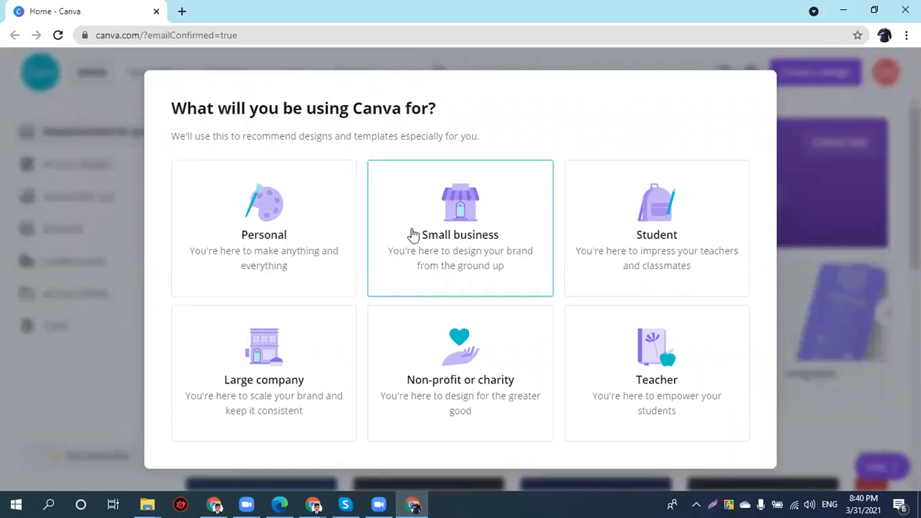
- Choose Teacher as the Canva use, point out the Canva Pro trial benefits, then choose Maybe Later
left_click(676, 406)
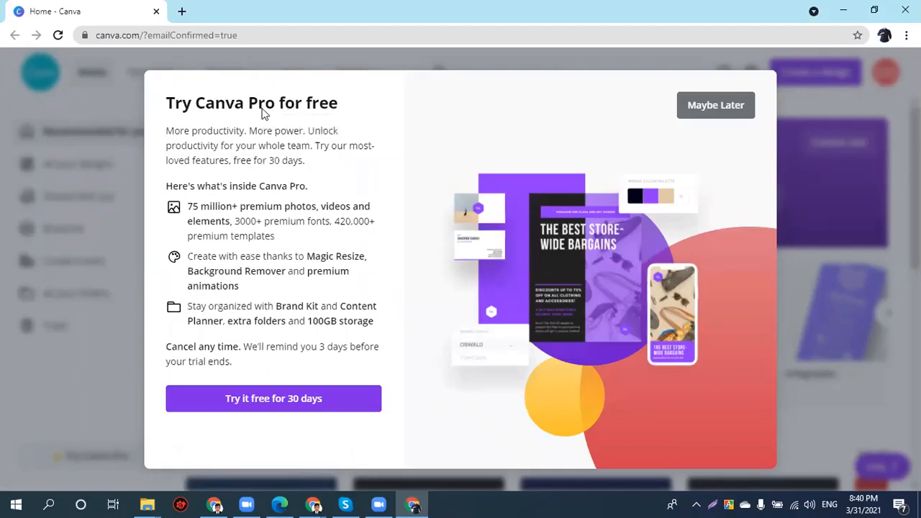
left_click_drag(153, 90, 301, 131)
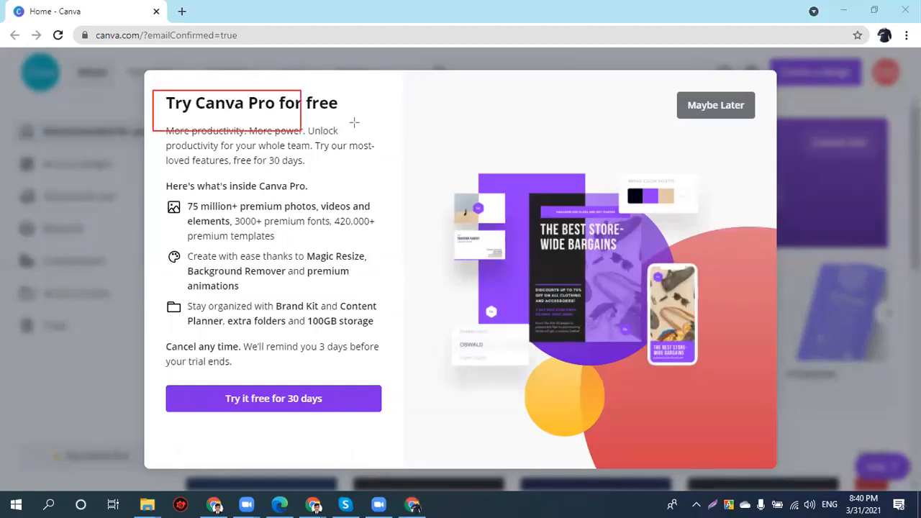
left_click_drag(356, 115, 355, 115)
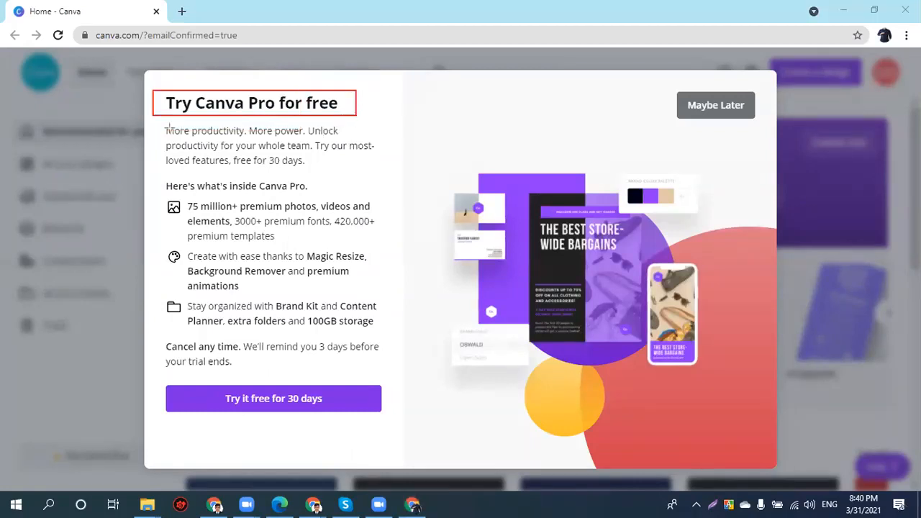
mouse_move(154, 130)
left_mouse_down()
mouse_move(298, 227)
mouse_move(403, 375)
left_mouse_up()
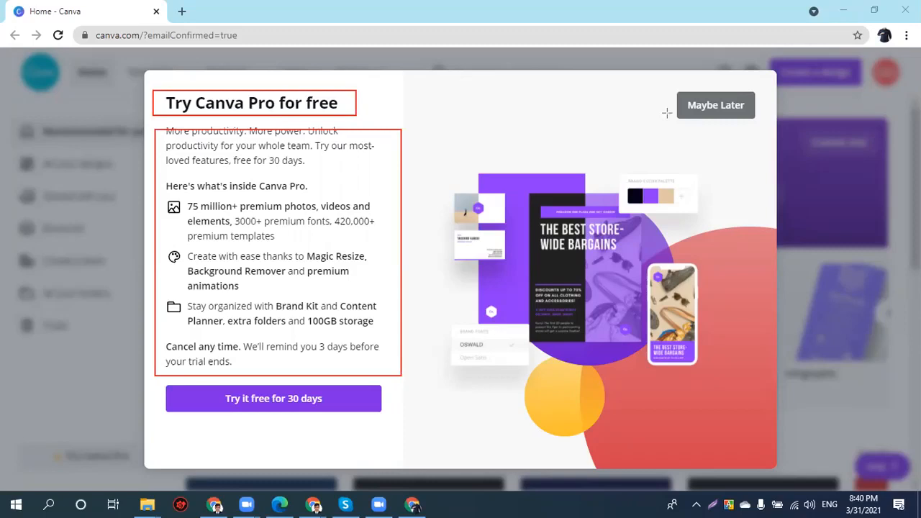
key("Escape")
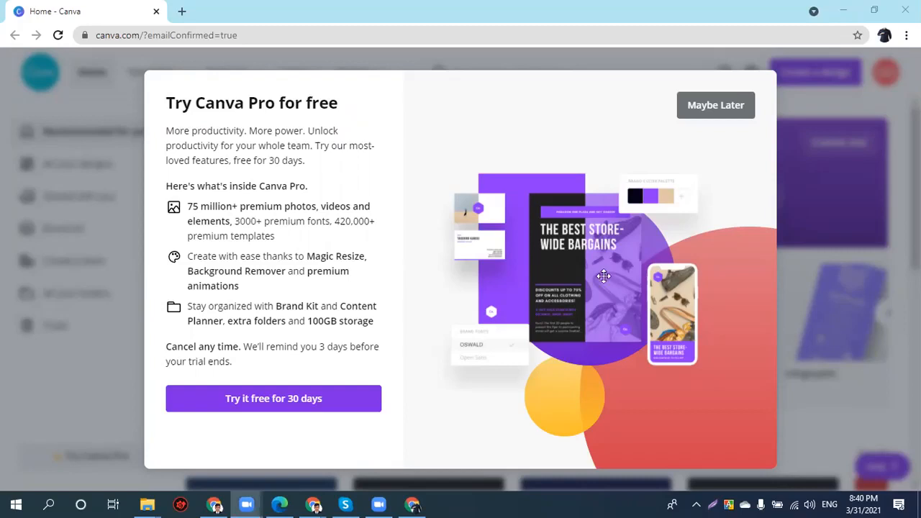
left_click(714, 108)
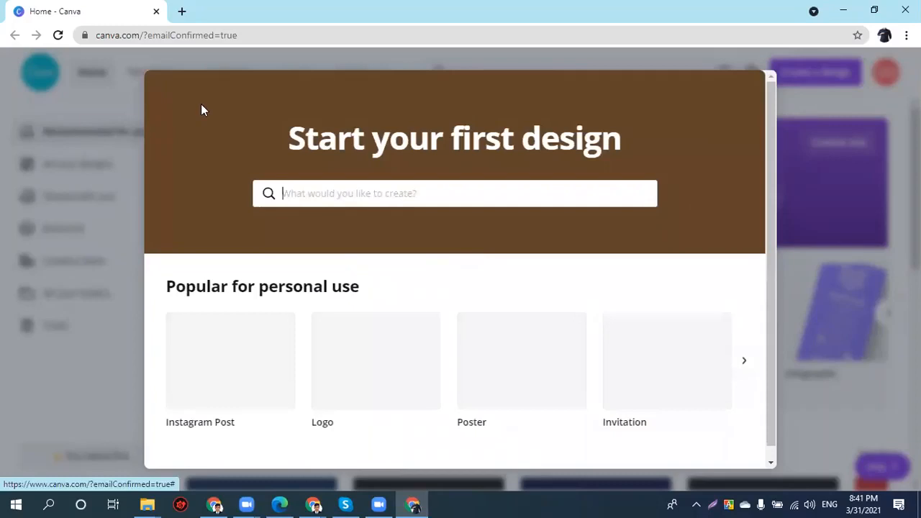
- Remove '?emailConfirmed=true' from the address and reload plain canva.com
scroll(201, 108, "down", 1)
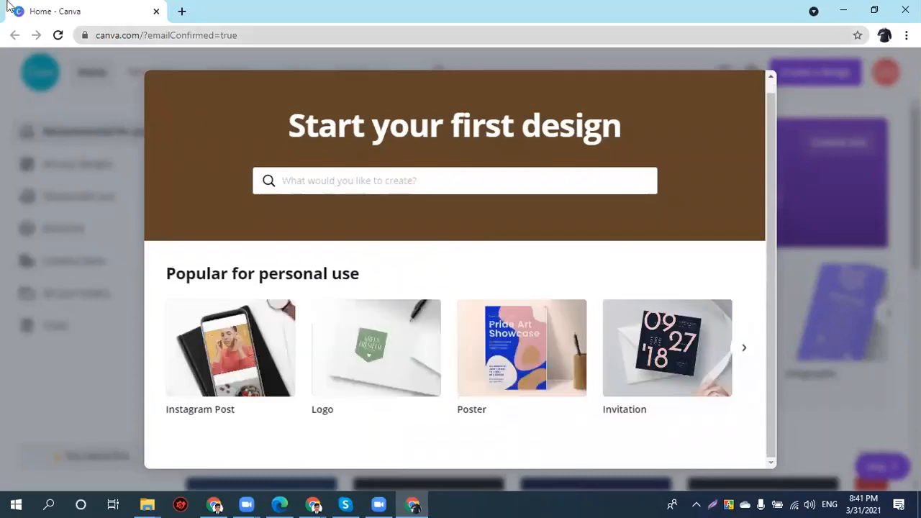
left_click(315, 35)
key("shift+End")
key("Delete")
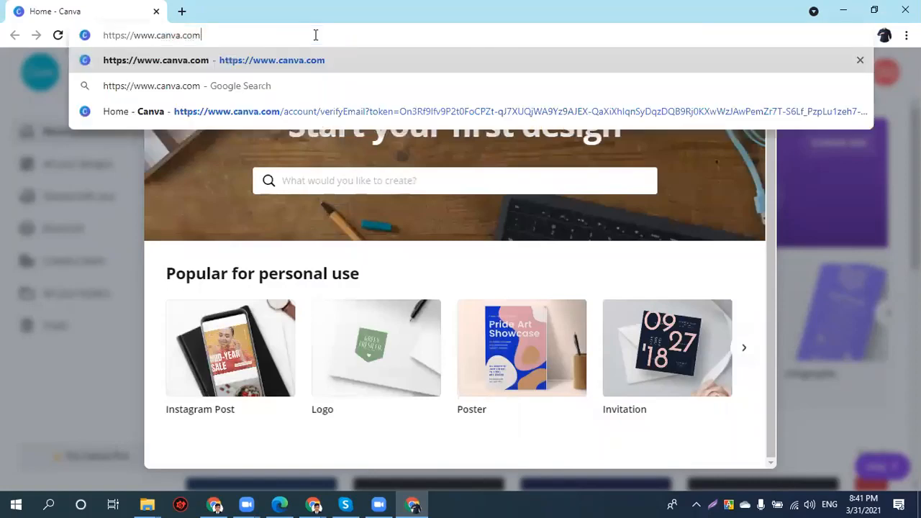
key("Return")
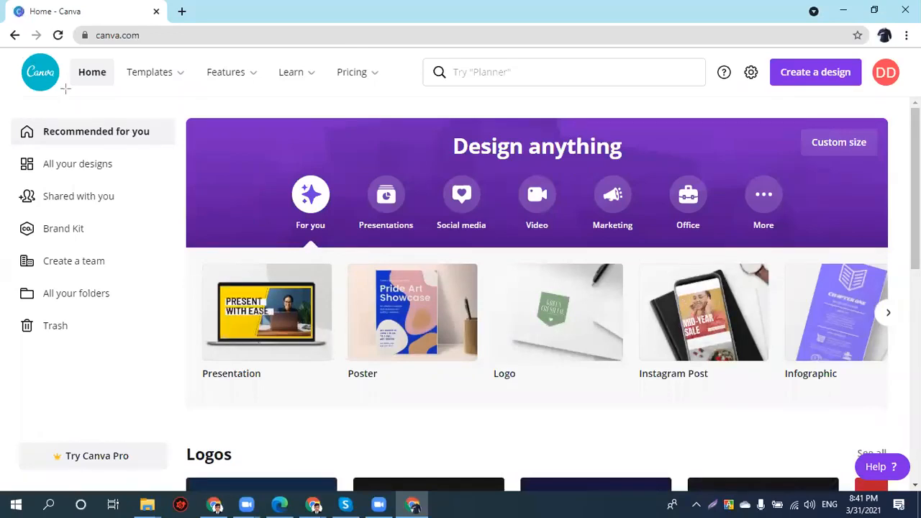
- Preview Invitation templates in a background tab, then return to the Canva home tab
left_click_drag(19, 54, 67, 89)
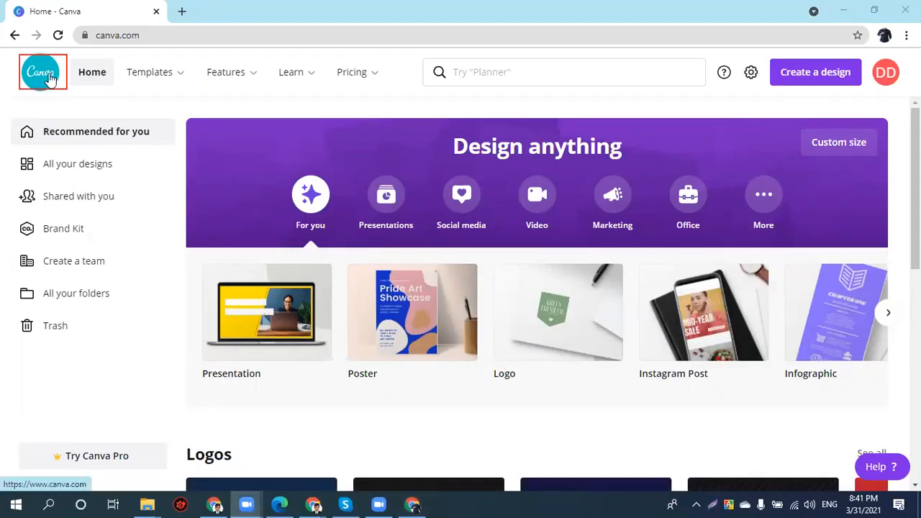
mouse_move(155, 72)
middle_click(210, 204)
key("ctrl+Tab")
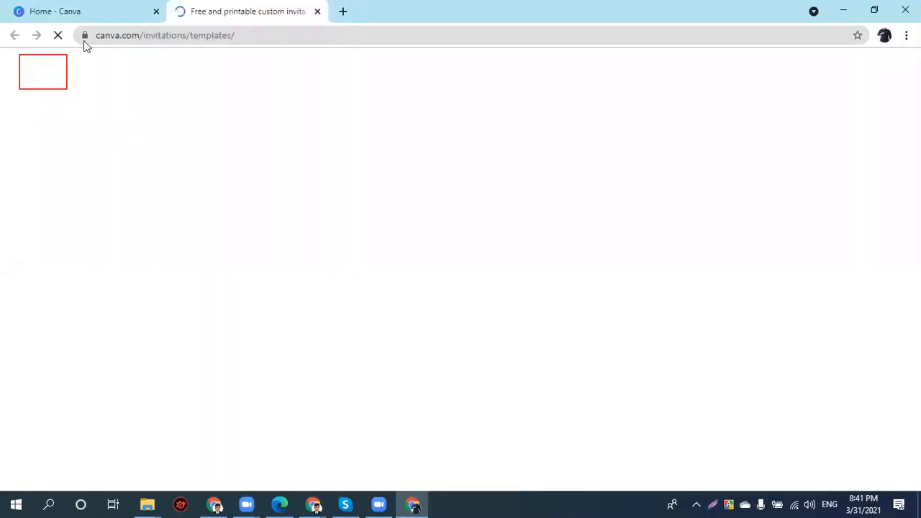
key("ctrl+shift+Tab")
key("ctrl+Tab")
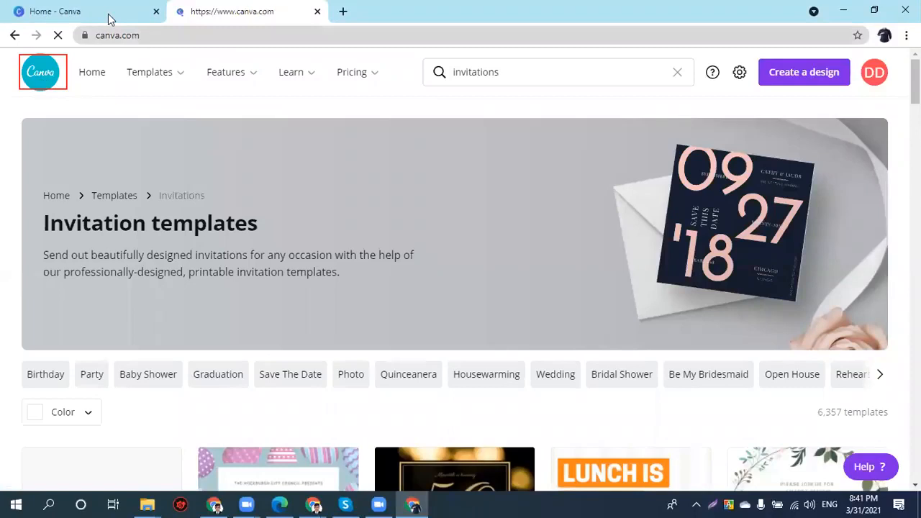
key("ctrl+shift+Tab")
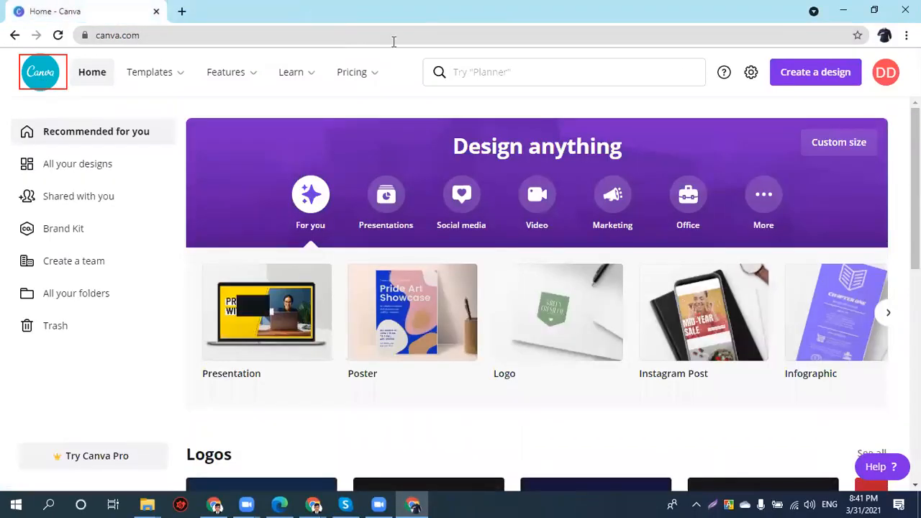
- Highlight the home link and Templates menu to show categories like Social Media, Personal and Business
mouse_move(116, 54)
left_mouse_down()
mouse_move(99, 76)
mouse_move(65, 90)
left_mouse_up()
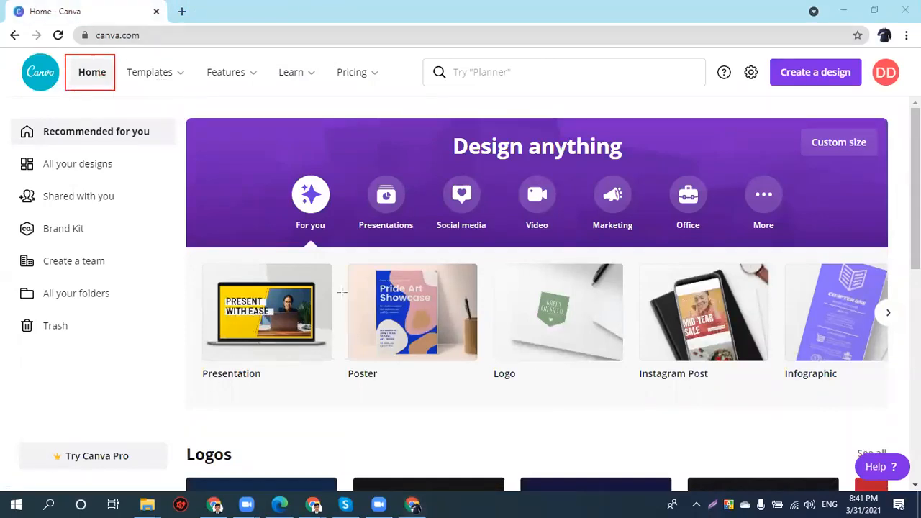
mouse_move(184, 68)
left_mouse_down()
mouse_move(158, 94)
mouse_move(121, 90)
left_mouse_up()
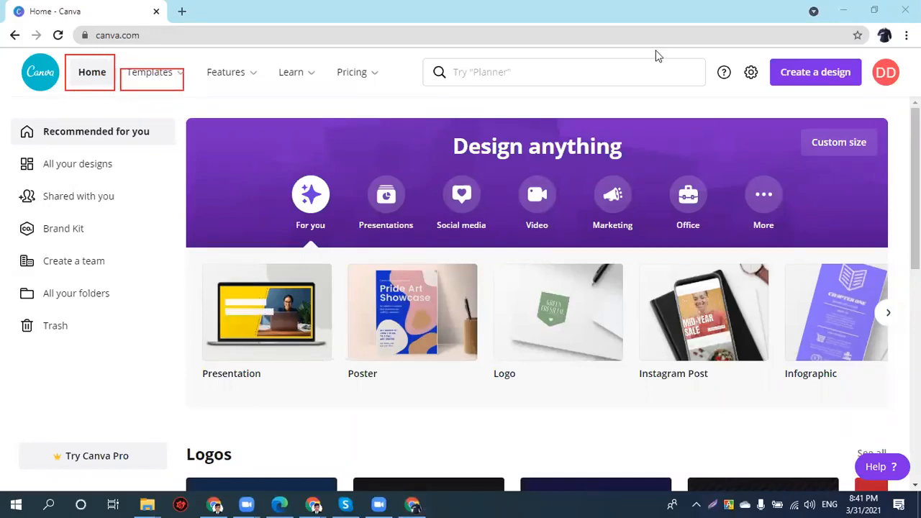
mouse_move(180, 78)
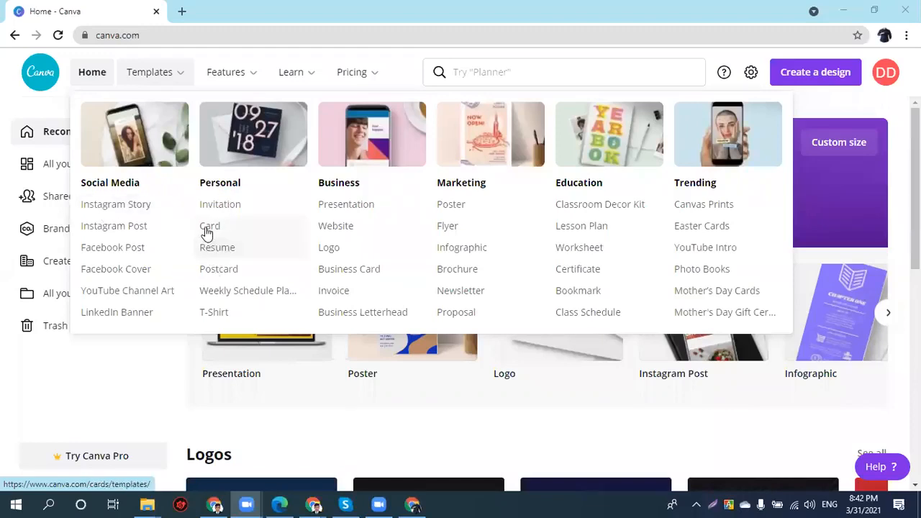
- Browse the Instagram Story templates down to the green and gold Happy Eid Mubarak design and preview it
left_click(115, 215)
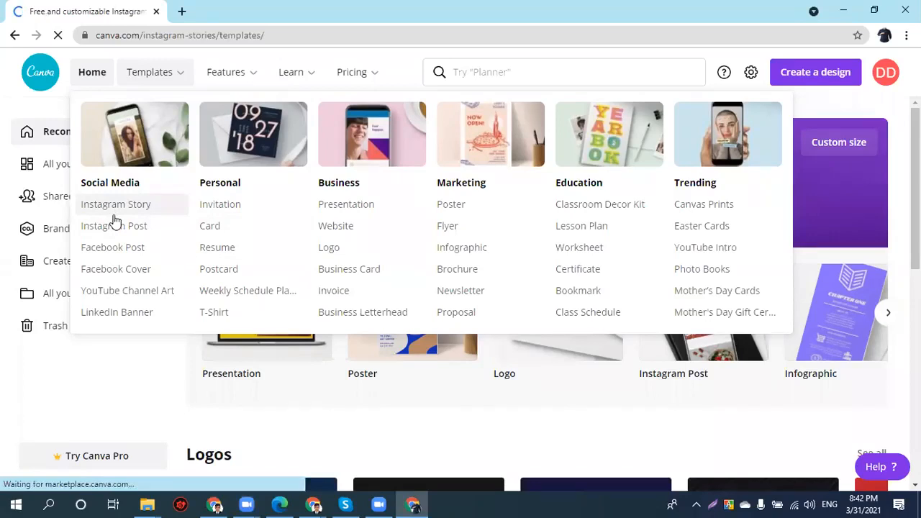
scroll(359, 263, "down", 5)
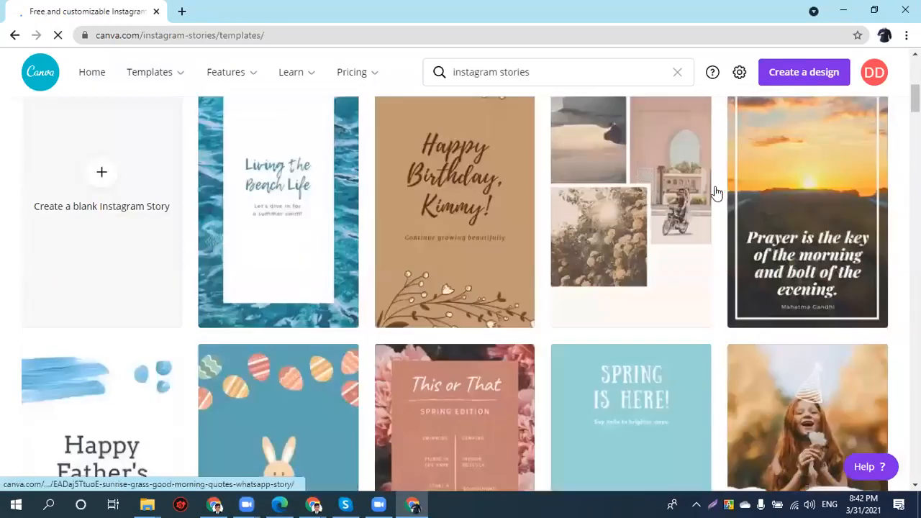
scroll(572, 239, "down", 6)
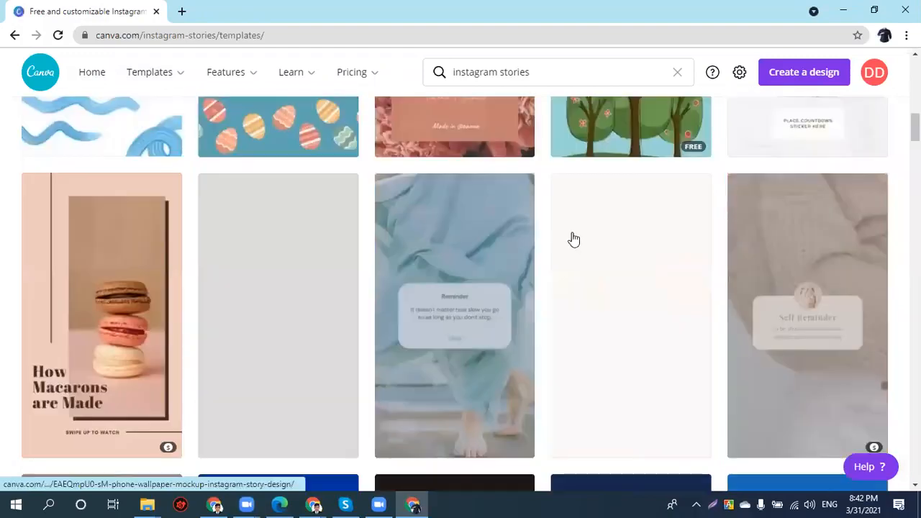
scroll(568, 239, "down", 3)
scroll(569, 239, "down", 2)
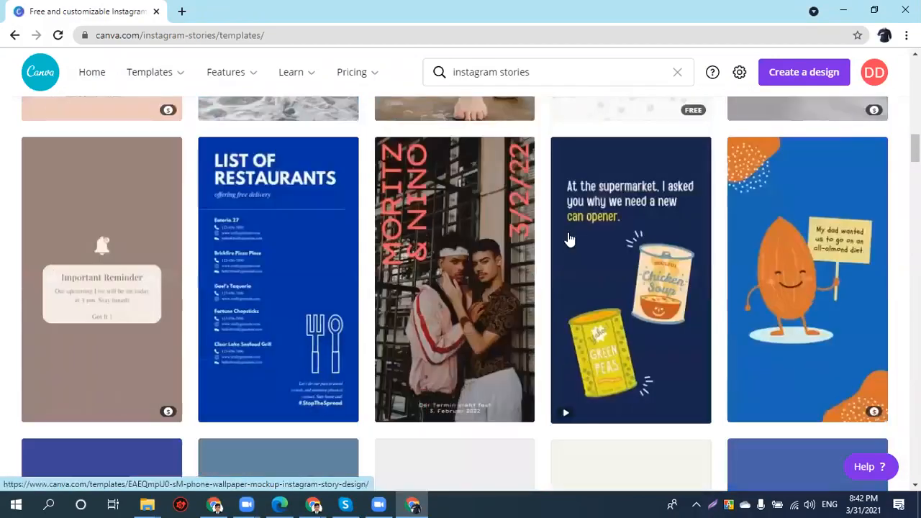
scroll(569, 239, "down", 3)
scroll(368, 245, "down", 2)
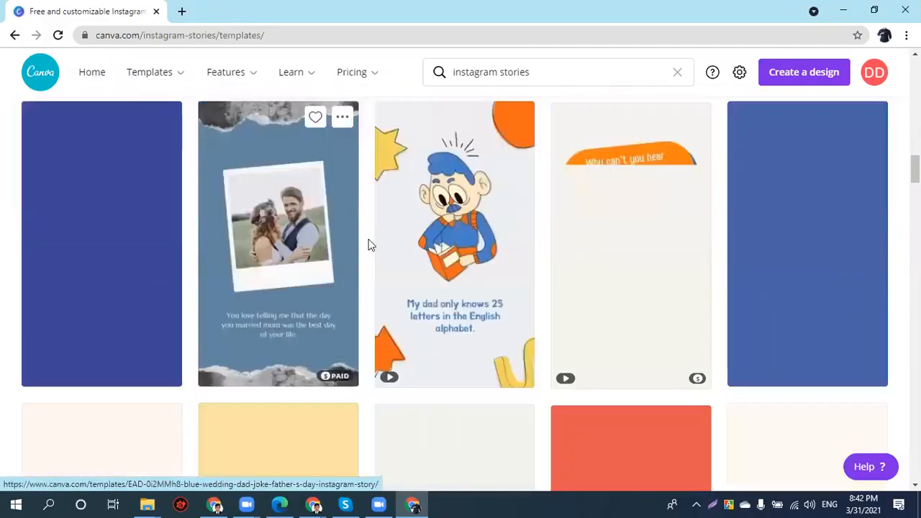
scroll(363, 246, "down", 2)
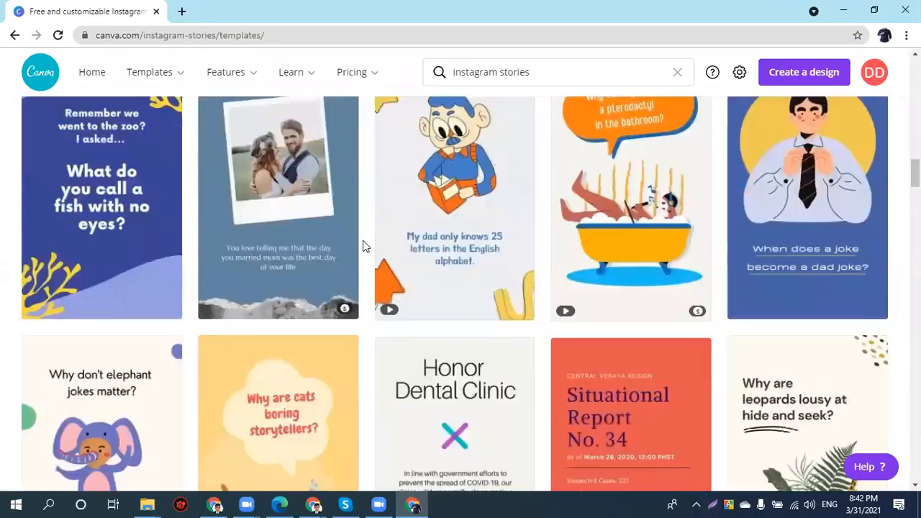
scroll(363, 246, "down", 2)
scroll(363, 246, "down", 4)
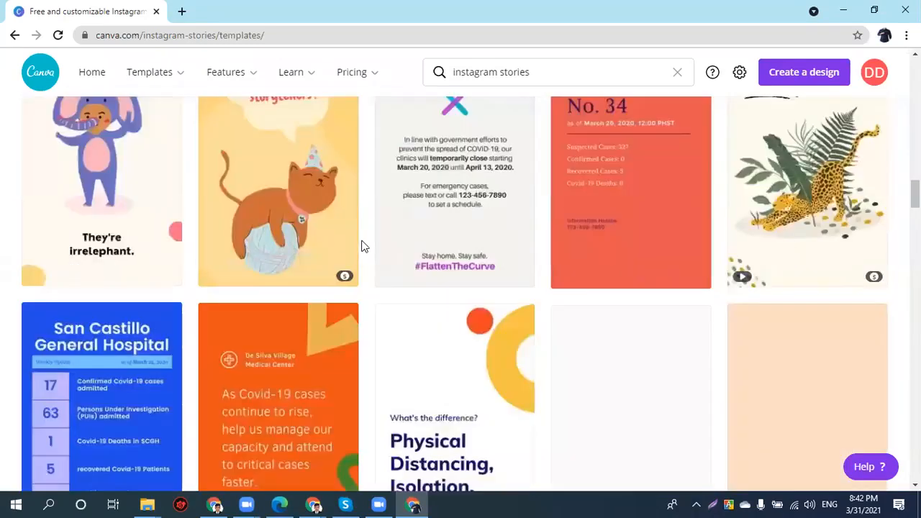
scroll(363, 246, "down", 2)
scroll(363, 246, "down", 5)
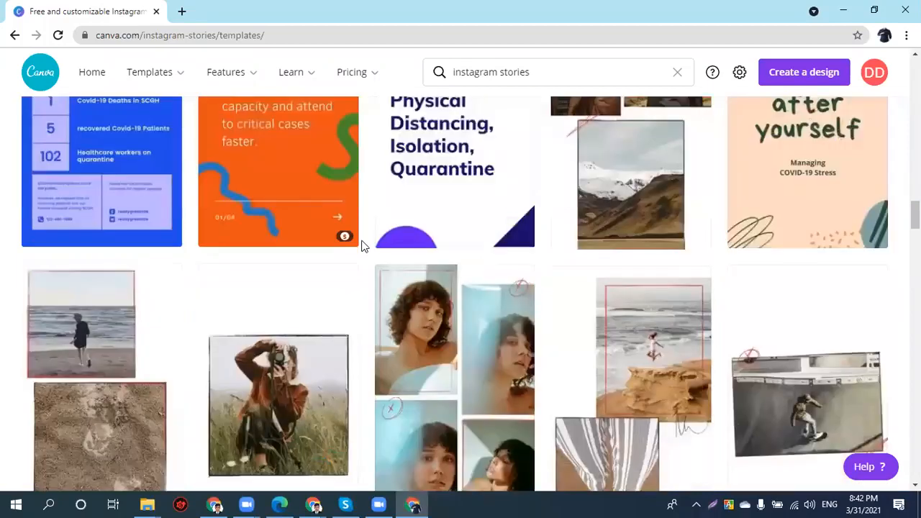
scroll(364, 246, "down", 1)
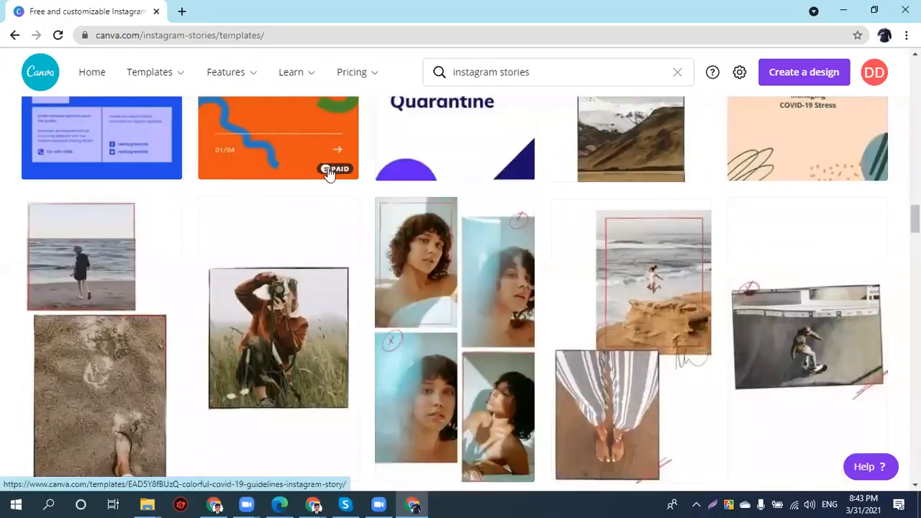
scroll(326, 180, "down", 3)
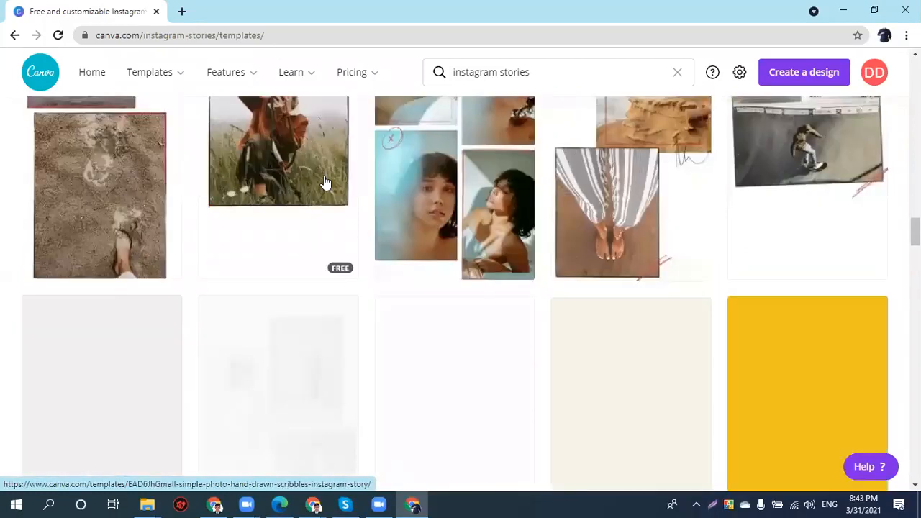
scroll(333, 194, "down", 1)
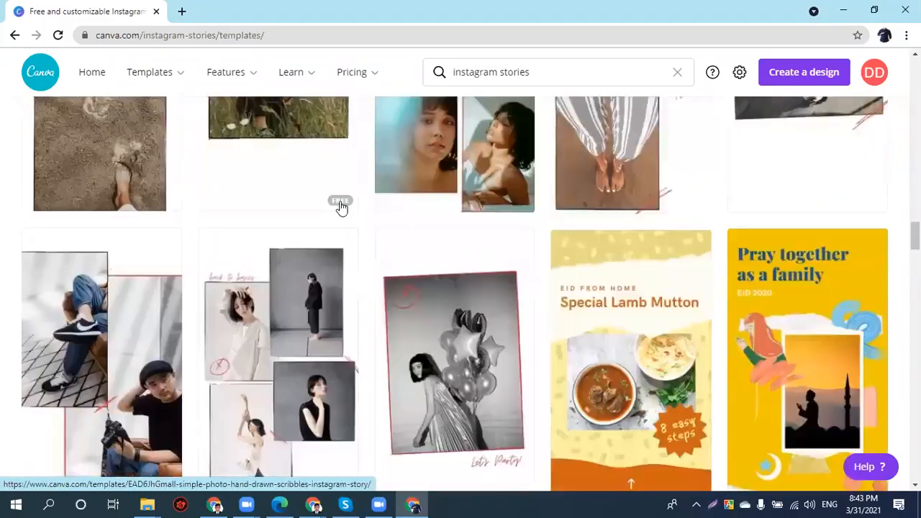
scroll(354, 180, "down", 1)
scroll(733, 288, "down", 2)
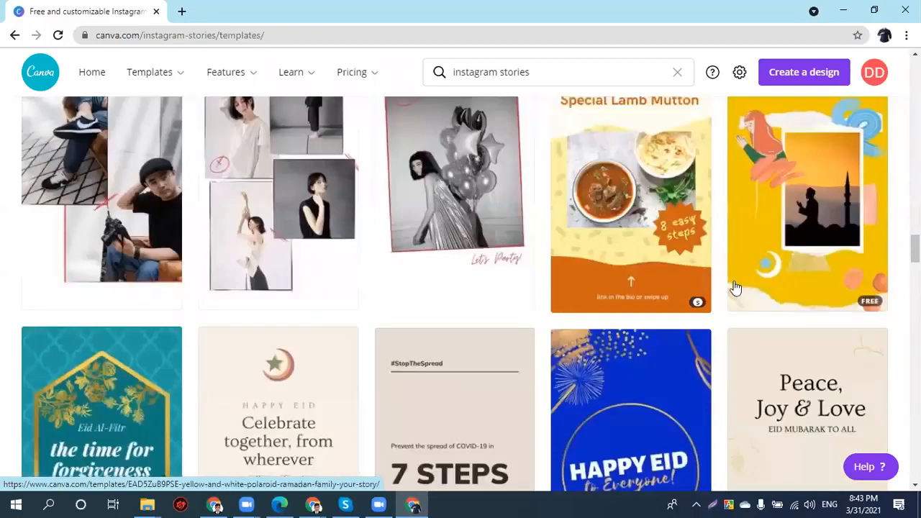
scroll(549, 278, "down", 3)
scroll(544, 280, "down", 3)
scroll(543, 280, "down", 3)
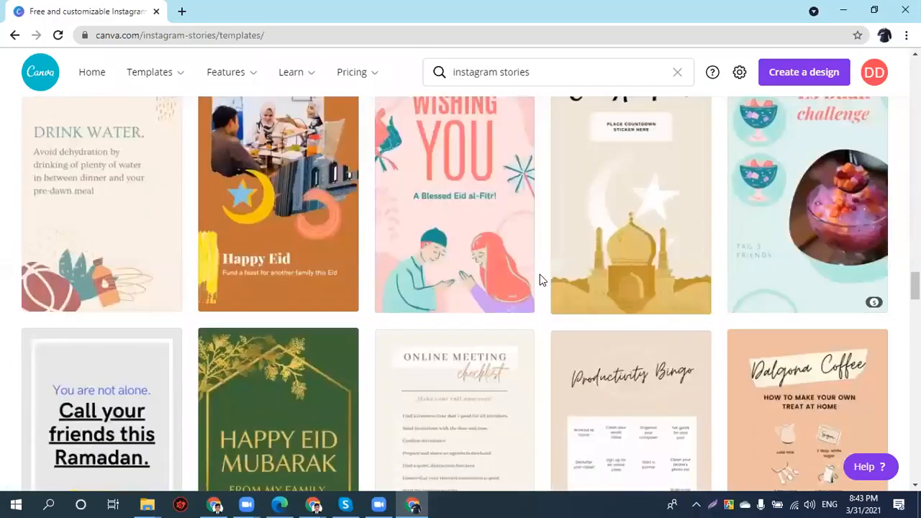
scroll(541, 279, "down", 2)
scroll(540, 274, "down", 4)
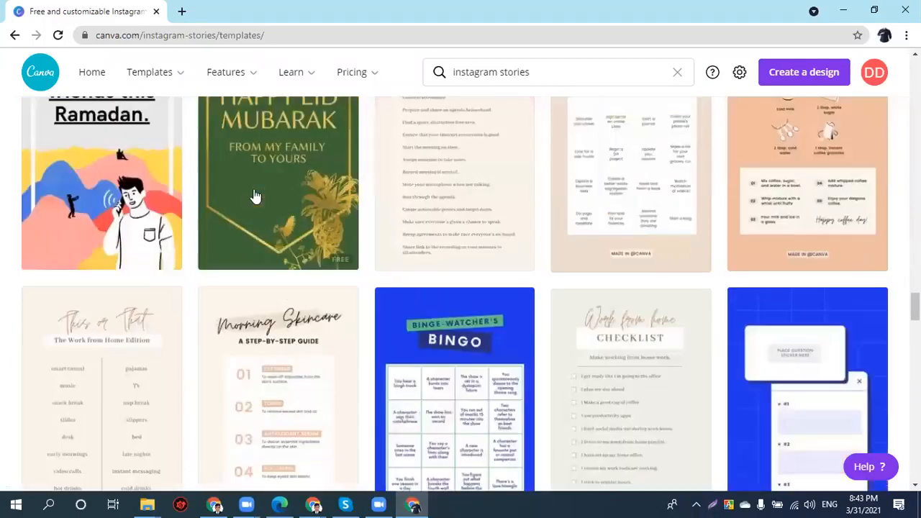
left_click(311, 194)
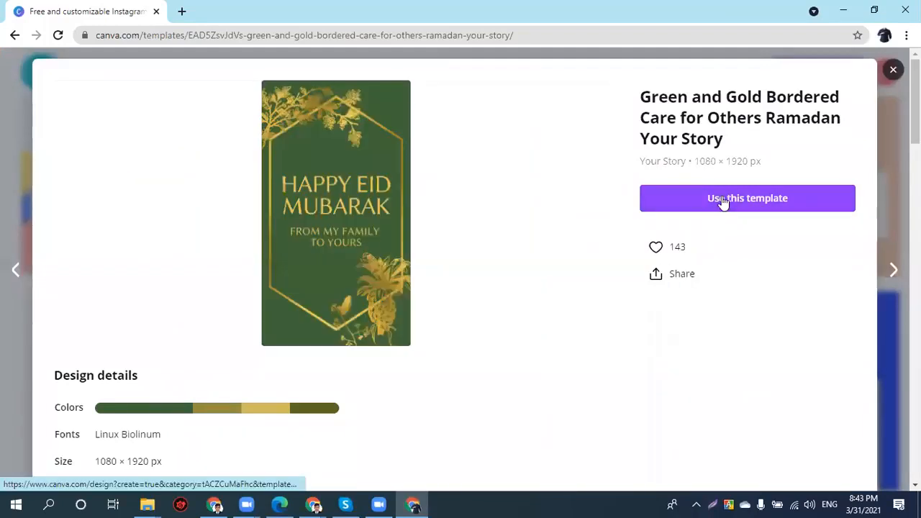
- Open the Green and Gold Ramadan Your Story template as an editable design and skip the tour
left_click(721, 198)
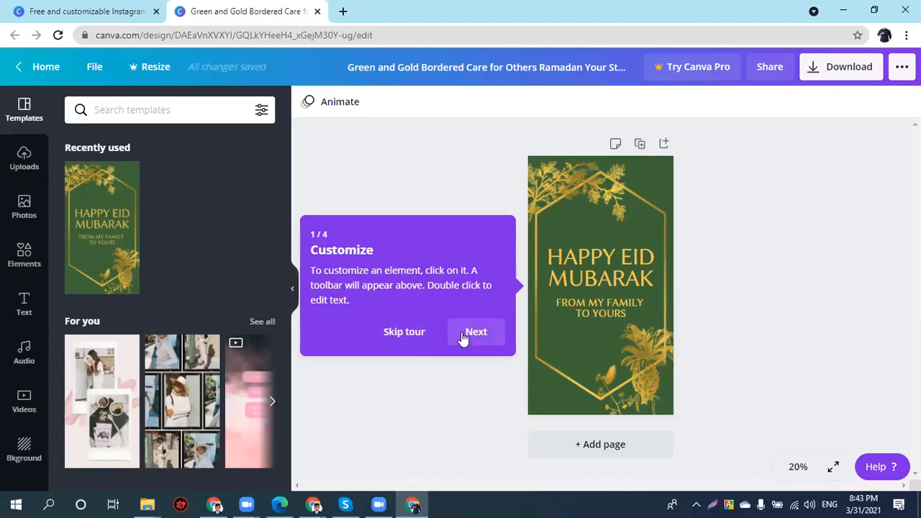
left_click(406, 336)
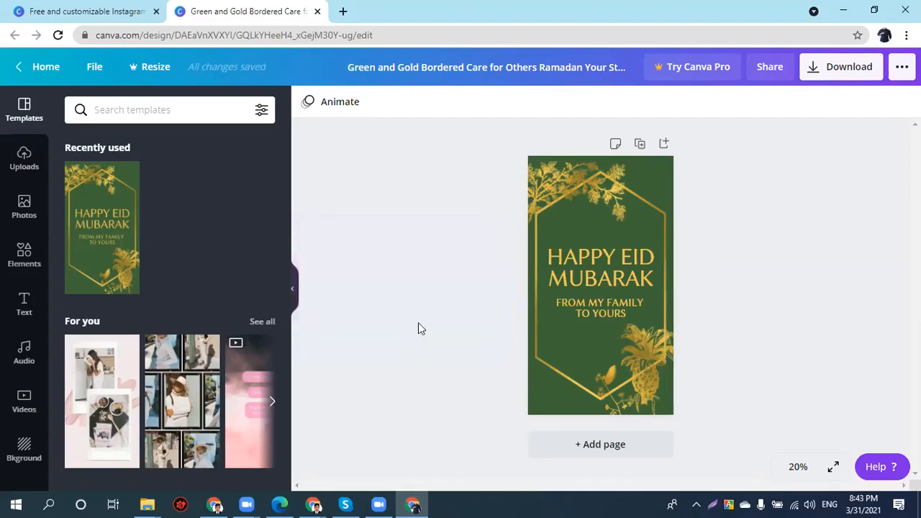
- Try deleting and moving the Happy Eid Mubarak text and gold flowers, undoing each change
left_click(626, 258)
key("Delete")
key("ctrl+z")
left_click_drag(593, 272, 569, 340)
left_click_drag(570, 191, 581, 236)
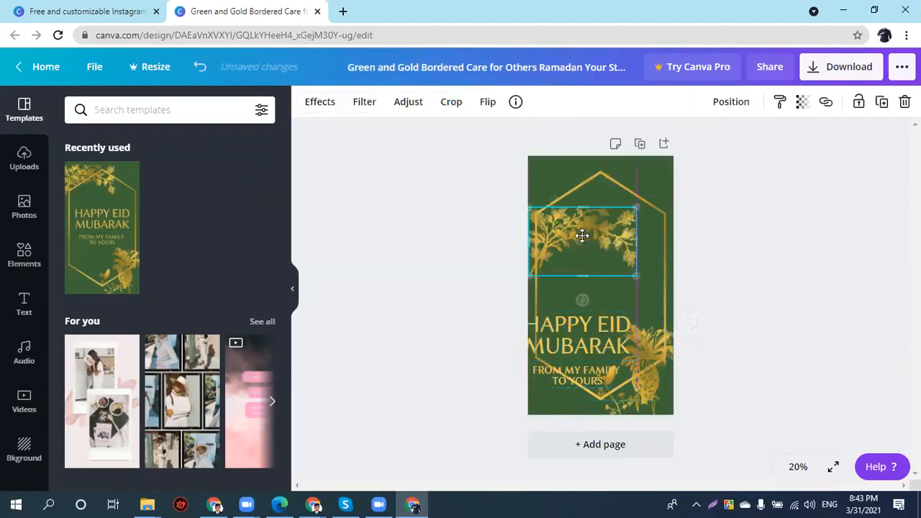
left_click_drag(584, 196, 588, 235)
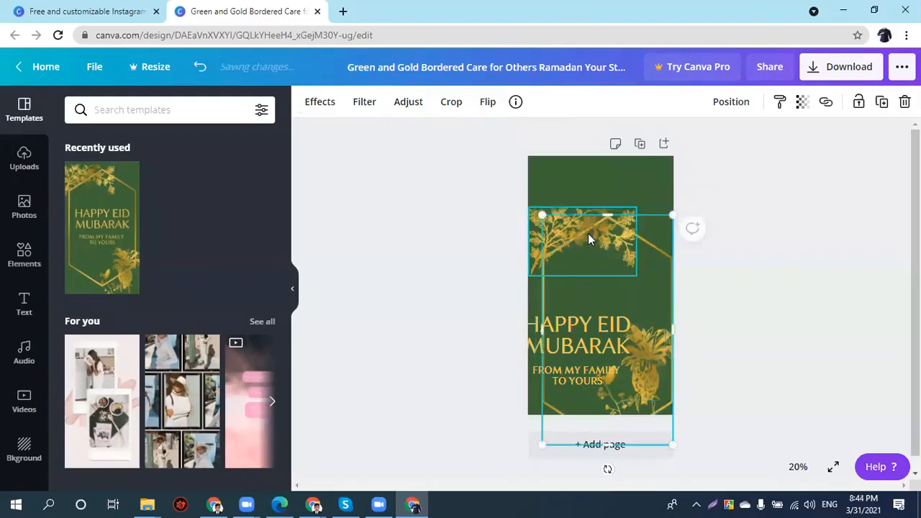
key("ctrl+z")
key("ctrl+z")
key("ctrl+z")
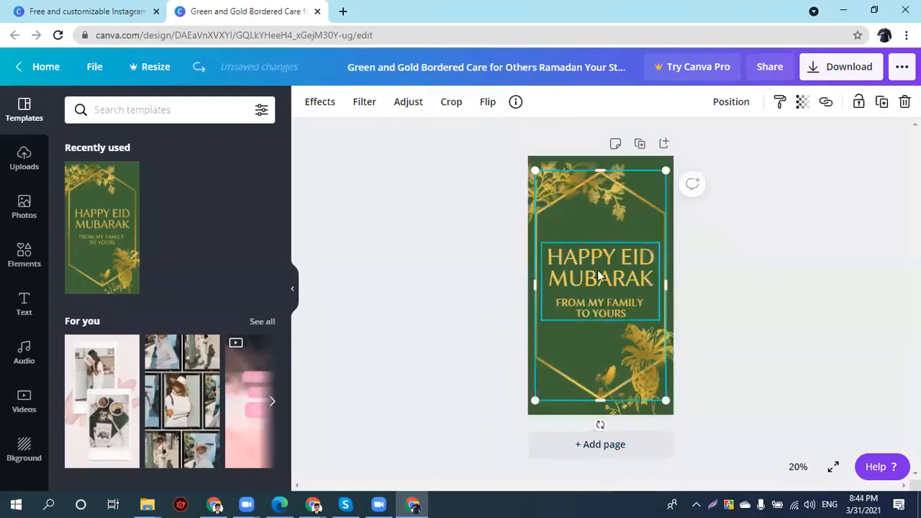
left_click_drag(630, 346, 612, 344)
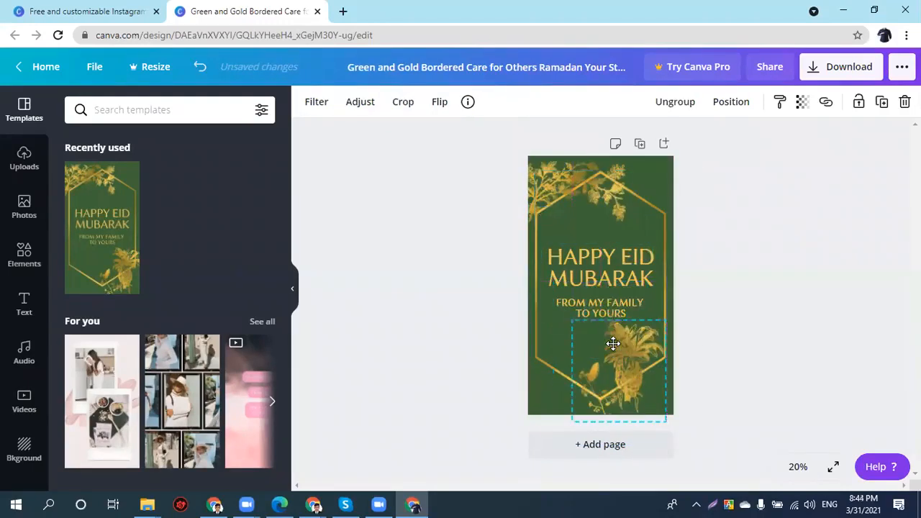
key("ctrl+z")
left_click(512, 182)
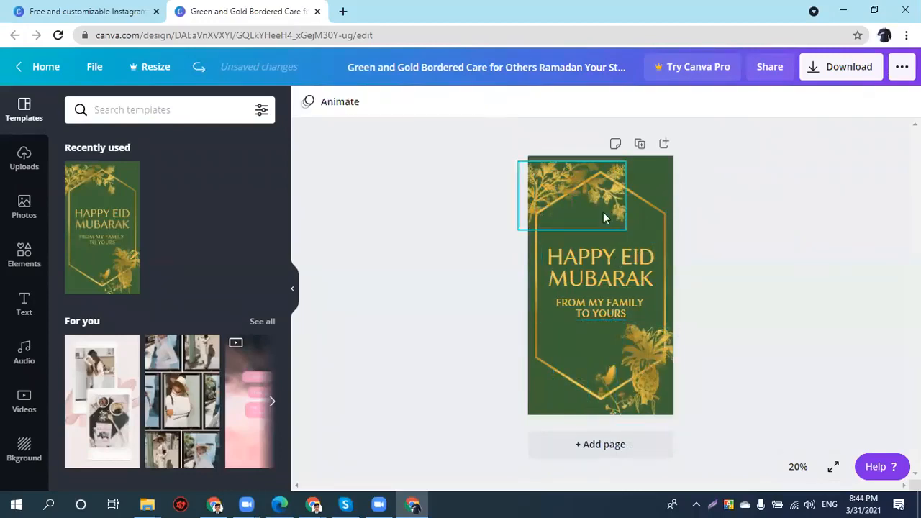
mouse_move(601, 265)
left_mouse_down()
mouse_move(600, 247)
mouse_move(600, 271)
left_mouse_up()
- Retype the heading as 'ASSAS' and 'TO YOURS' as 'ASSASAS', then return to the preview tab
double_click(600, 271)
type("ASSAS")
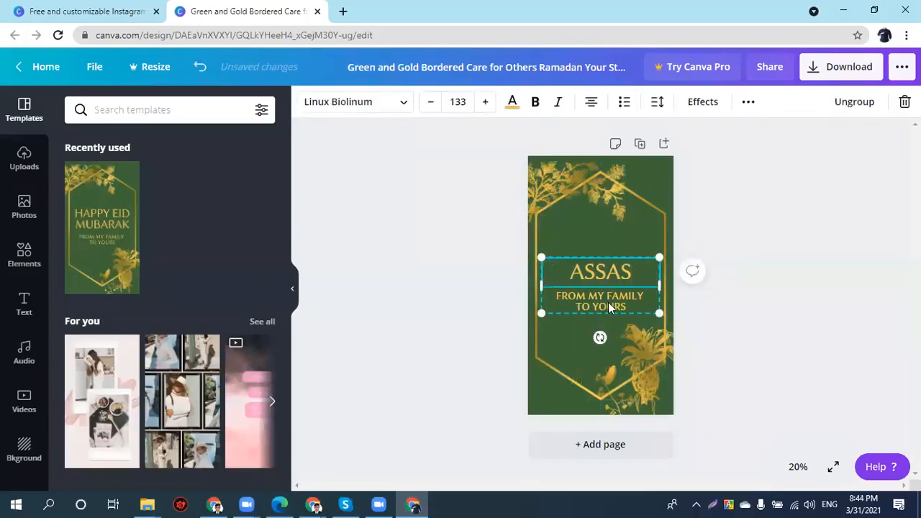
triple_click(609, 304)
type("ASSASAS")
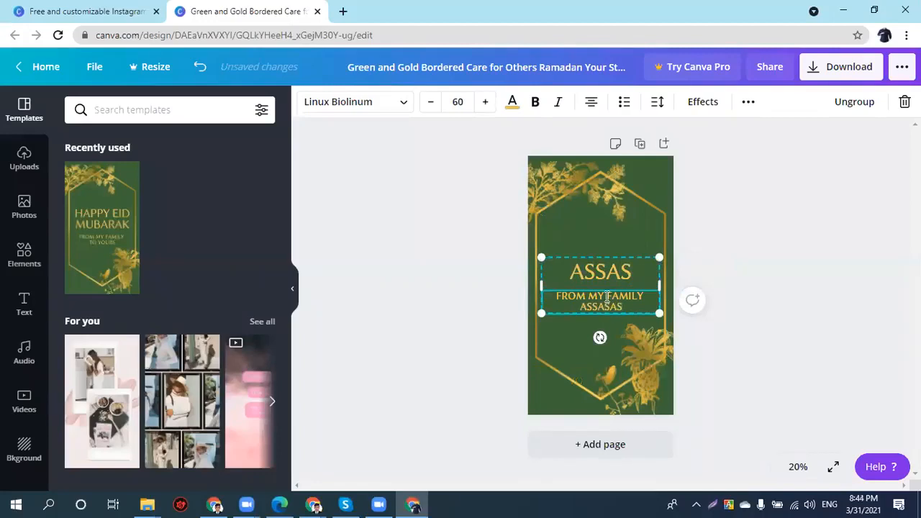
left_click(589, 248)
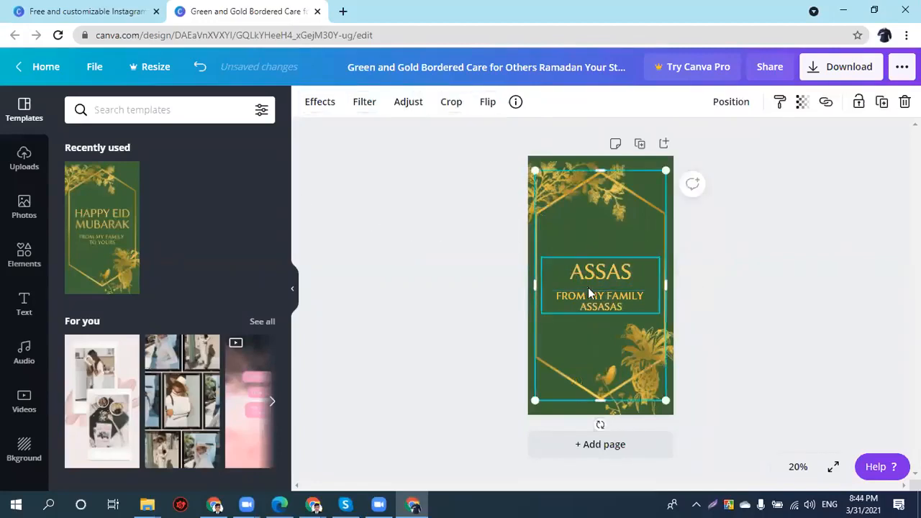
left_click(115, 10)
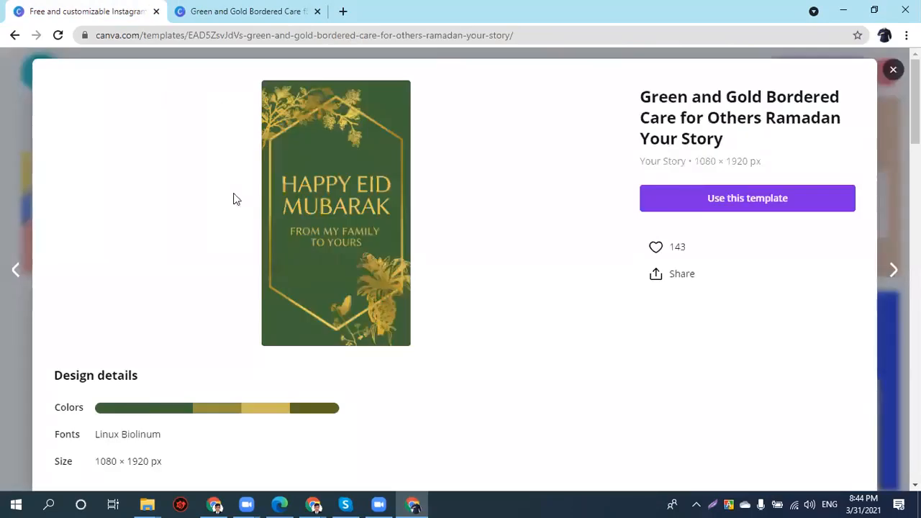
- Close the template preview back to the Instagram Stories listing and look over the Features, Learn and Pricing menus
left_click(893, 69)
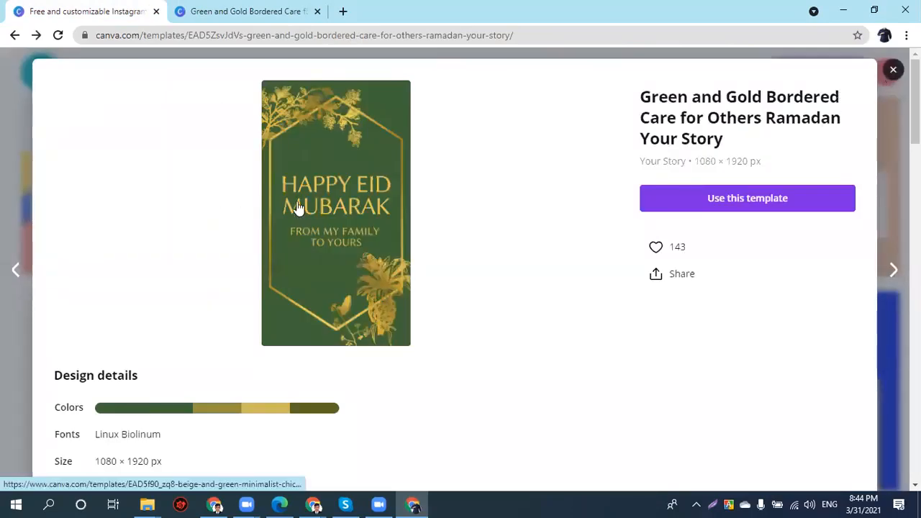
scroll(256, 199, "up", 11)
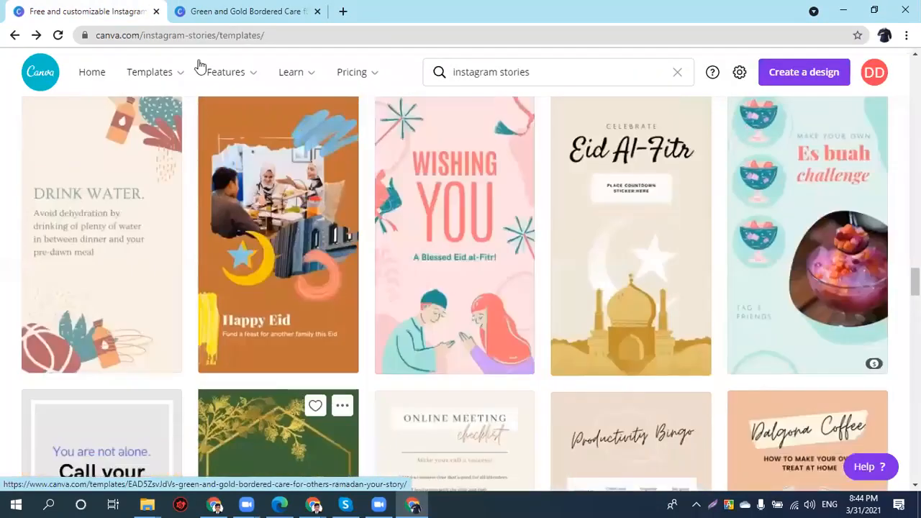
mouse_move(244, 78)
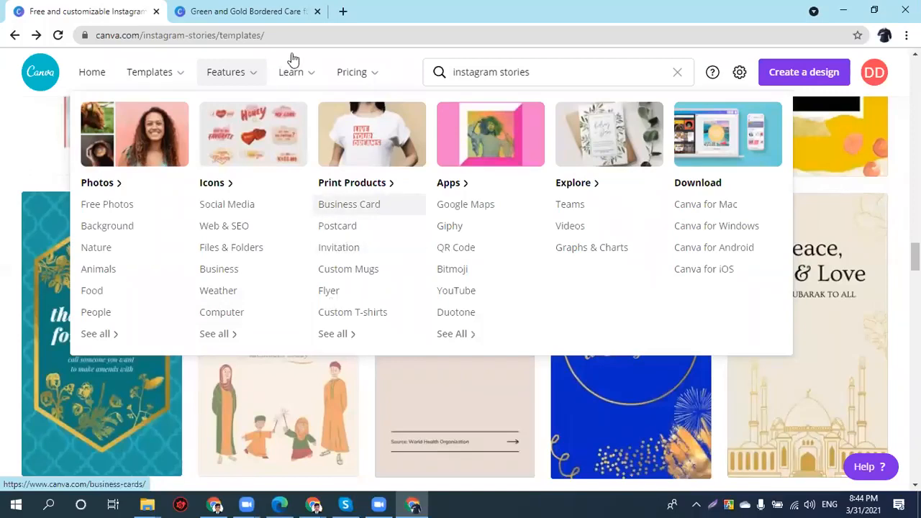
mouse_move(293, 73)
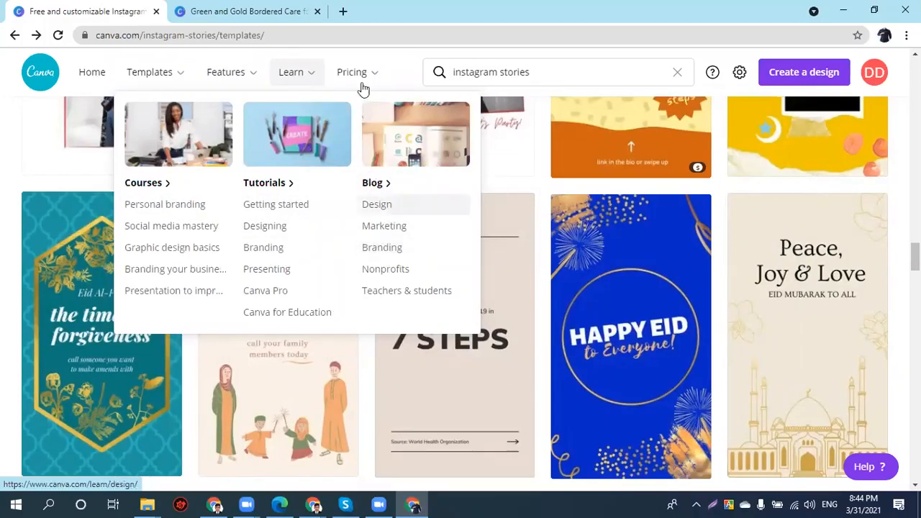
mouse_move(358, 83)
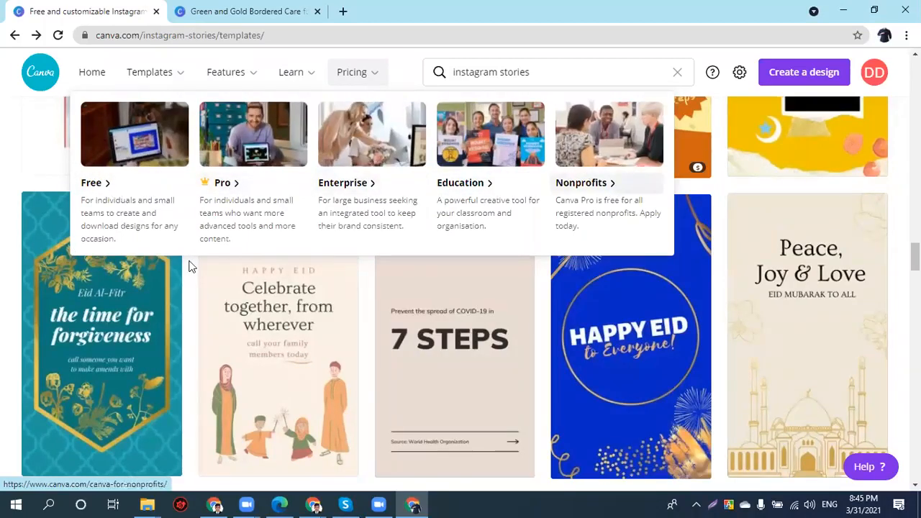
double_click(474, 82)
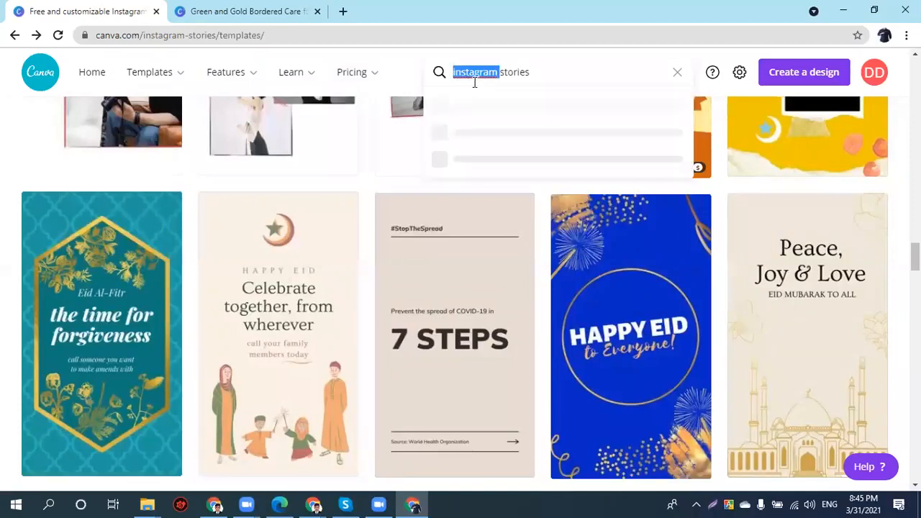
left_click(474, 82)
key("BackSpace")
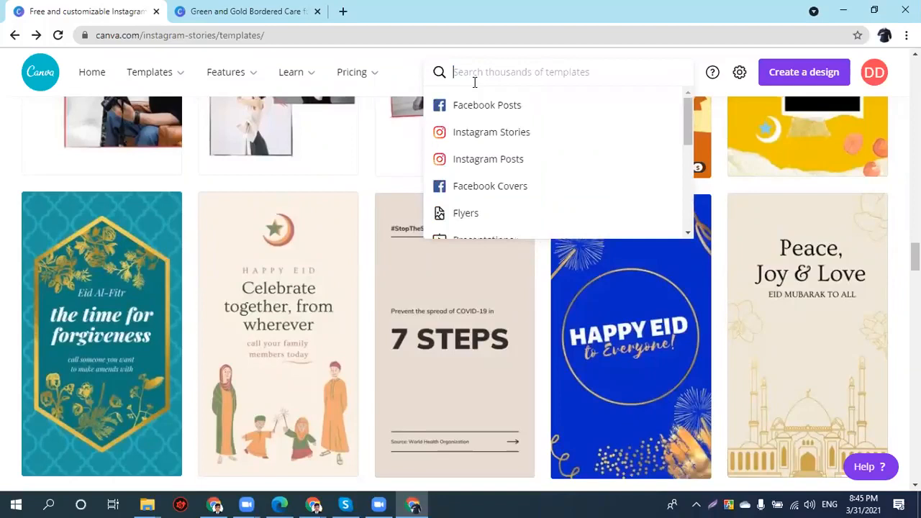
type("lo")
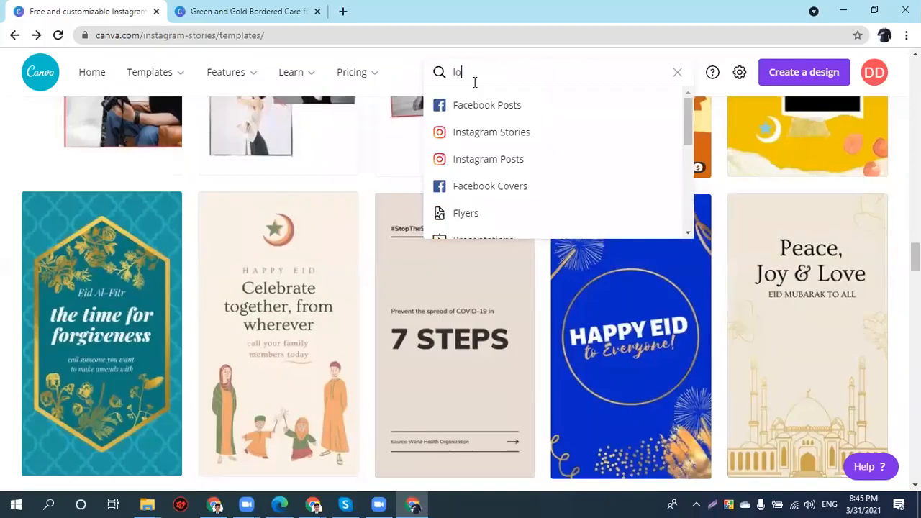
type("go")
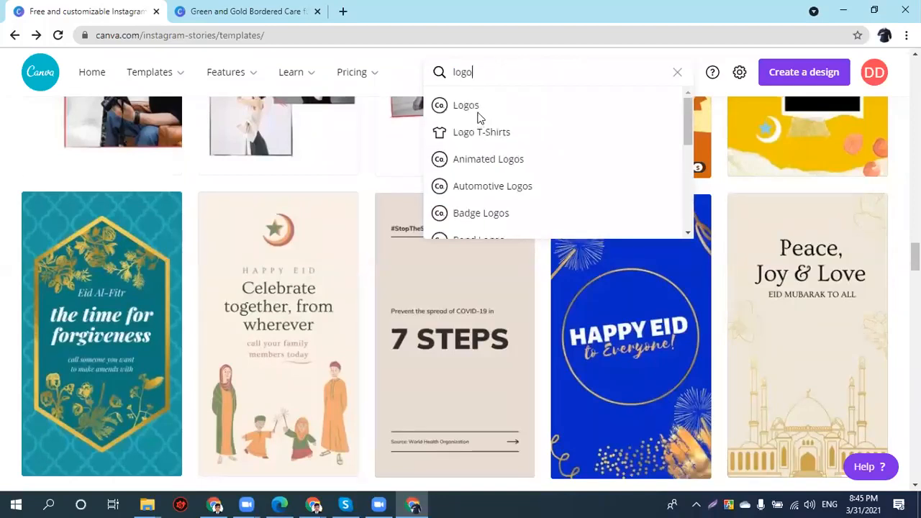
left_click(475, 106)
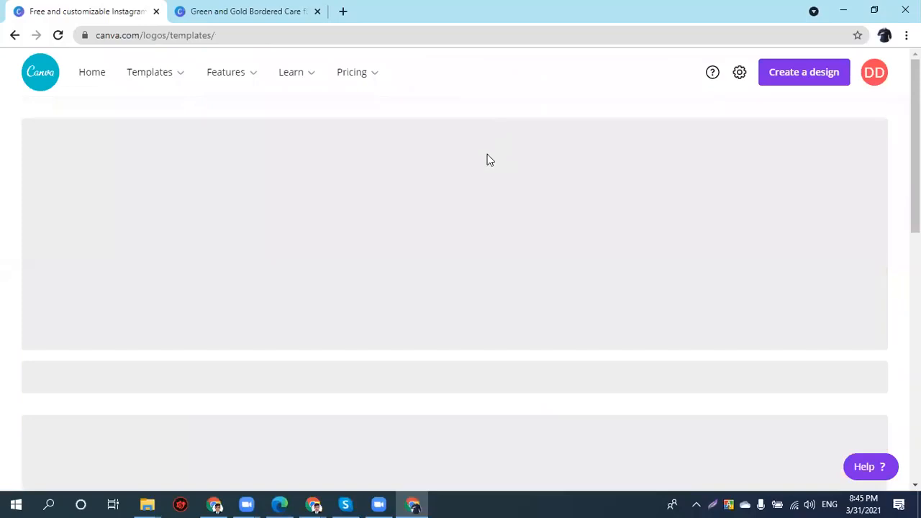
scroll(465, 248, "down", 5)
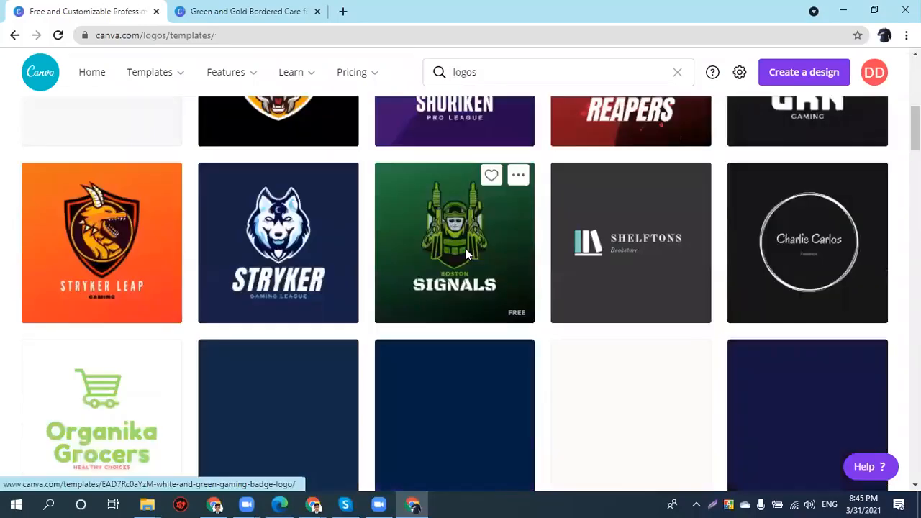
scroll(465, 255, "down", 3)
scroll(692, 209, "down", 1)
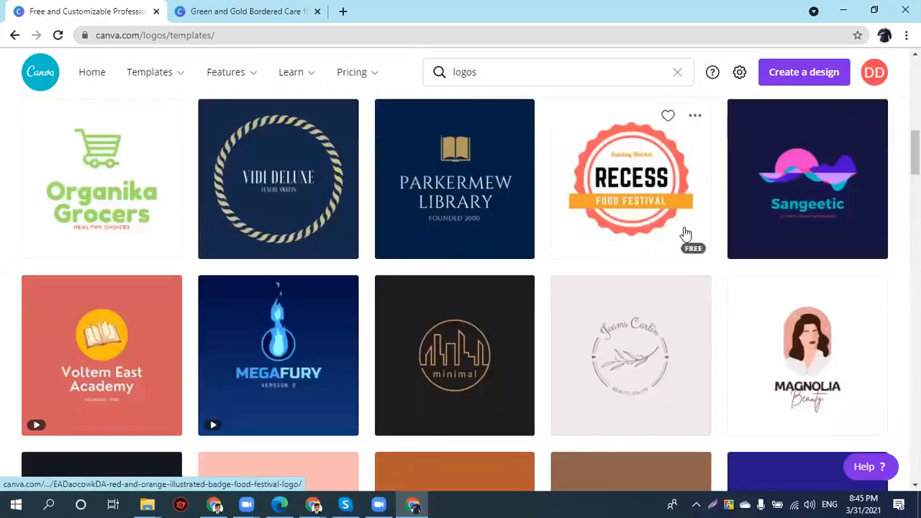
scroll(670, 251, "down", 2)
scroll(669, 250, "down", 4)
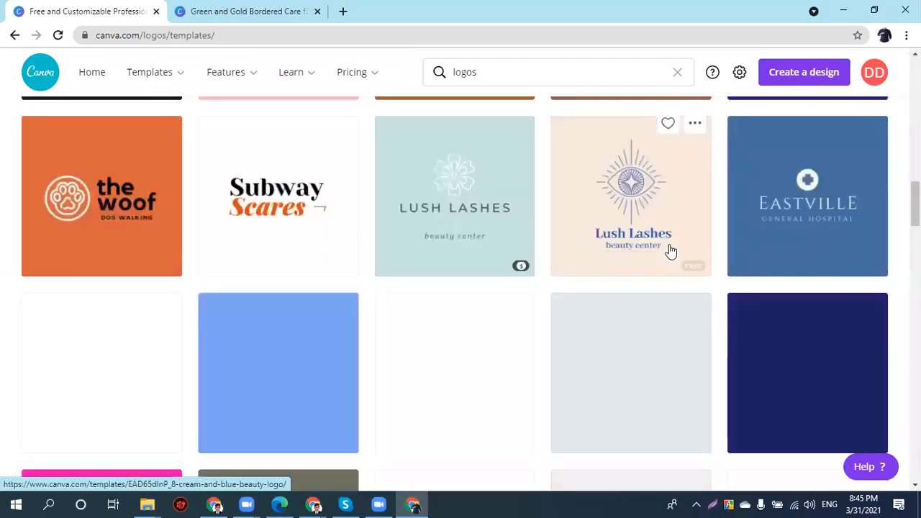
scroll(670, 250, "down", 6)
scroll(668, 251, "down", 2)
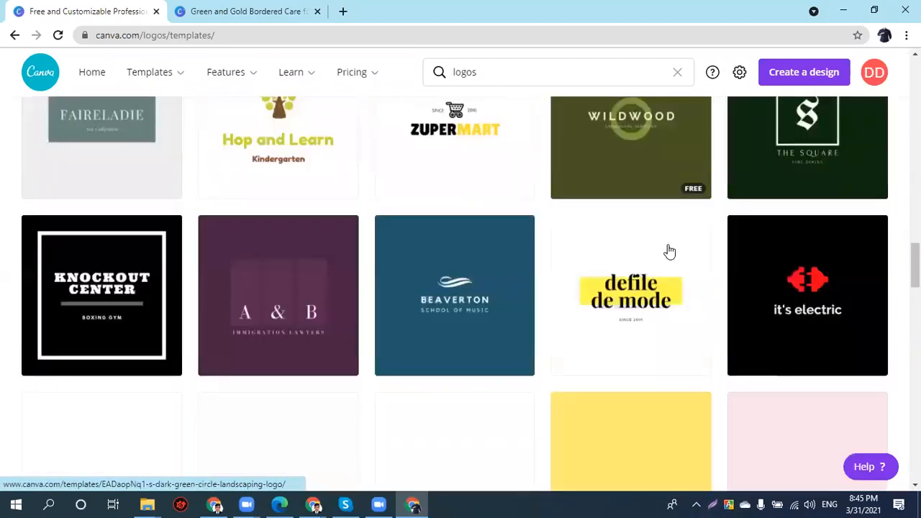
scroll(662, 214, "up", 1)
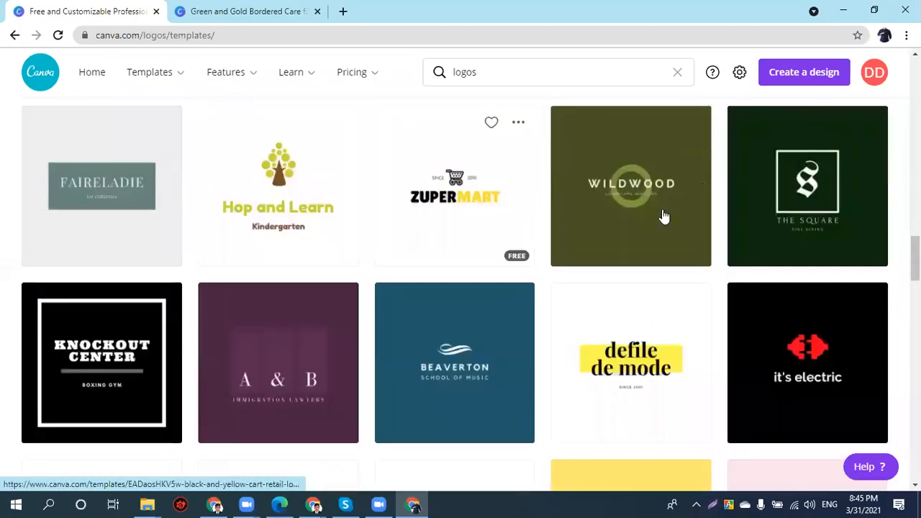
scroll(658, 230, "down", 2)
scroll(656, 232, "down", 4)
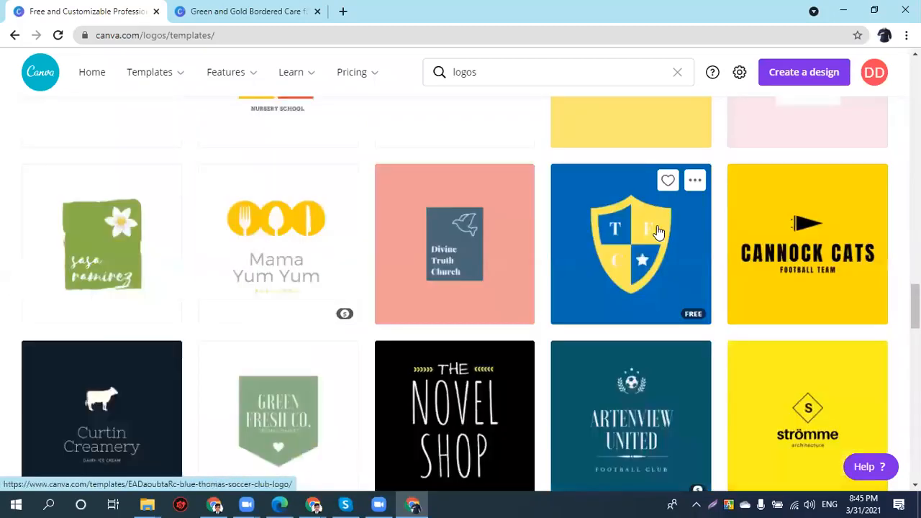
scroll(646, 237, "down", 3)
scroll(645, 245, "down", 3)
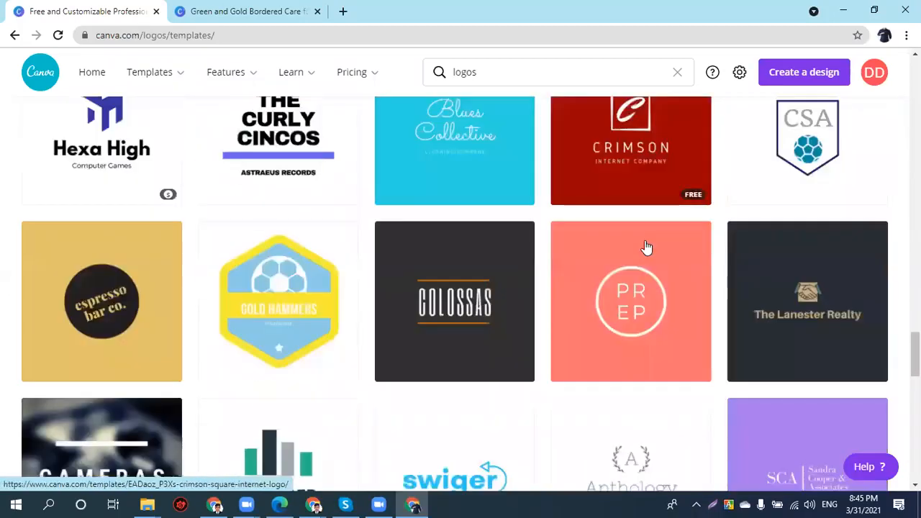
scroll(645, 245, "down", 3)
scroll(630, 177, "up", 5)
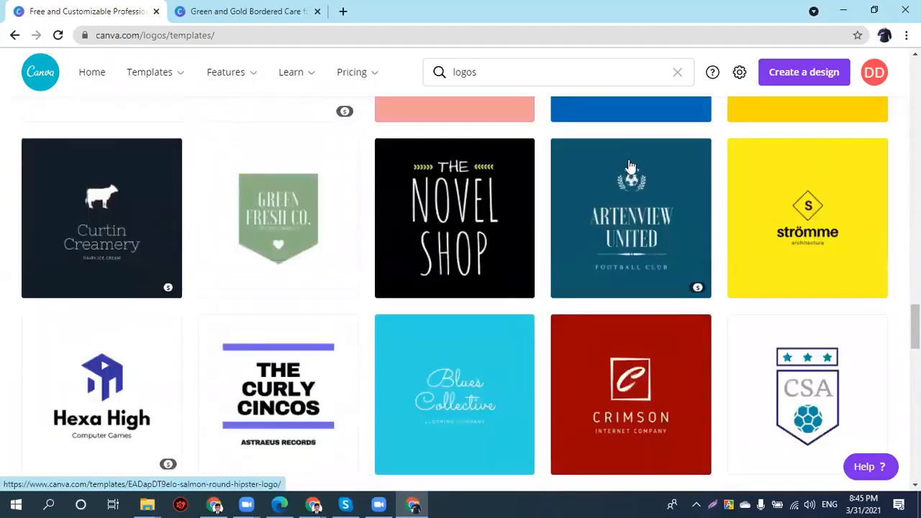
scroll(628, 165, "up", 5)
scroll(339, 154, "up", 10)
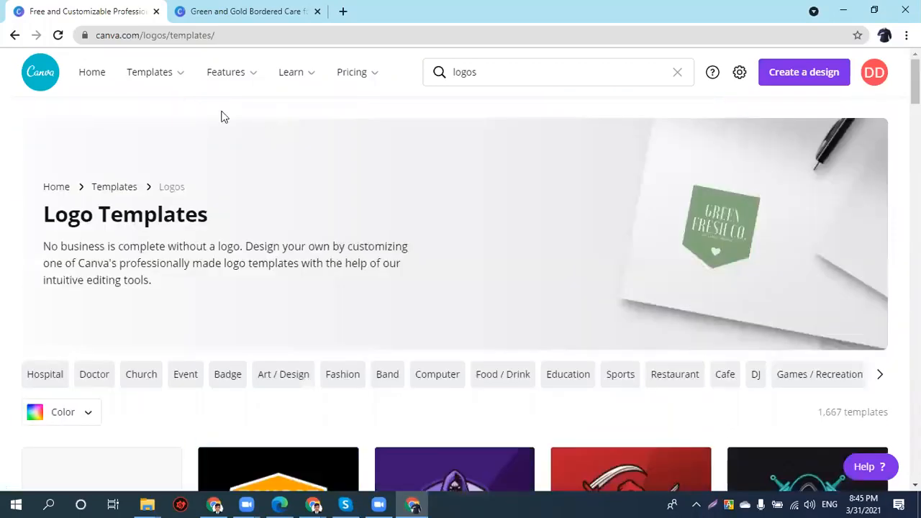
- Clear the 'logos' search term and glance at the Create a design list
left_click(670, 74)
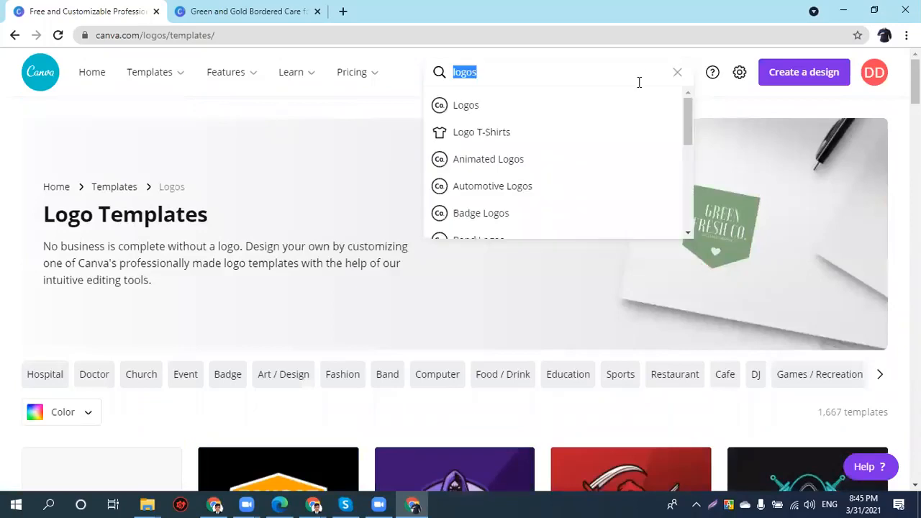
key("BackSpace")
left_click(804, 74)
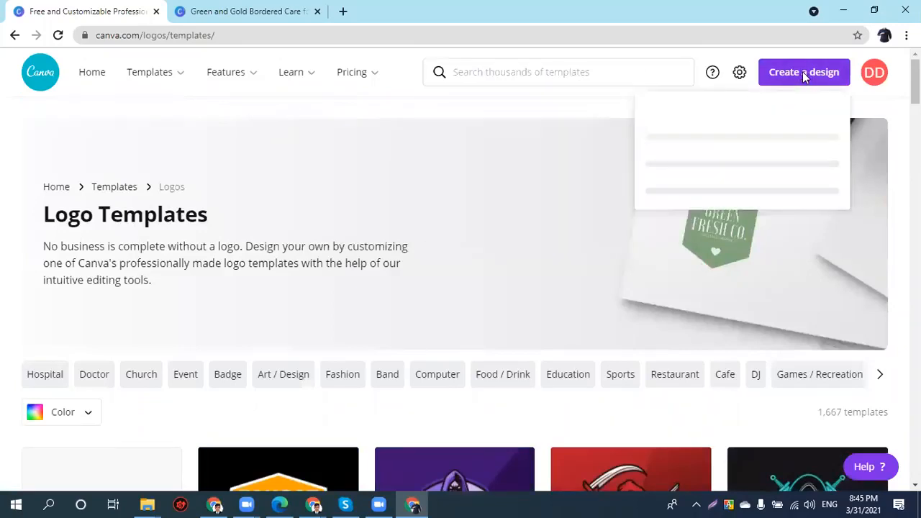
left_click(735, 80)
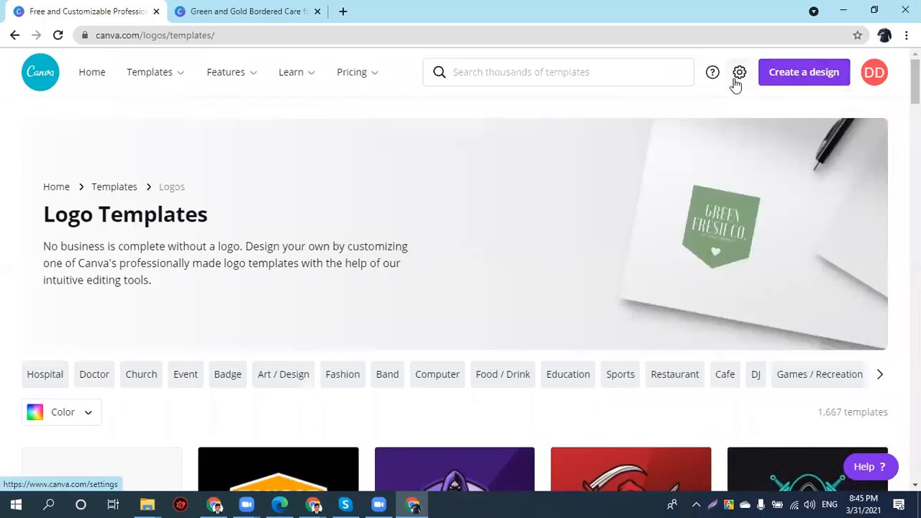
- Open account settings and review the name, e-mail, and usage set to Personal
left_click(734, 84)
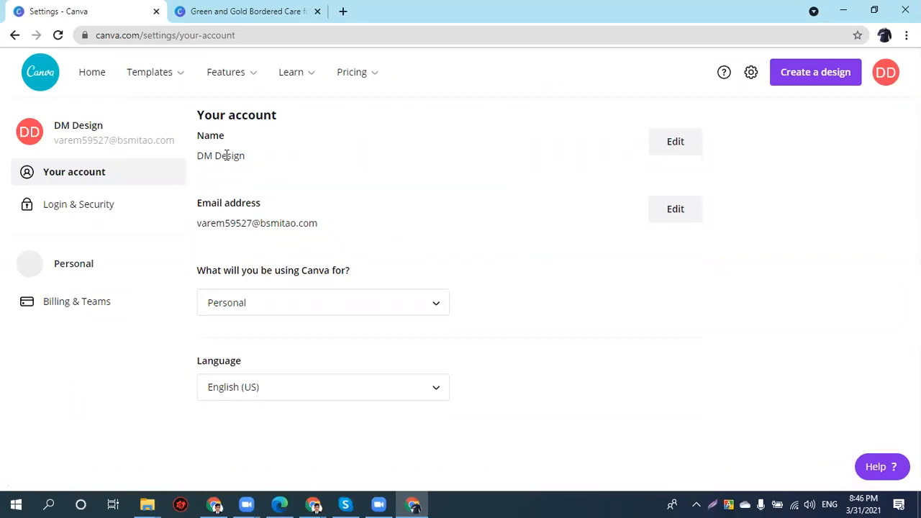
triple_click(223, 158)
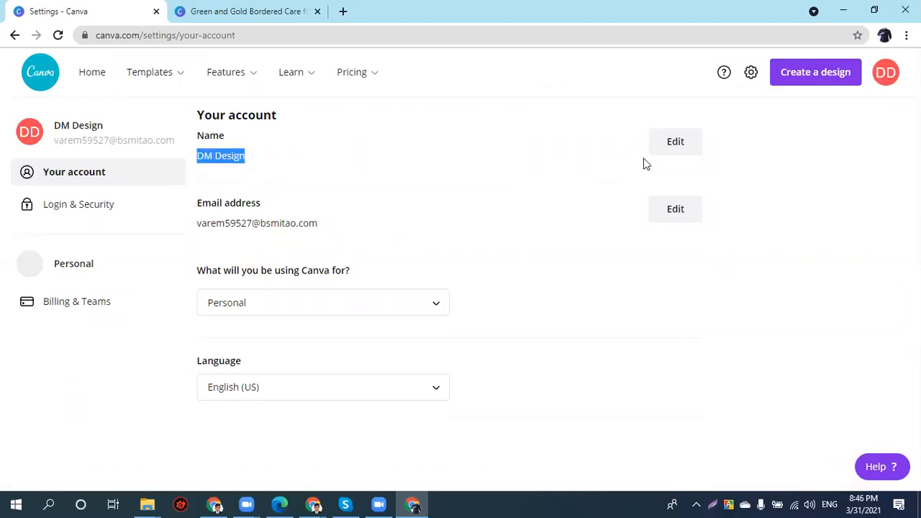
triple_click(258, 224)
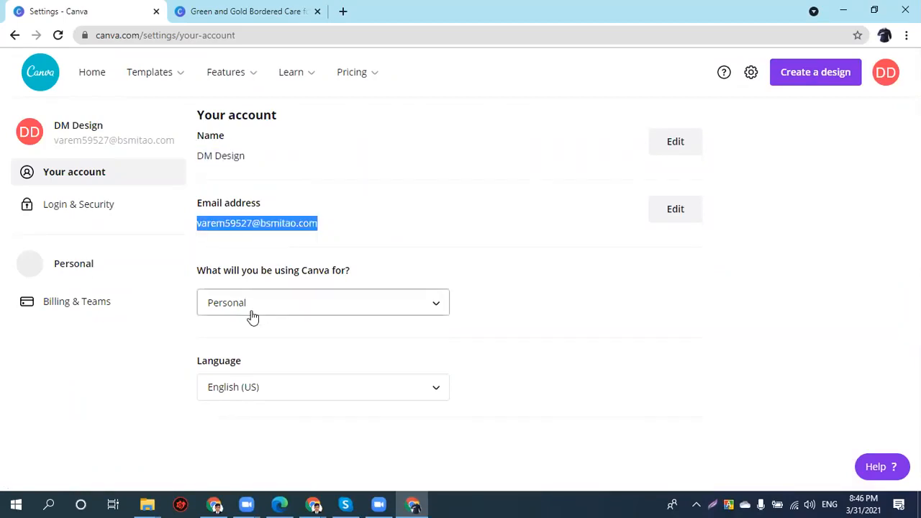
left_click(249, 317)
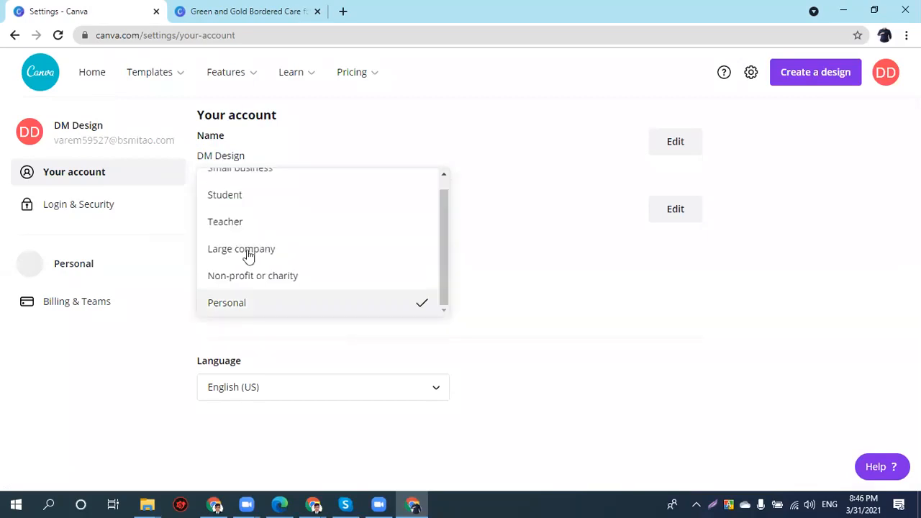
left_click(214, 401)
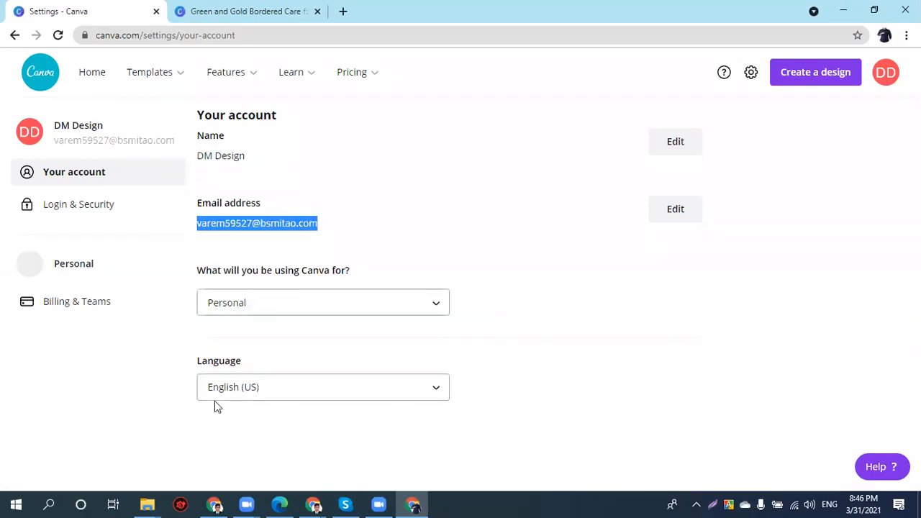
- In Billing & Teams, add a second, empty billing-contact e-mail field
left_click(83, 302)
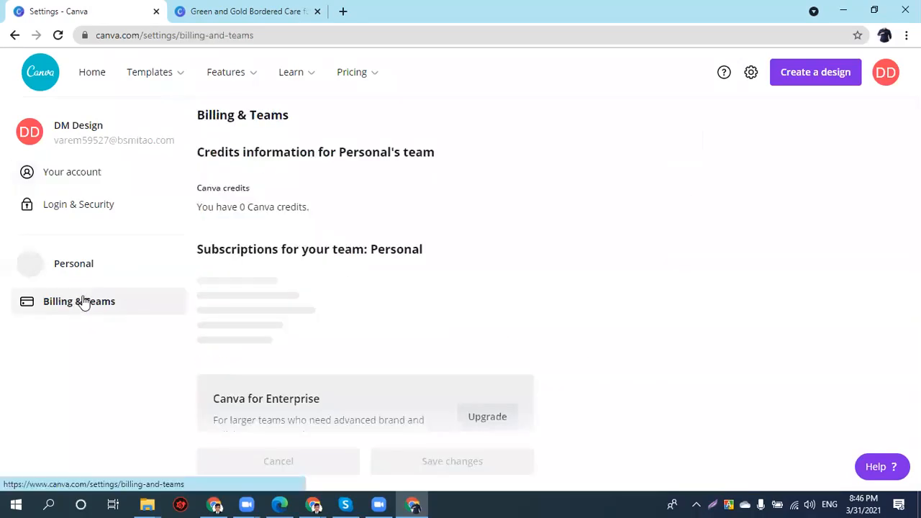
scroll(259, 368, "down", 2)
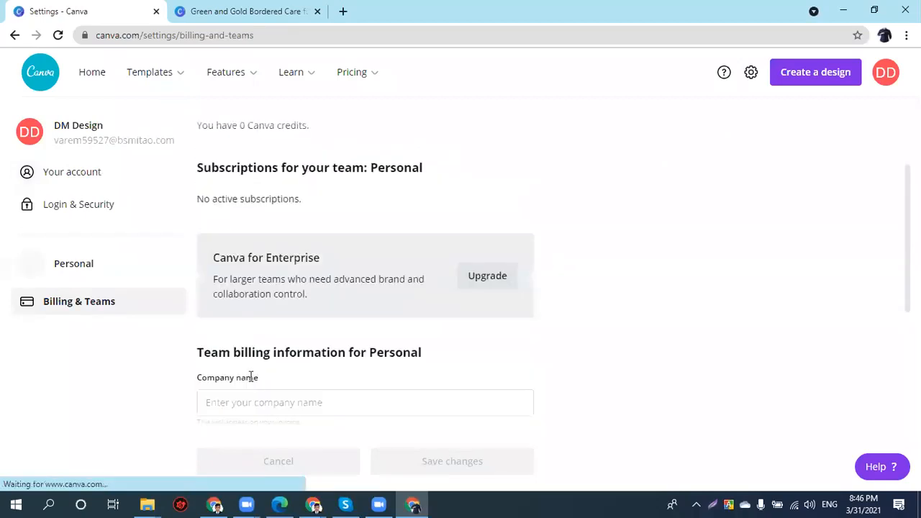
scroll(247, 379, "down", 2)
scroll(227, 397, "down", 2)
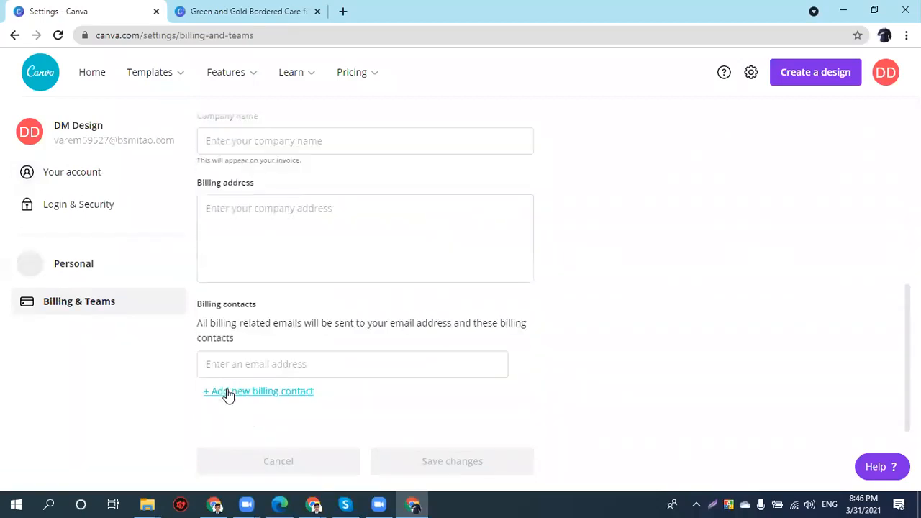
left_click(259, 386)
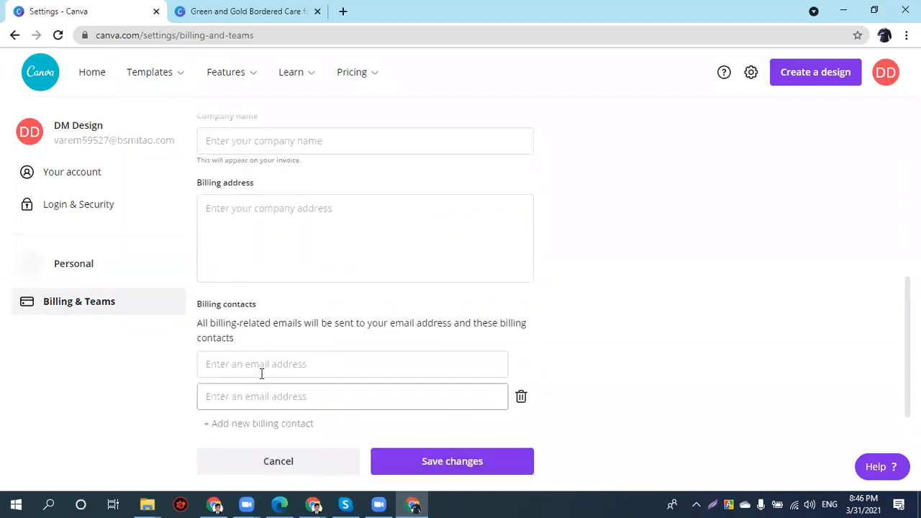
- Open the Add a payment method form and close it without adding anything
scroll(261, 373, "up", 5)
scroll(256, 195, "up", 1)
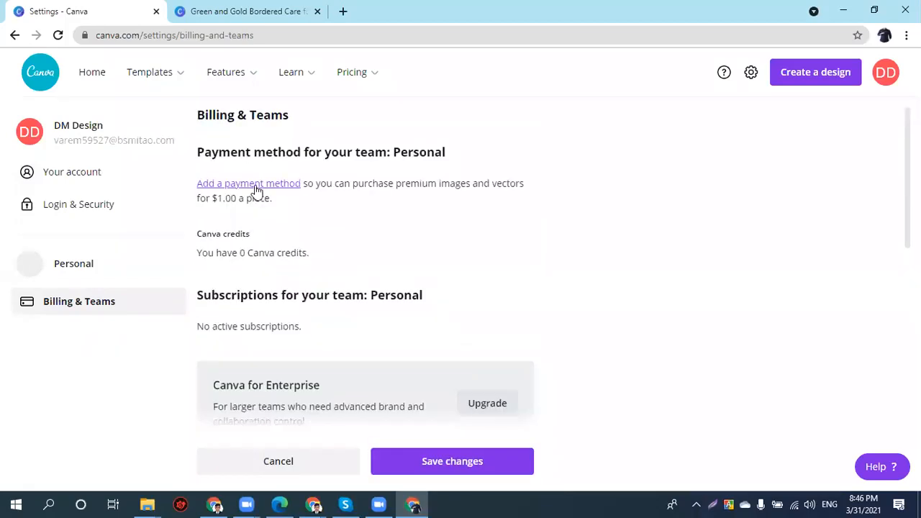
left_click(253, 190)
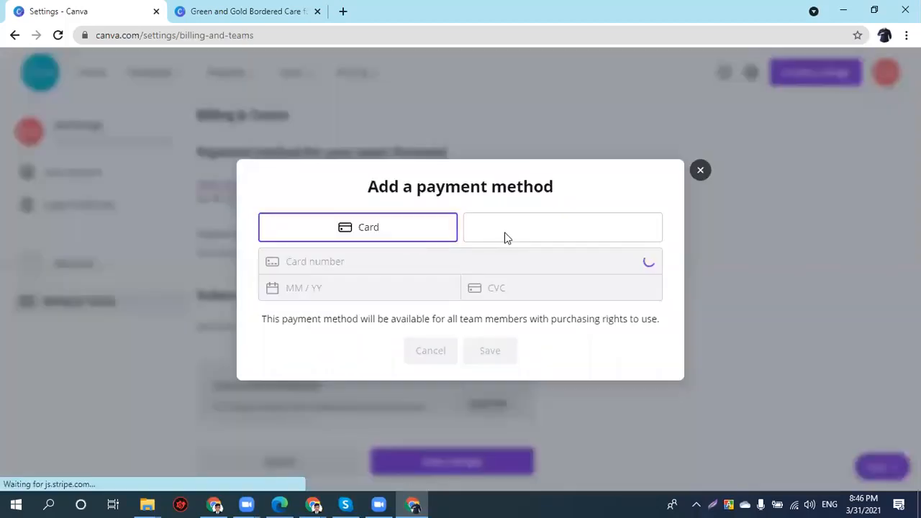
left_click(701, 172)
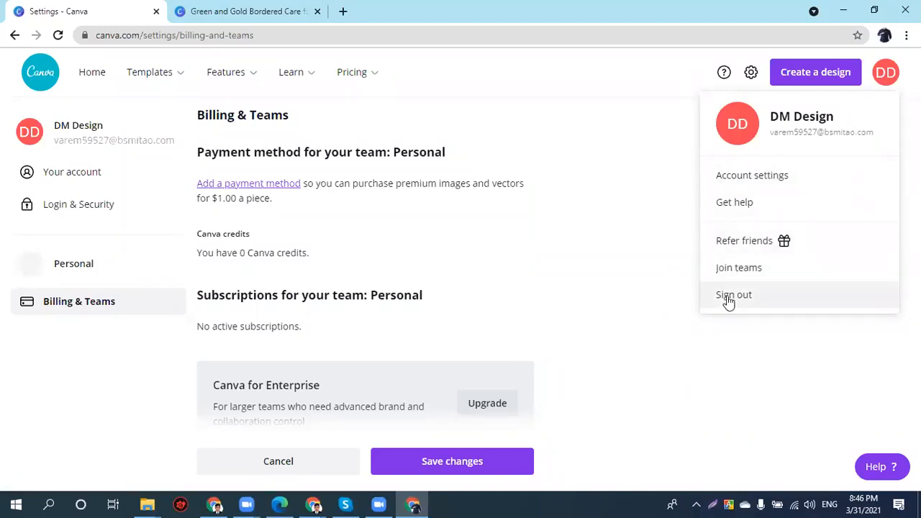
- From Home, search 'logo' and create a new 500 × 500 px Logo design
left_click(85, 77)
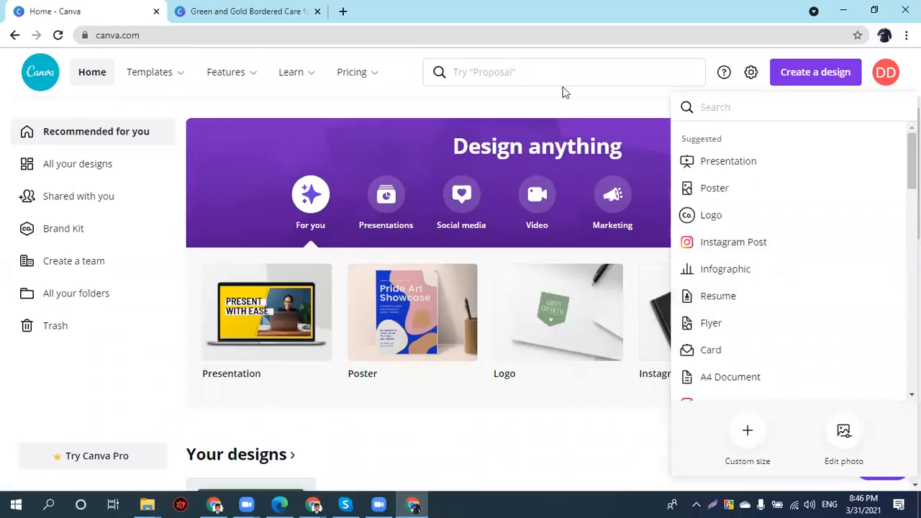
type("logo")
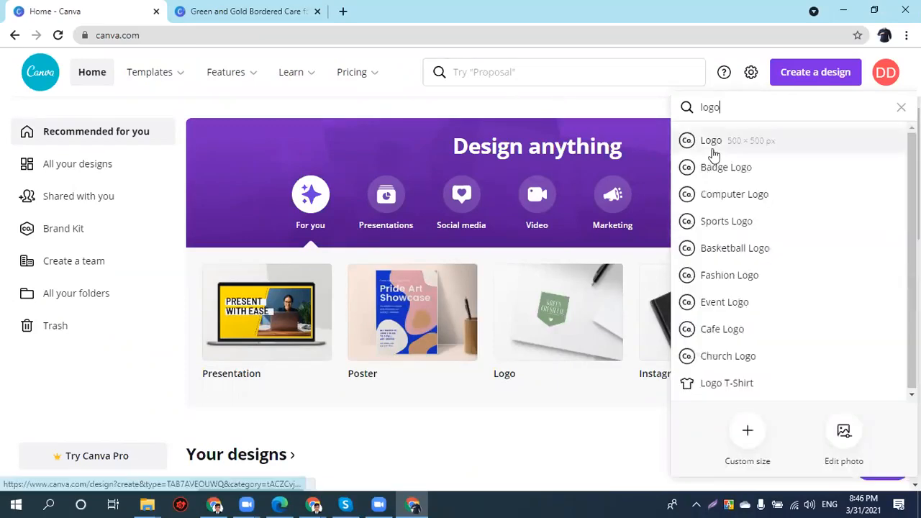
left_click(710, 144)
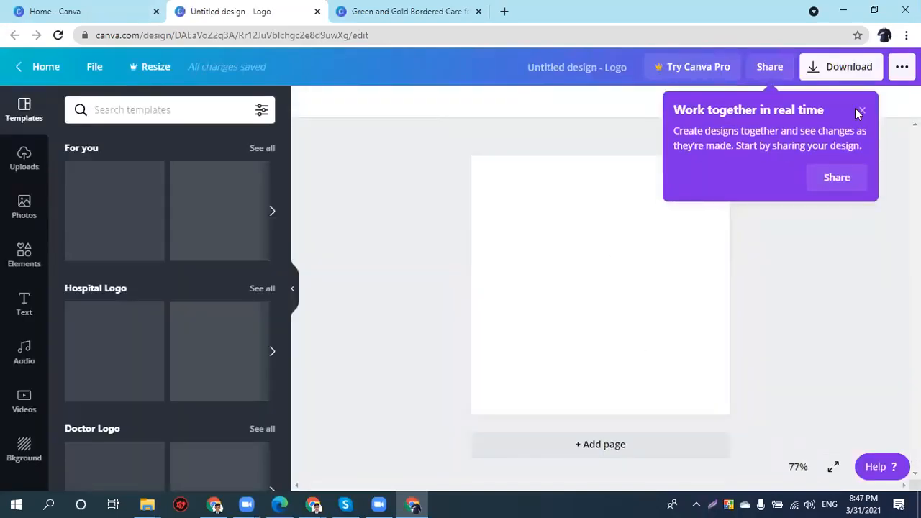
- Dismiss the 'Work together' collaboration tip and scroll through the Templates panel
left_click(618, 311)
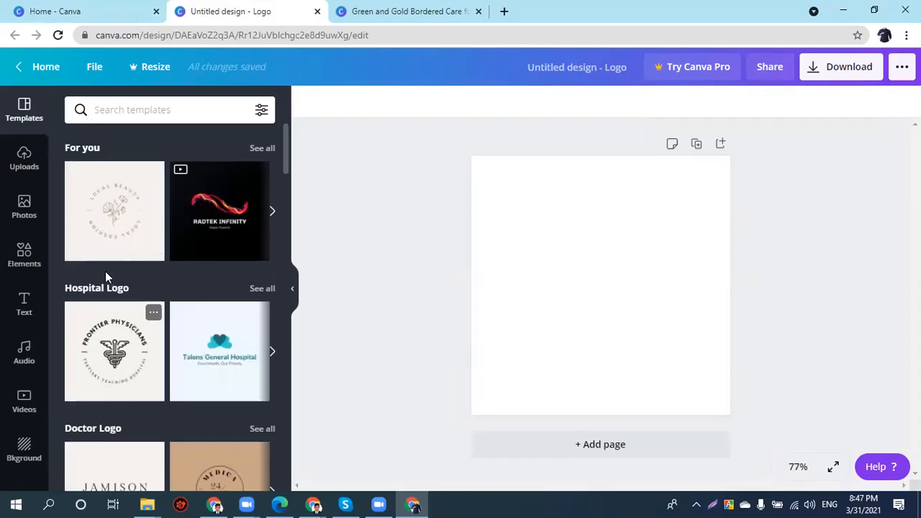
scroll(105, 271, "down", 3)
scroll(185, 242, "up", 2)
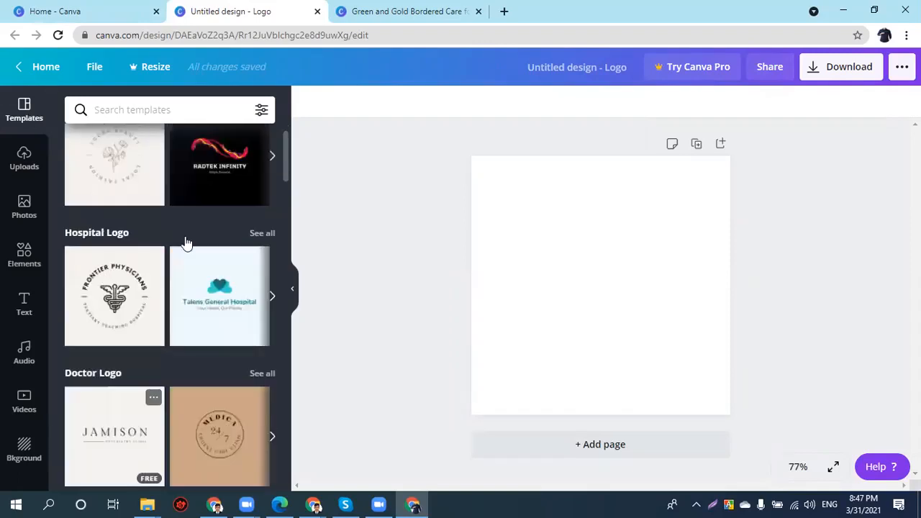
scroll(268, 154, "up", 1)
- Show all For you templates, clear the search, and browse logo categories like Hospital, Doctor and Church
left_click(264, 148)
scroll(209, 288, "down", 5)
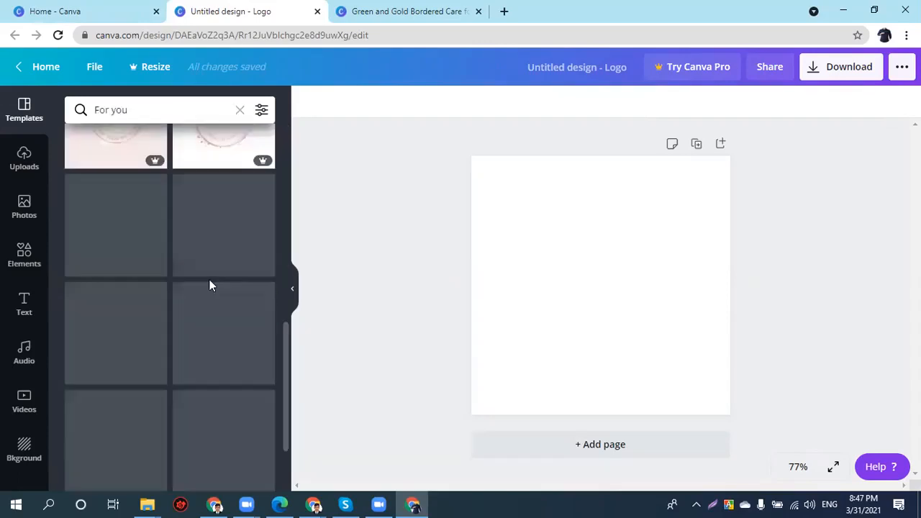
left_click(239, 110)
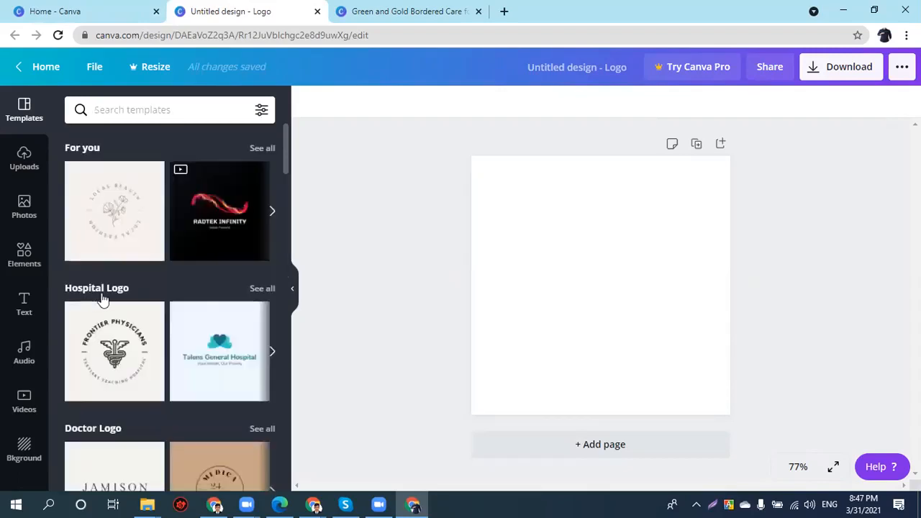
scroll(248, 306, "down", 1)
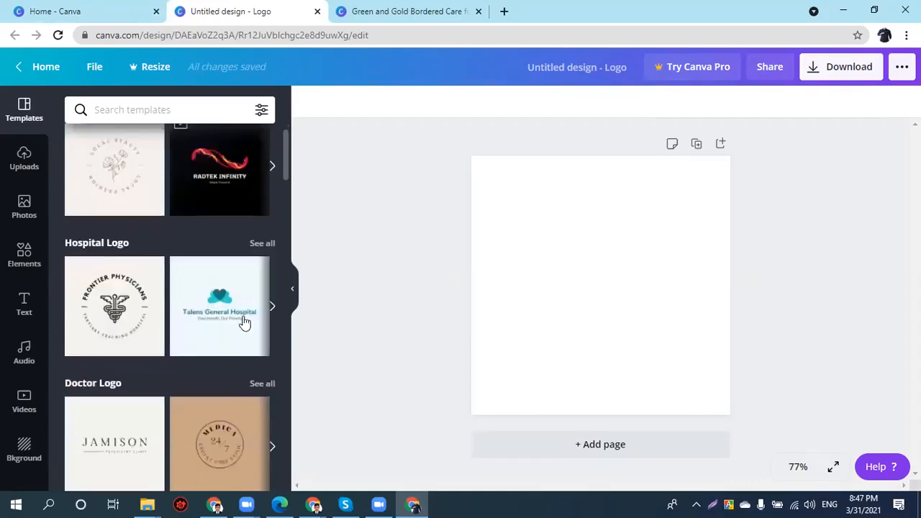
scroll(266, 317, "down", 2)
scroll(256, 309, "down", 3)
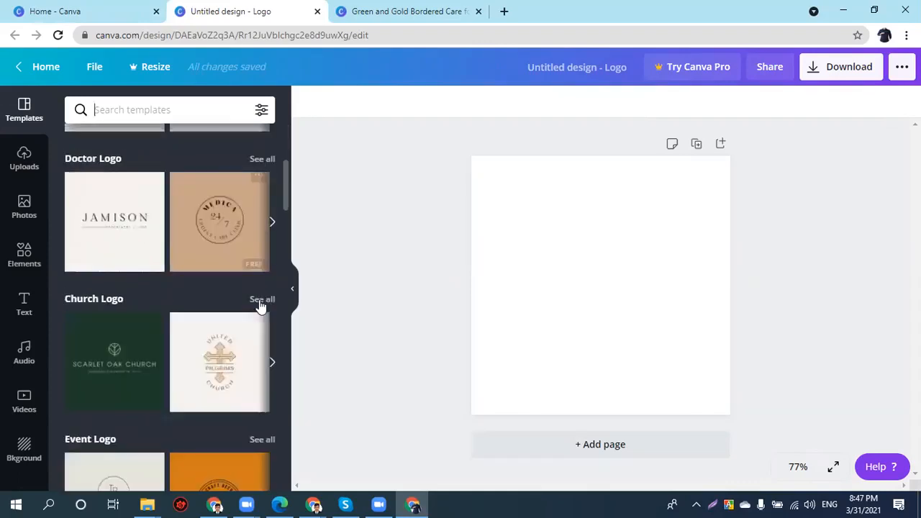
scroll(78, 223, "up", 2)
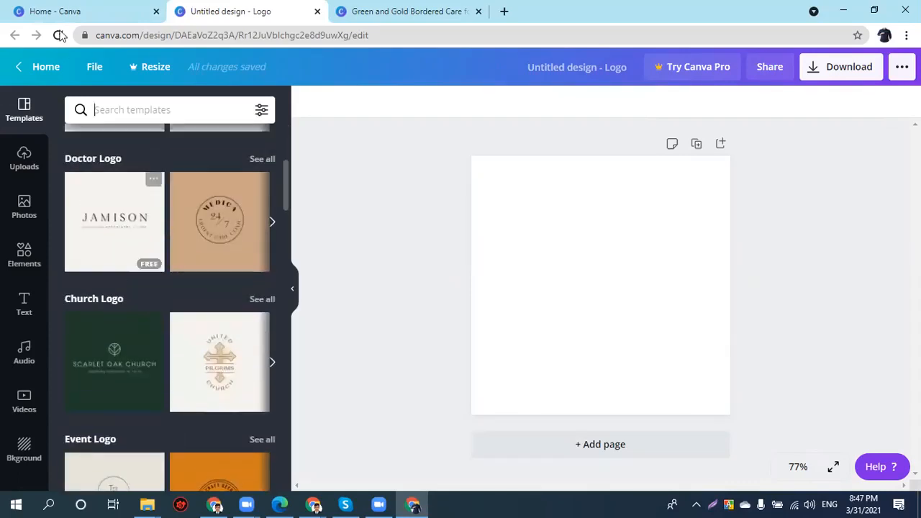
- Return home, clear the logo search, and open the Green and Gold Bordered Ramadan story from All your designs
left_click(64, 16)
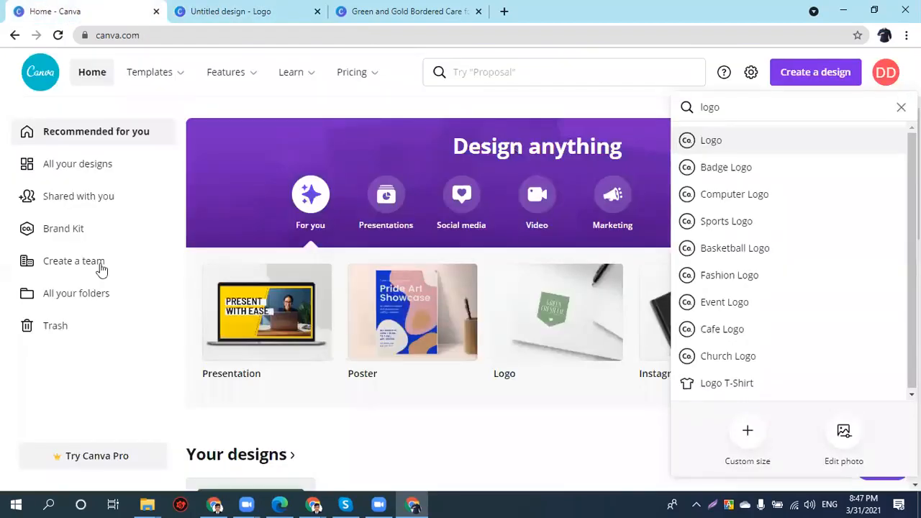
left_click(88, 196)
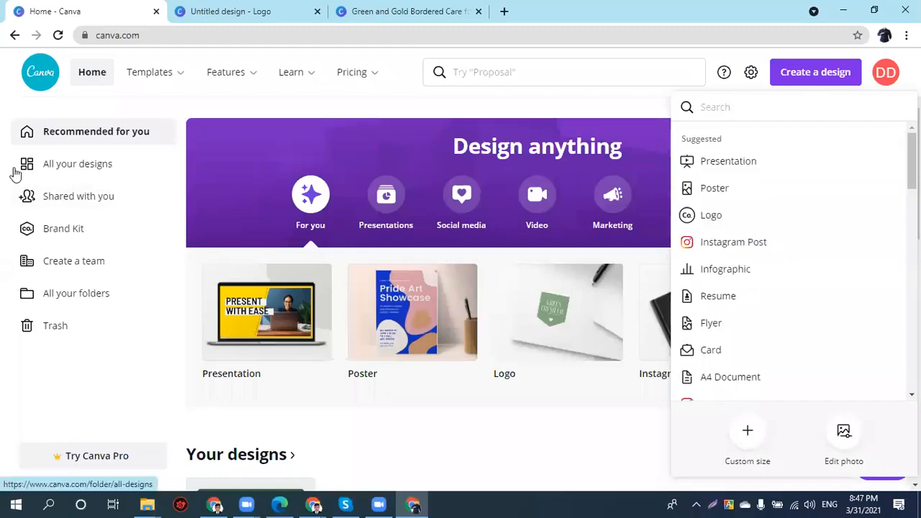
left_click(105, 168)
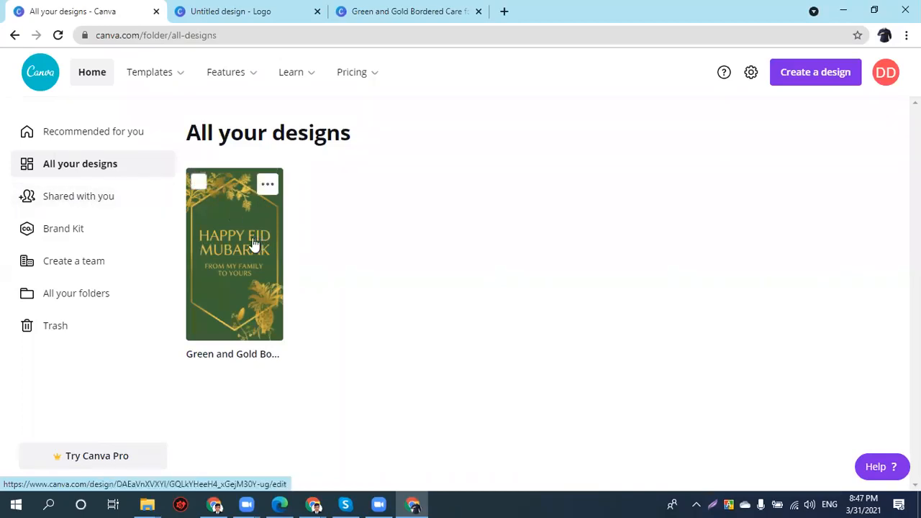
left_click(263, 187)
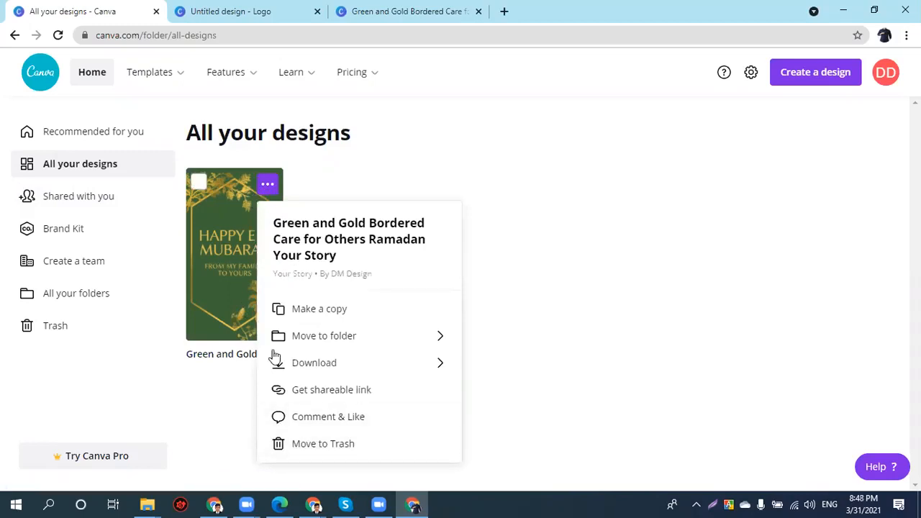
left_click(236, 240)
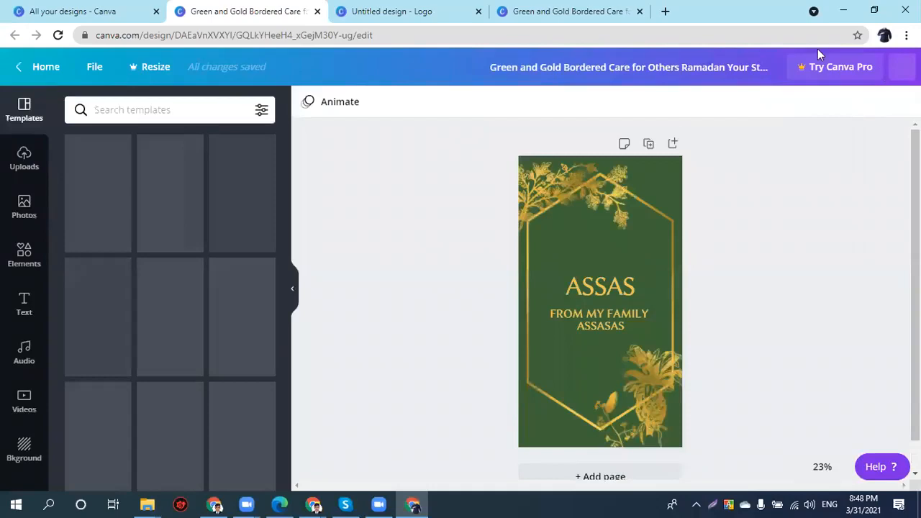
- Share the Ramadan story to the collaborator's e-mail with Can edit access and a team invite
left_click(766, 81)
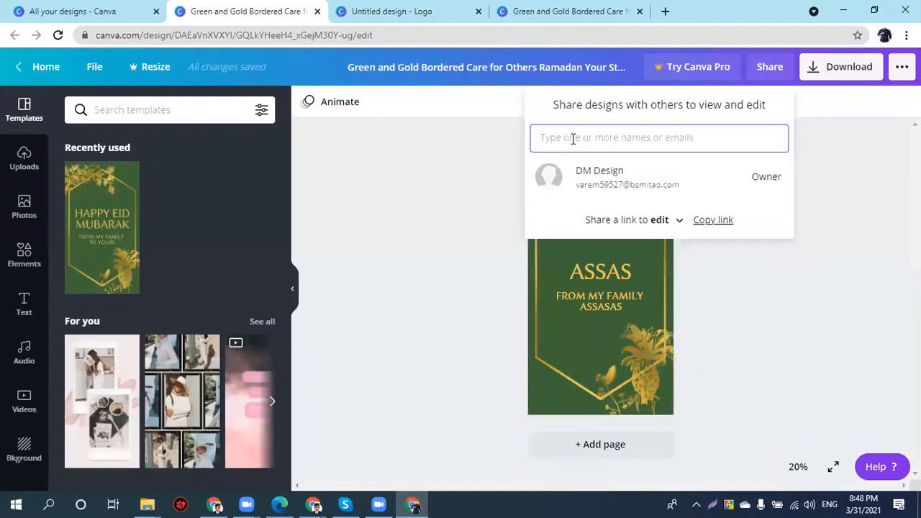
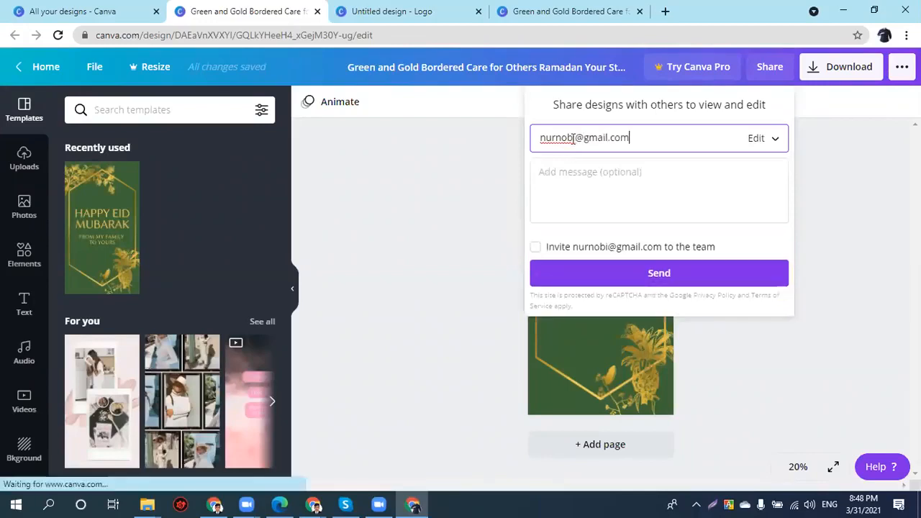
left_click(766, 144)
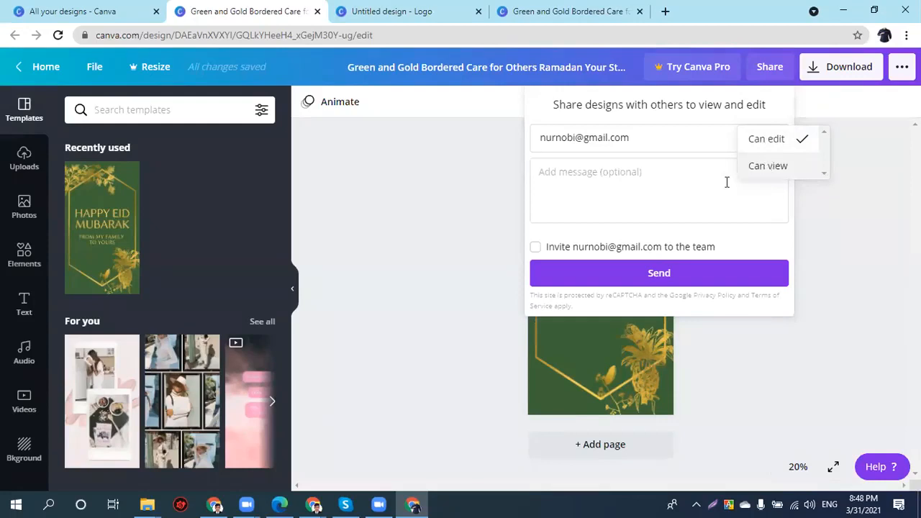
left_click(540, 254)
left_click(536, 248)
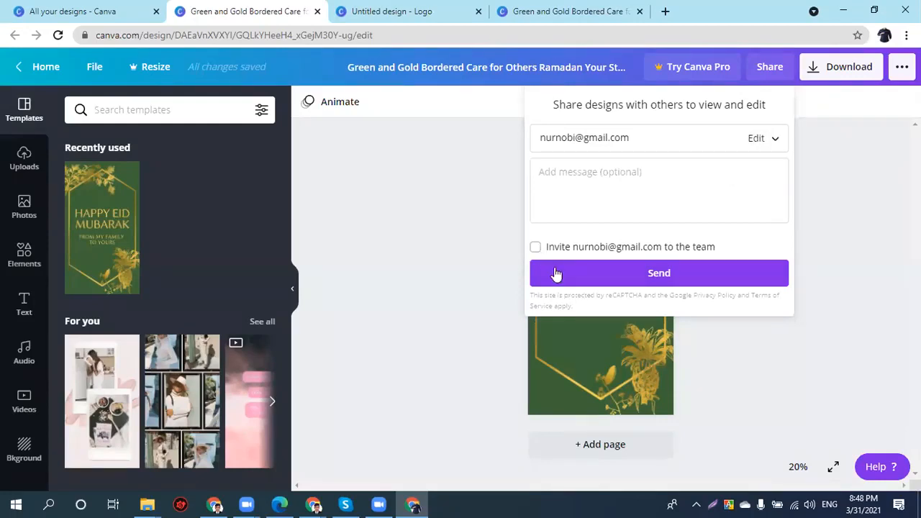
left_click(600, 279)
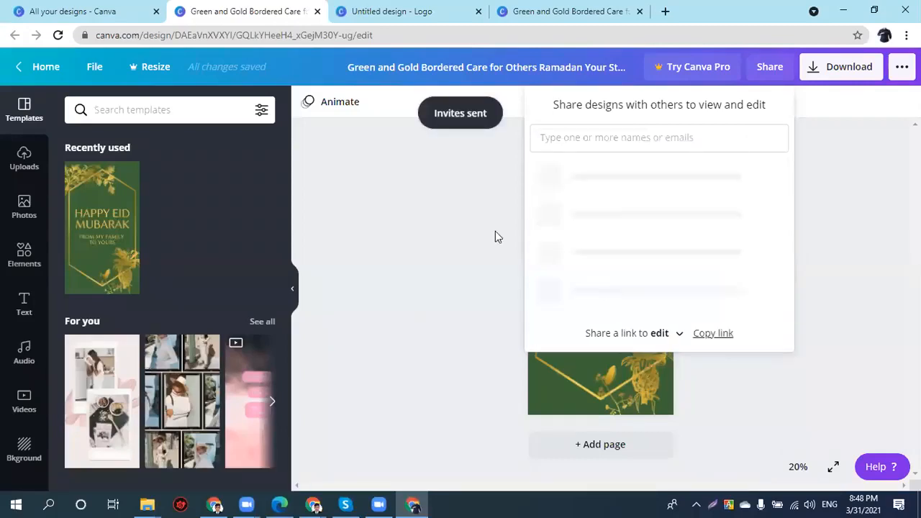
left_click(472, 230)
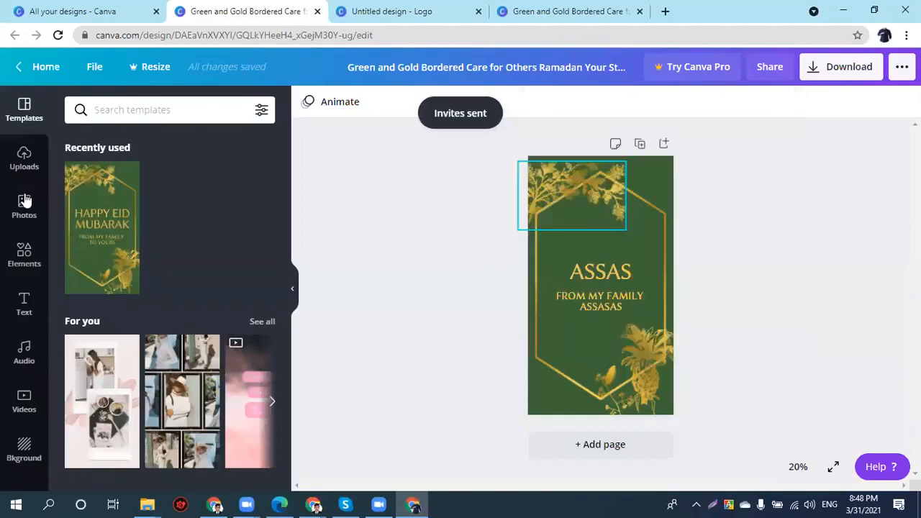
- Check the empty Shared with you folder, then bring up the Brand Kit page
left_click(99, 14)
mouse_move(149, 90)
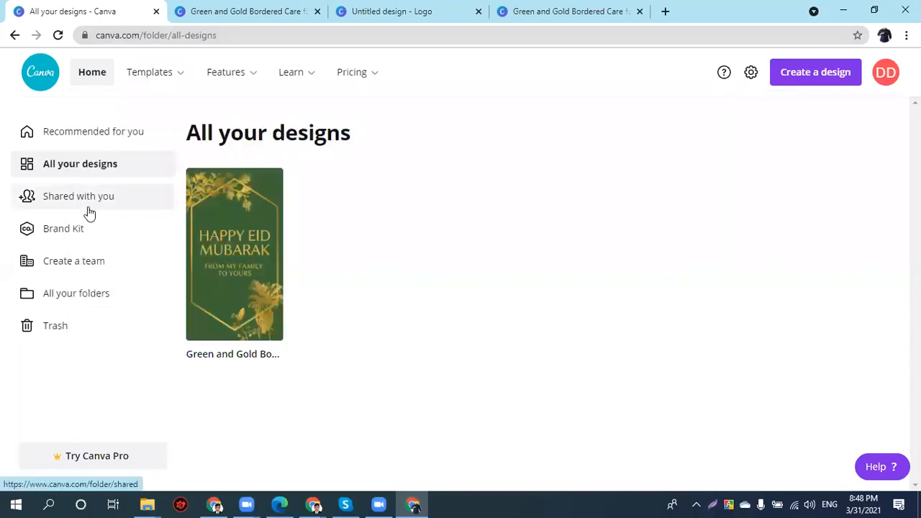
left_click(86, 211)
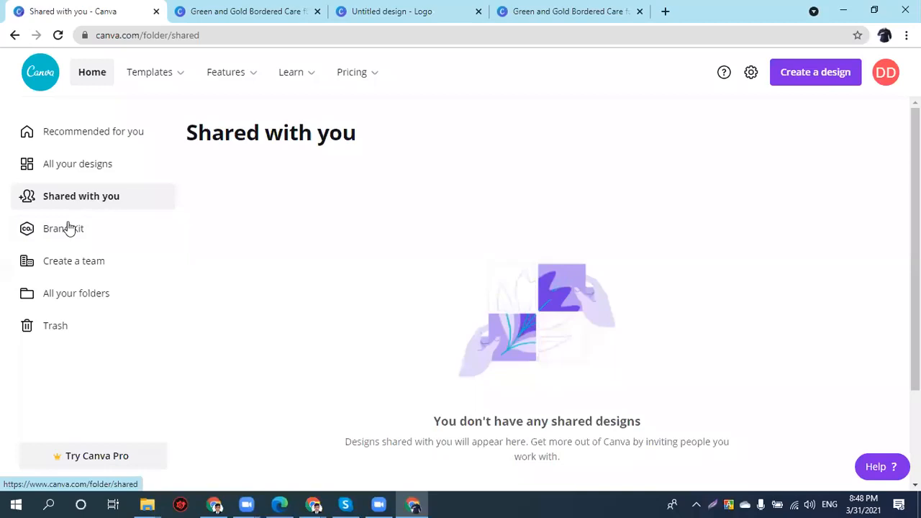
left_click(68, 228)
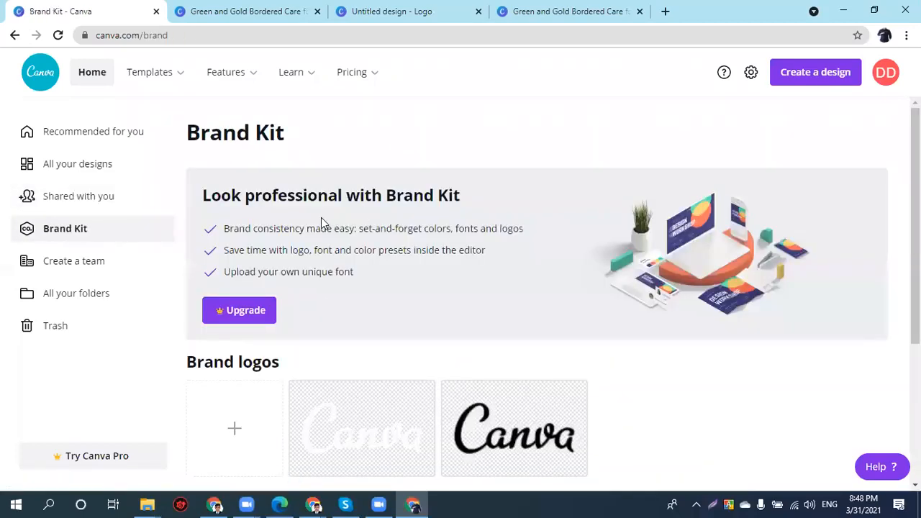
scroll(321, 228, "down", 2)
scroll(334, 249, "down", 1)
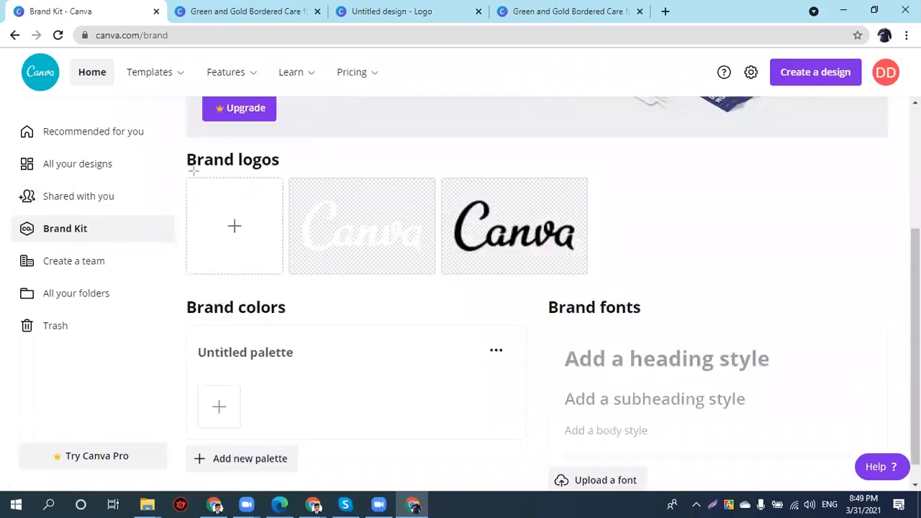
mouse_move(193, 176)
left_mouse_down()
mouse_move(423, 282)
mouse_move(597, 270)
left_mouse_up()
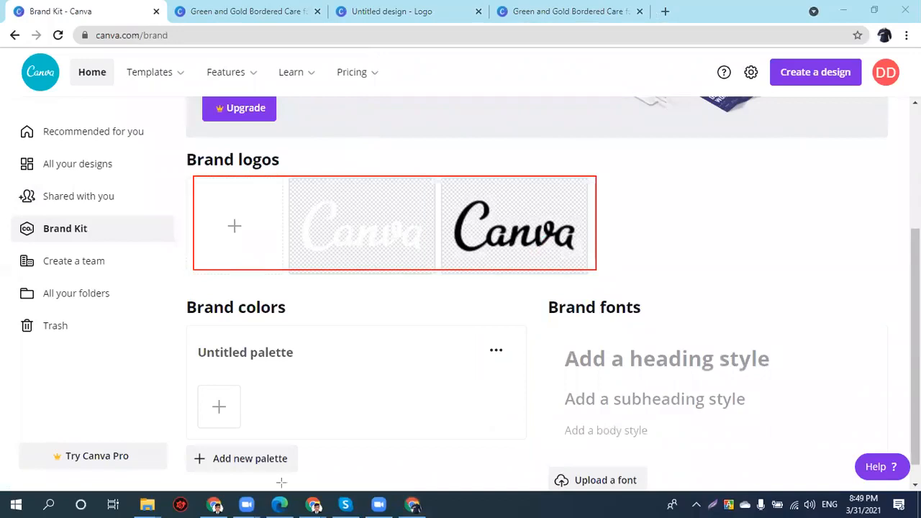
left_click(662, 14)
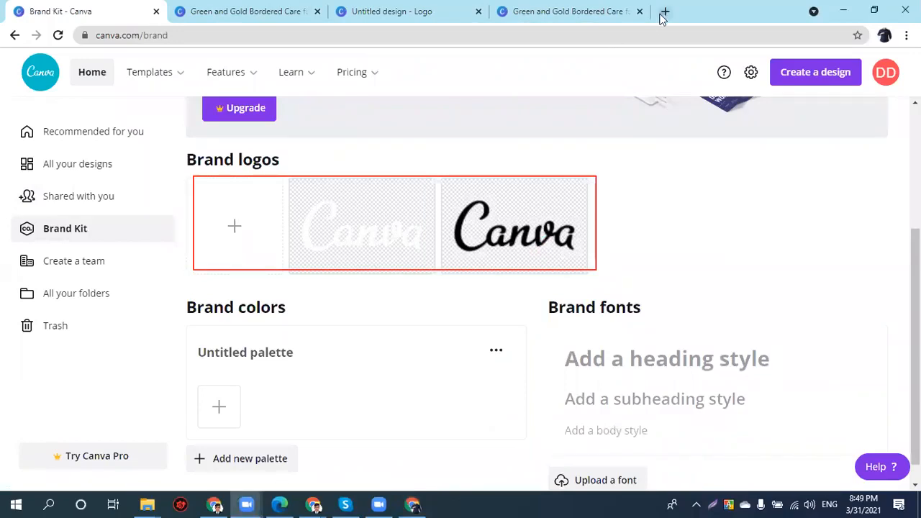
- Search Google Images for 'food panda' in a new tab, then return to the Brand Kit tab
left_click(663, 13)
type("food")
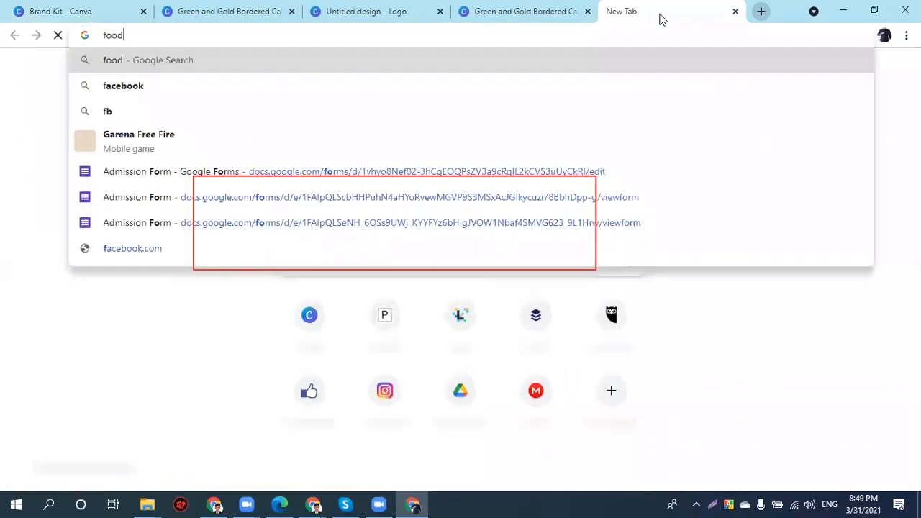
type(" panda")
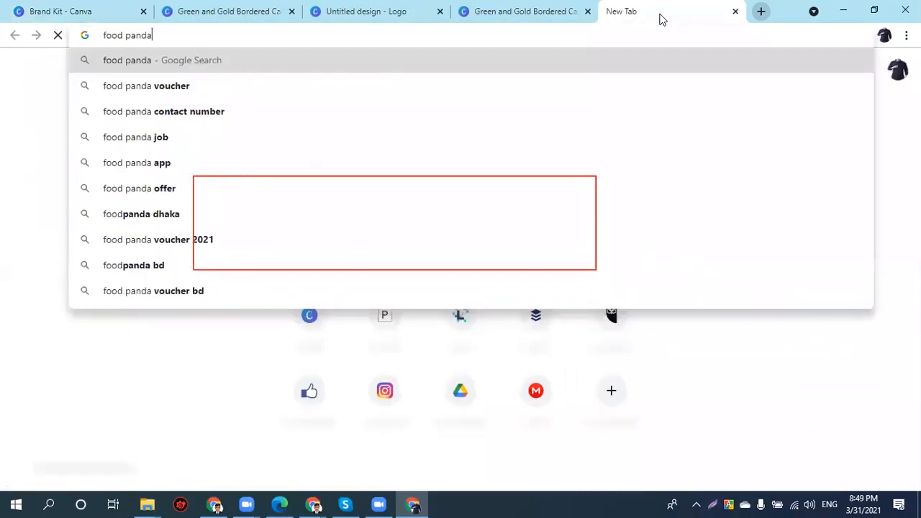
key("Return")
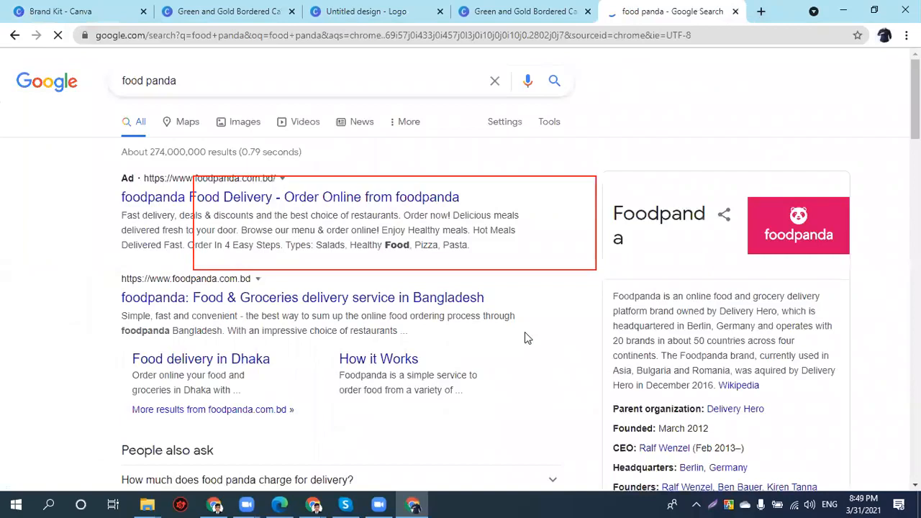
left_click_drag(180, 130, 223, 133)
left_click(243, 121)
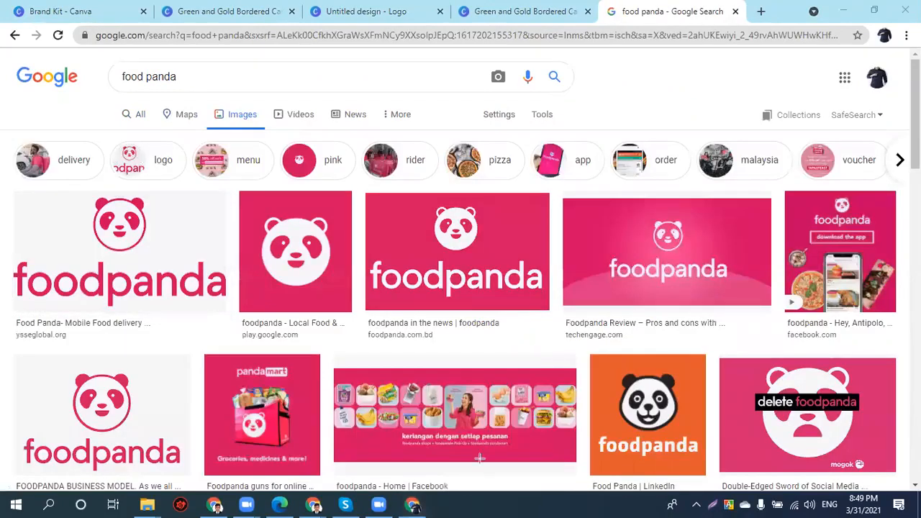
left_click_drag(64, 294, 185, 196)
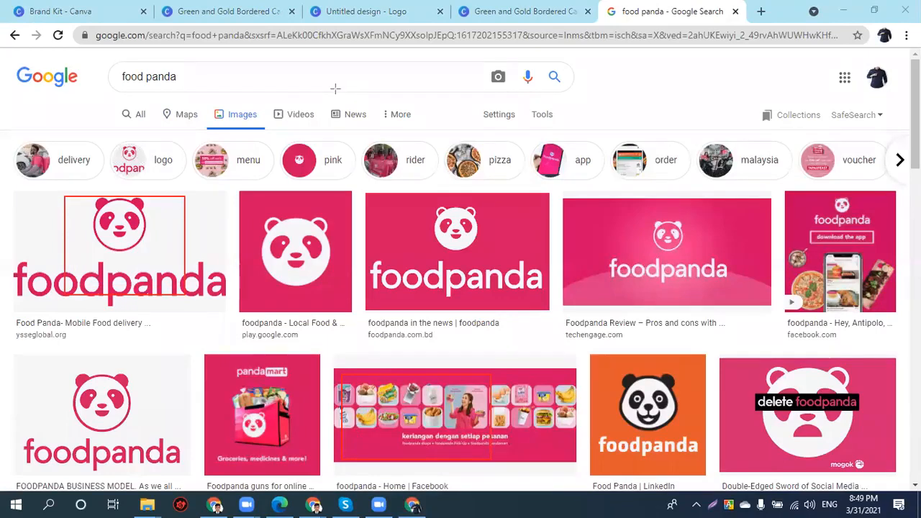
left_click(225, 2)
left_click(70, 5)
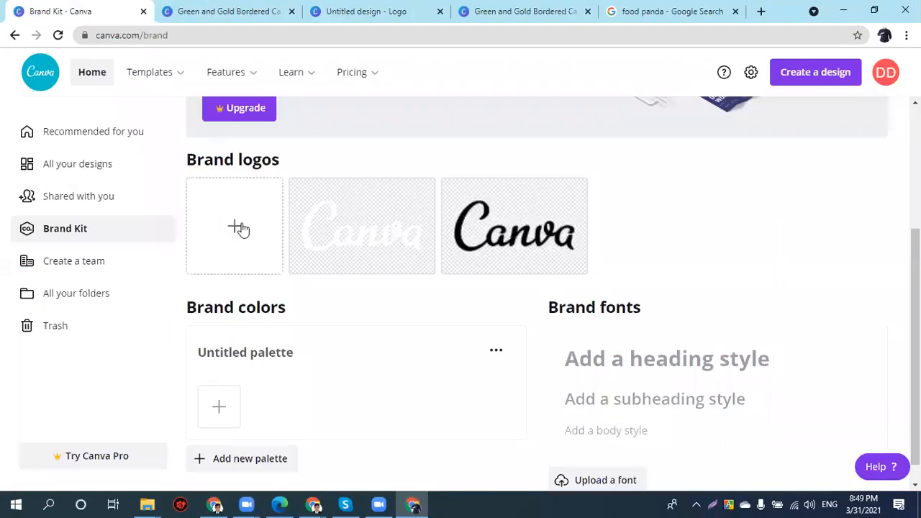
- Name the brand colour palette 'DM Online Batch' and add a red swatch
scroll(242, 369, "down", 1)
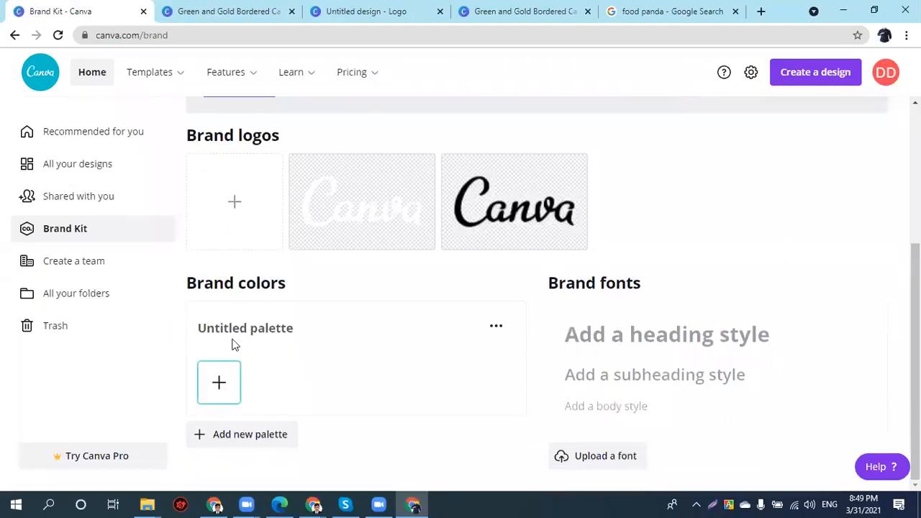
left_click(232, 327)
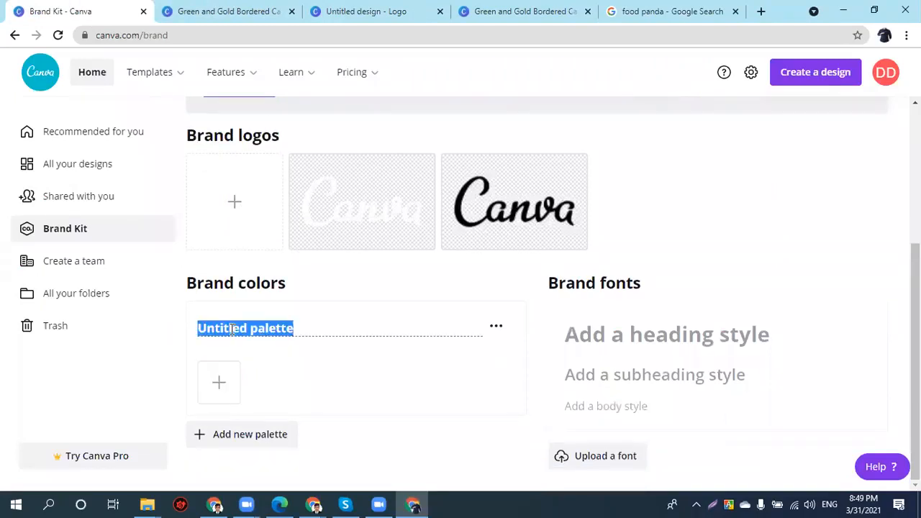
type("DM")
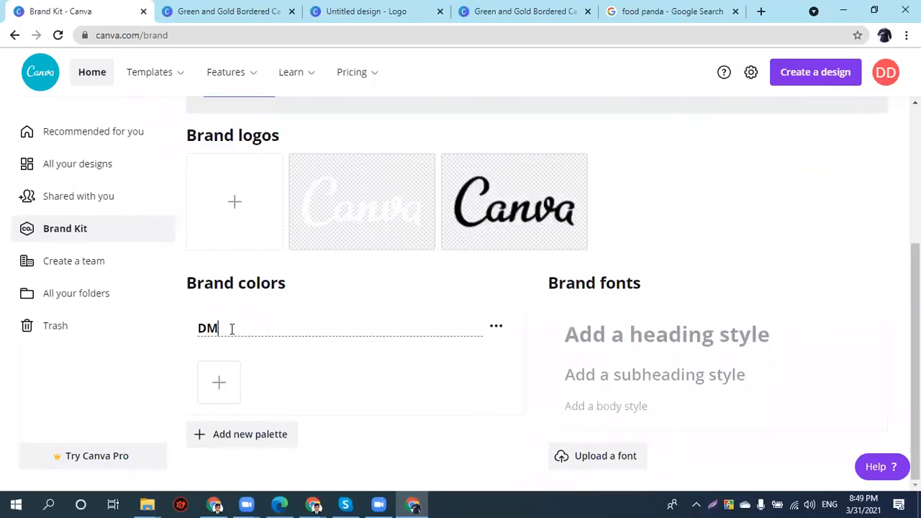
type(" Online Batch")
key("Return")
left_click(230, 379)
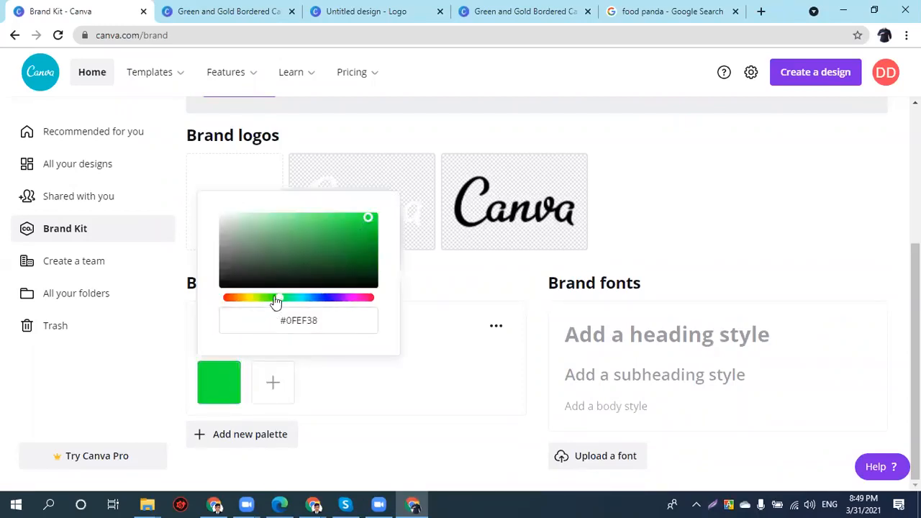
left_click_drag(275, 300, 384, 319)
left_click(309, 320)
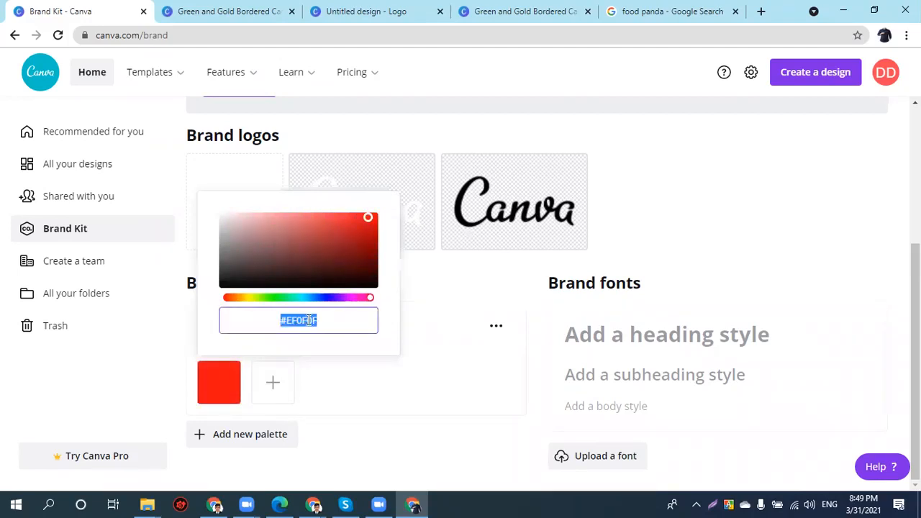
- Add a strong orange and a bright green swatch to the palette
left_click(271, 376)
left_click_drag(326, 295, 297, 304)
left_click_drag(358, 223, 455, 207)
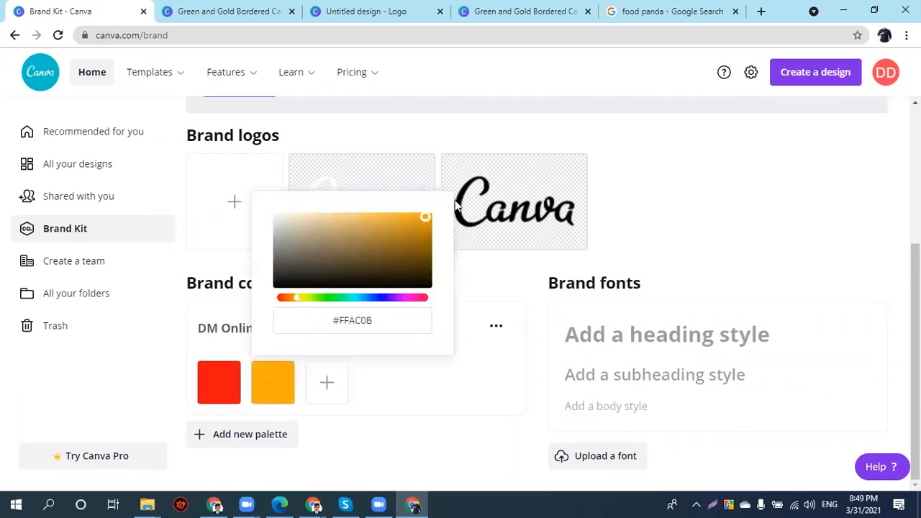
left_click(327, 382)
left_click_drag(343, 305, 381, 309)
left_click_drag(384, 242, 497, 208)
left_click(381, 383)
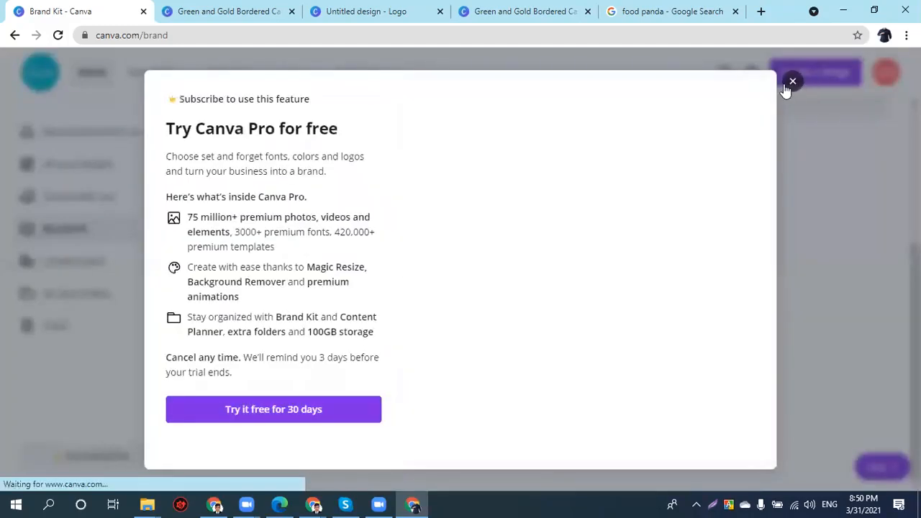
- Try adding a brand logo and font, dismiss the Canva Pro upsells, and start creating a team
left_click(792, 82)
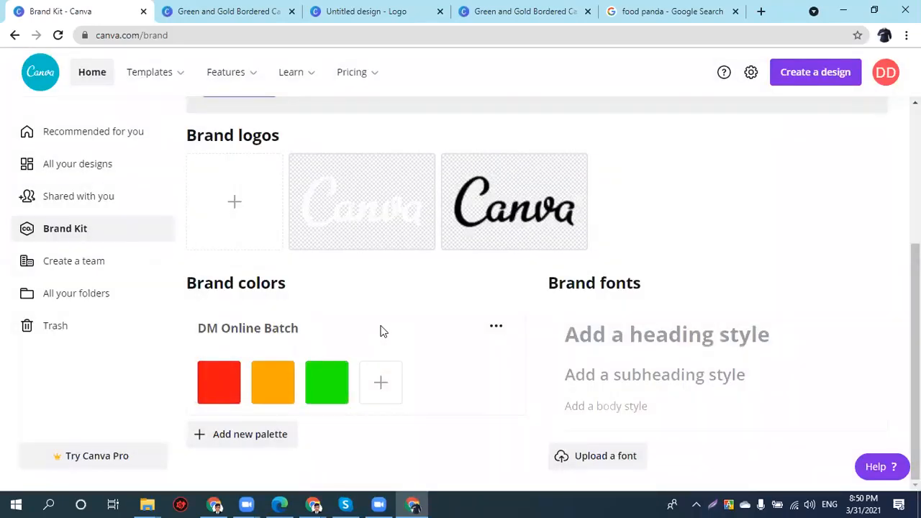
left_click(243, 206)
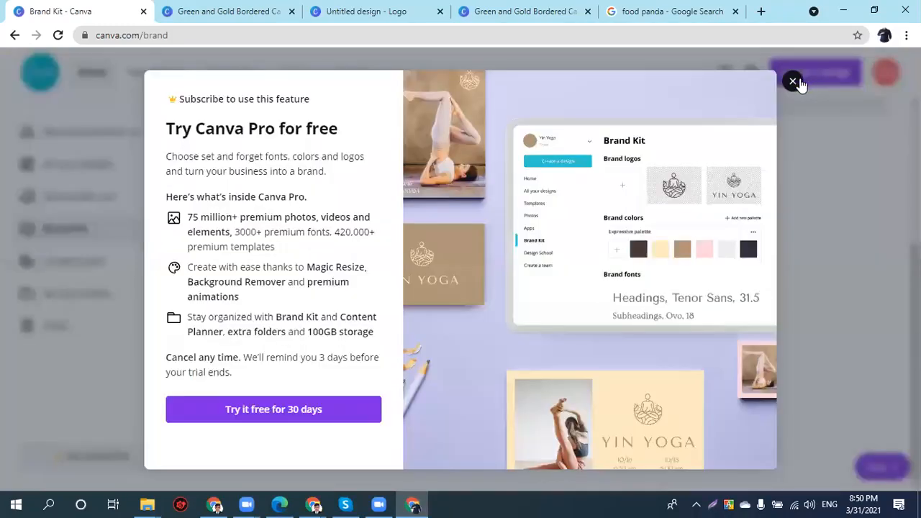
key("Escape")
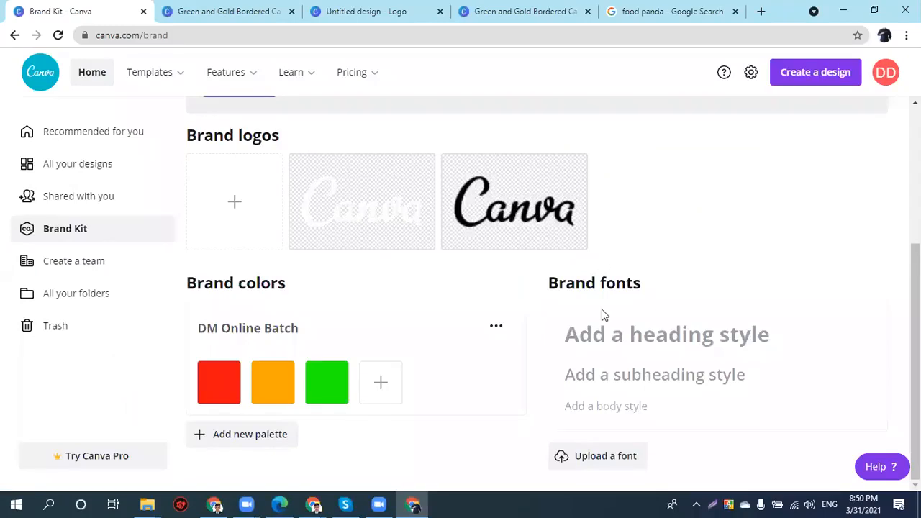
left_click(609, 461)
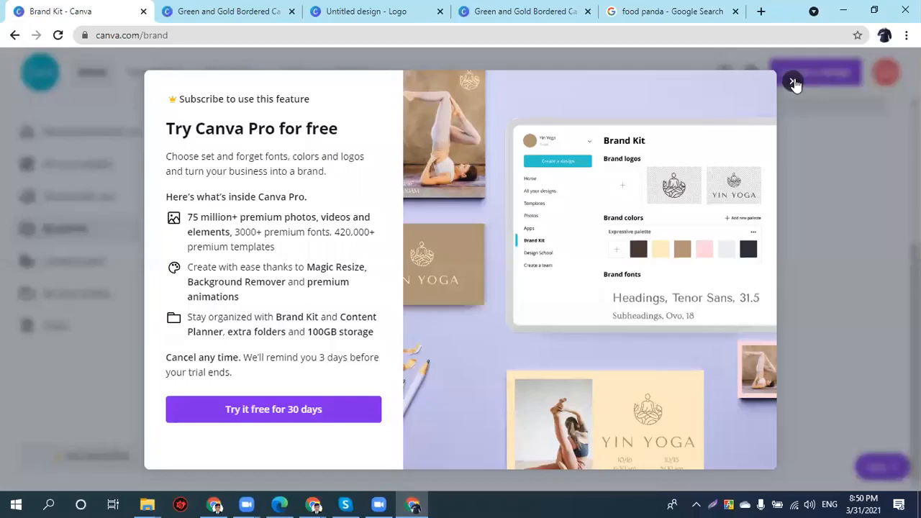
left_click(792, 82)
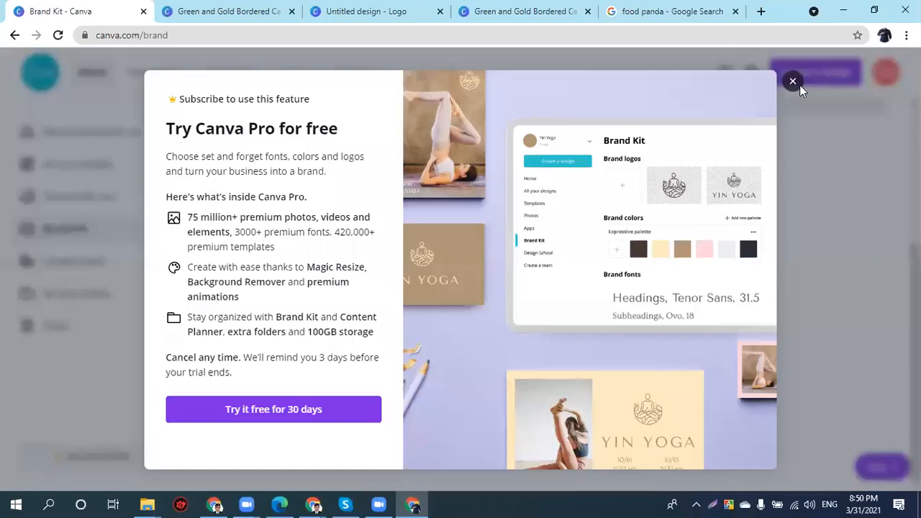
left_click(794, 82)
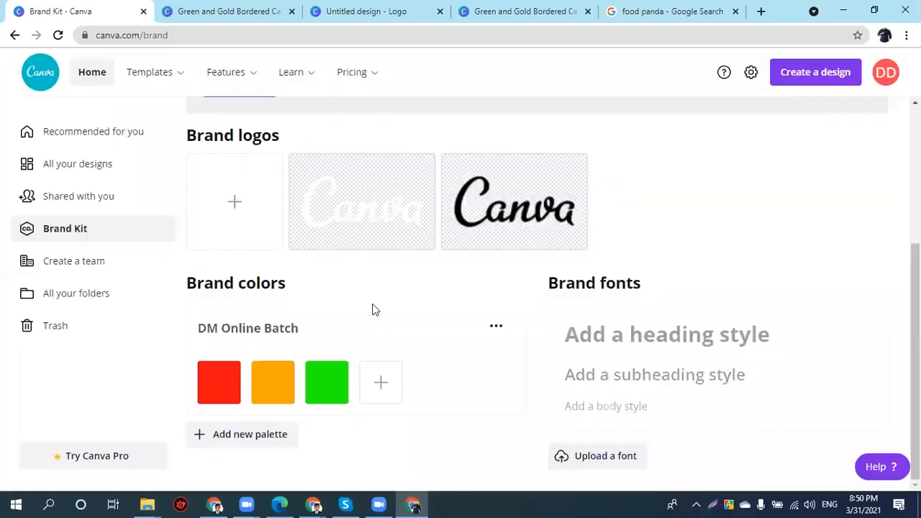
left_click(67, 262)
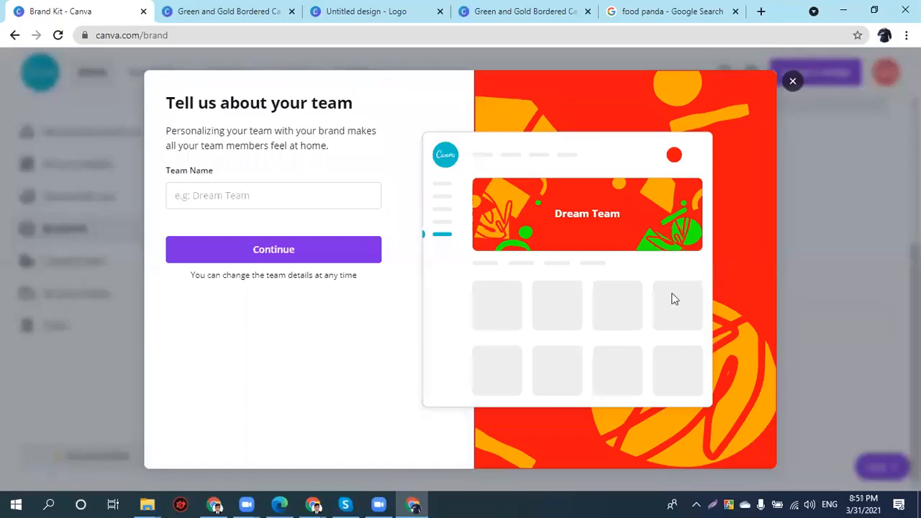
- Enter 'Dream Achiever' as the team name and continue to invitations
left_click(200, 192)
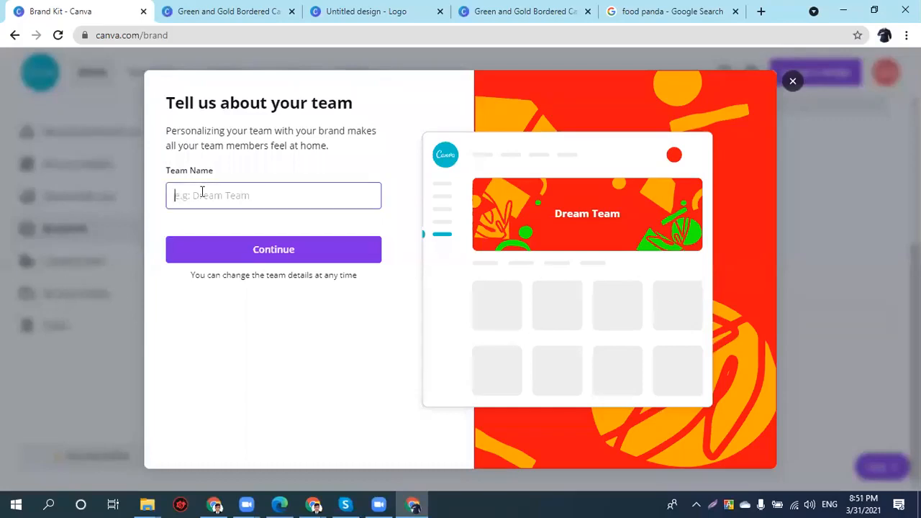
type("Dreat")
key("BackSpace")
type("m")
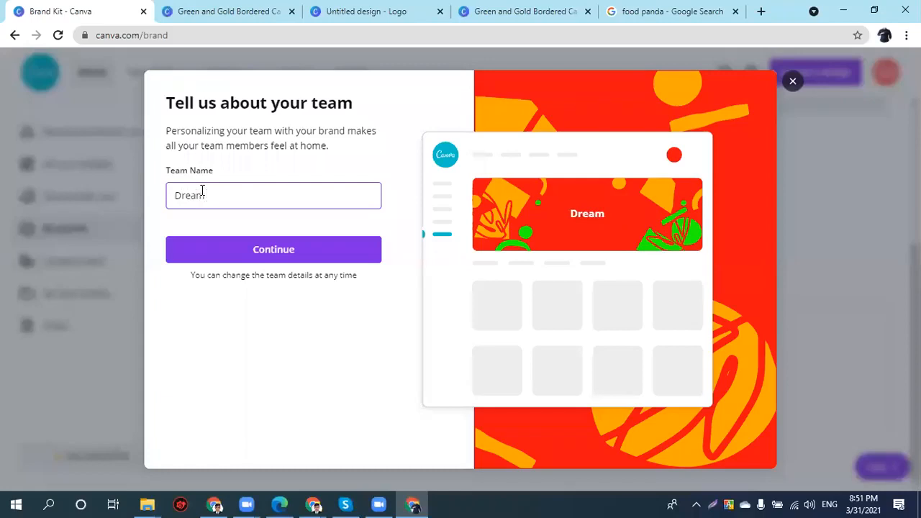
type(" Achi")
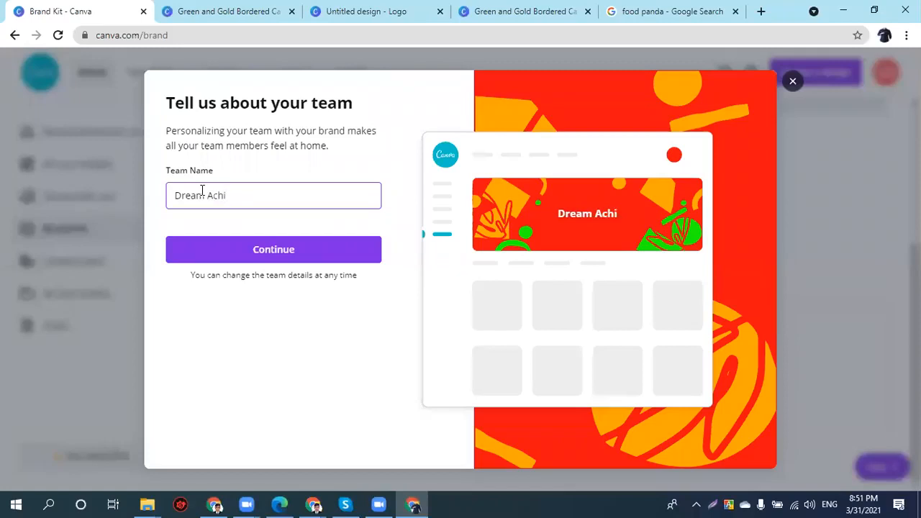
type("ever")
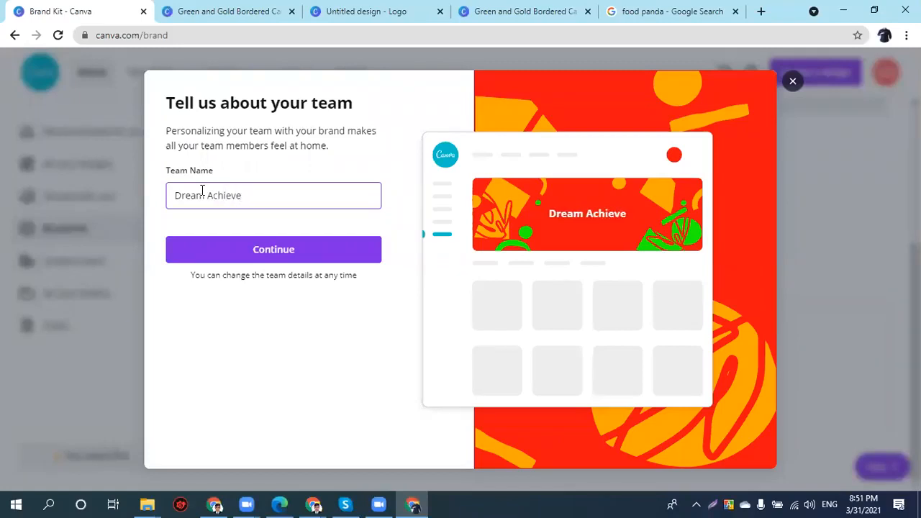
left_click(224, 254)
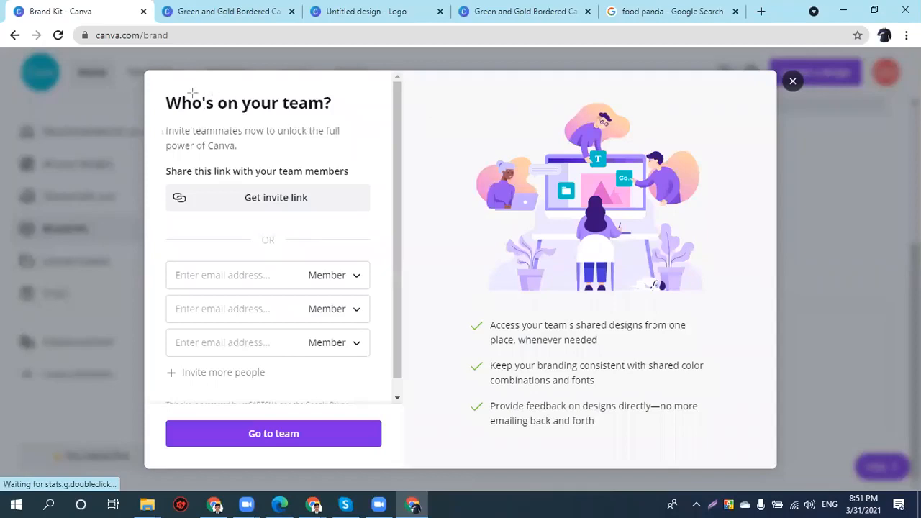
- Generate and copy the team's shareable invite link
left_click_drag(158, 89, 385, 414)
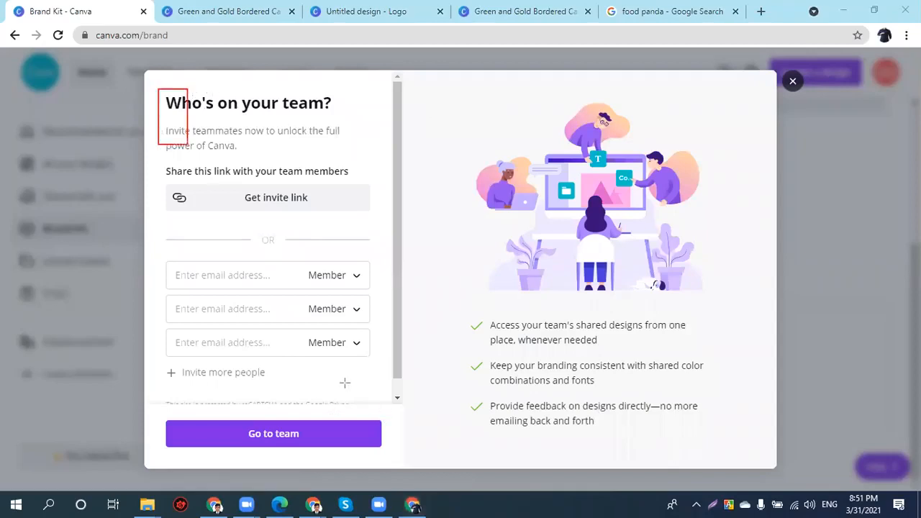
left_click_drag(213, 188, 331, 204)
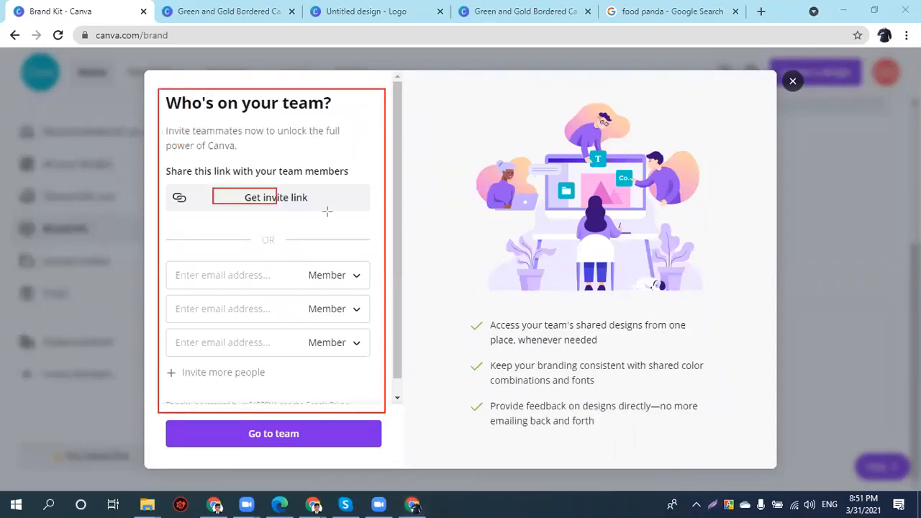
mouse_move(183, 267)
left_mouse_down()
mouse_move(341, 349)
mouse_move(369, 352)
left_mouse_up()
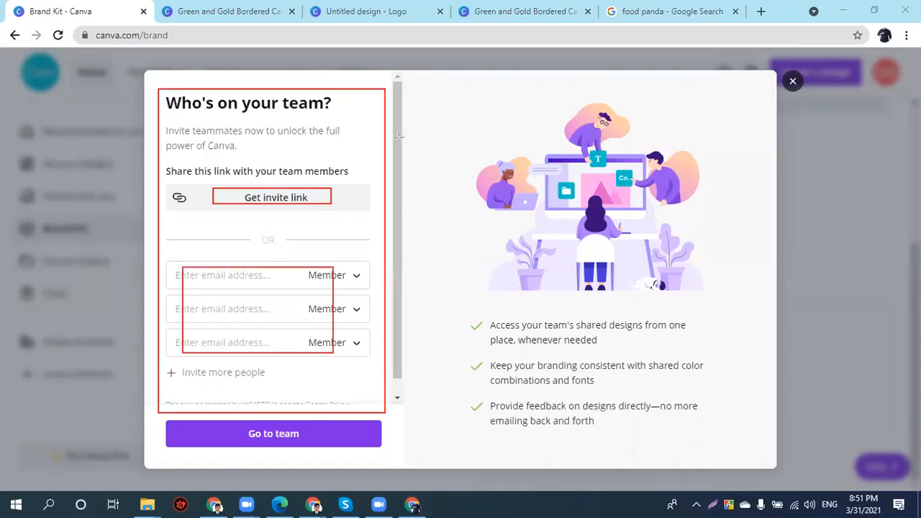
left_click(249, 77)
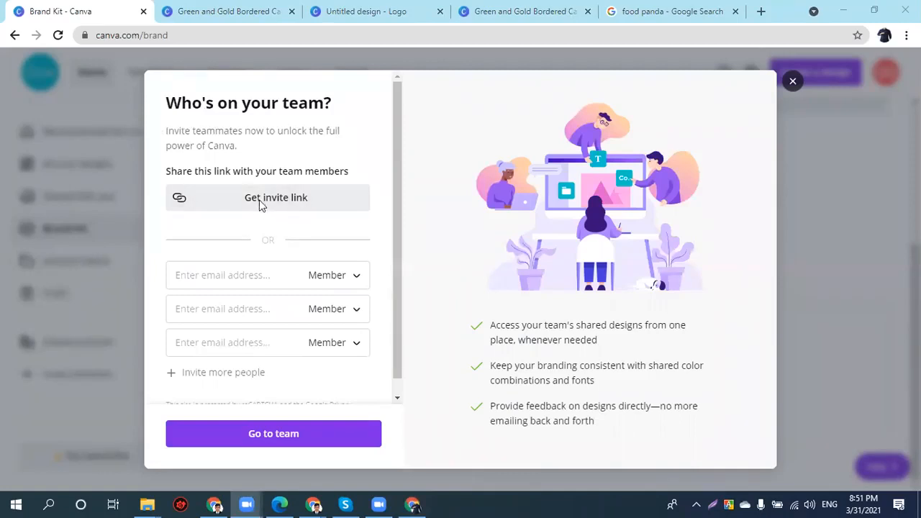
left_click(259, 204)
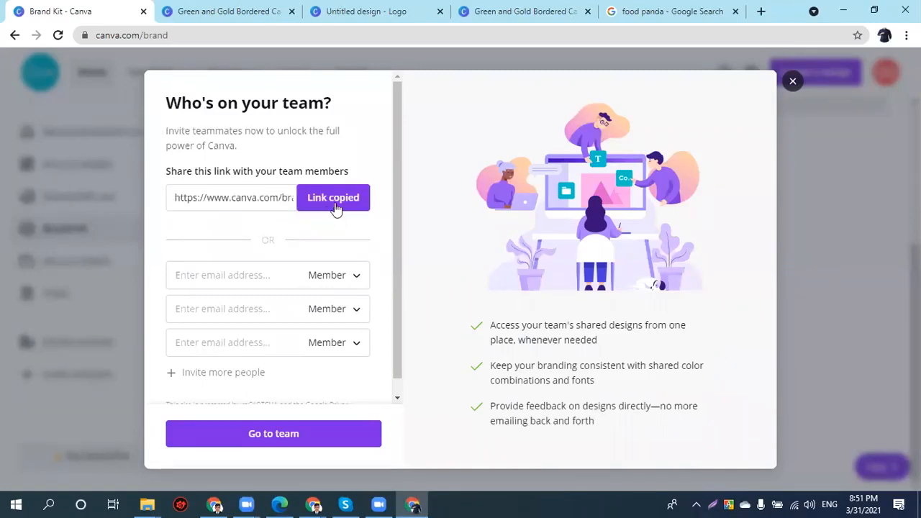
left_click(309, 207)
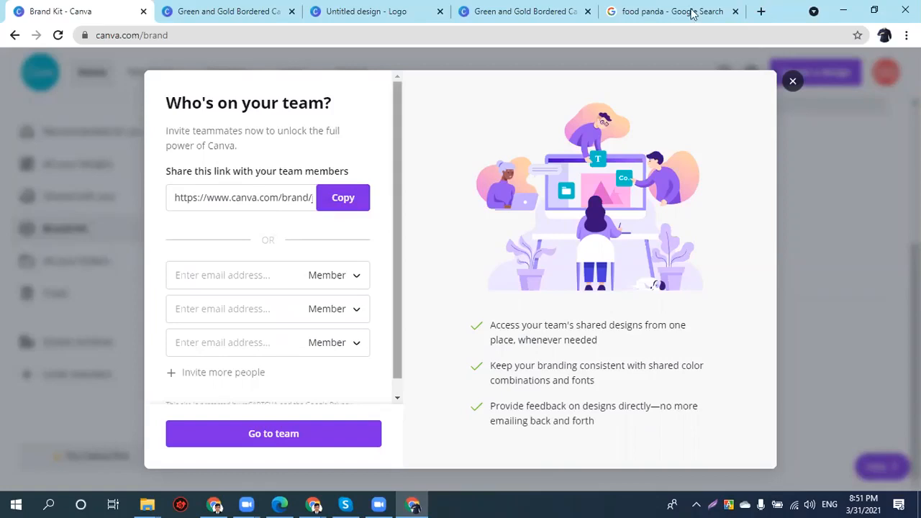
- Open the copied invite link in the food panda search tab
key("ctrl+5")
left_click(127, 41)
key("ctrl+v")
key("Return")
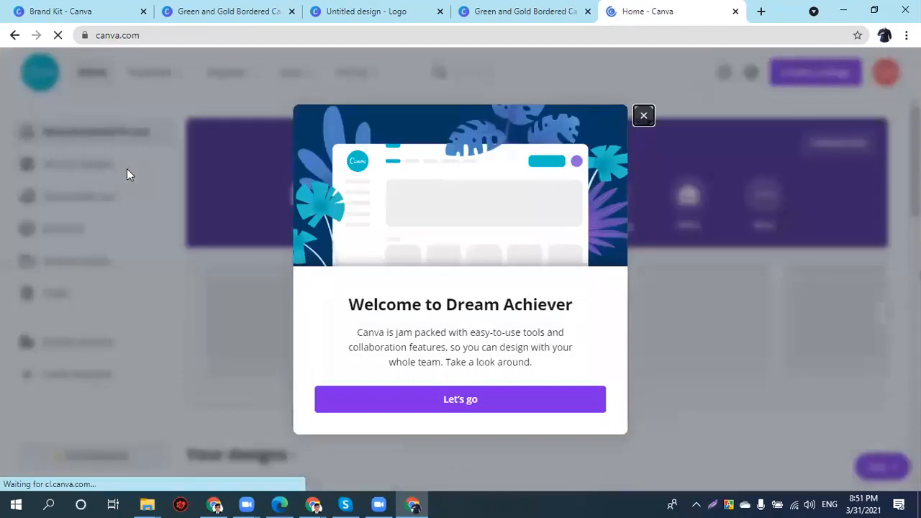
- Enlarge the page, close the Welcome to Dream Achiever message, and go back to Brand Kit
key("ctrl+plus")
left_click(644, 115)
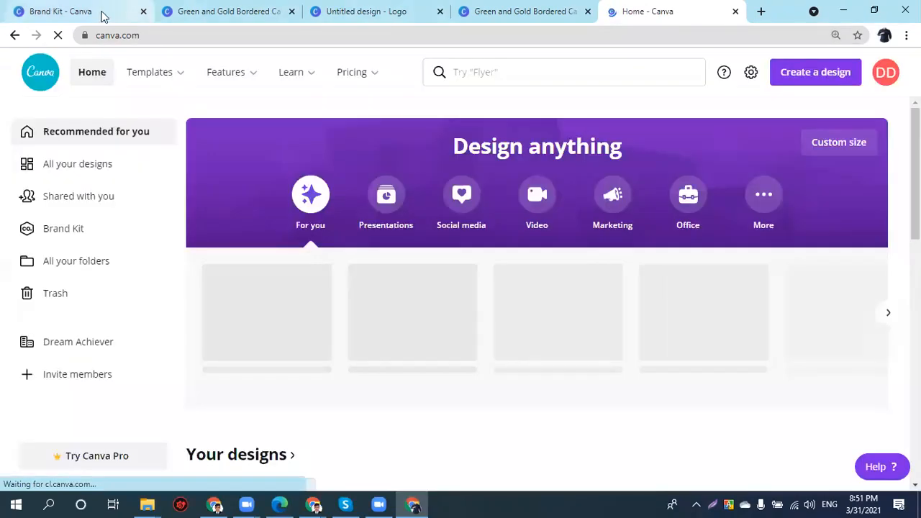
left_click(103, 16)
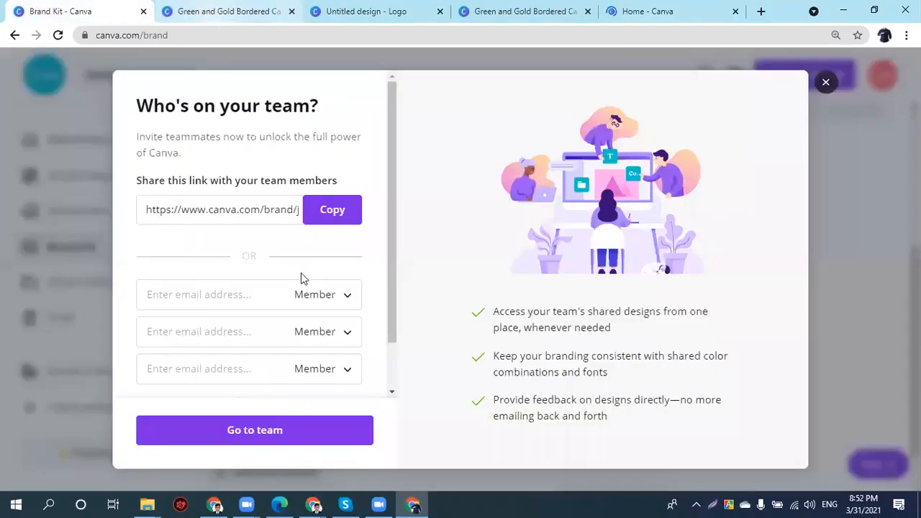
- Invite a teammate's e-mail address to Dream Achiever with the Administrator role and go to the team
left_click(195, 295)
left_click(322, 295)
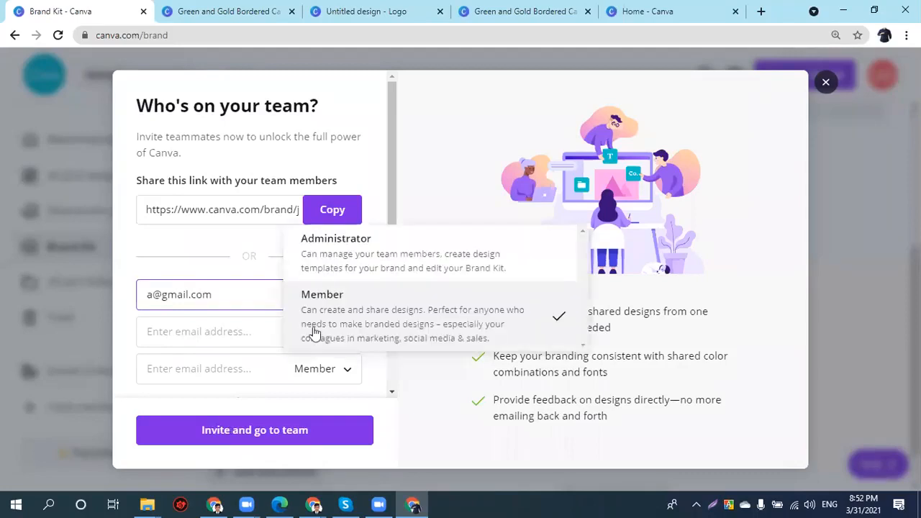
left_click(318, 248)
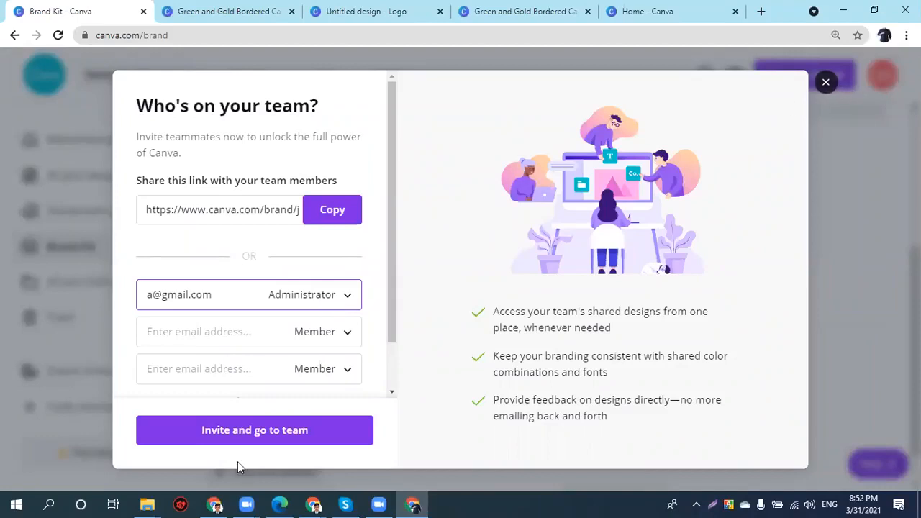
left_click(232, 436)
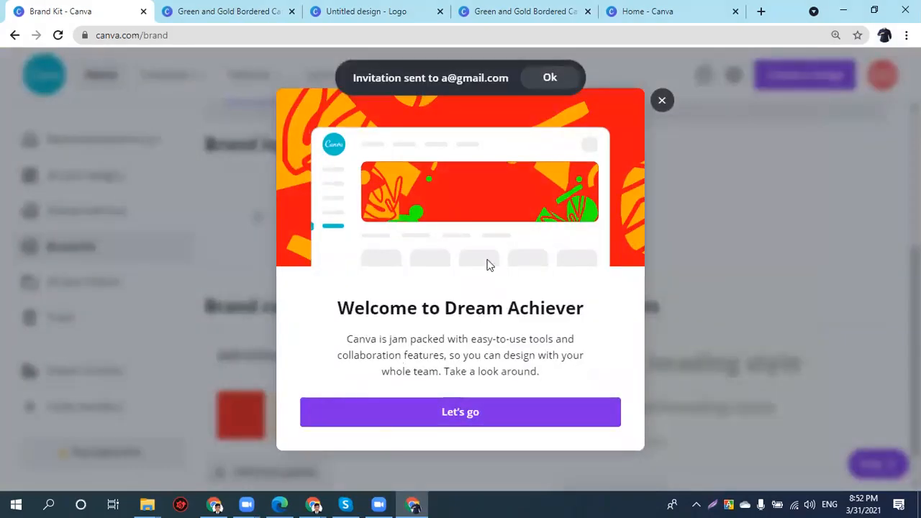
- Dismiss the Dream Achiever welcome and browse the team's shared designs
left_click(421, 417)
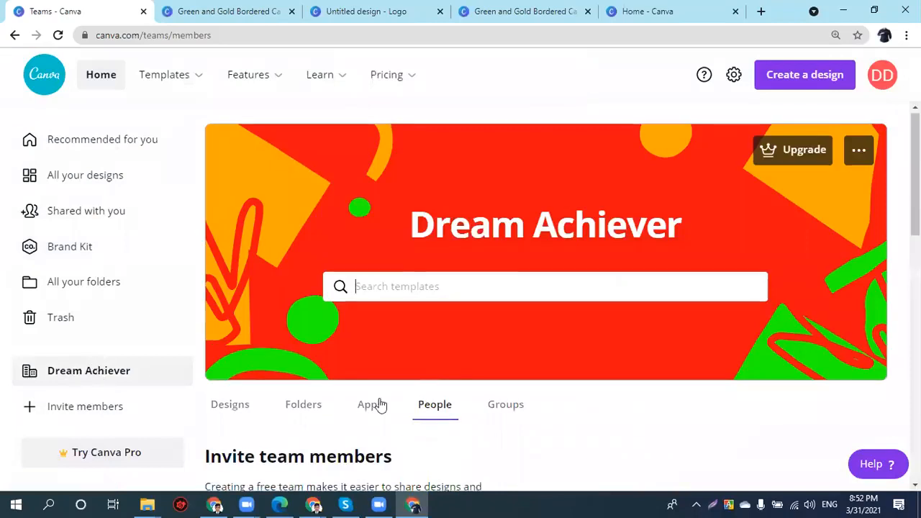
scroll(322, 323, "down", 2)
left_click(218, 270)
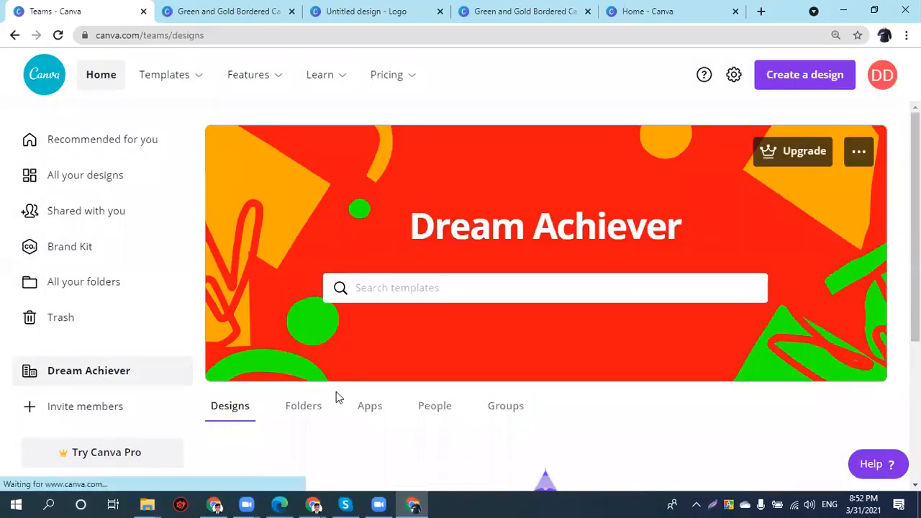
scroll(329, 399, "down", 3)
scroll(537, 462, "down", 1)
- Start a new design in a new tab, then return to the home dashboard's All your folders page
left_click(520, 467)
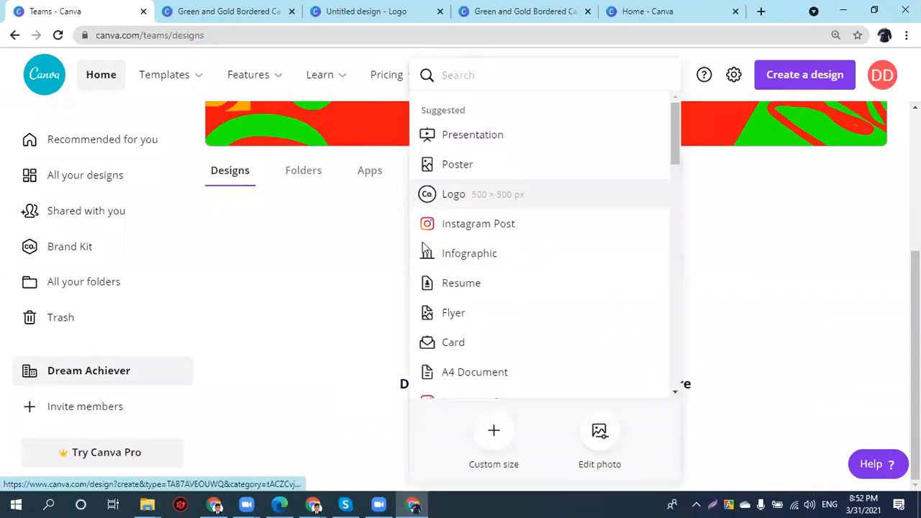
left_click(423, 245)
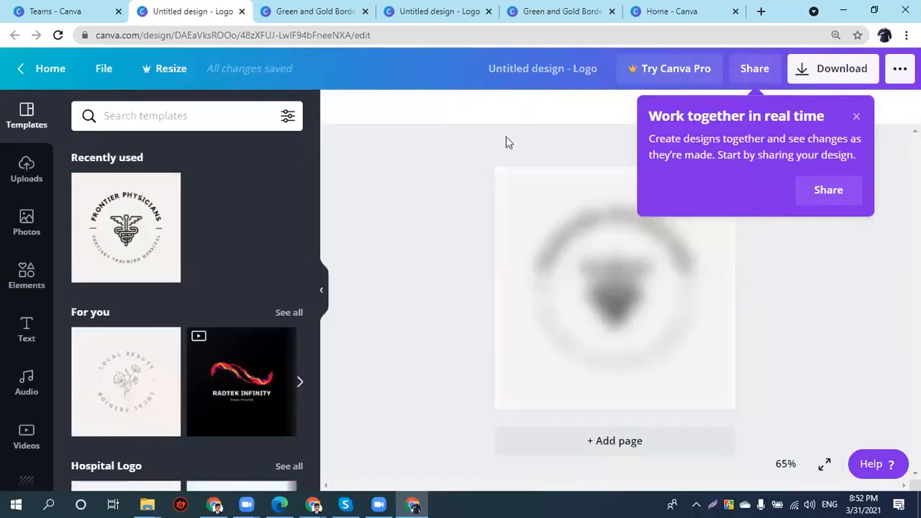
left_click(61, 6)
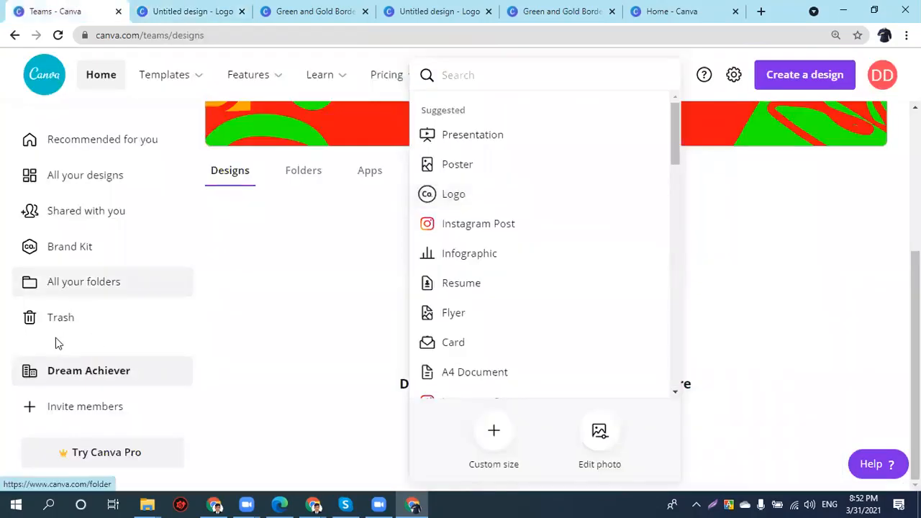
left_click(72, 285)
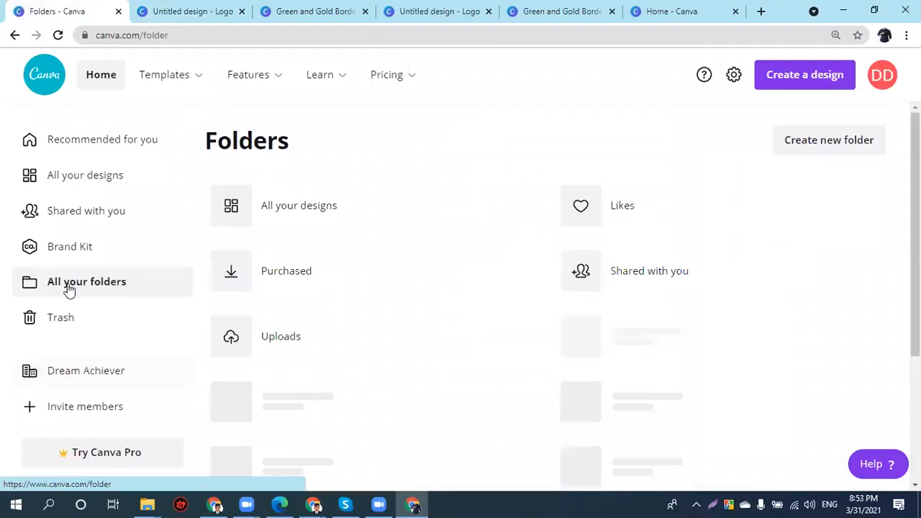
- Create a new folder named 'Smith', after cancelling a first attempt
left_click(829, 137)
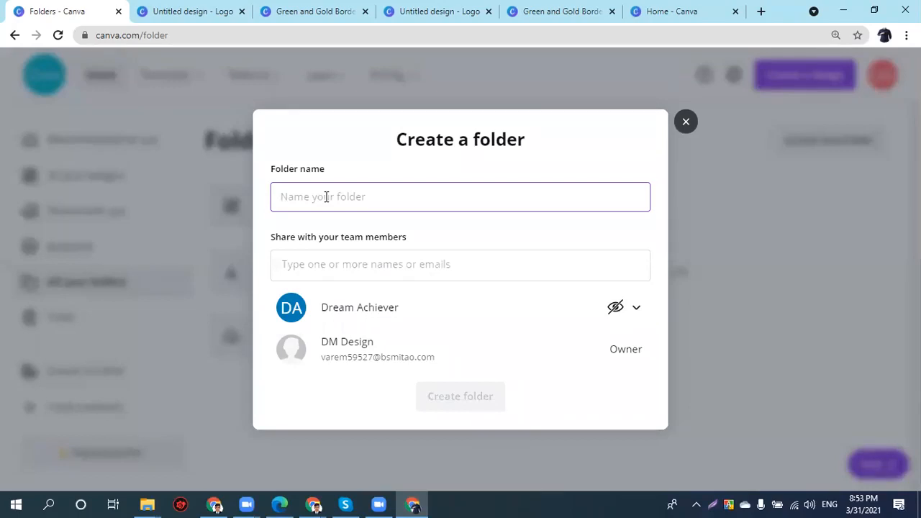
type("Smith")
left_click(345, 276)
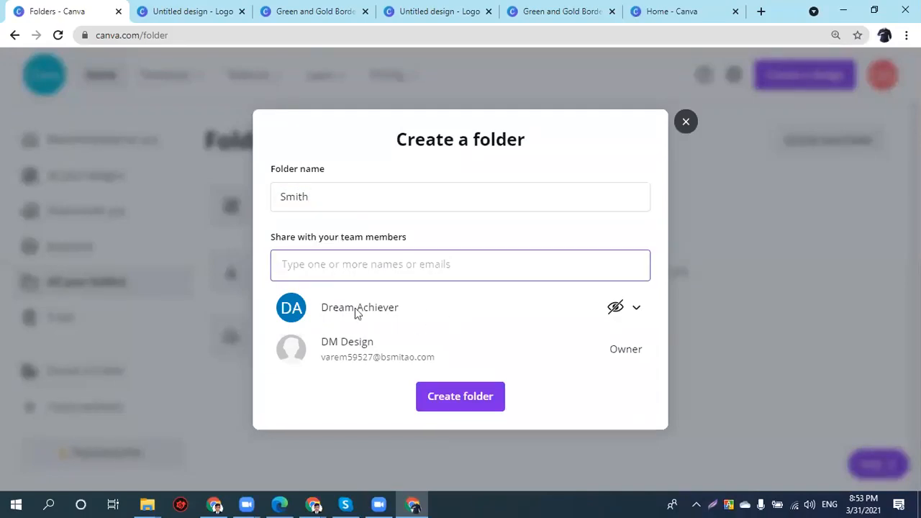
left_click(688, 123)
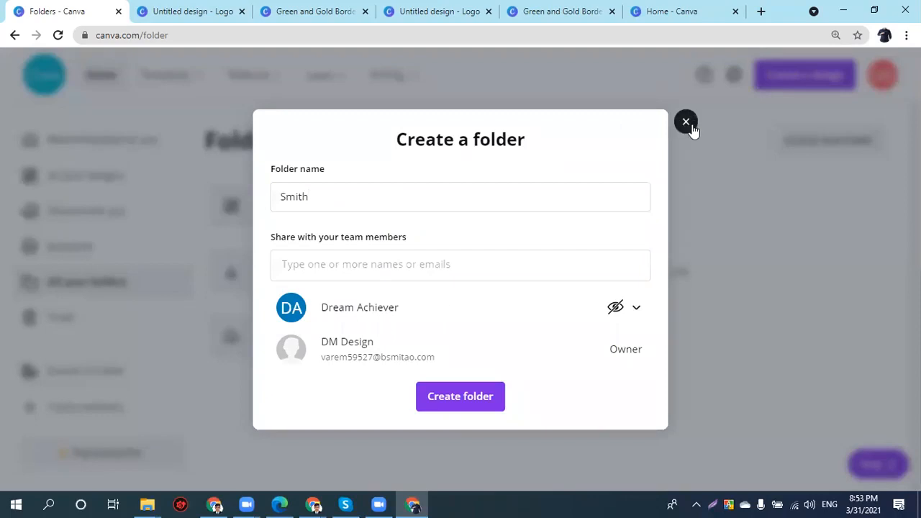
left_click(823, 145)
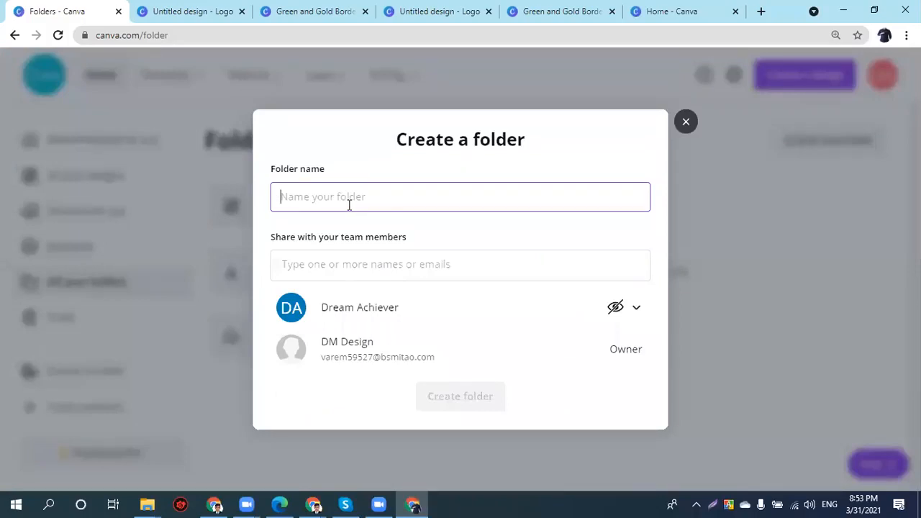
type("Smith")
left_click(459, 402)
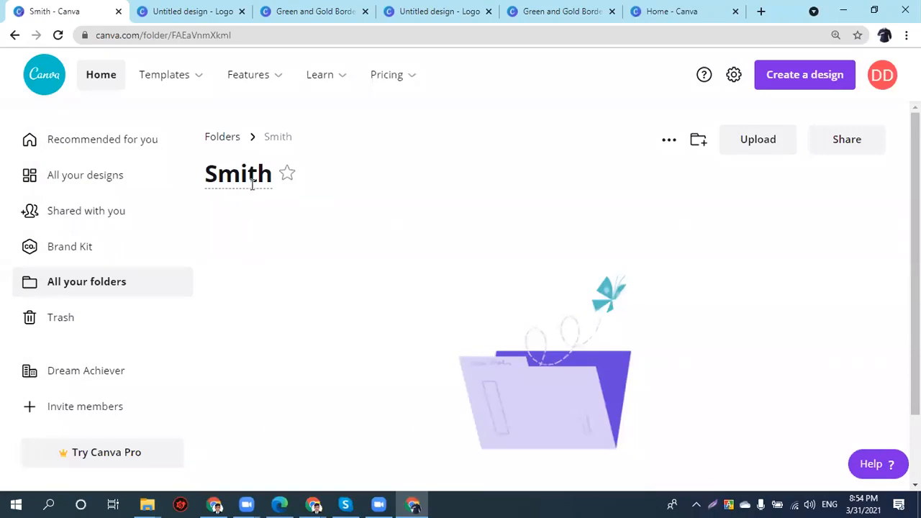
left_click(829, 149)
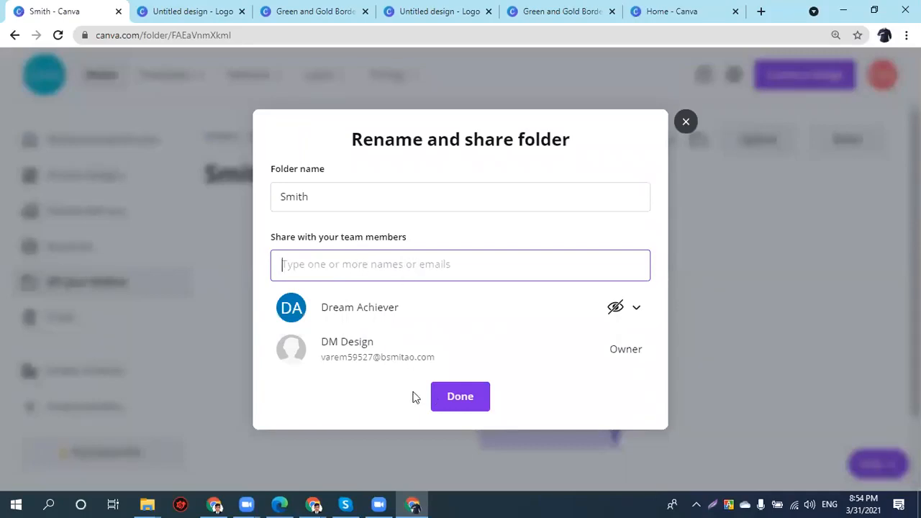
left_click(465, 395)
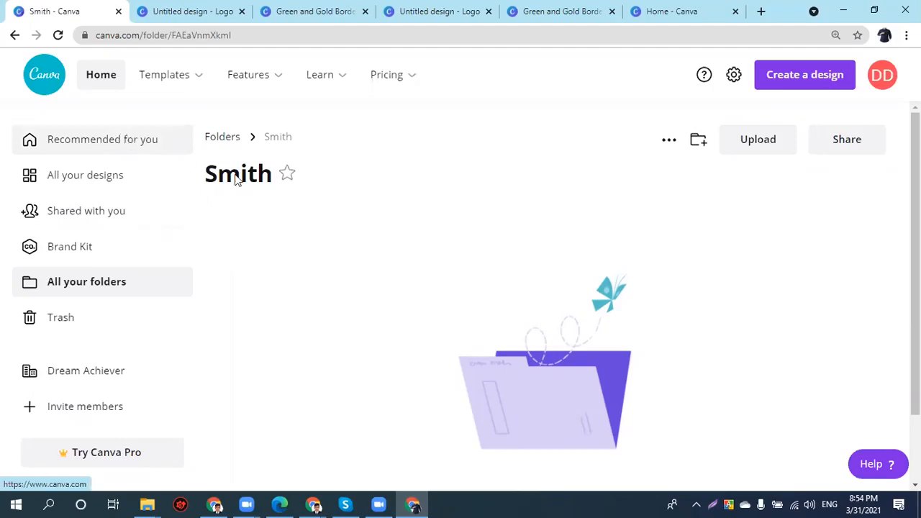
- Make a copy of the green and gold Ramadan story design in All your designs
left_click(140, 177)
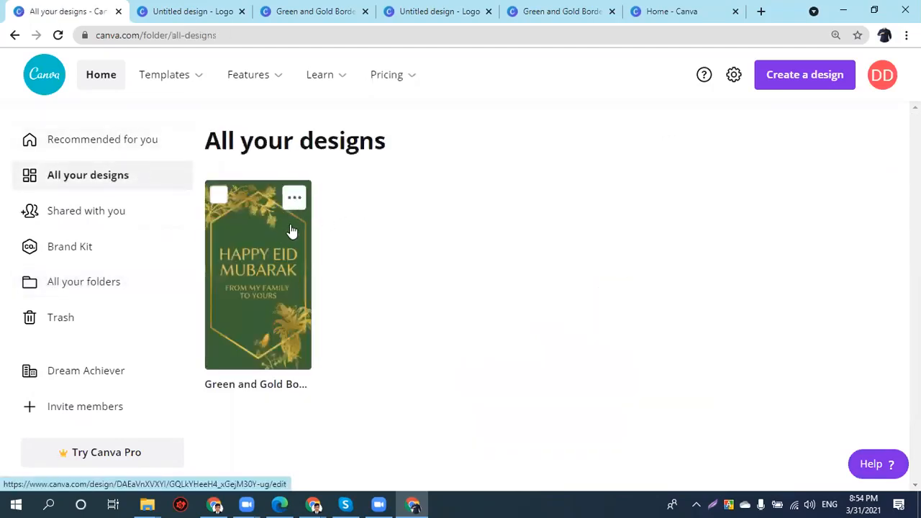
left_click(294, 196)
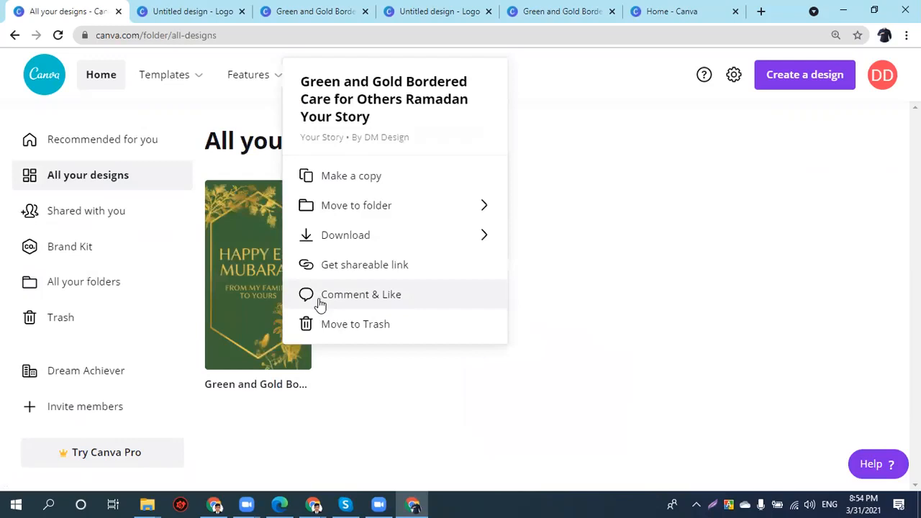
left_click(366, 185)
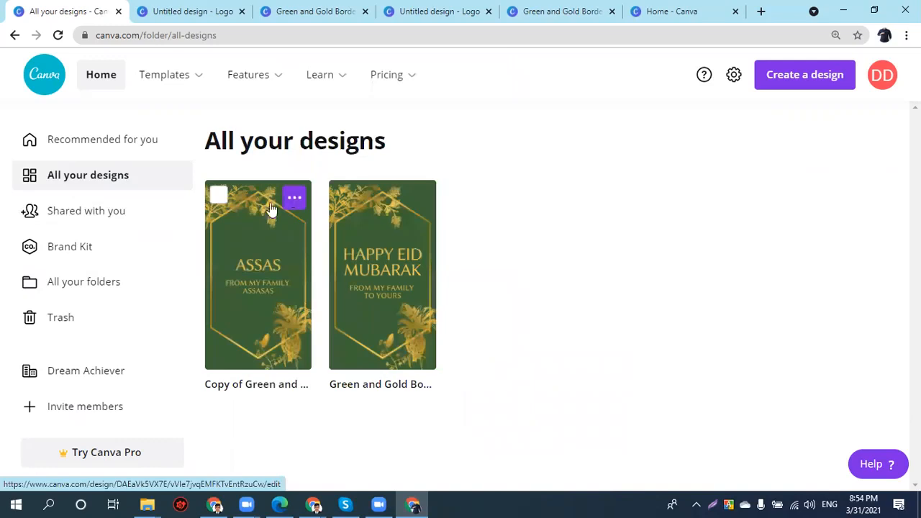
- Move the copy into the 'Smith' folder and return to the folders overview
left_click(293, 198)
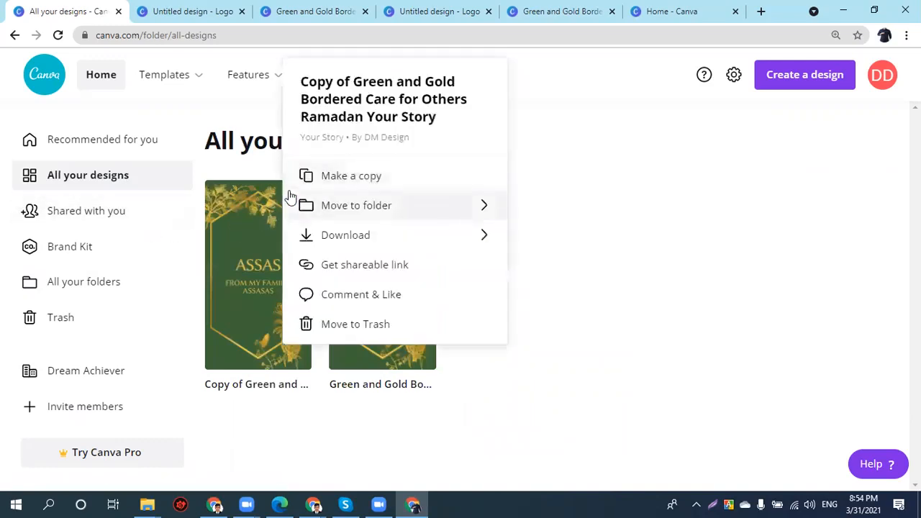
left_click(357, 213)
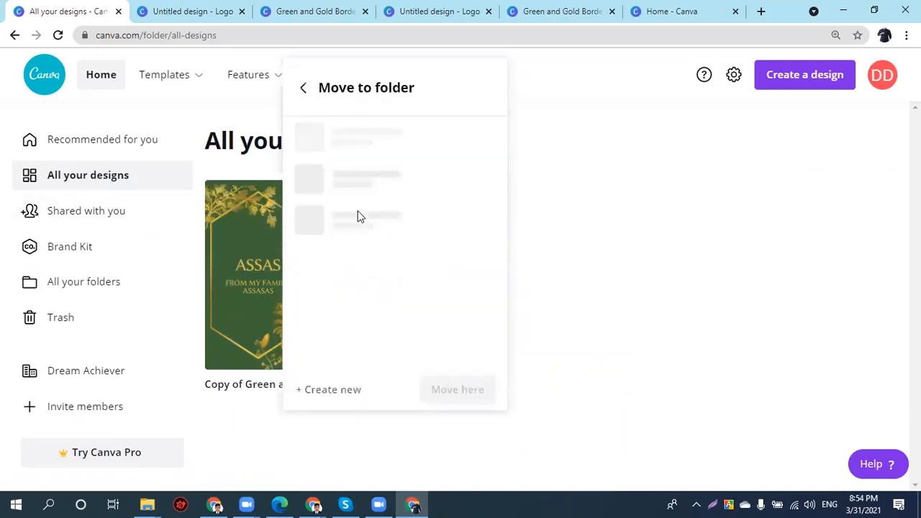
left_click(370, 142)
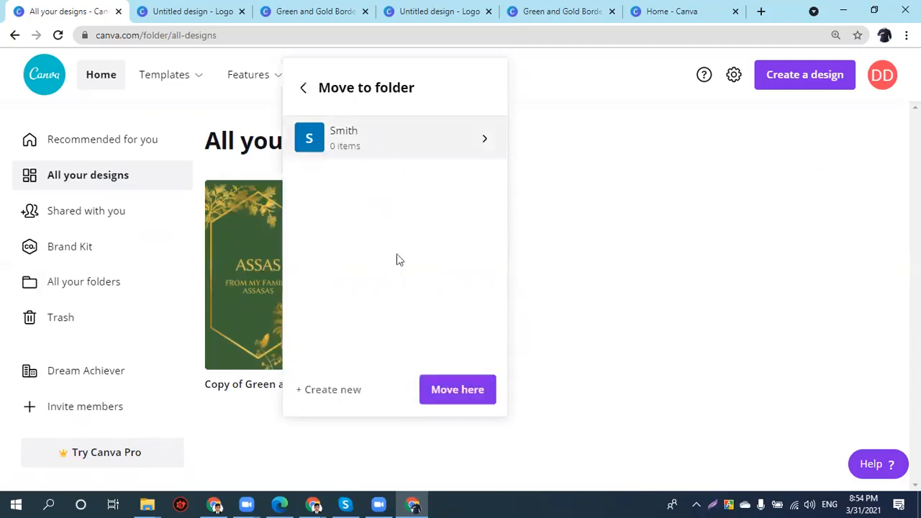
left_click(453, 401)
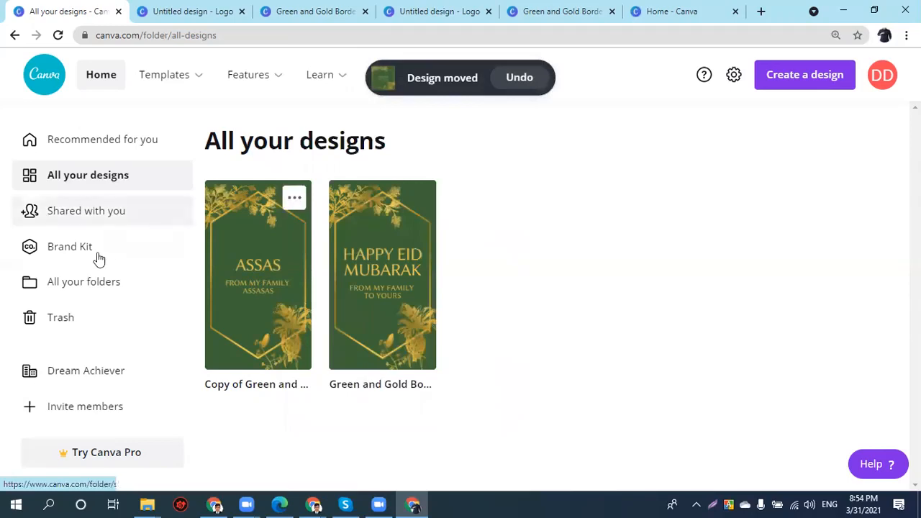
left_click(82, 281)
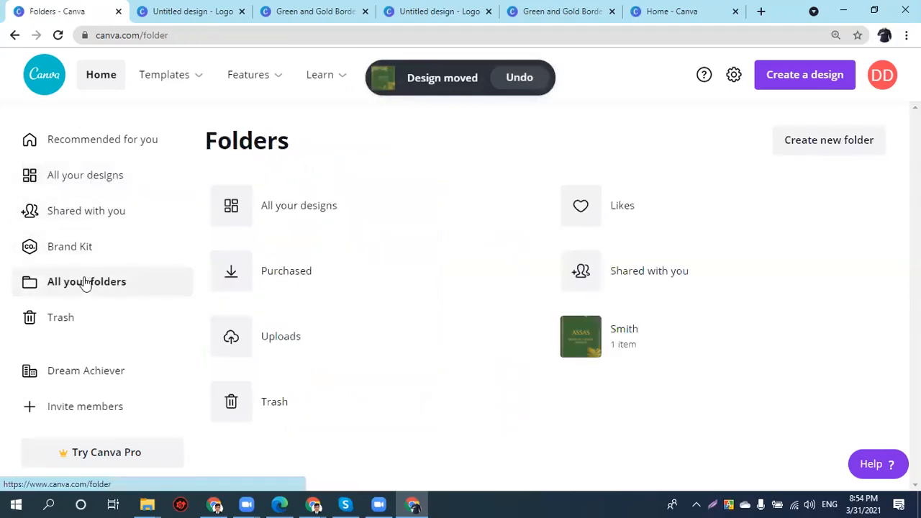
left_click(619, 343)
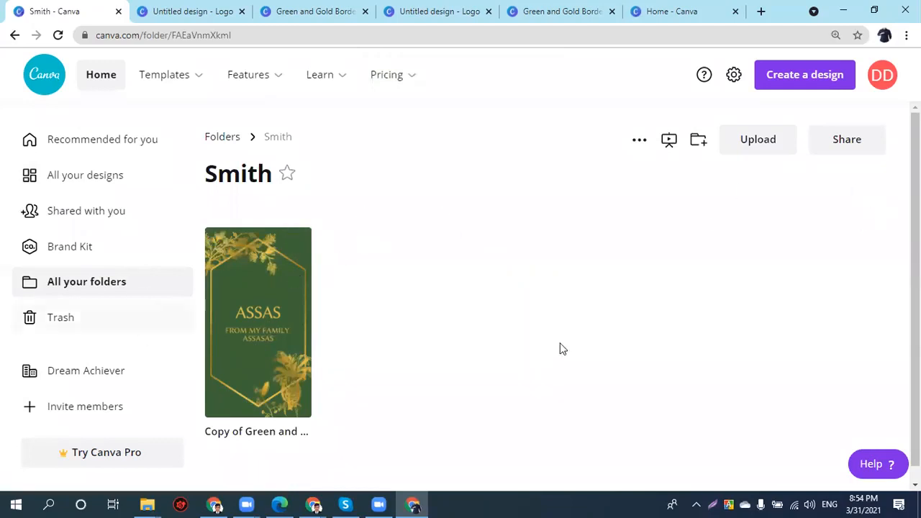
left_click(859, 150)
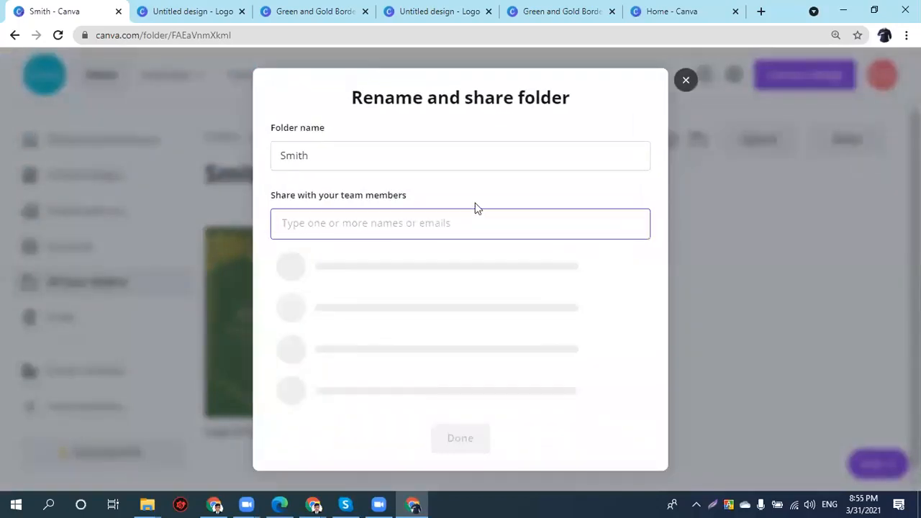
left_click(685, 122)
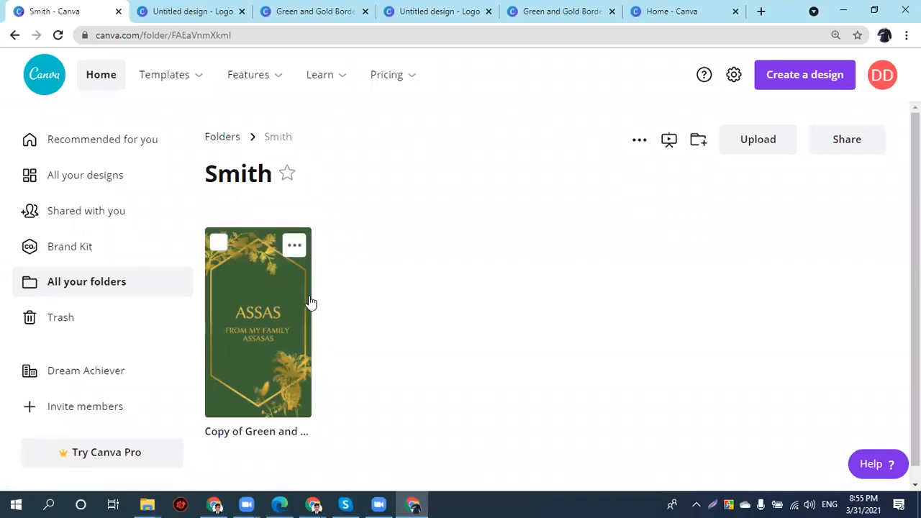
left_click(222, 137)
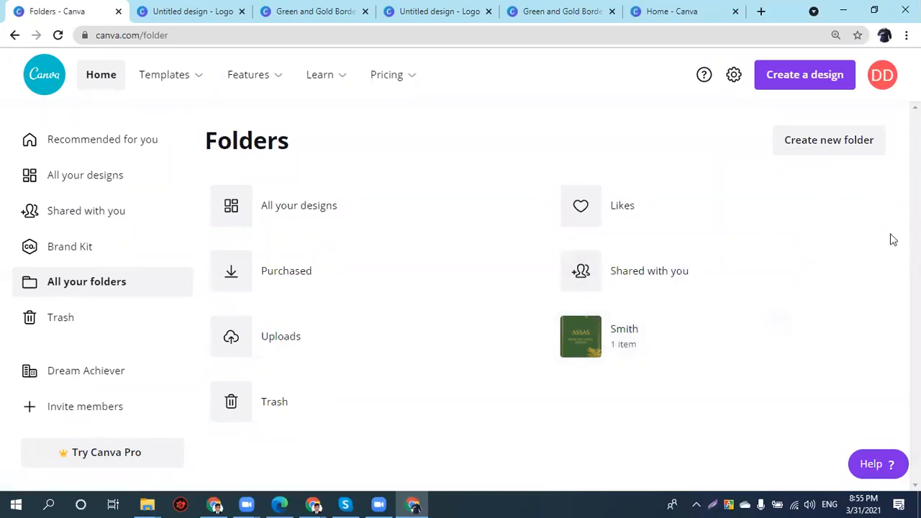
- Cancel a new-folder dialog and open the Trash page
left_click(855, 149)
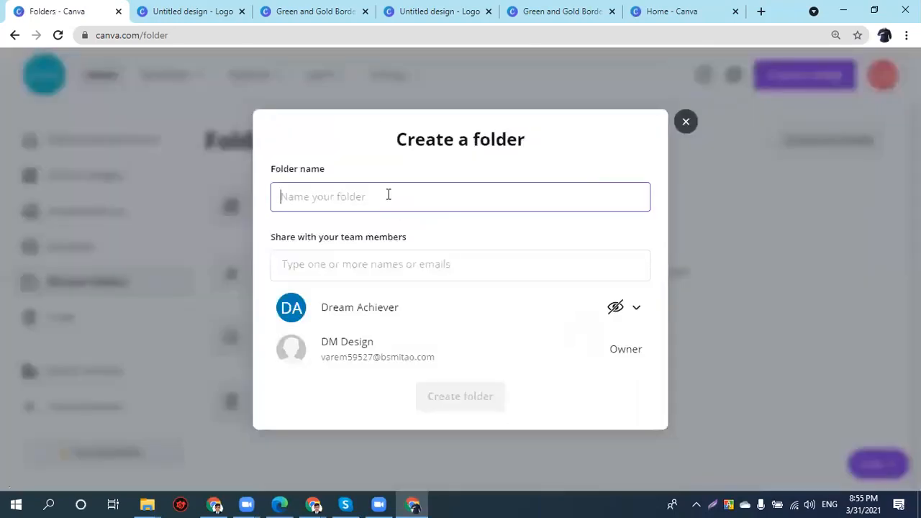
left_click(686, 124)
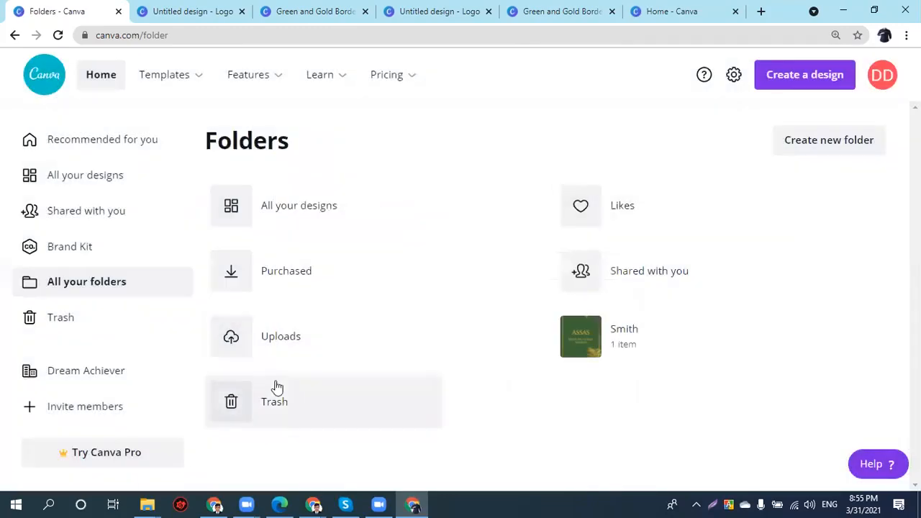
left_click(86, 327)
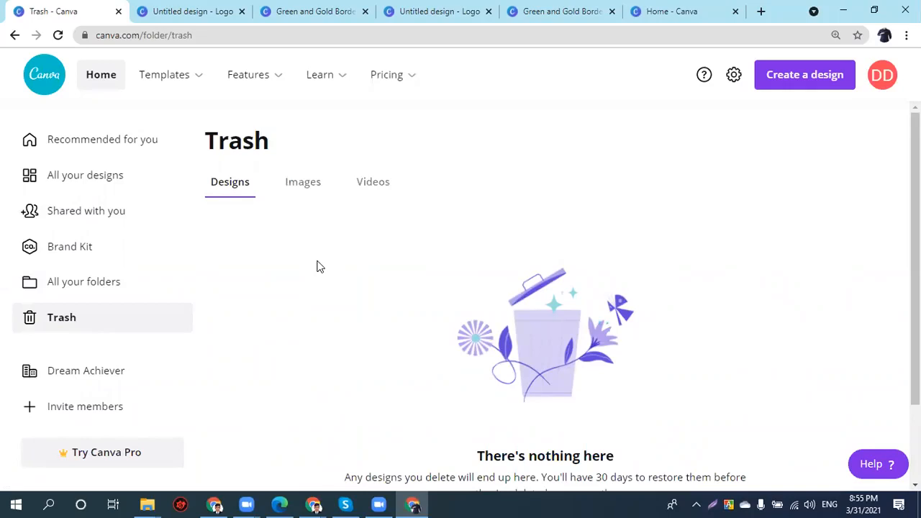
- Move the copied design to the Trash from All your designs
left_click(114, 179)
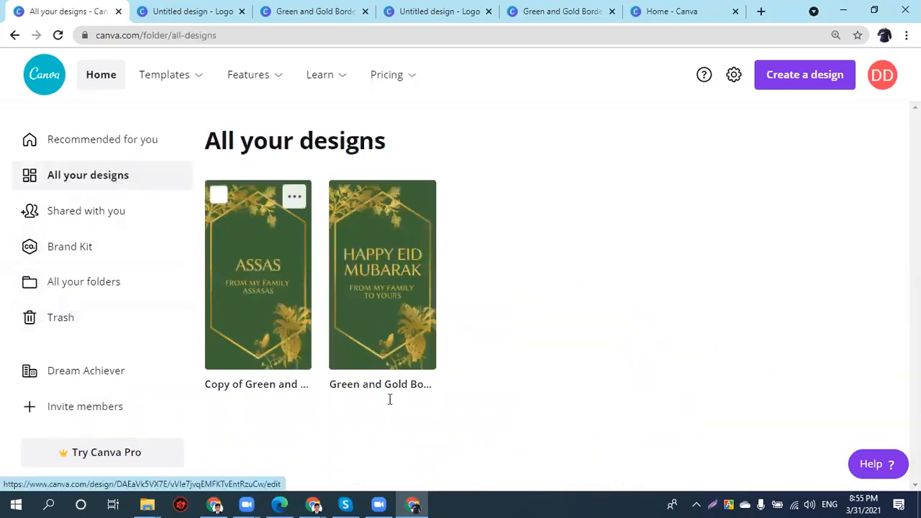
left_click(294, 196)
left_click(341, 324)
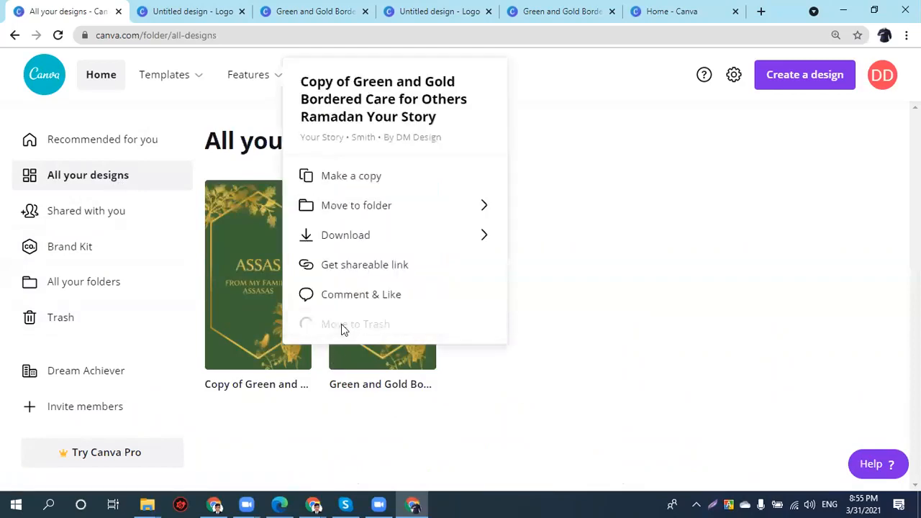
- Restore the copied design from the Trash, then switch to another open design tab
left_click(41, 327)
left_click(295, 242)
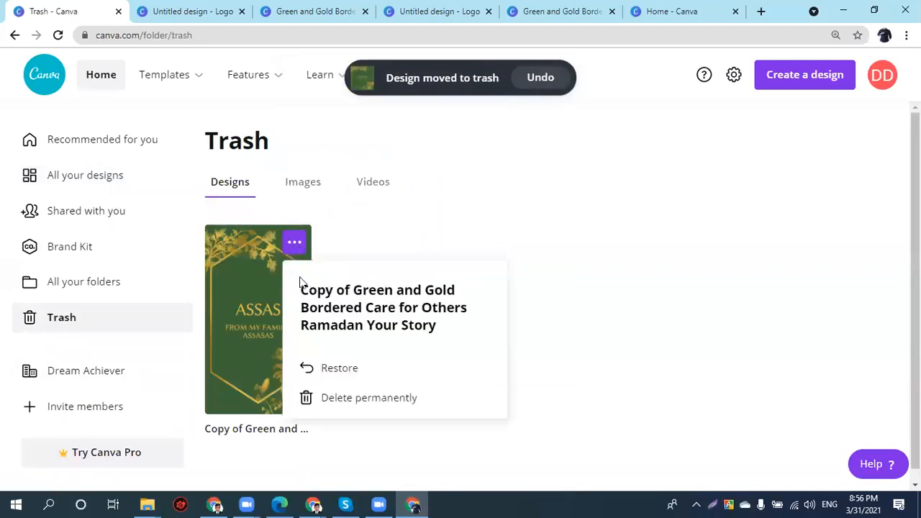
left_click(331, 378)
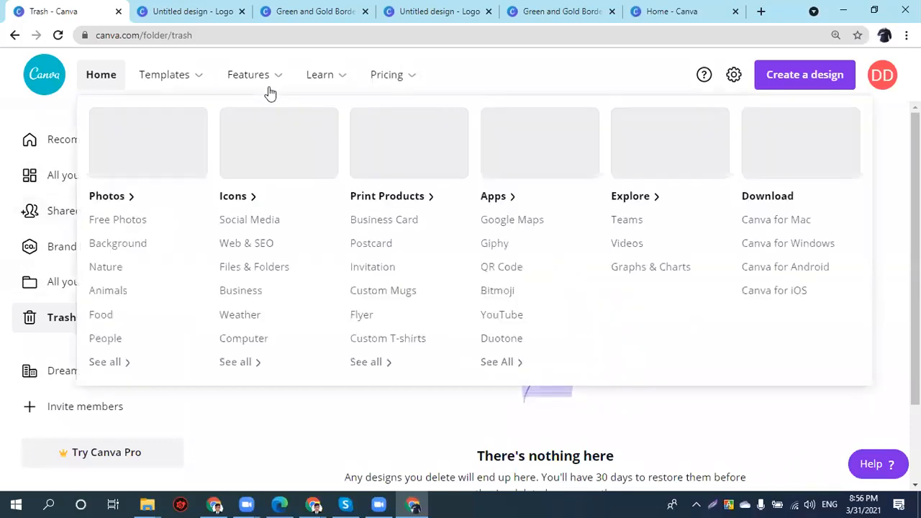
mouse_move(426, 94)
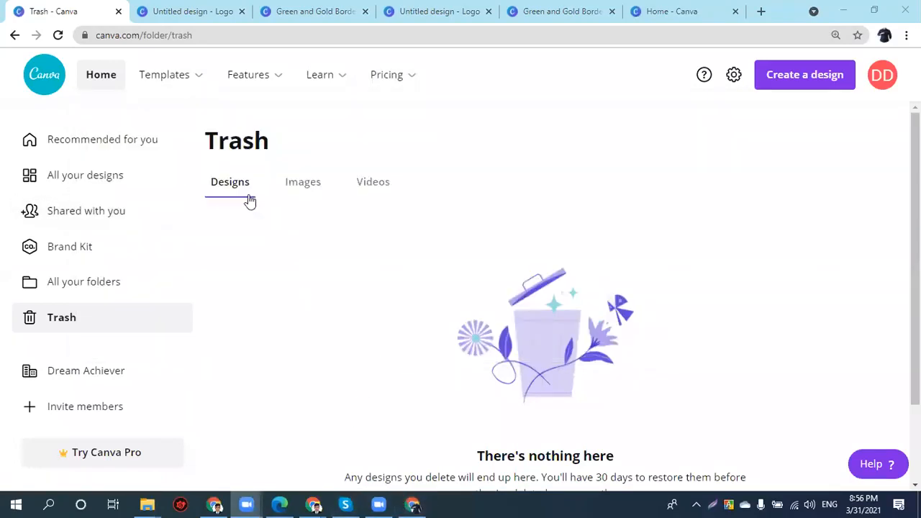
left_click(195, 17)
- Close all other browser tabs and show All your designs
left_click(84, 19)
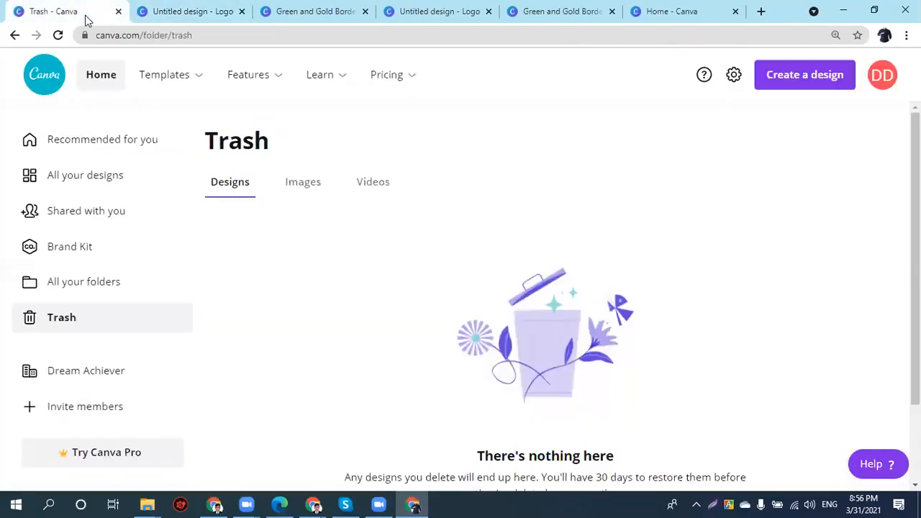
right_click(85, 19)
left_click(161, 215)
left_click(94, 182)
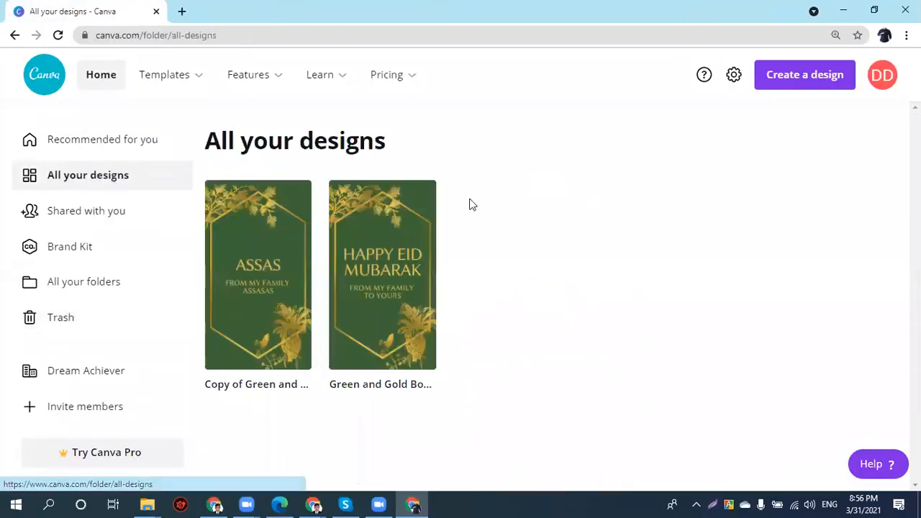
- Search 'Instagram' from the home page and open the Instagram Post template results
mouse_move(165, 75)
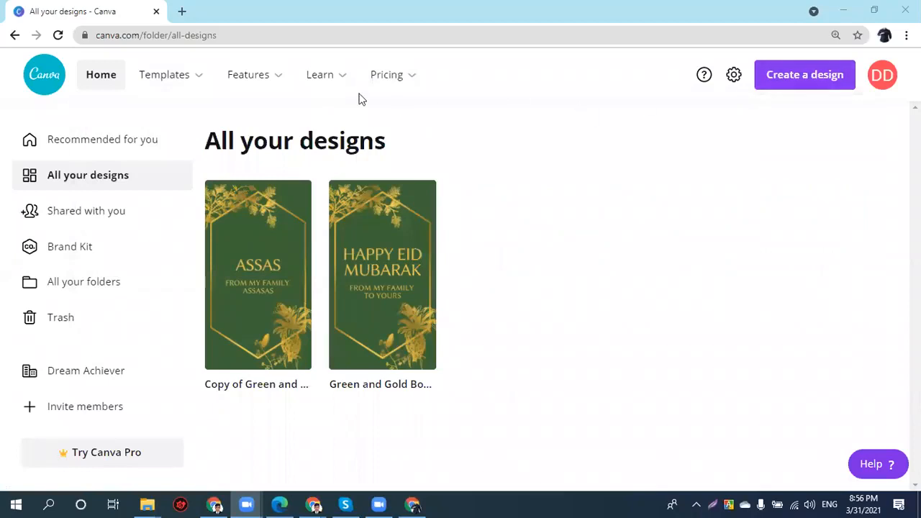
left_click(44, 88)
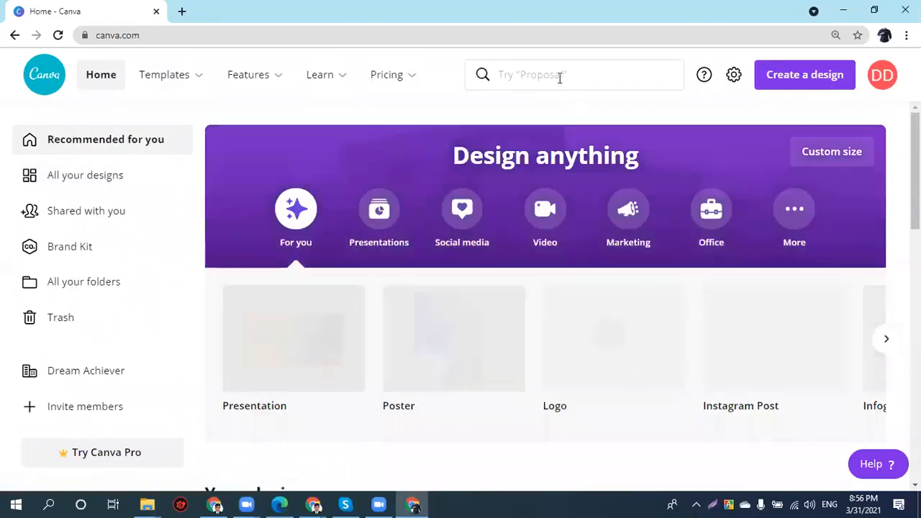
left_click(559, 78)
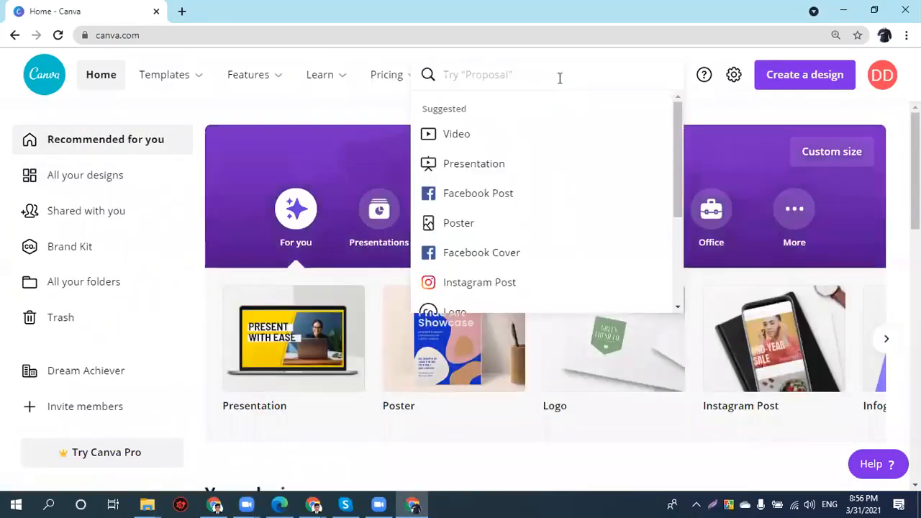
type("I")
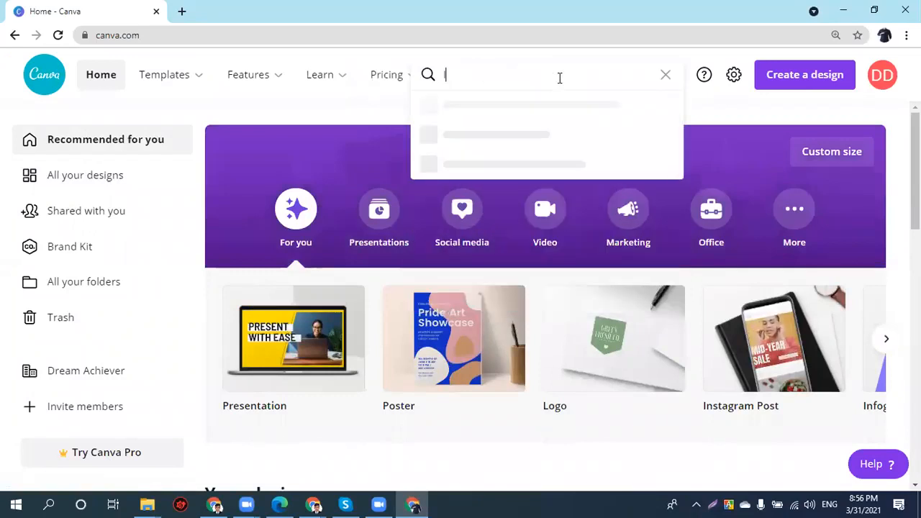
type("nstam")
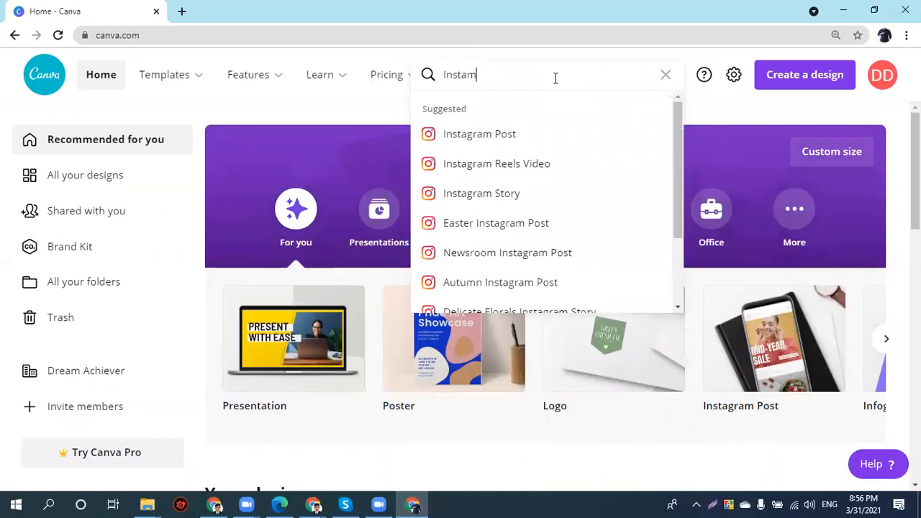
left_click(477, 139)
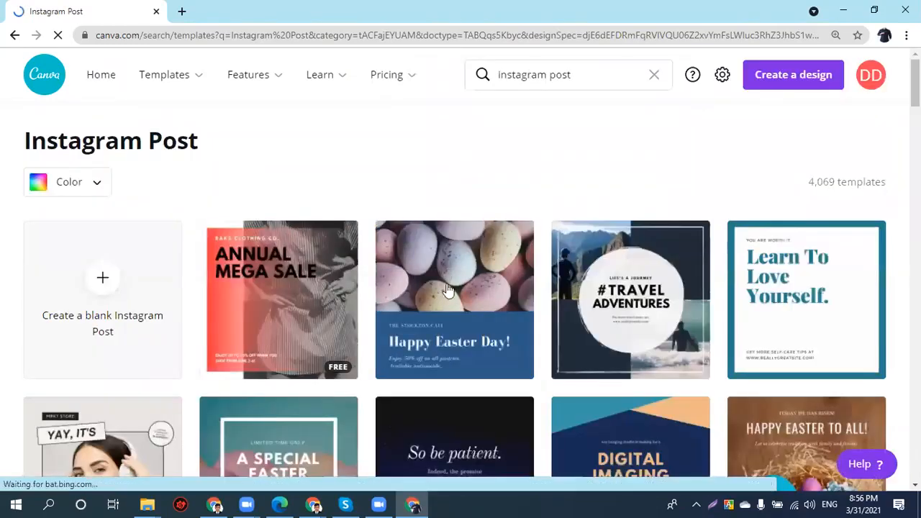
scroll(447, 289, "down", 2)
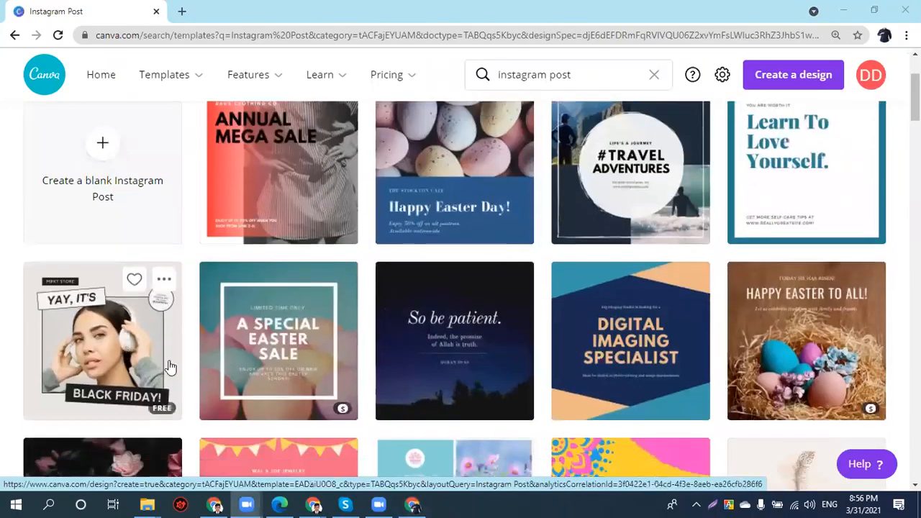
- Open the White Modern Black Friday Discount template and retitle the design 'Instagram Post'
left_click(125, 360)
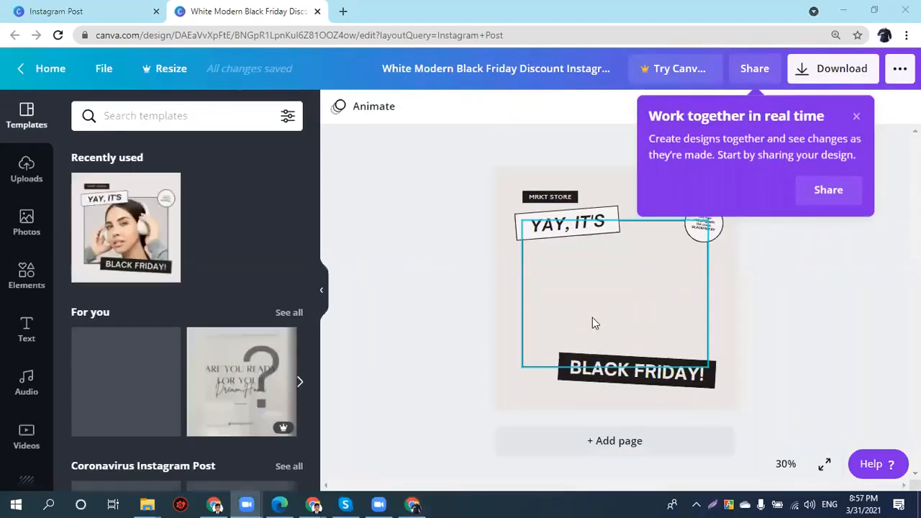
left_click(855, 118)
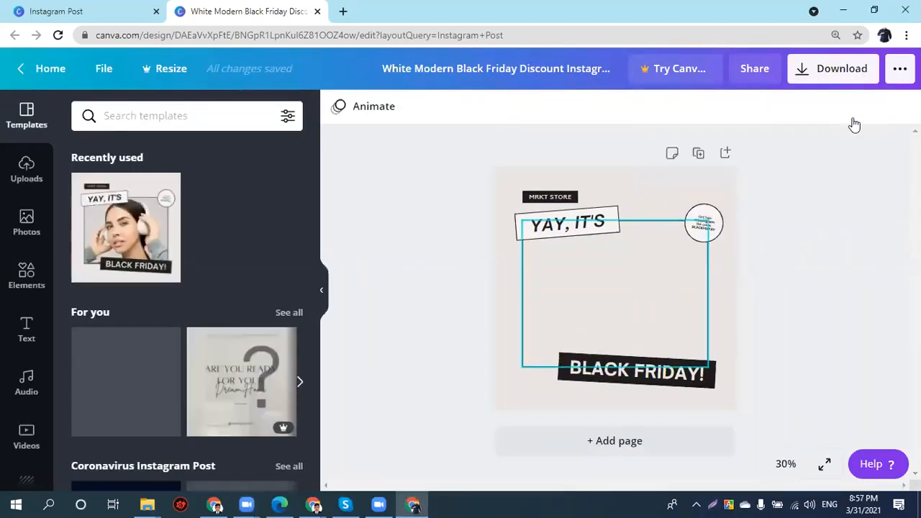
left_click(395, 80)
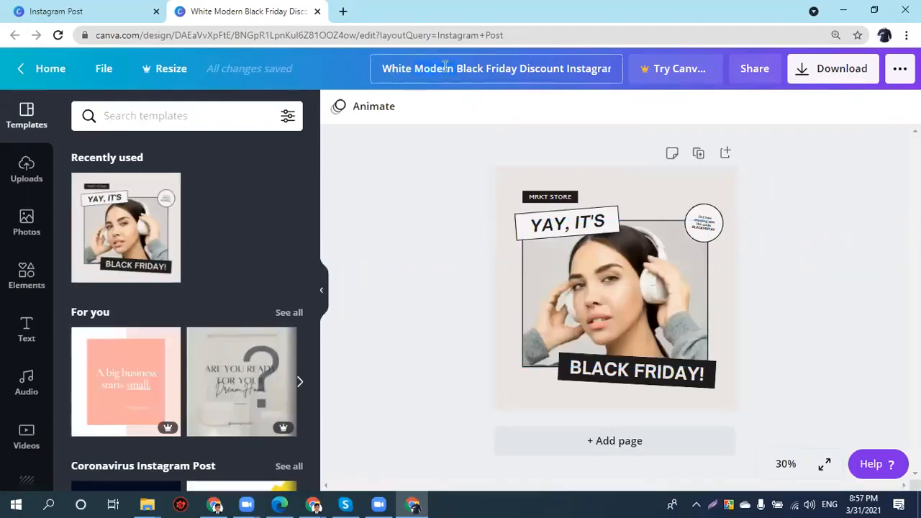
key("ctrl+a")
type("Inss")
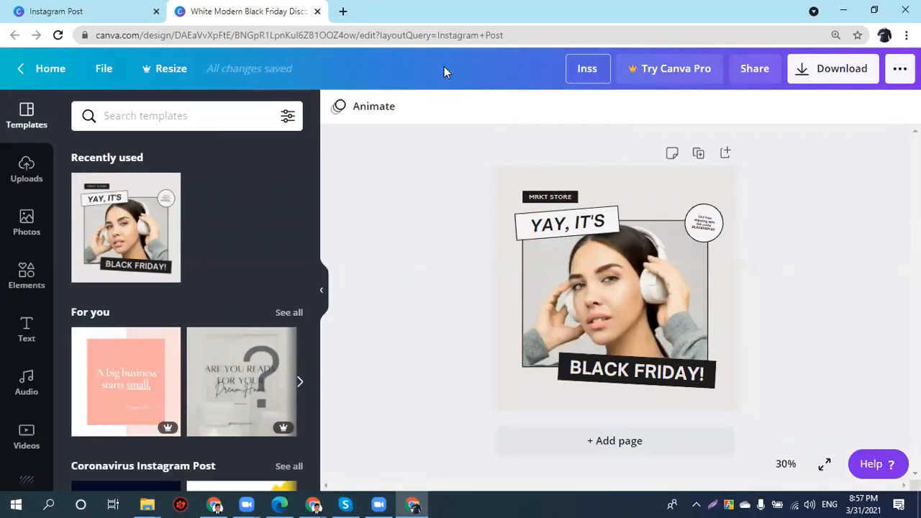
key("BackSpace")
type("tagram Post")
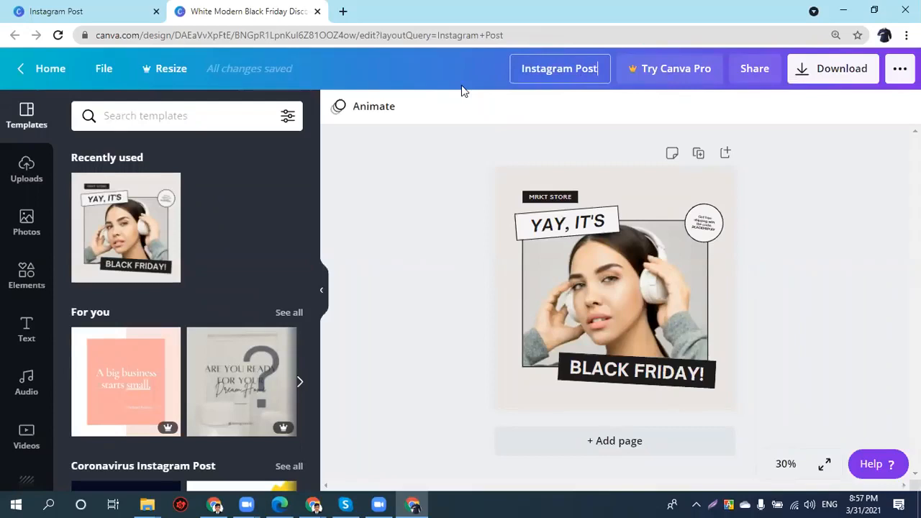
left_click(422, 185)
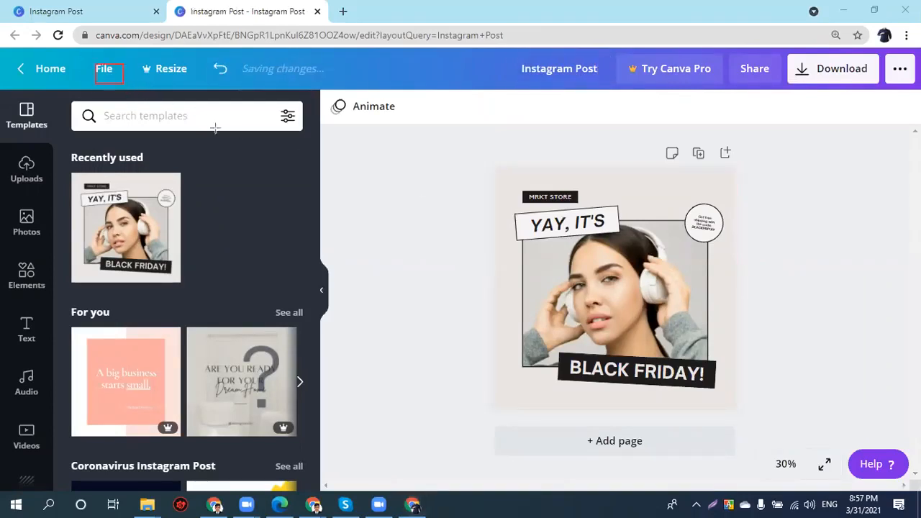
left_click(112, 67)
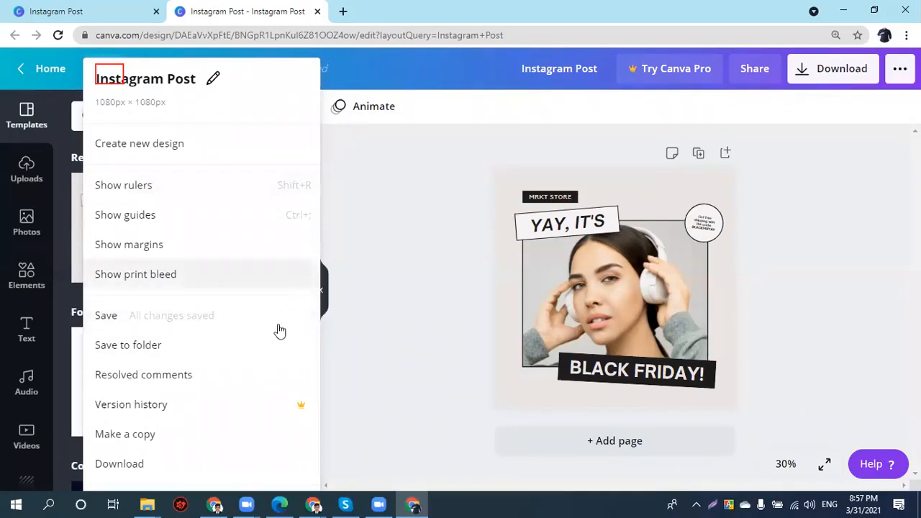
left_click(443, 290)
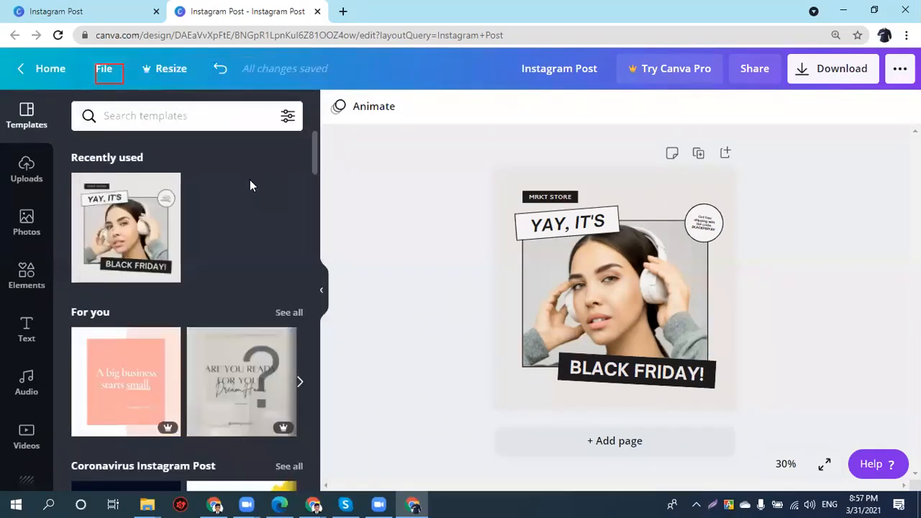
left_click(158, 62)
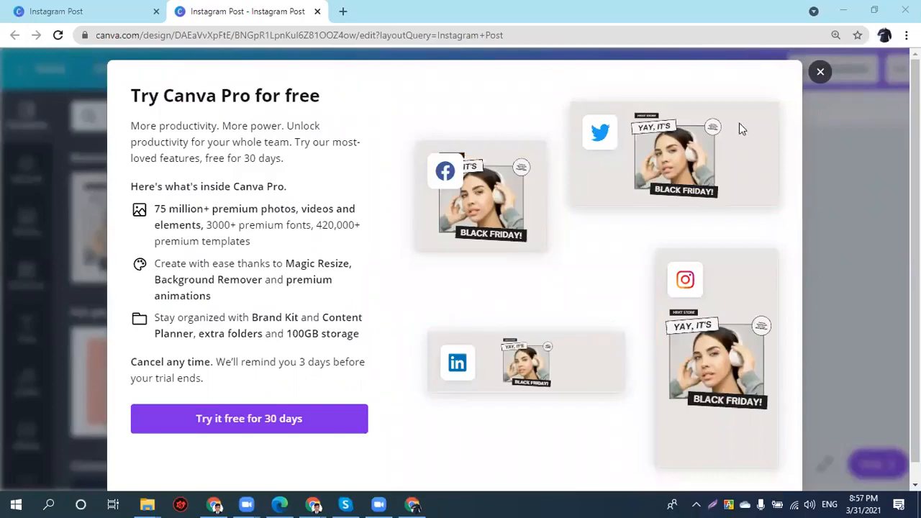
left_click(819, 72)
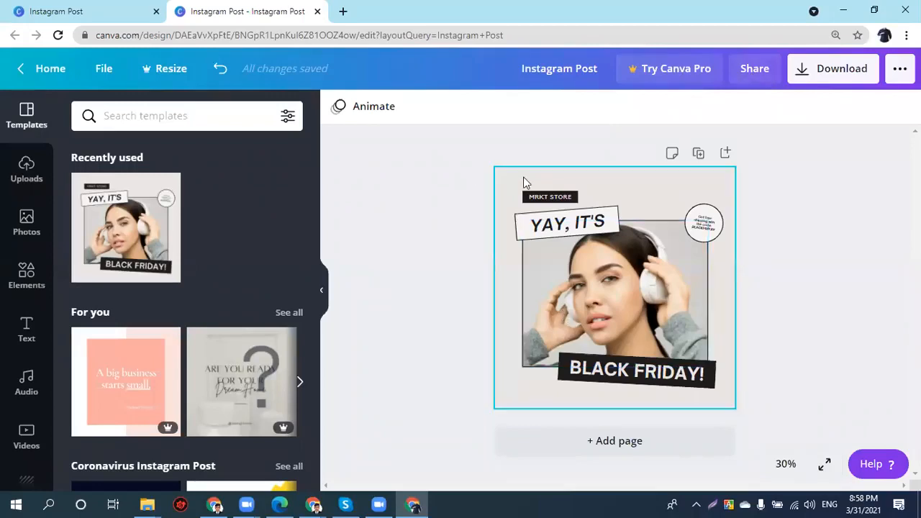
- Download the design as 'Instagram Post.png', keeping PNG as the file type
left_click(811, 74)
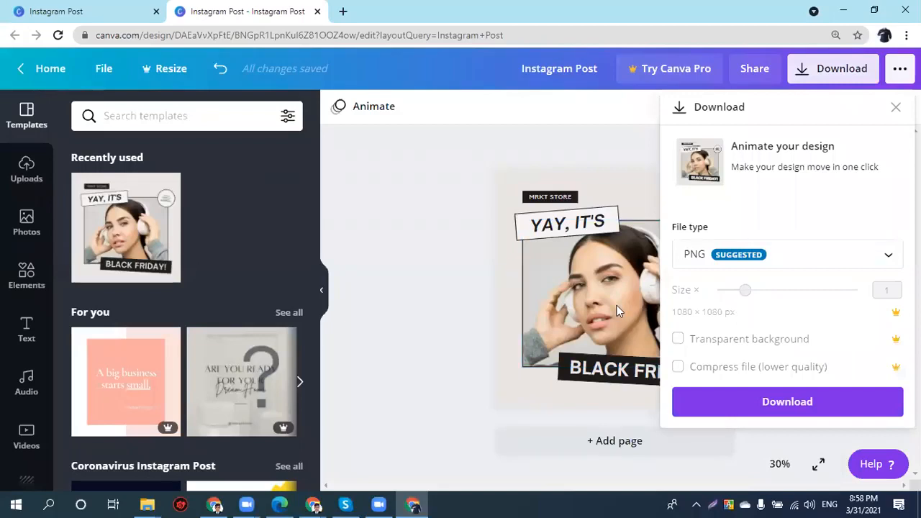
left_click(697, 266)
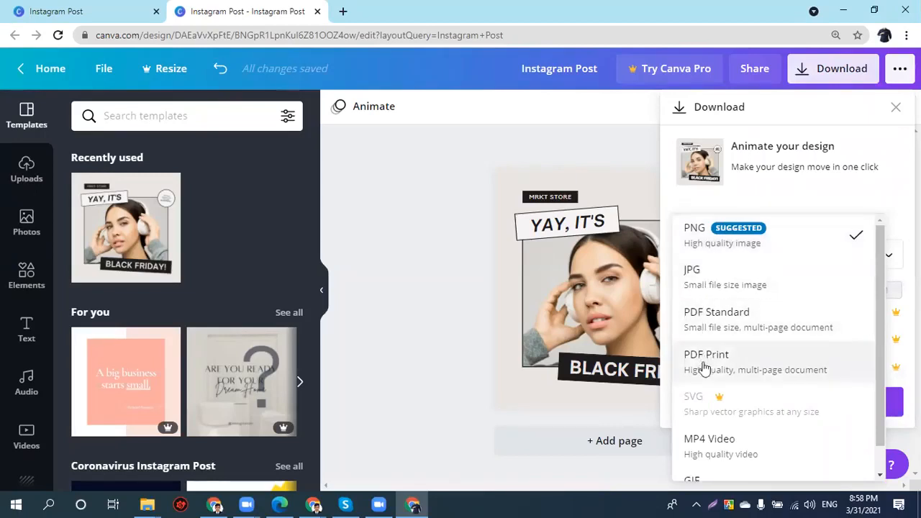
scroll(698, 360, "down", 1)
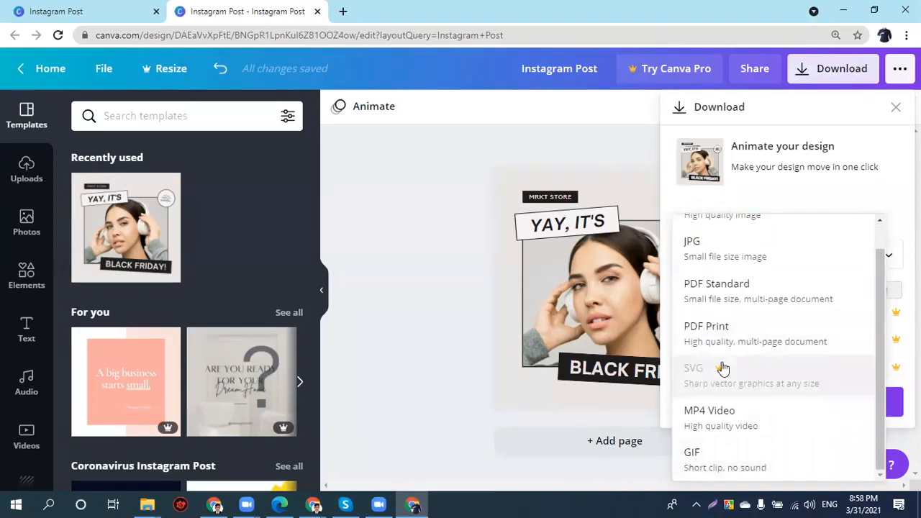
scroll(721, 368, "up", 1)
left_click(855, 235)
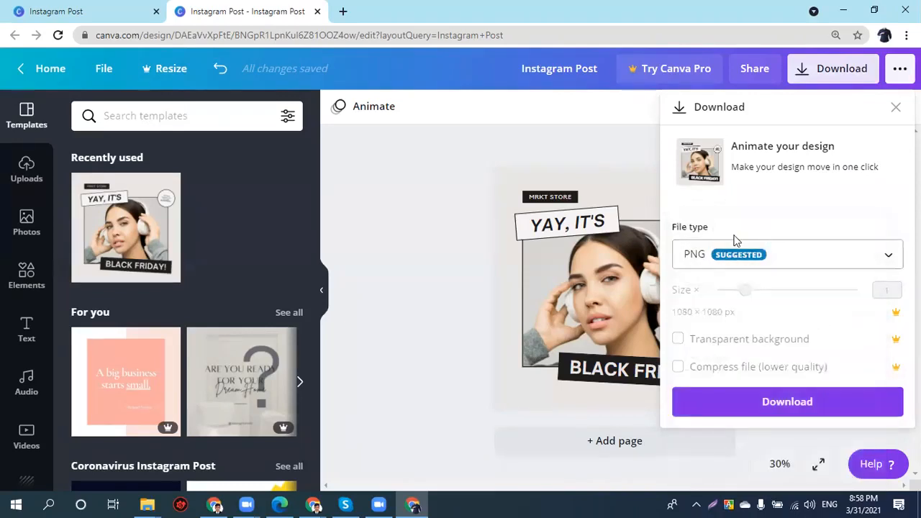
left_click(723, 403)
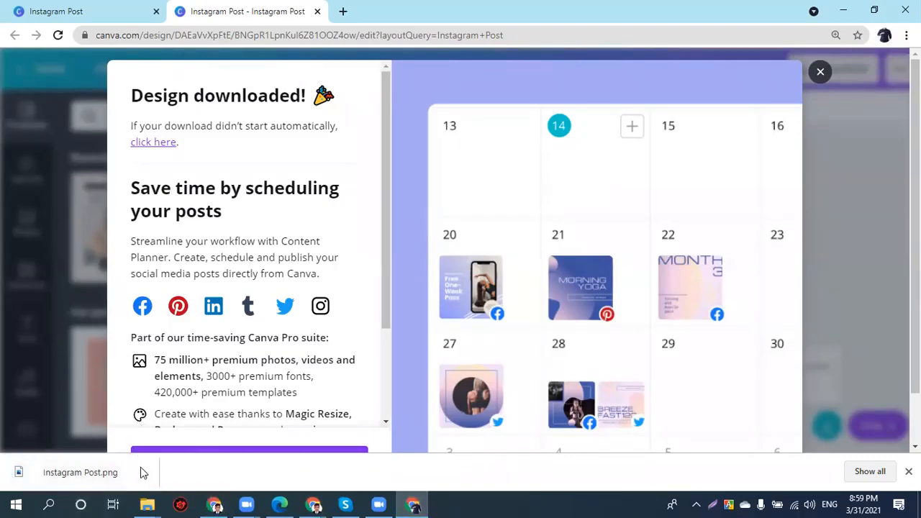
left_click(143, 472)
left_click(180, 386)
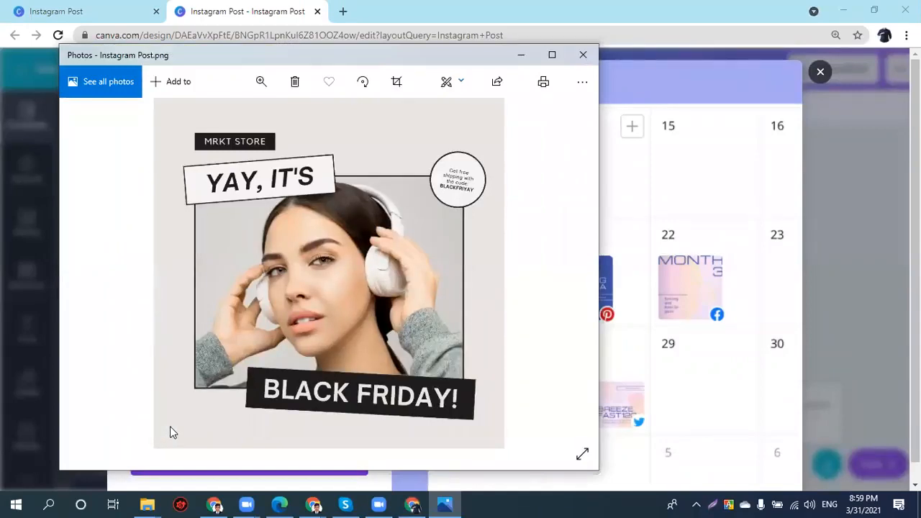
scroll(322, 272, "down", 1)
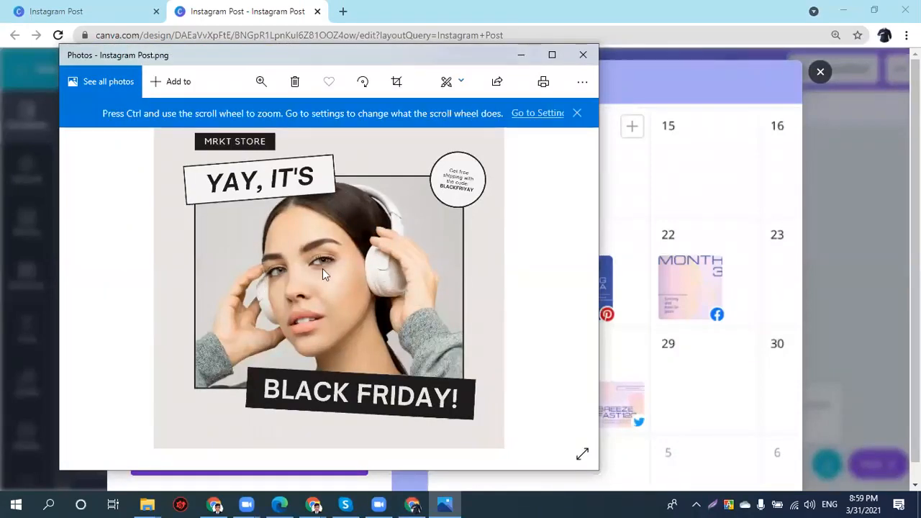
left_click(583, 55)
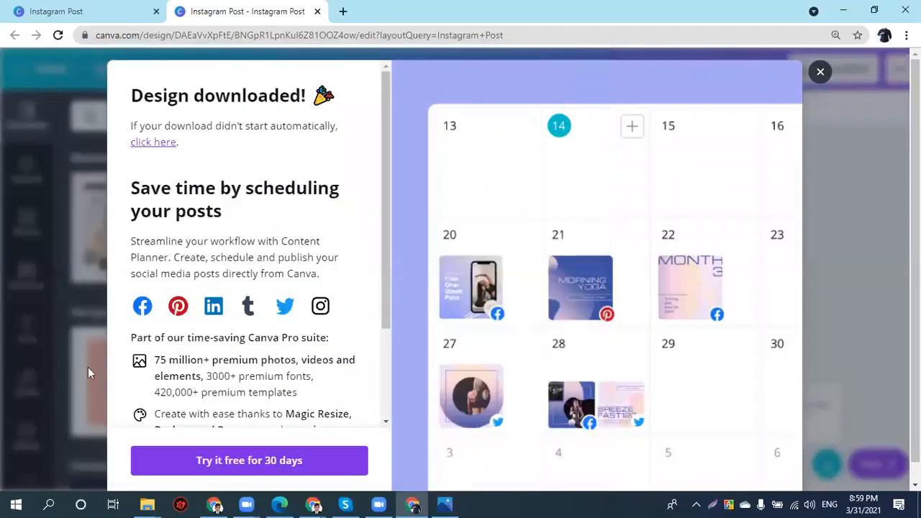
- Check that Instagram Post is listed in the Downloads folder, then close File Explorer
mouse_move(147, 503)
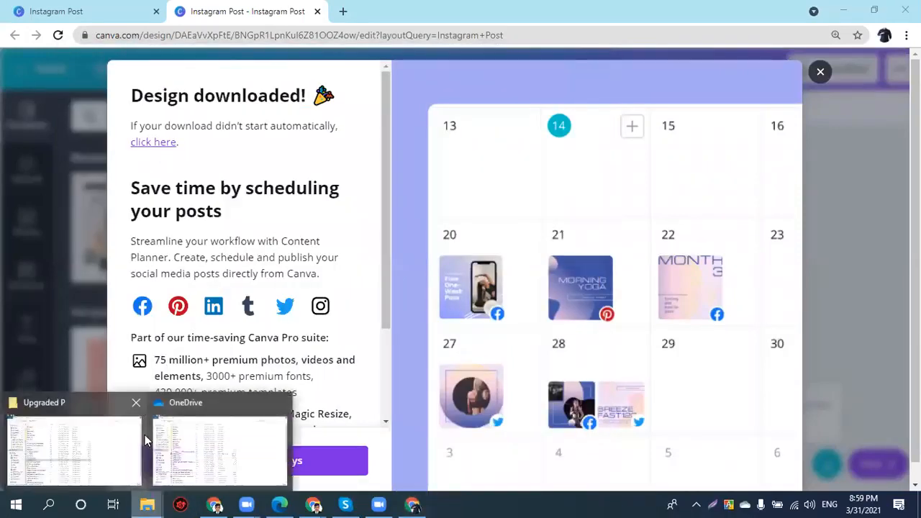
left_click(136, 434)
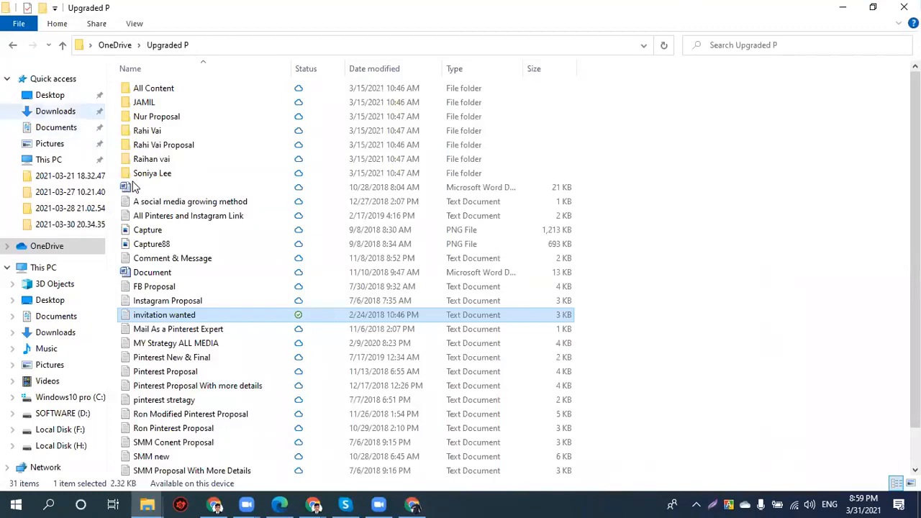
left_click(56, 112)
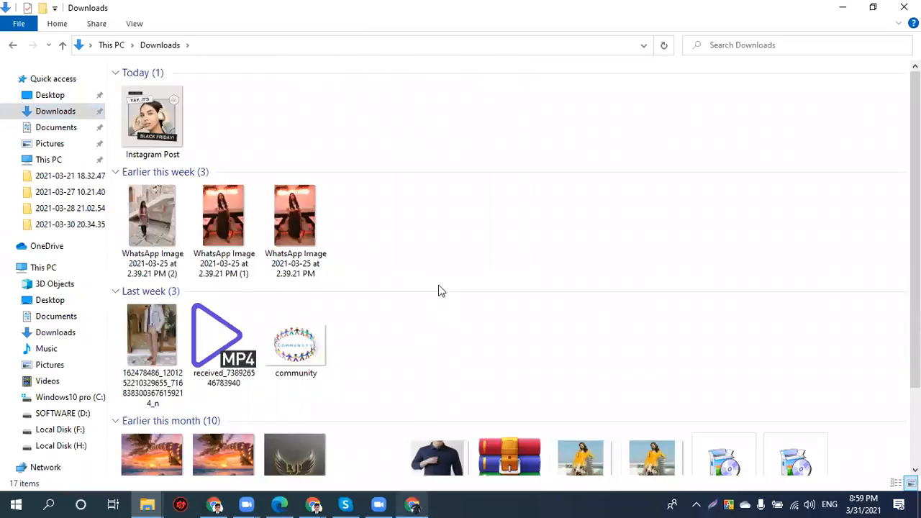
left_click(842, 8)
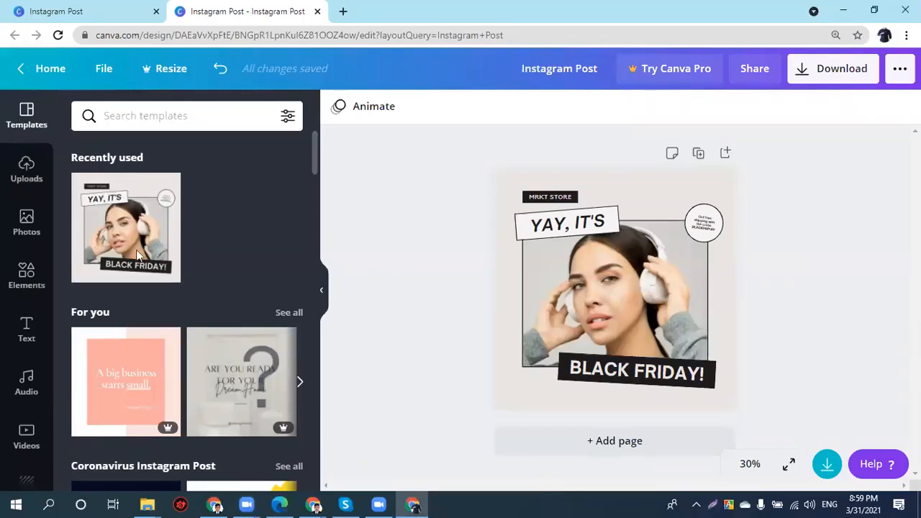
scroll(281, 248, "down", 1)
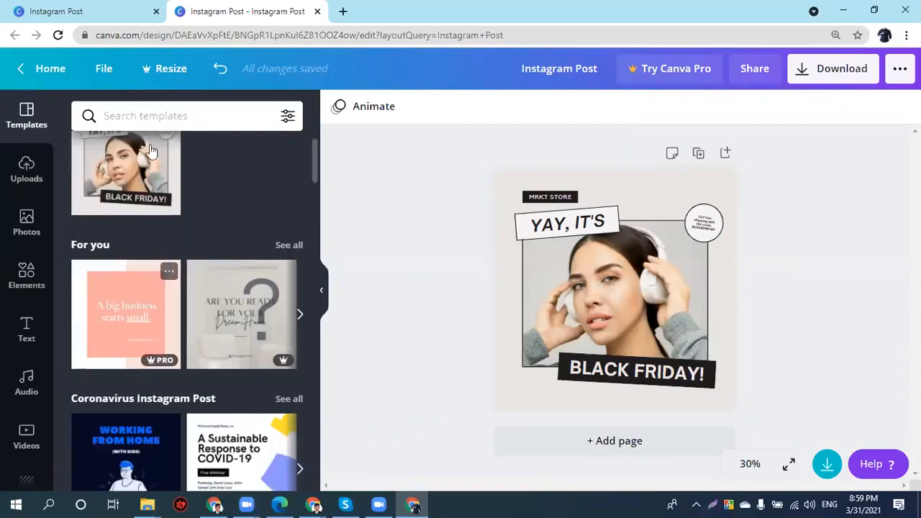
left_click(142, 115)
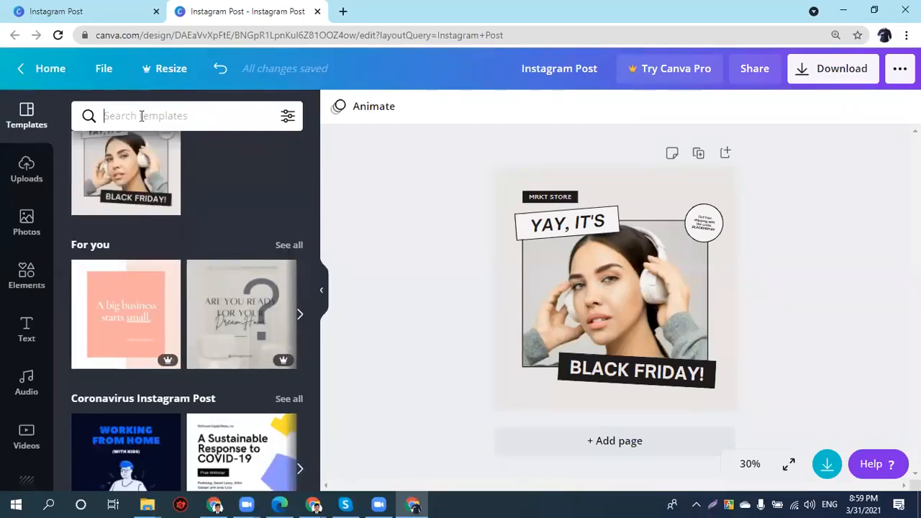
type("Sl")
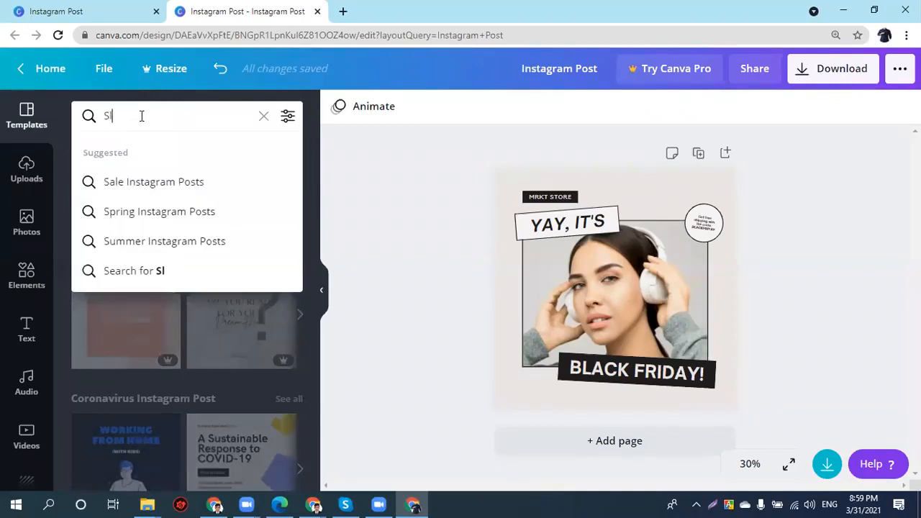
type("eep")
key("Return")
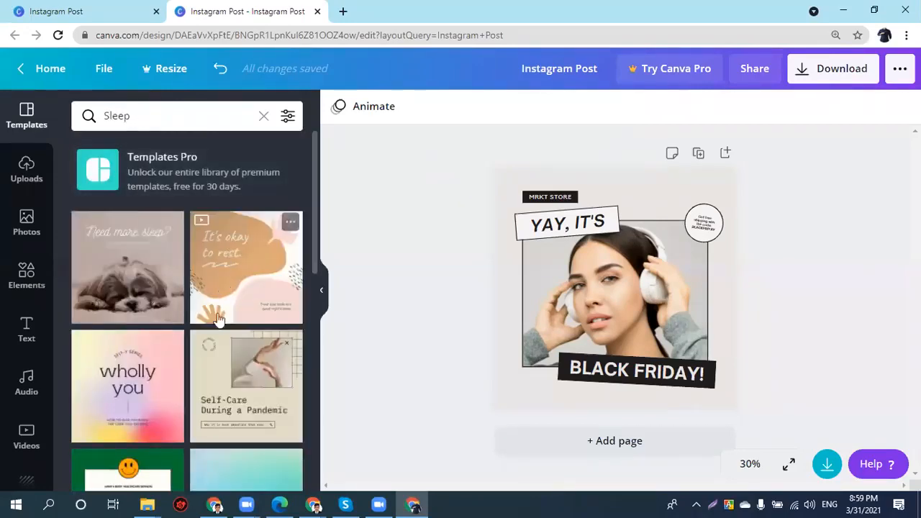
scroll(215, 324, "down", 2)
scroll(216, 326, "down", 3)
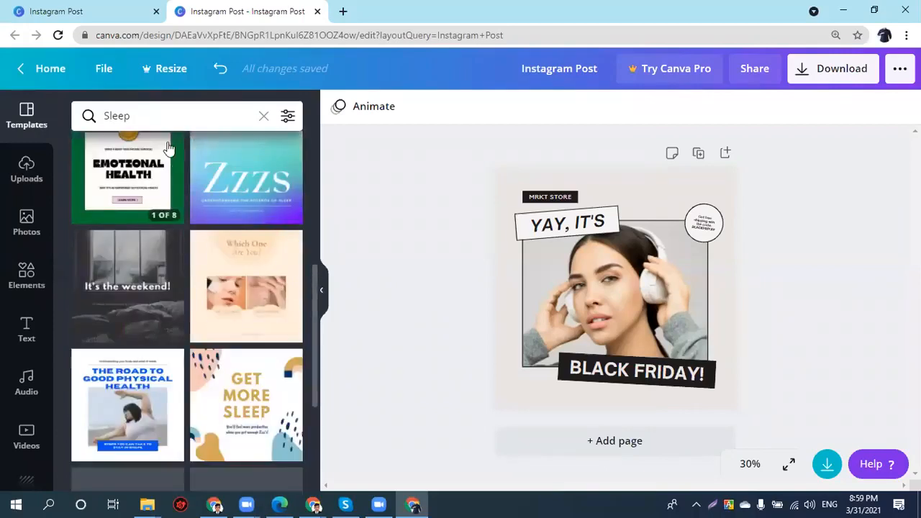
left_click(145, 130)
type("Busines")
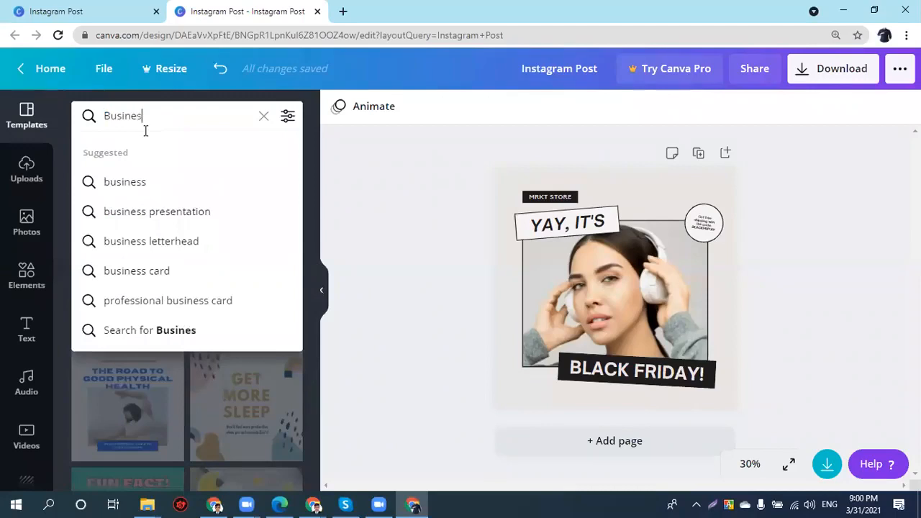
type("s")
key("Return")
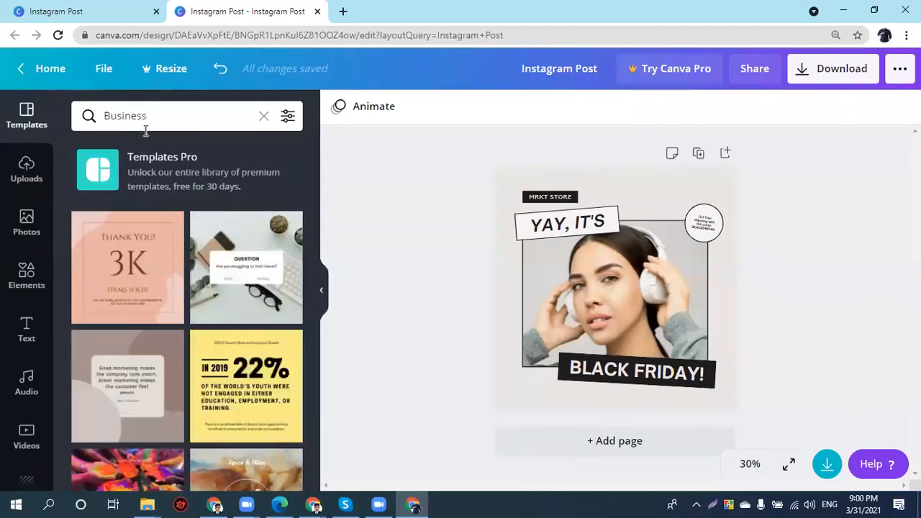
key("ctrl+a")
double_click(145, 121)
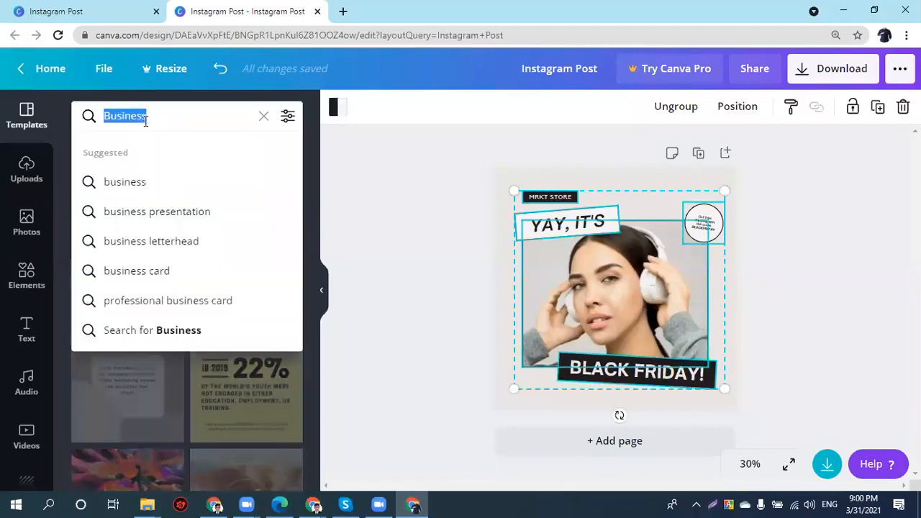
type("Edi")
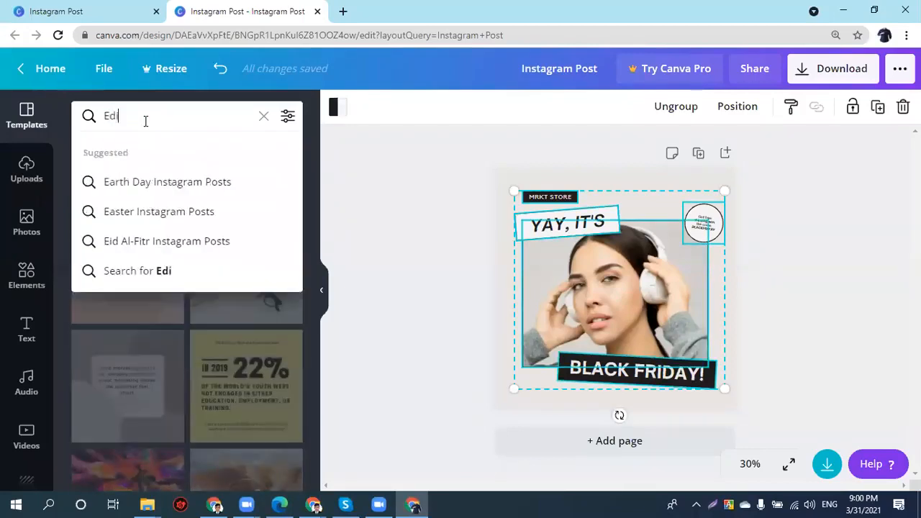
type("ucation")
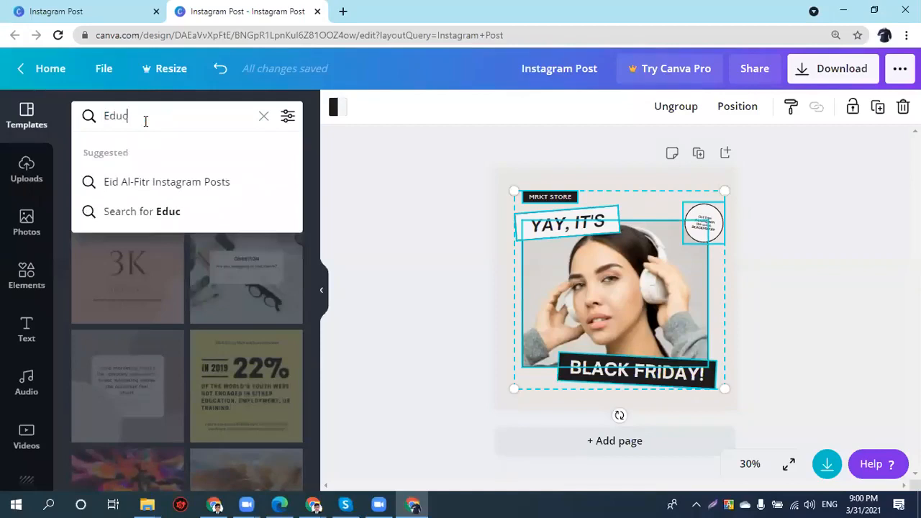
key("Return")
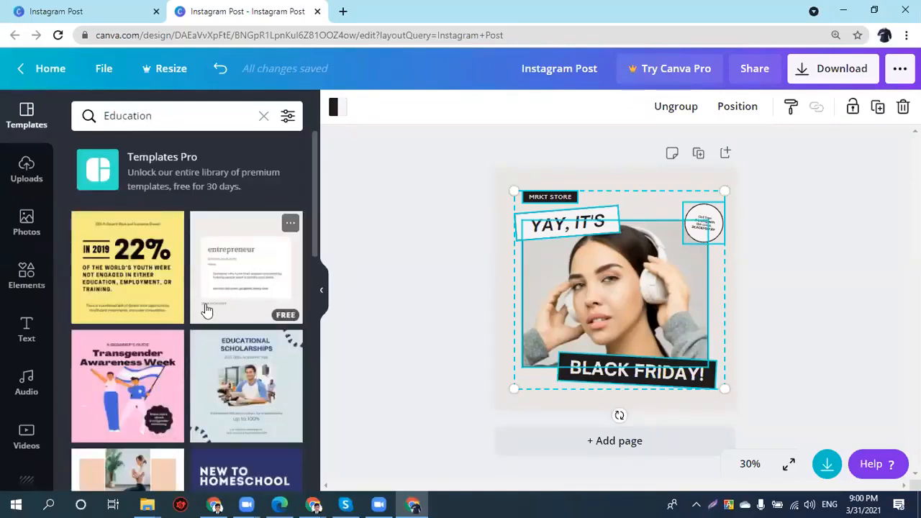
scroll(206, 310, "down", 2)
scroll(257, 396, "up", 4)
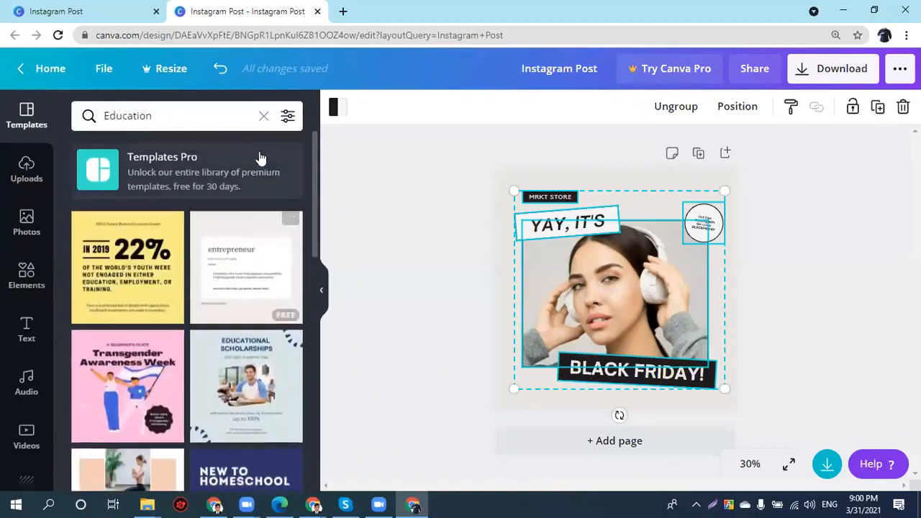
left_click(263, 115)
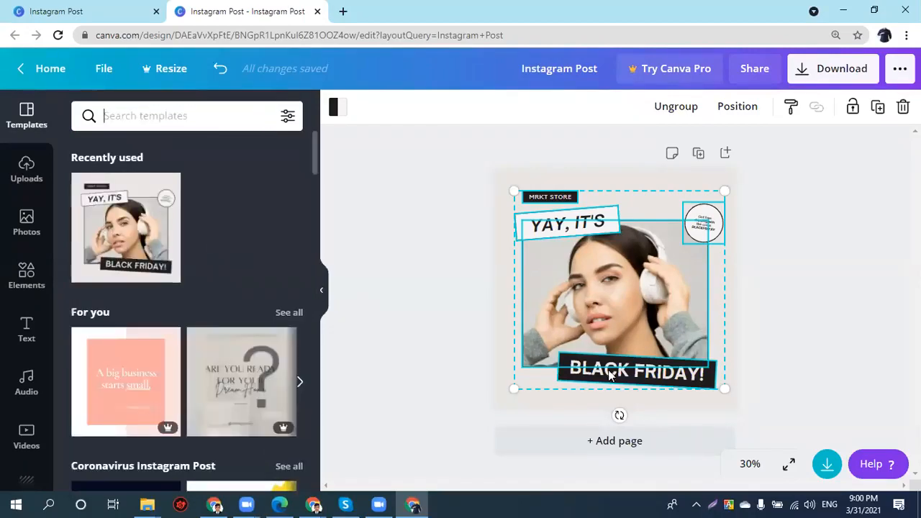
left_click(435, 309)
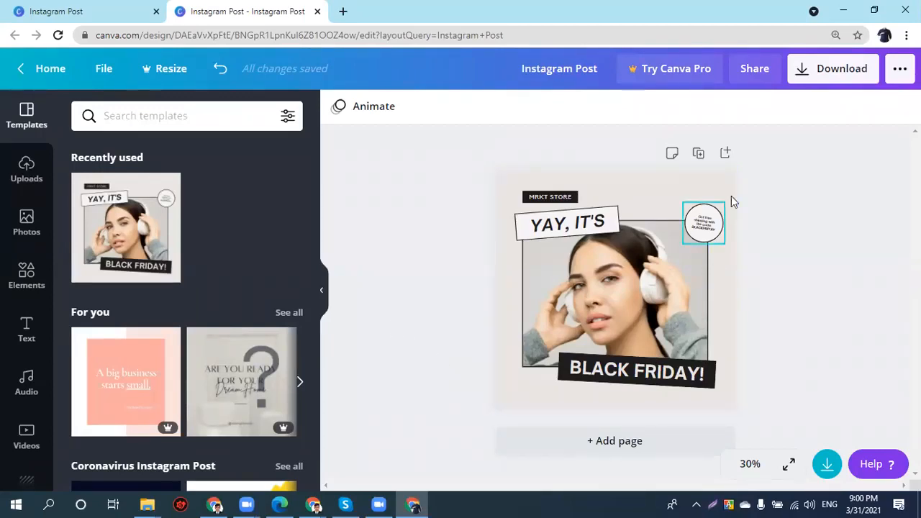
- Try new positions for the YAY, IT'S label, MRKT STORE tag, sticker, photo and BLACK FRIDAY label
left_click(589, 234)
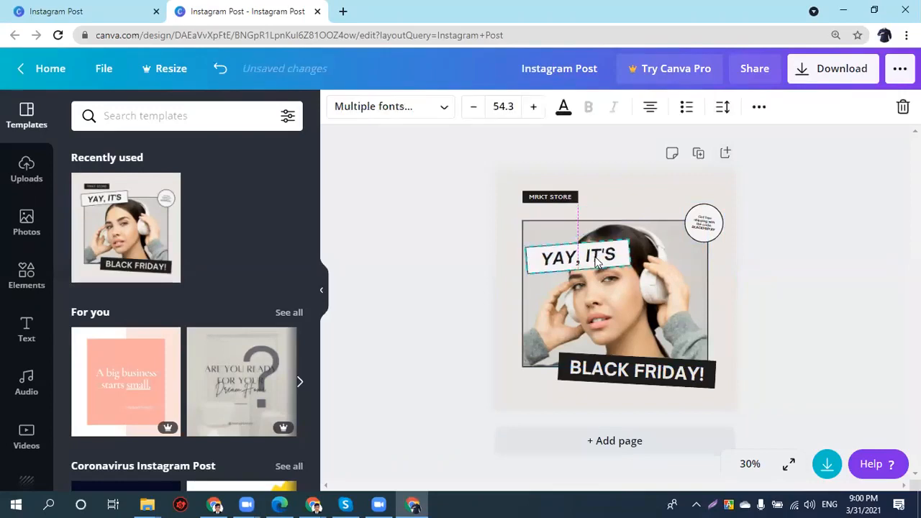
left_click_drag(585, 223, 583, 215)
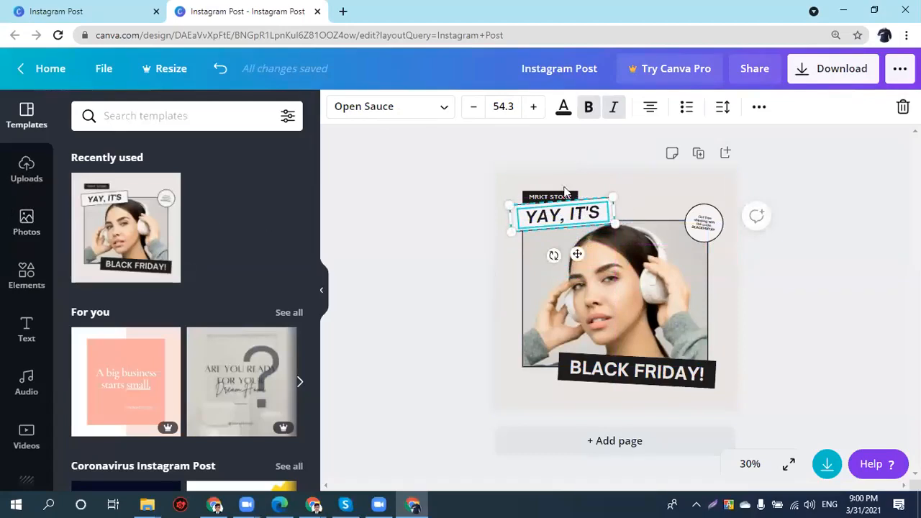
mouse_move(557, 195)
left_mouse_down()
mouse_move(554, 174)
mouse_move(556, 185)
left_mouse_up()
left_click_drag(586, 223, 634, 217)
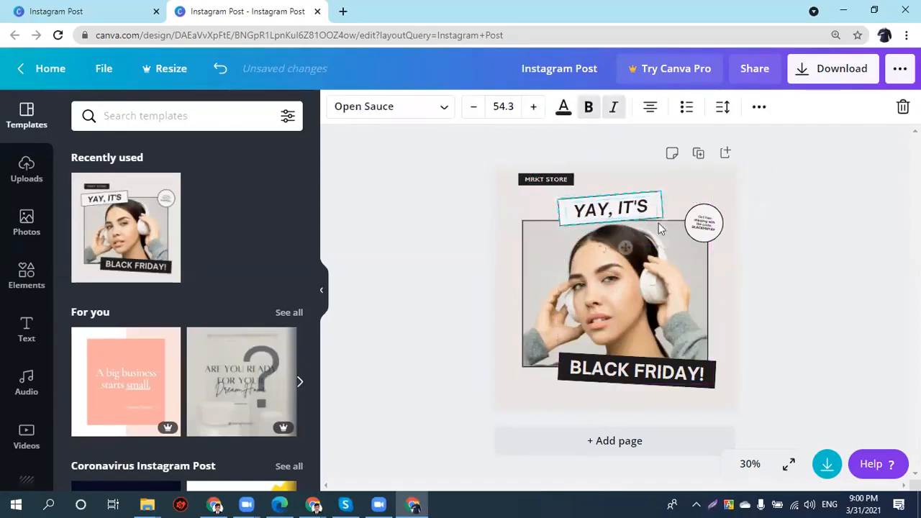
left_click(702, 236)
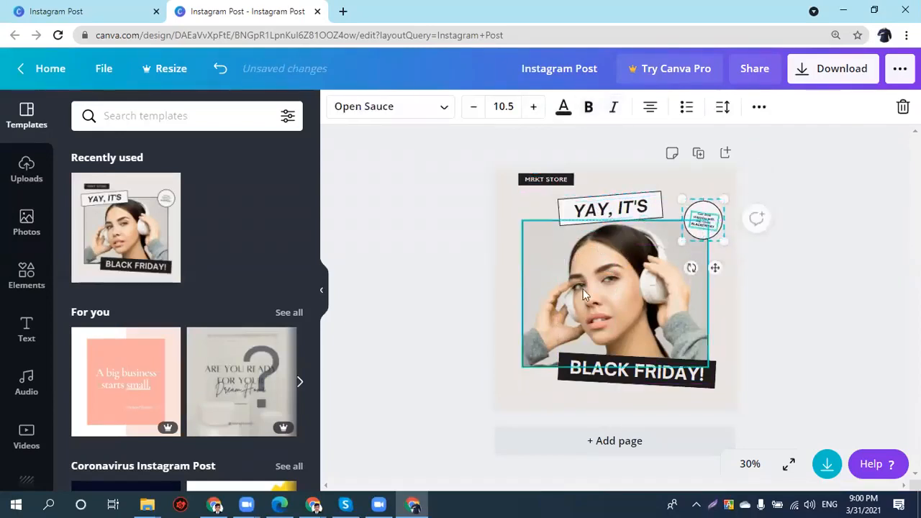
left_click_drag(533, 346, 515, 347)
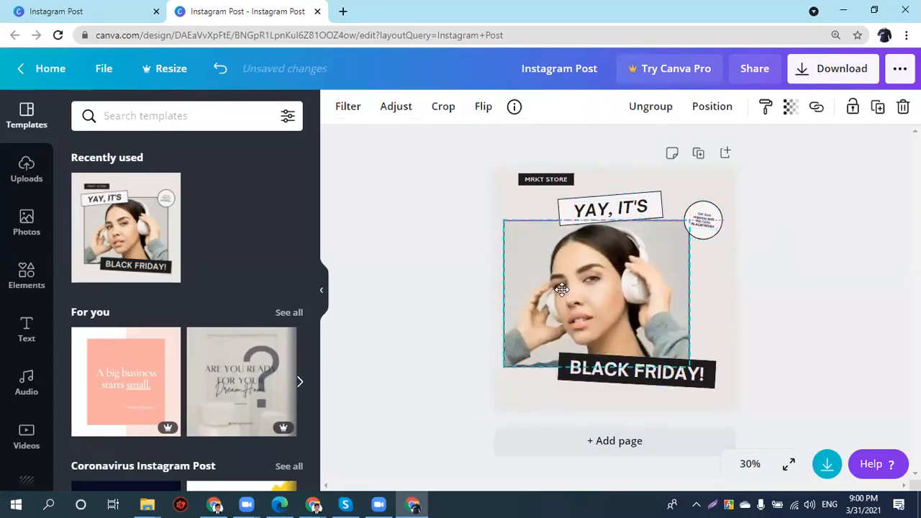
left_click_drag(602, 362, 602, 381)
left_click(600, 335)
left_click_drag(600, 334, 603, 340)
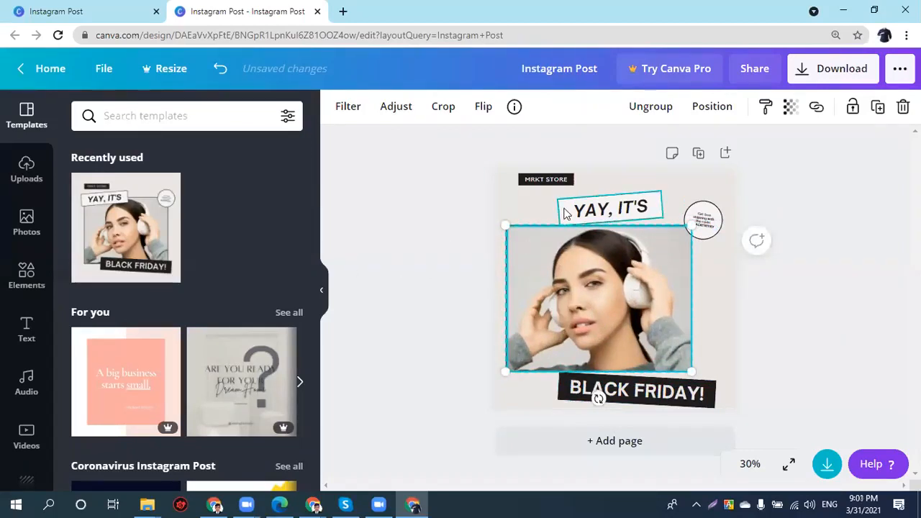
- Undo the moves and the rename to restore the original template title, then show Uploads
key("ctrl+z")
key("ctrl+z")
key("ctrl+z")
key("ctrl+z")
key("ctrl+z")
key("ctrl+z")
key("ctrl+z")
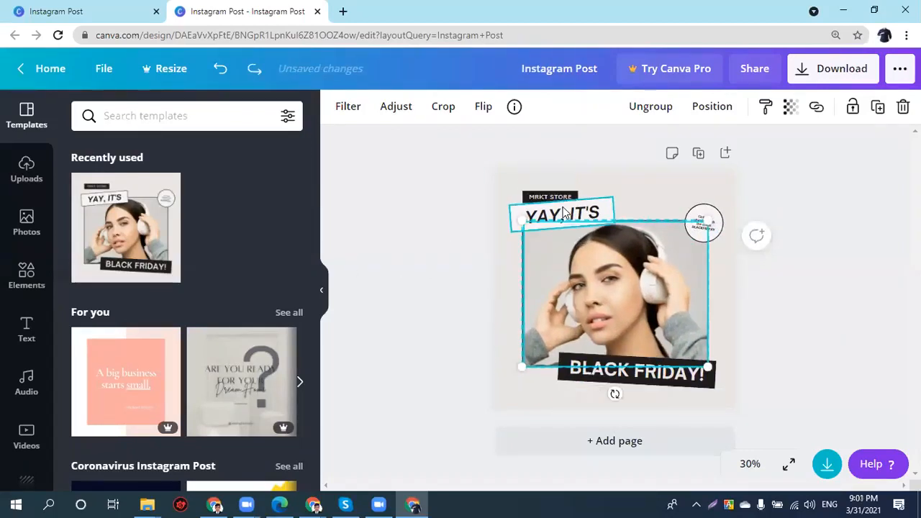
key("ctrl+z")
left_click(447, 262)
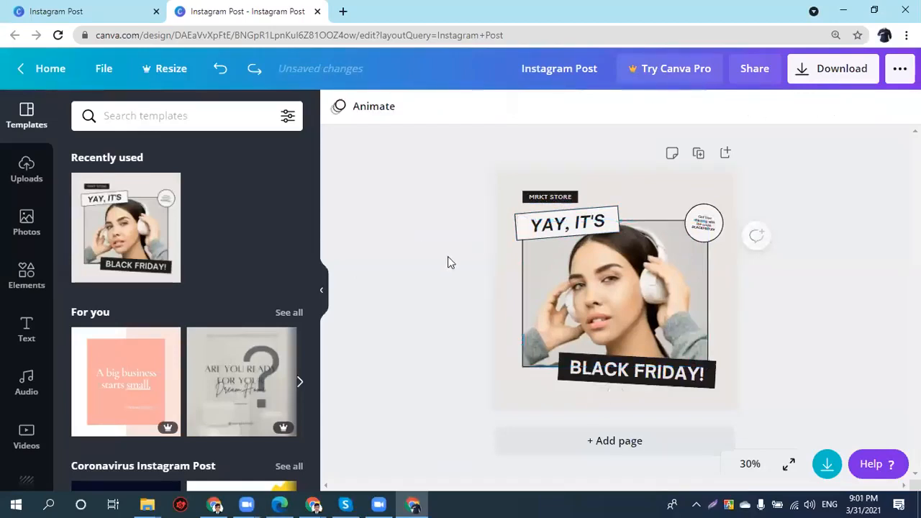
key("ctrl+z")
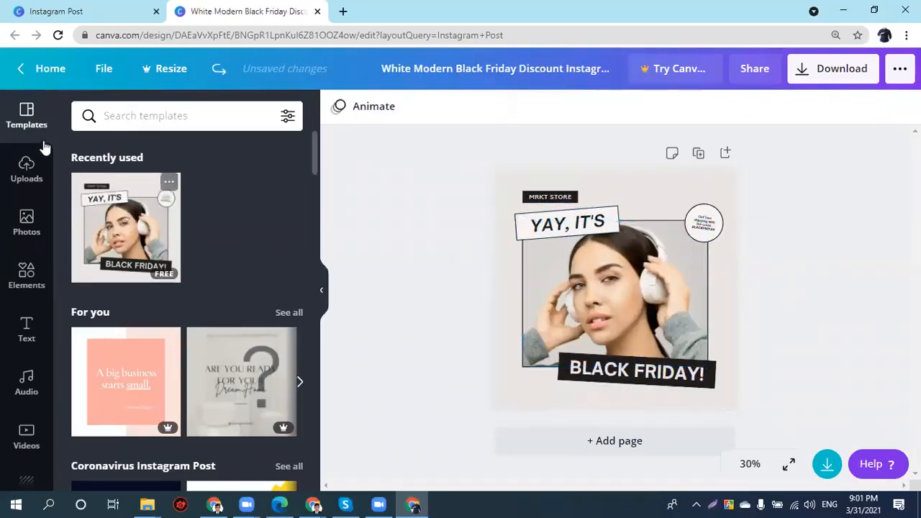
left_click(27, 169)
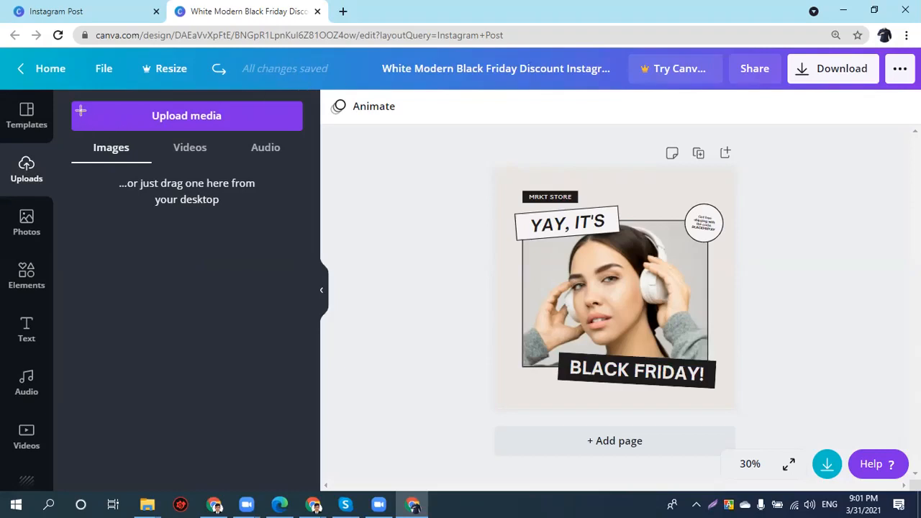
- Upload the Screenshot_4 jersey image from the Desktop to Uploads
left_click_drag(153, 145, 349, 183)
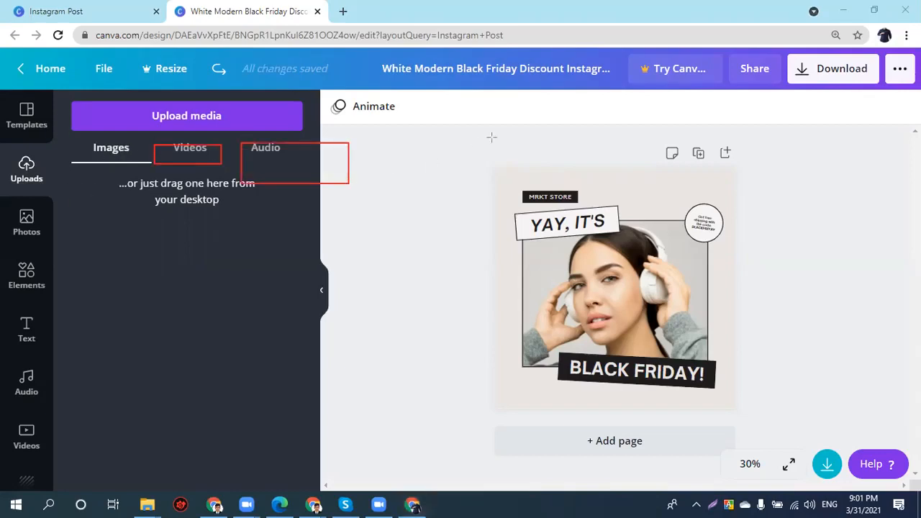
left_click(777, 11)
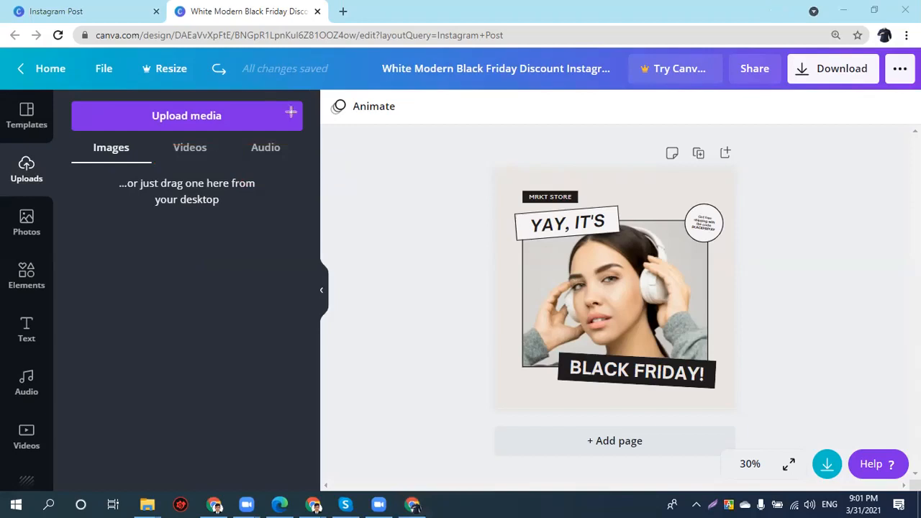
left_click(165, 123)
left_click(105, 199)
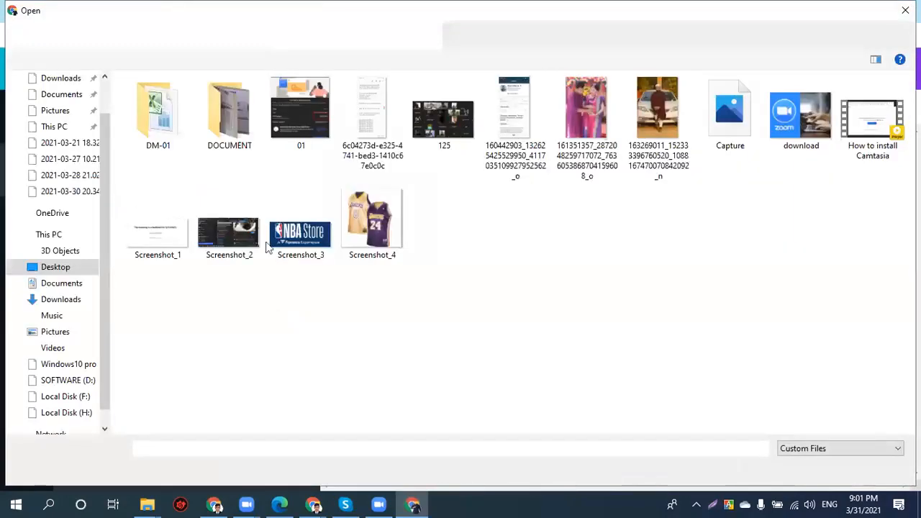
left_click(367, 241)
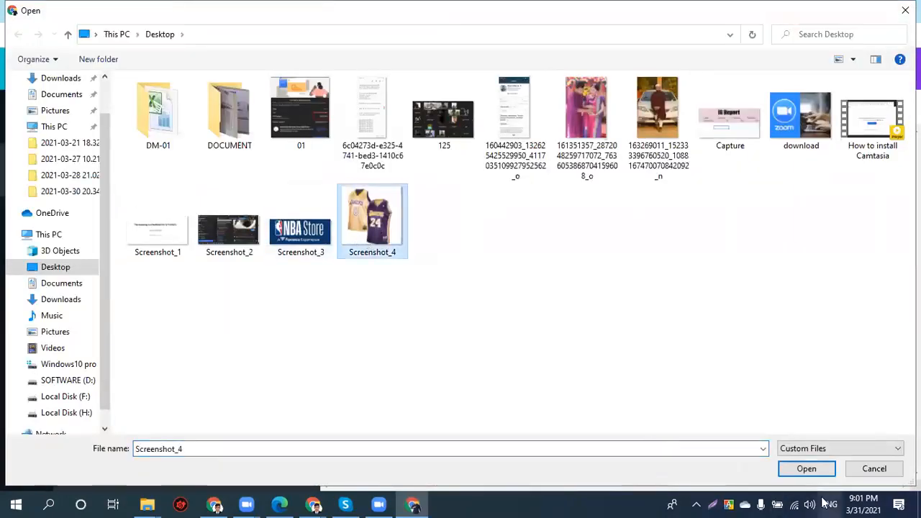
left_click(807, 468)
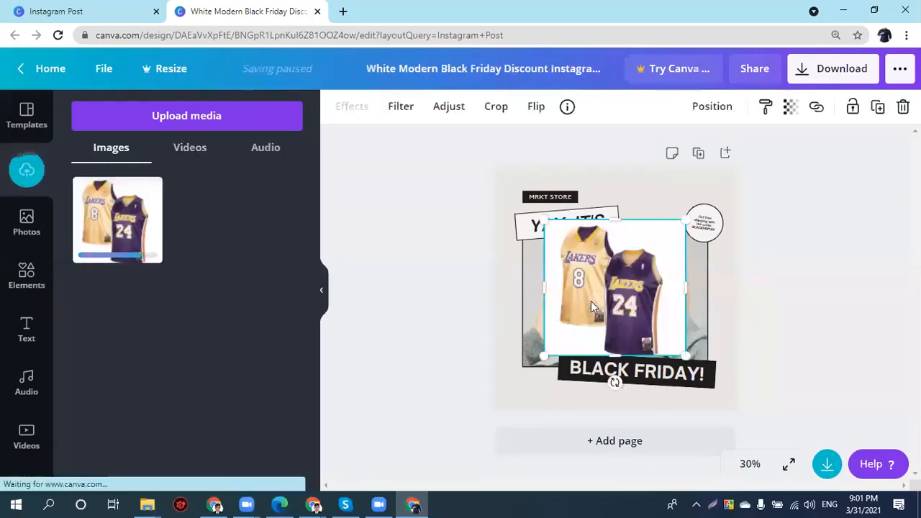
- Place the jersey image on the post, then delete it from the design
left_click_drag(612, 272, 603, 317)
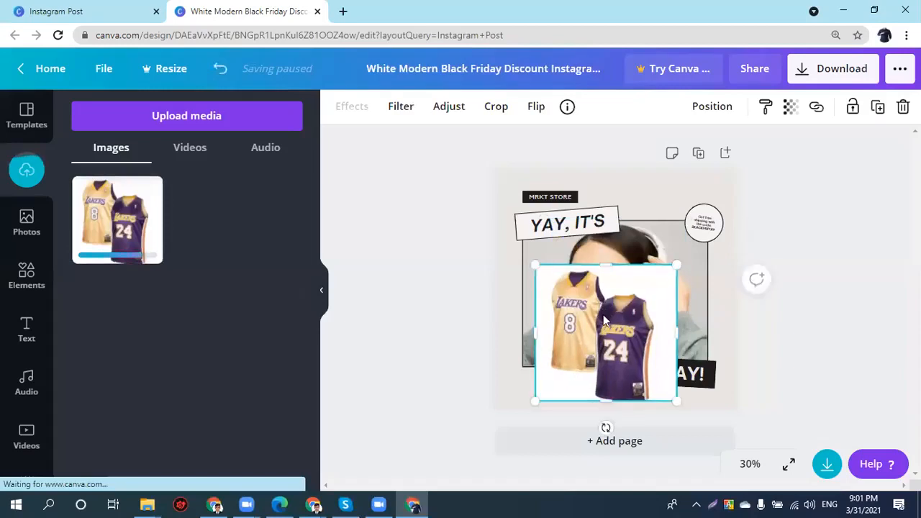
key("Delete")
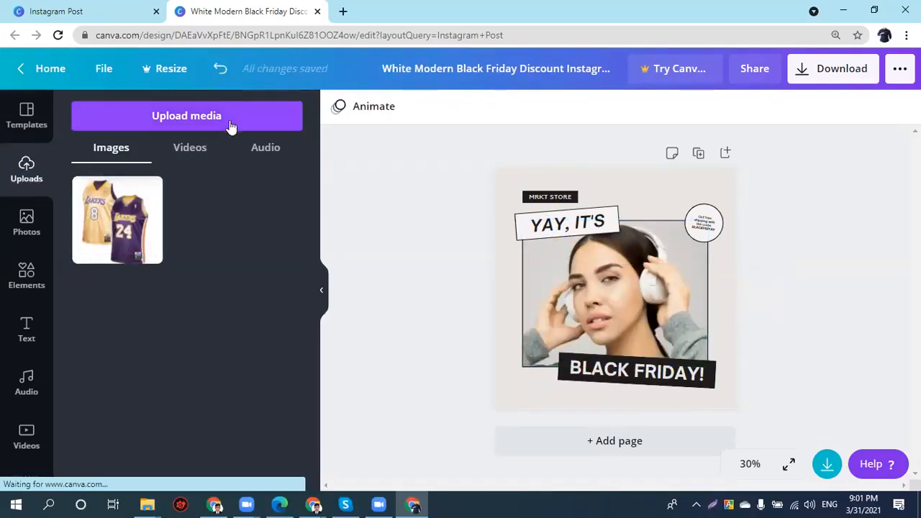
left_click(40, 232)
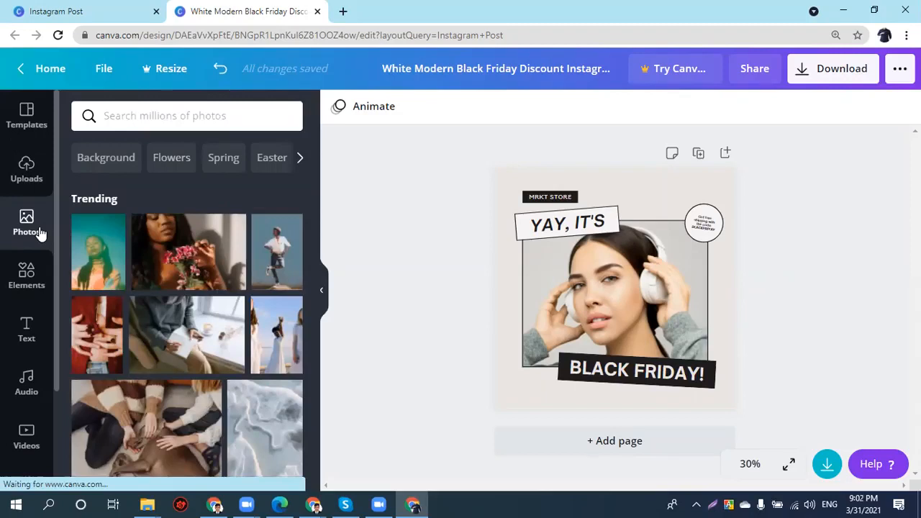
left_click(151, 117)
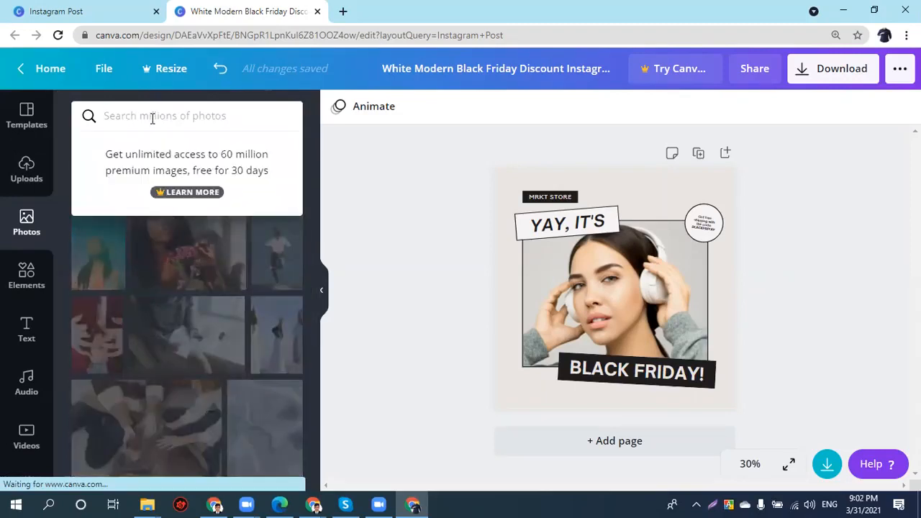
type("Headphone women")
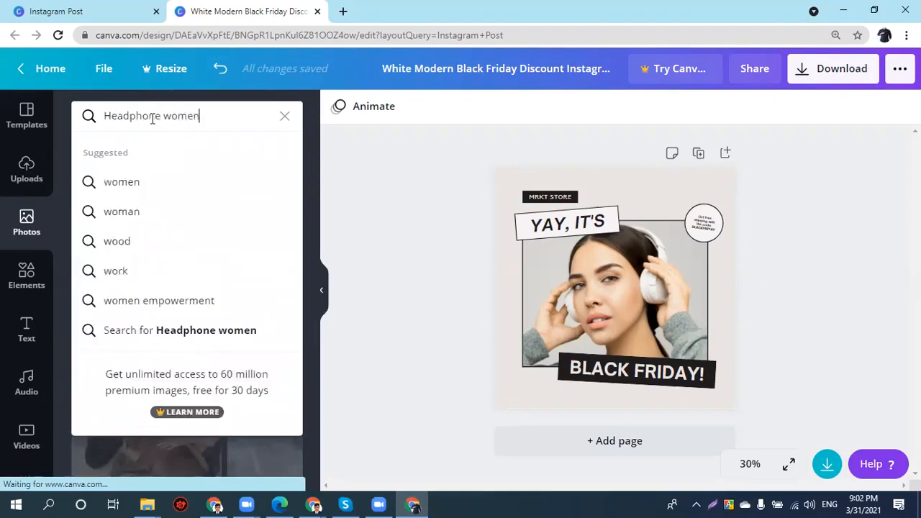
key("Return")
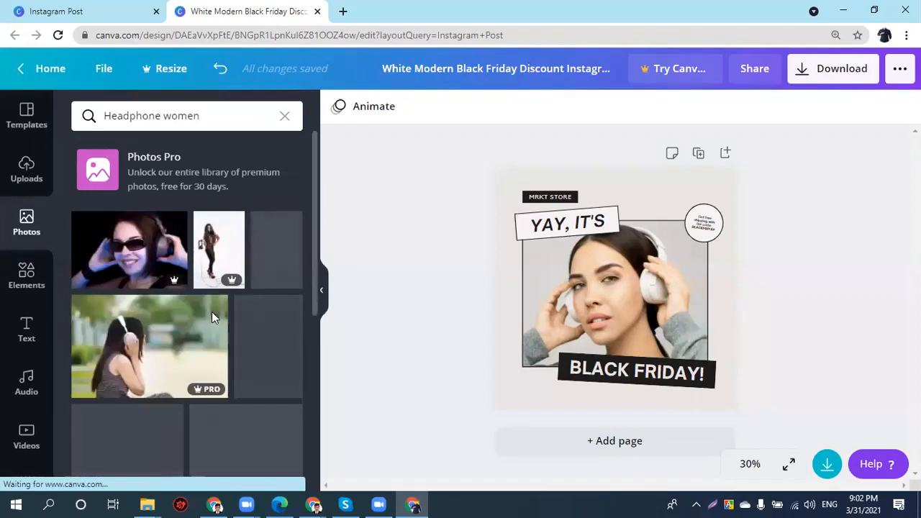
scroll(162, 249, "down", 2)
scroll(162, 249, "down", 5)
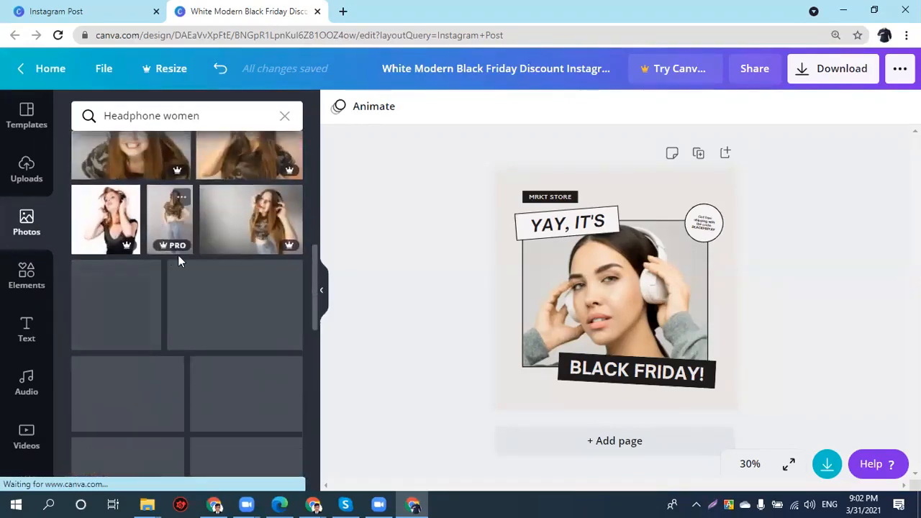
scroll(212, 257, "down", 3)
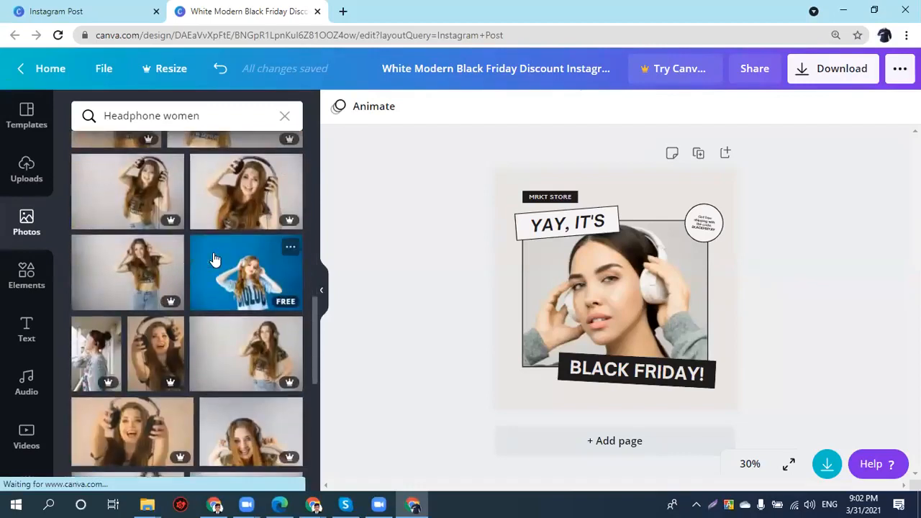
scroll(215, 260, "up", 1)
scroll(248, 317, "down", 1)
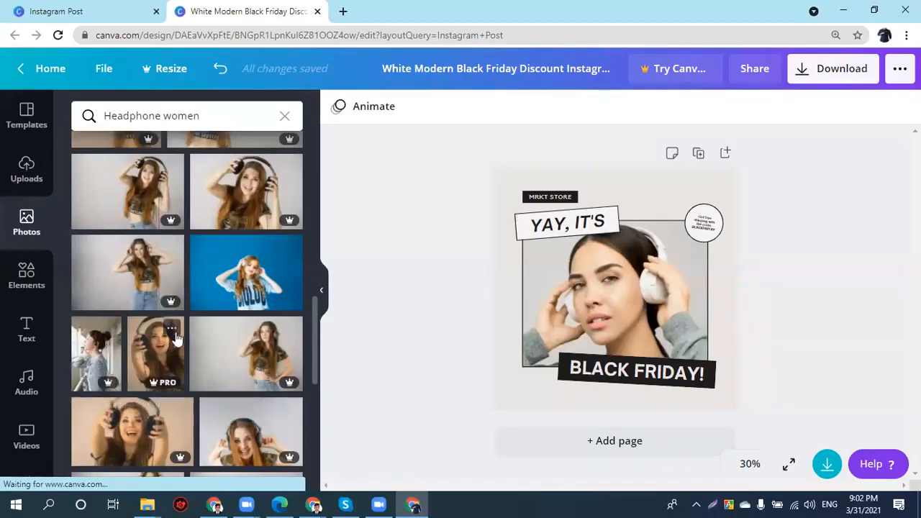
scroll(166, 392, "down", 1)
scroll(238, 389, "down", 1)
scroll(245, 388, "down", 1)
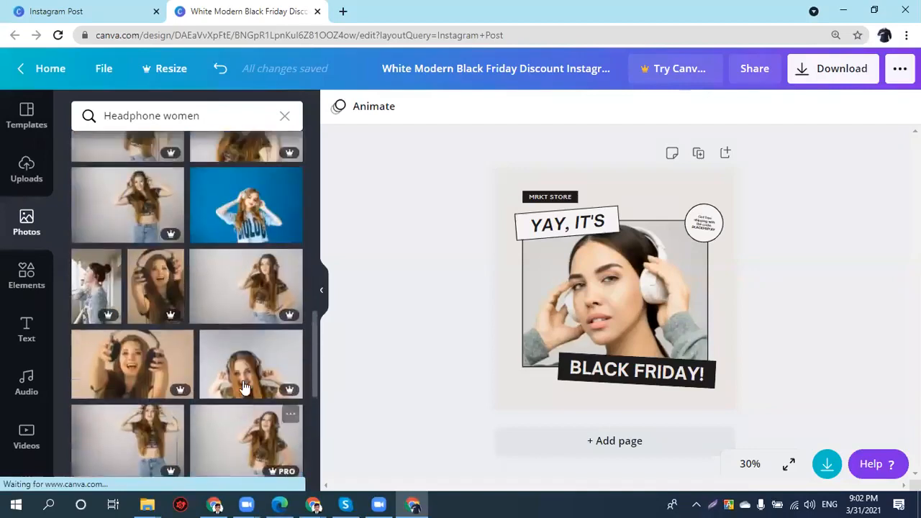
scroll(248, 311, "up", 2)
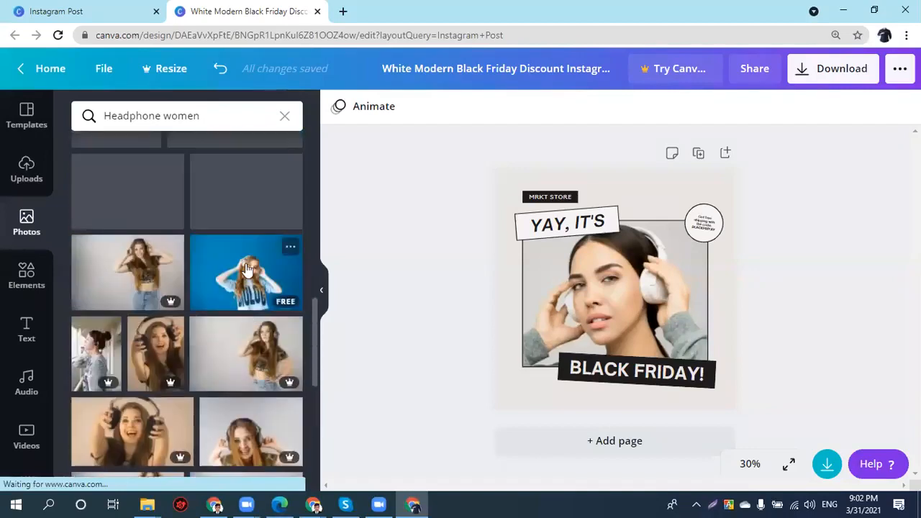
left_click_drag(248, 298, 668, 318)
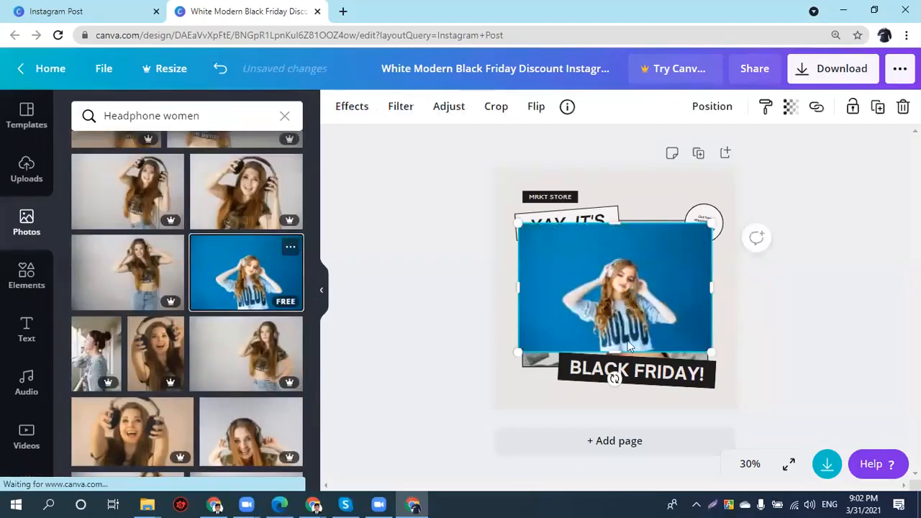
left_click_drag(628, 345, 626, 377)
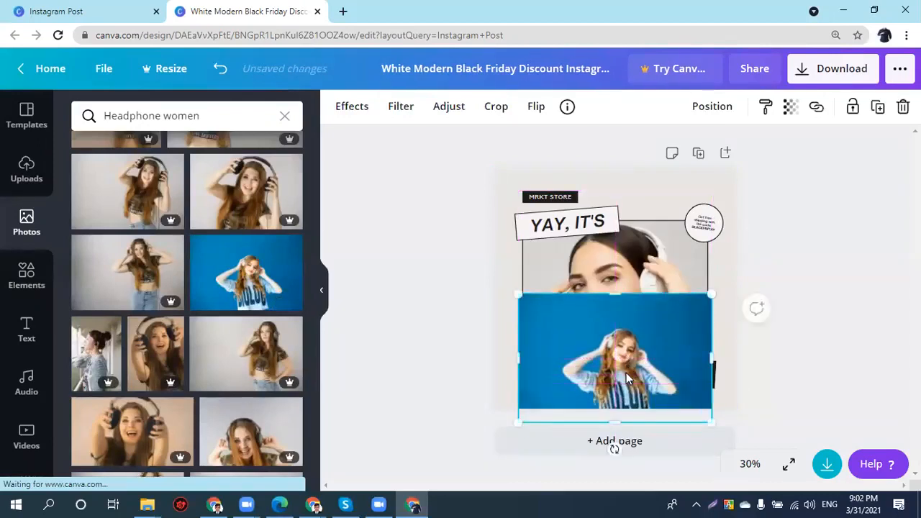
key("Delete")
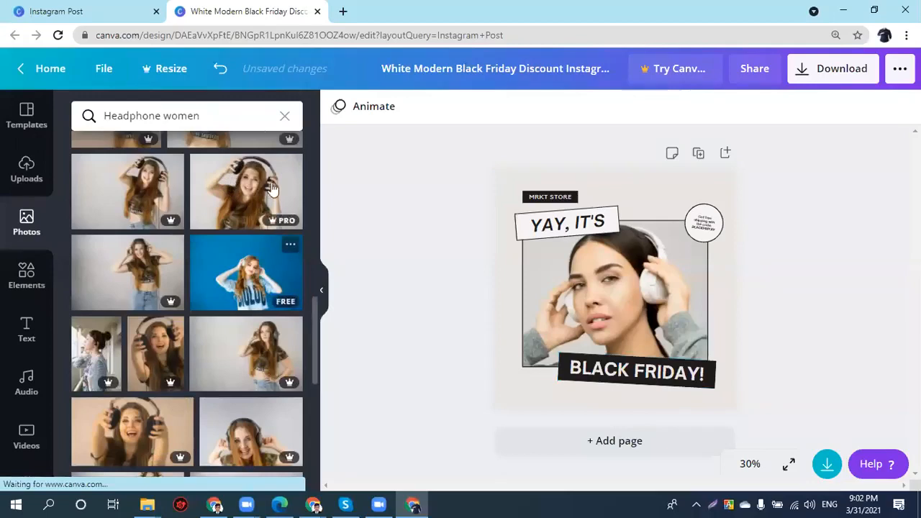
left_click(284, 115)
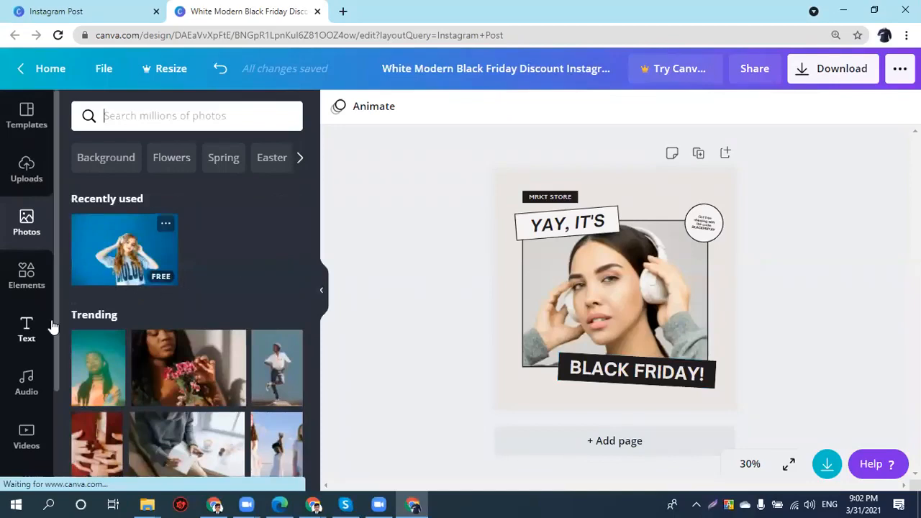
- Move the BLACK FRIDAY! heading up onto the photo
left_click(32, 279)
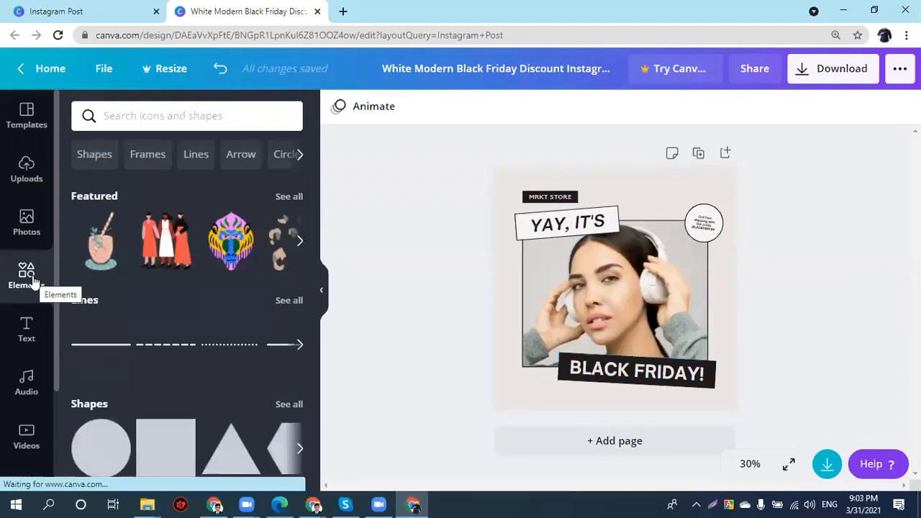
left_click(595, 381)
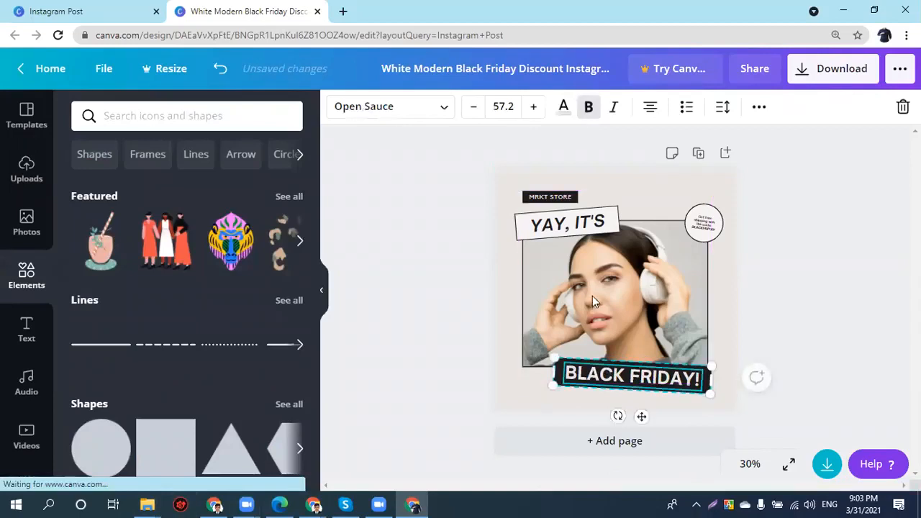
left_click_drag(597, 378, 594, 302)
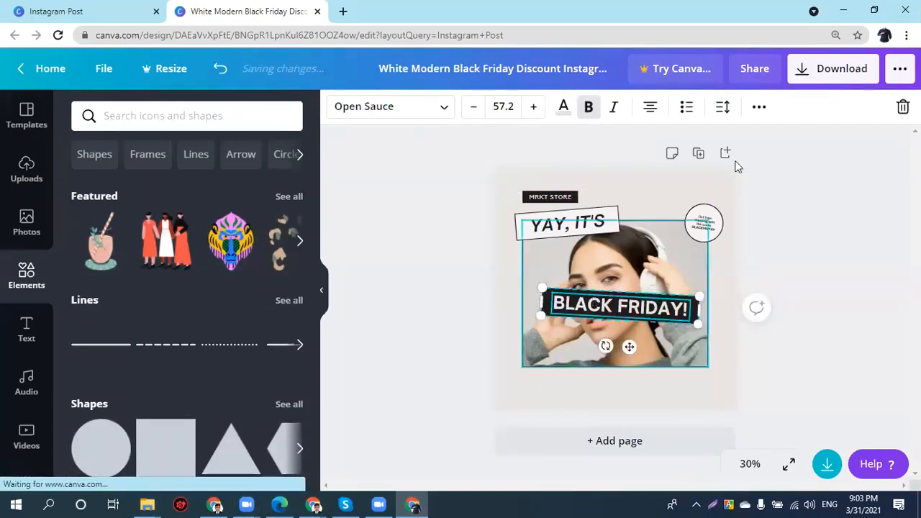
left_click_drag(593, 314, 631, 344)
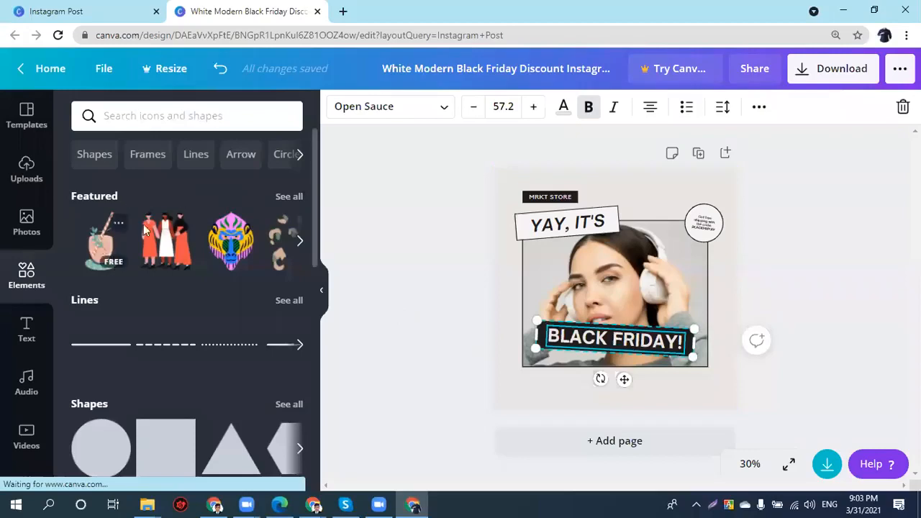
- Browse all featured graphics and add a new blank second page
left_click(290, 197)
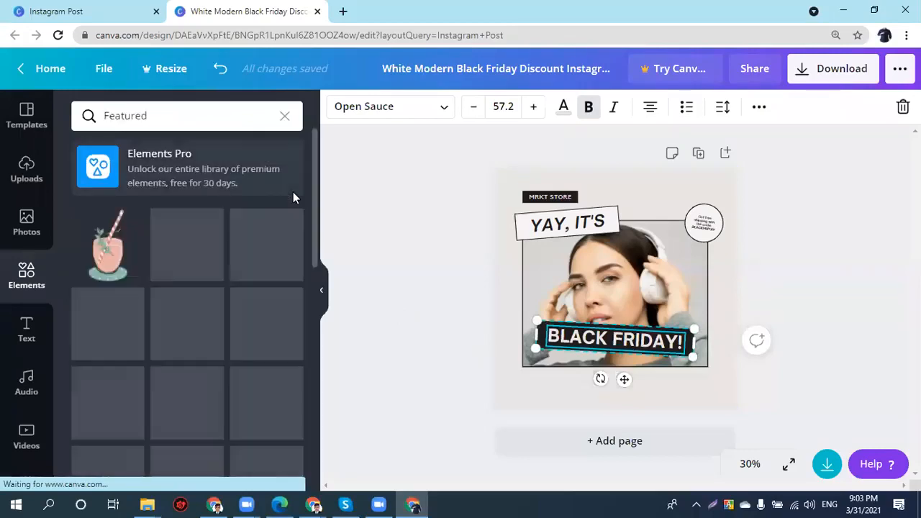
scroll(89, 287, "down", 2)
scroll(89, 295, "down", 1)
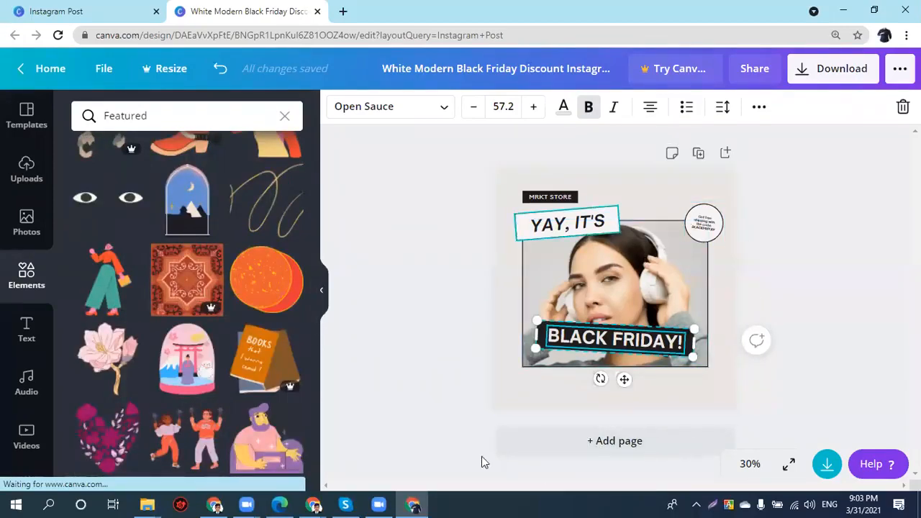
left_click(609, 447)
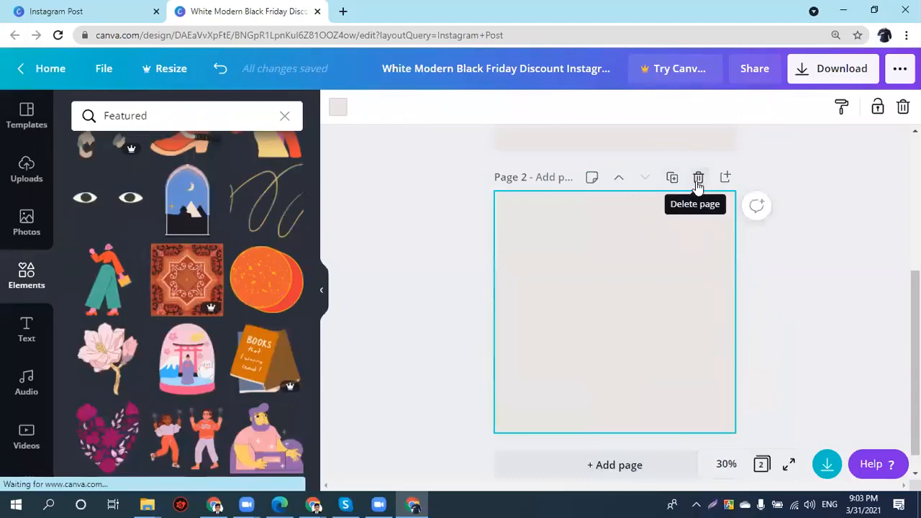
- Move the blank page first and add a pink drink illustration sized about 325 by 614
left_click(620, 178)
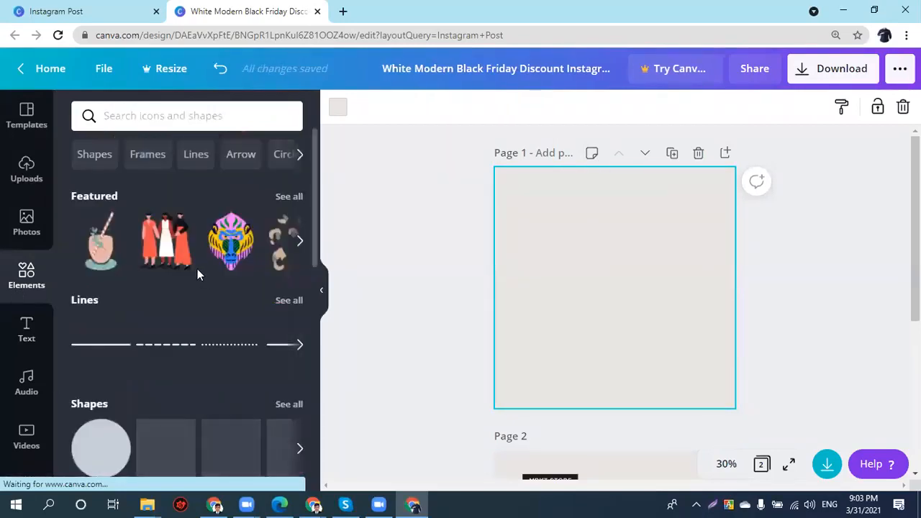
left_click(94, 247)
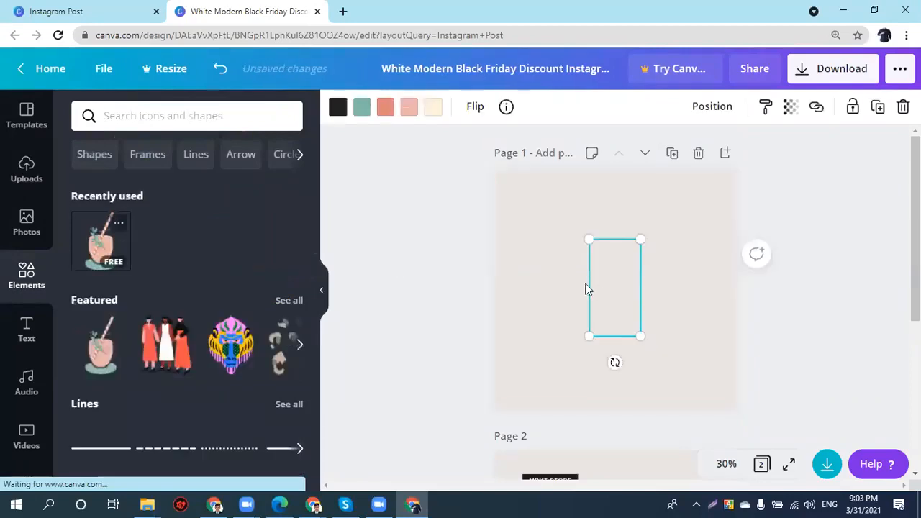
left_click_drag(635, 337, 671, 395)
left_click_drag(590, 238, 509, 167)
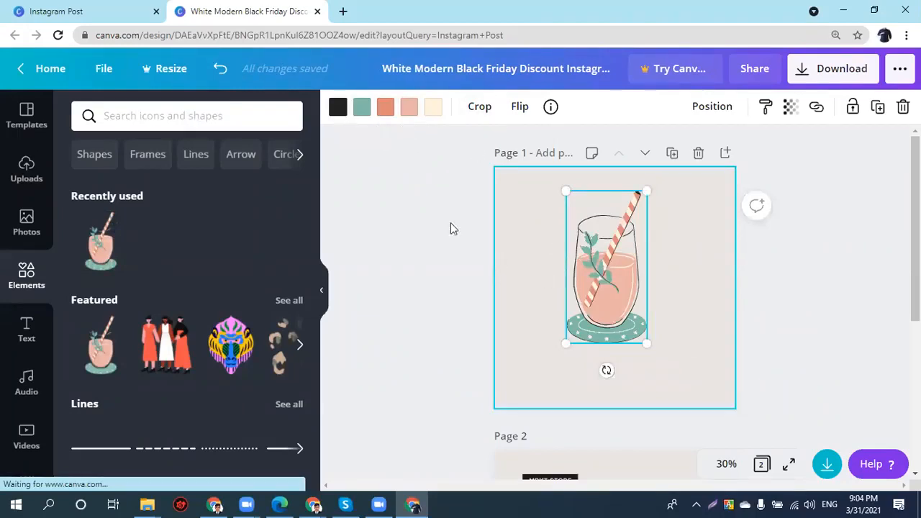
- Recolour the drink's black outlines dark green and its cream straw stripes and dots black
left_click(338, 107)
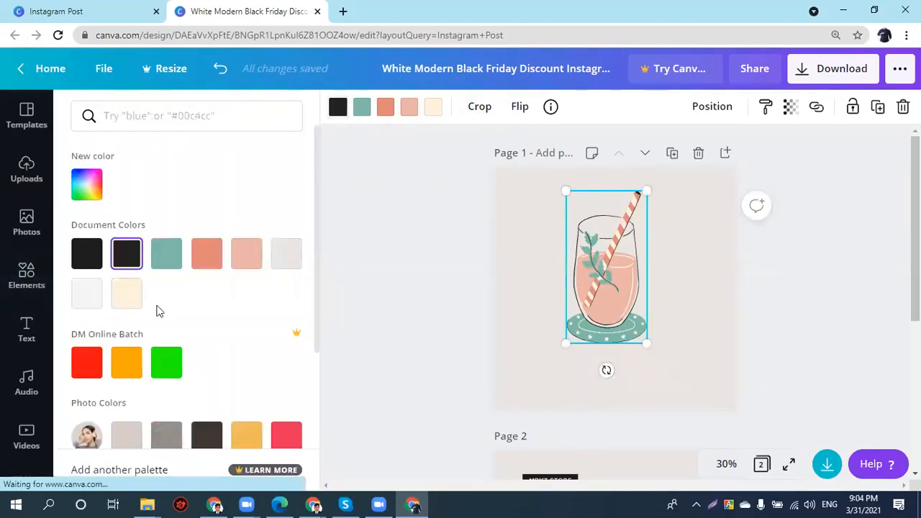
scroll(92, 367, "down", 3)
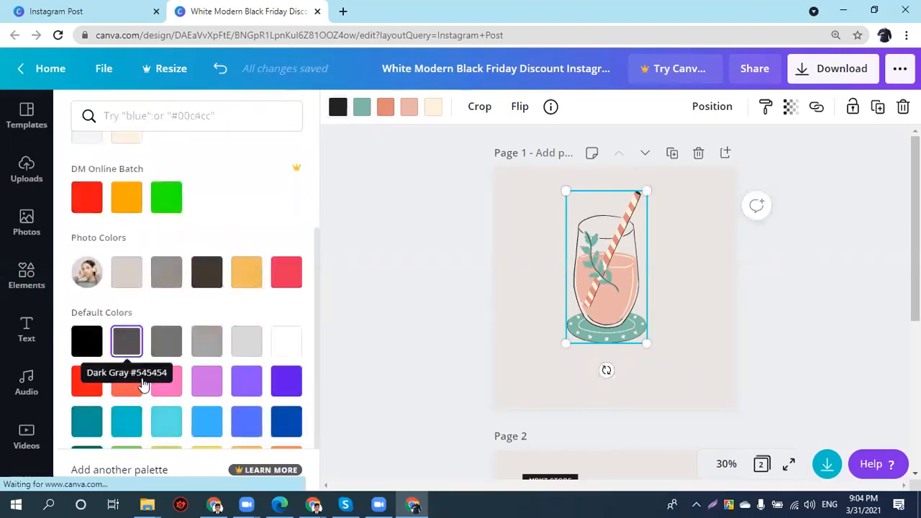
left_click(280, 369)
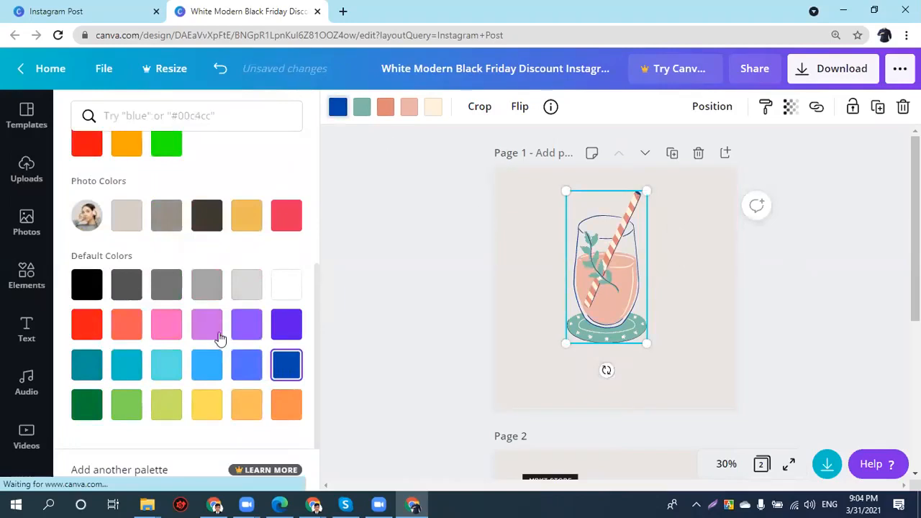
left_click(86, 403)
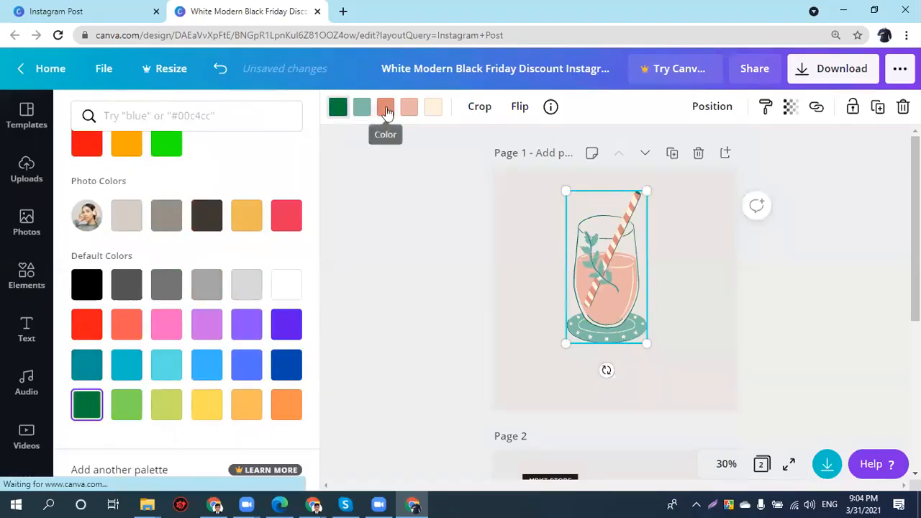
left_click(433, 115)
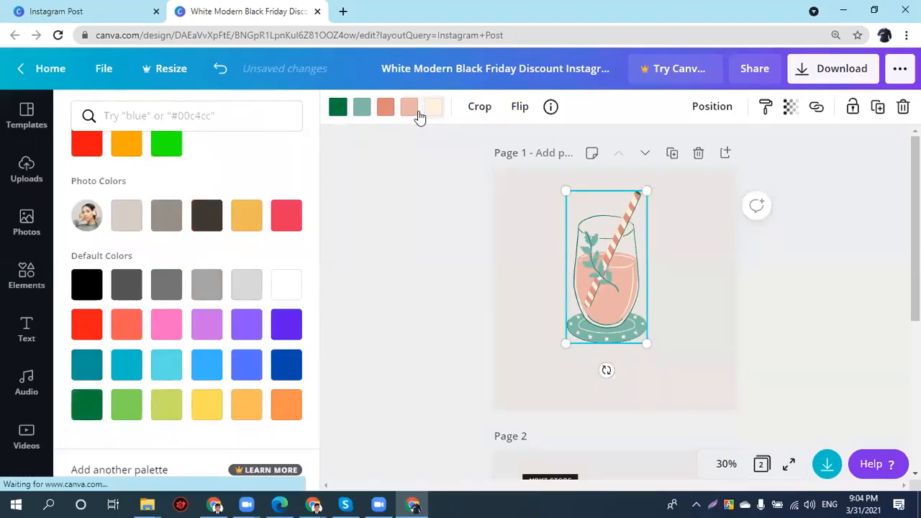
left_click(85, 286)
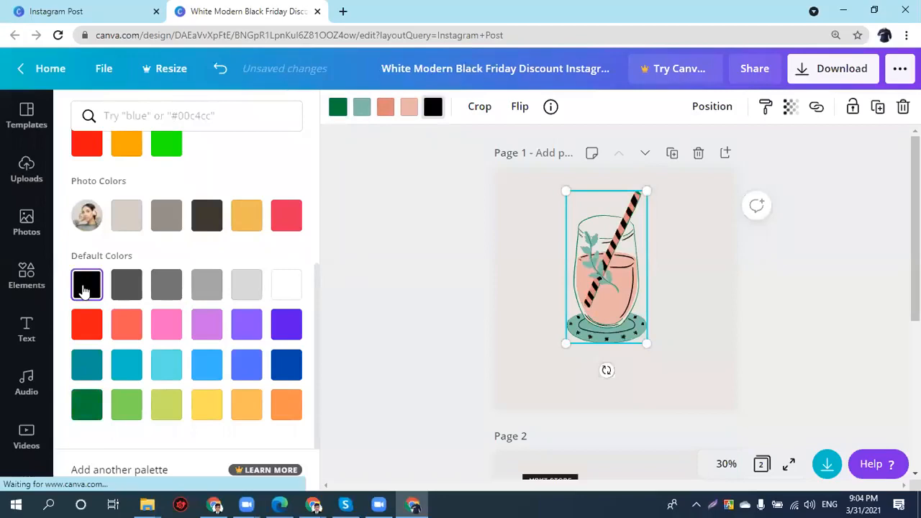
left_click(666, 362)
left_click(773, 327)
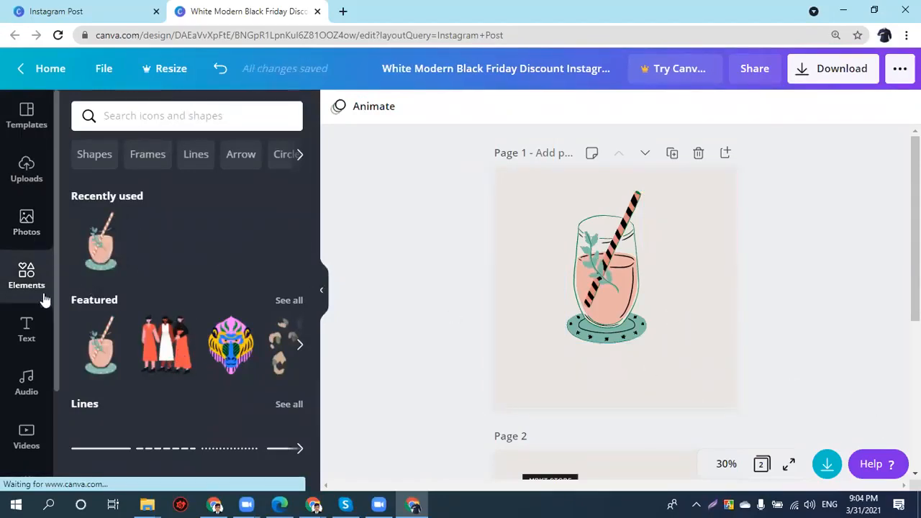
- Search elements for 'tiger head', try the tiger head graphic, then delete it
scroll(126, 169, "down", 2)
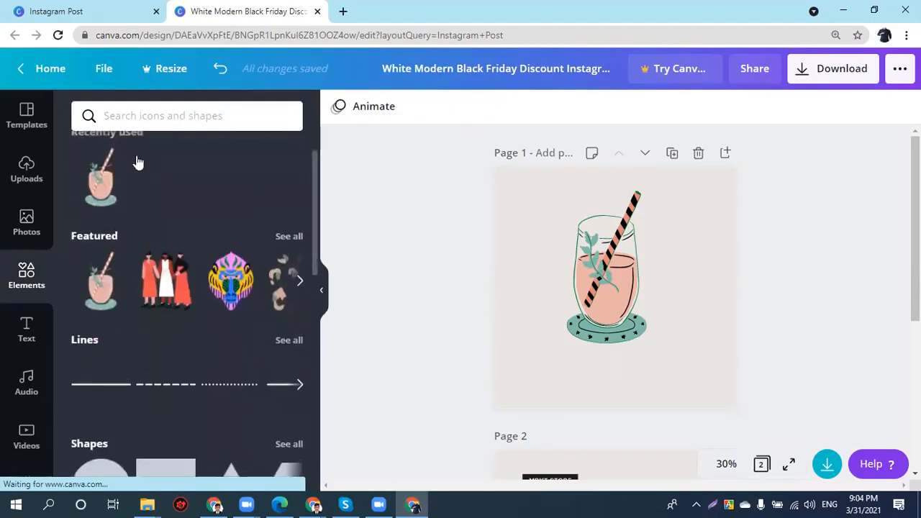
left_click(130, 116)
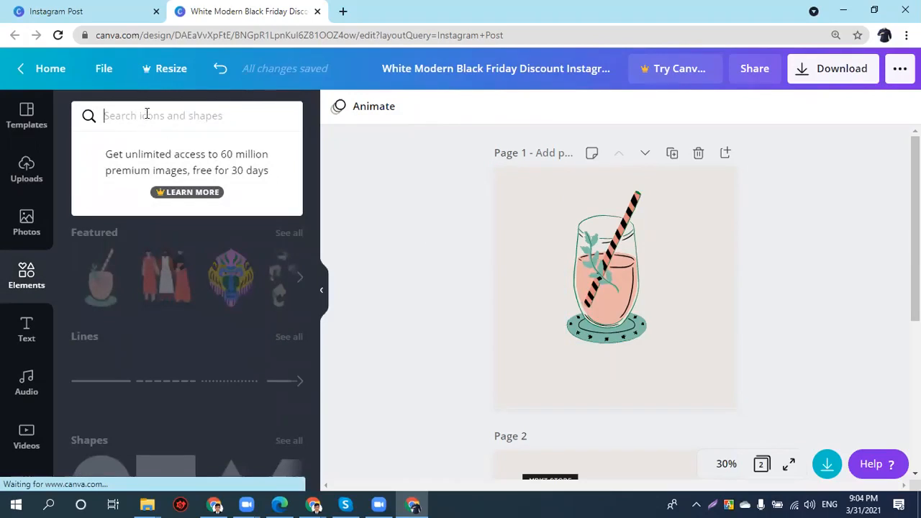
type("ti")
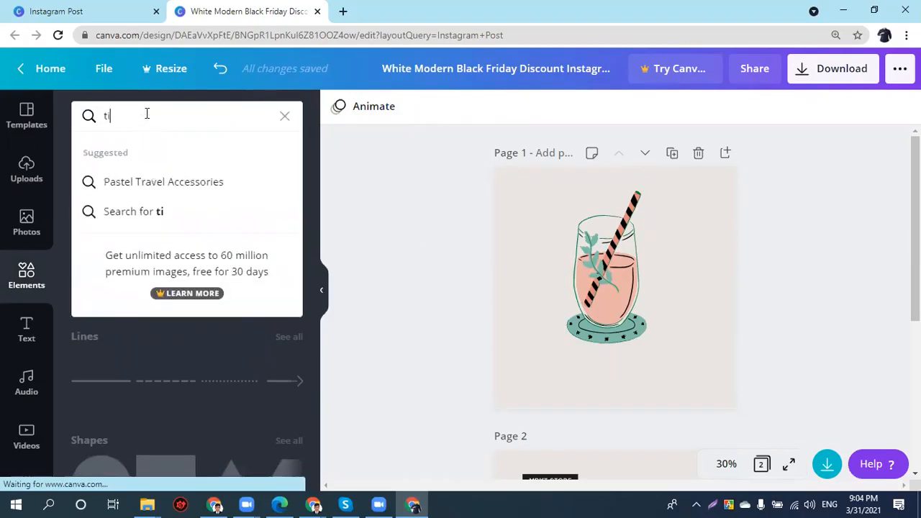
type("ger head")
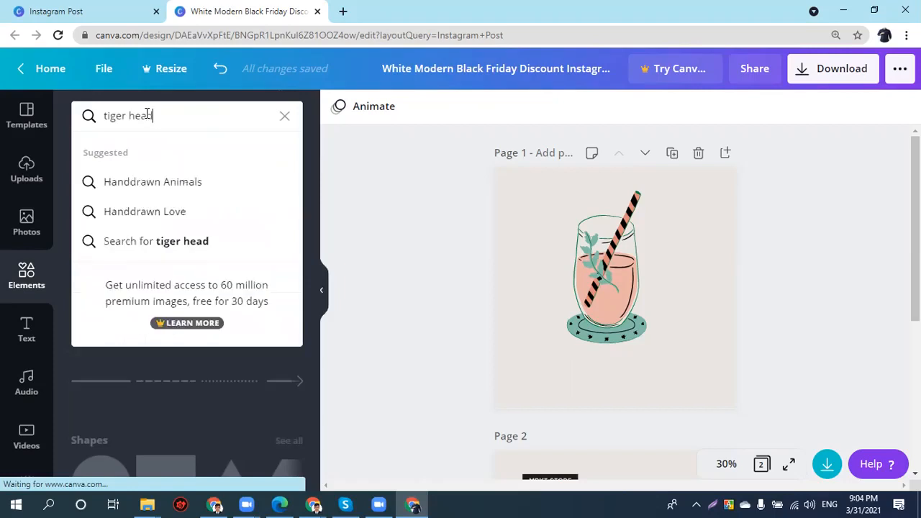
key("Return")
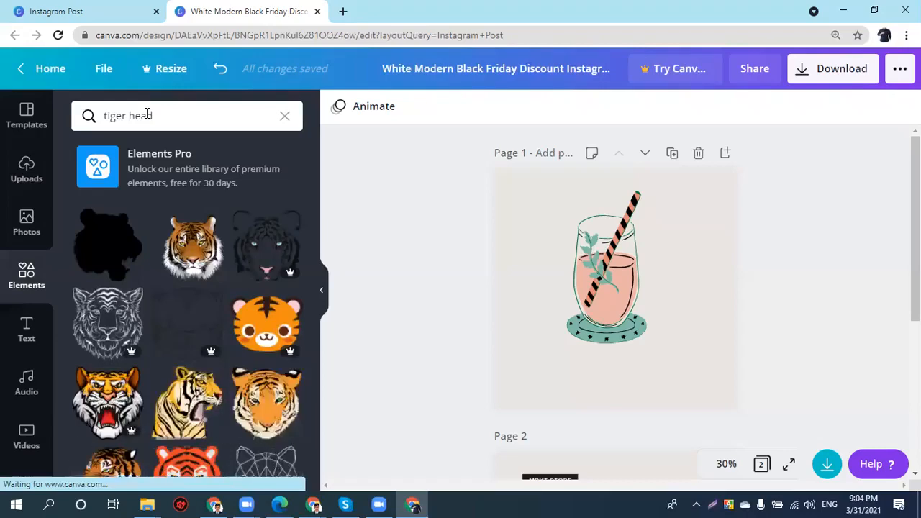
mouse_move(285, 271)
left_click(191, 244)
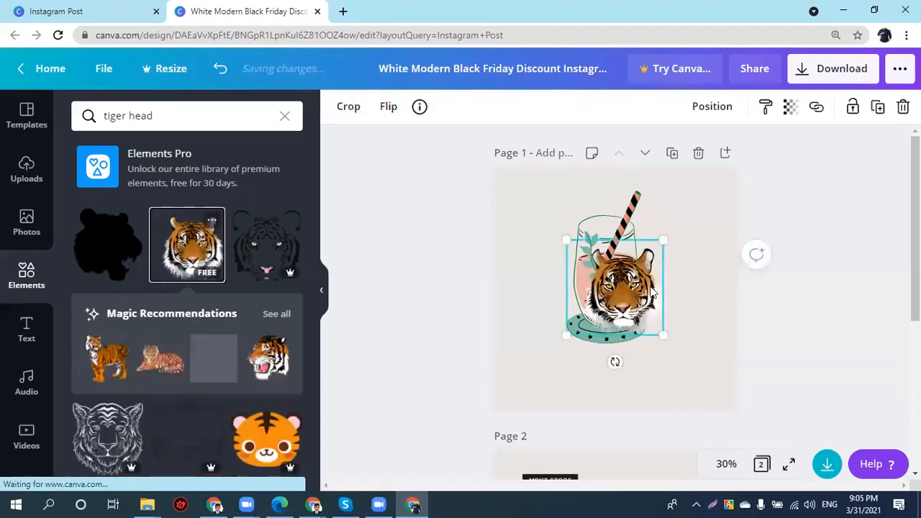
left_click_drag(650, 304, 691, 272)
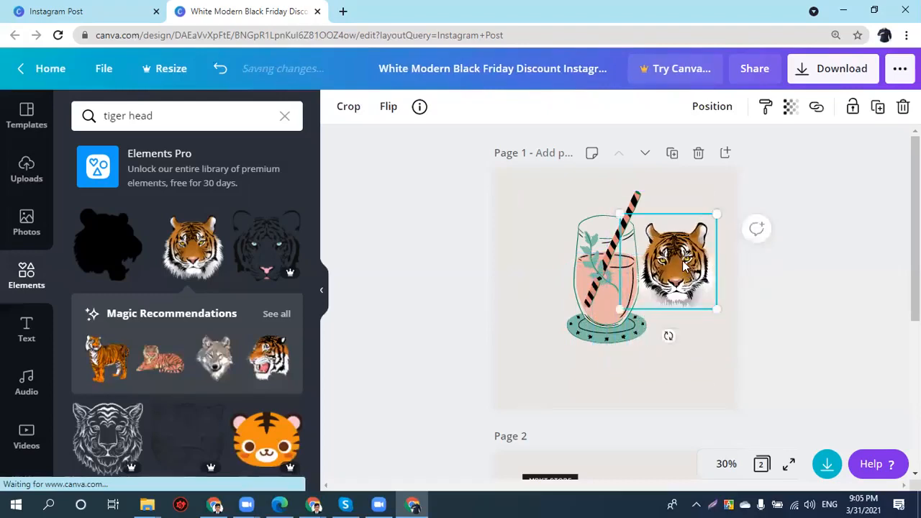
key("Delete")
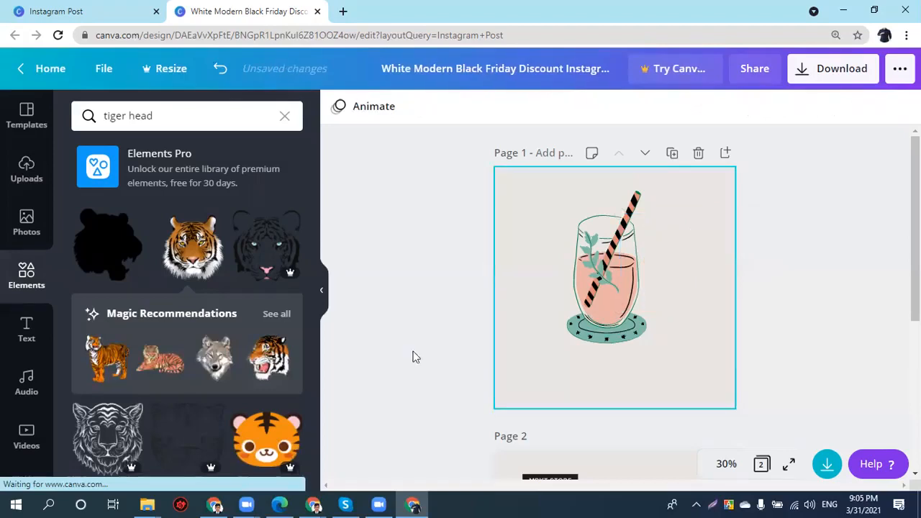
- Add the recommended standing tiger and move it to the page bottom below the glass
left_click(108, 360)
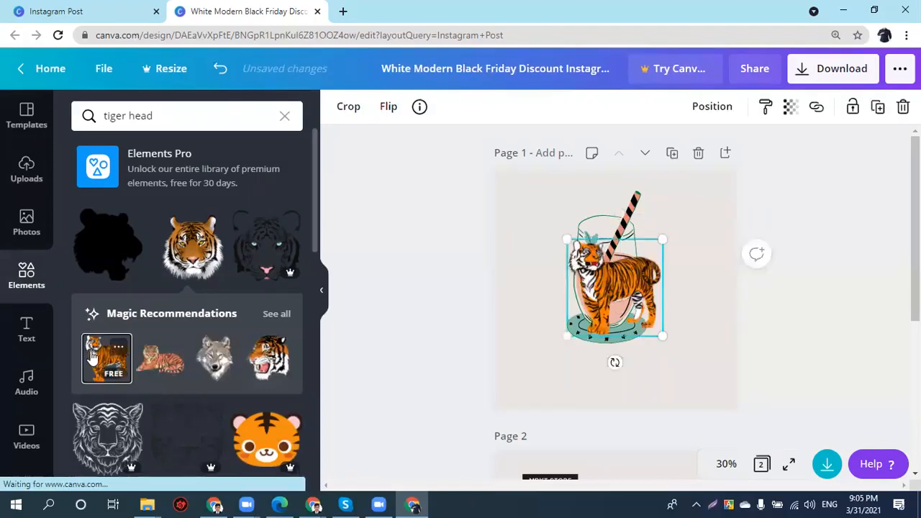
left_click_drag(618, 288, 624, 365)
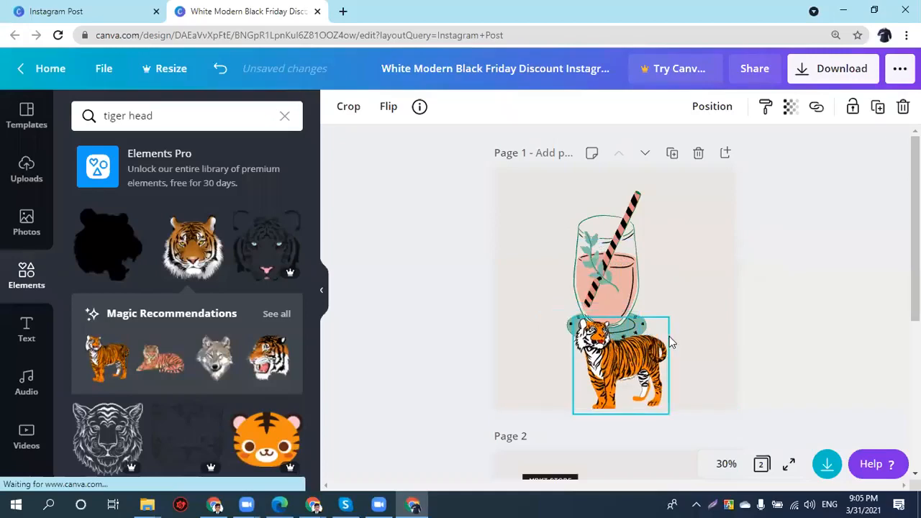
left_click(132, 116)
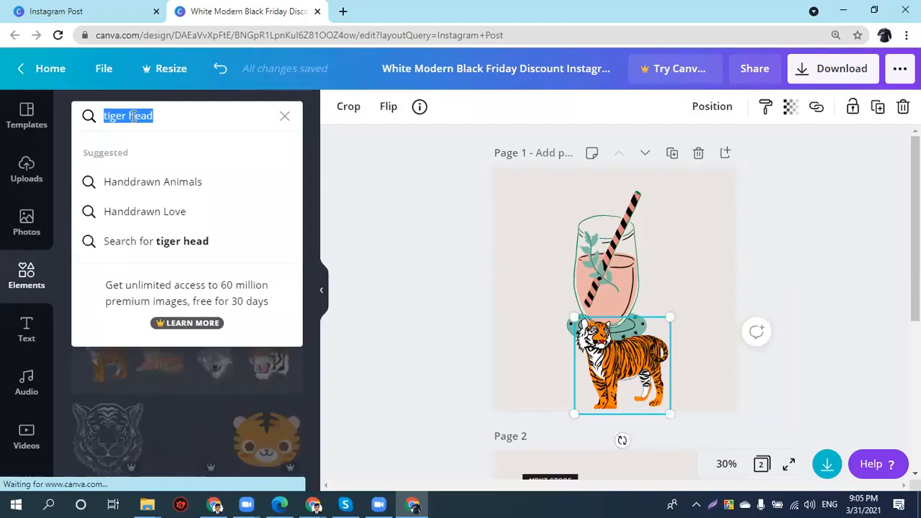
key("ctrl+w")
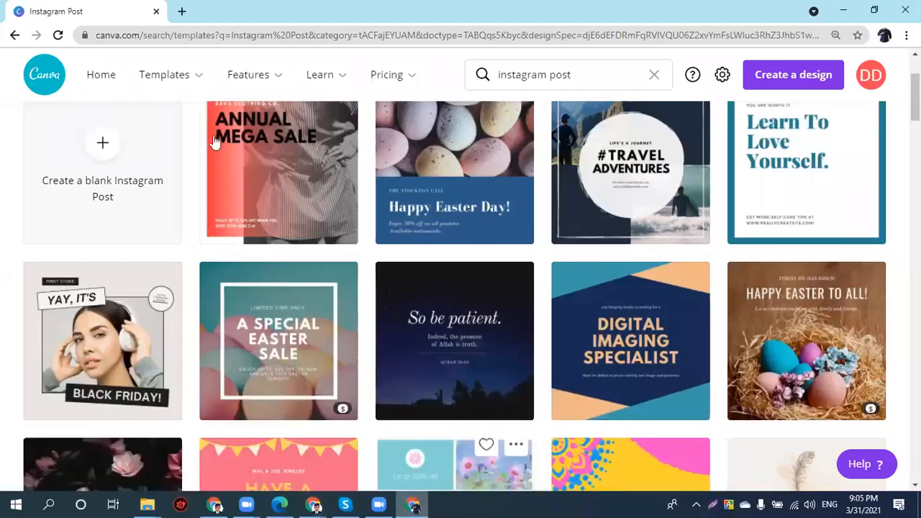
left_click(14, 35)
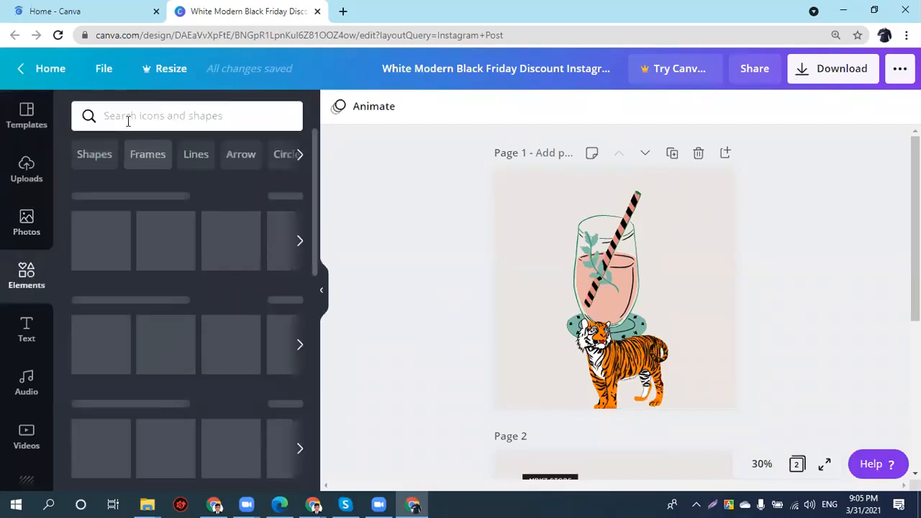
left_click(128, 121)
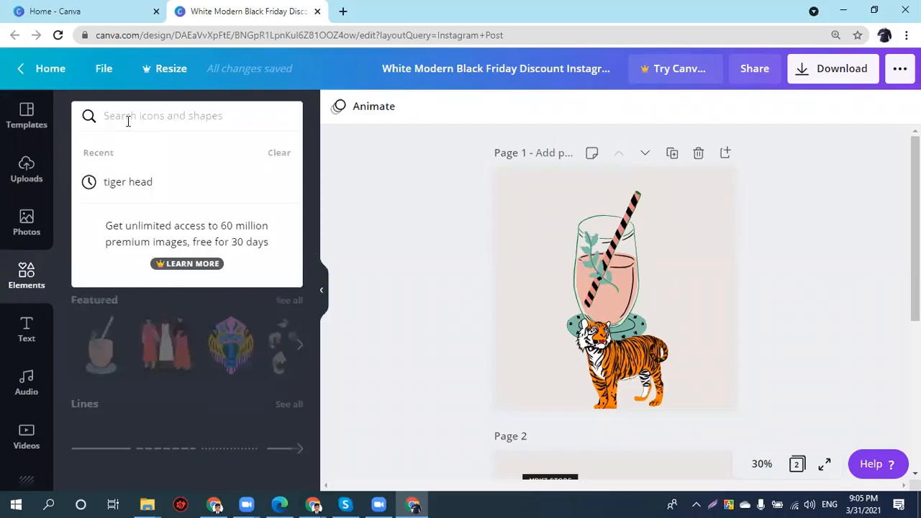
type("dot li")
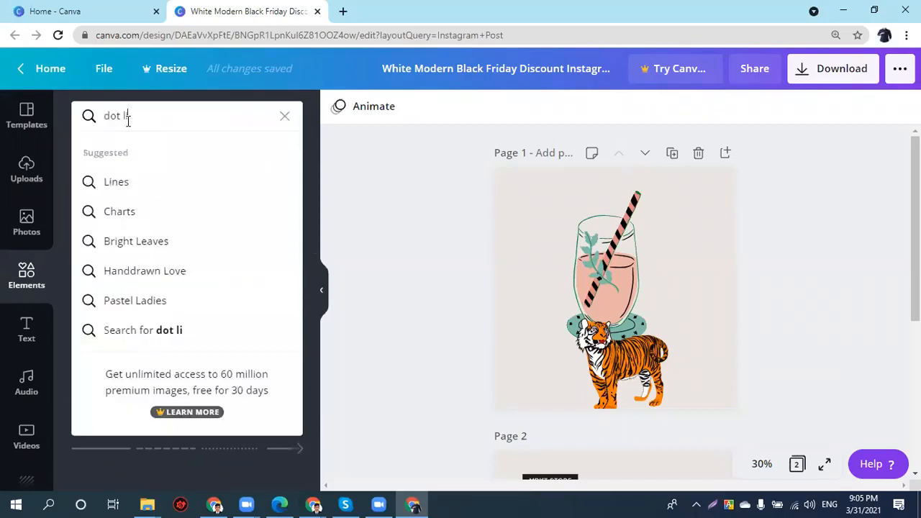
type("ne")
key("Return")
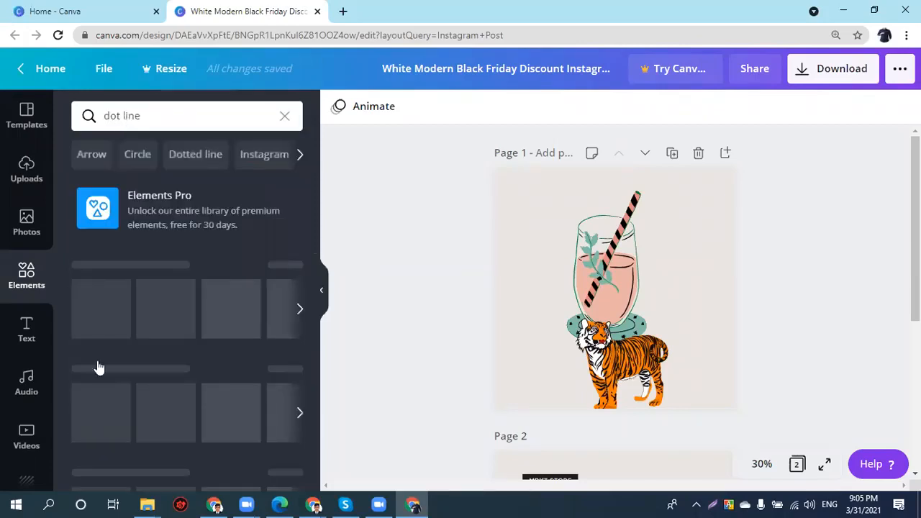
left_click(128, 113)
double_click(134, 113)
type("s")
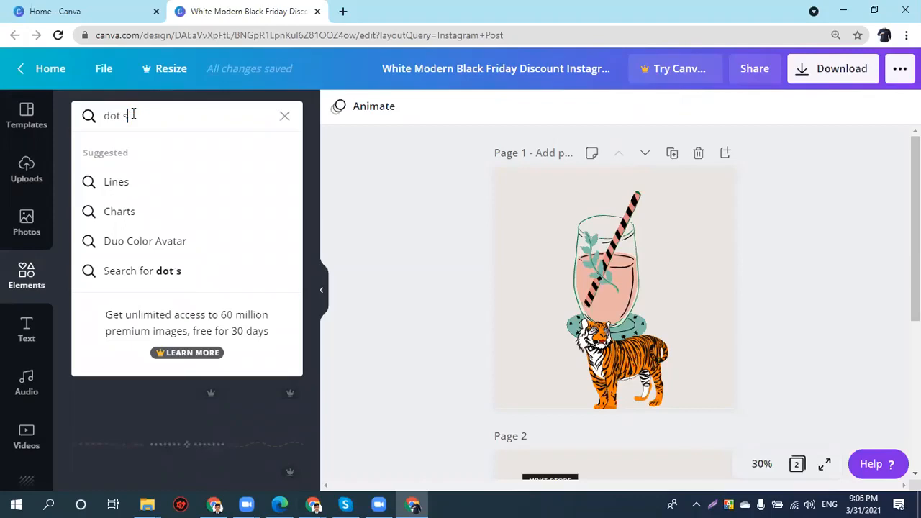
type("quare bo")
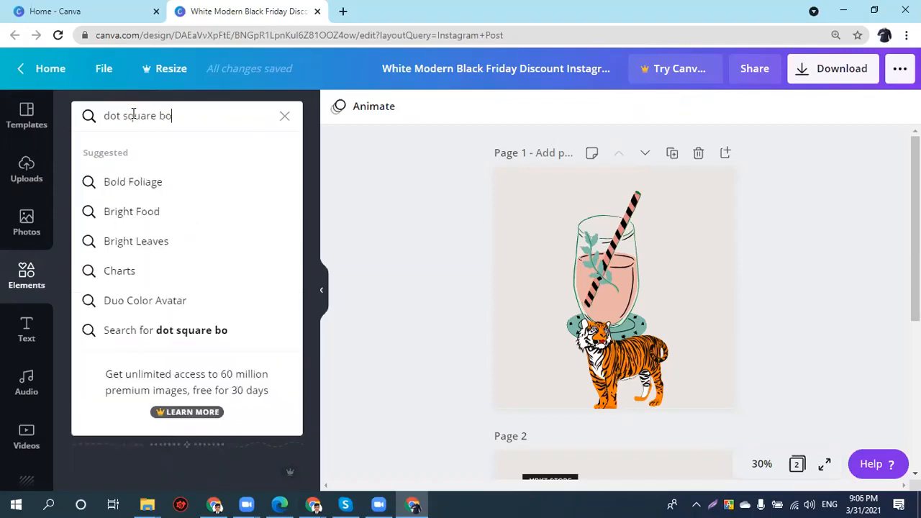
type("x")
key("Return")
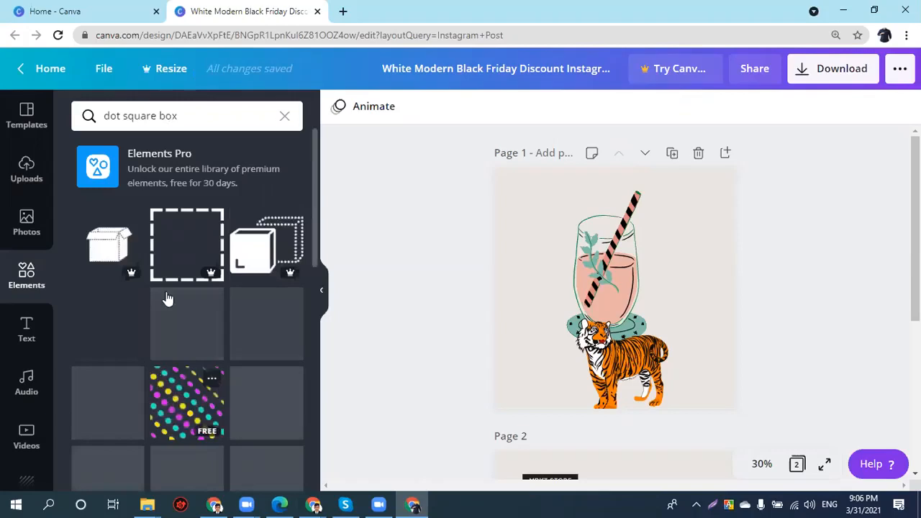
scroll(165, 300, "down", 2)
scroll(192, 235, "down", 1)
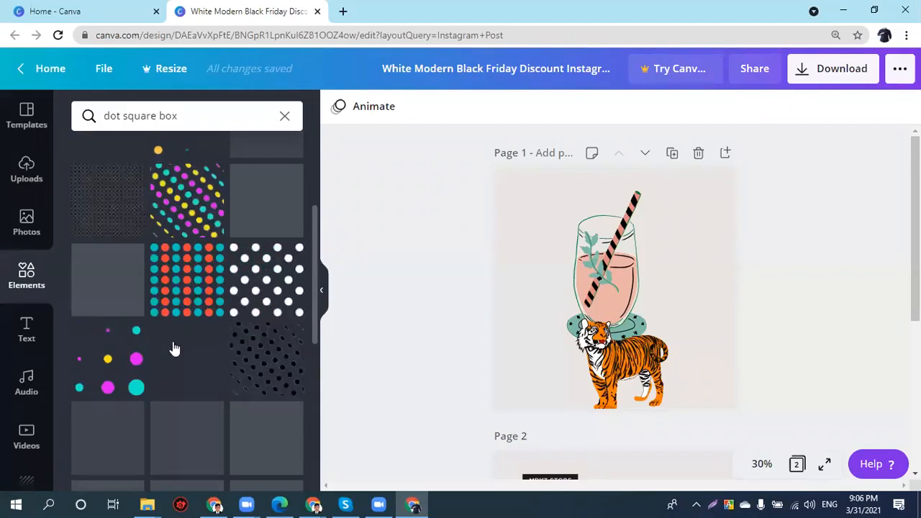
scroll(170, 345, "down", 3)
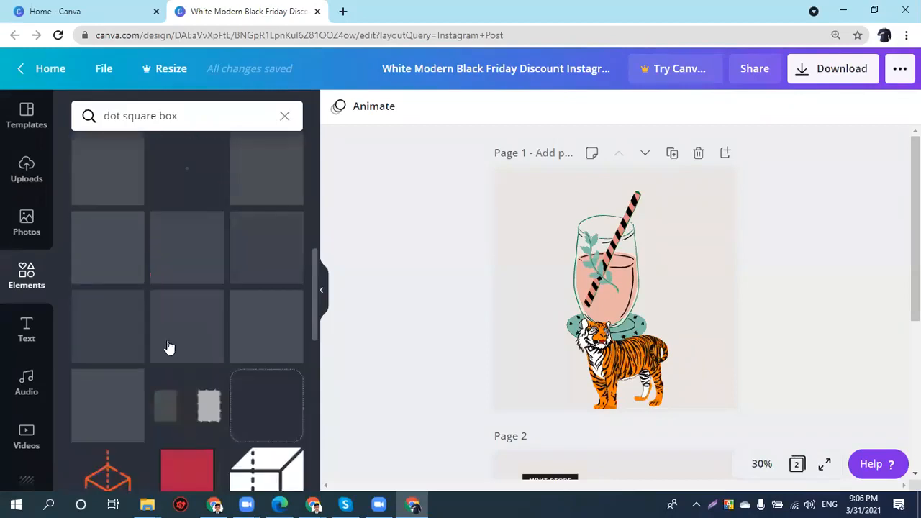
scroll(168, 348, "down", 4)
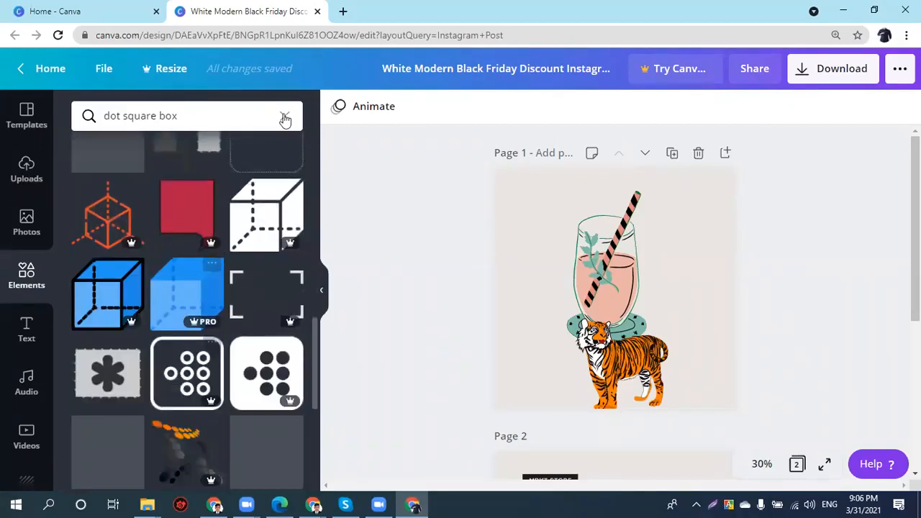
key("ctrl+a")
key("BackSpace")
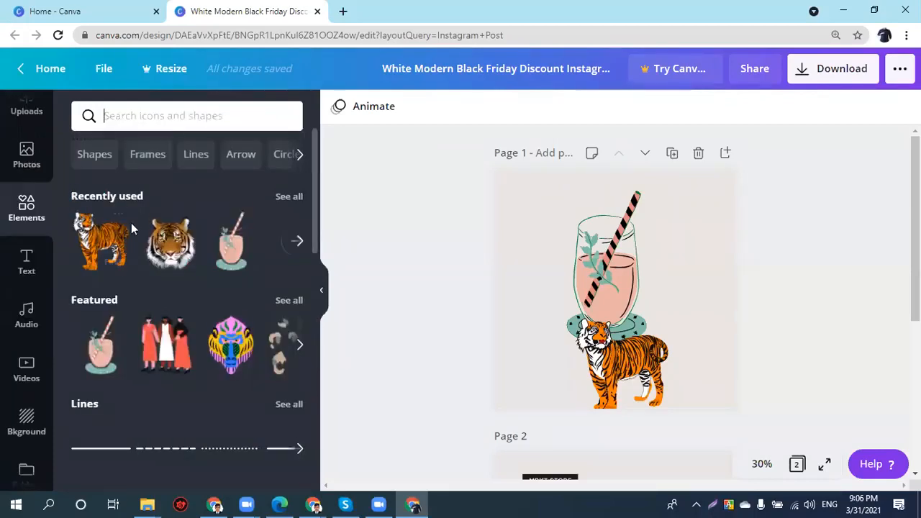
- Browse the Lines element results, then clear the search
scroll(131, 222, "down", 1)
scroll(85, 272, "down", 2)
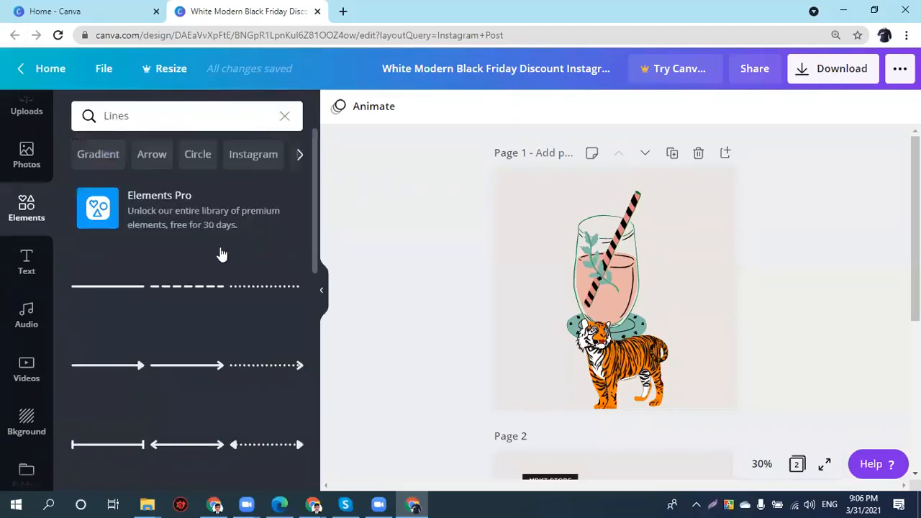
scroll(221, 255, "down", 2)
scroll(222, 255, "down", 2)
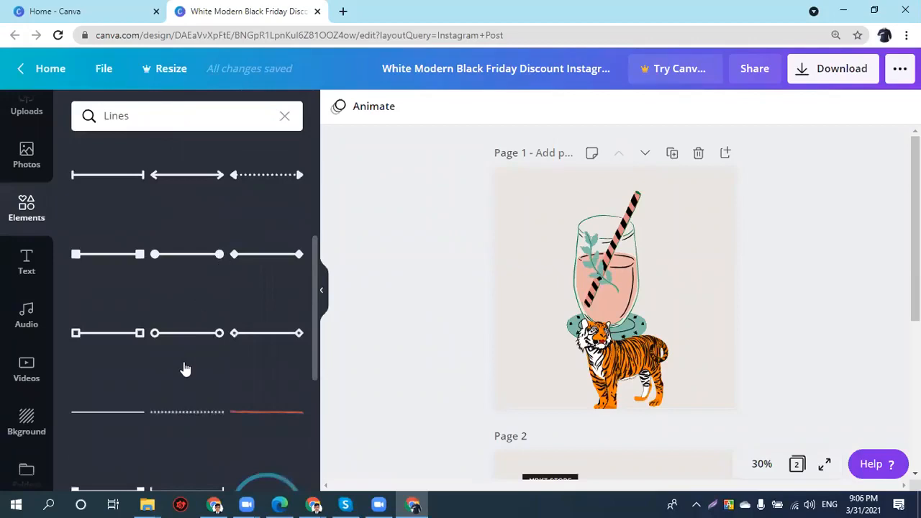
scroll(183, 370, "down", 2)
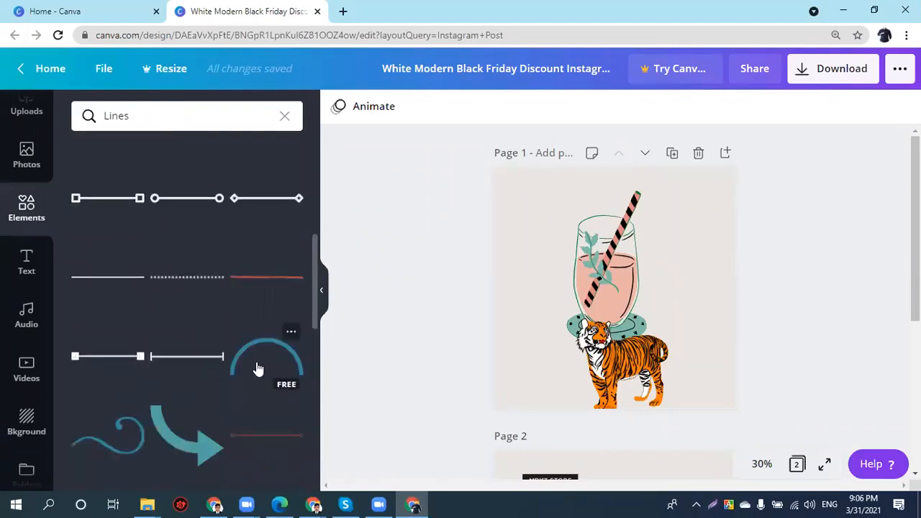
scroll(255, 372, "down", 2)
scroll(250, 374, "down", 4)
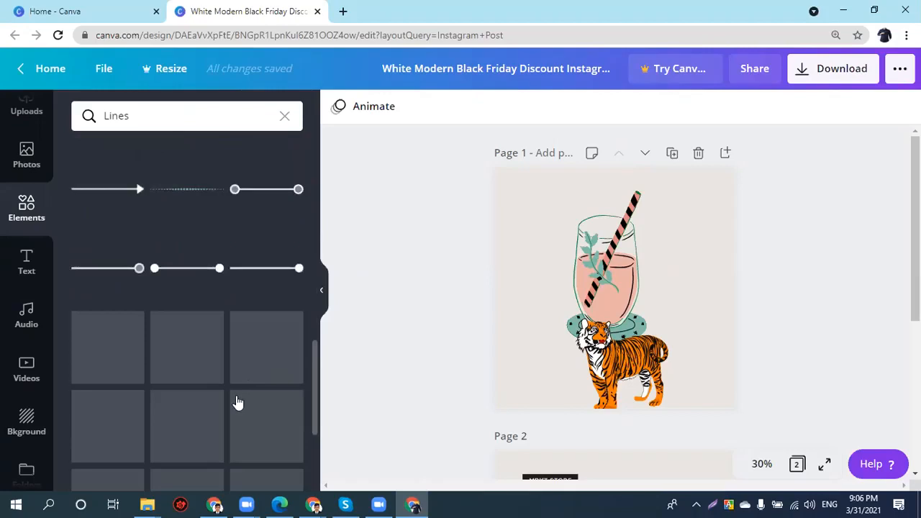
scroll(237, 405, "down", 2)
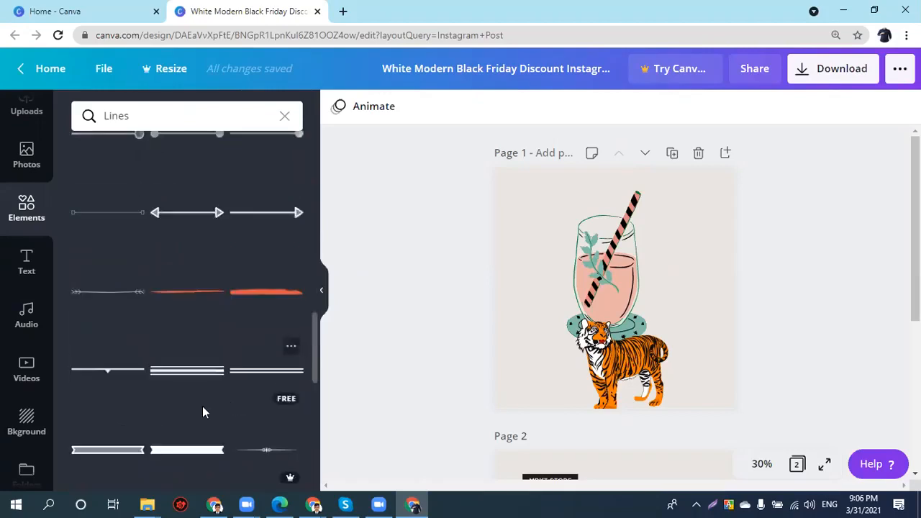
scroll(202, 412, "down", 1)
scroll(292, 130, "down", 3)
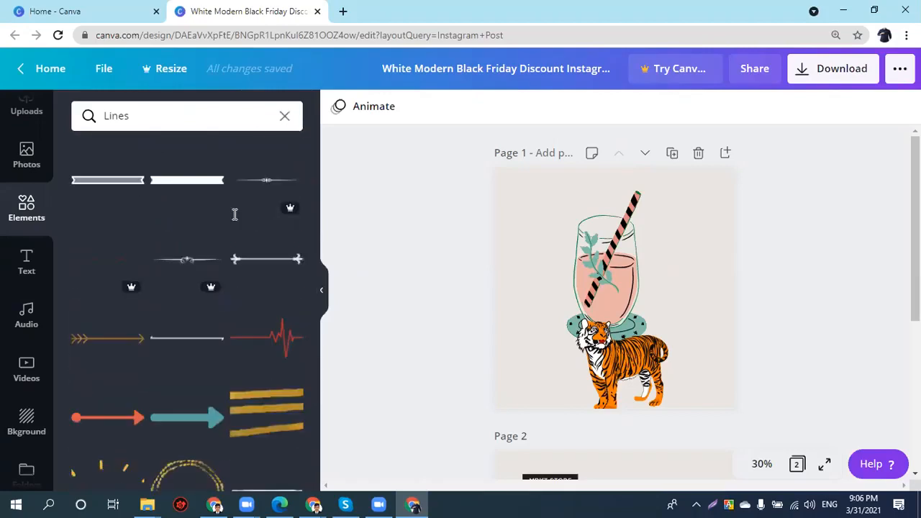
left_click(285, 116)
- Show all Shapes and scroll through the circles, squares, triangles, hexagons and hearts
scroll(203, 269, "down", 2)
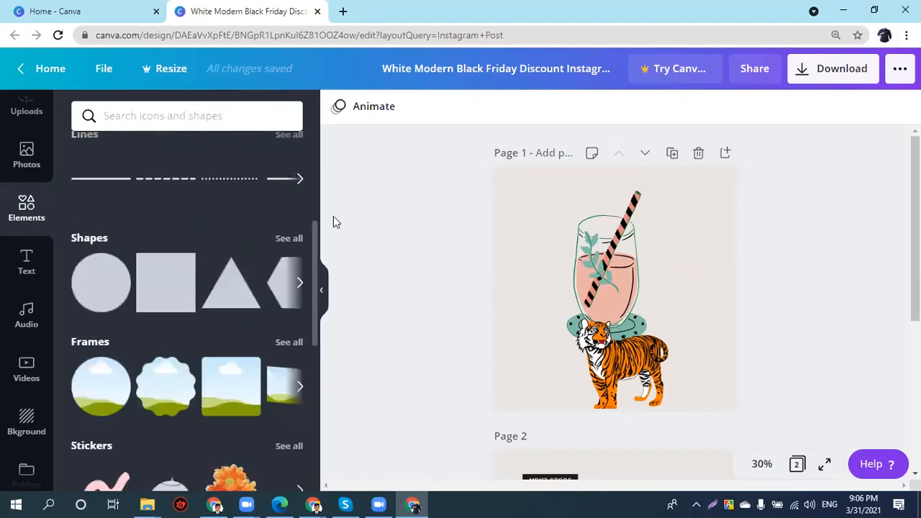
scroll(295, 182, "down", 1)
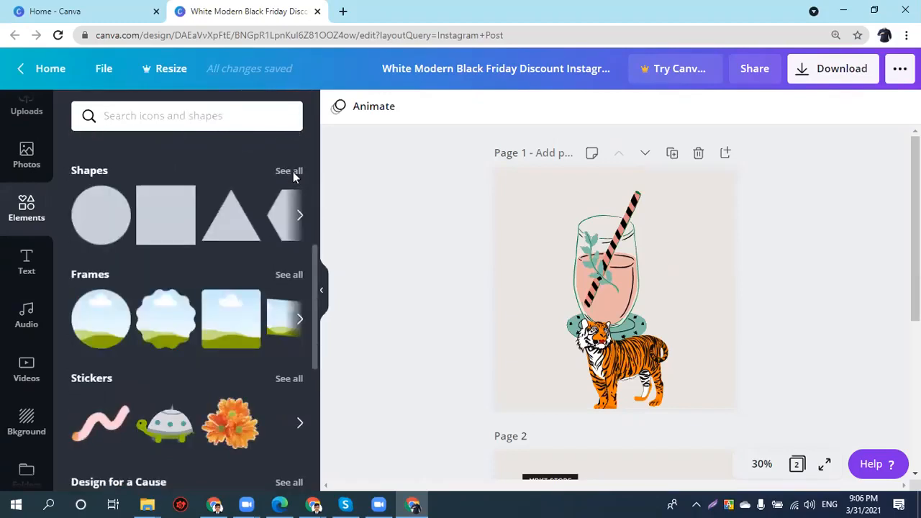
left_click(292, 172)
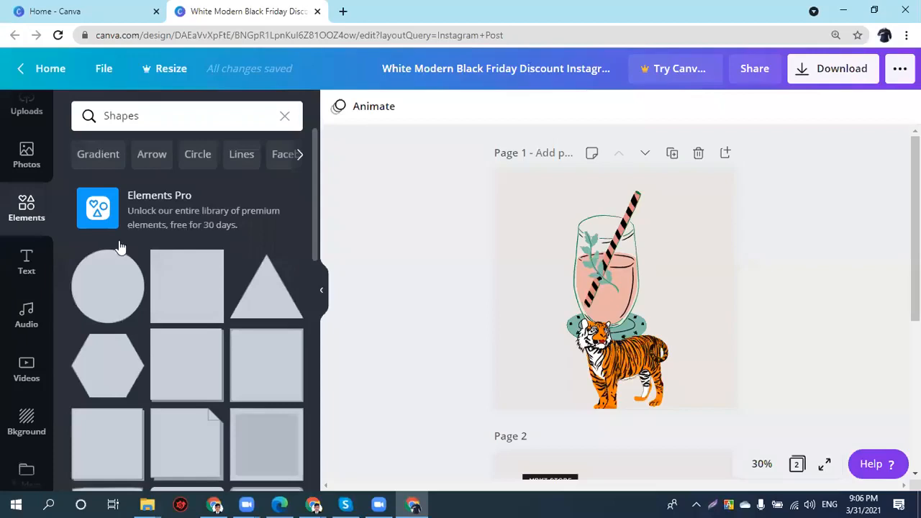
scroll(115, 208, "down", 3)
scroll(161, 226, "up", 2)
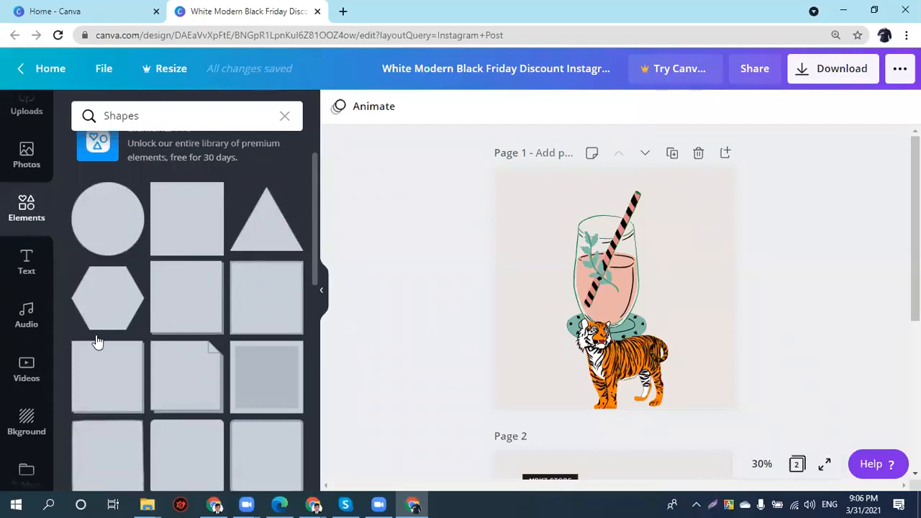
scroll(98, 341, "down", 3)
scroll(83, 349, "down", 3)
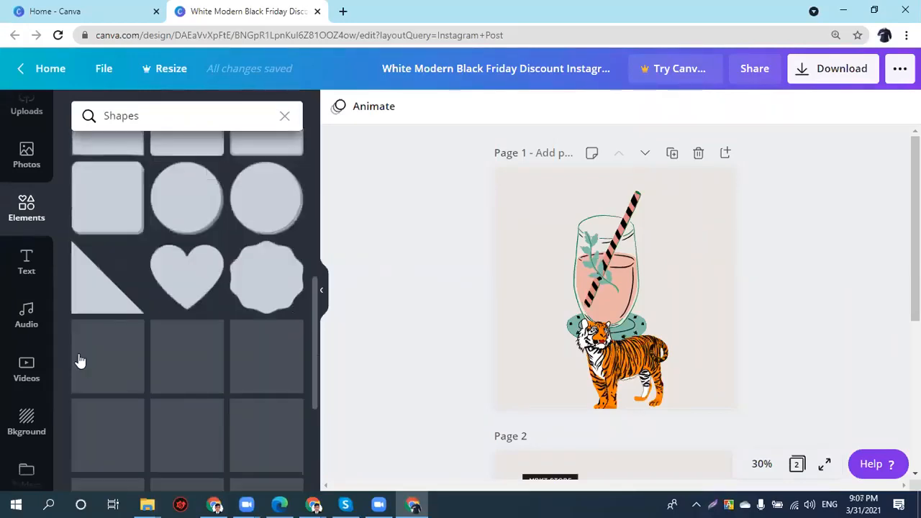
- Add a circle outline, enlarge it around the drink glass and tiger, and make it black
left_click(125, 381)
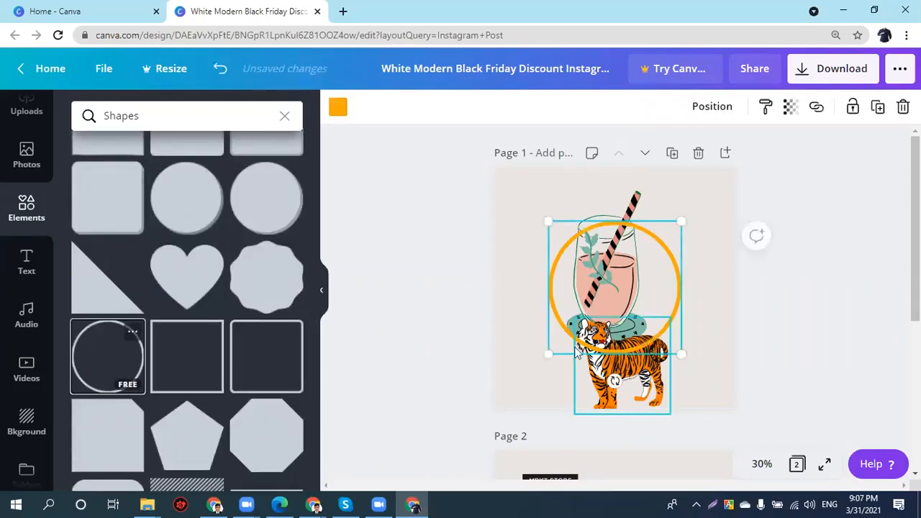
left_click_drag(534, 425, 530, 446)
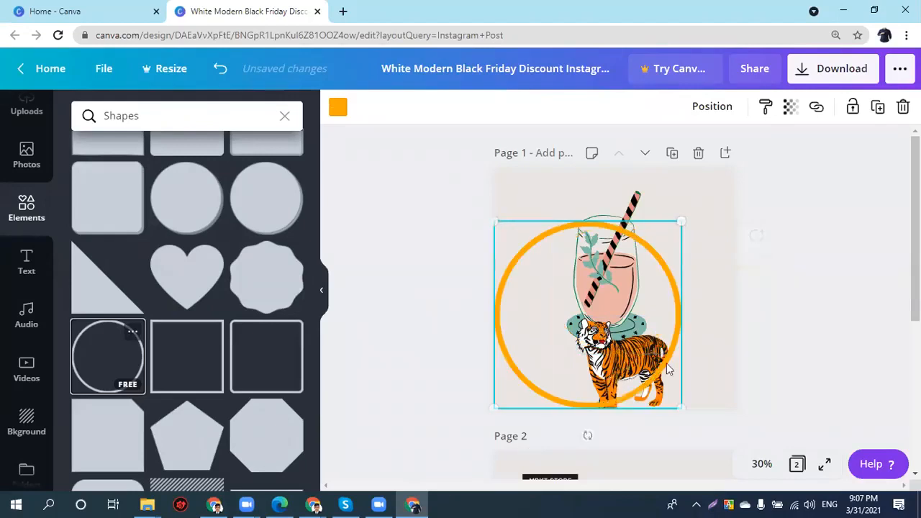
left_click_drag(668, 368, 672, 374)
left_click_drag(686, 227, 737, 176)
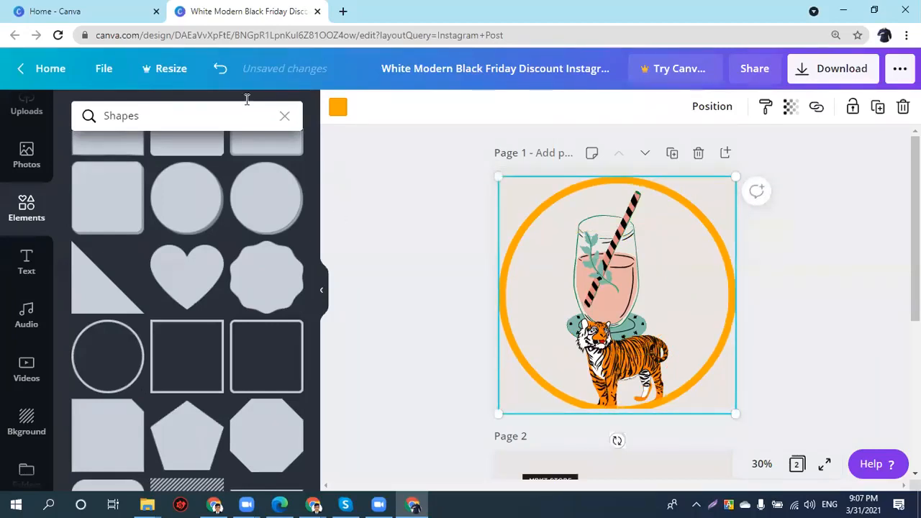
left_click(337, 109)
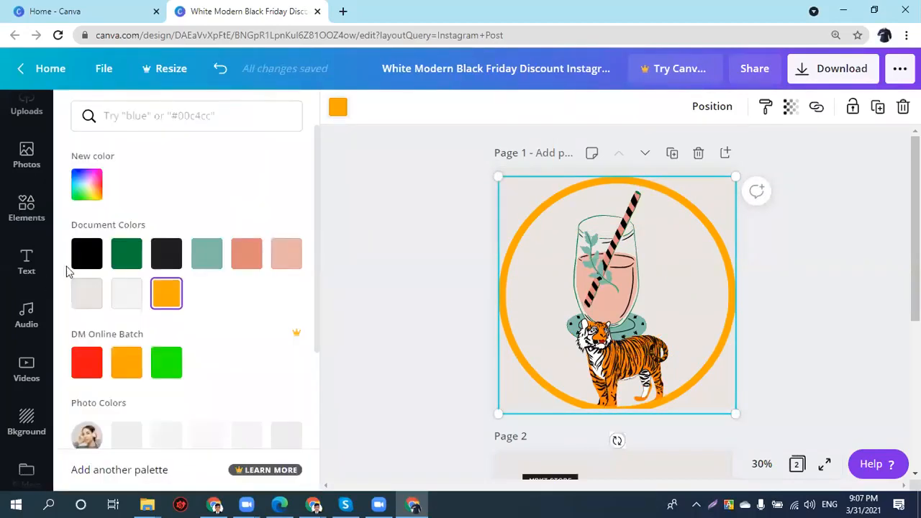
left_click(85, 254)
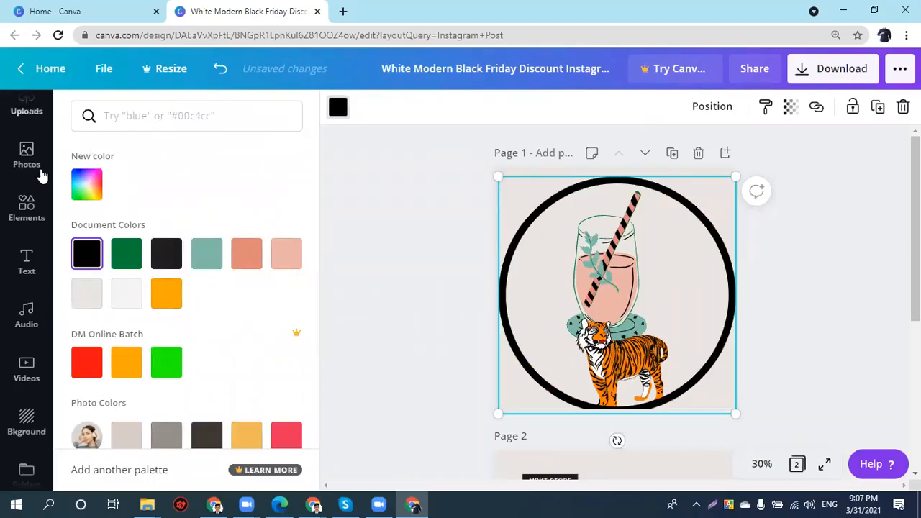
left_click(32, 210)
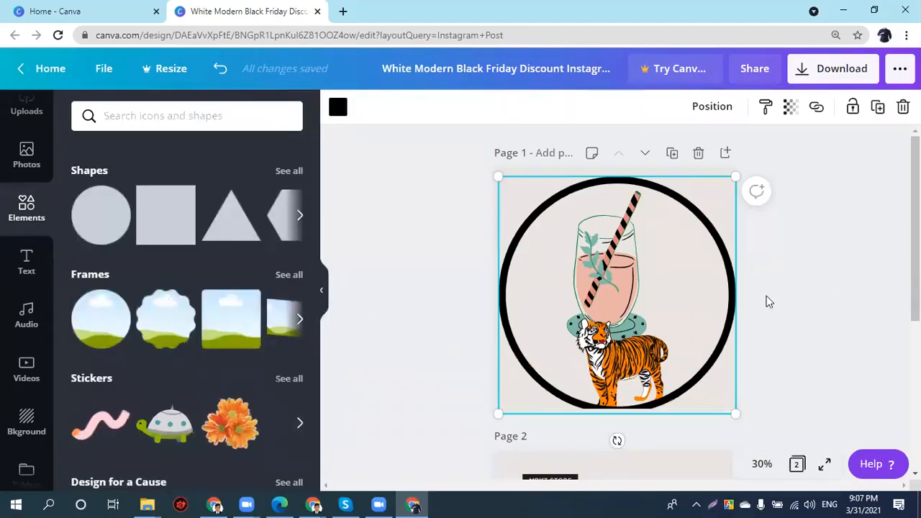
key("ctrl+a")
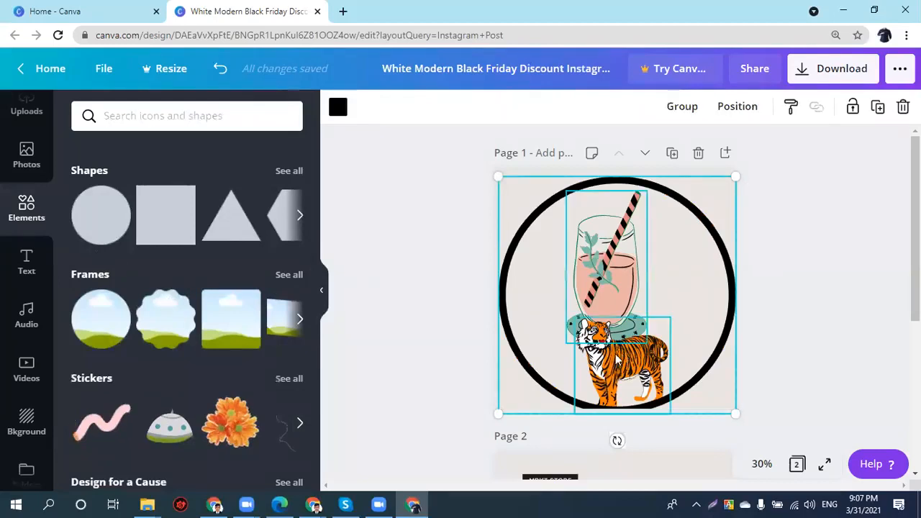
- Delete page 1's contents and add an enlarged circular frame holding the headphone photo
key("Delete")
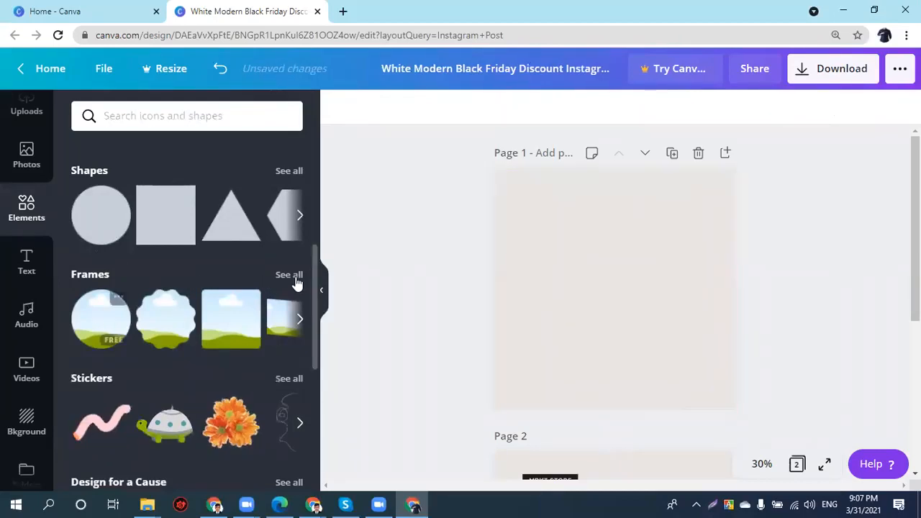
left_click(287, 277)
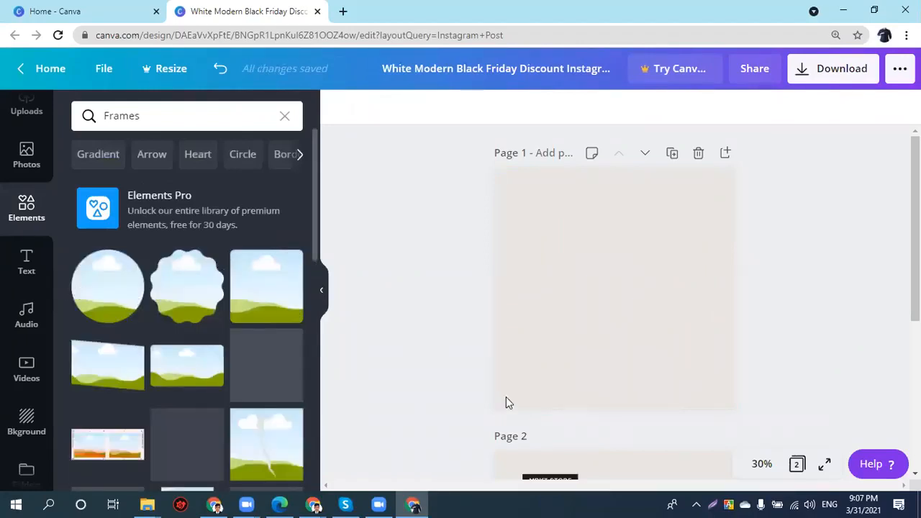
left_click(108, 286)
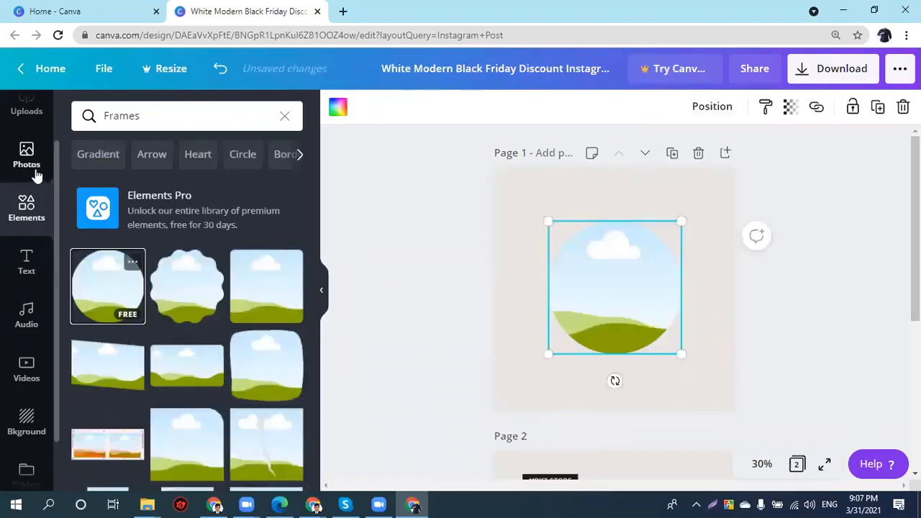
left_click(34, 173)
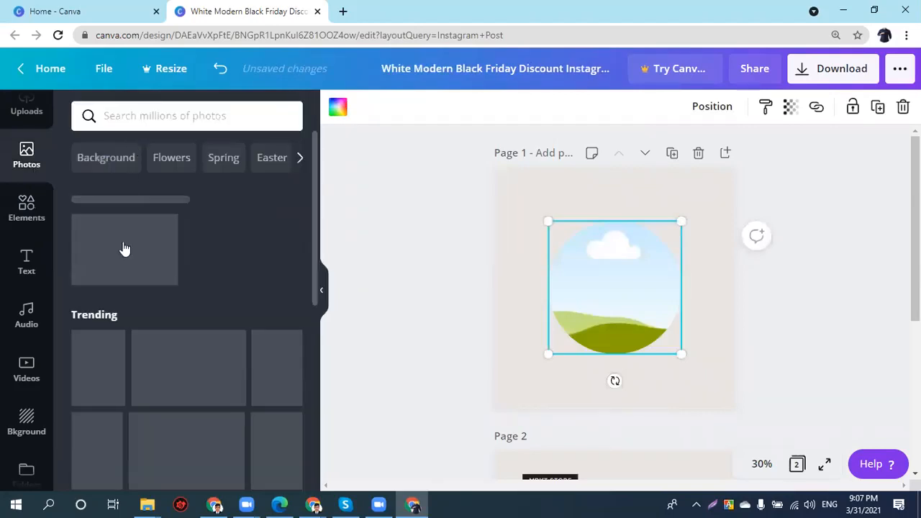
left_click_drag(595, 287, 595, 288)
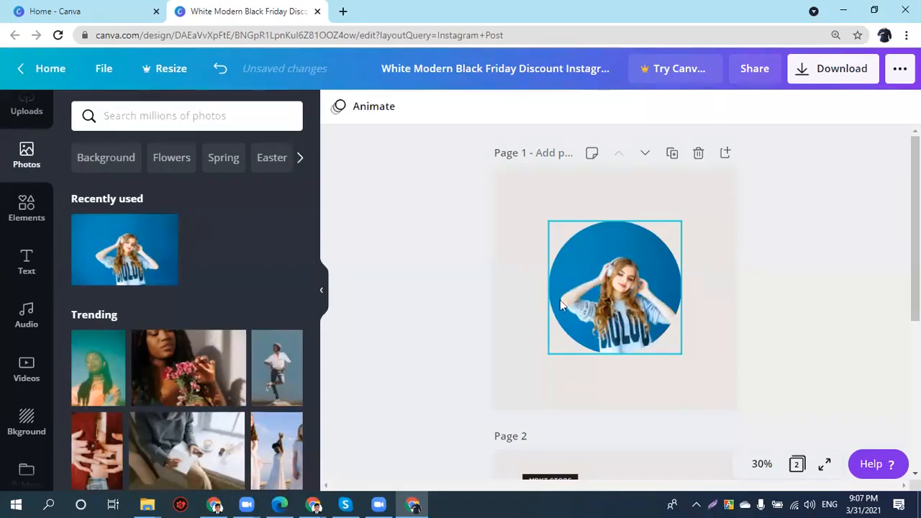
left_click_drag(576, 314, 545, 293)
left_click_drag(652, 333, 681, 380)
mouse_move(651, 352)
left_mouse_down()
mouse_move(637, 333)
mouse_move(642, 343)
left_mouse_up()
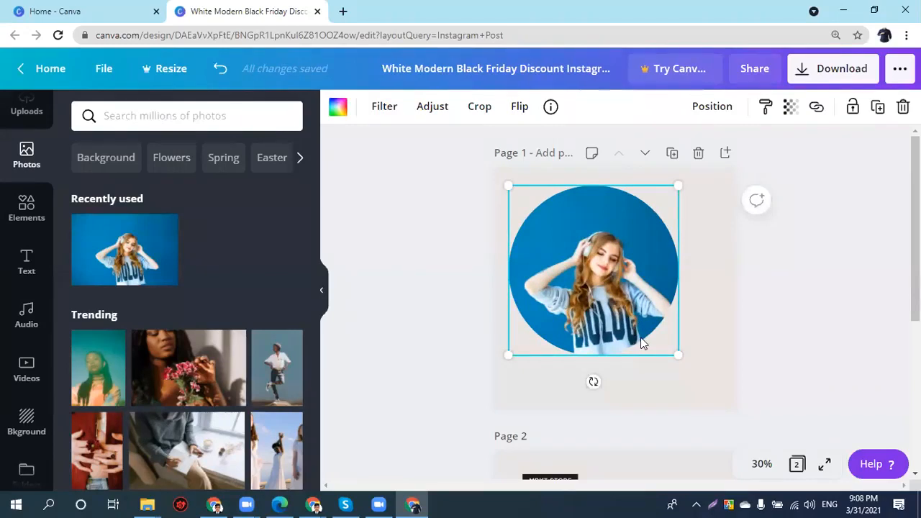
- Zoom the editor view out and bring up the zoom level choices
left_click(24, 216)
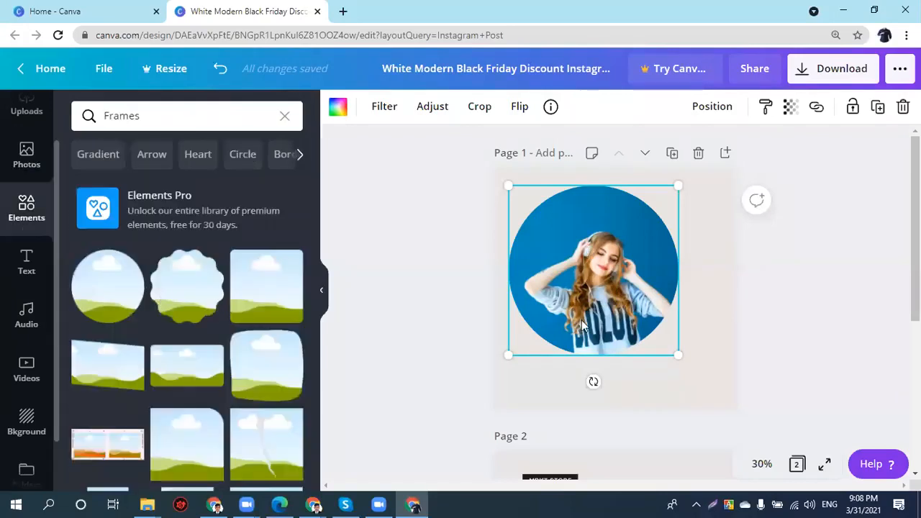
key("ctrl+minus")
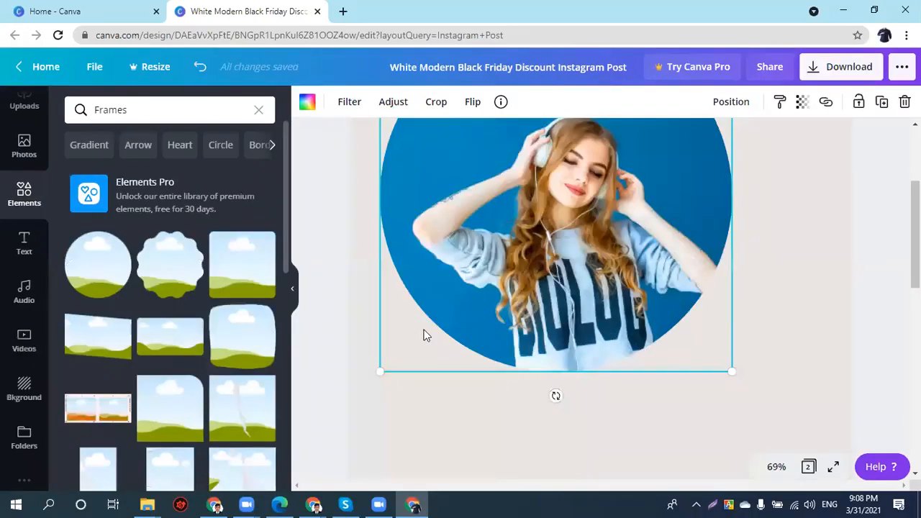
scroll(422, 328, "up", 1)
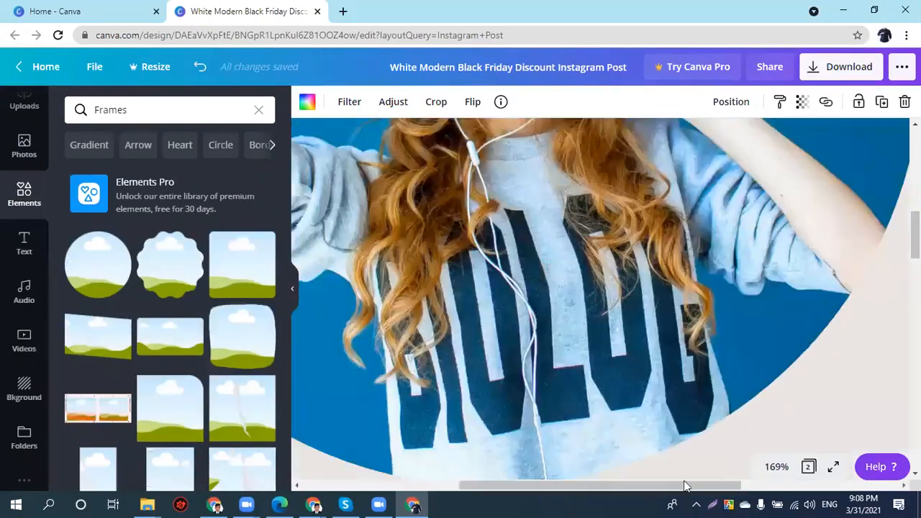
scroll(712, 481, "down", 1)
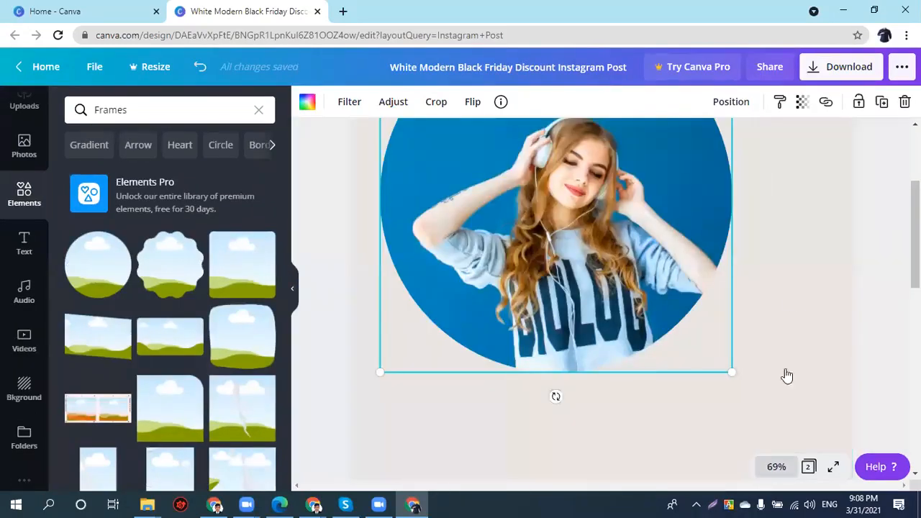
left_click(777, 466)
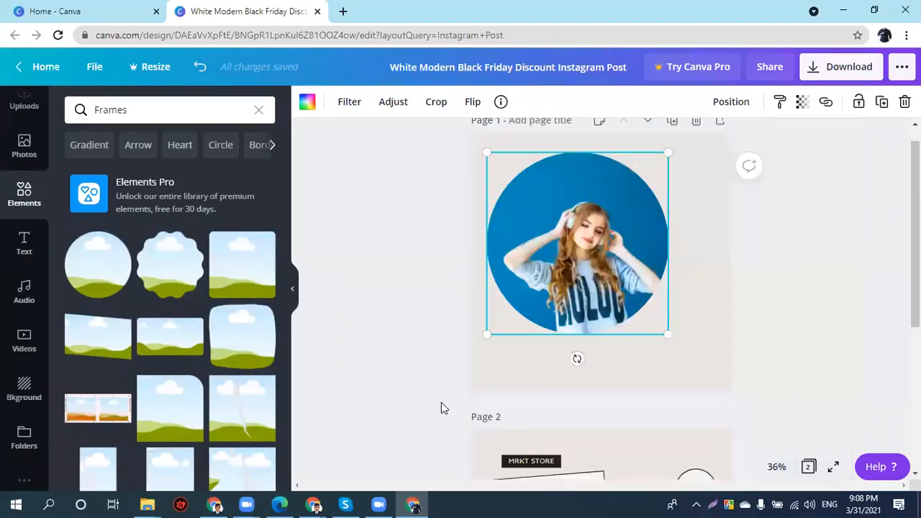
scroll(501, 423, "down", 3)
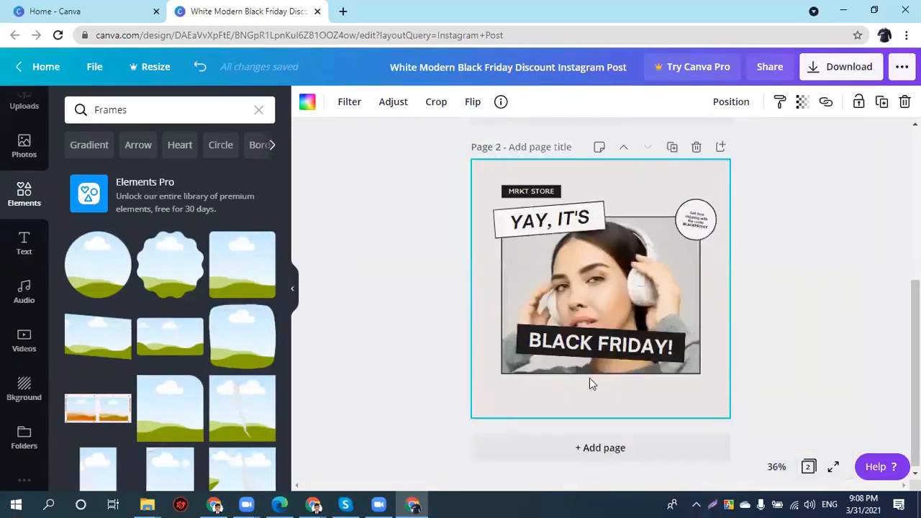
- Add a third page with a phone-shaped frame filled with the blue-background headphone photo
left_click(587, 448)
scroll(167, 358, "down", 2)
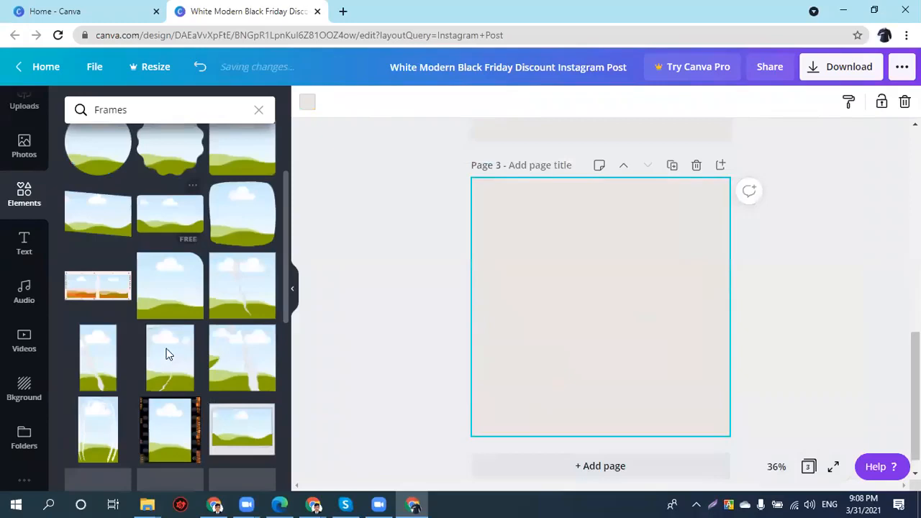
scroll(166, 354, "down", 4)
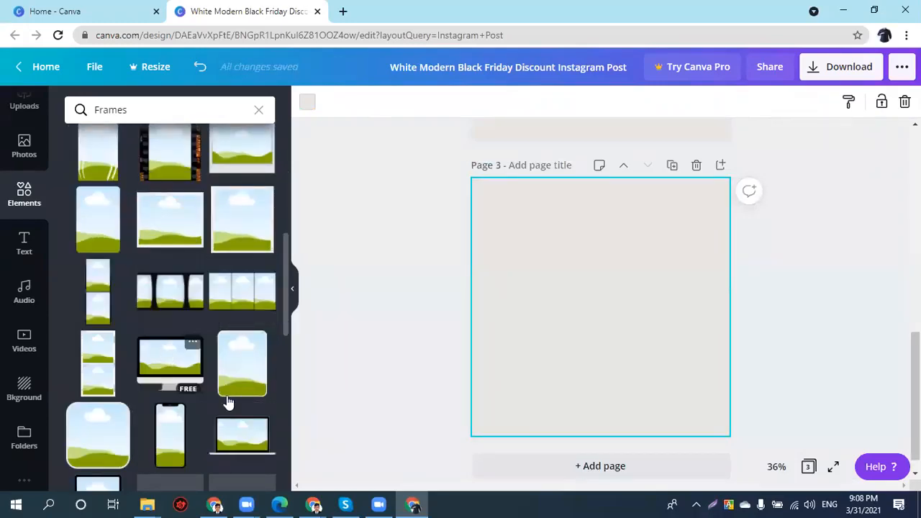
left_click(178, 435)
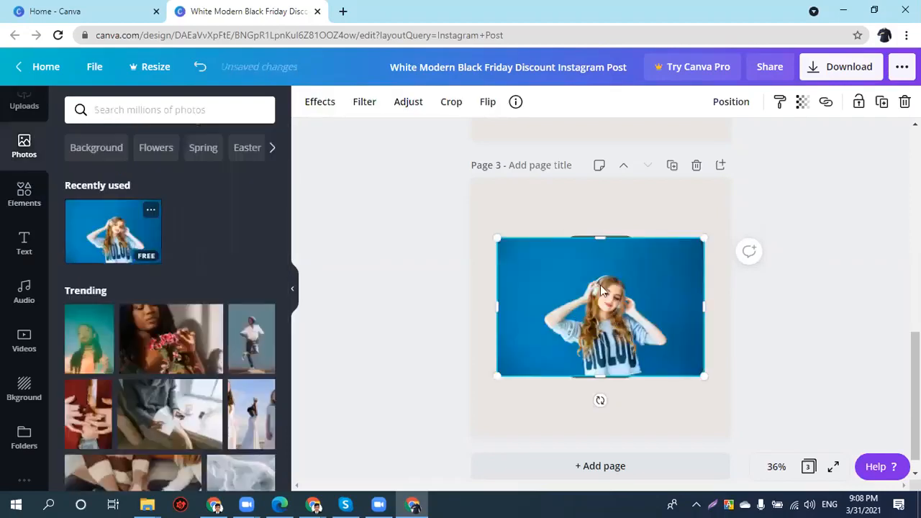
left_click_drag(600, 288, 612, 272)
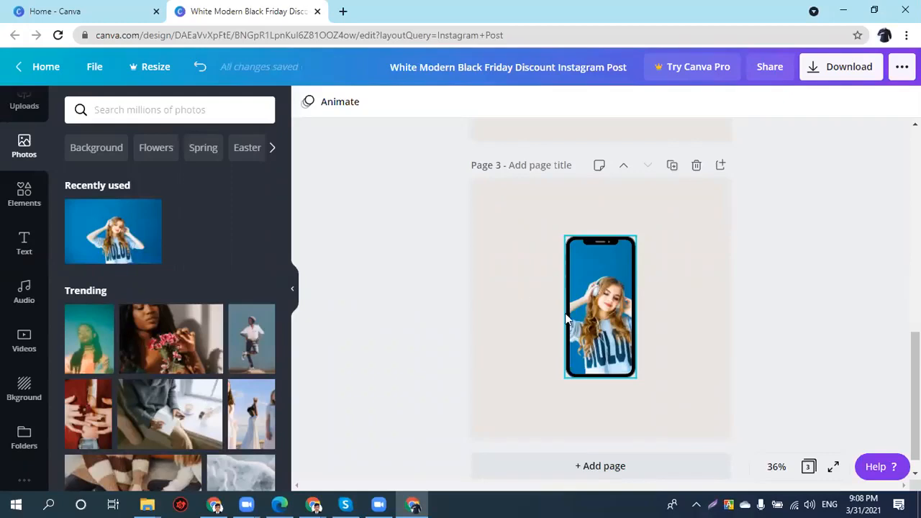
mouse_move(604, 300)
left_mouse_down()
mouse_move(574, 274)
mouse_move(596, 312)
left_mouse_up()
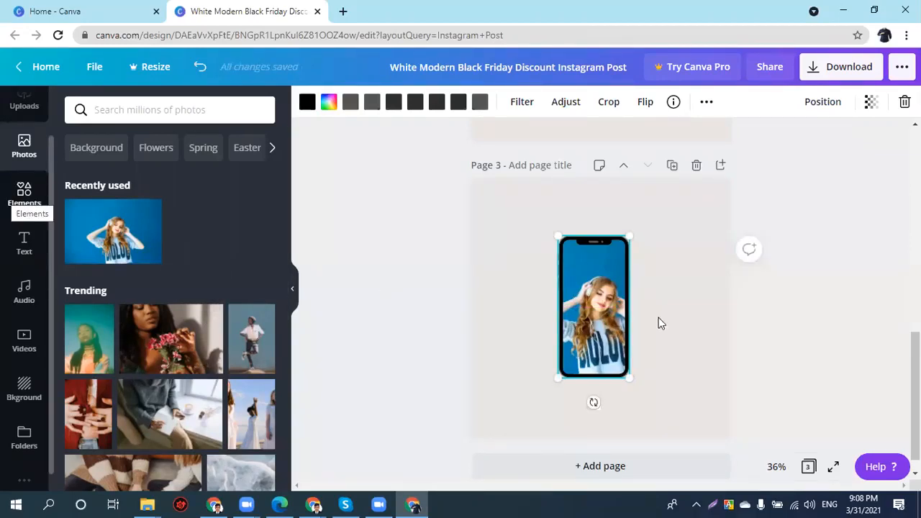
left_click(24, 193)
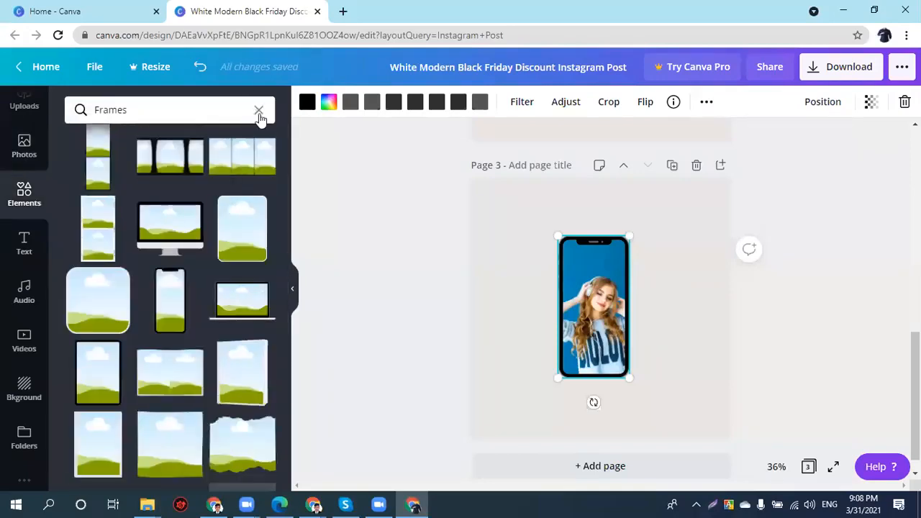
- Clear the Frames search and scroll the Elements panel down toward Charts
left_click(259, 113)
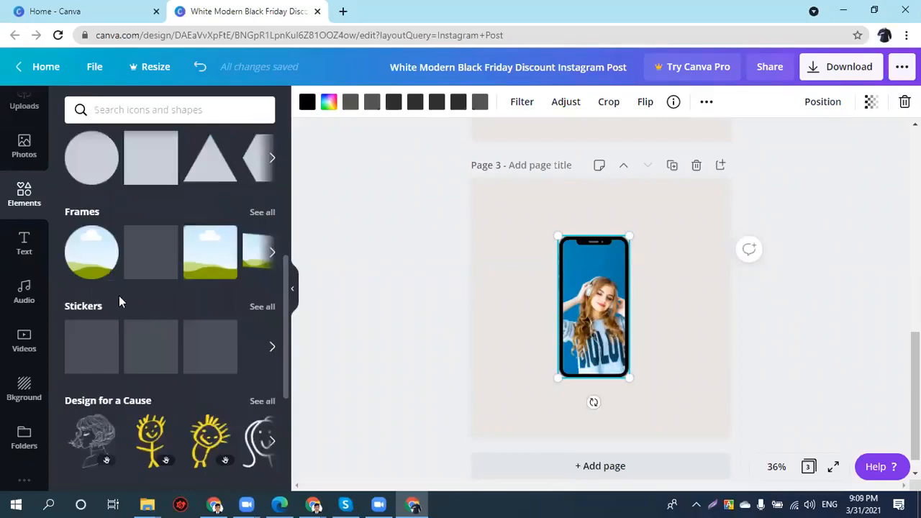
scroll(119, 302, "down", 1)
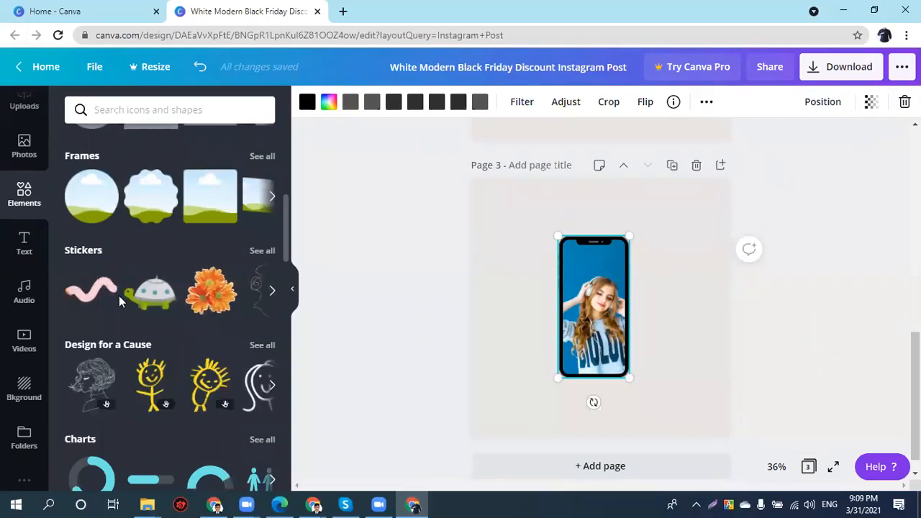
scroll(164, 223, "down", 1)
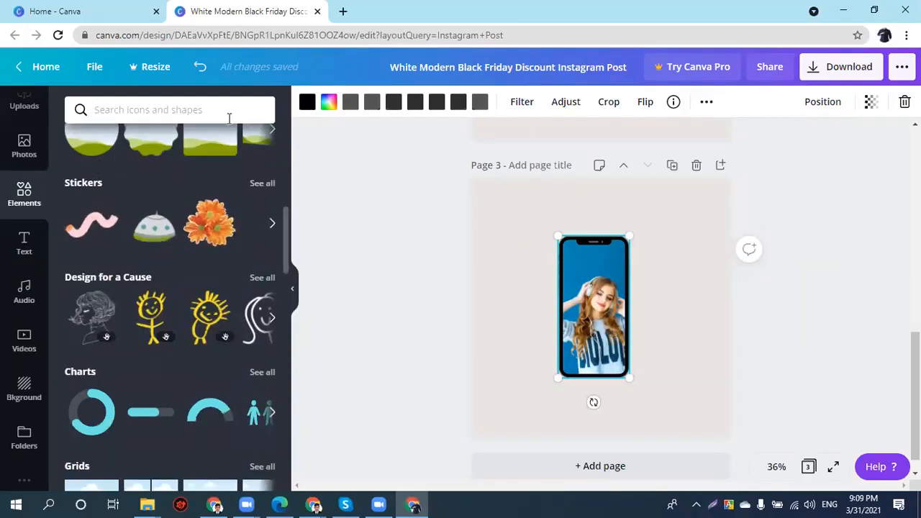
left_click(257, 103)
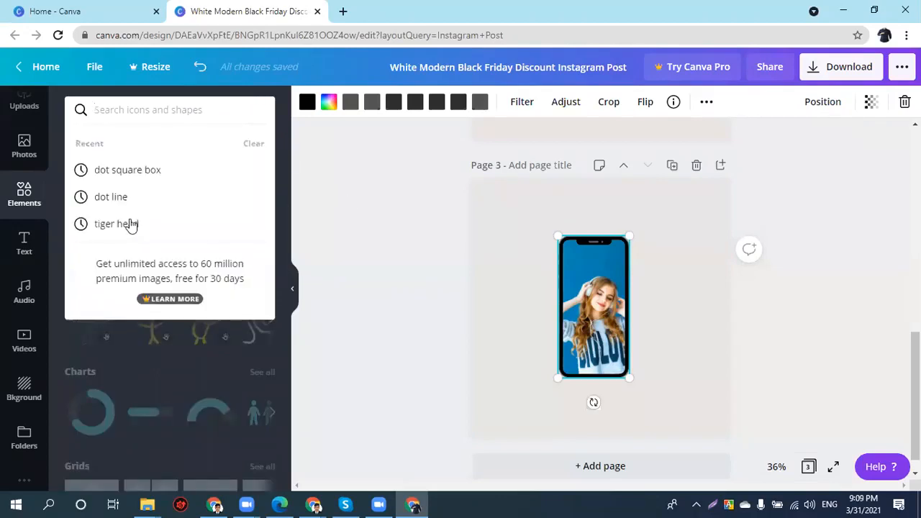
key("Escape")
scroll(129, 225, "up", 2)
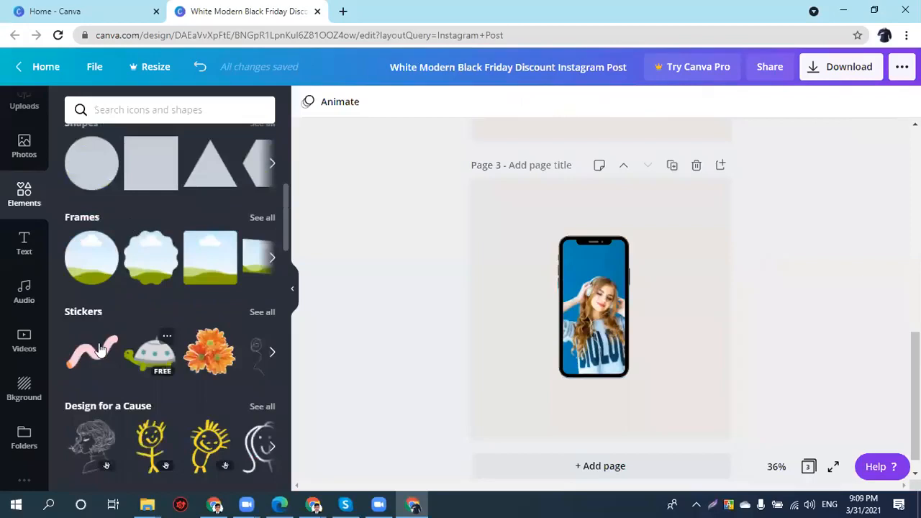
scroll(155, 319, "down", 2)
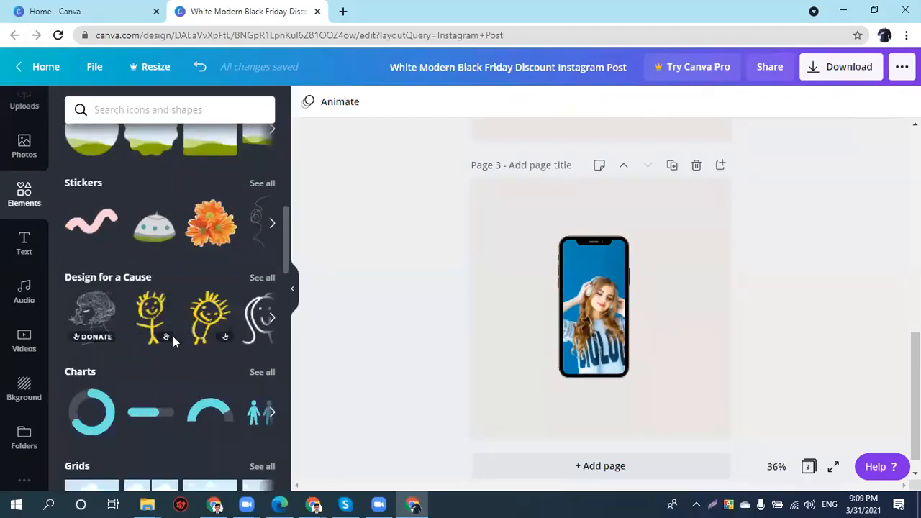
scroll(94, 370, "down", 1)
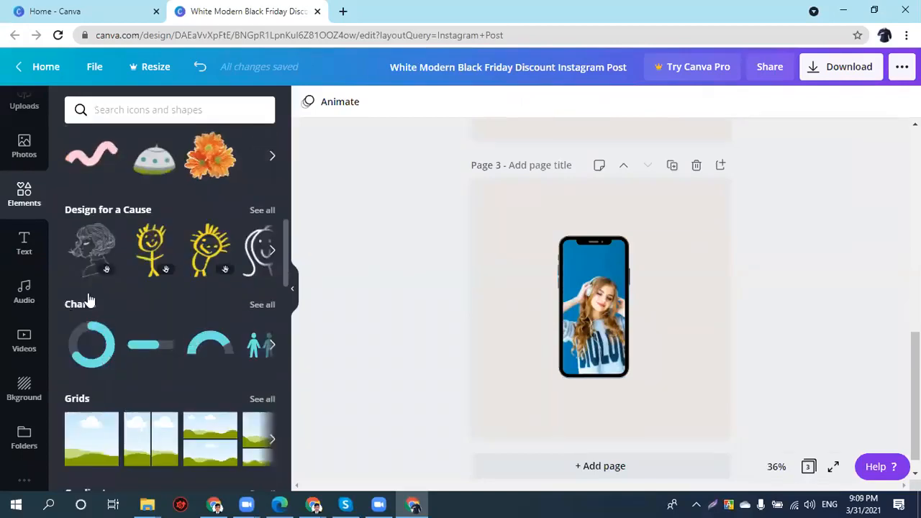
scroll(88, 301, "down", 1)
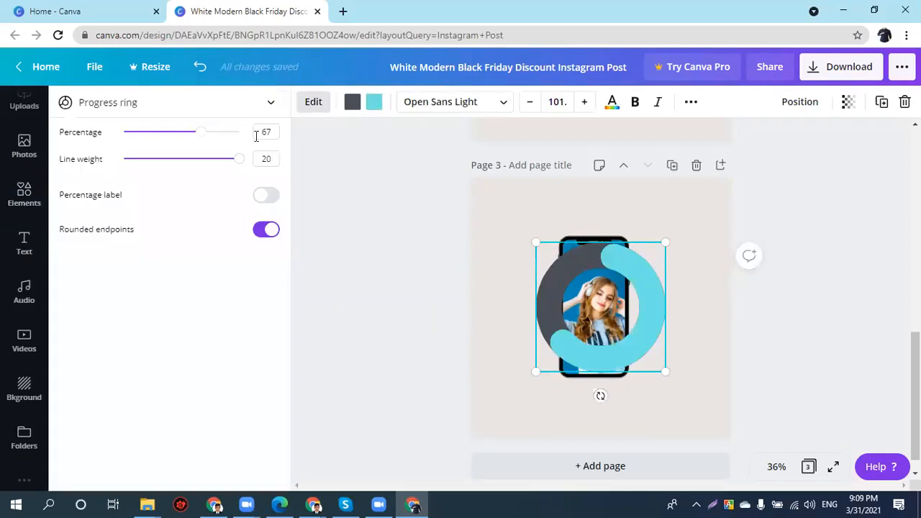
- Try a 45% red progress ring, undo it, then delete the ring chart from page 3
left_click(262, 133)
left_click(619, 363)
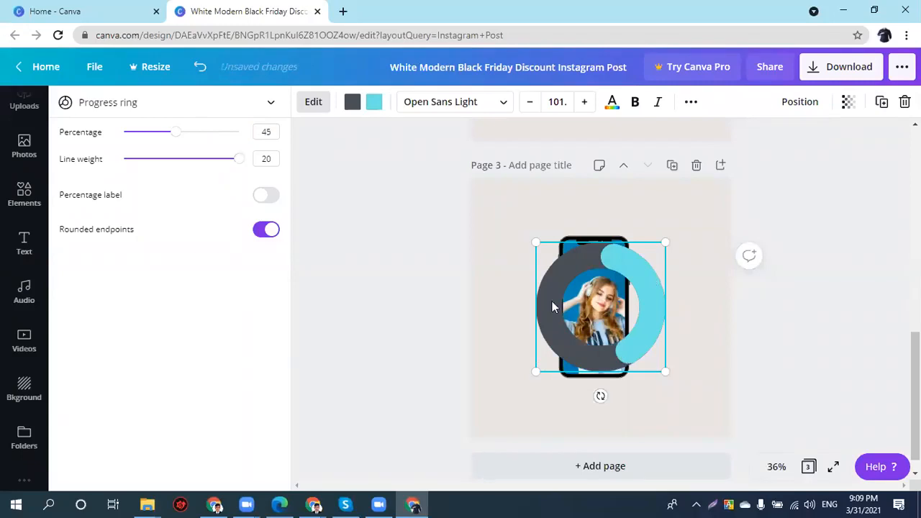
left_click(373, 102)
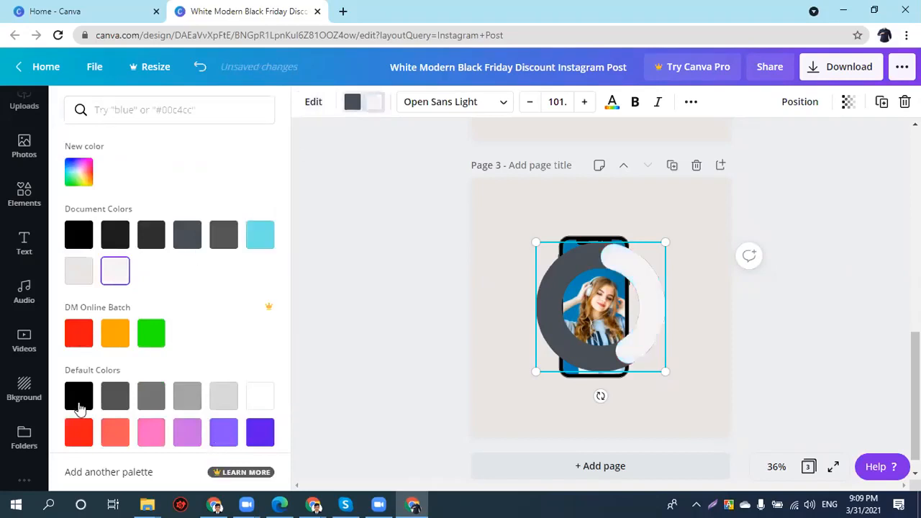
left_click(79, 432)
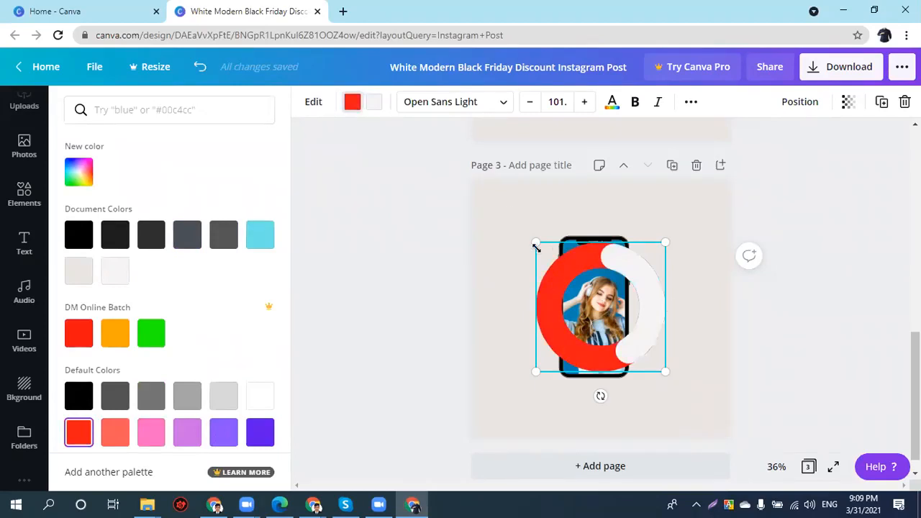
key("ctrl+z")
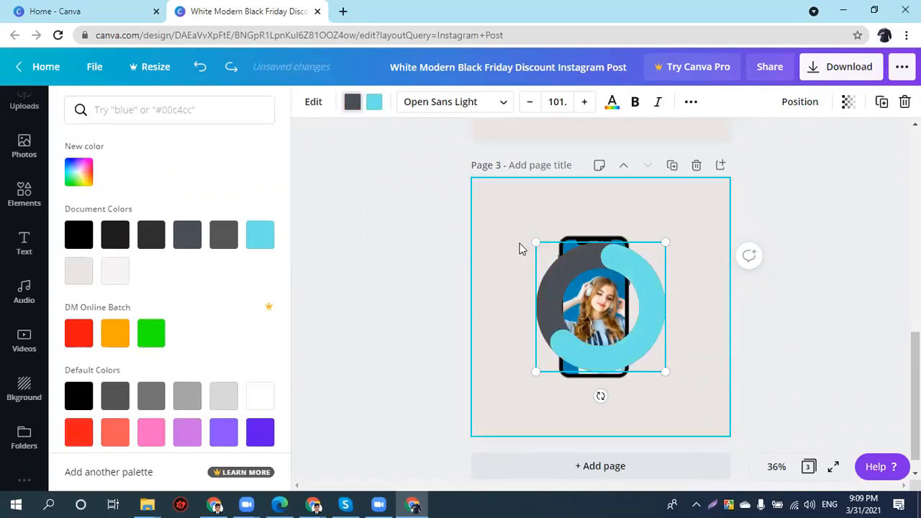
key("Delete")
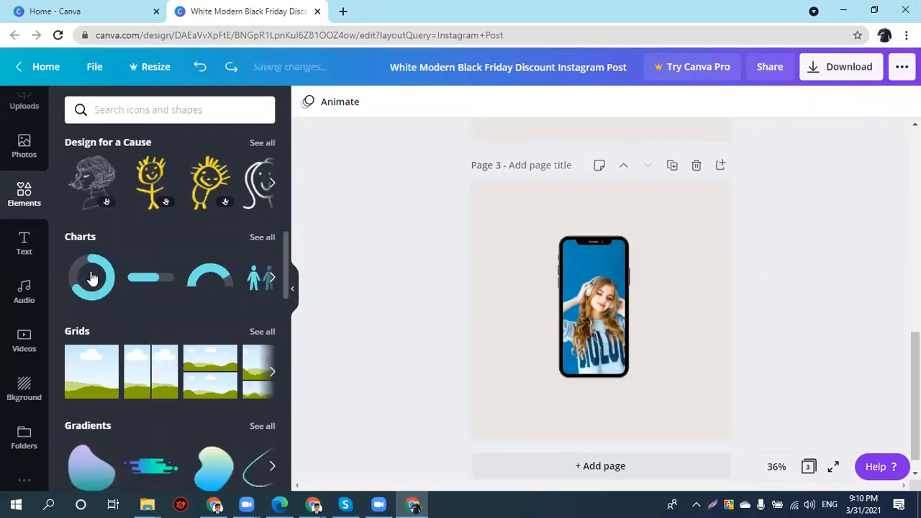
left_click(610, 280)
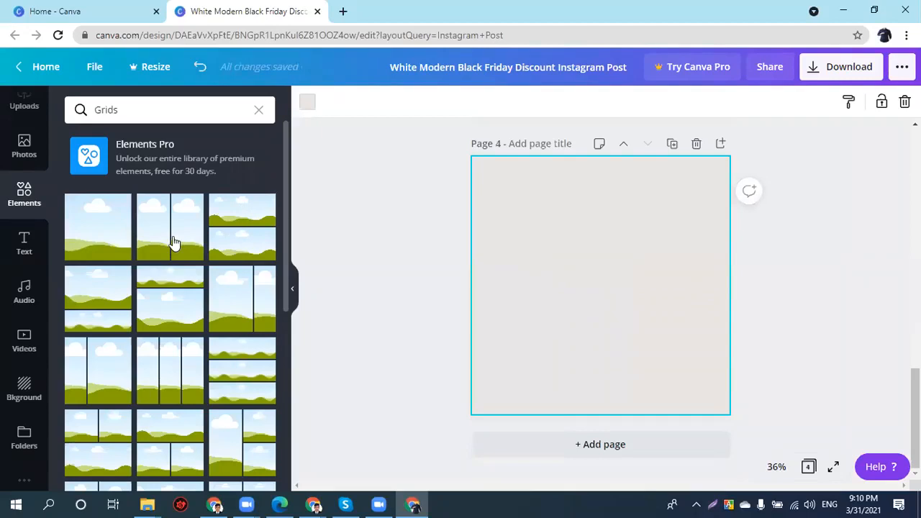
- Drop a two-column grid on page 4 and fill it with the headphone girl and a leaping man
left_click_drag(526, 282, 526, 282)
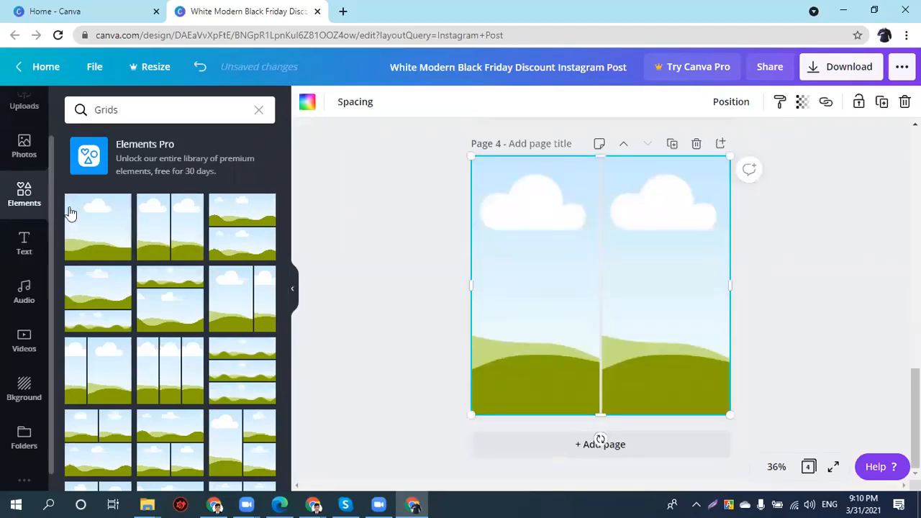
left_click_drag(113, 231, 518, 288)
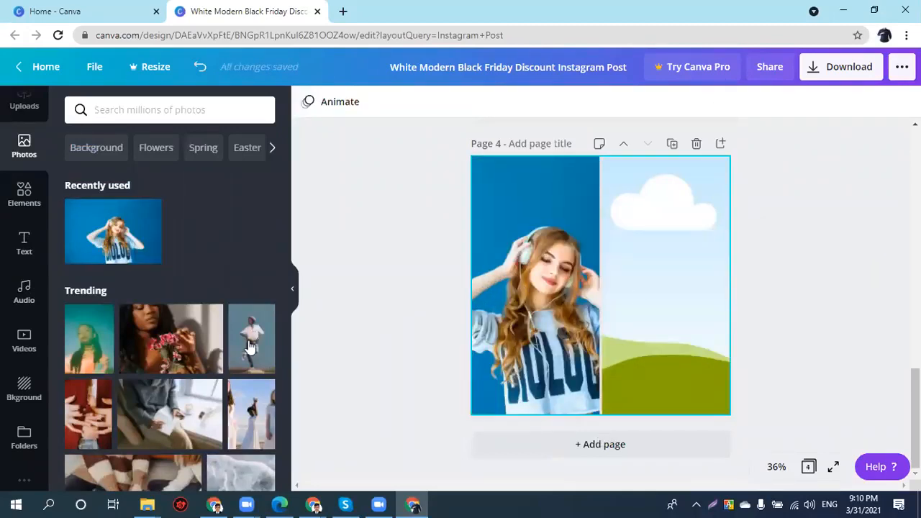
left_click_drag(608, 318, 651, 315)
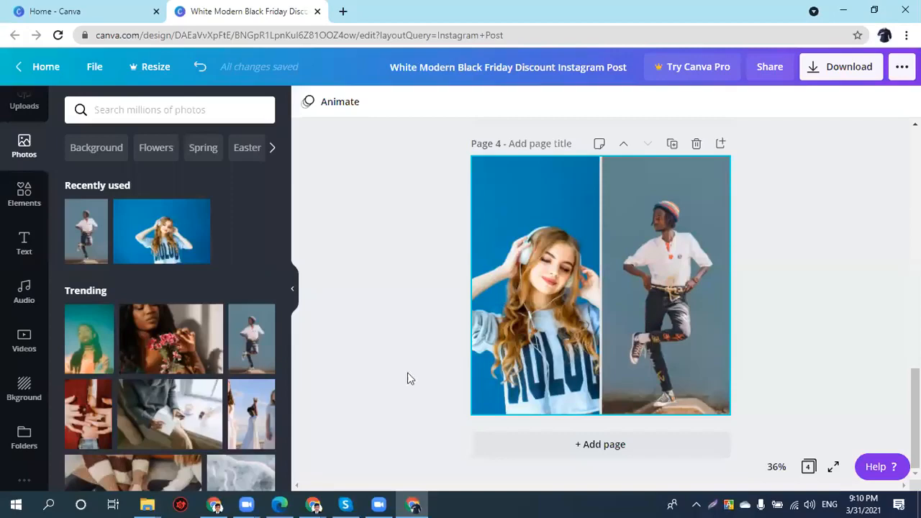
- Browse all grid layouts in the Elements library
left_click(24, 192)
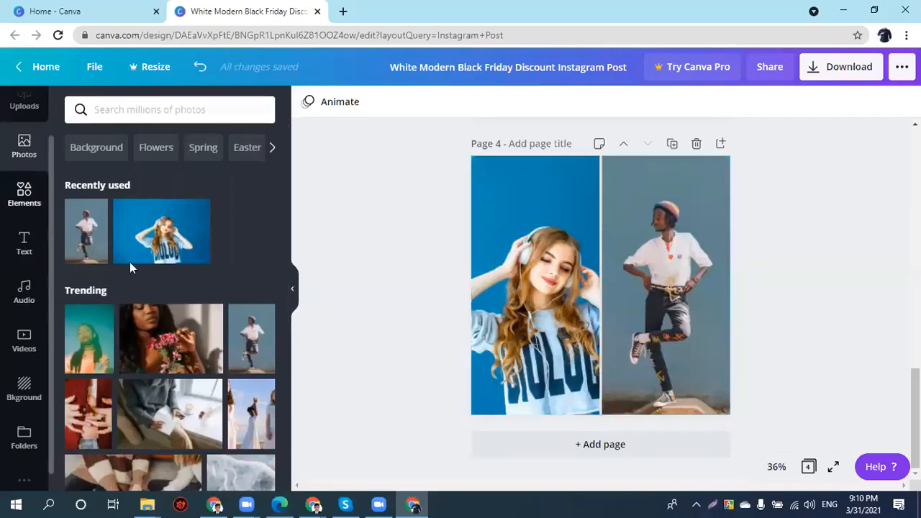
left_click(262, 331)
scroll(130, 389, "down", 5)
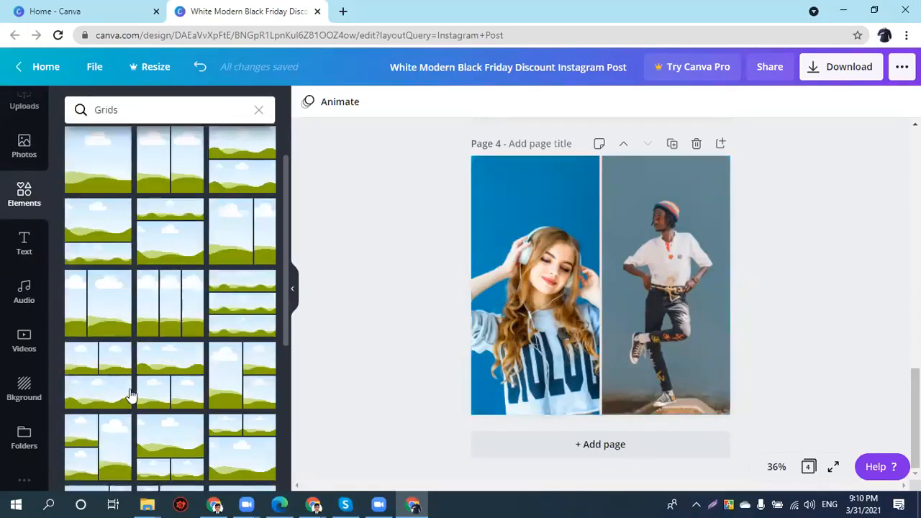
scroll(130, 388, "down", 3)
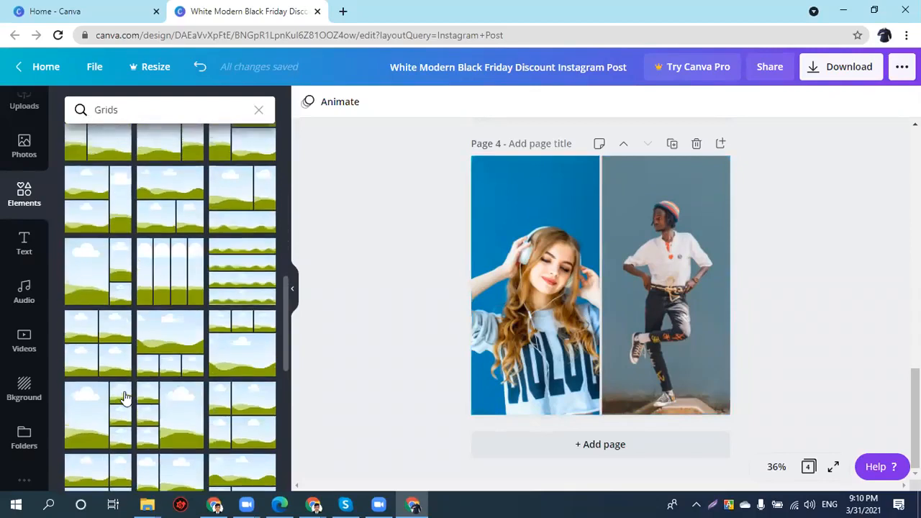
scroll(125, 397, "down", 3)
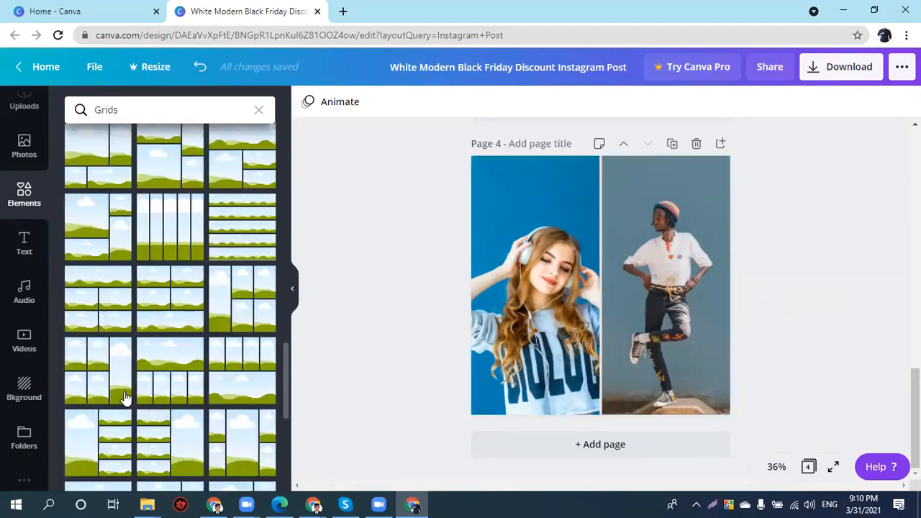
scroll(122, 397, "down", 4)
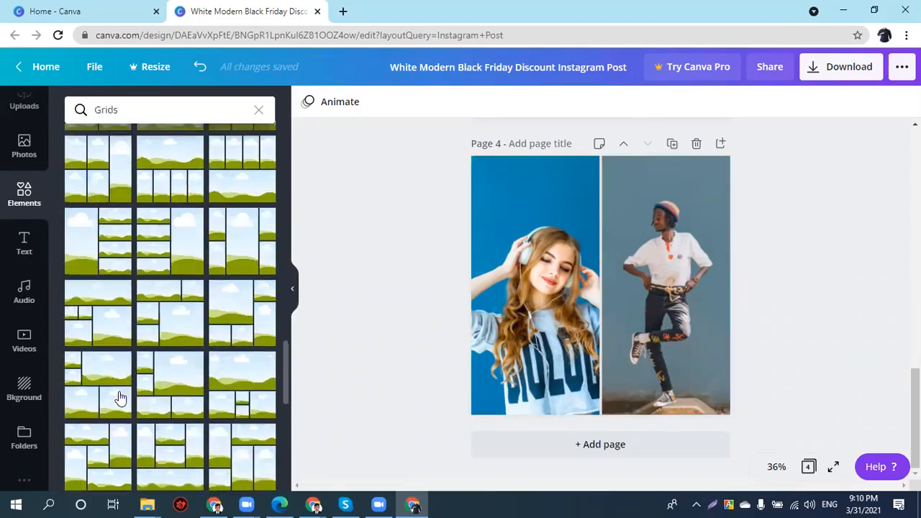
scroll(172, 287, "down", 5)
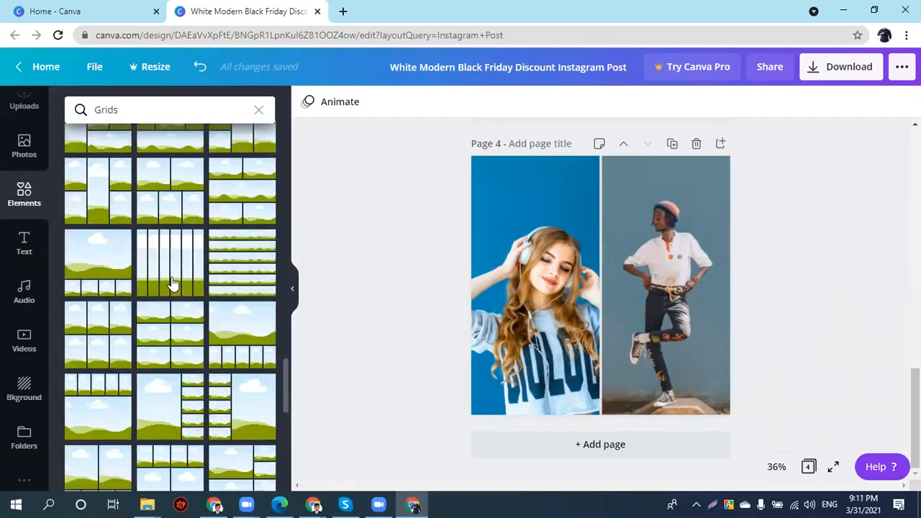
scroll(170, 288, "down", 5)
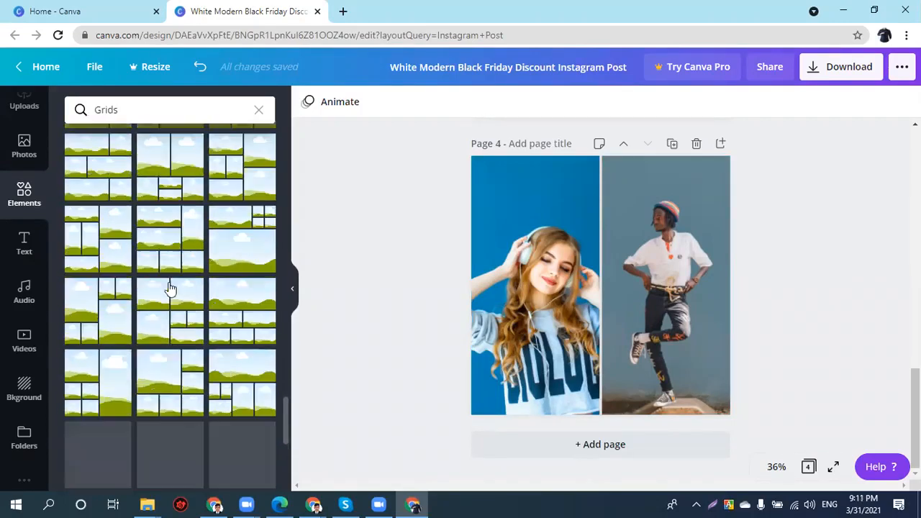
scroll(160, 306, "down", 2)
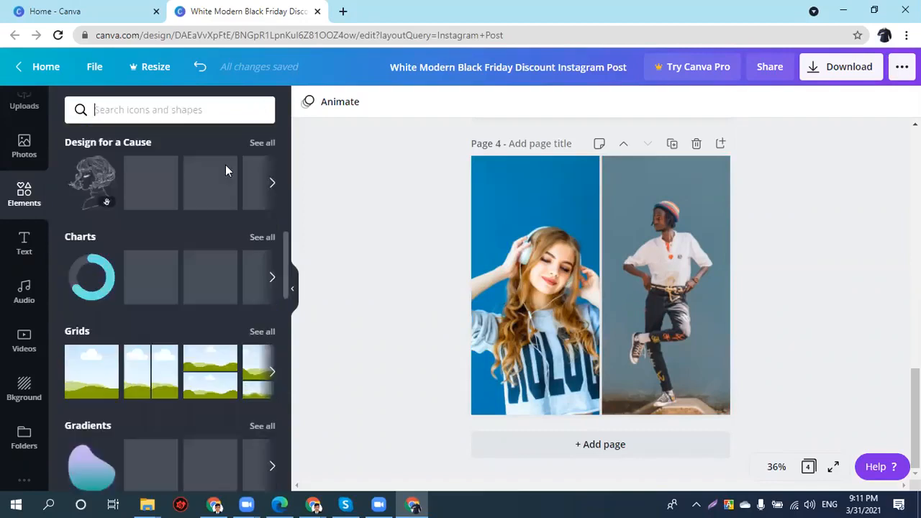
scroll(156, 362, "down", 1)
scroll(154, 356, "down", 1)
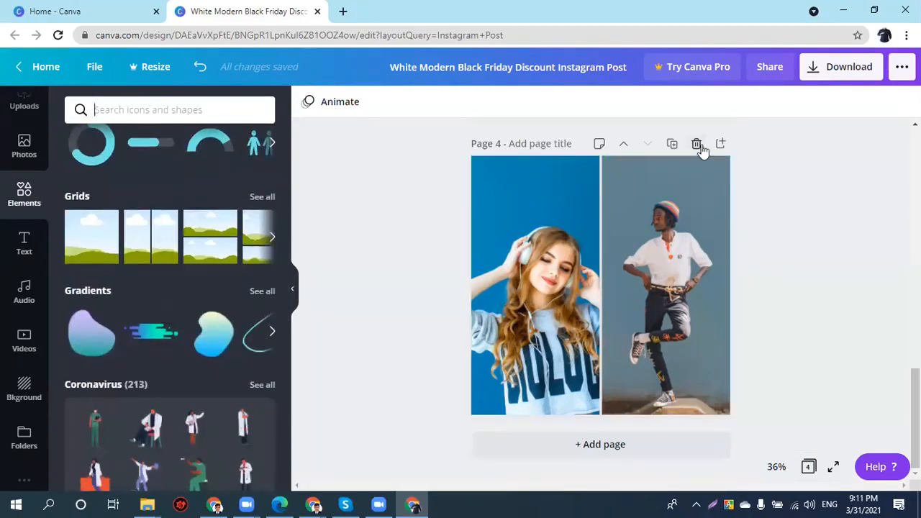
scroll(319, 355, "up", 4)
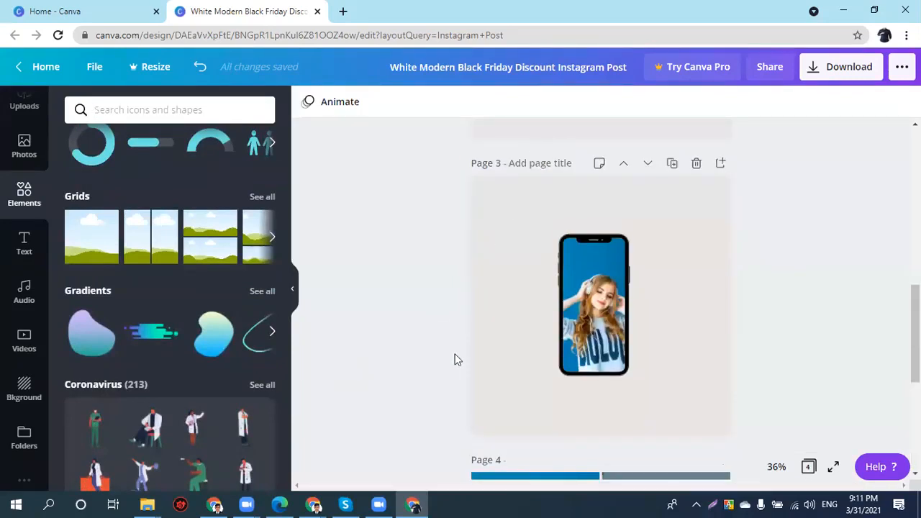
scroll(787, 341, "down", 2)
scroll(696, 252, "up", 1)
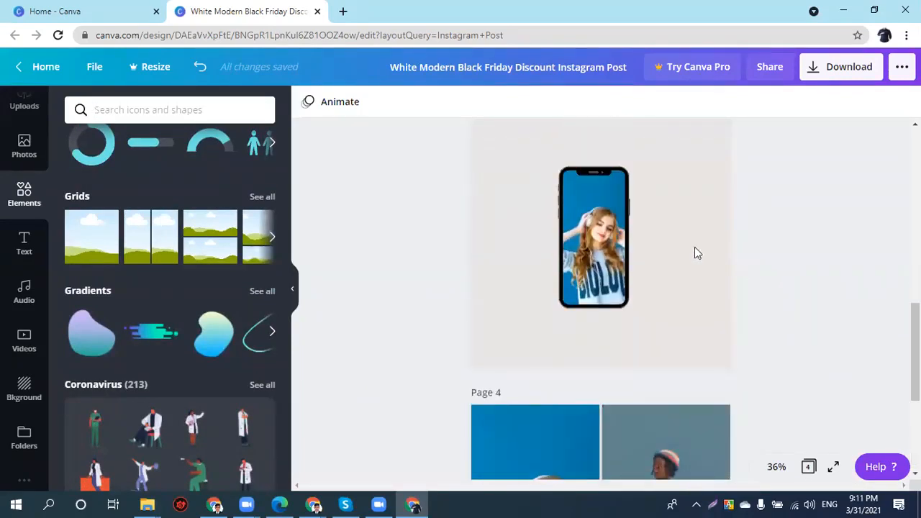
- Delete the photo and then the empty phone frame from page 3
left_click(568, 288)
key("Delete")
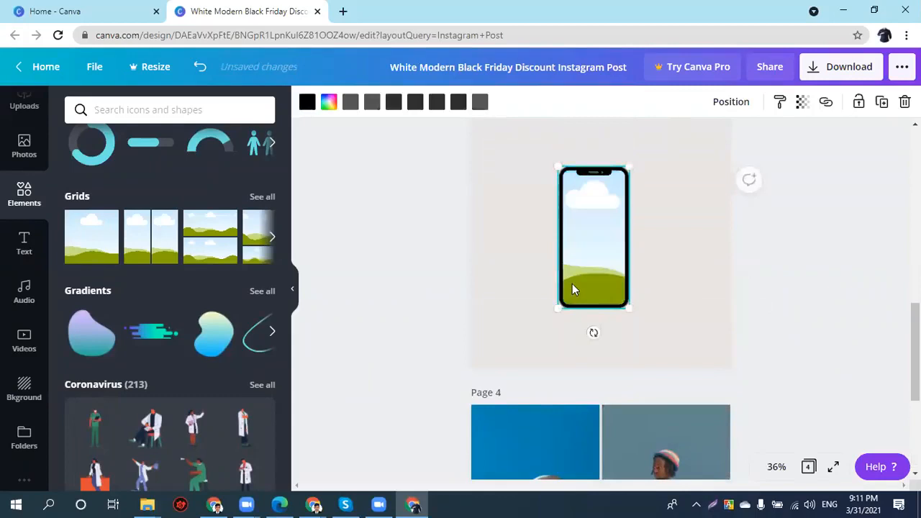
key("Delete")
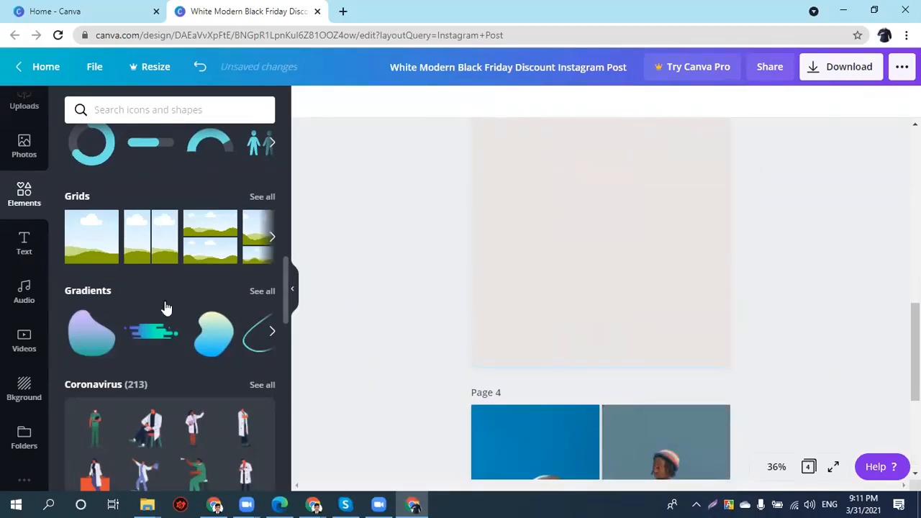
- Add the pink halftone gradient blob and place it in page 3's lower-right corner
left_click(261, 291)
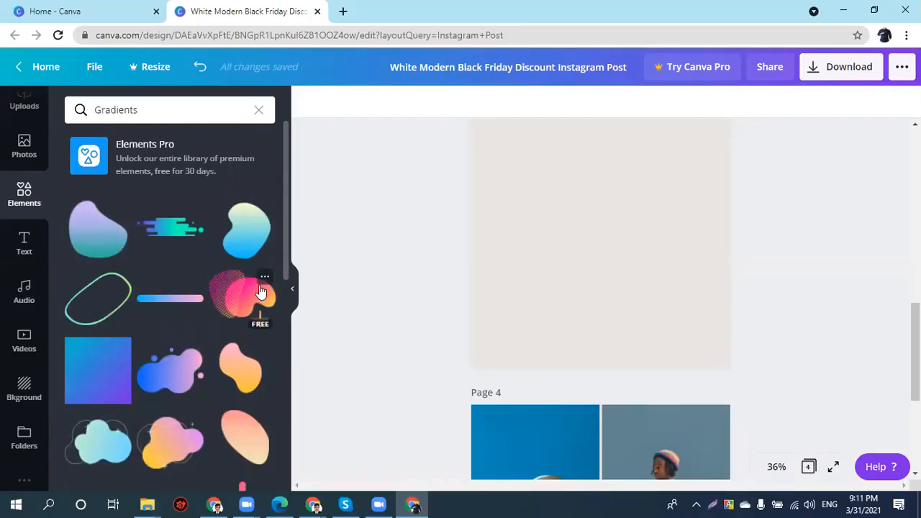
left_click(260, 291)
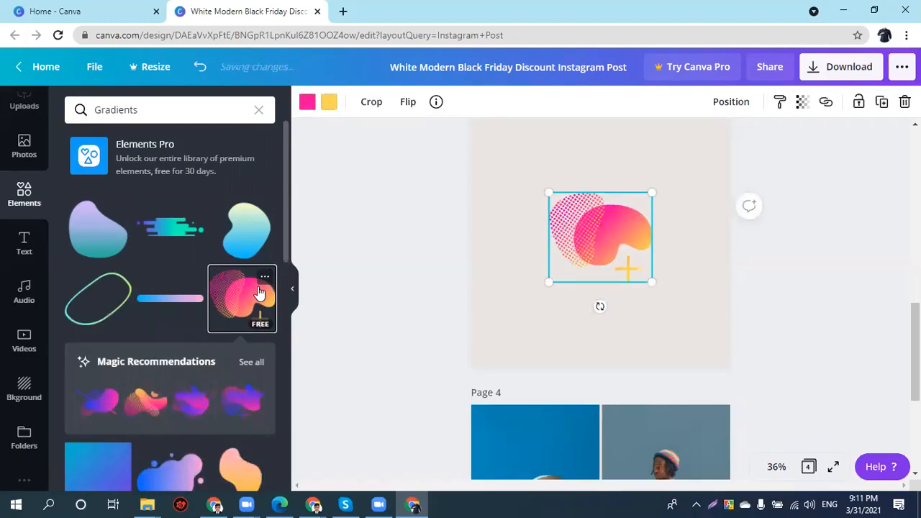
left_click_drag(621, 273, 739, 389)
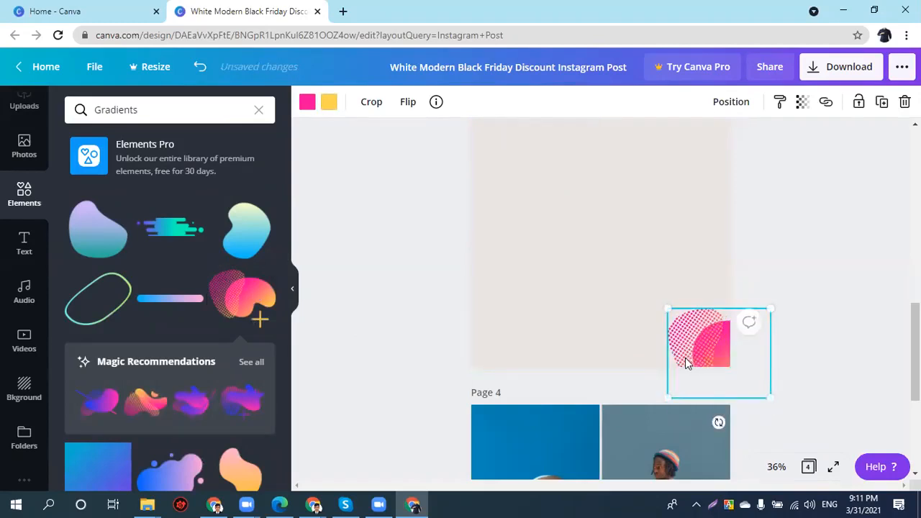
- Duplicate the blob, move the copy to the top-left and rotate it counter-clockwise
key("ctrl+d")
left_click_drag(693, 365, 522, 170)
left_click_drag(609, 203, 495, 182)
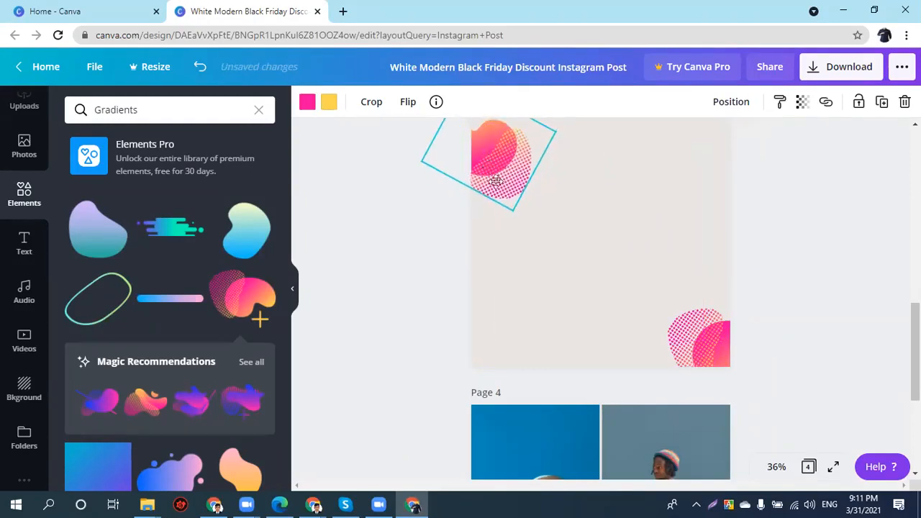
left_click(582, 236)
left_click(514, 165)
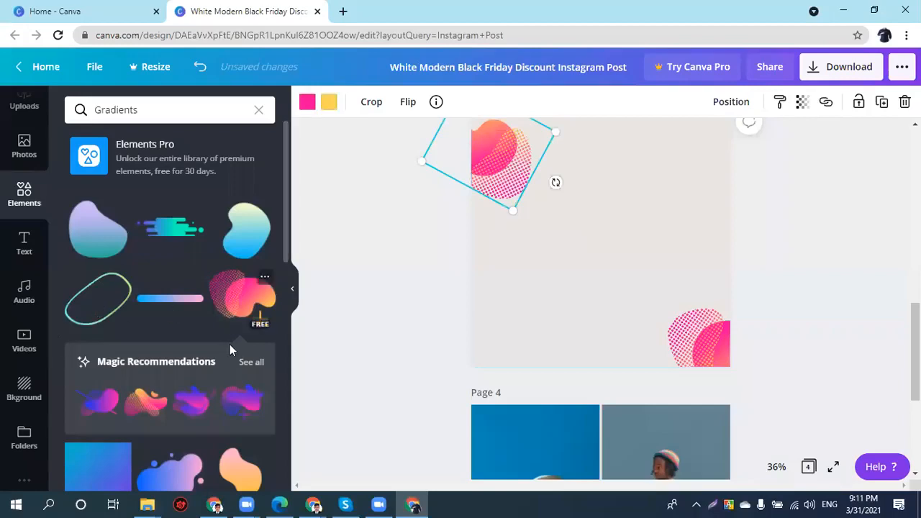
scroll(227, 345, "down", 2)
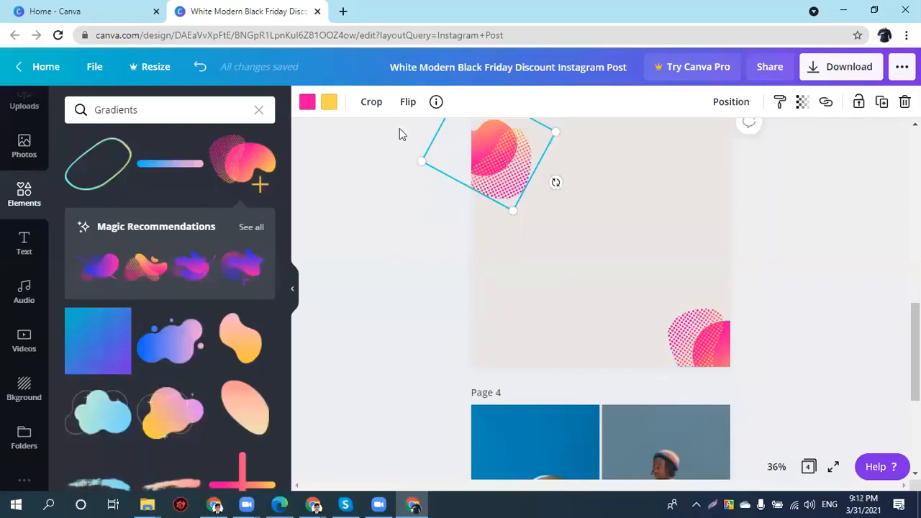
left_click(710, 354)
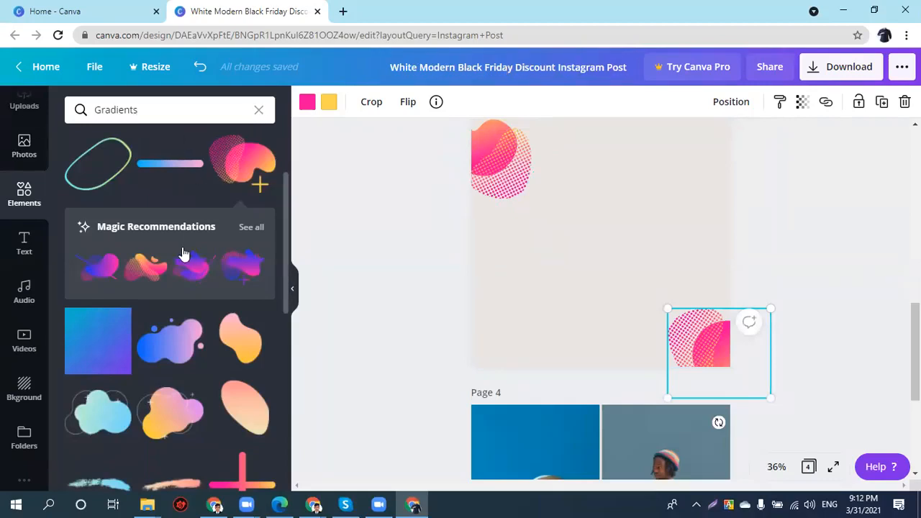
scroll(182, 256, "down", 10)
scroll(181, 255, "down", 4)
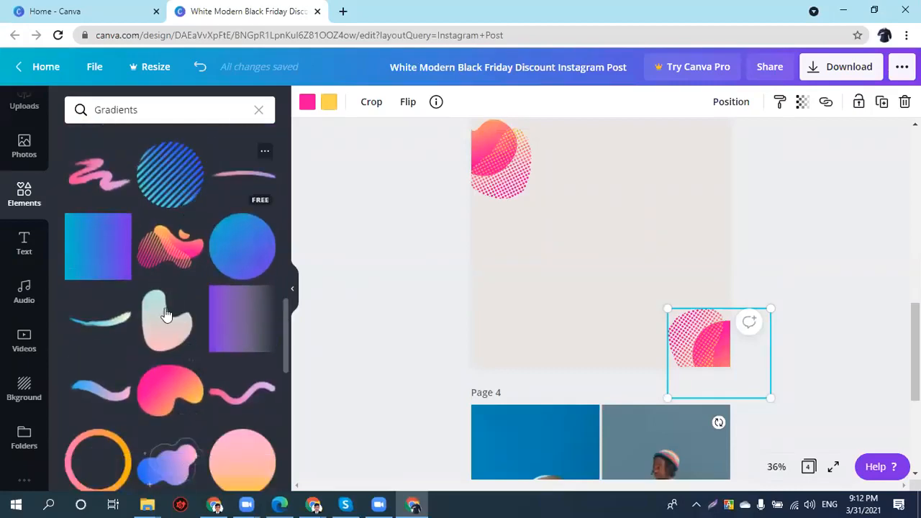
- Add a blue gradient circle and overlap it with a blue gradient rectangle
left_click(243, 245)
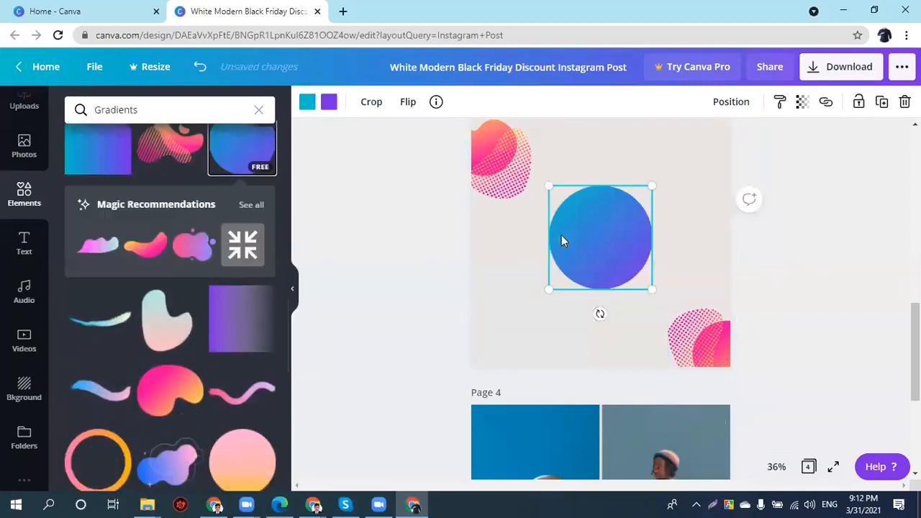
left_click_drag(608, 263, 609, 274)
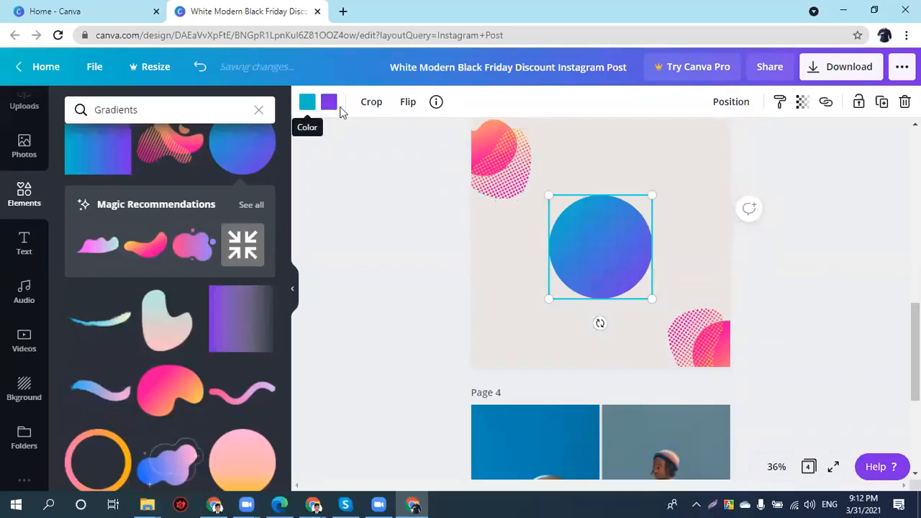
scroll(146, 343, "down", 2)
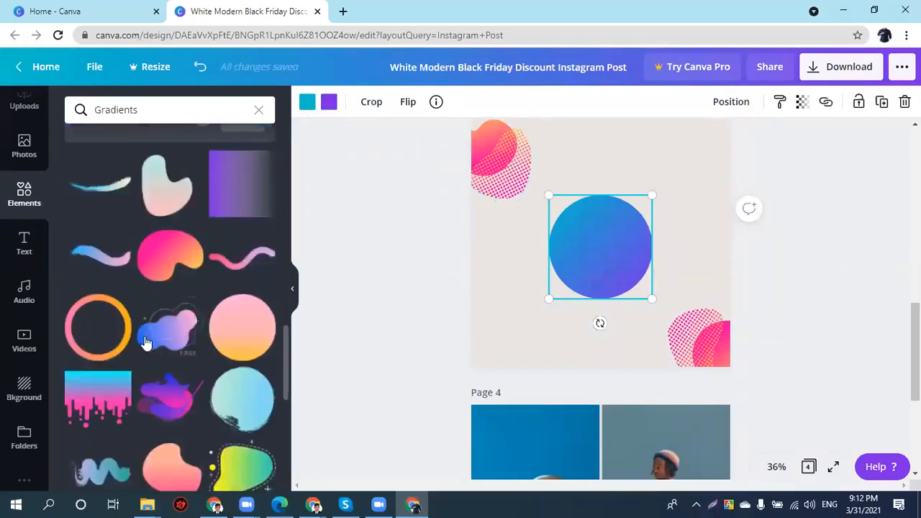
scroll(144, 345, "down", 5)
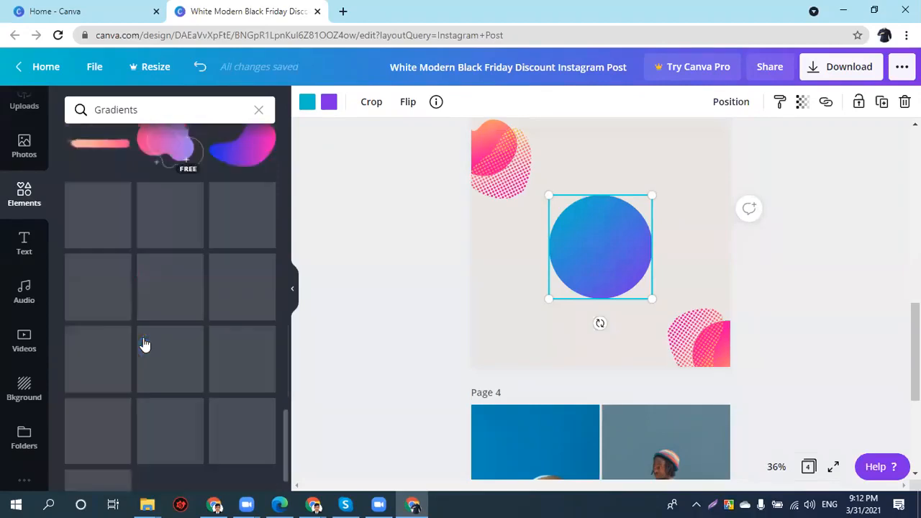
scroll(185, 350, "down", 3)
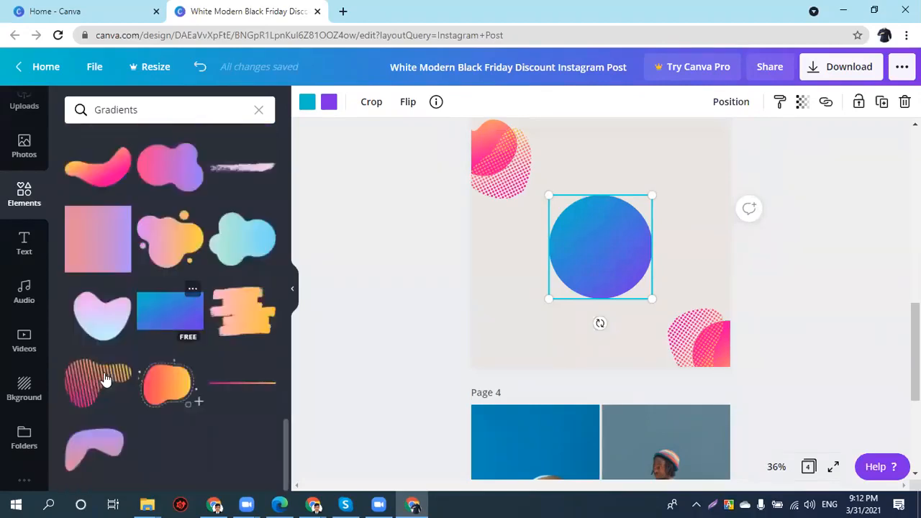
left_click(154, 320)
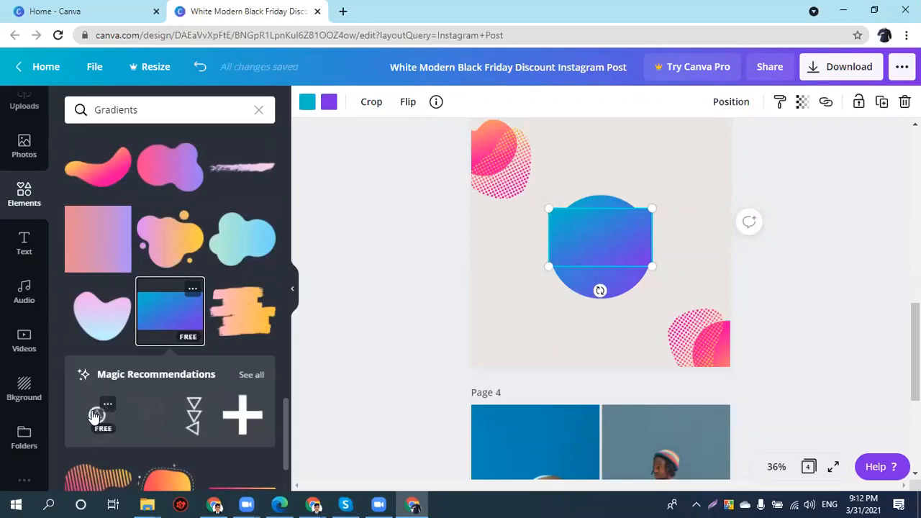
- Delete the extra suggested circle, close the recommendations and clear the Gradients search
left_click(97, 421)
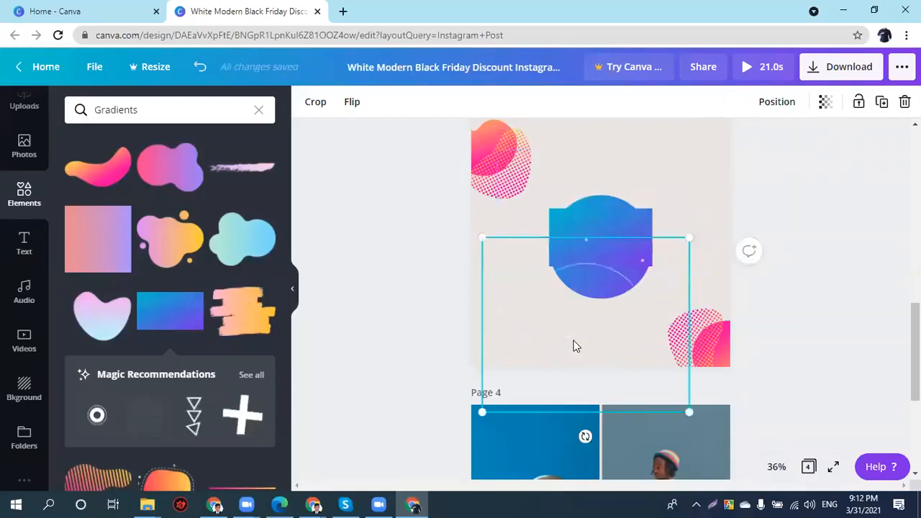
key("Delete")
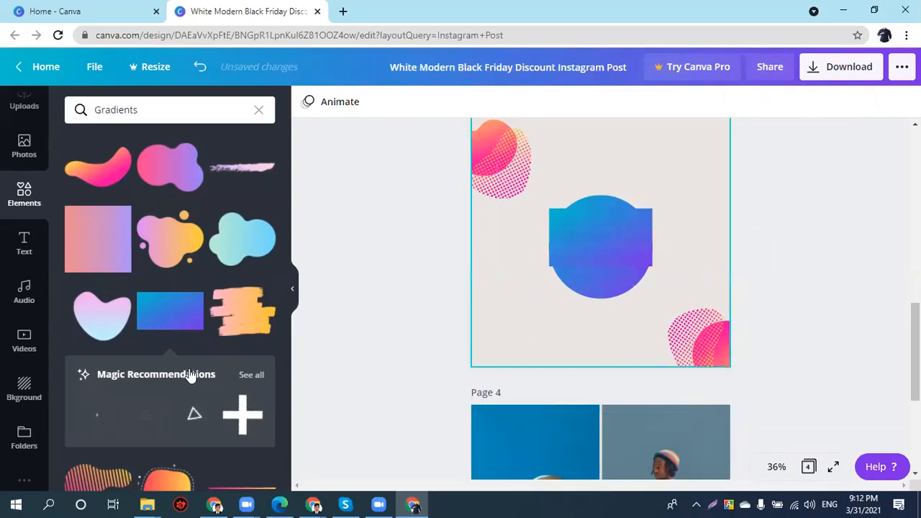
left_click(245, 374)
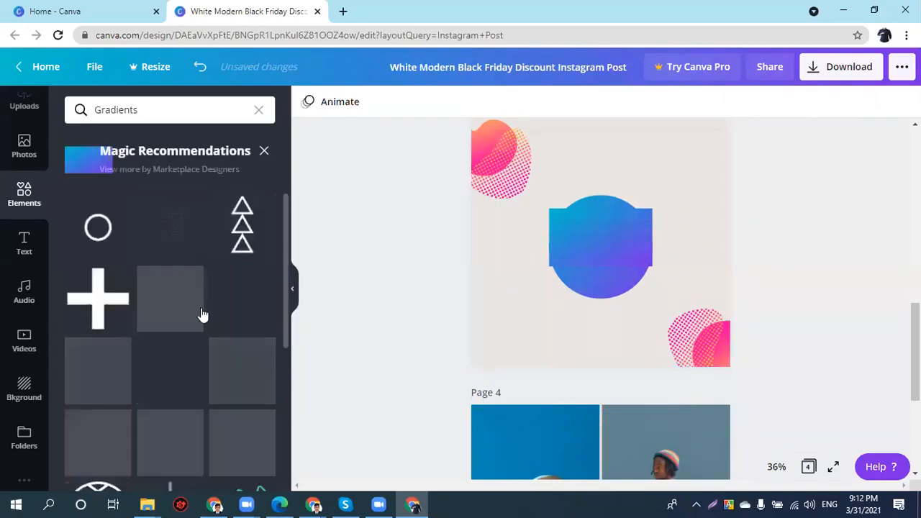
scroll(203, 316, "down", 2)
scroll(203, 317, "down", 1)
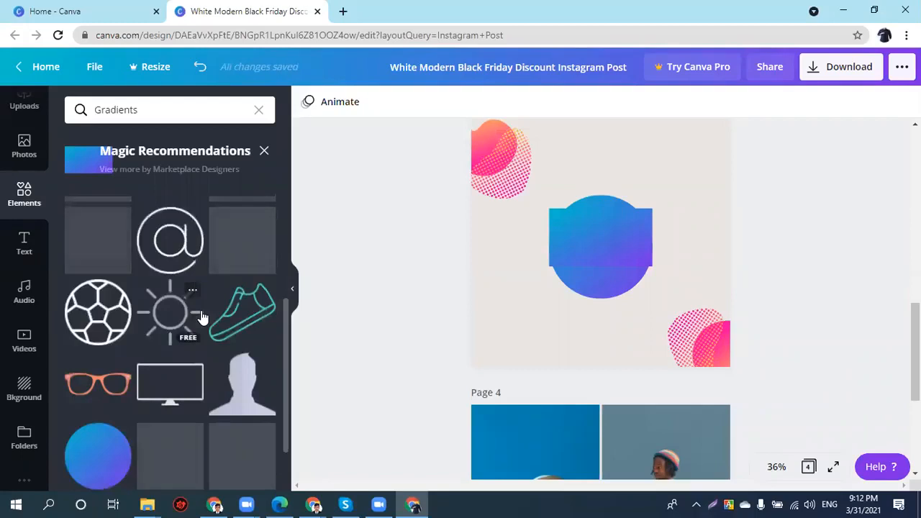
scroll(200, 312, "down", 2)
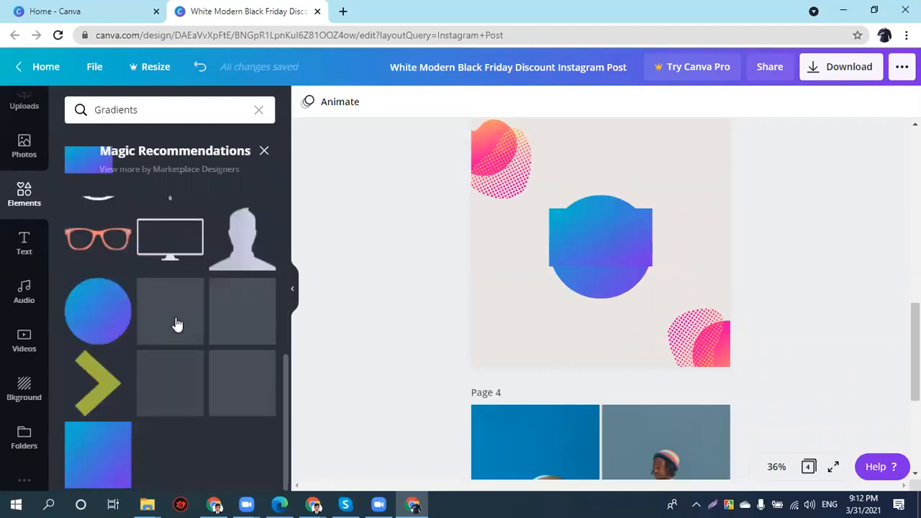
scroll(185, 305, "up", 2)
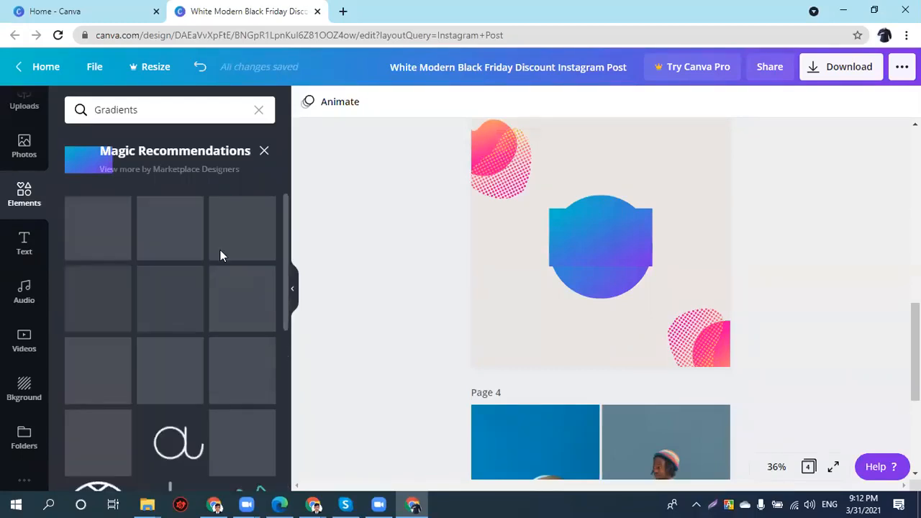
left_click(261, 150)
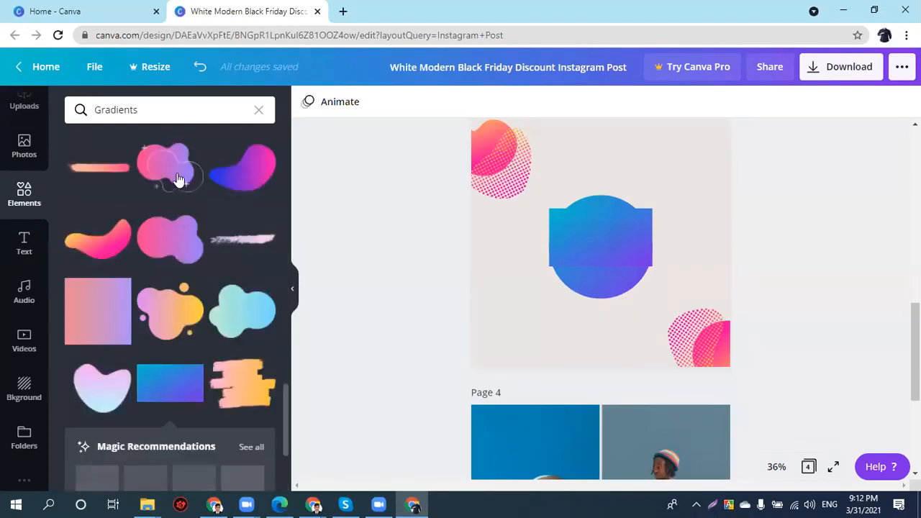
left_click(257, 112)
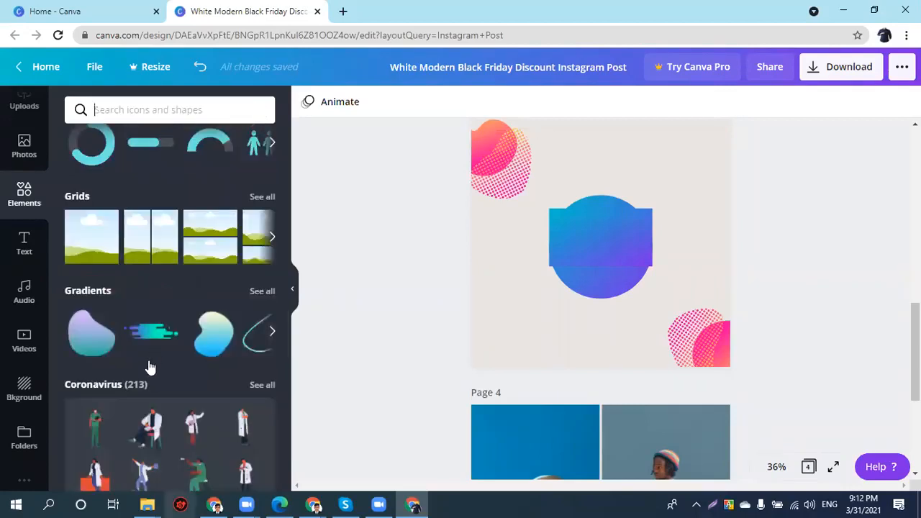
scroll(144, 359, "down", 3)
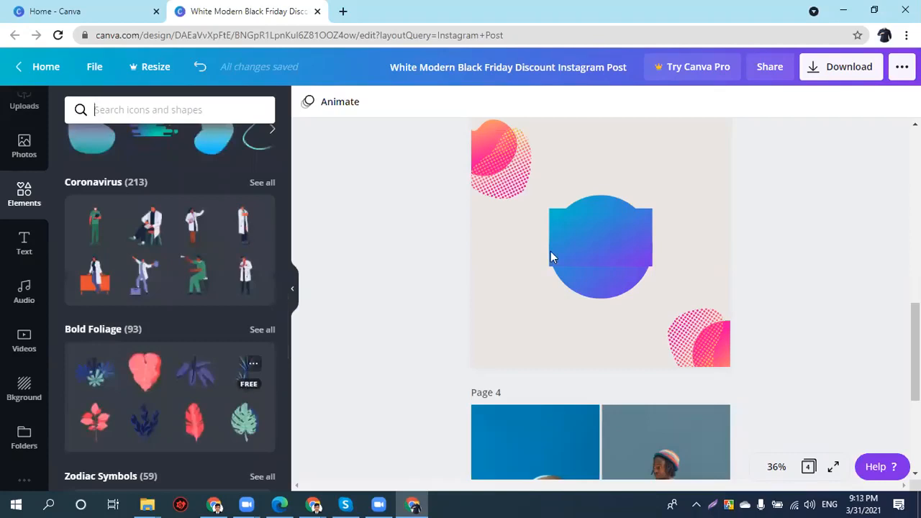
- Delete the three gradient shapes and enlarge the palm, moving it toward the lower right
left_click_drag(763, 154, 466, 324)
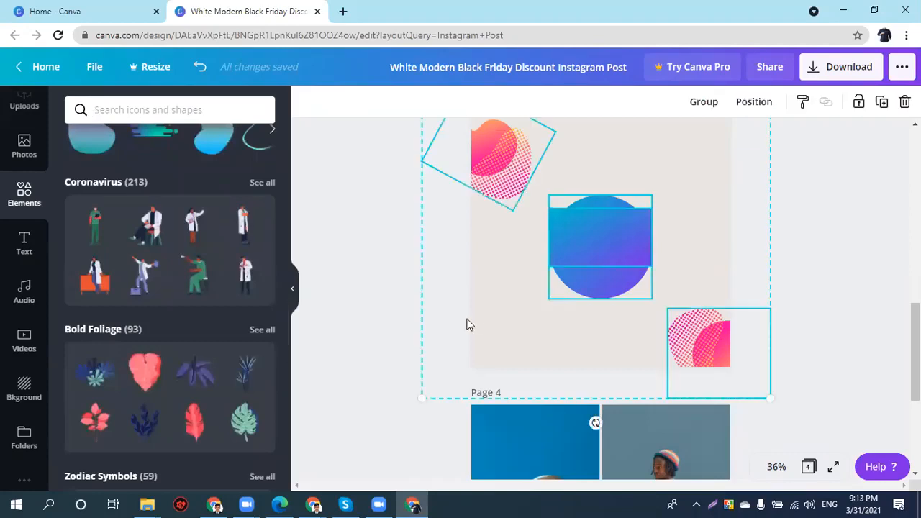
key("Delete")
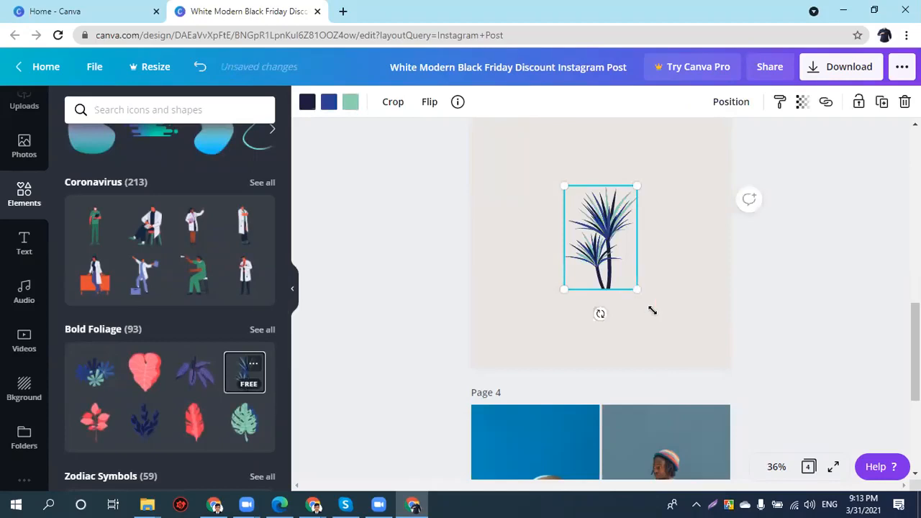
left_click_drag(652, 311, 664, 295)
left_click_drag(616, 250, 701, 294)
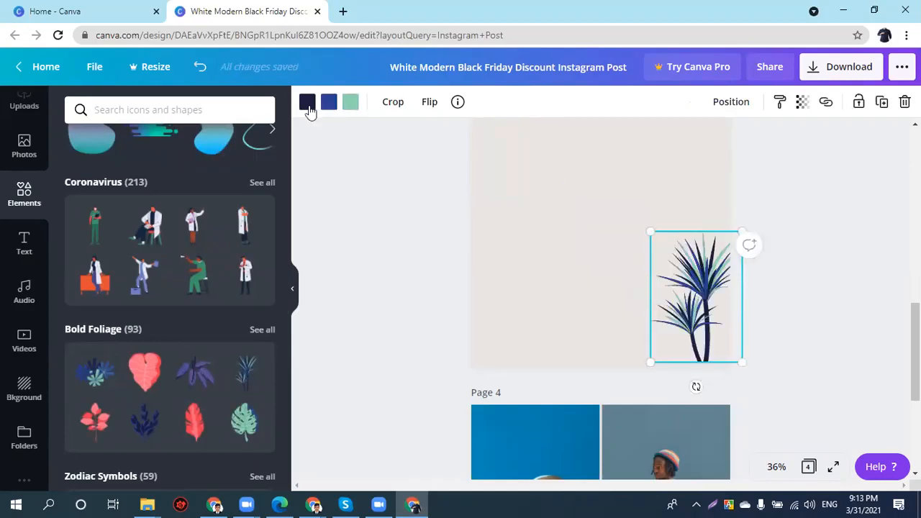
- Recolour the palm's dark parts green and its light teal parts pink
left_click(307, 102)
left_click(156, 299)
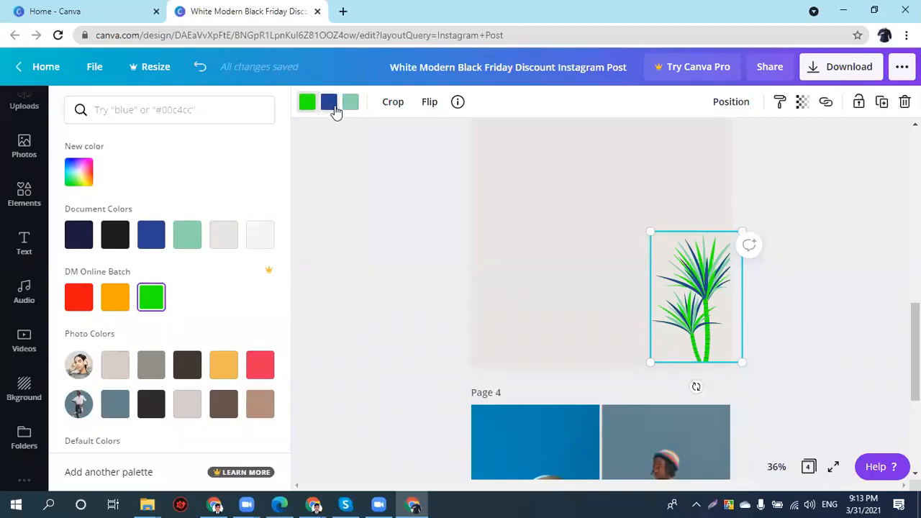
left_click(329, 136)
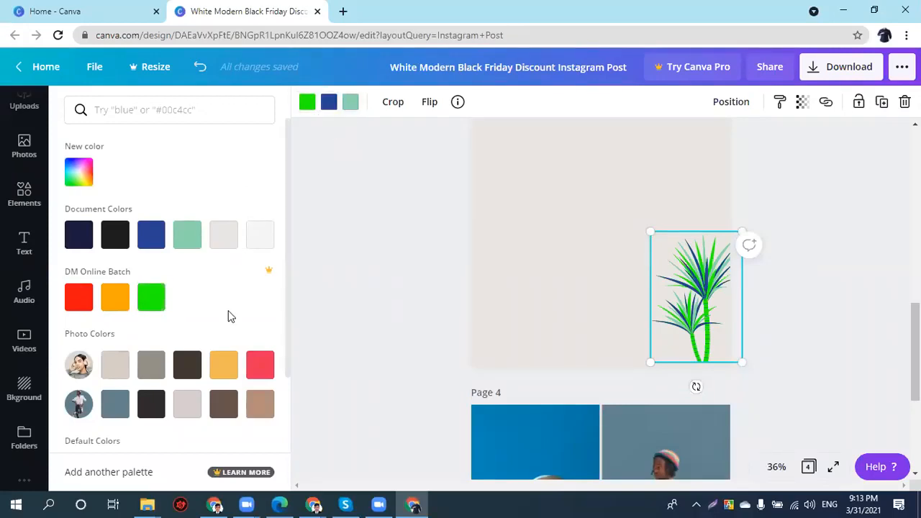
left_click(264, 375)
left_click(373, 313)
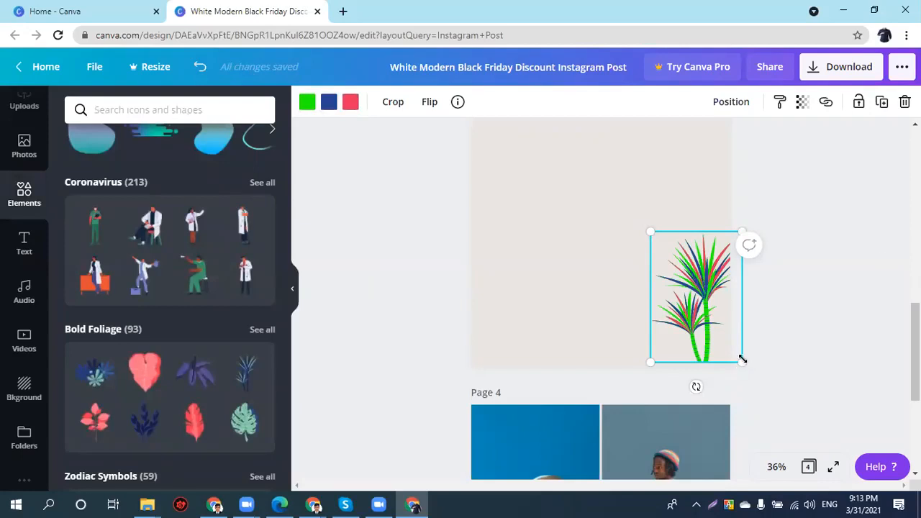
- Shrink the palm and set it in page 3's bottom-right corner
left_click_drag(697, 306, 707, 312)
left_click_drag(643, 257, 614, 249)
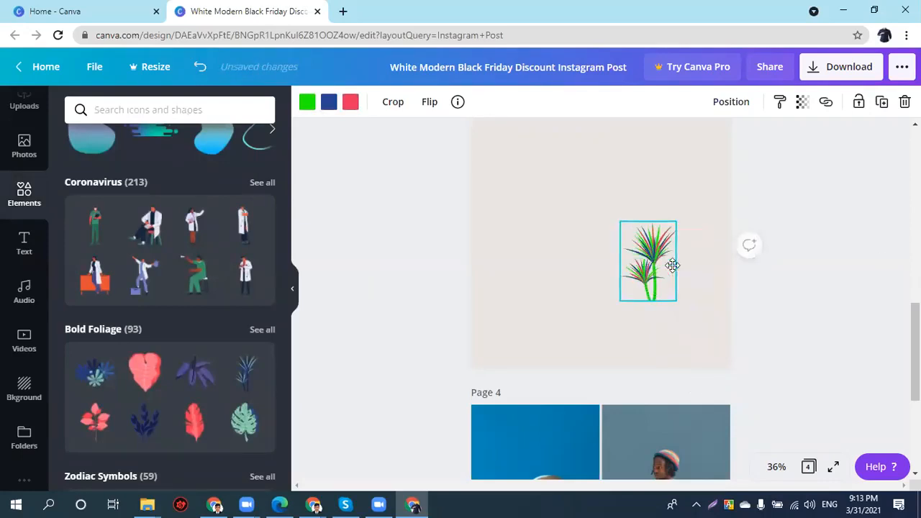
mouse_move(698, 313)
left_mouse_down()
mouse_move(713, 332)
mouse_move(700, 323)
left_mouse_up()
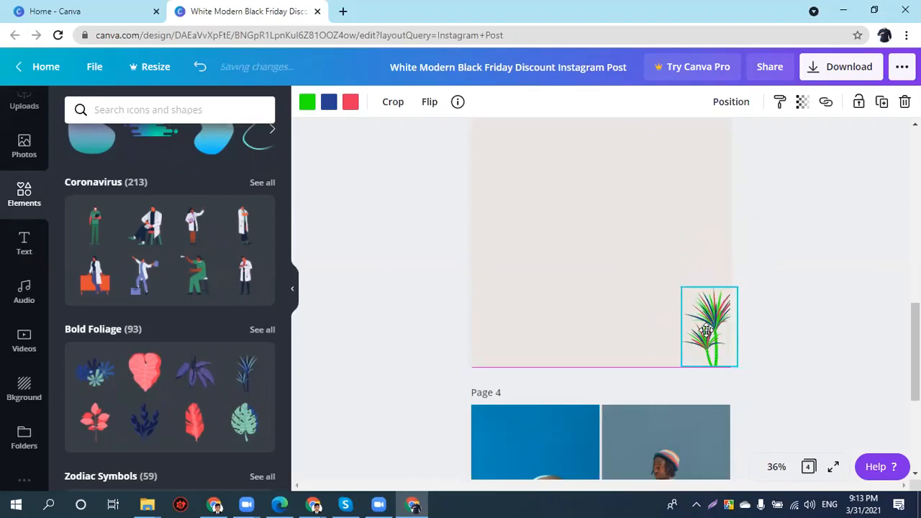
- Browse the elements, then search the library for 'facebook'
scroll(122, 353, "down", 3)
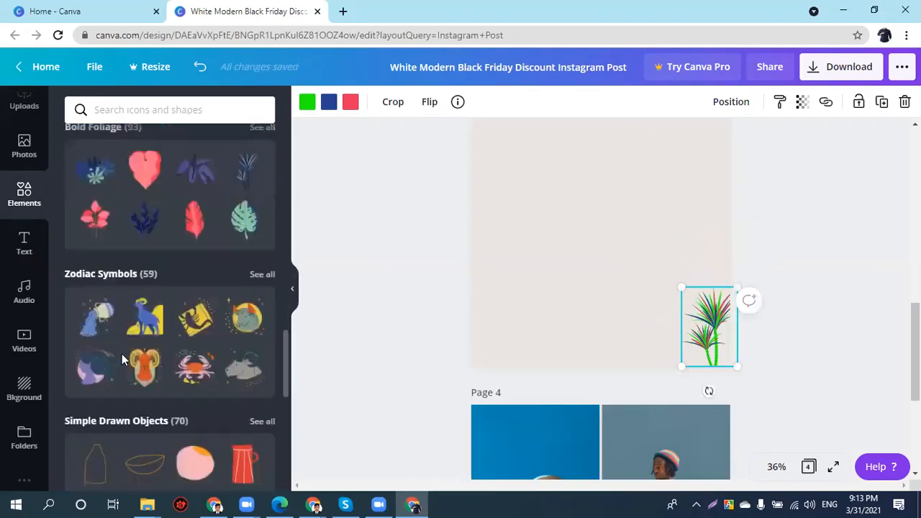
scroll(122, 353, "down", 4)
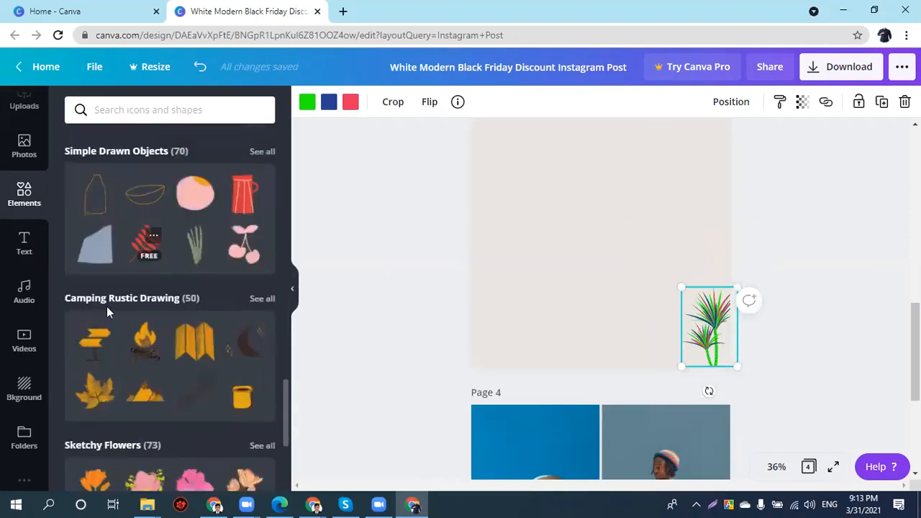
scroll(112, 346, "down", 2)
scroll(109, 344, "down", 1)
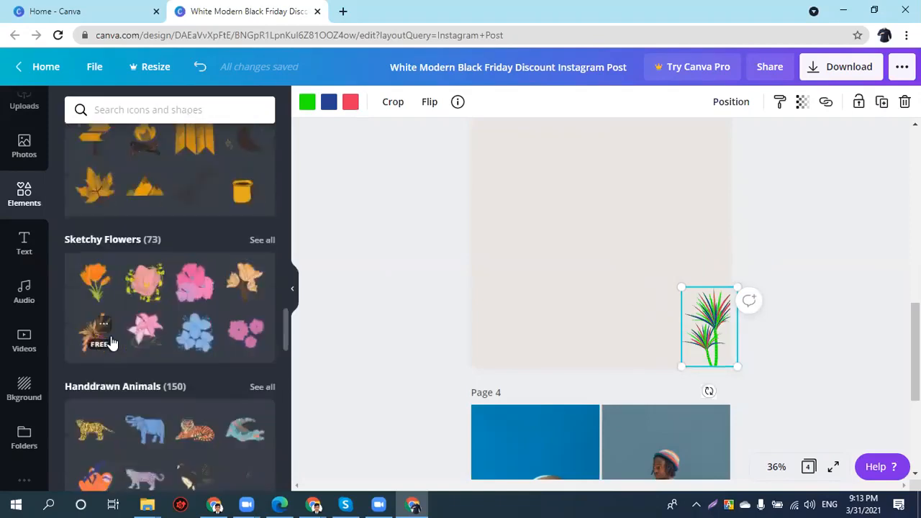
scroll(75, 327, "down", 1)
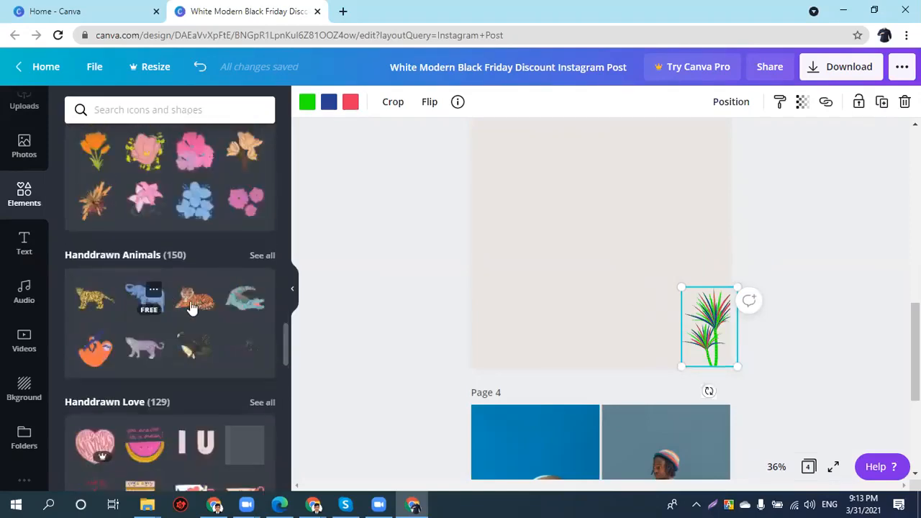
scroll(186, 302, "down", 1)
scroll(186, 299, "down", 4)
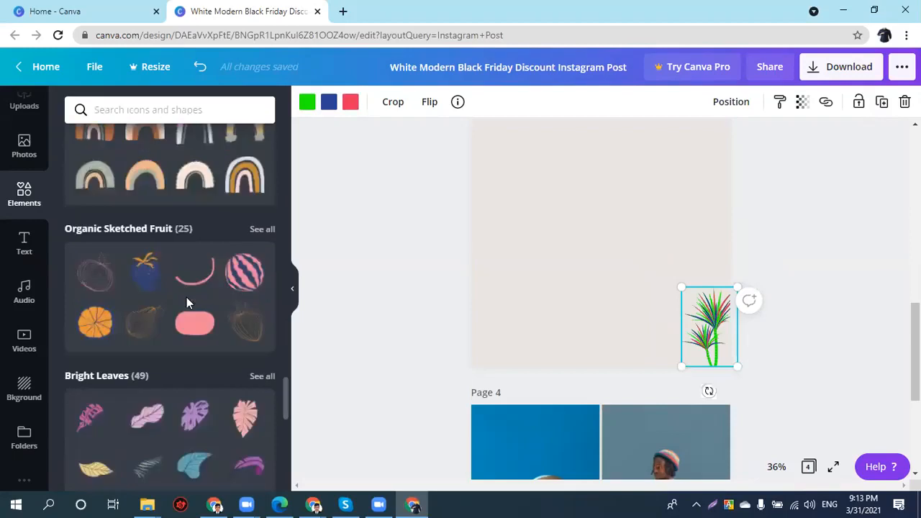
scroll(185, 294, "down", 3)
mouse_move(179, 257)
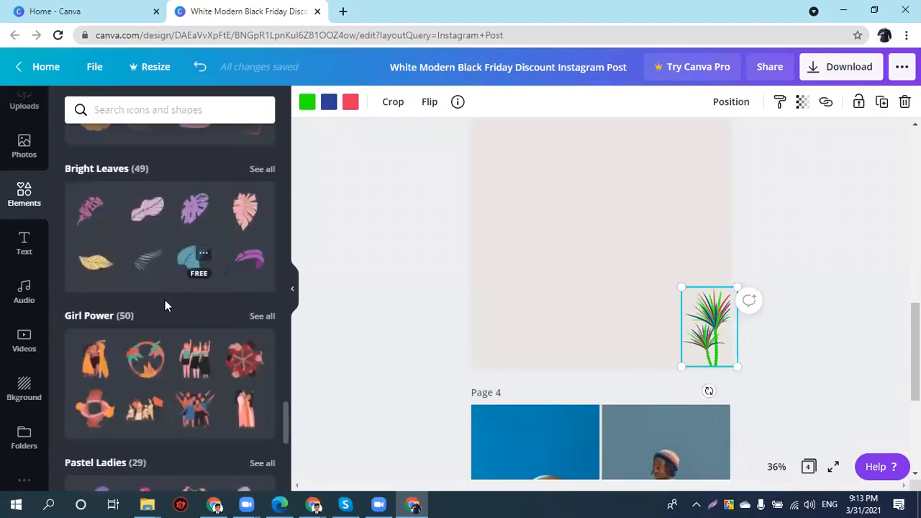
scroll(191, 241, "down", 2)
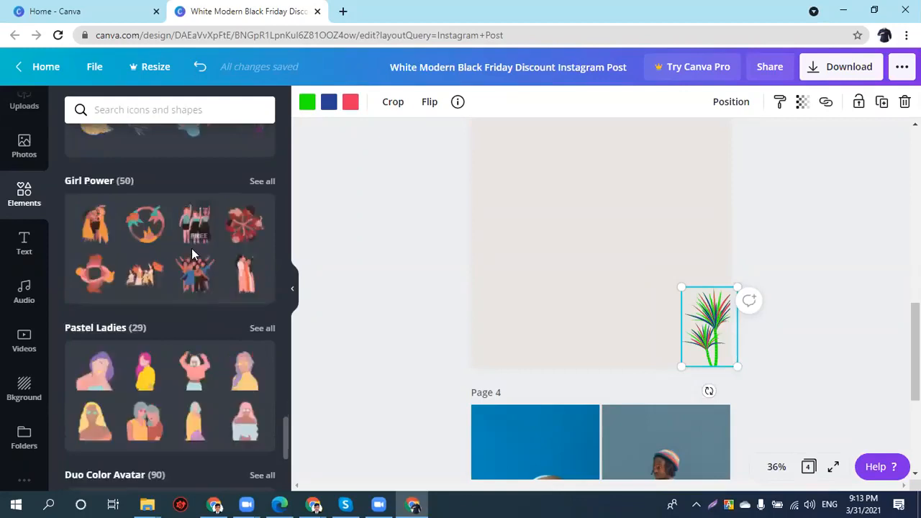
scroll(193, 252, "down", 4)
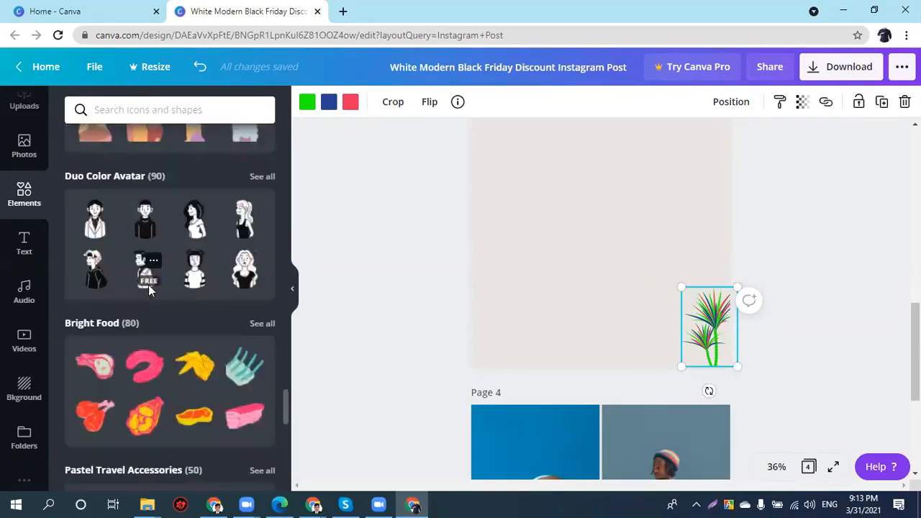
scroll(149, 290, "down", 3)
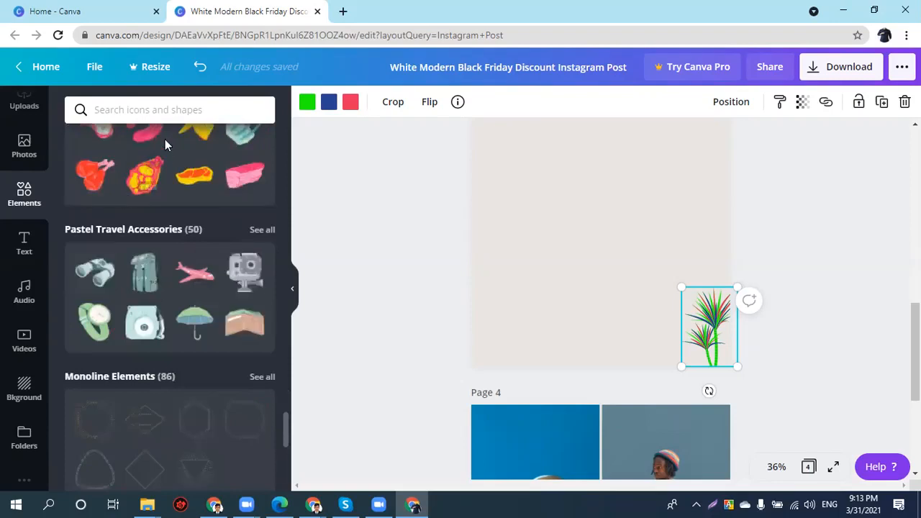
left_click(151, 106)
type("face")
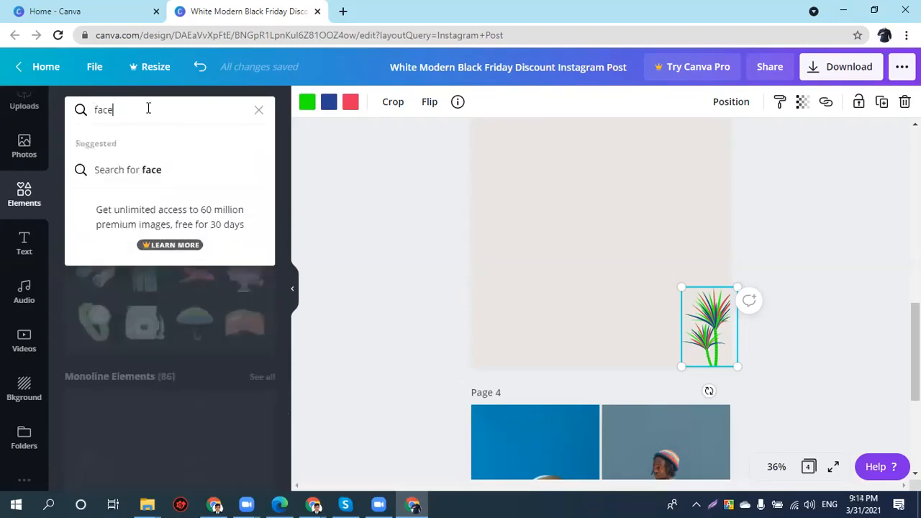
type("book")
key("Return")
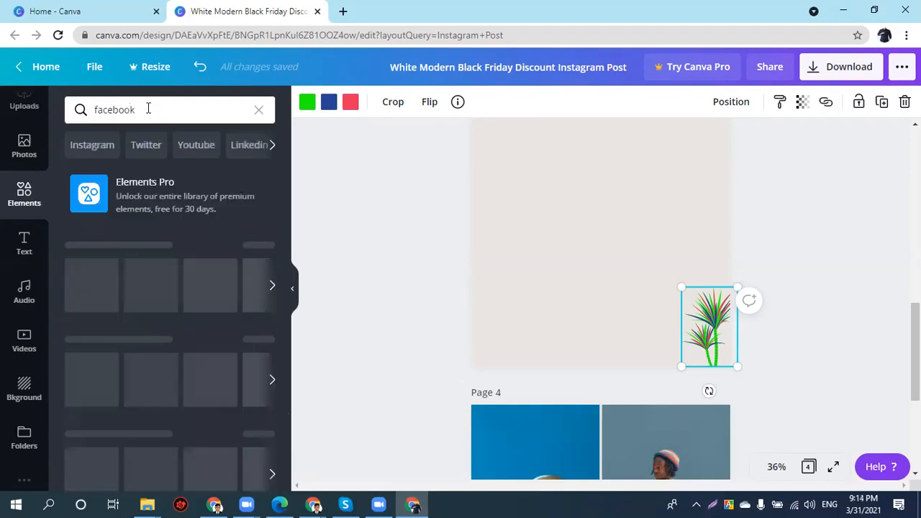
- Add the blue facebook wordmark and position it at the top of page 3
scroll(187, 277, "down", 3)
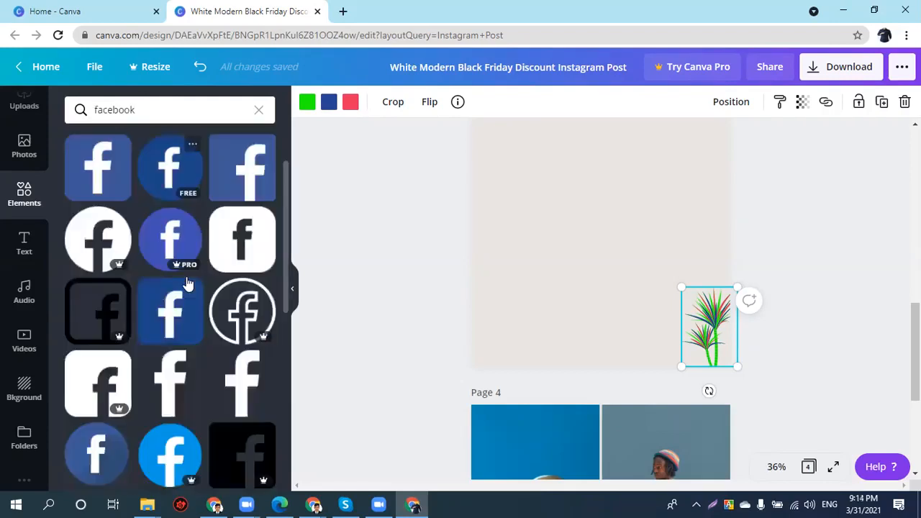
scroll(99, 335, "down", 3)
scroll(100, 335, "down", 2)
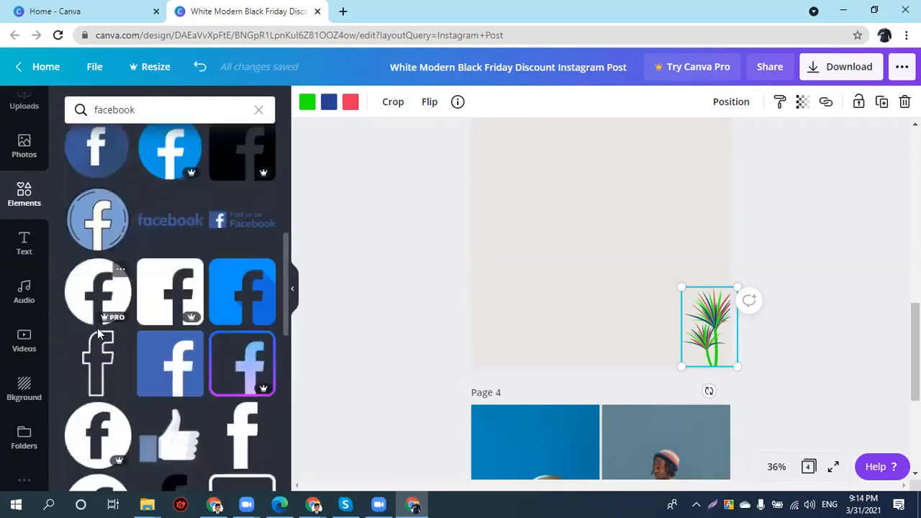
left_click(178, 239)
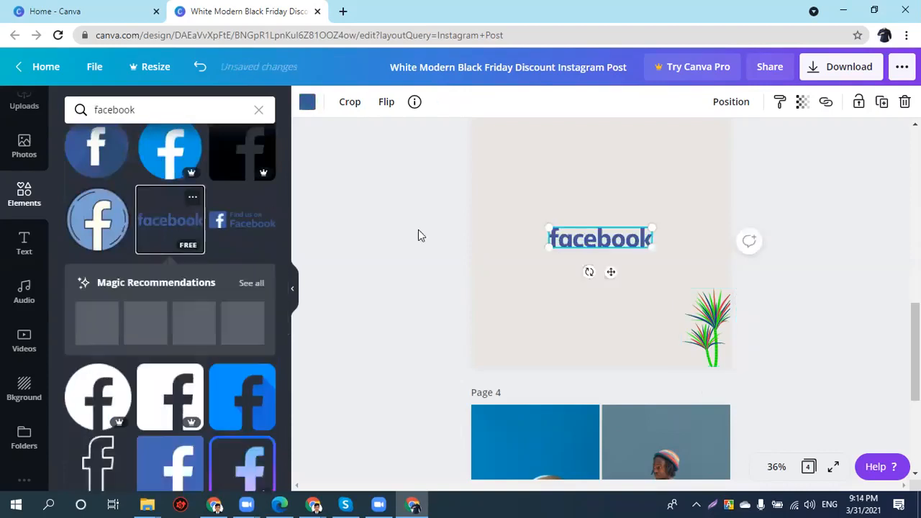
mouse_move(625, 221)
left_mouse_down()
mouse_move(634, 185)
mouse_move(607, 179)
mouse_move(625, 230)
left_mouse_up()
left_click(624, 229)
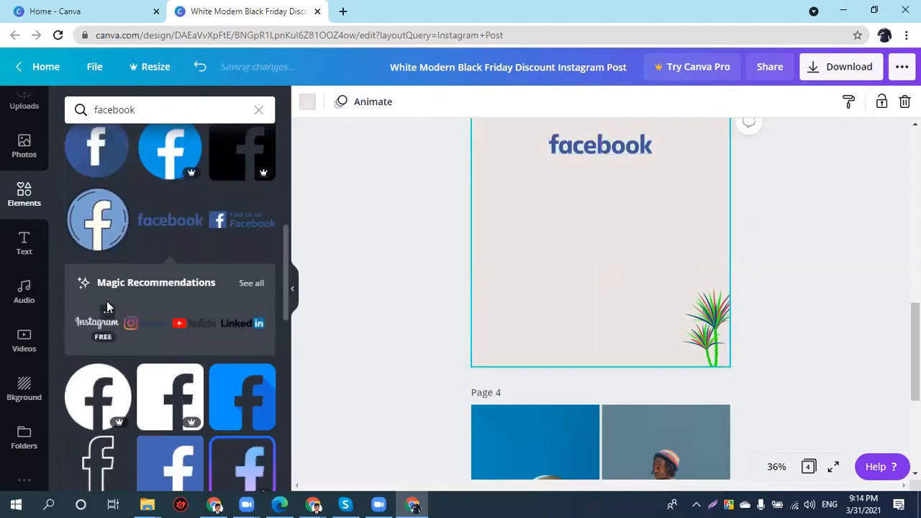
- Add the Like thumbs-up sticker and move it toward the lower left
scroll(107, 300, "down", 8)
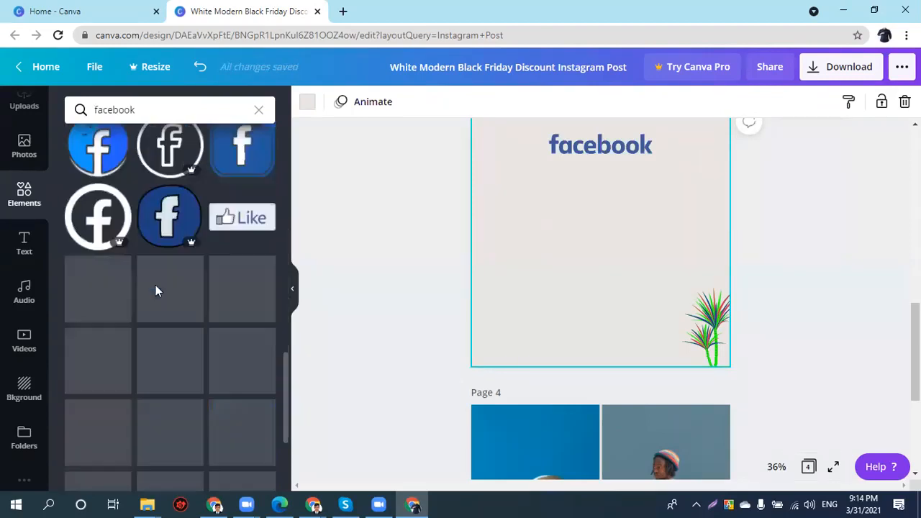
left_click(247, 218)
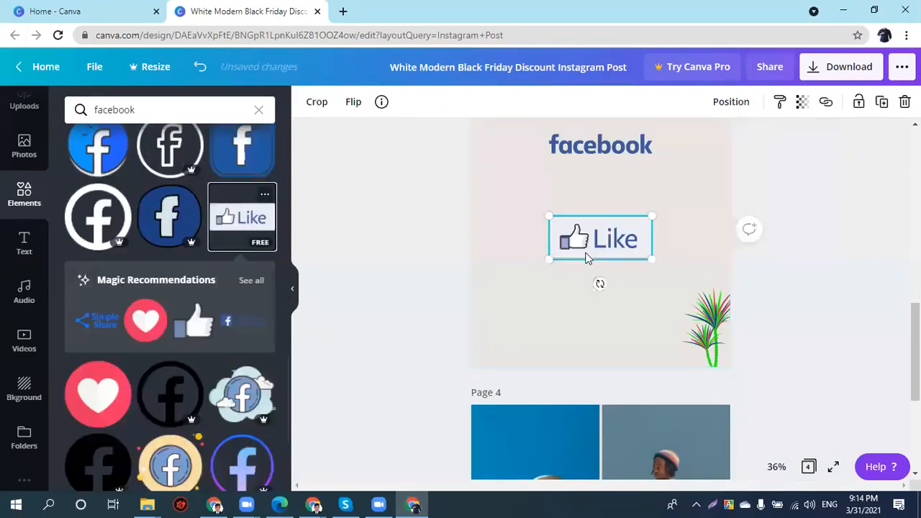
left_click_drag(581, 237, 529, 310)
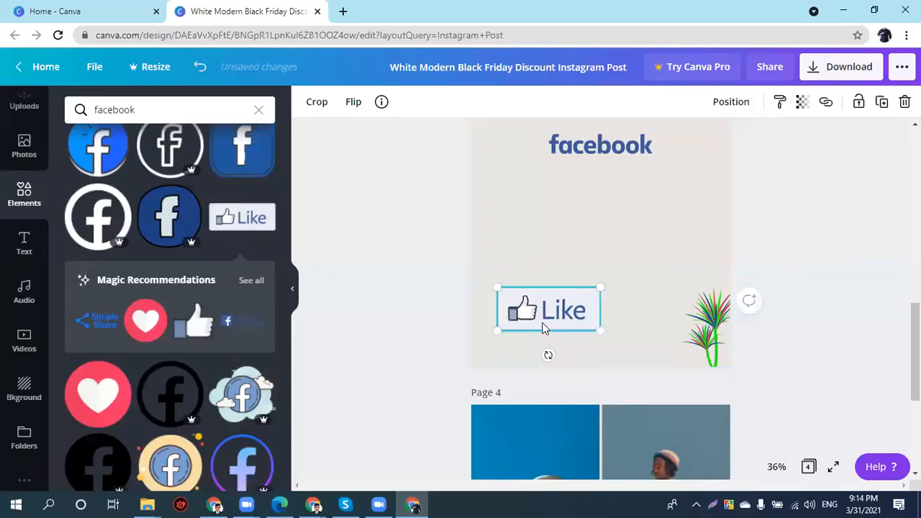
scroll(248, 392, "down", 2)
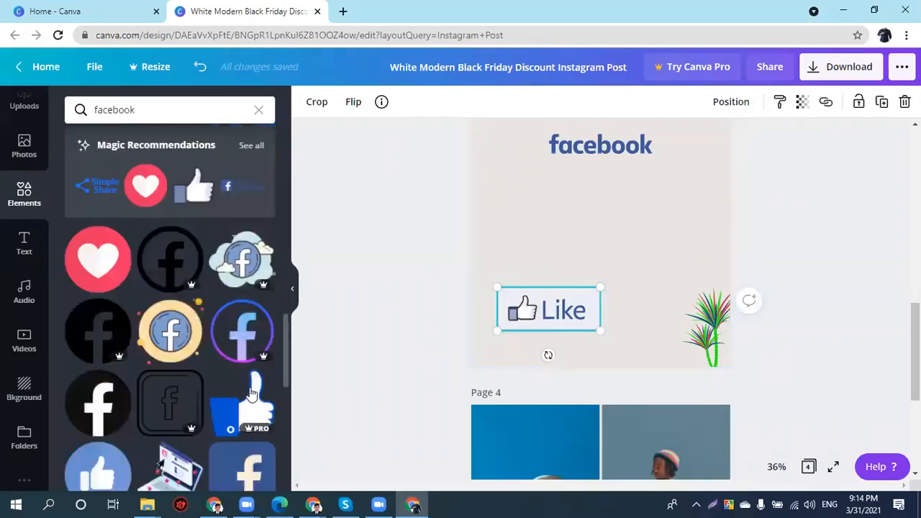
scroll(248, 390, "down", 4)
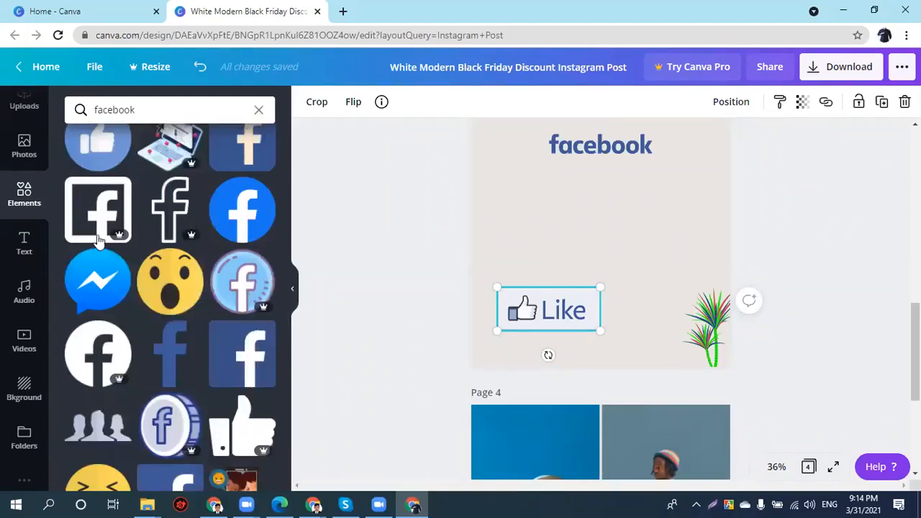
- Clear the facebook search and add a heading text box to the page
left_click(264, 110)
left_click(29, 241)
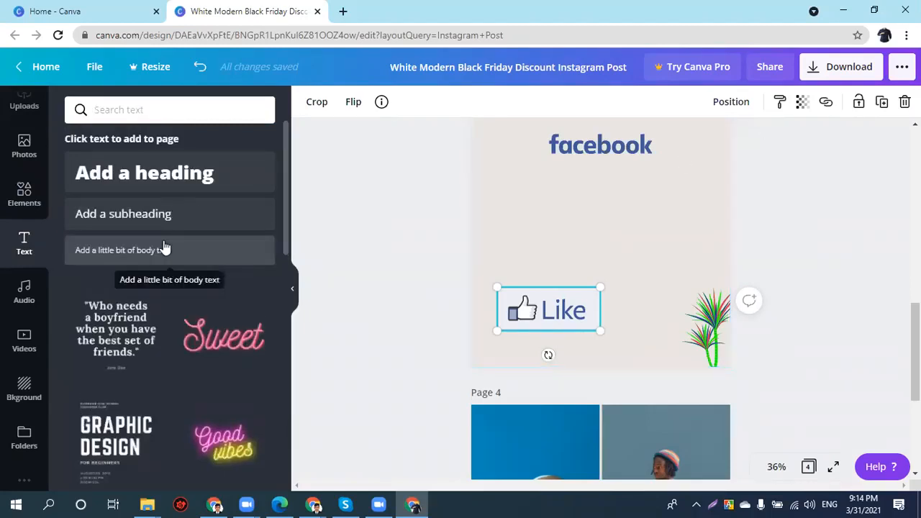
left_click(127, 174)
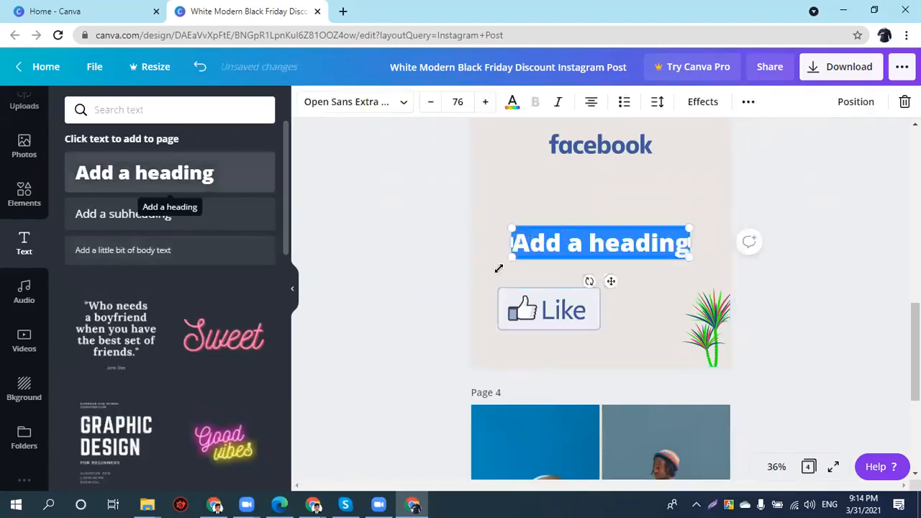
- Replace the placeholder with 'Online Batch' and move the heading slightly higher
double_click(545, 257)
triple_click(545, 257)
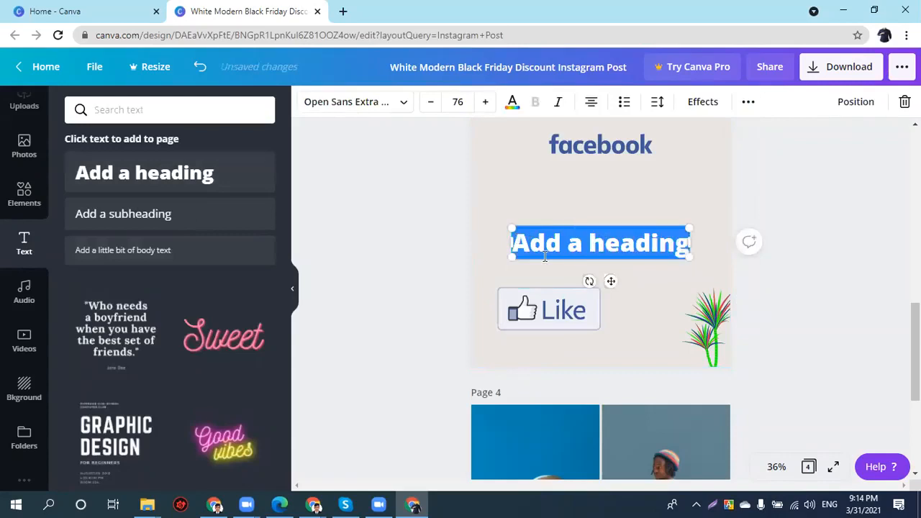
type("Batc")
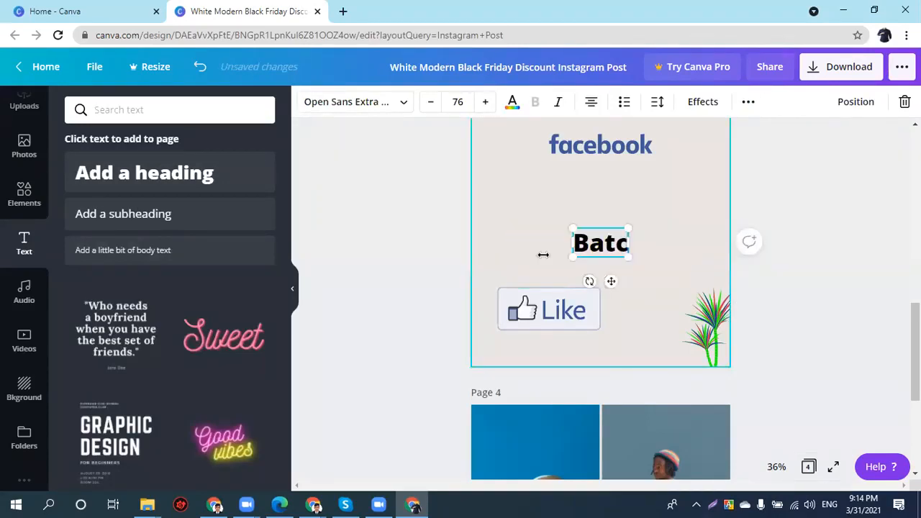
type("h")
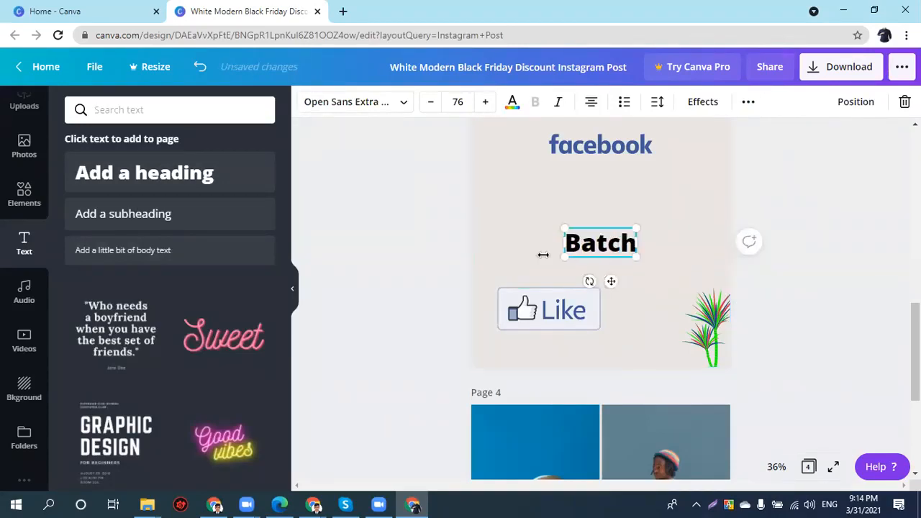
type("On")
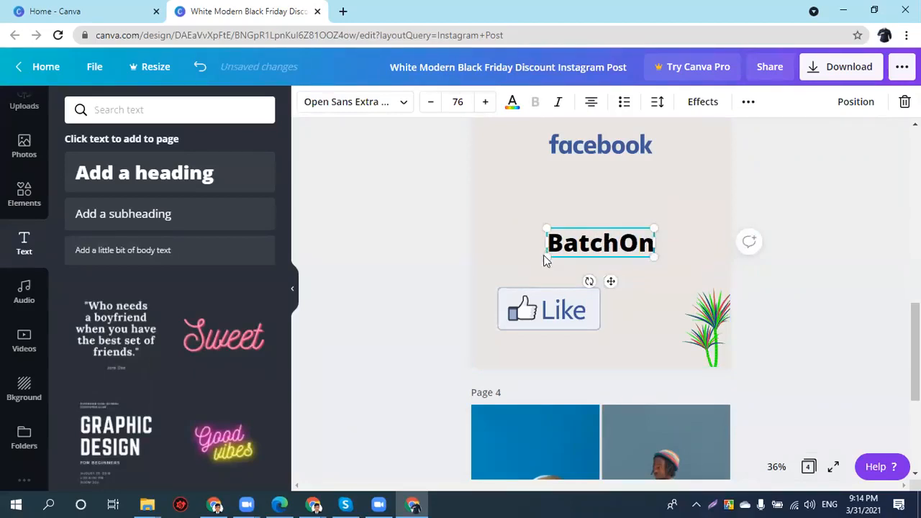
key("ctrl+a")
key("BackSpace")
type("Online")
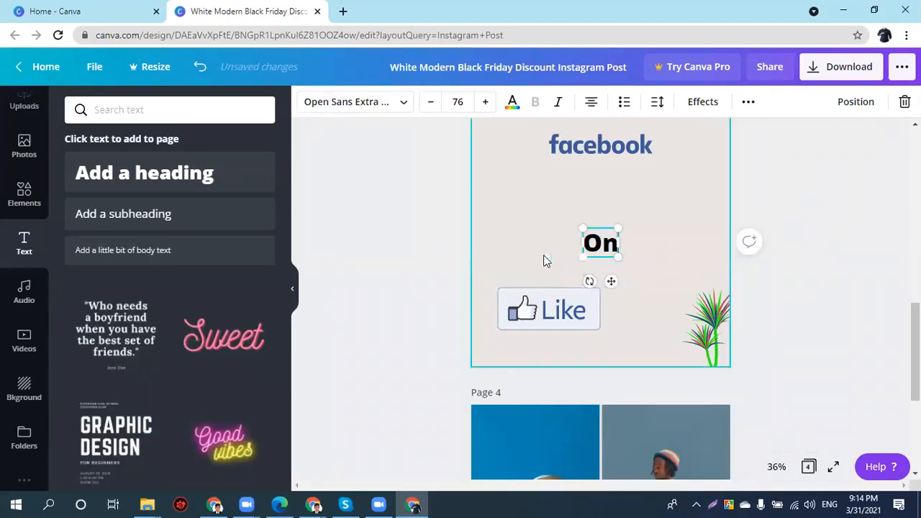
type(" Batch")
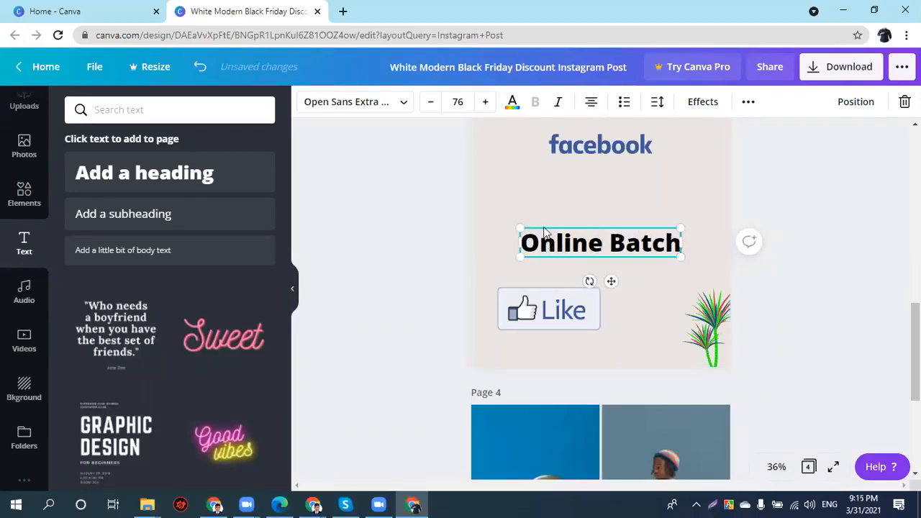
left_click_drag(547, 235, 539, 209)
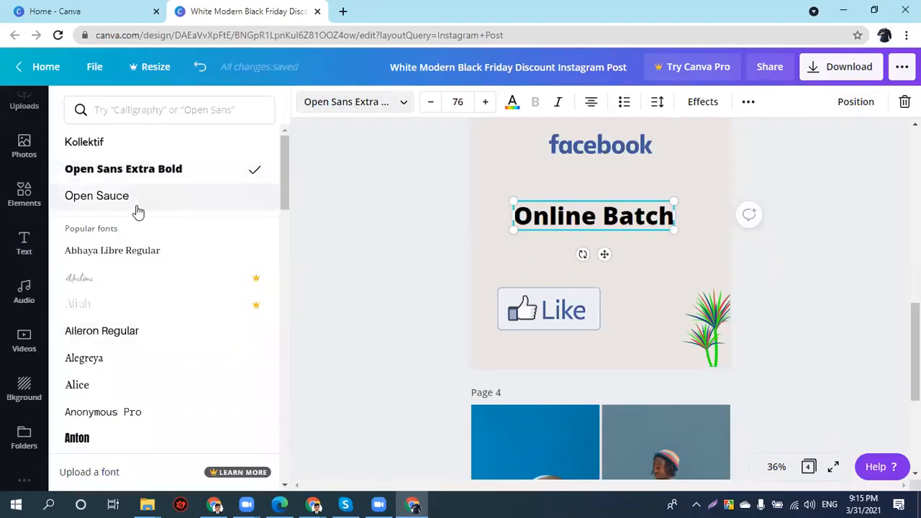
- After trying Bebas Neue and Cheque, set the heading font to Eczar SemiBold
scroll(159, 349, "down", 1)
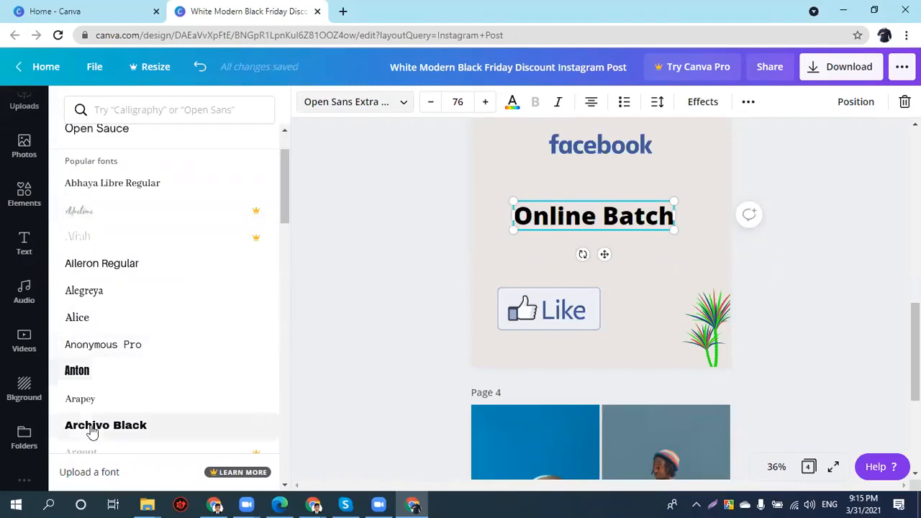
scroll(83, 337, "down", 3)
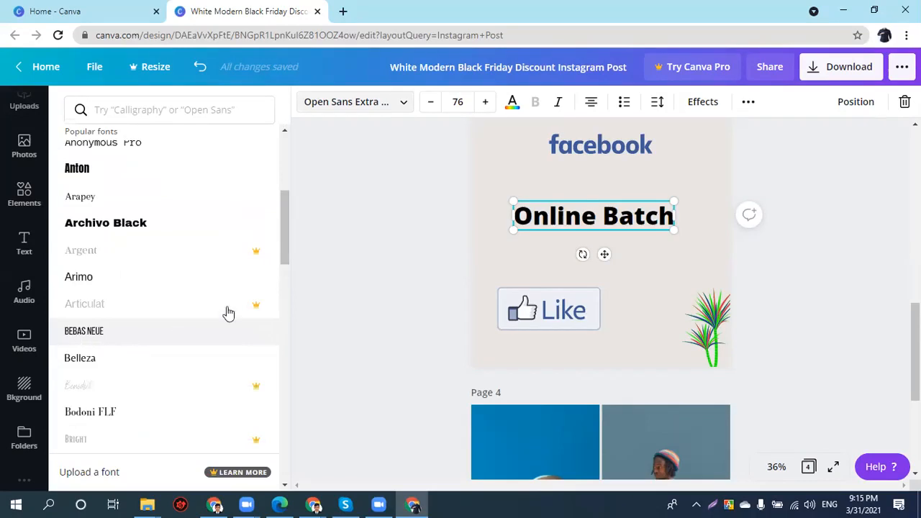
left_click(148, 330)
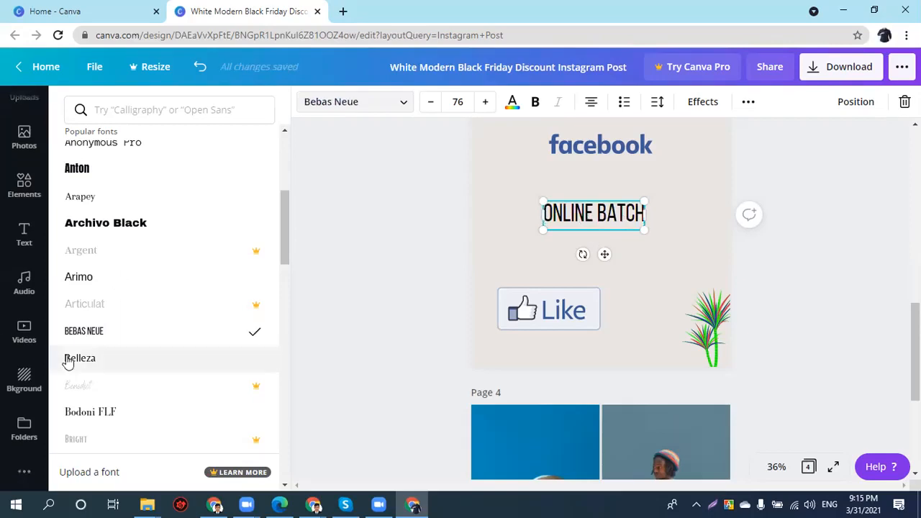
scroll(112, 373, "down", 2)
scroll(106, 370, "down", 2)
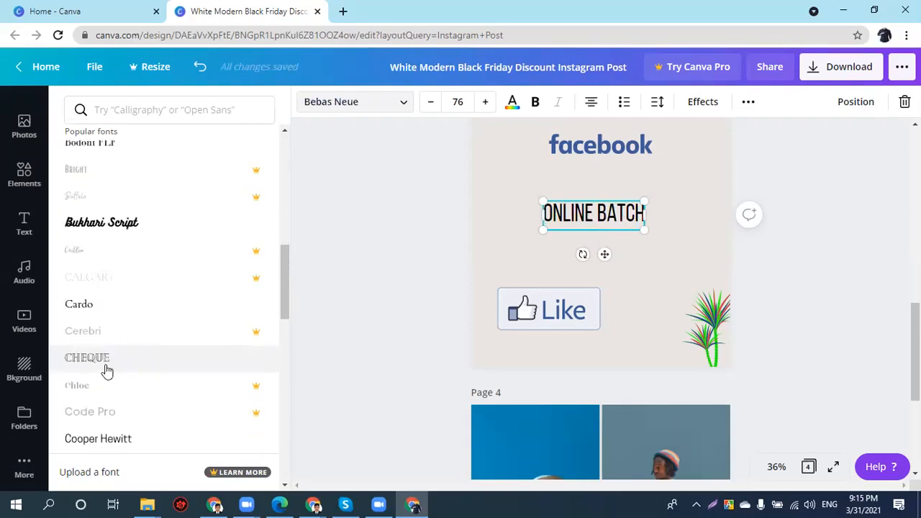
left_click(106, 370)
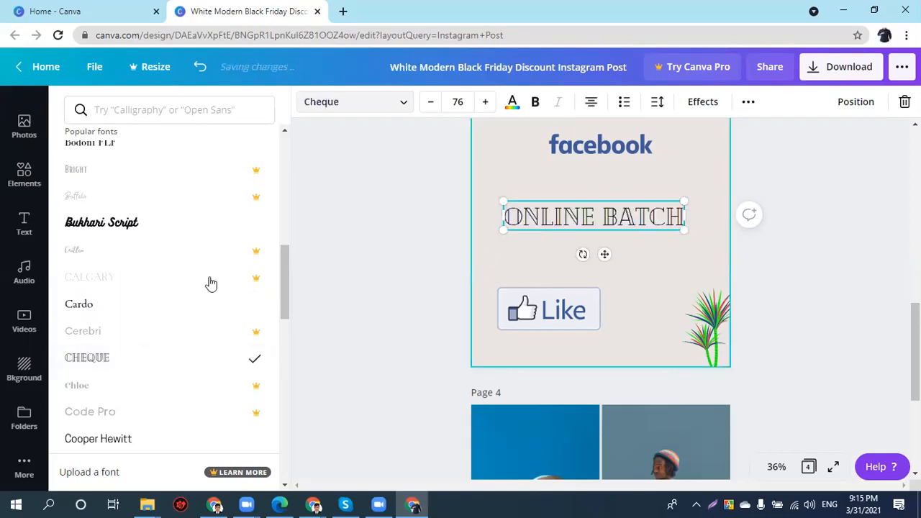
scroll(210, 282, "down", 3)
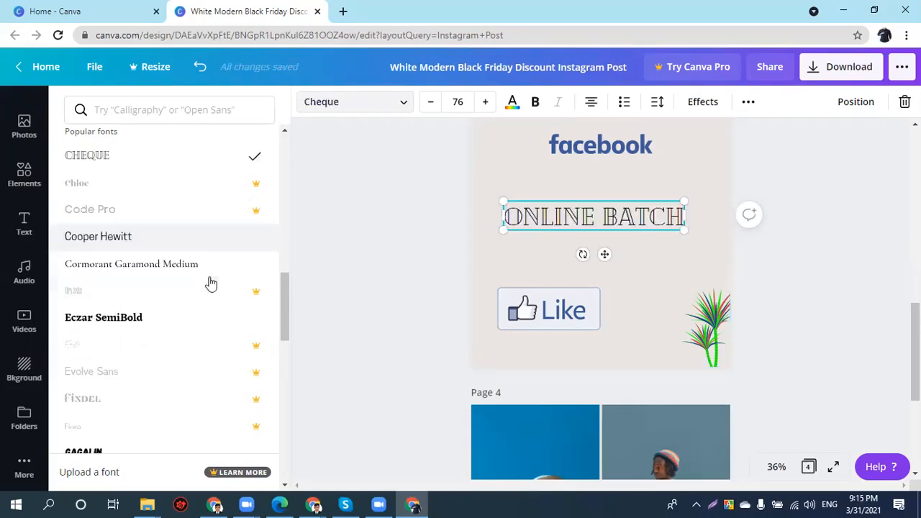
left_click(158, 320)
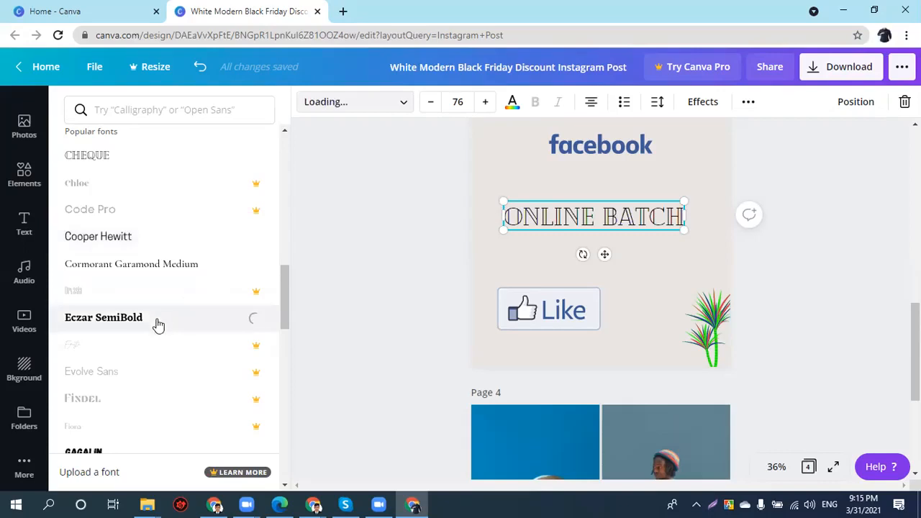
scroll(101, 410, "down", 1)
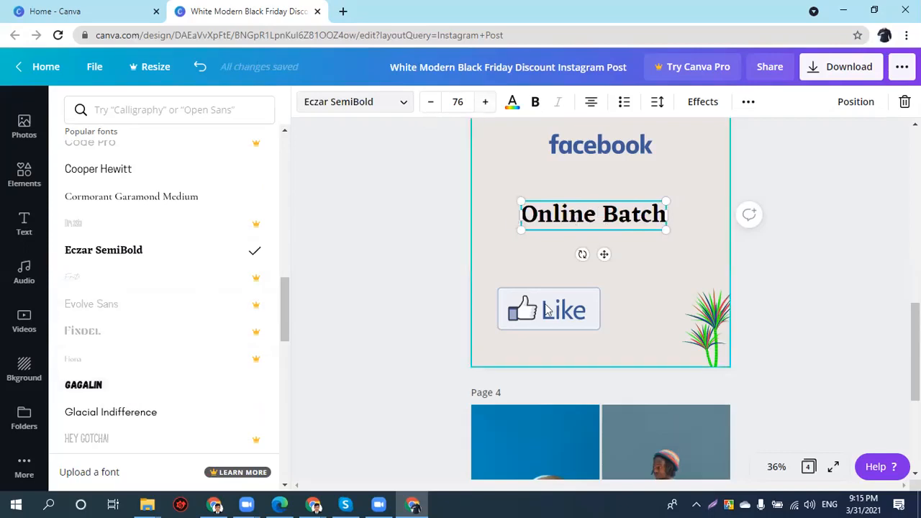
- Shrink the Online Batch heading to about size 66.1
left_click(427, 101)
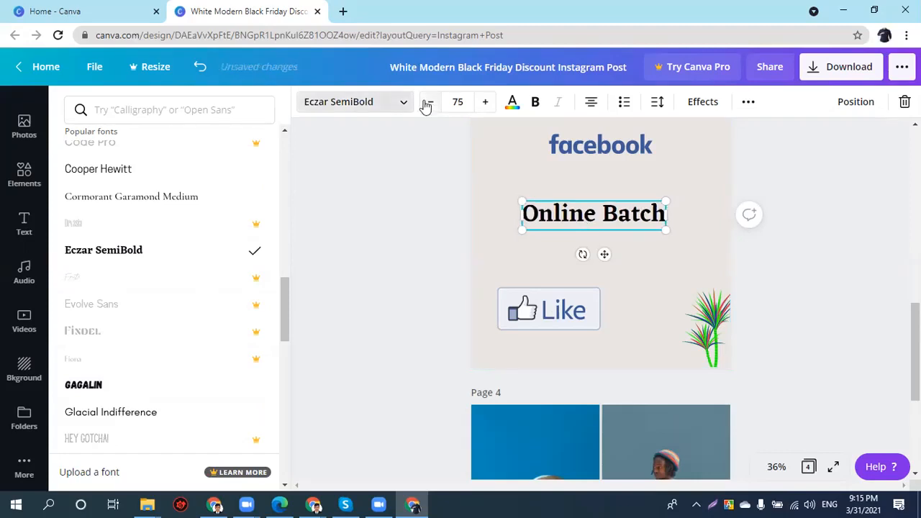
left_click(427, 105)
left_click(427, 105)
left_click(426, 105)
left_click(427, 105)
left_click(426, 105)
left_click(426, 105)
left_click(480, 108)
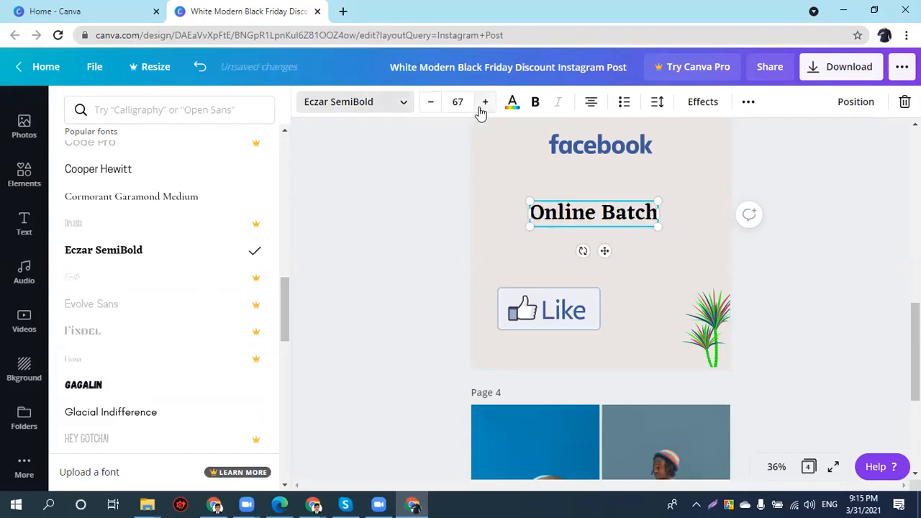
left_click_drag(659, 226, 663, 229)
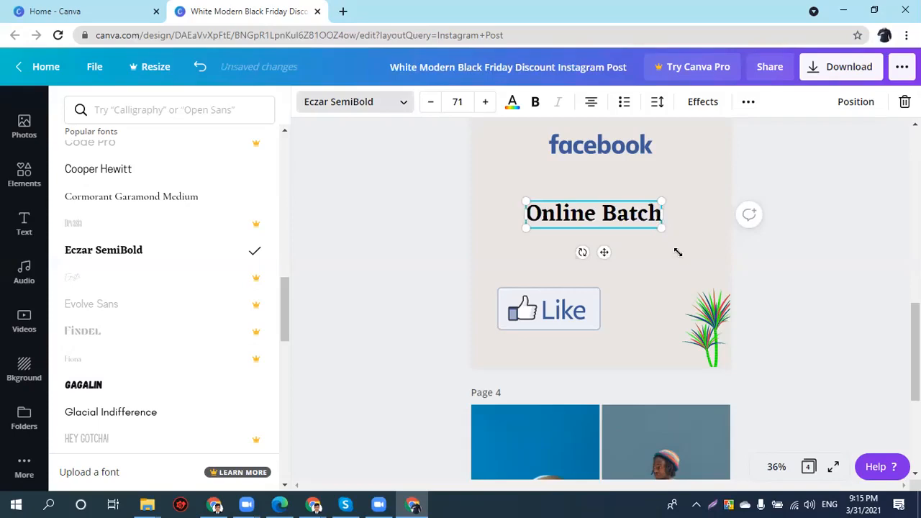
left_click_drag(699, 263, 650, 232)
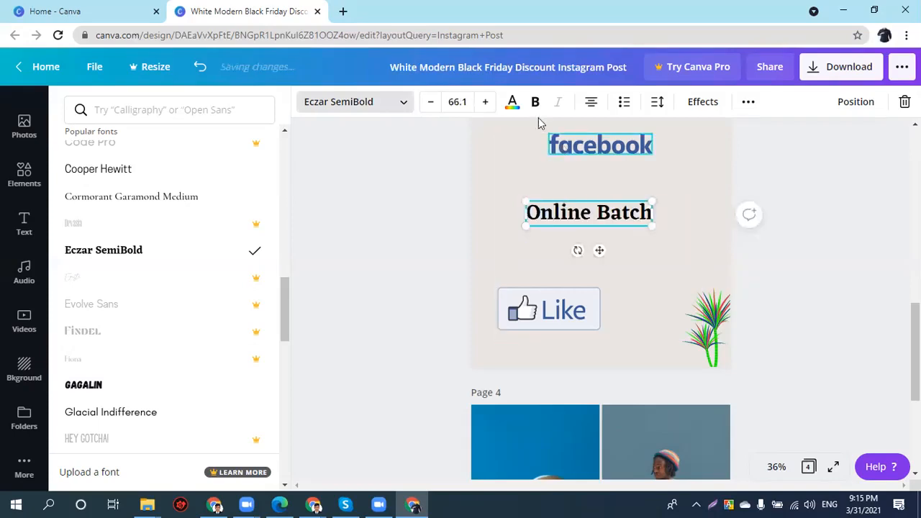
- Colour the Online Batch heading red and make it bold
left_click(514, 107)
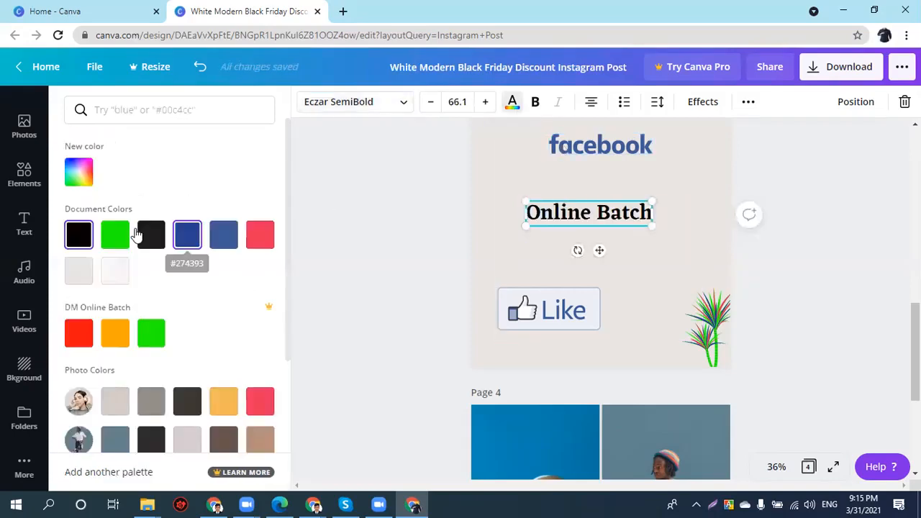
left_click(115, 234)
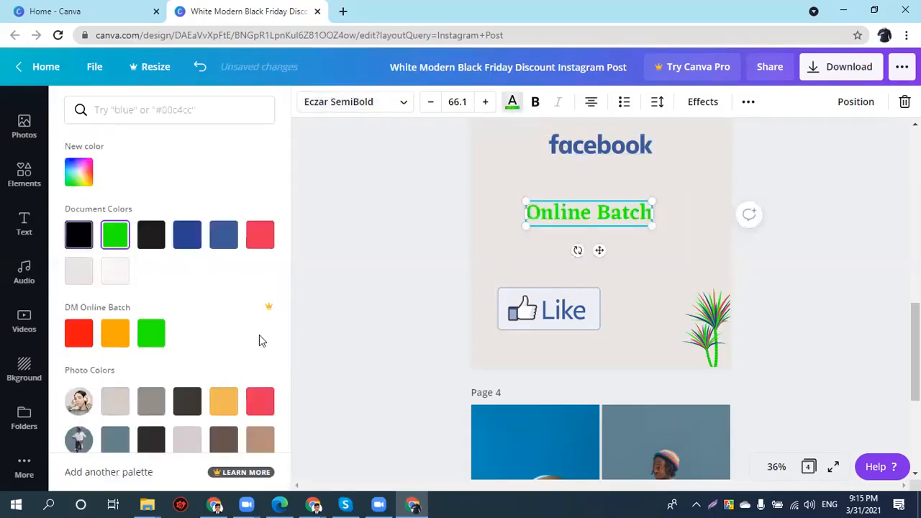
left_click(260, 401)
scroll(172, 389, "down", 1)
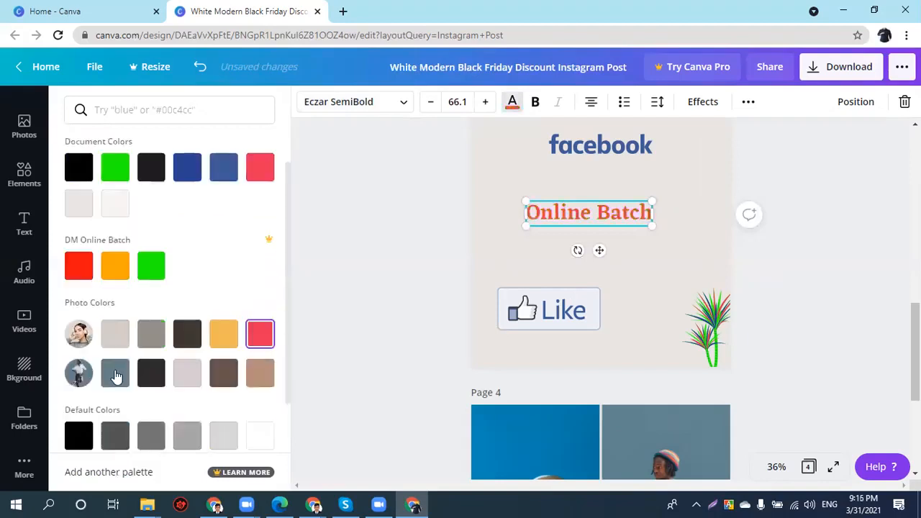
left_click(115, 373)
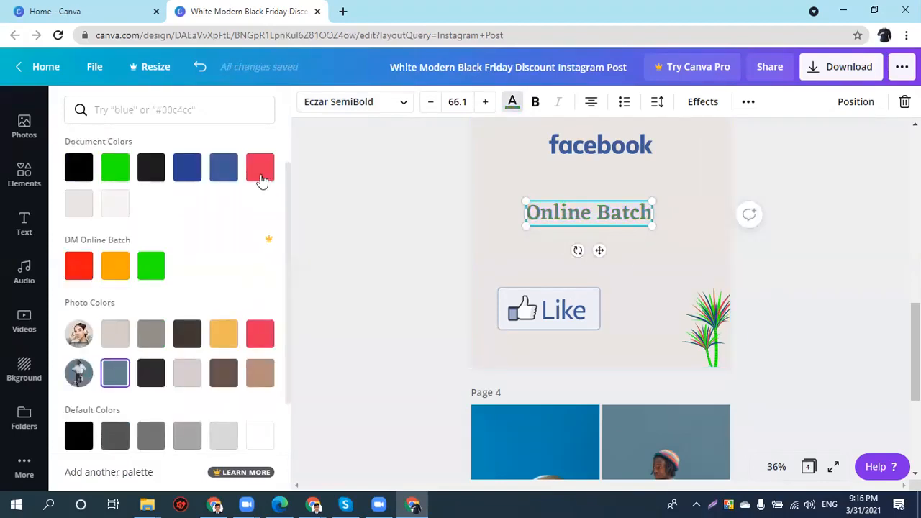
key("ctrl+z")
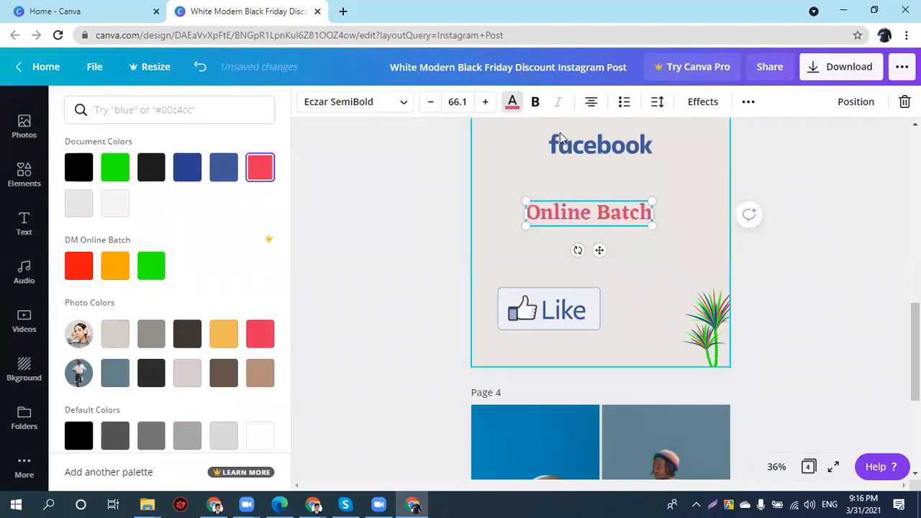
left_click(540, 102)
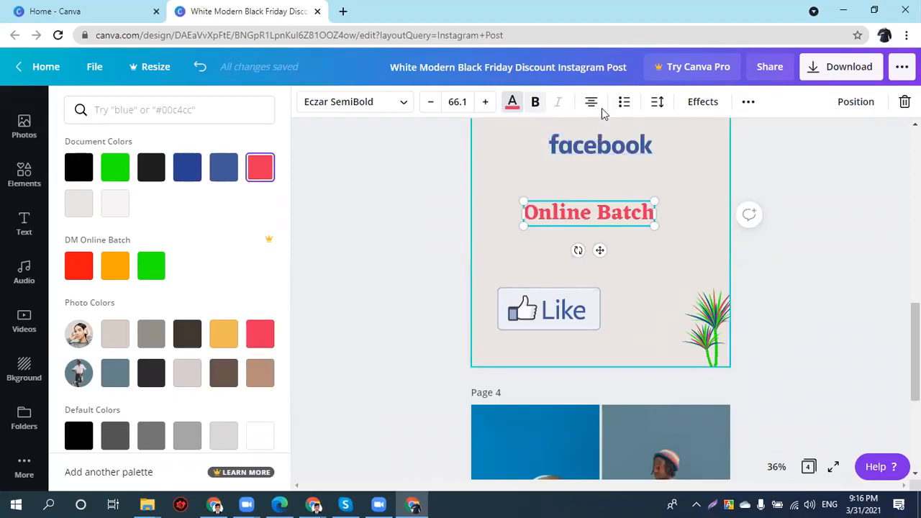
- Widen the heading box and, after trying other alignments, centre-align the text
left_click(593, 102)
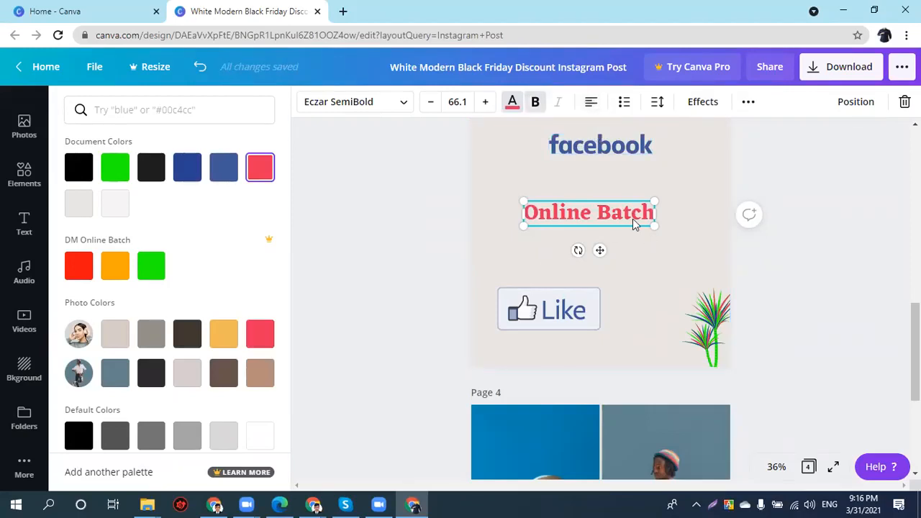
left_click(559, 308)
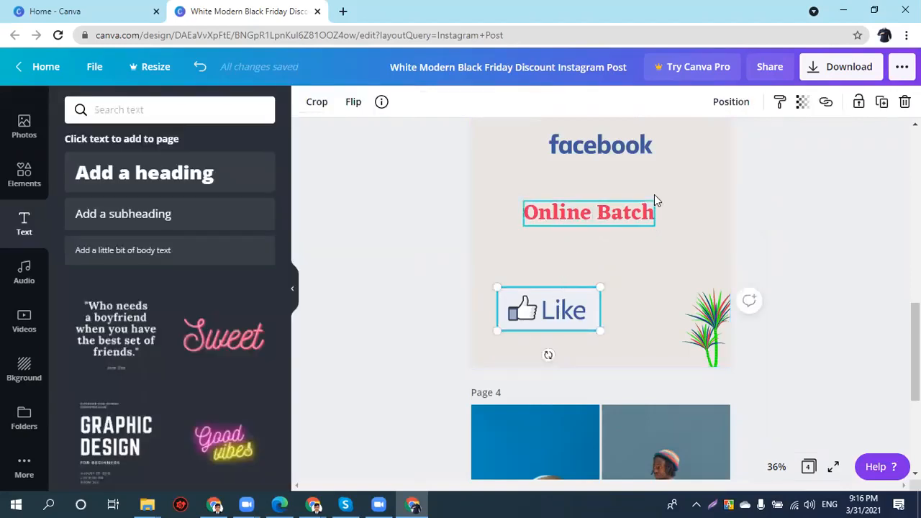
left_click(617, 177)
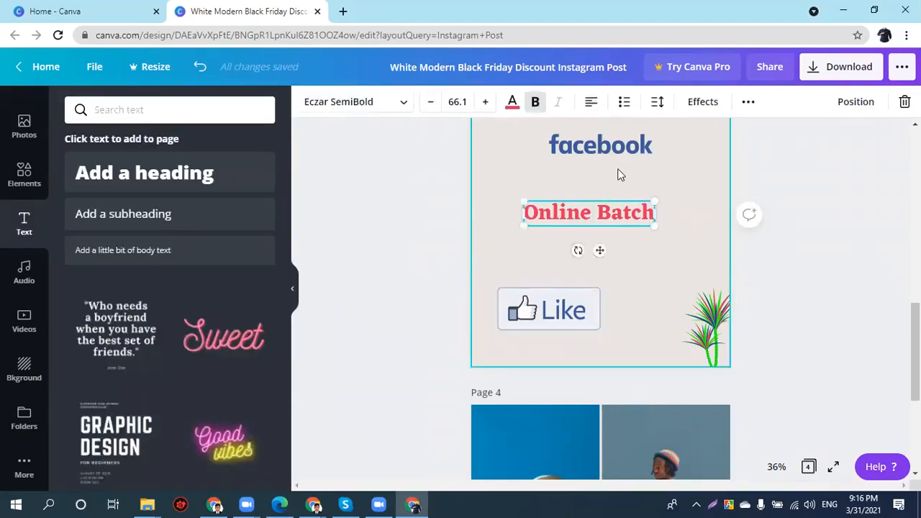
left_click(591, 105)
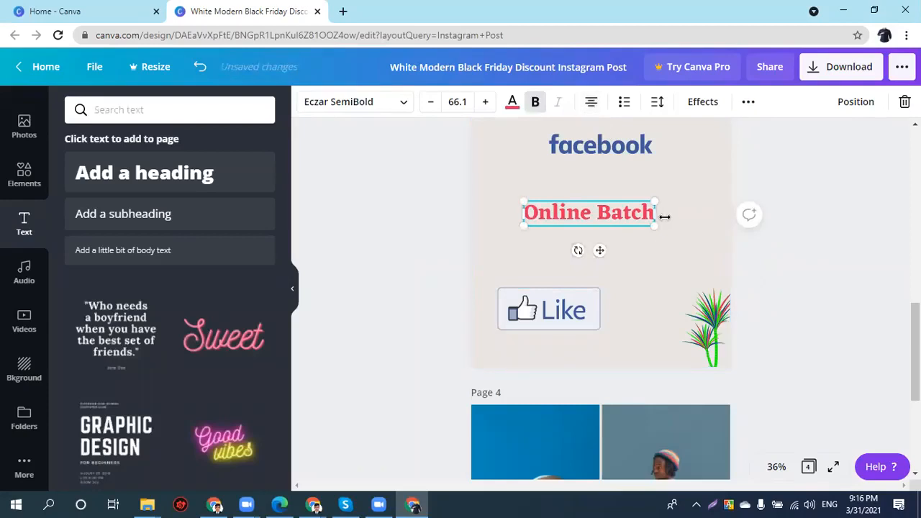
left_click_drag(680, 221, 707, 220)
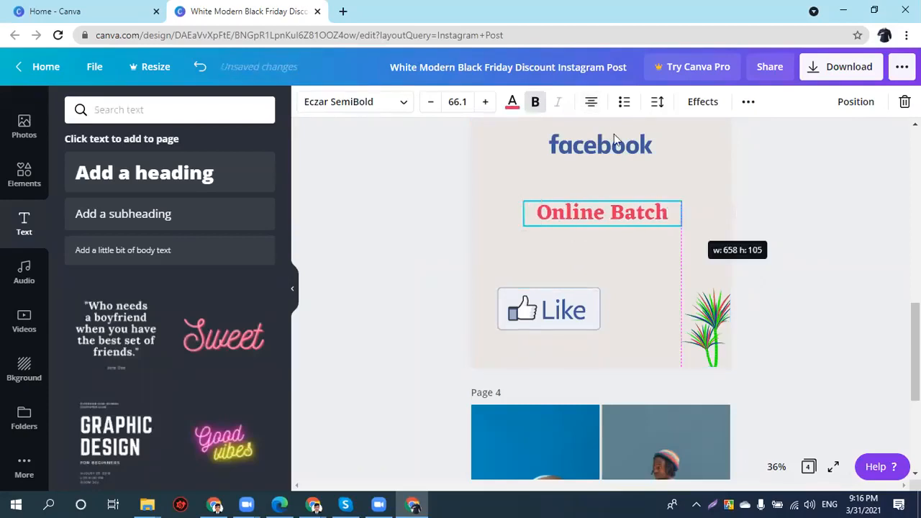
key("ctrl+shift+r")
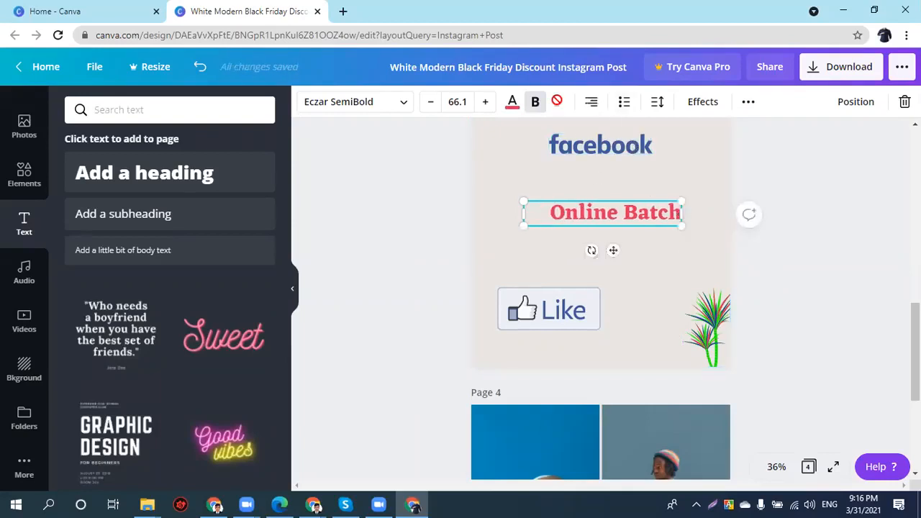
left_click(591, 104)
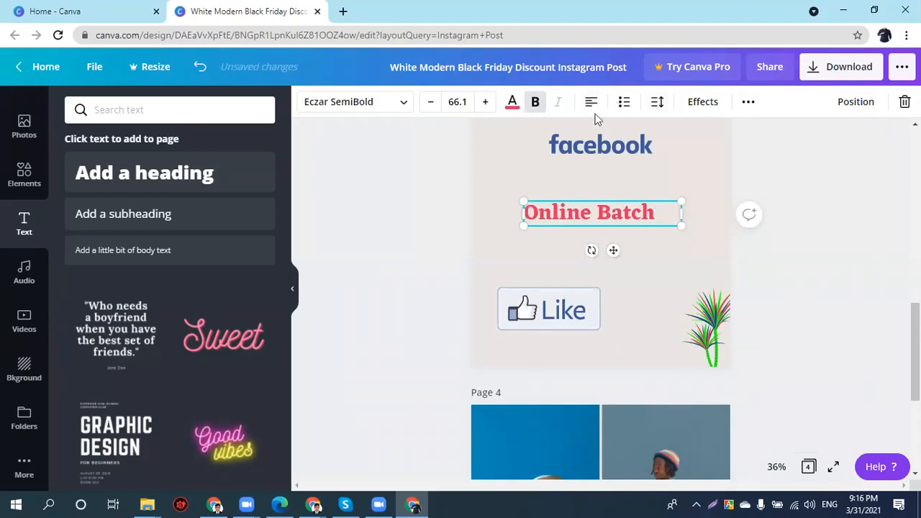
key("ctrl+shift+c")
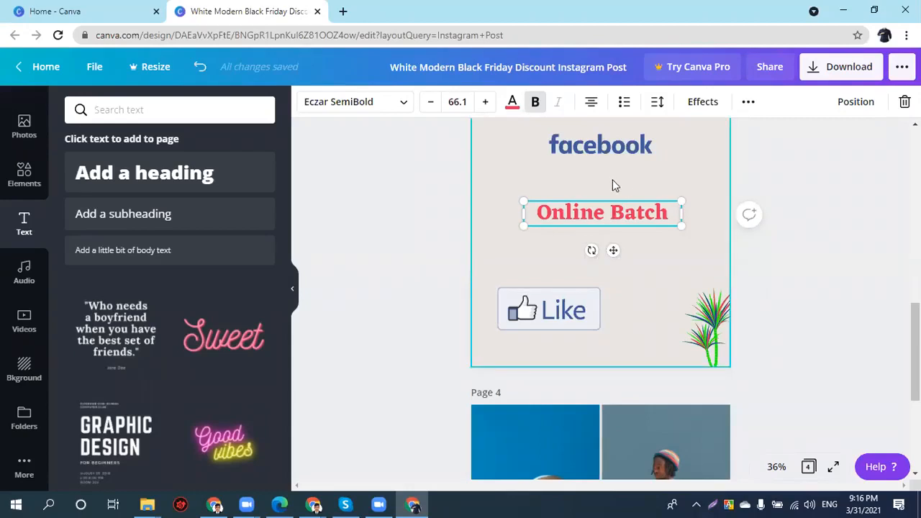
- Nudge the facebook logo down and move Online Batch up, centred beneath it
key("Escape")
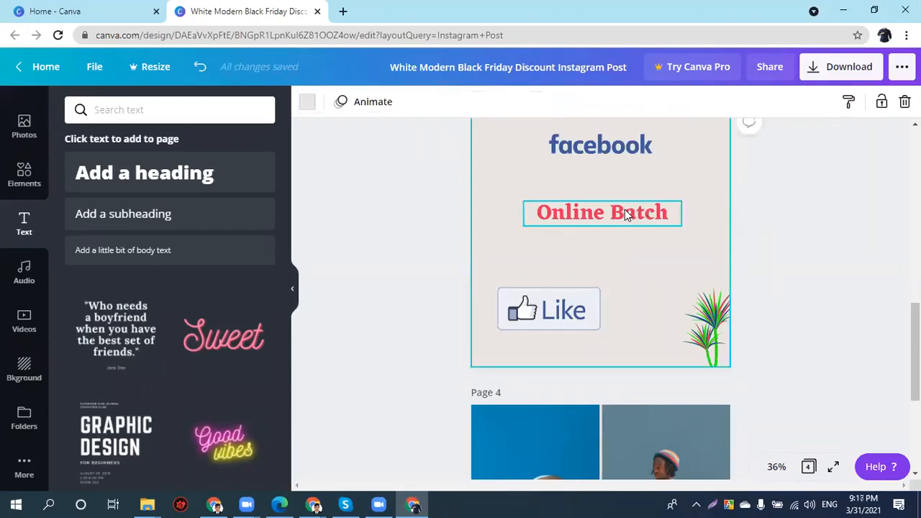
left_click(622, 209)
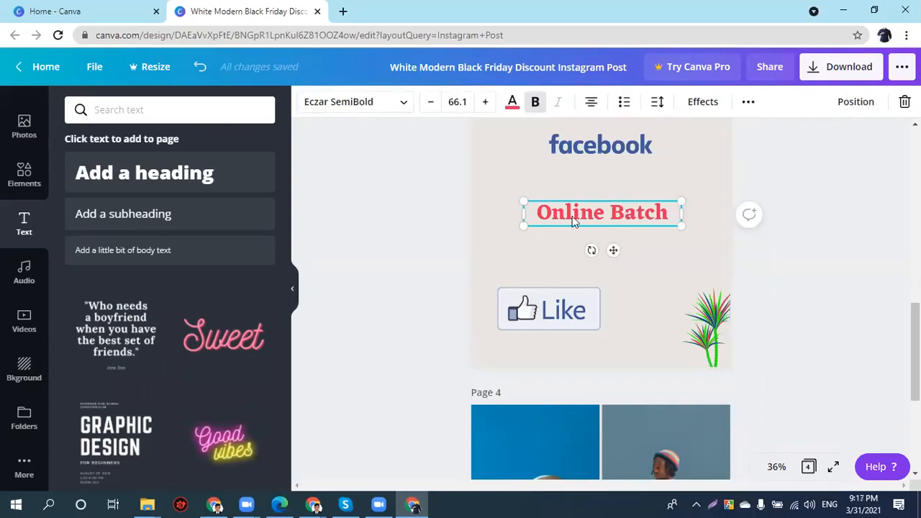
left_click_drag(580, 200, 575, 200)
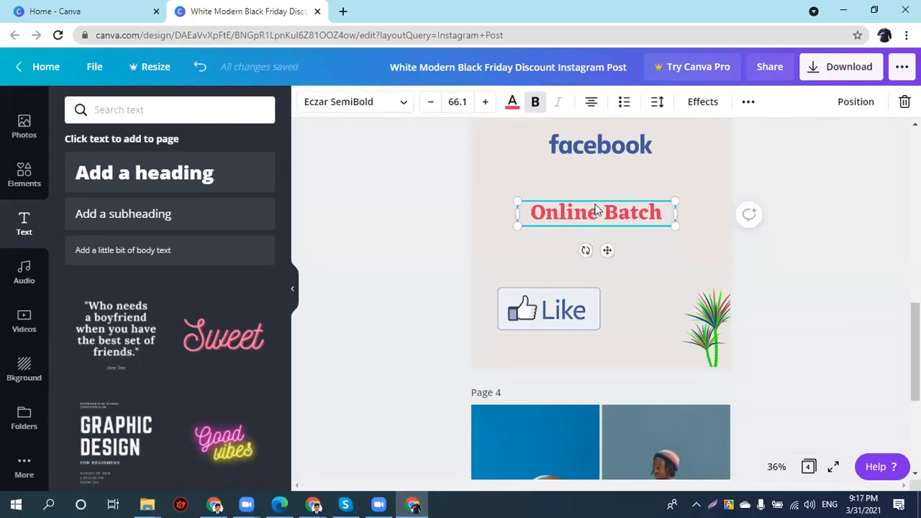
left_click(597, 152)
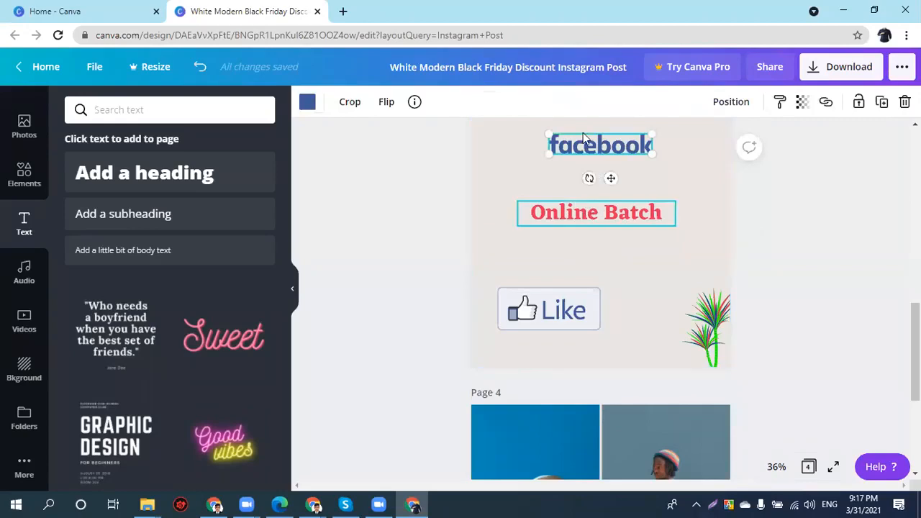
left_click_drag(611, 150, 611, 155)
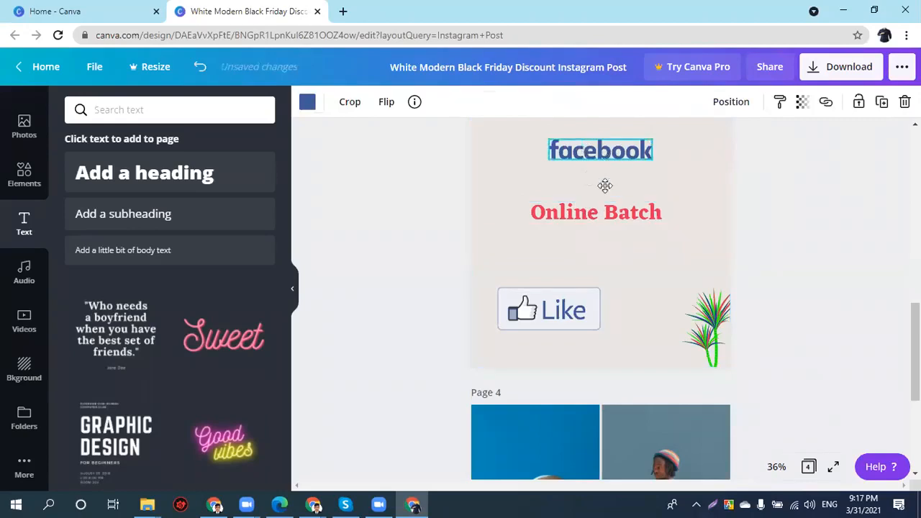
left_click(581, 211)
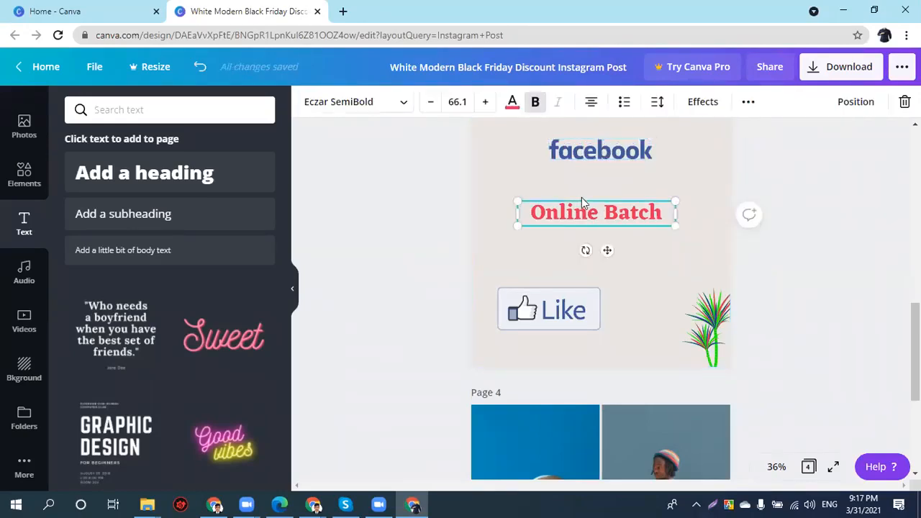
left_click_drag(586, 220, 591, 196)
- Left-align both lines of the Online Batch text
scroll(410, 243, "up", 1)
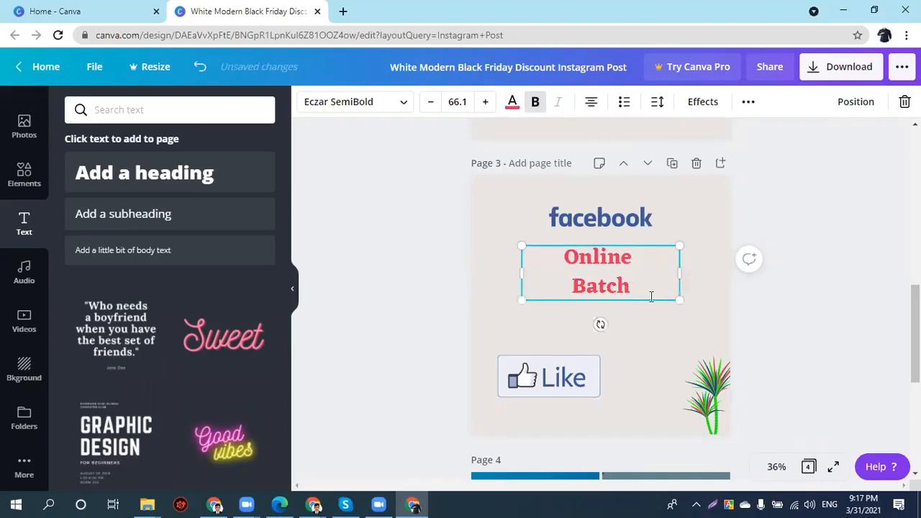
left_click_drag(587, 287, 620, 297)
double_click(633, 288)
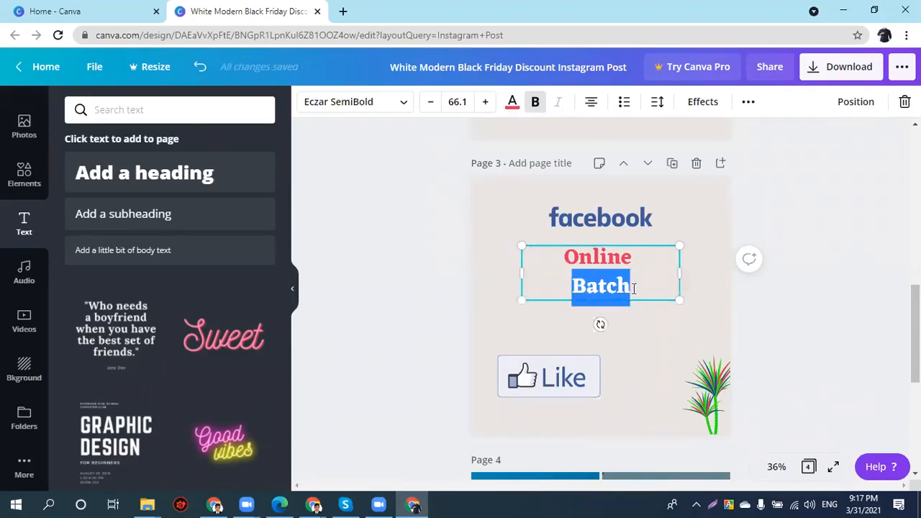
left_click_drag(558, 251, 573, 181)
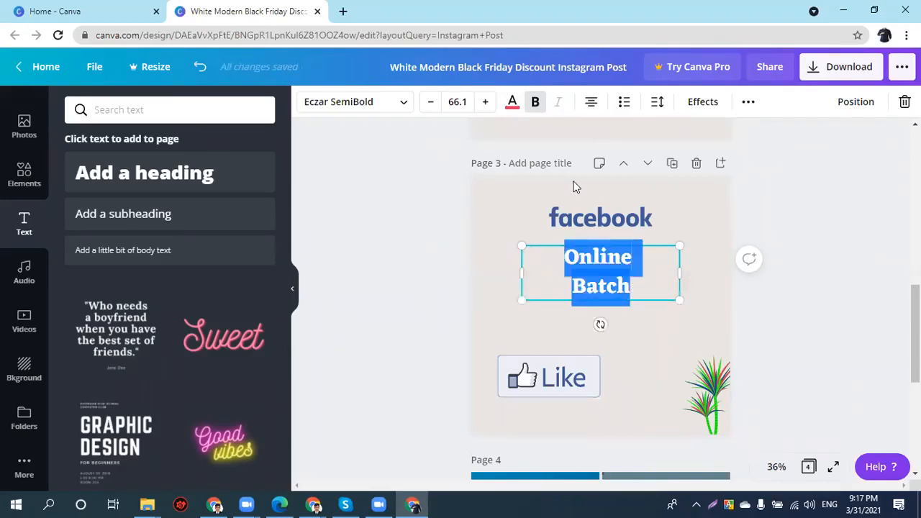
left_click(592, 103)
left_click(533, 264)
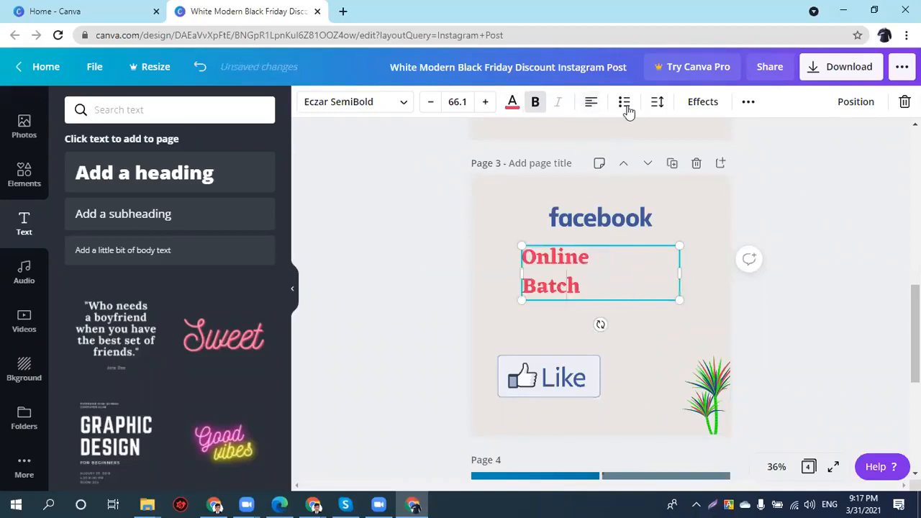
- Experiment with bullet points on the Batch line and then on both lines
left_click(625, 107)
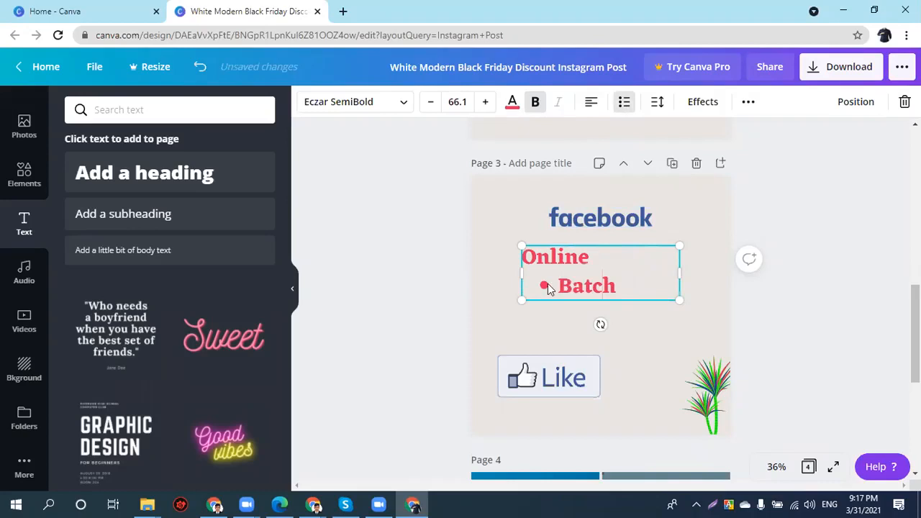
key("ctrl+z")
key("ctrl+a")
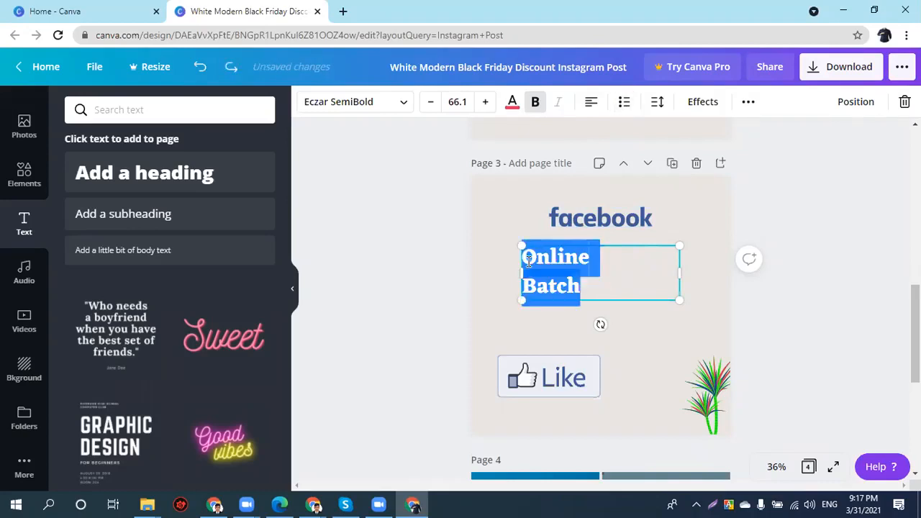
left_click(624, 103)
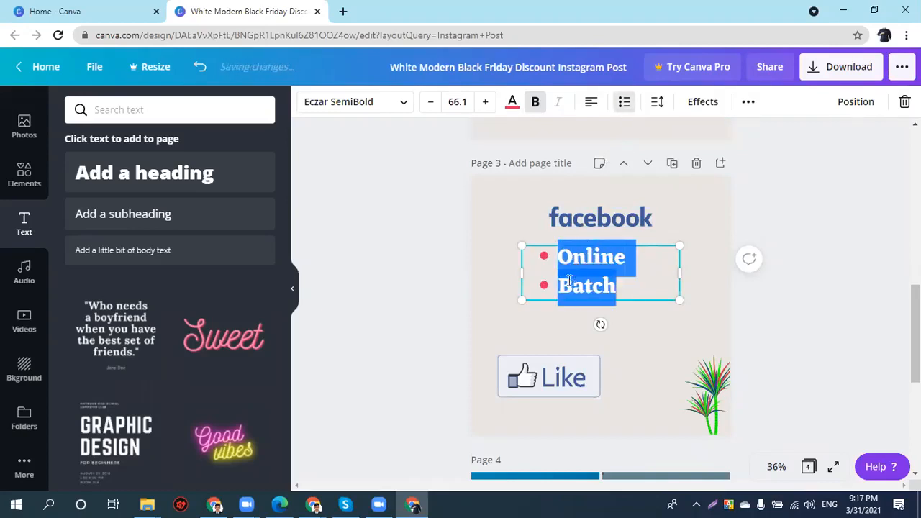
key("Escape")
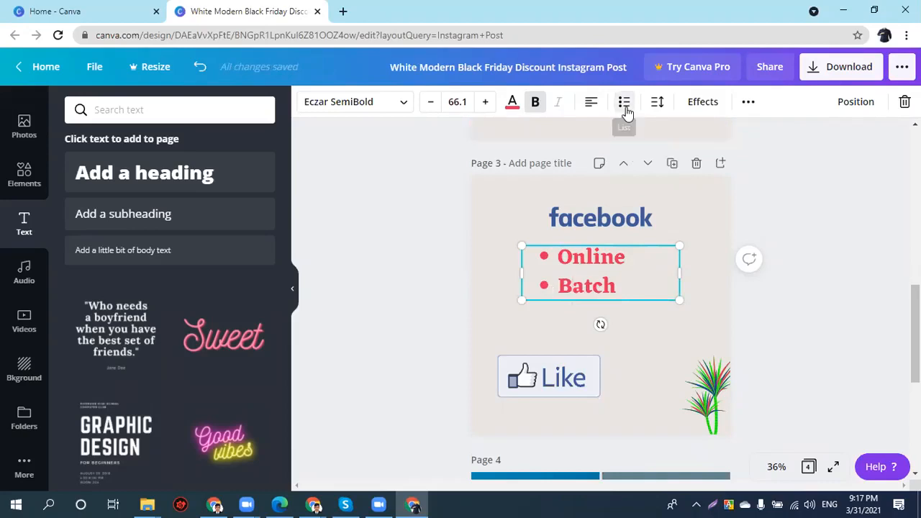
double_click(587, 286)
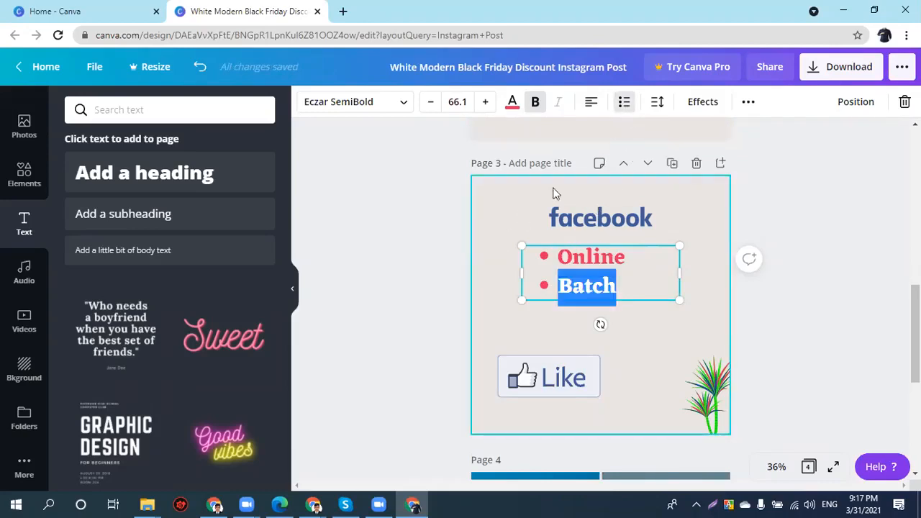
left_click(656, 208)
- Cycle the list formatting until the lines read as a numbered list, 1.Online and 2.Batch
left_click(590, 280)
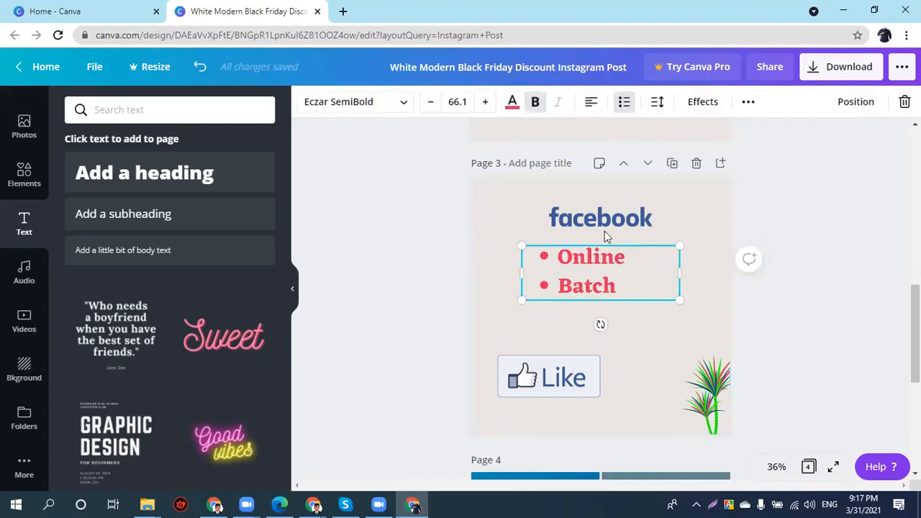
left_click(625, 104)
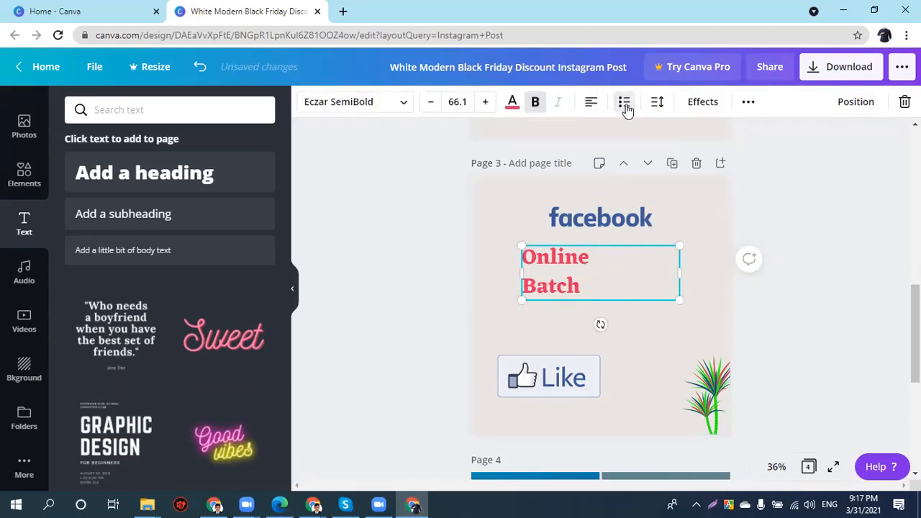
left_click(625, 104)
left_click(625, 104)
left_click(625, 105)
left_click(626, 104)
left_click(625, 104)
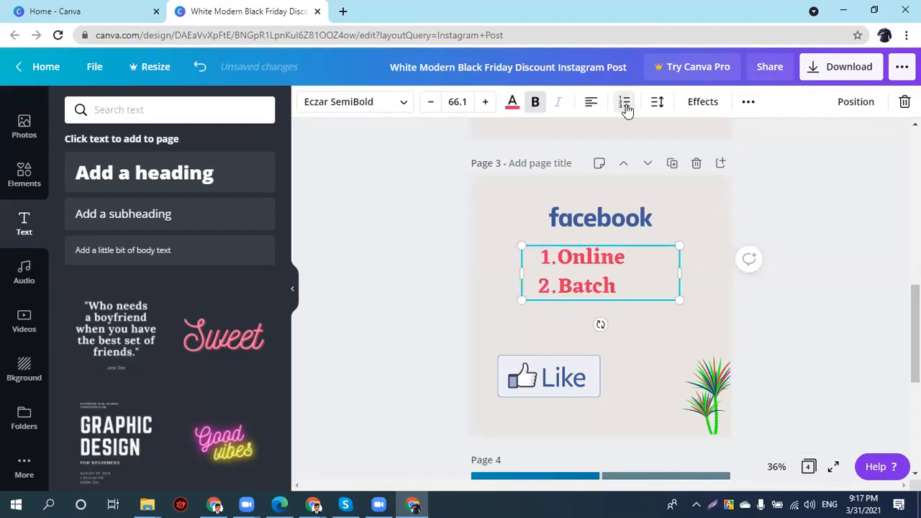
- Raise the heading's letter spacing to 100 and line height to 1.6
left_click(656, 103)
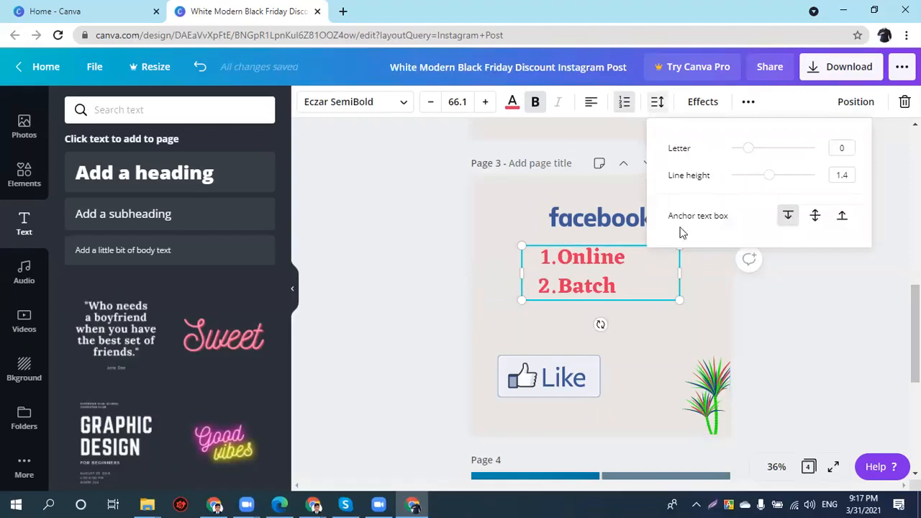
mouse_move(748, 148)
left_mouse_down()
mouse_move(771, 148)
mouse_move(759, 160)
mouse_move(755, 149)
left_mouse_up()
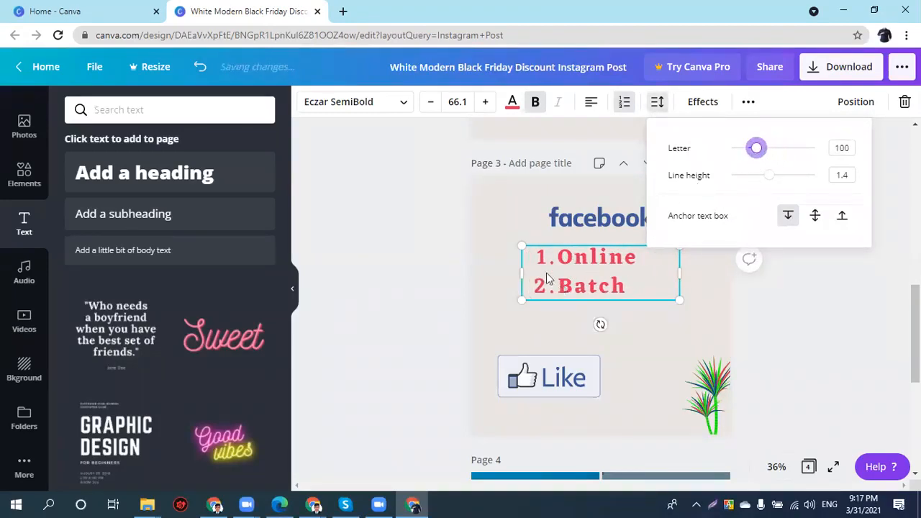
left_click_drag(746, 181, 777, 175)
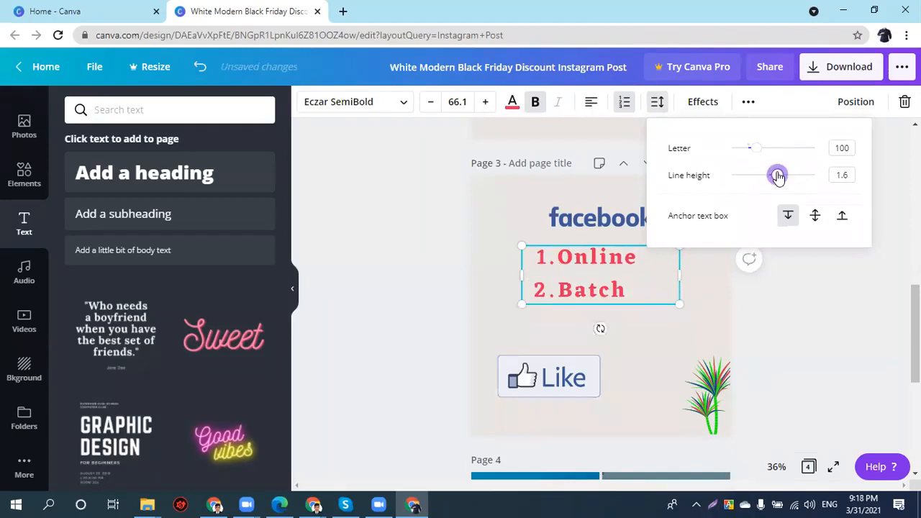
left_click(570, 209)
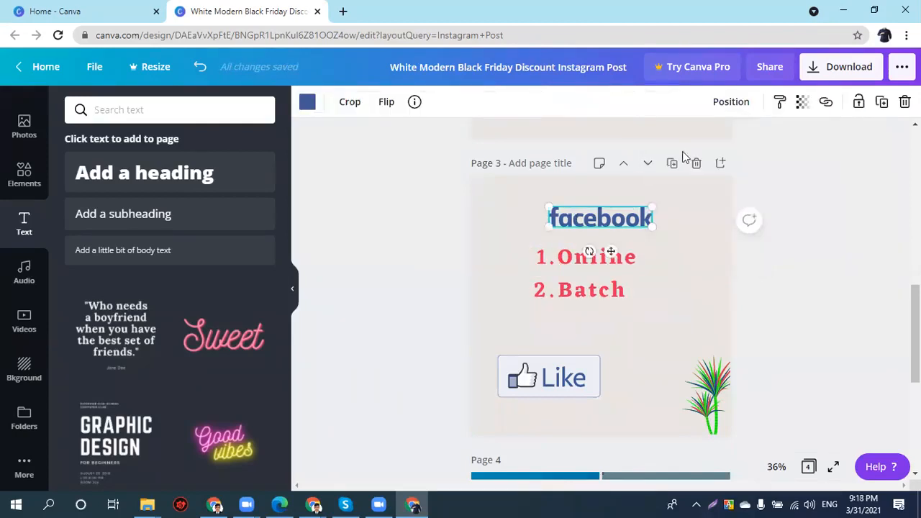
left_click(579, 274)
left_click(702, 101)
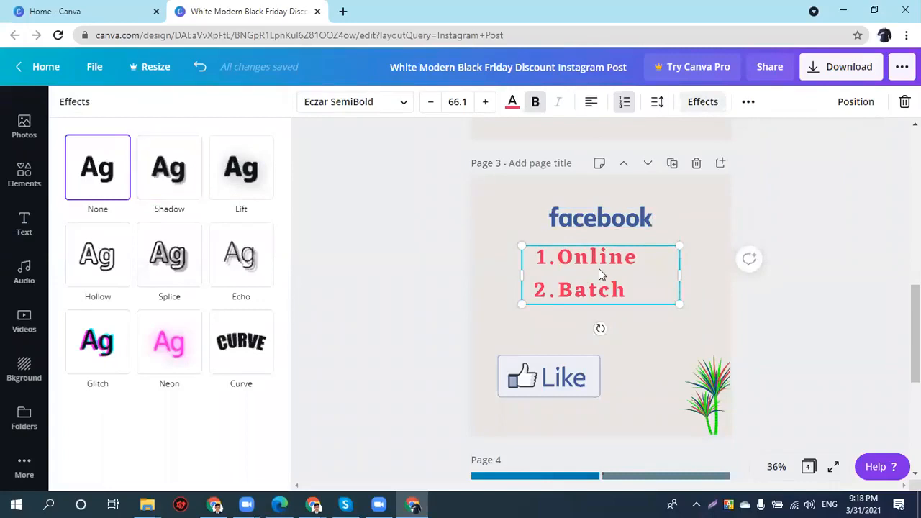
- Delete the '2.' number and line break so Online Batch sits on one line
double_click(563, 290)
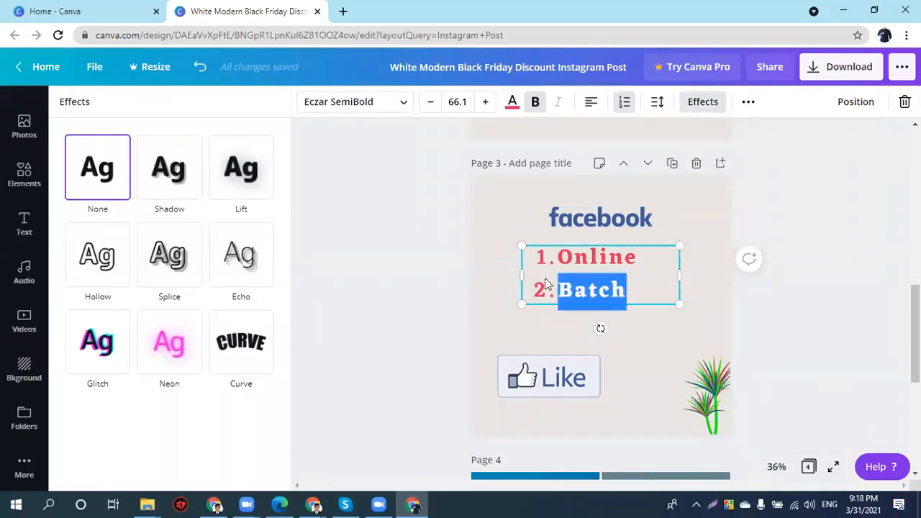
left_click(560, 288)
key("BackSpace")
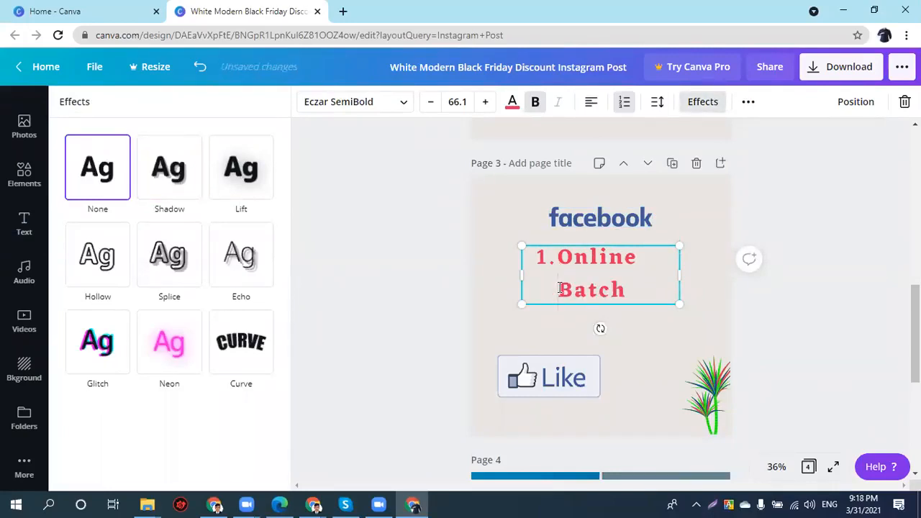
key("BackSpace")
key("BackSpace")
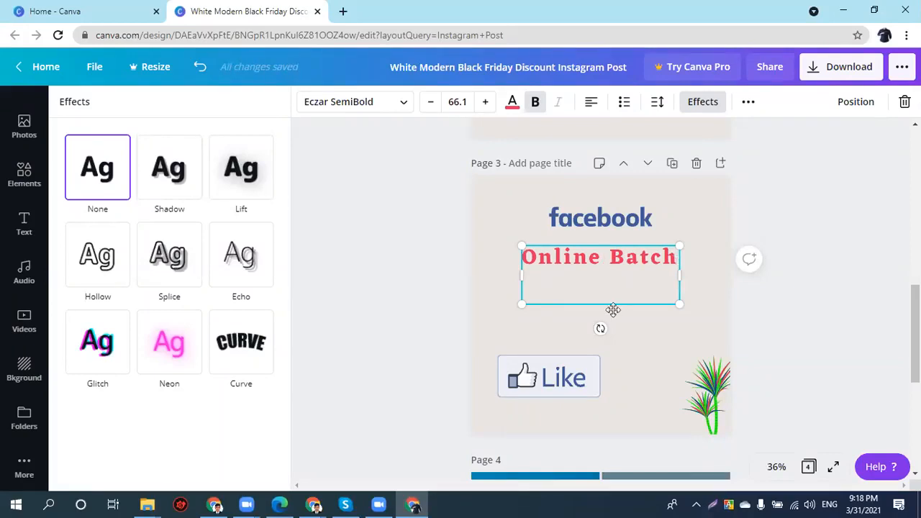
left_click(410, 296)
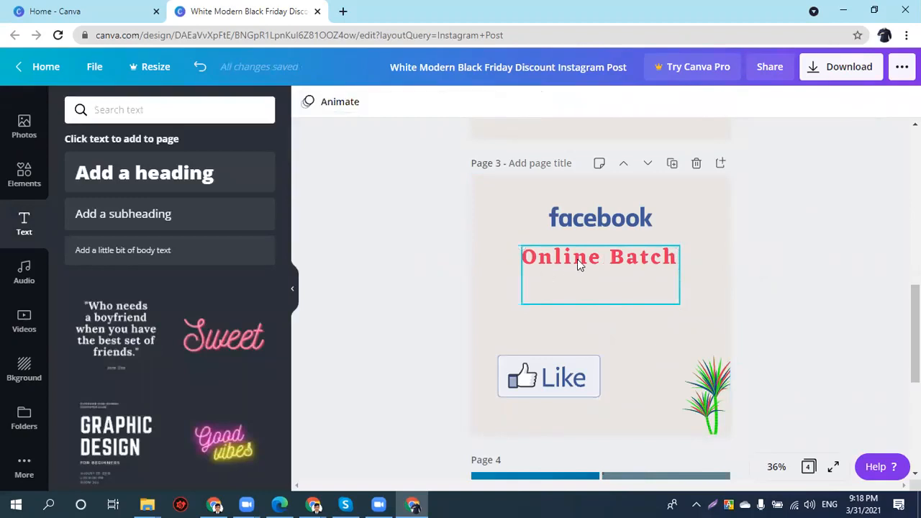
left_click(702, 102)
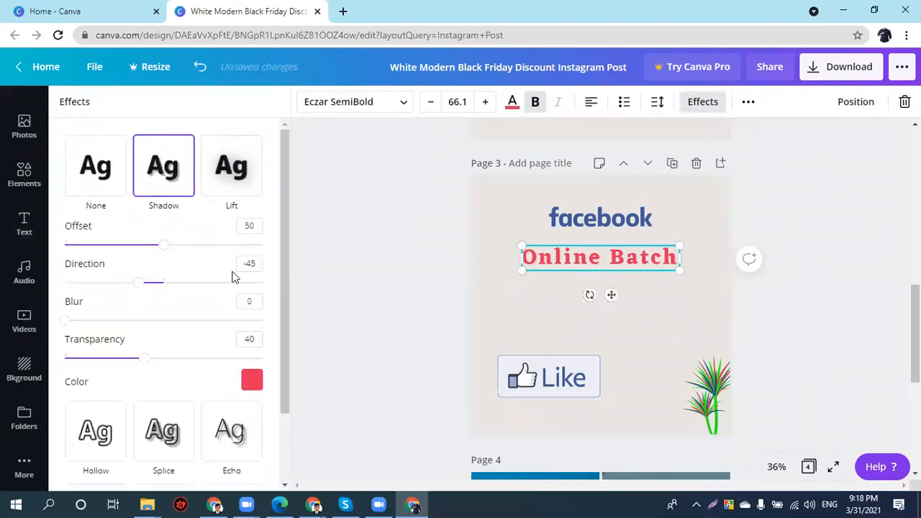
- Max out the shadow offset with a black shadow, then switch to Lift at intensity 100
left_click_drag(189, 247, 351, 261)
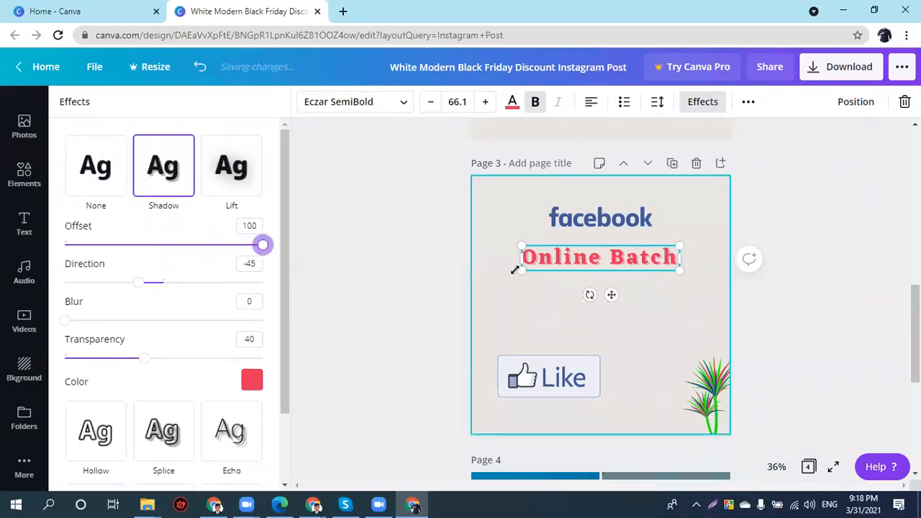
left_click(249, 382)
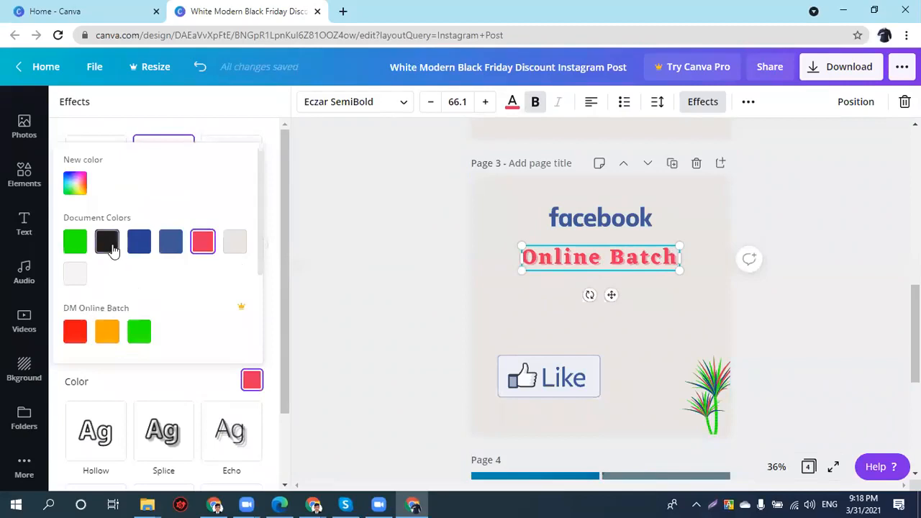
left_click(110, 244)
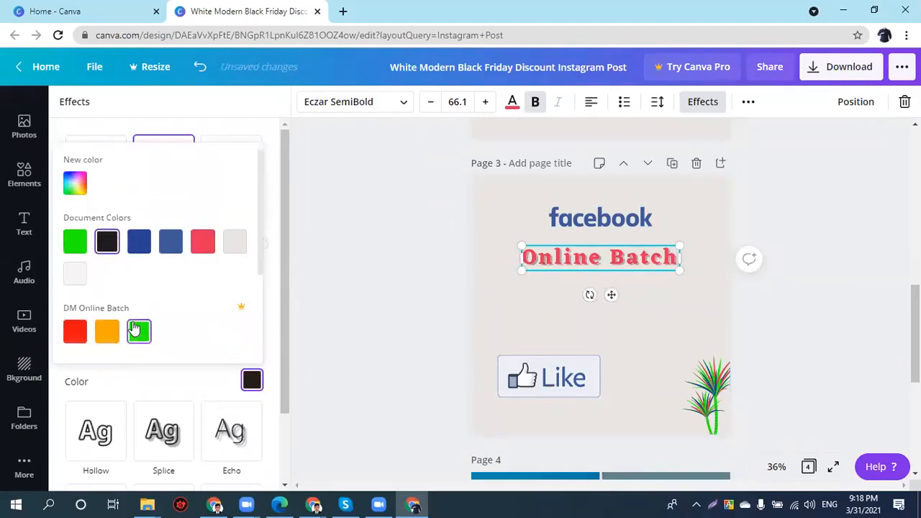
left_click(223, 133)
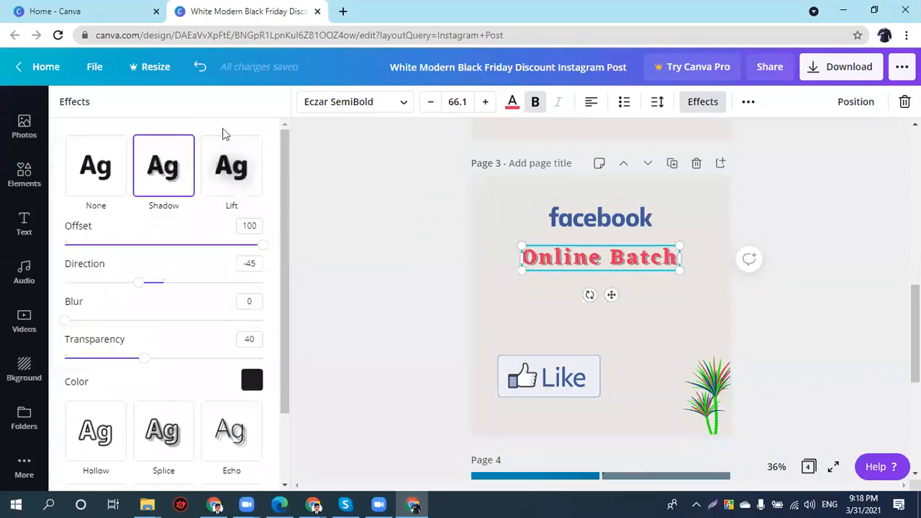
left_click(222, 182)
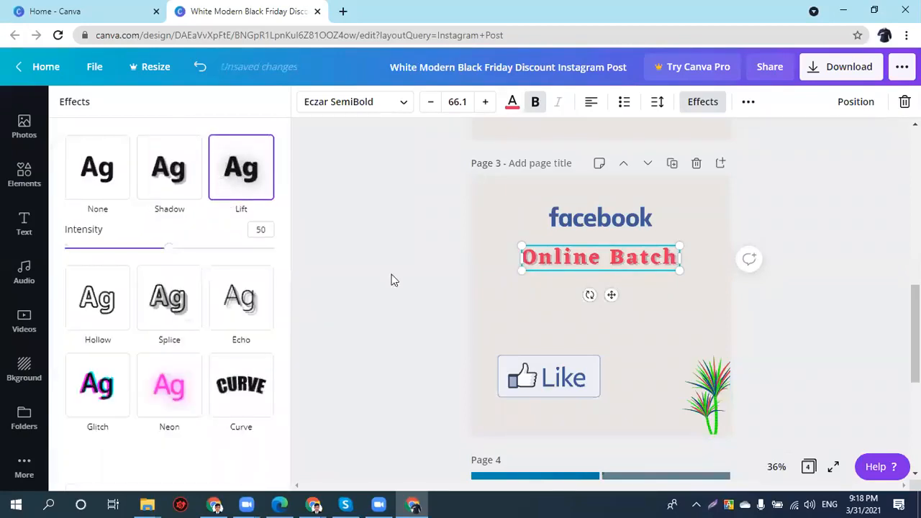
left_click_drag(167, 248, 321, 253)
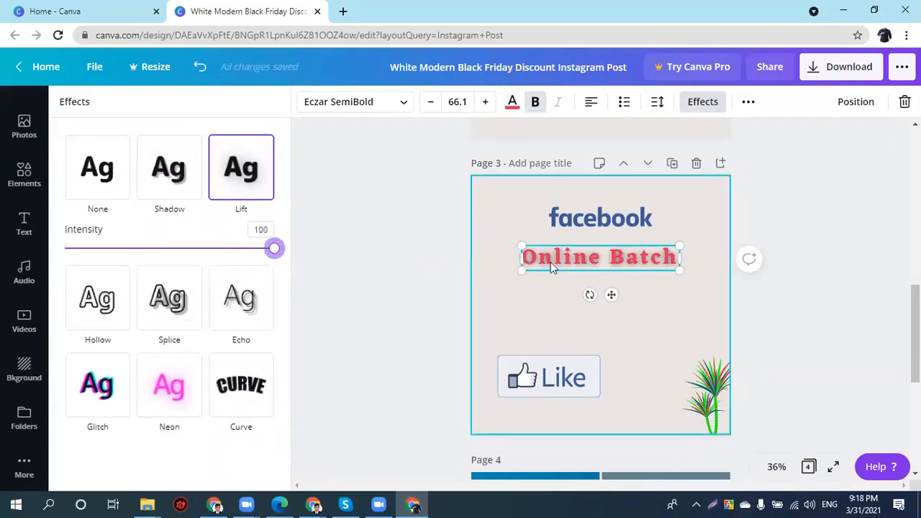
- Turn the Online Batch heading text white
left_click(511, 102)
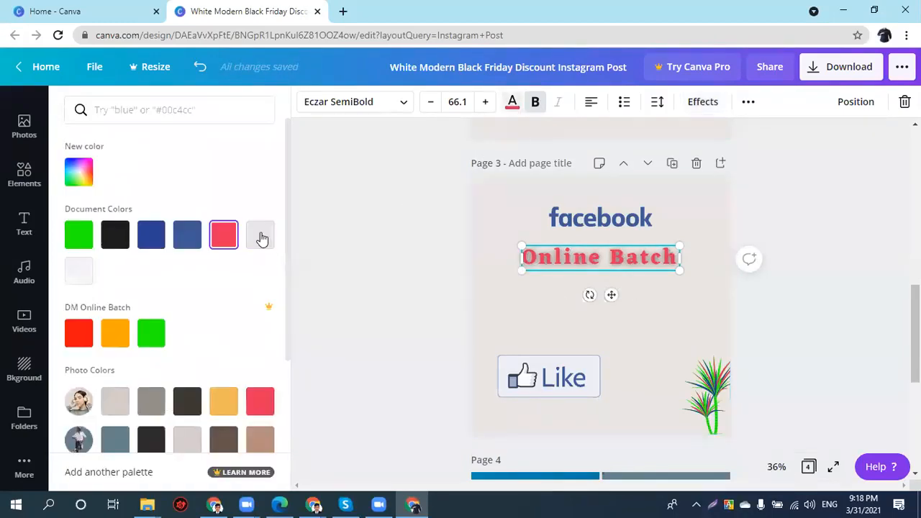
scroll(128, 386, "down", 2)
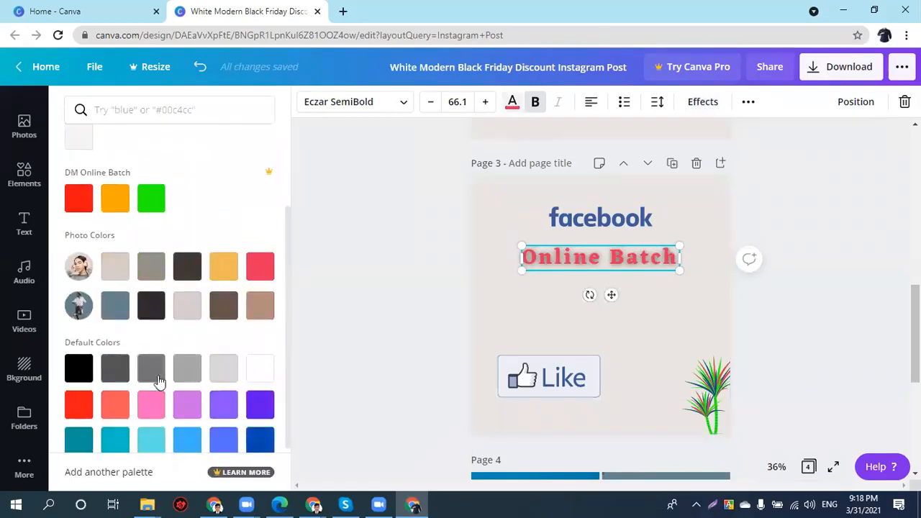
left_click(261, 369)
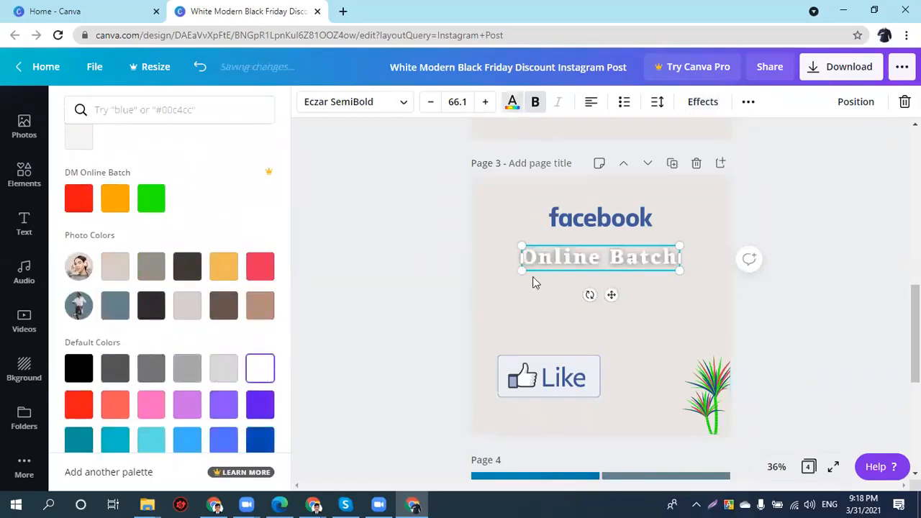
left_click(516, 115)
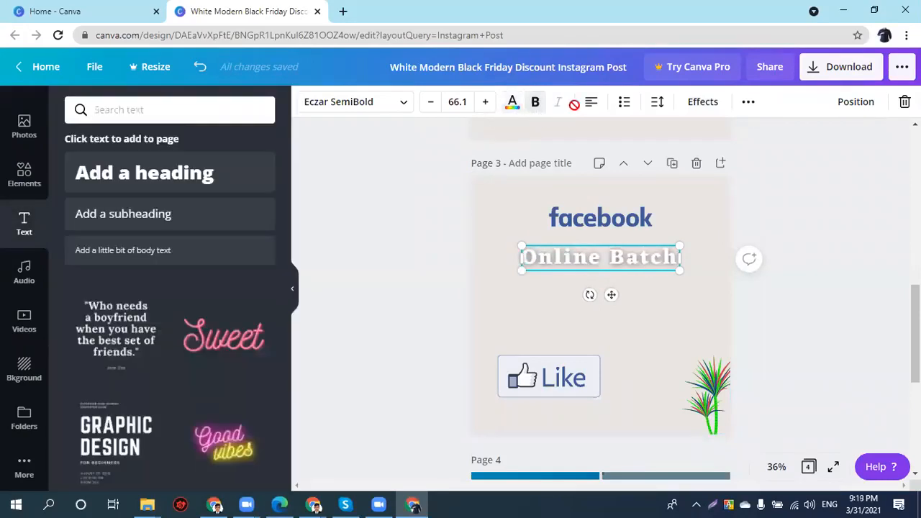
- Try the Hollow, Splice, Echo and Lift effects, ending with no effect applied
left_click(703, 102)
left_click(101, 308)
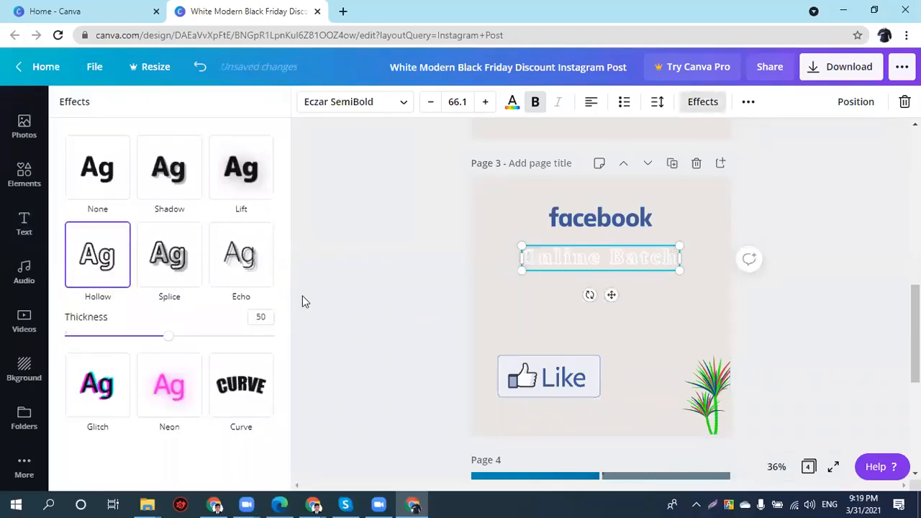
left_click(177, 264)
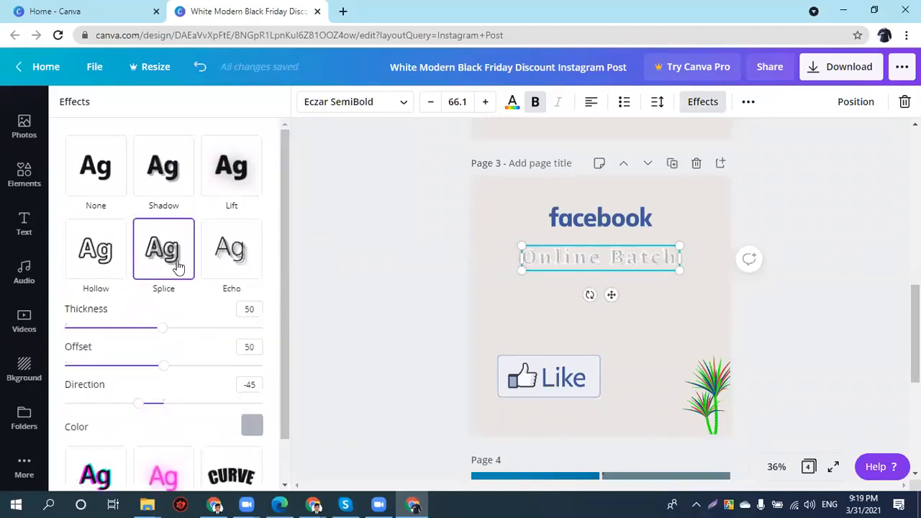
left_click(216, 266)
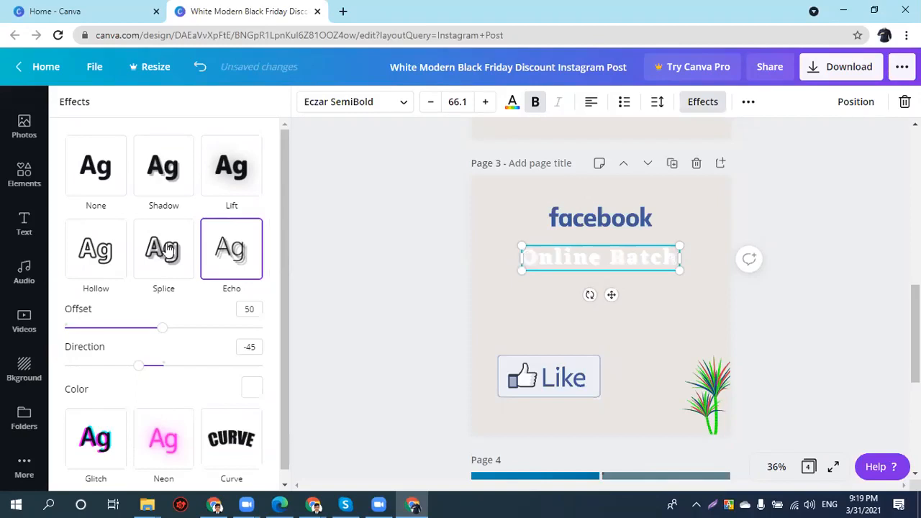
left_click(92, 182)
left_click(245, 188)
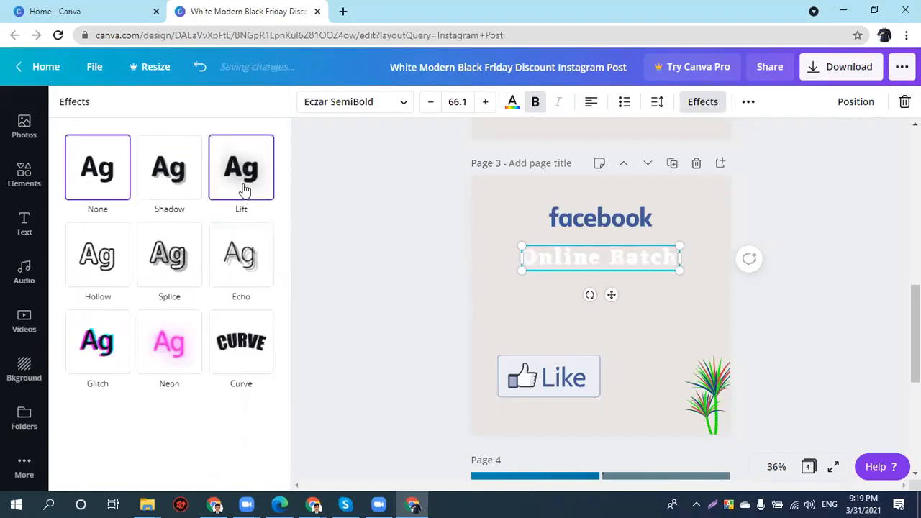
left_click(156, 178)
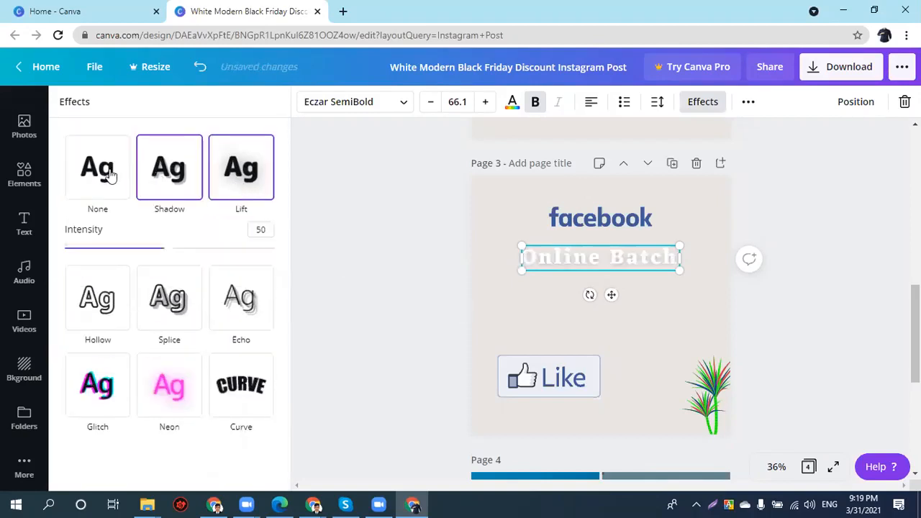
- Set the heading text colour to black
left_click(512, 101)
left_click(116, 238)
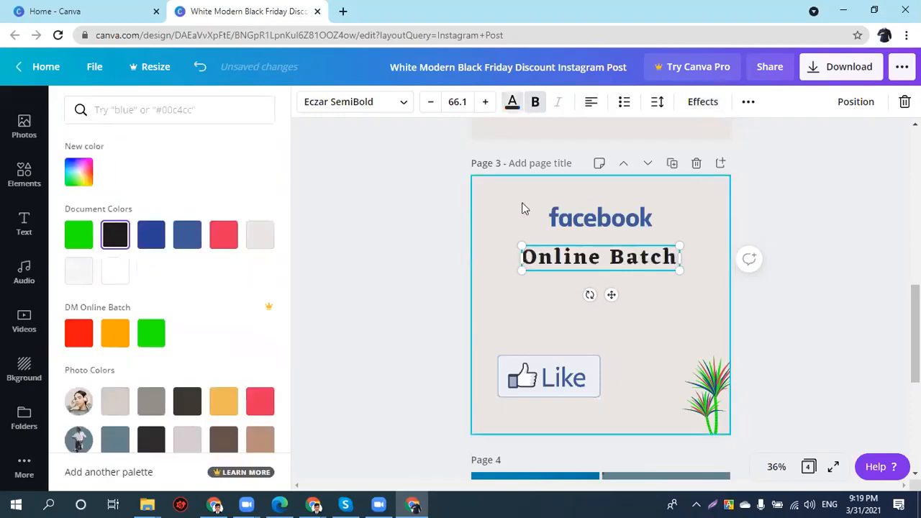
left_click(566, 269)
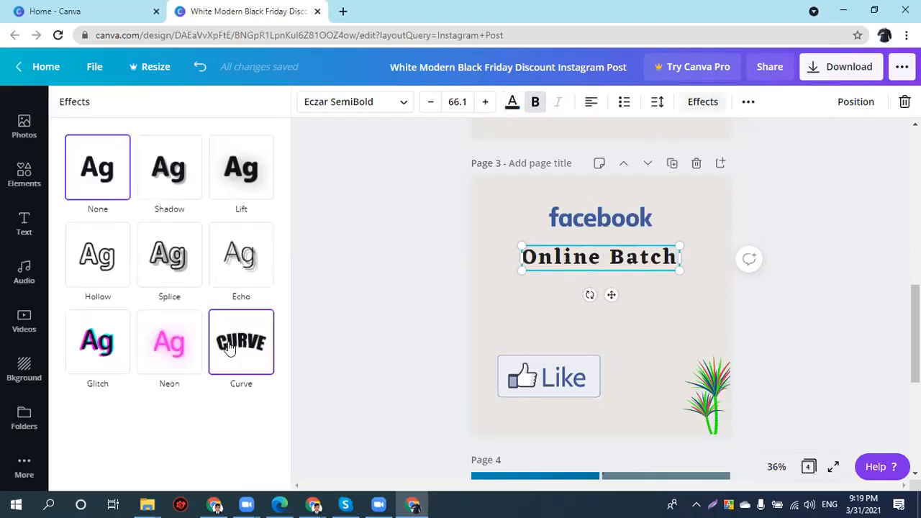
- Try a curved arc and an underline on the heading, then remove both
left_click(229, 349)
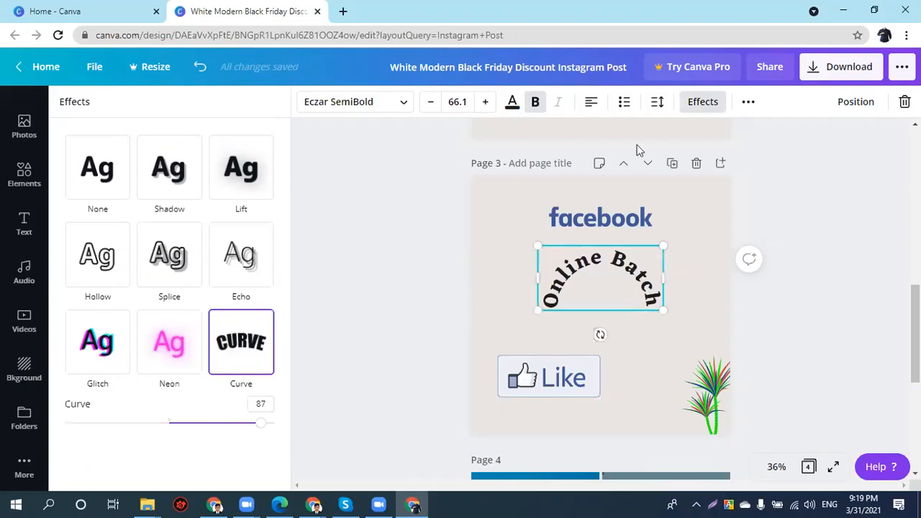
left_click(97, 167)
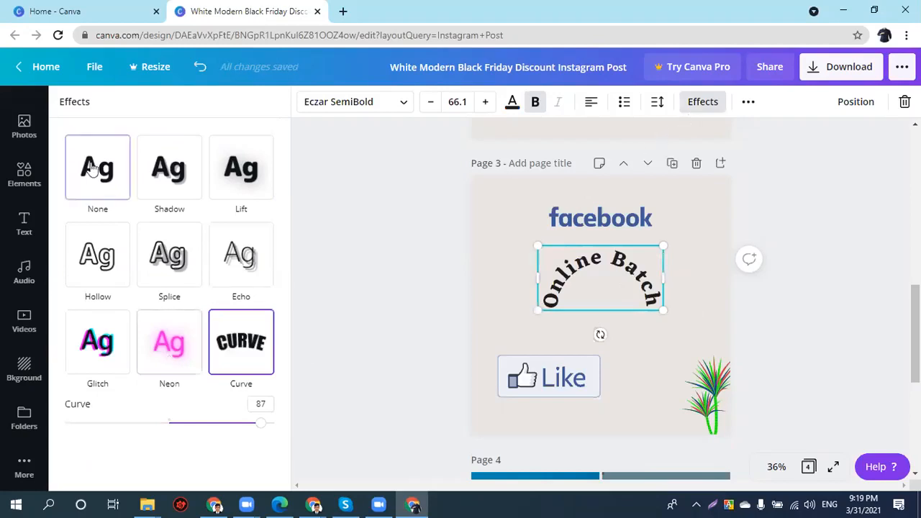
left_click(743, 108)
left_click(582, 135)
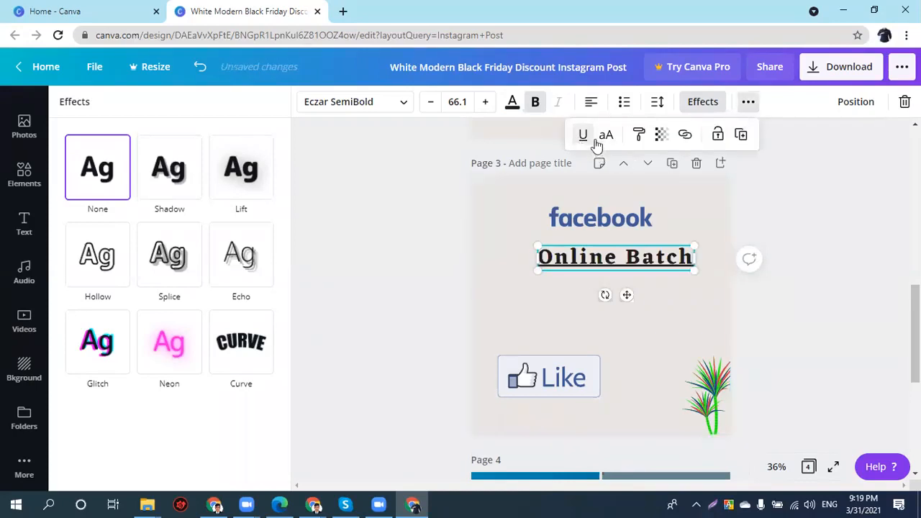
left_click(584, 137)
- Set the heading to uppercase ONLINE BATCH and copy its style
left_click(606, 136)
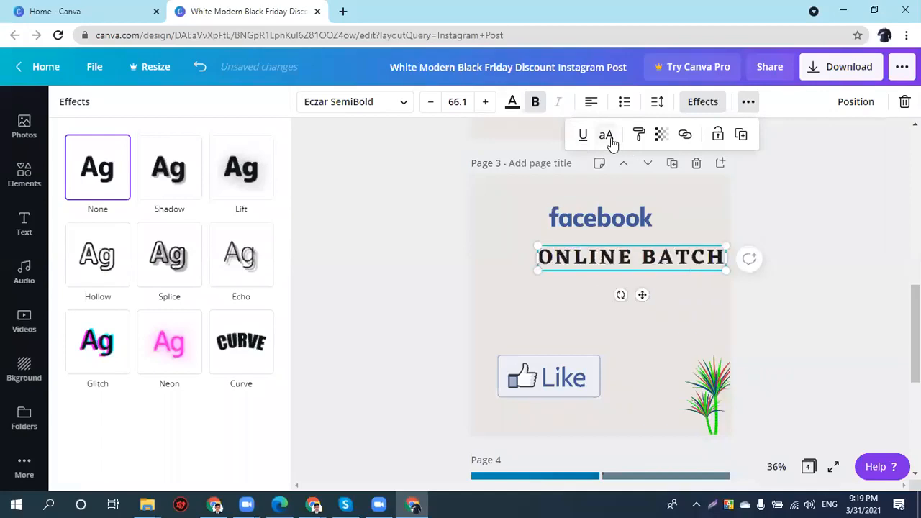
left_click(612, 143)
left_click(611, 144)
left_click(636, 136)
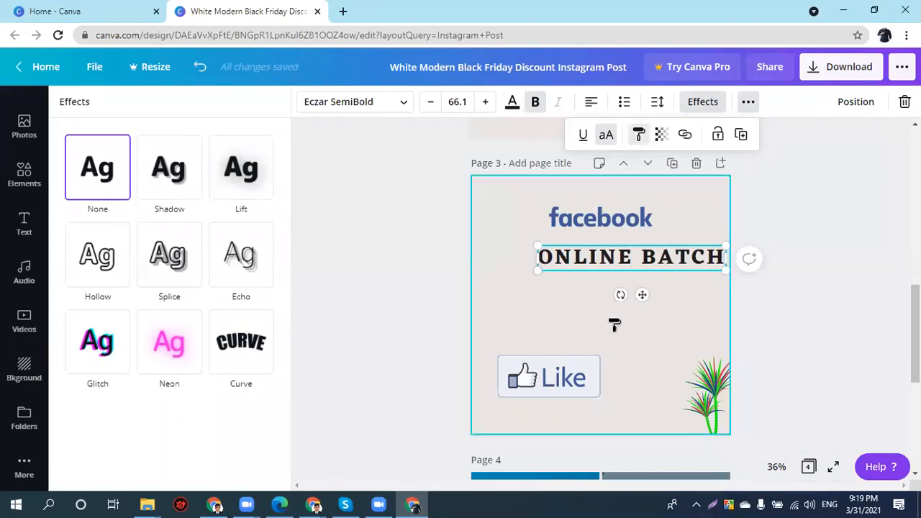
left_click(588, 268)
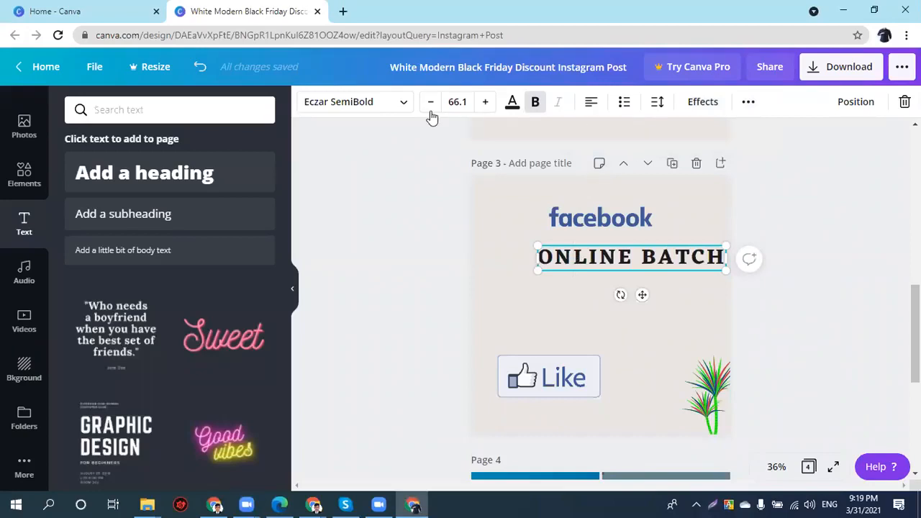
- Undo the stray style paste and nudge the ONLINE BATCH heading slightly down
left_click(583, 244)
left_click(583, 246)
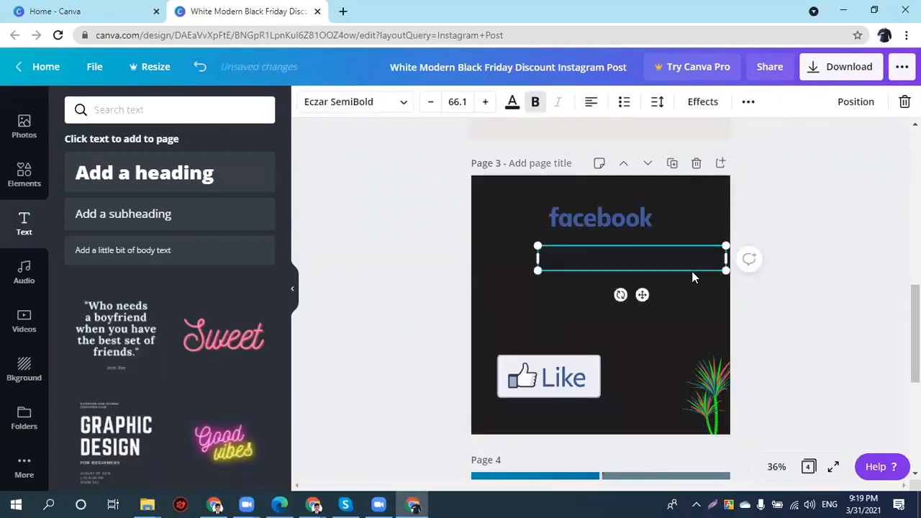
key("ctrl+z")
left_click(687, 333)
left_click(644, 259)
left_click_drag(644, 259, 641, 267)
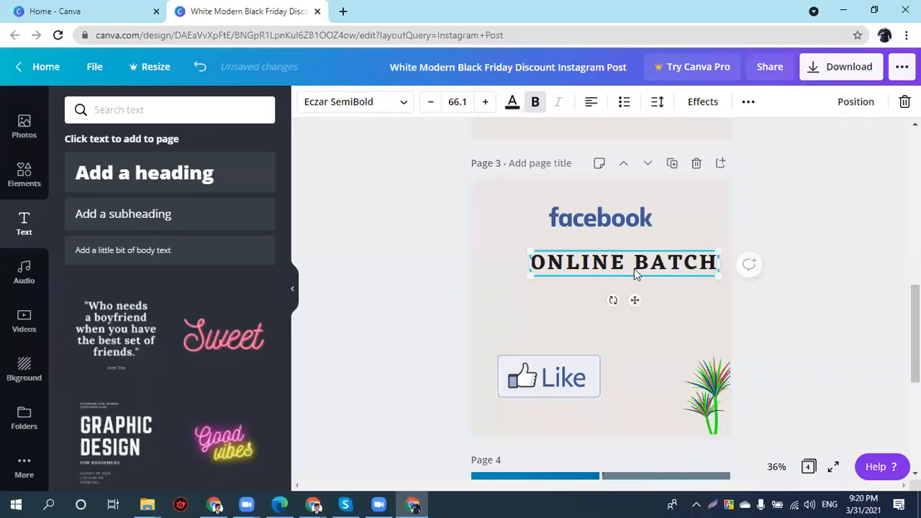
- Paste a duplicate ONLINE BATCH heading just below the original on page 3
right_click(634, 269)
left_click(497, 323)
right_click(499, 324)
left_click(560, 369)
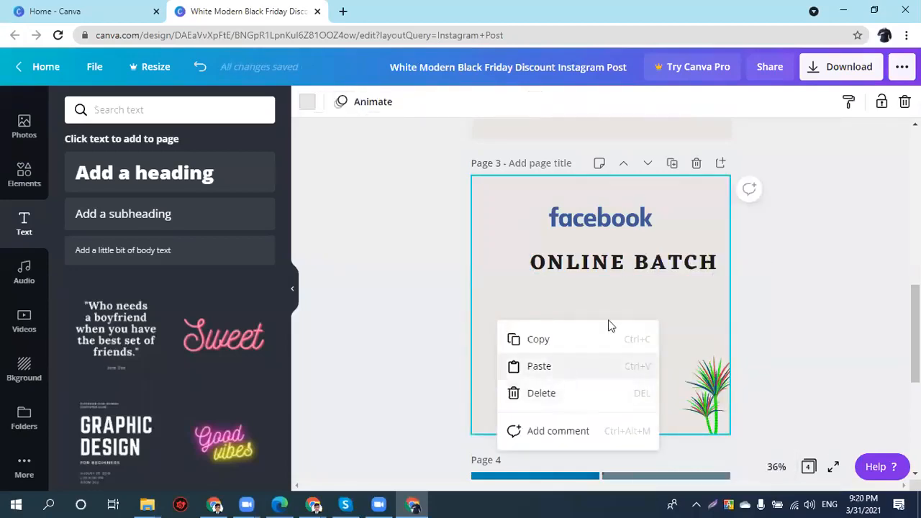
left_click(203, 109)
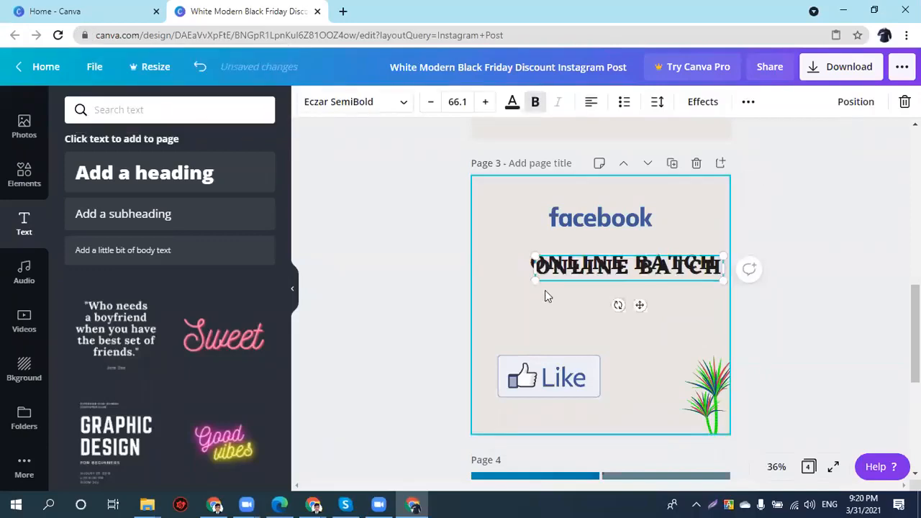
left_click_drag(586, 279, 569, 300)
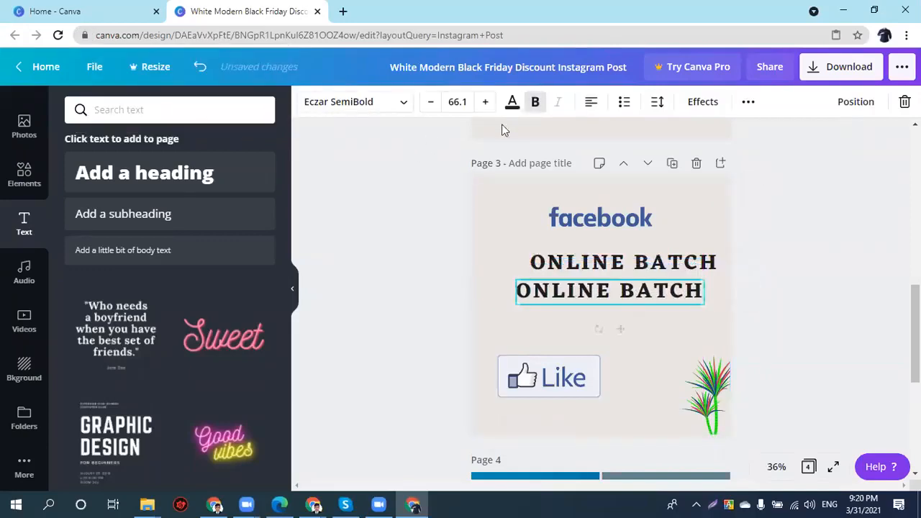
- Colour the duplicate heading green and move it slightly lower
left_click(512, 101)
left_click(151, 333)
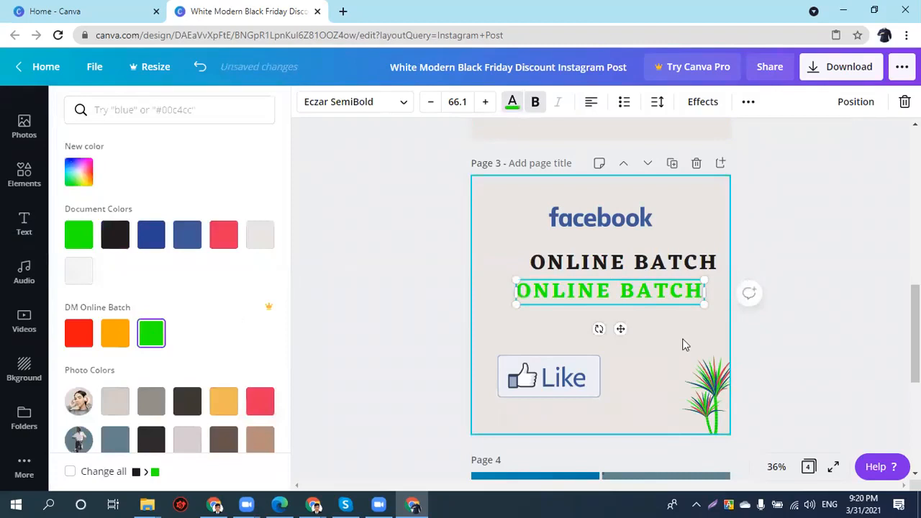
left_click(615, 288)
left_click(616, 347)
left_click_drag(602, 293, 626, 313)
- Try copying styles between the black and green headings, undo both, then delete the green copy
left_click(634, 263)
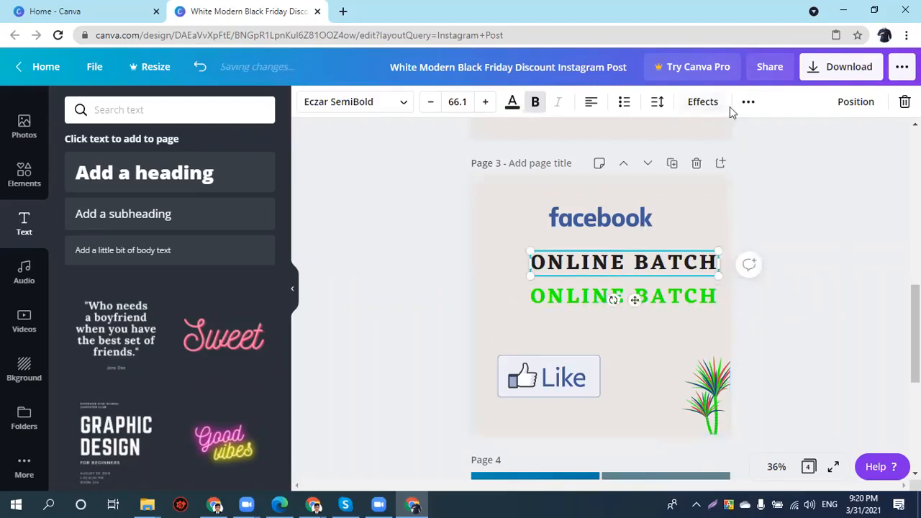
left_click(748, 103)
left_click(638, 137)
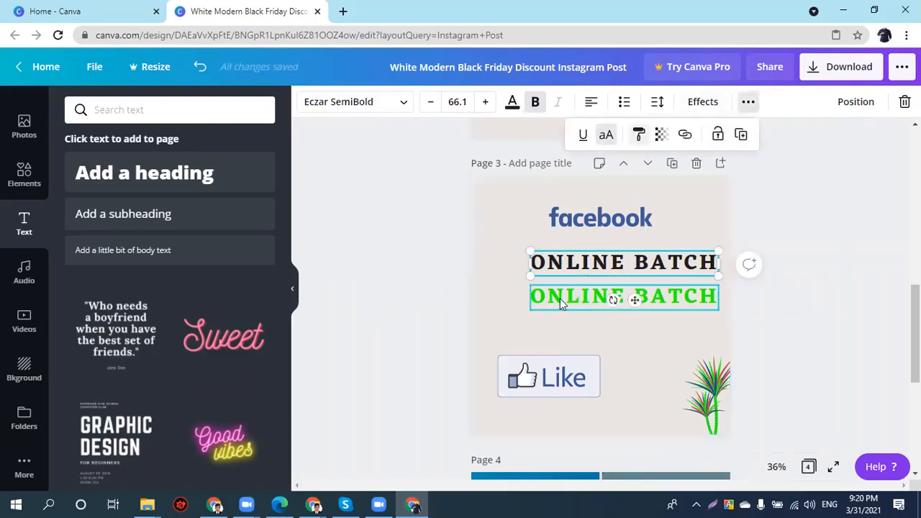
left_click(560, 297)
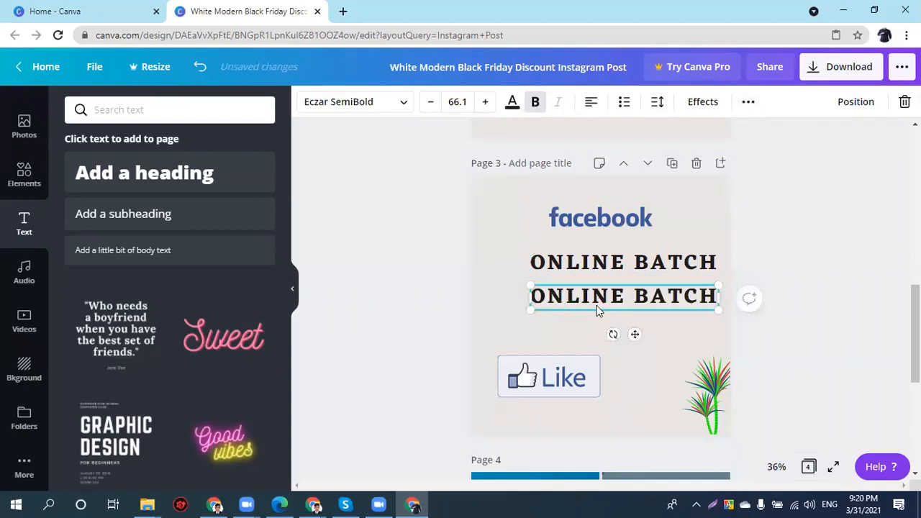
key("ctrl+z")
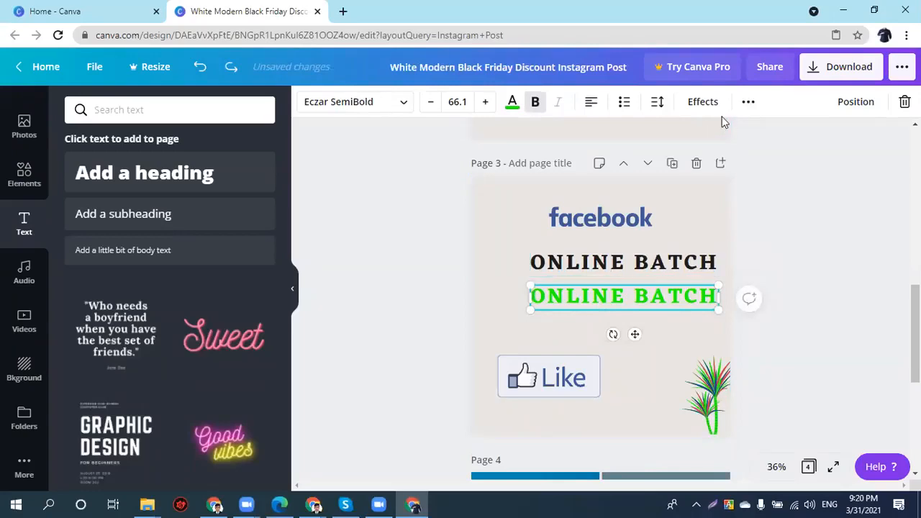
left_click(746, 110)
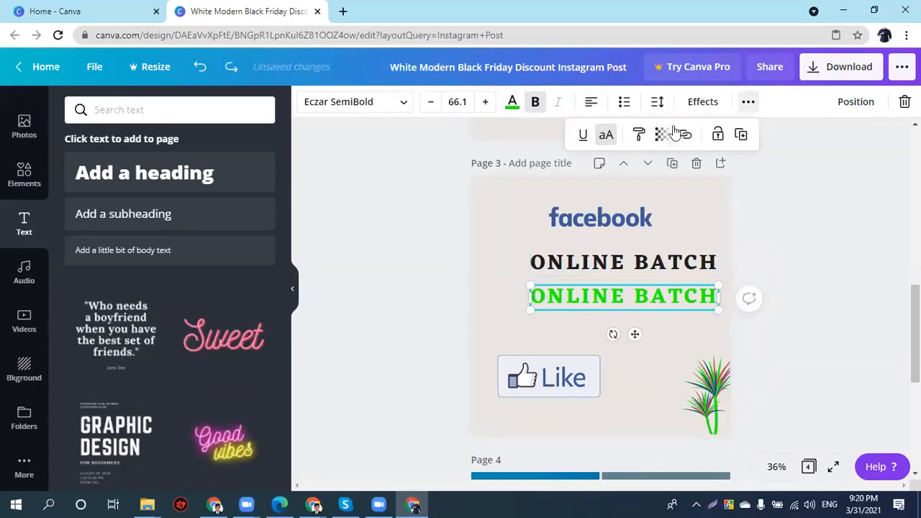
left_click(639, 135)
left_click(633, 263)
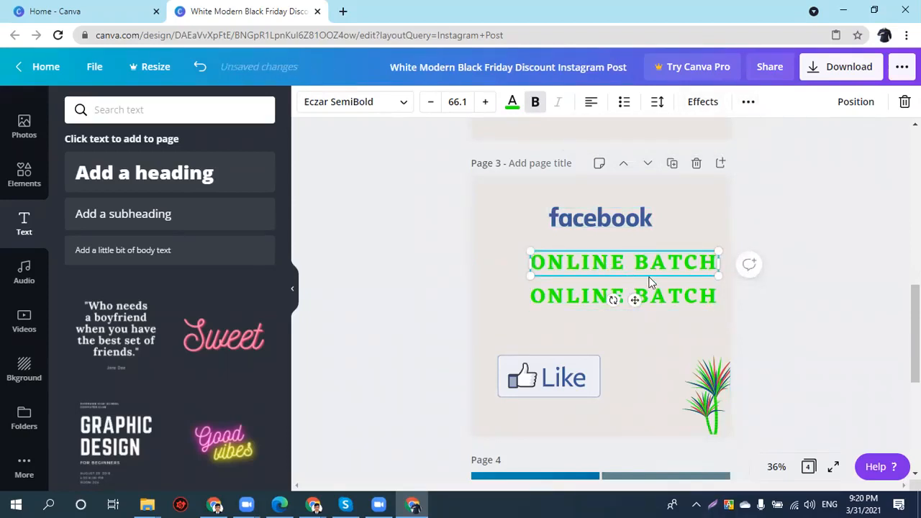
key("ctrl+z")
key("ctrl+z")
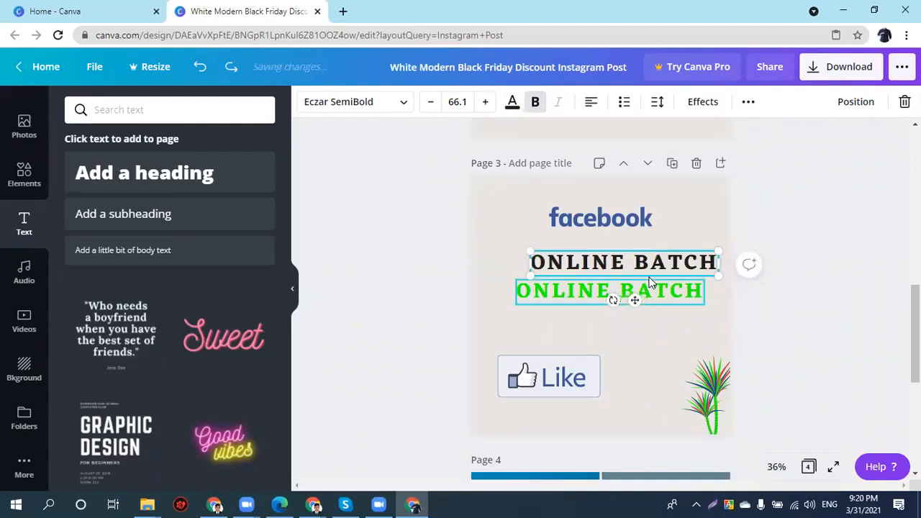
left_click(595, 292)
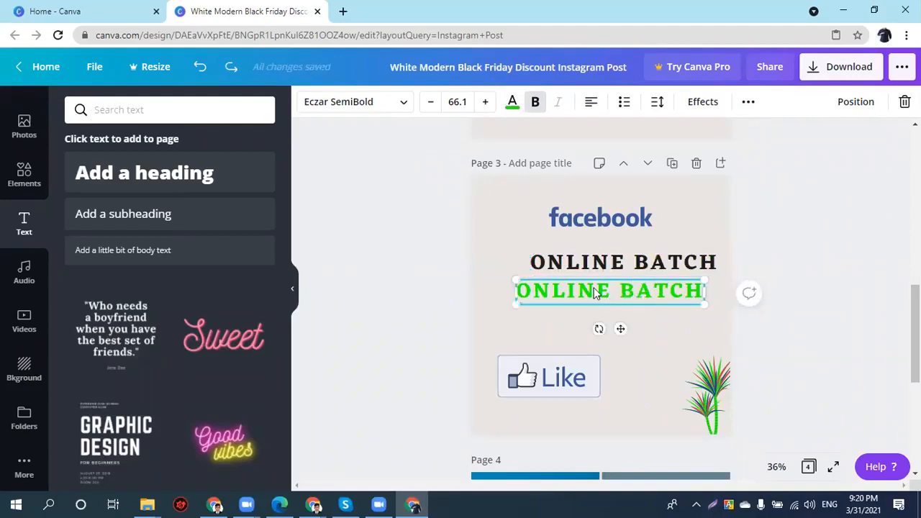
key("Delete")
- Drag the heading's transparency slider down to 0, then back up to 87
left_click(696, 268)
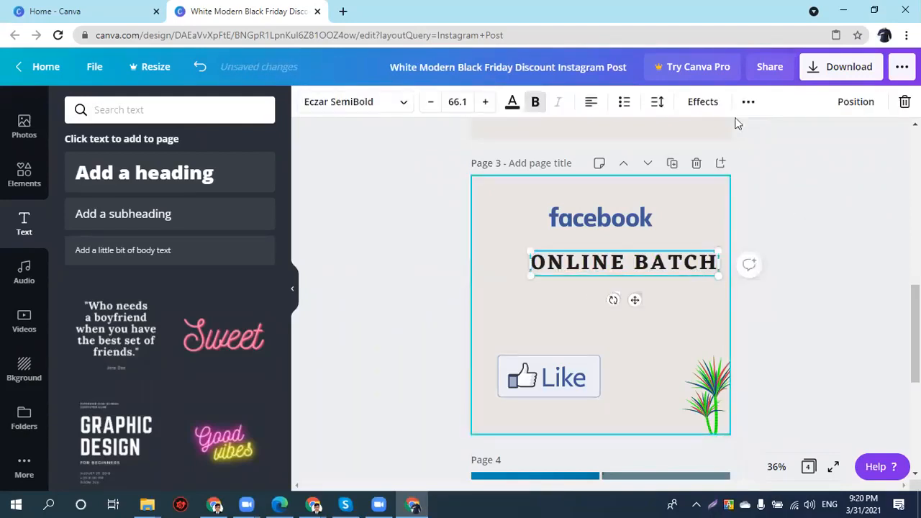
left_click(748, 102)
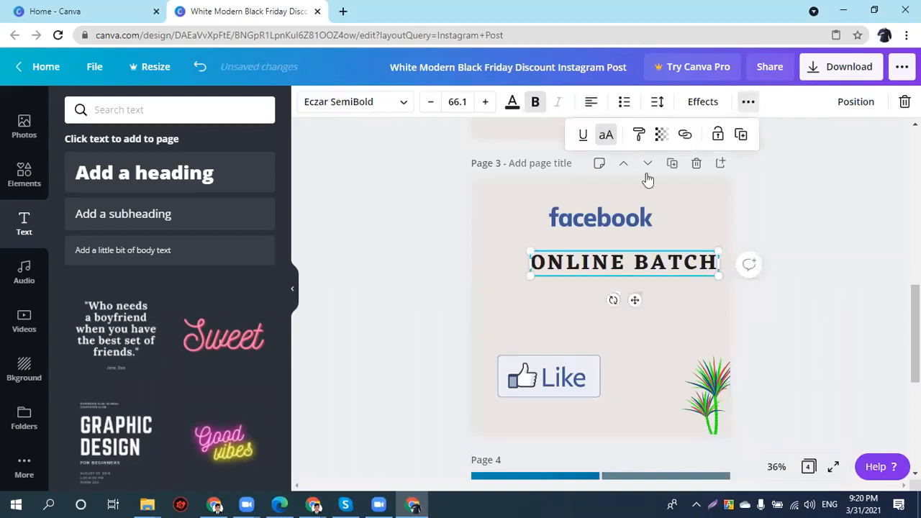
left_click(661, 135)
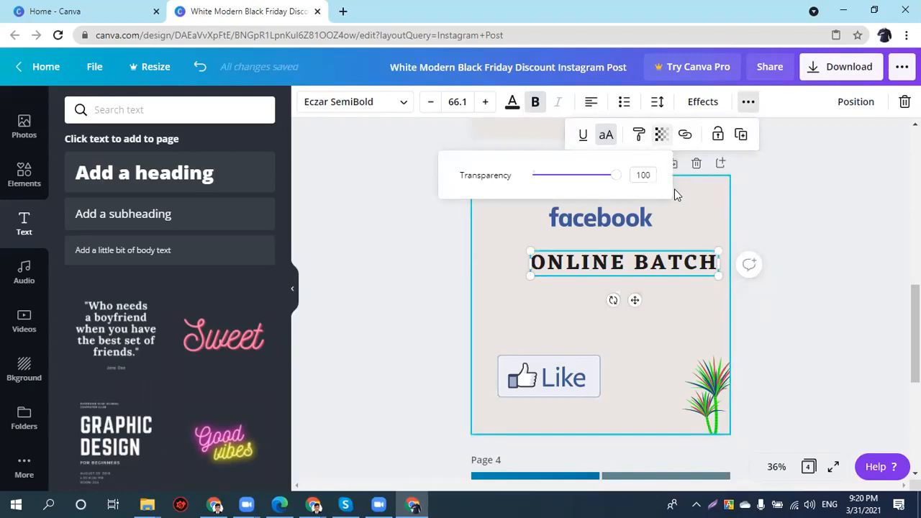
left_click_drag(611, 181, 521, 184)
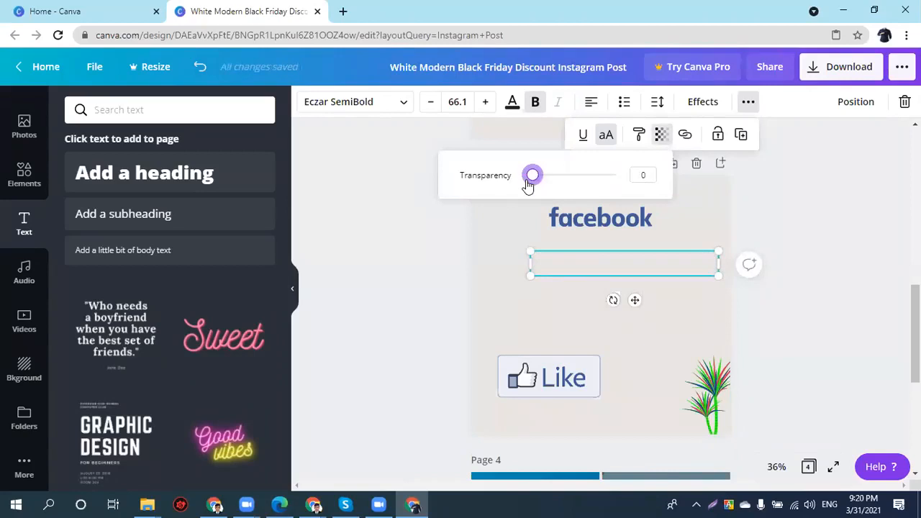
left_click_drag(528, 184, 606, 176)
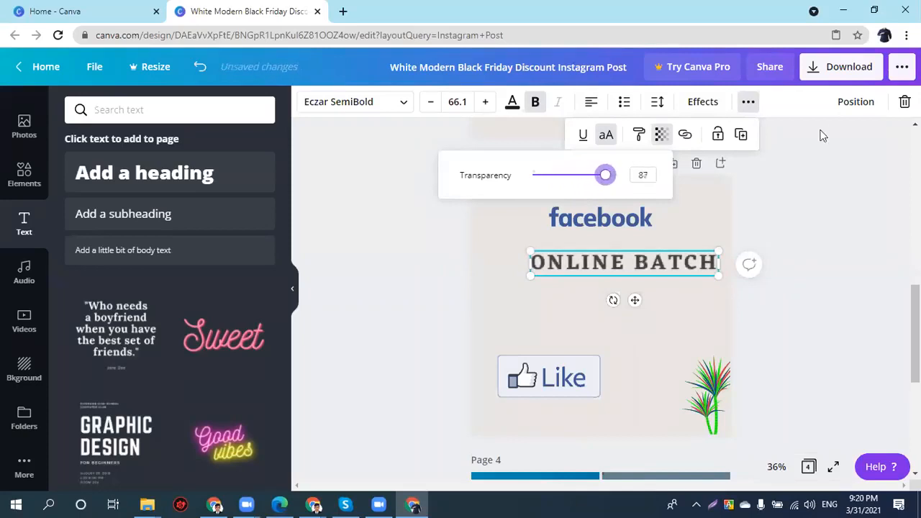
left_click(707, 205)
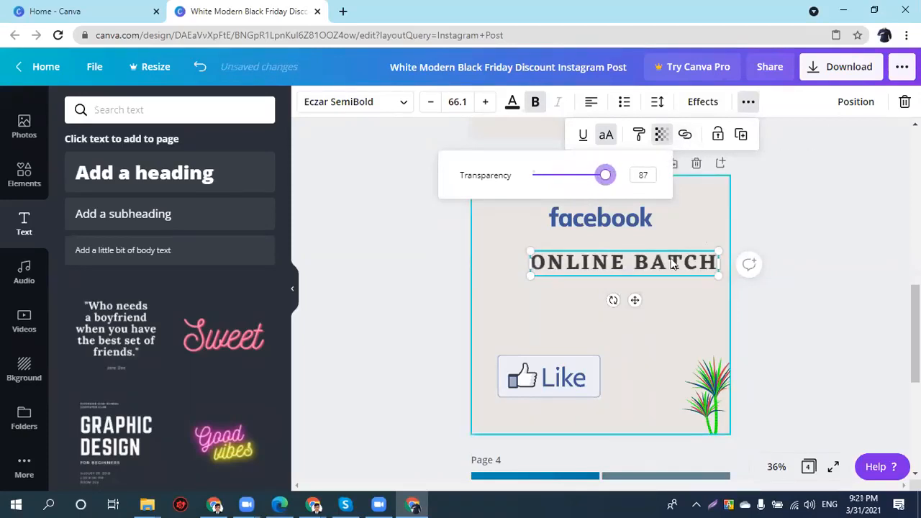
- Nudge the ONLINE BATCH heading slightly left on page 3
left_click(620, 275)
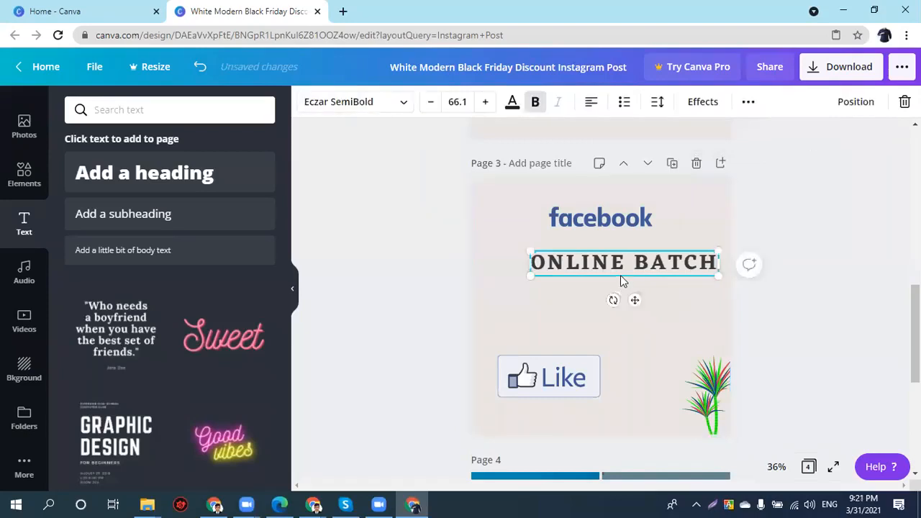
left_click_drag(591, 273, 582, 273)
left_click(748, 101)
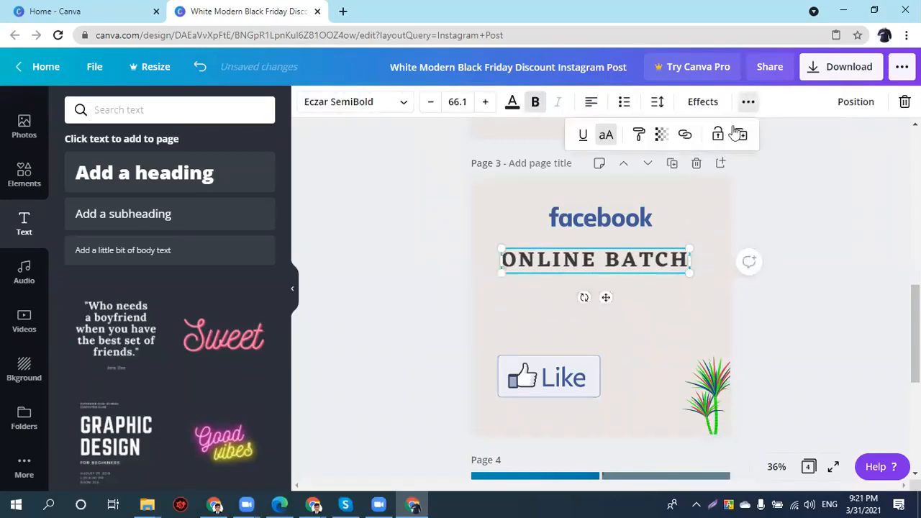
left_click(684, 134)
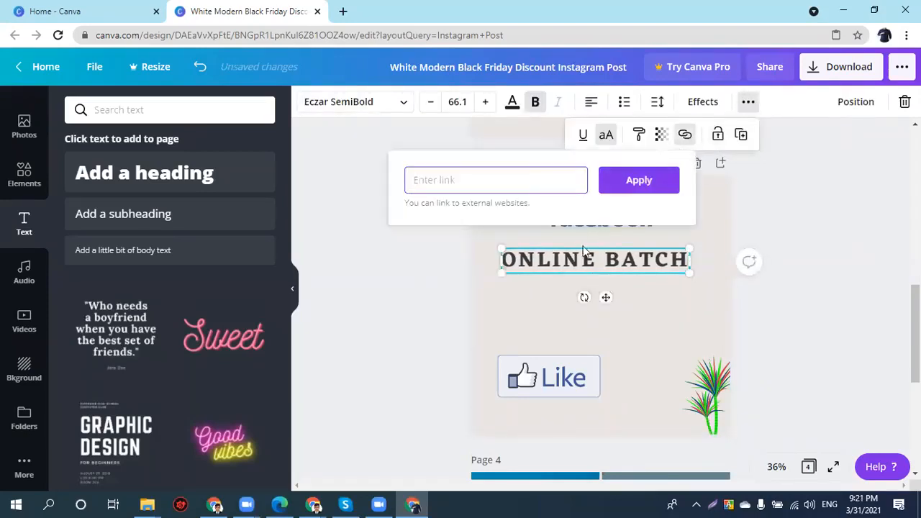
left_click(698, 321)
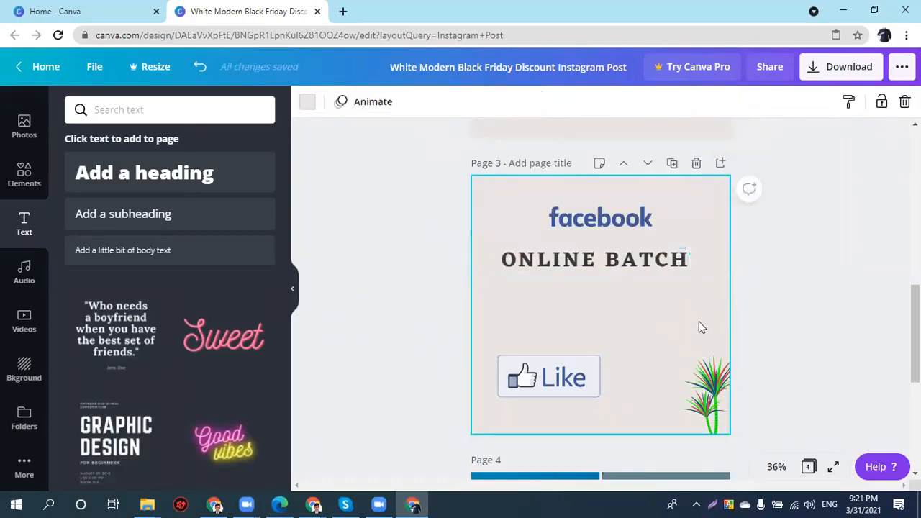
- Lock the ONLINE BATCH heading in place
left_click(669, 262)
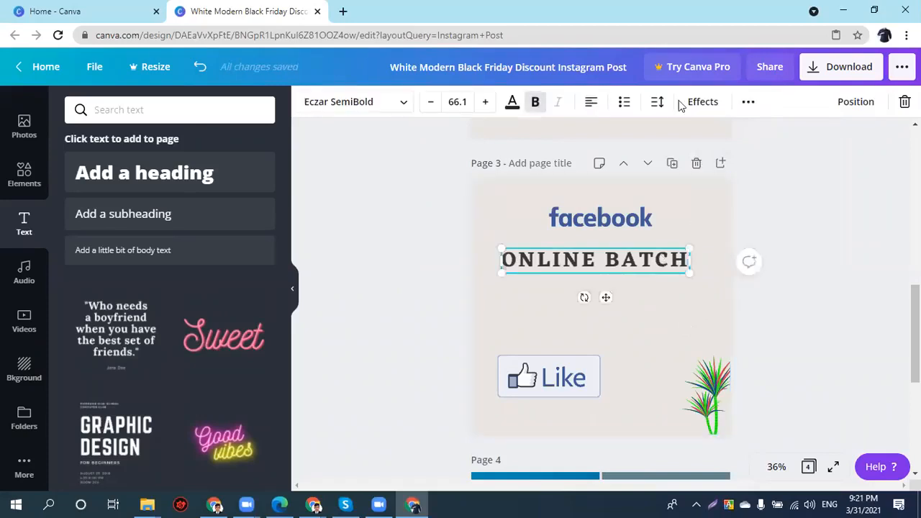
left_click(747, 103)
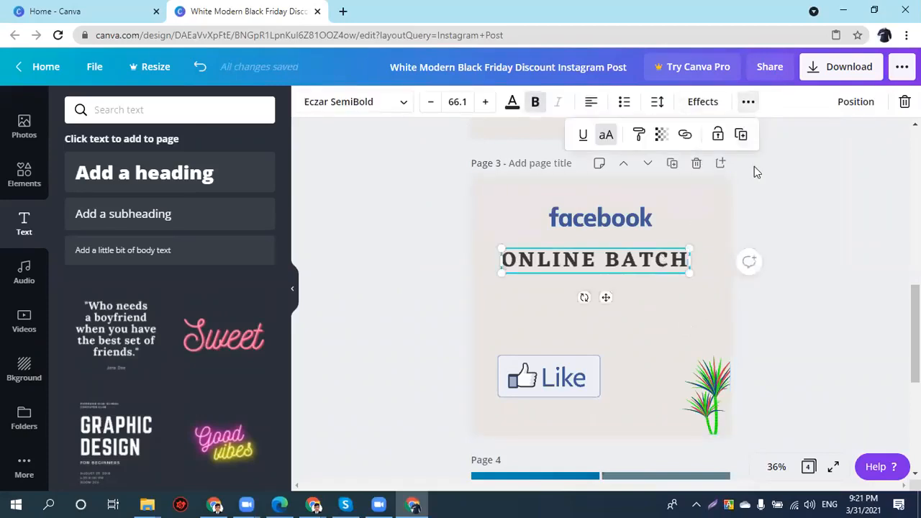
left_click(717, 136)
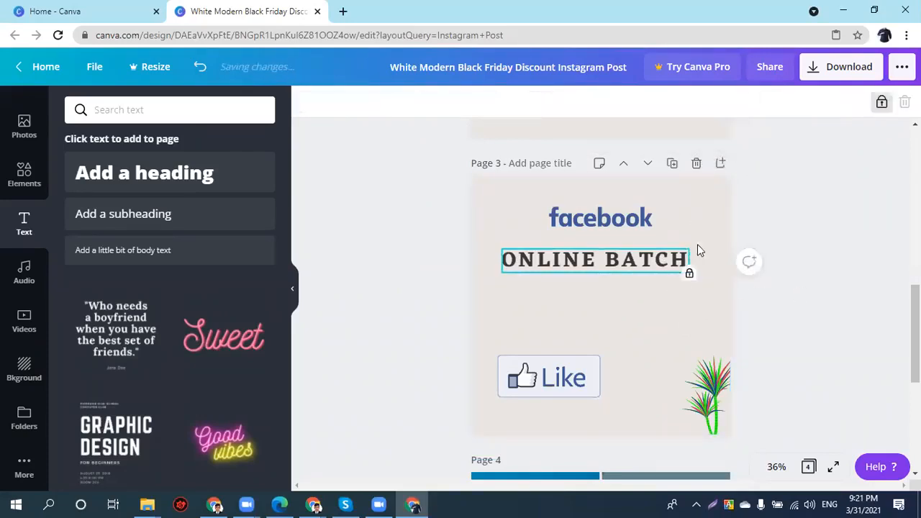
left_click_drag(694, 184, 593, 277)
left_click(629, 267)
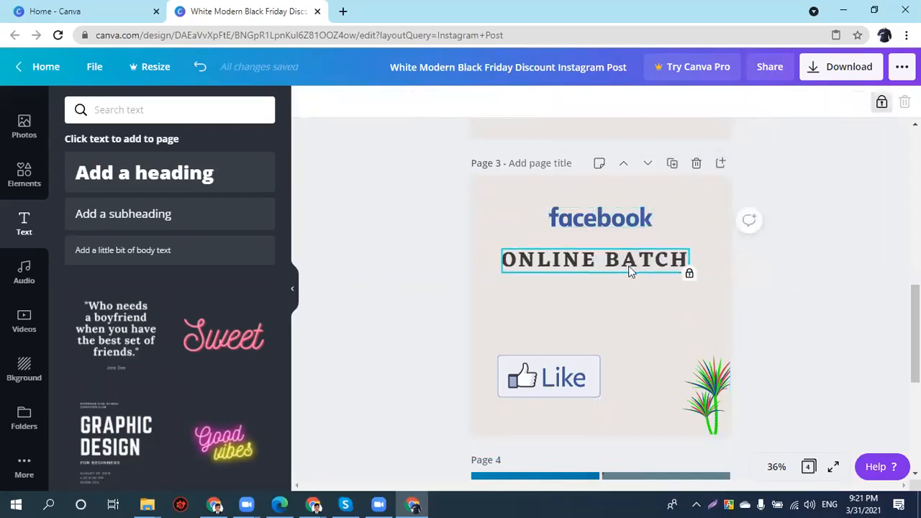
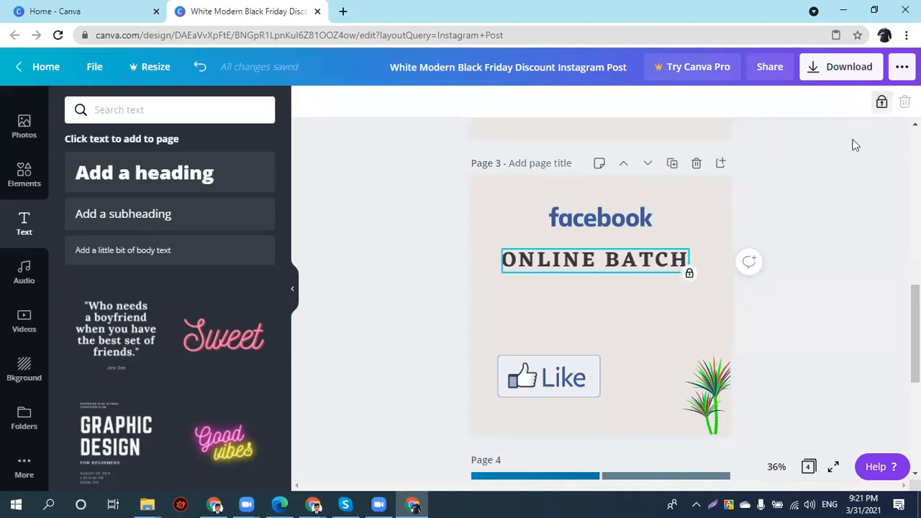
- Unlock the ONLINE BATCH heading, relock it from the ... menu, then unlock it again
left_click(881, 103)
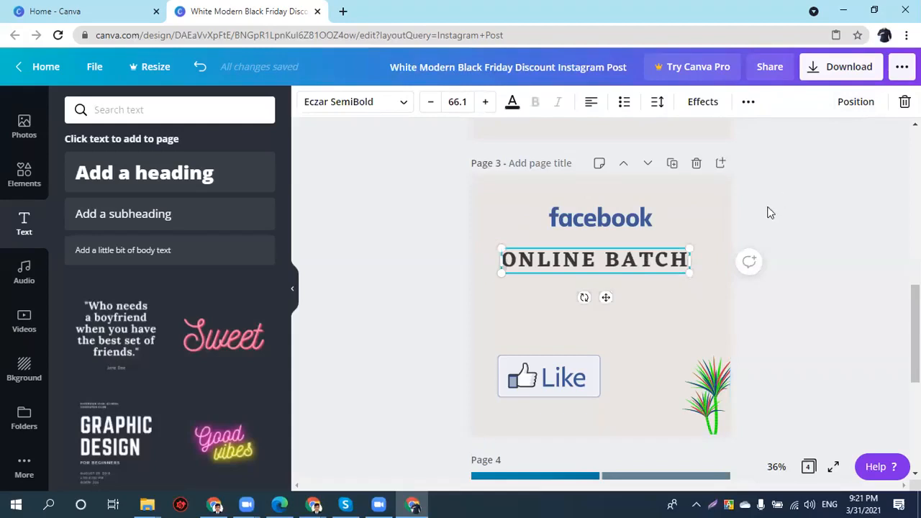
left_click(679, 296)
left_click(616, 268)
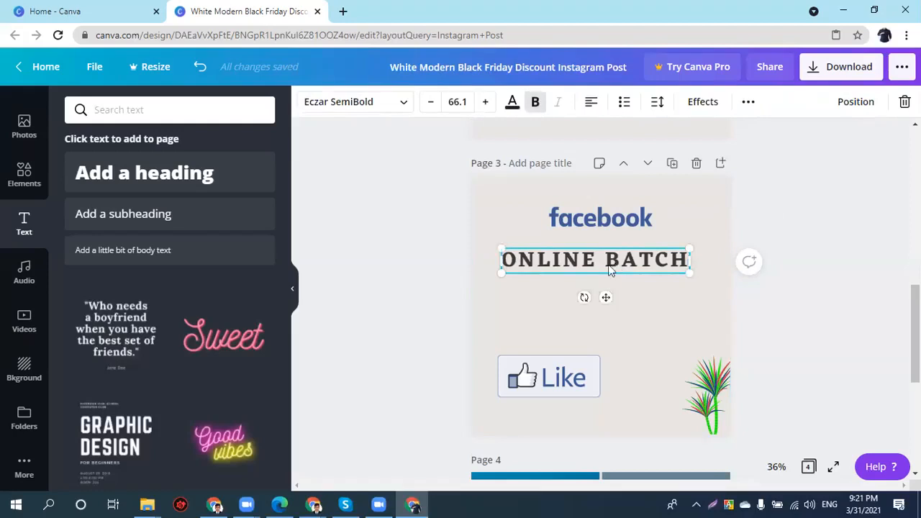
left_click(745, 103)
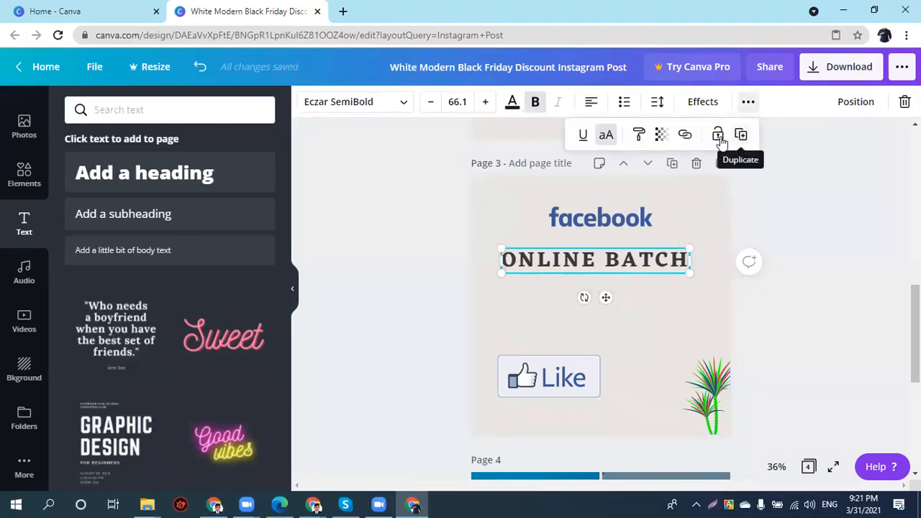
left_click(716, 135)
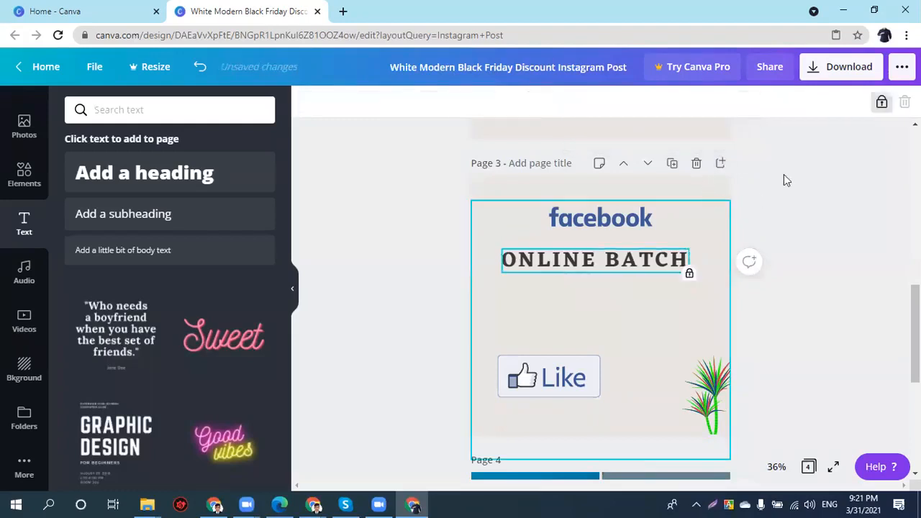
left_click(881, 102)
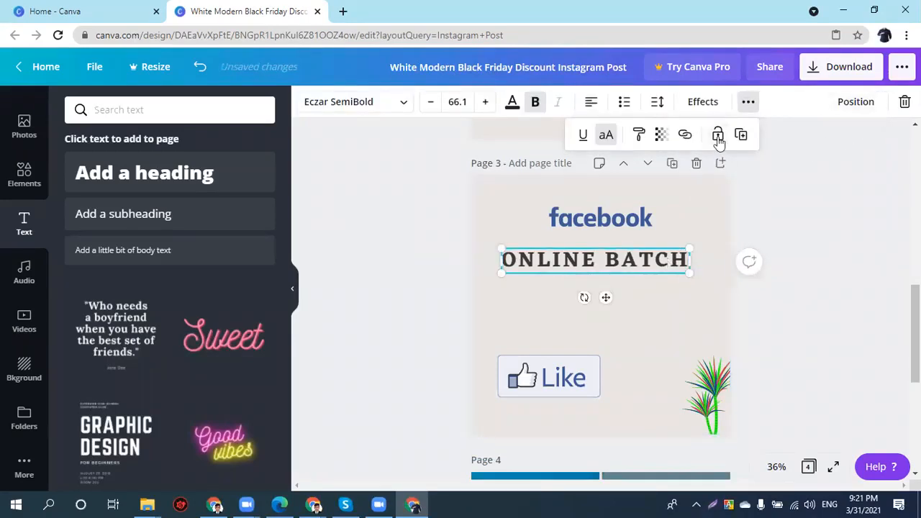
left_click(513, 104)
- Turn ONLINE BATCH green and move the facebook logo down above the Like button
left_click(151, 332)
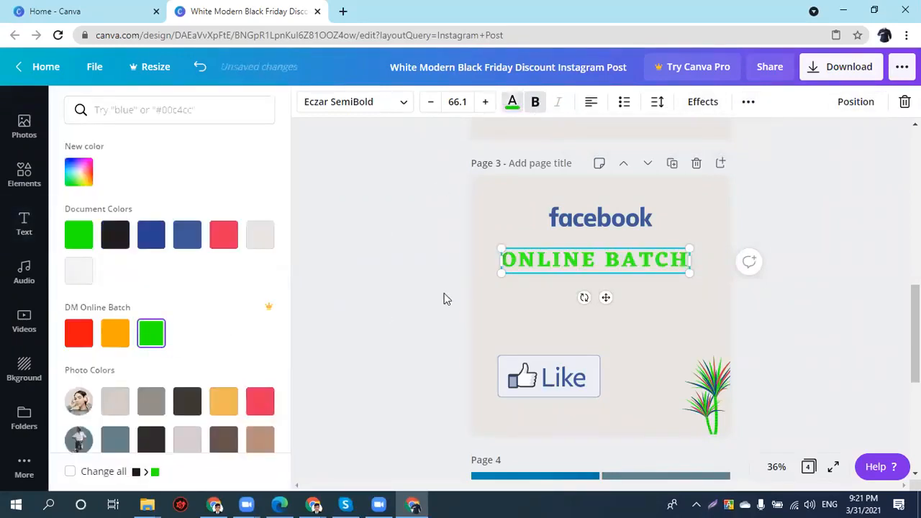
left_click(748, 103)
key("Escape")
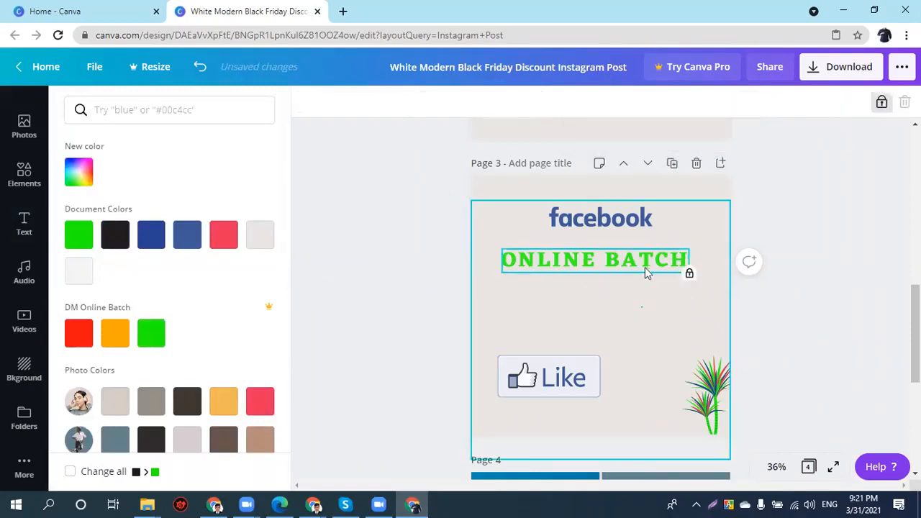
left_click_drag(612, 218, 554, 324)
- Unlock the ONLINE BATCH heading and set its colour back to black
left_click(626, 262)
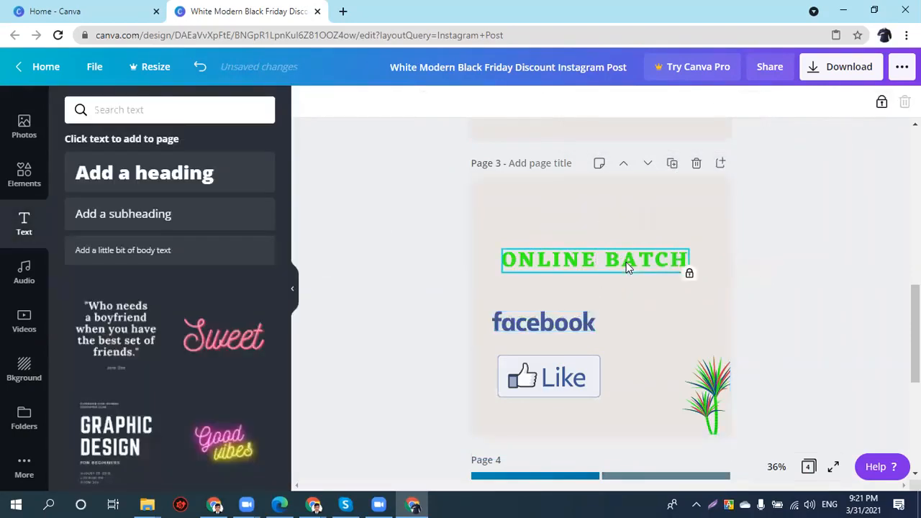
left_click(881, 102)
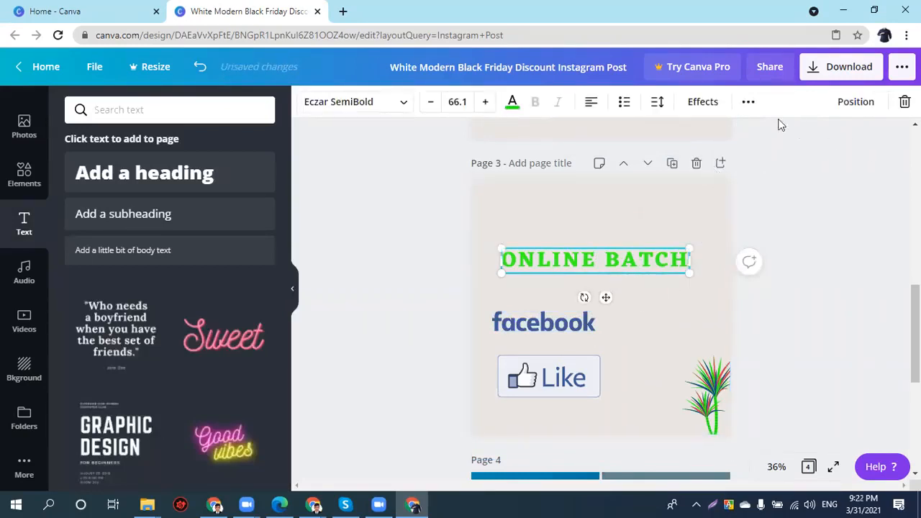
left_click(514, 105)
left_click(115, 234)
left_click(748, 104)
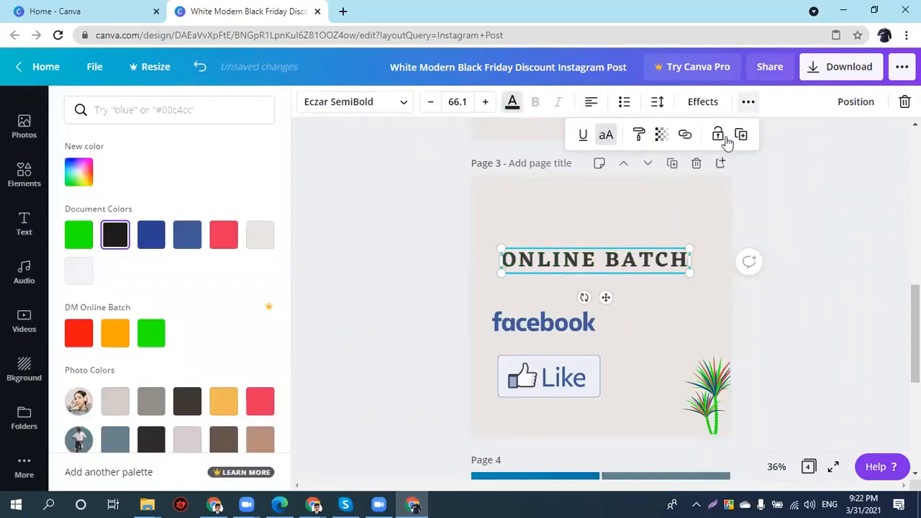
- Duplicate ONLINE BATCH, move the copy up and make it green, then raise the Like image
left_click(741, 135)
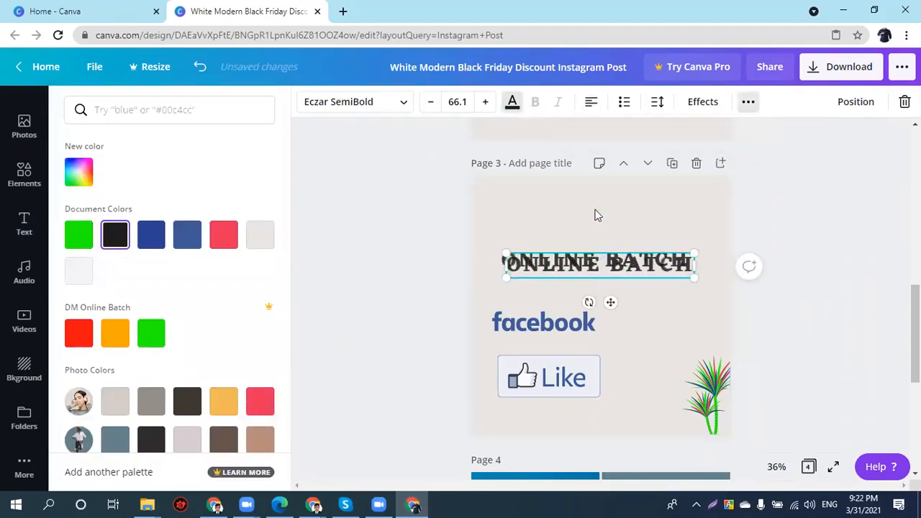
left_click_drag(590, 268, 587, 232)
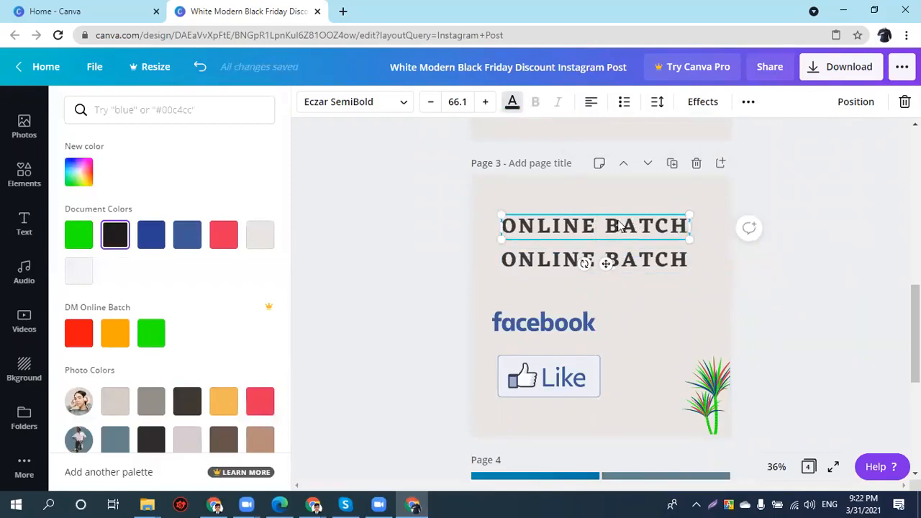
left_click(78, 234)
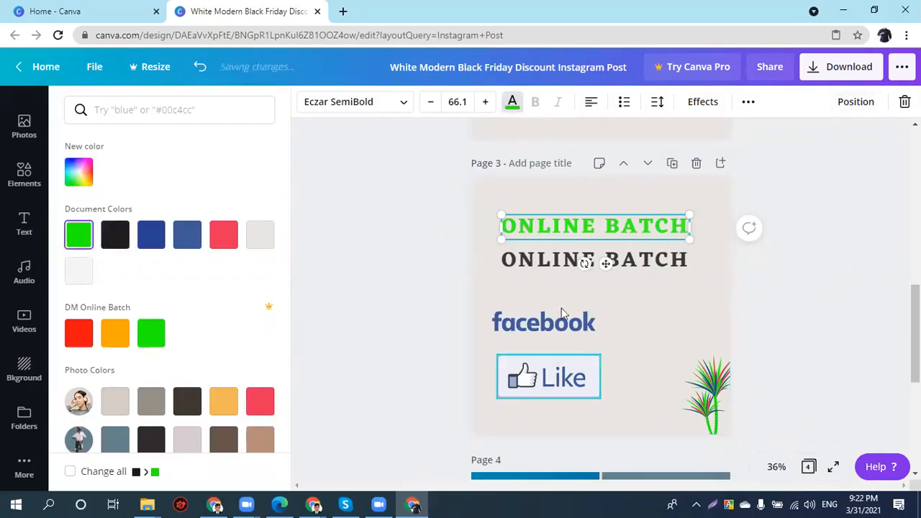
left_click_drag(545, 382, 524, 364)
left_click(557, 264)
- Move the Like image around and adjust its layering, bringing it to the very front
left_click(546, 262)
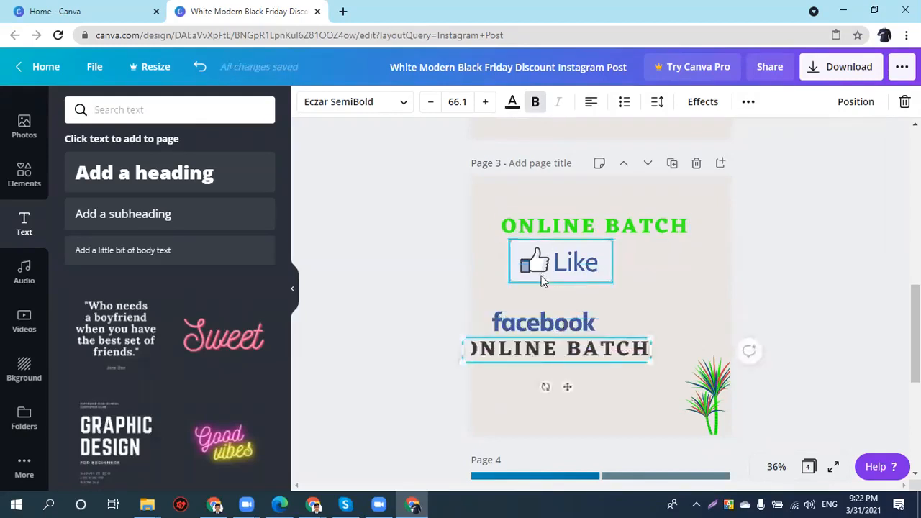
left_click_drag(573, 270, 611, 349)
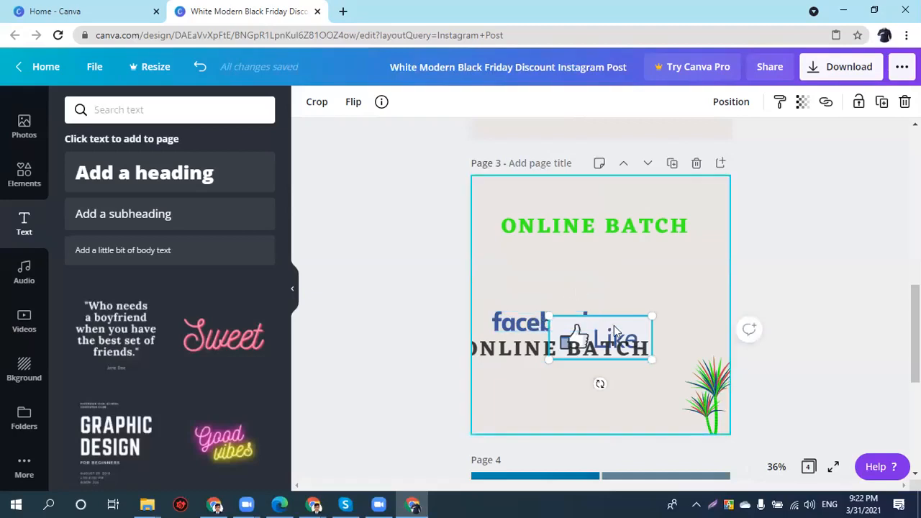
left_click(622, 230)
left_click_drag(583, 331, 562, 320)
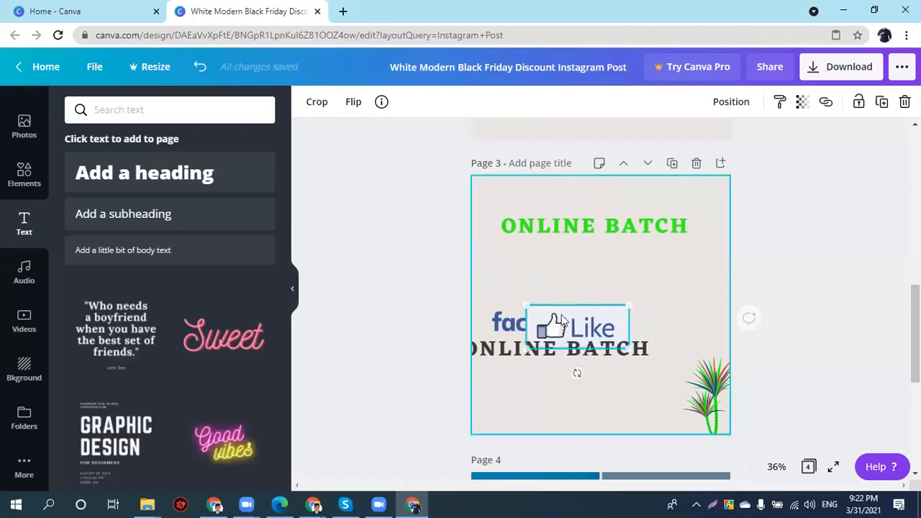
left_click(754, 109)
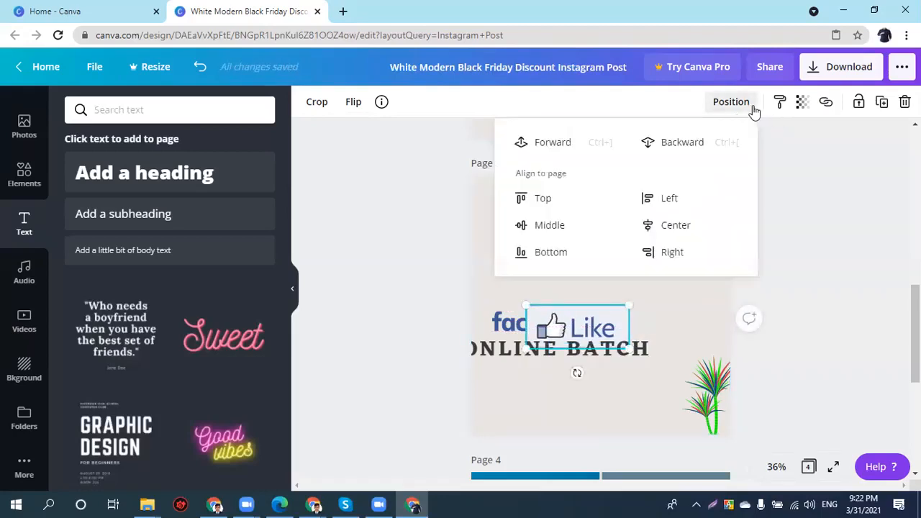
left_click(701, 147)
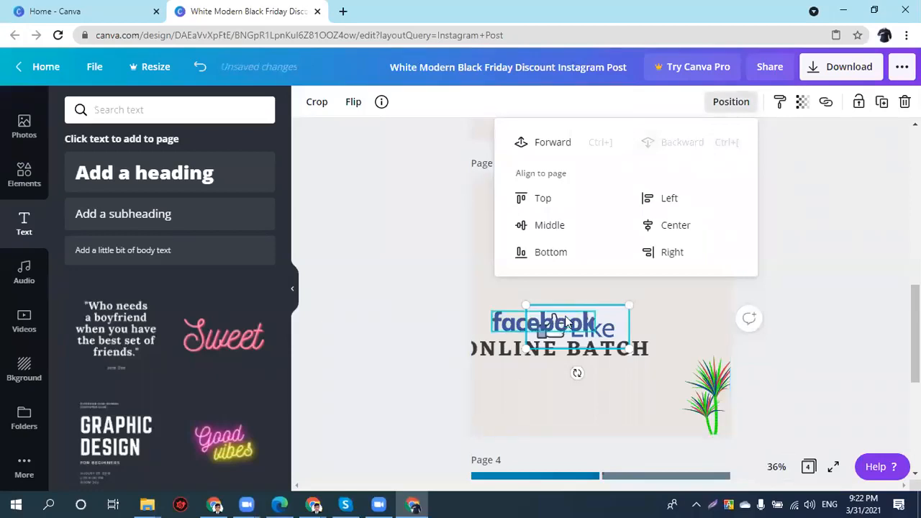
left_click(541, 151)
left_click(541, 151)
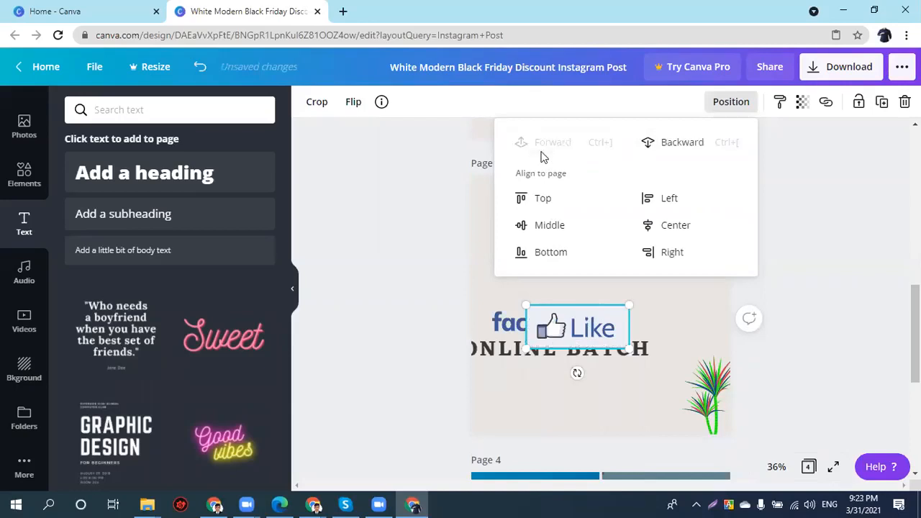
- Place the Like image over the top green ONLINE BATCH heading, keeping it in front
left_click_drag(577, 338, 592, 227)
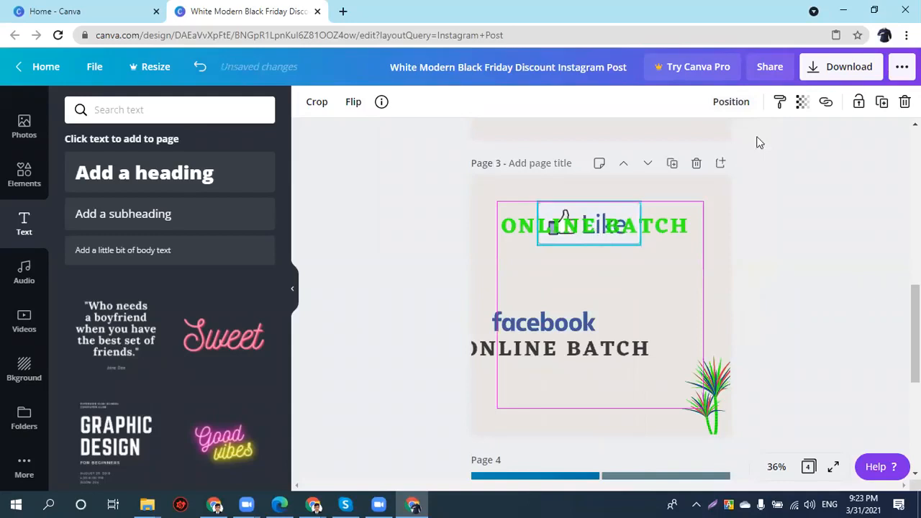
left_click(744, 101)
left_click(595, 141)
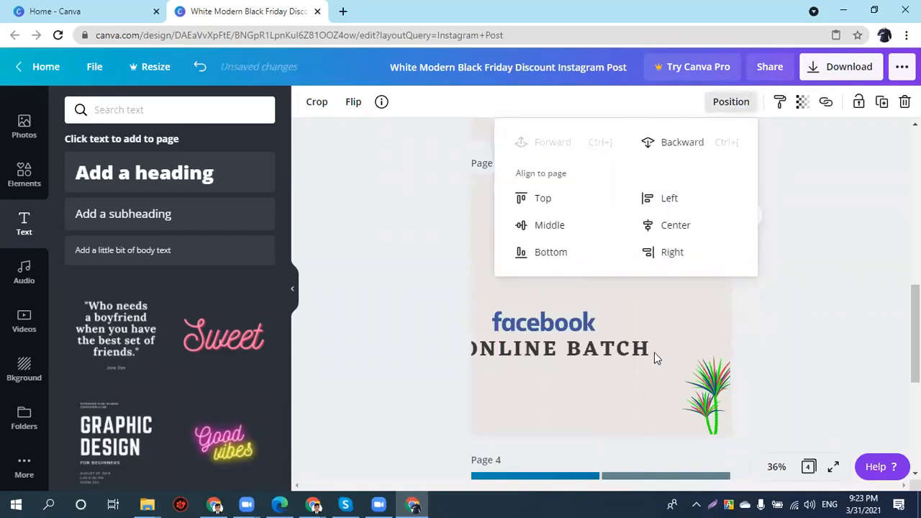
left_click(651, 284)
left_click_drag(609, 244, 639, 261)
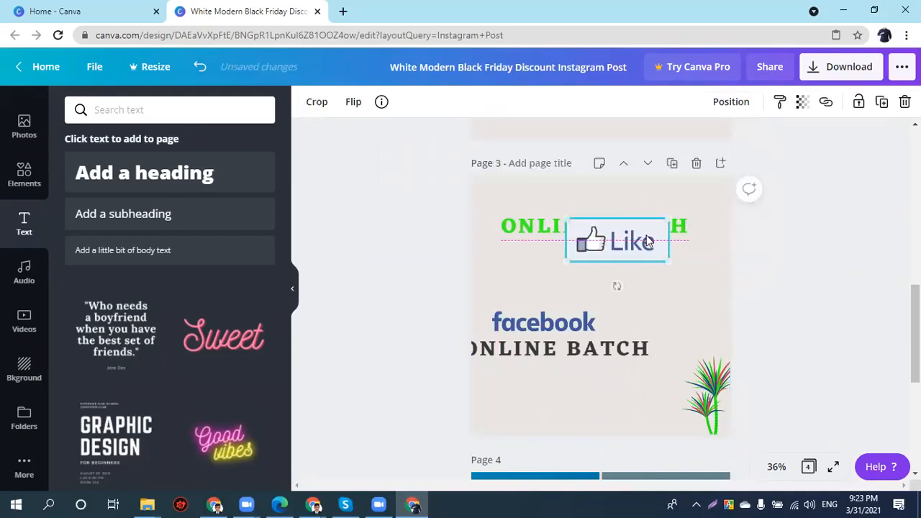
left_click(535, 353)
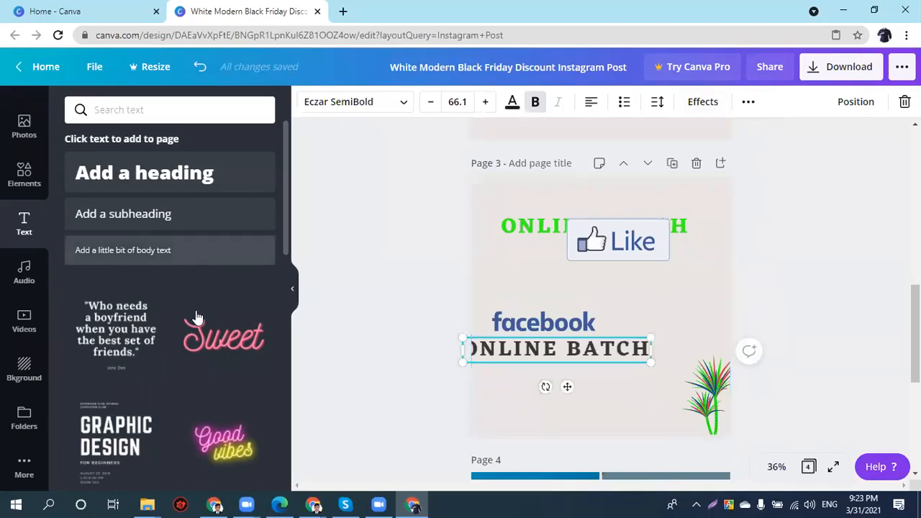
- Marquee-select every element on page 3 and delete them all
left_click_drag(781, 407, 556, 205)
key("Delete")
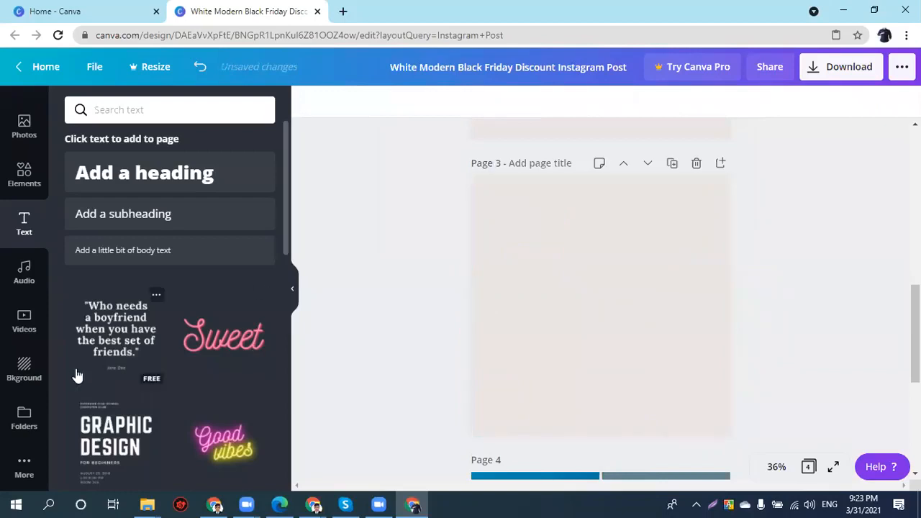
scroll(151, 331, "down", 3)
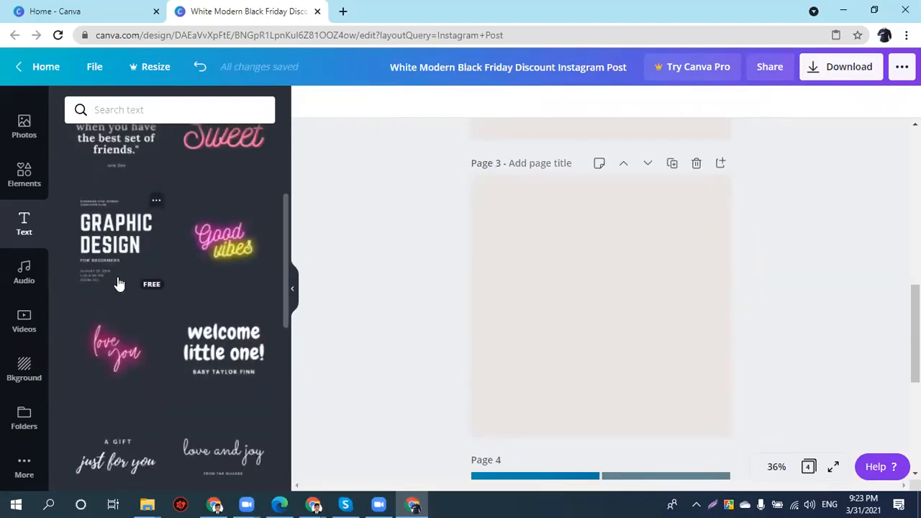
scroll(104, 248, "up", 2)
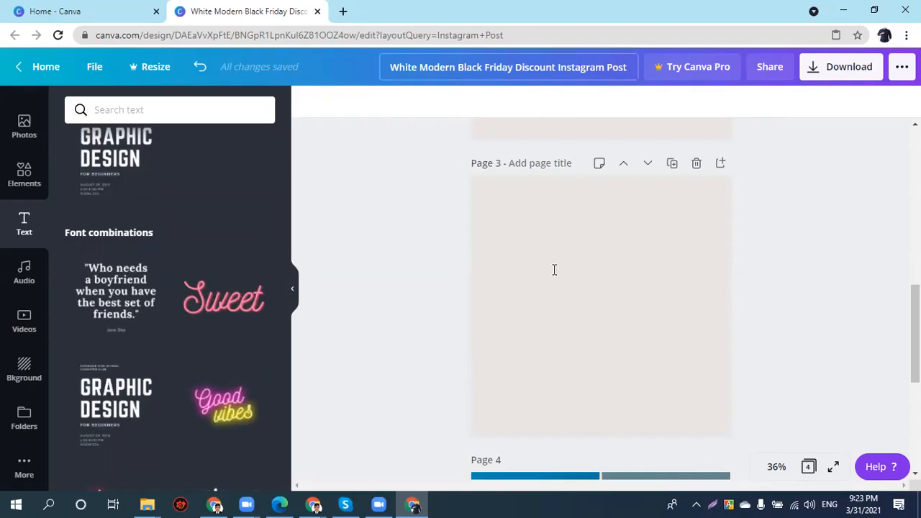
scroll(561, 302, "down", 3)
scroll(569, 324, "up", 2)
- Add the GRAPHIC DESIGN text combination to the empty page 3
left_click(567, 321)
scroll(525, 322, "up", 2)
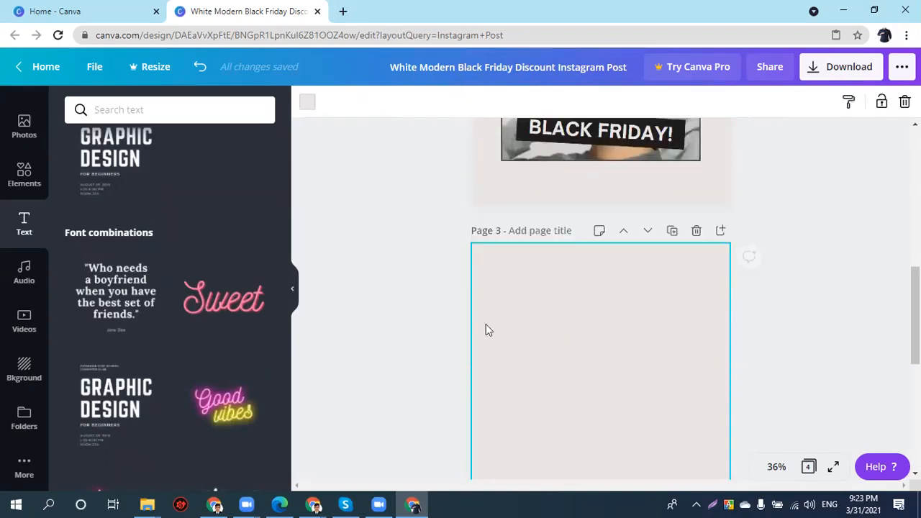
left_click(100, 185)
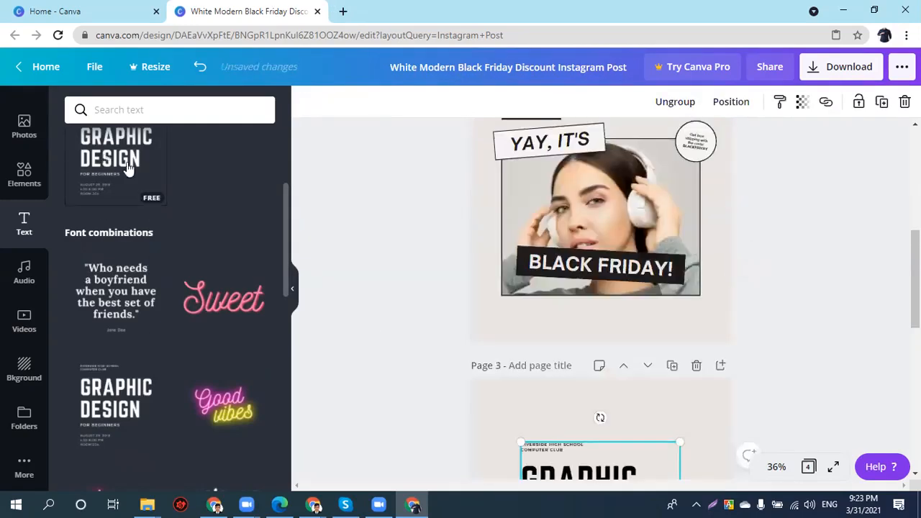
- Drag out a copy of the GRAPHIC DESIGN template group, then delete that copy
scroll(826, 398, "down", 3)
left_click_drag(580, 237, 626, 304)
key("Delete")
left_click(607, 303)
left_click(617, 308)
key("Delete")
- Ungroup the template and delete the FOR BEGINNERS, date and school club texts
left_click(593, 272)
left_click(593, 273)
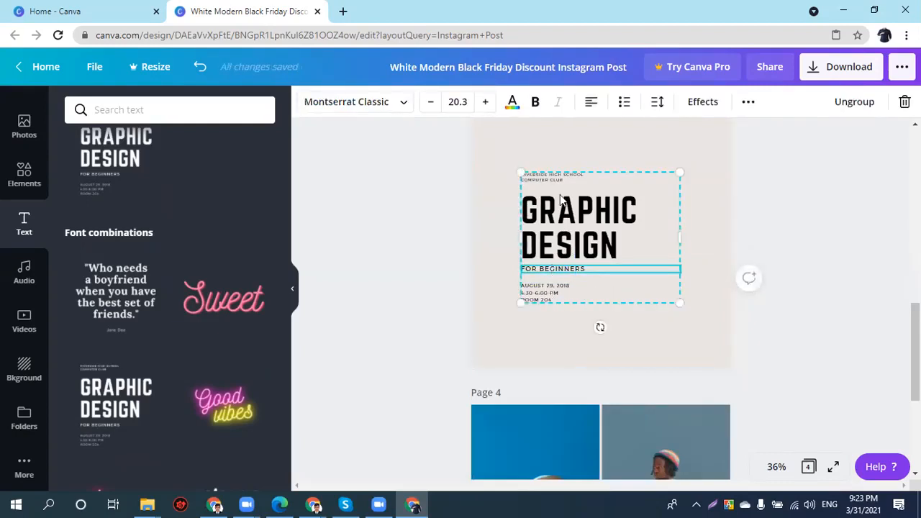
left_click(851, 103)
left_click(495, 302)
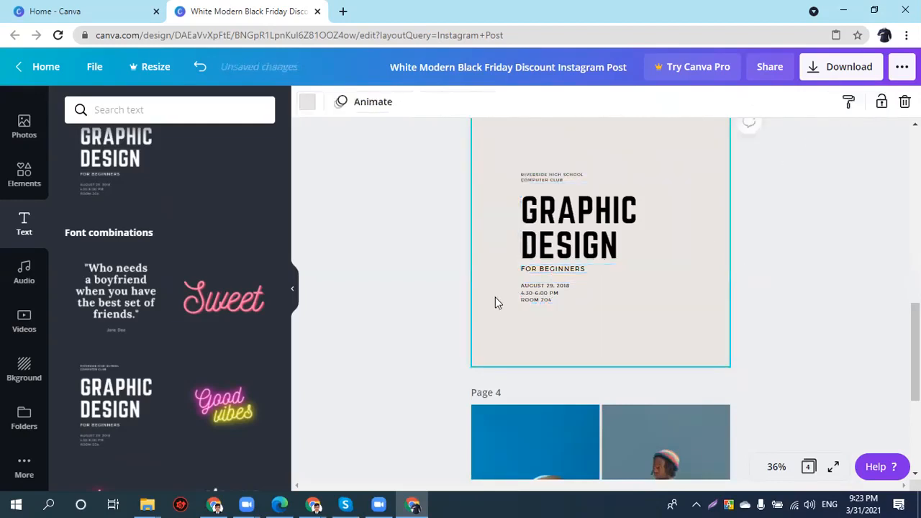
left_click(525, 272)
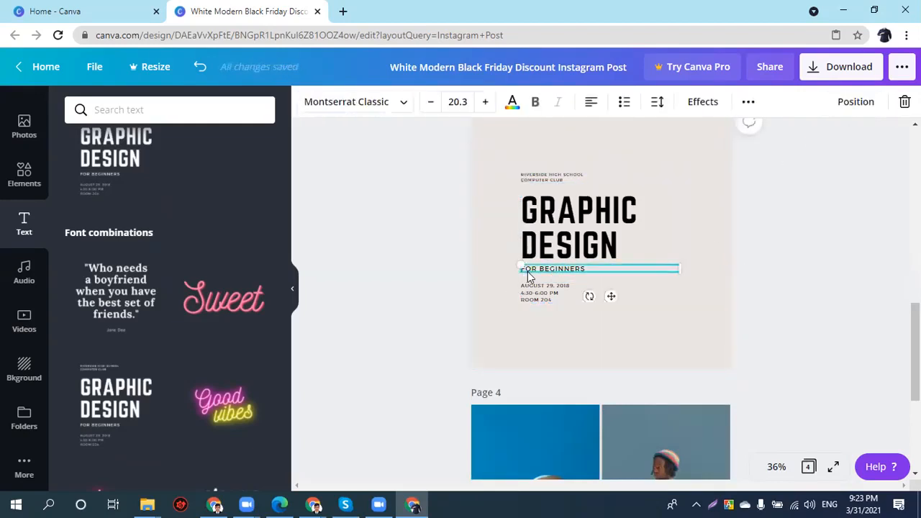
key("Delete")
left_click(530, 286)
key("Delete")
left_click(545, 176)
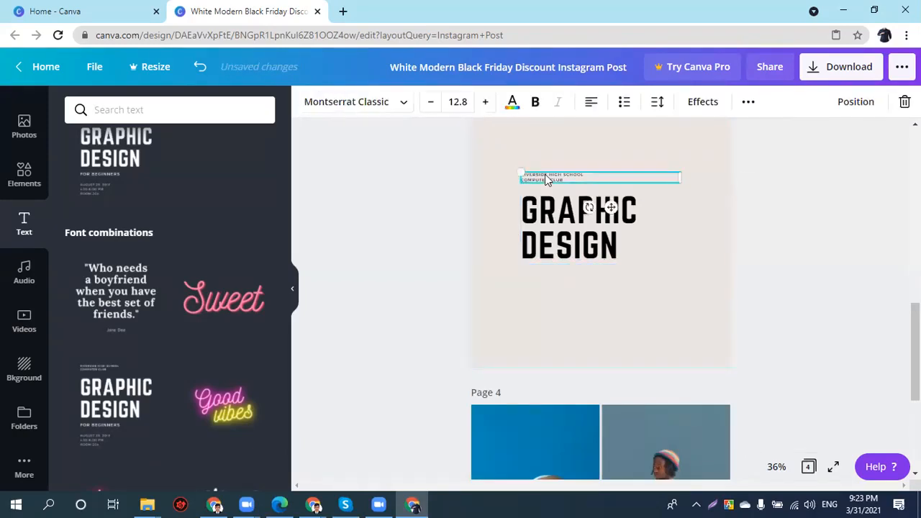
key("Delete")
- Retype the big heading to read DIGITAL MARKETING
left_click(545, 215)
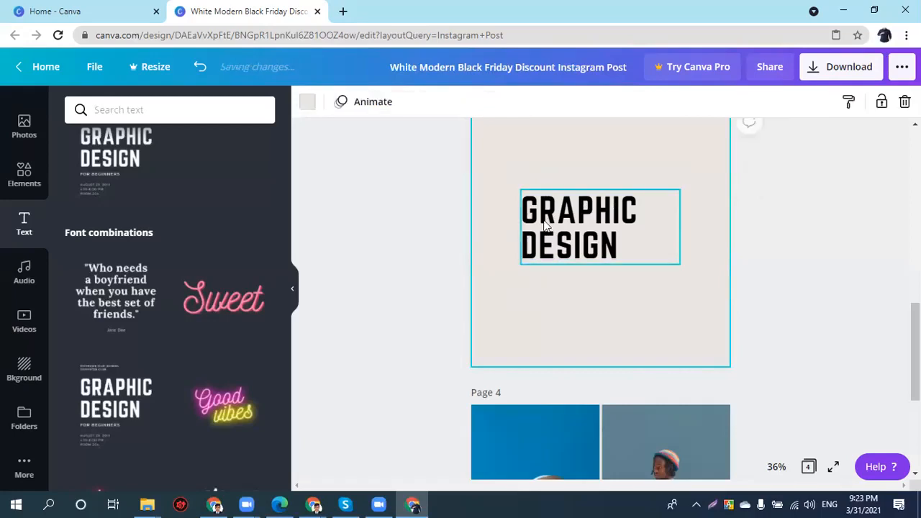
left_click(544, 220)
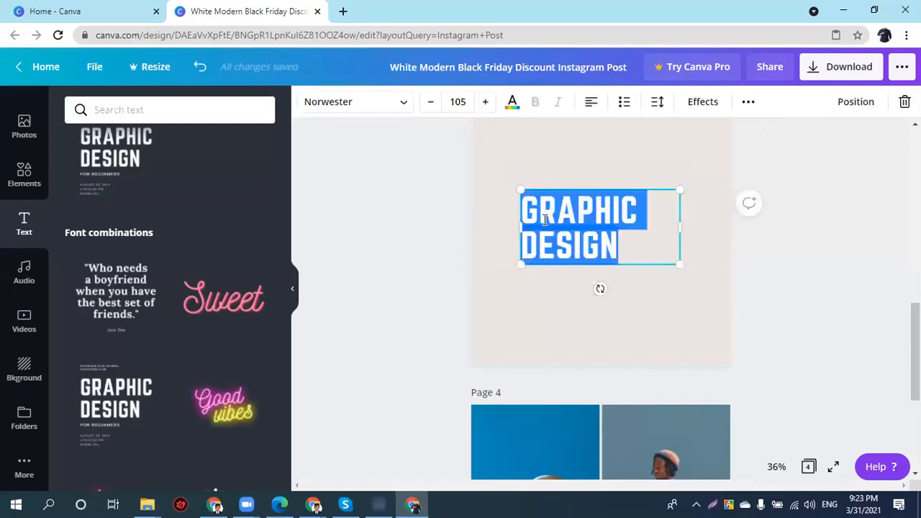
type("DI")
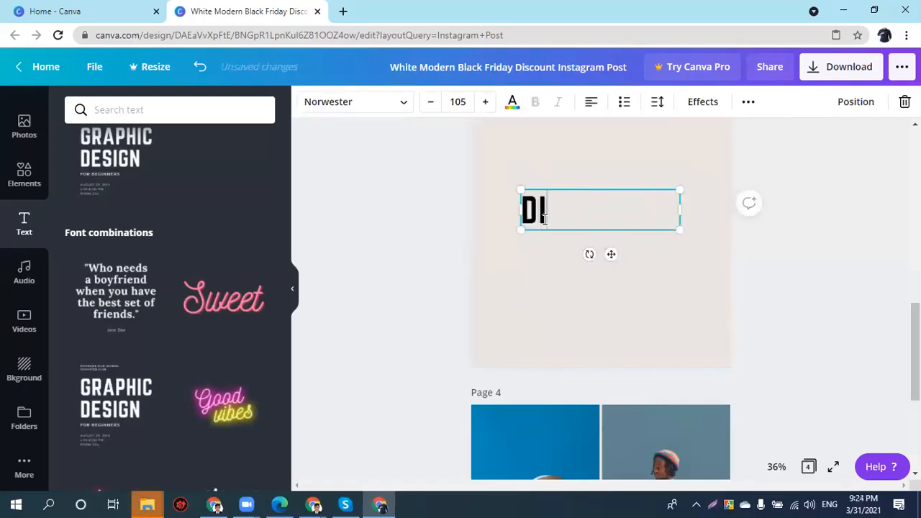
type("GITAL MA")
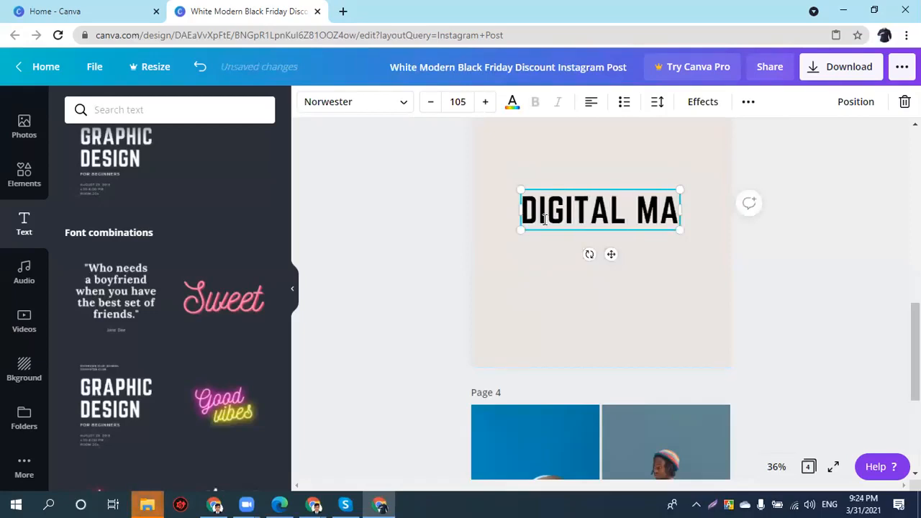
type("RKETING")
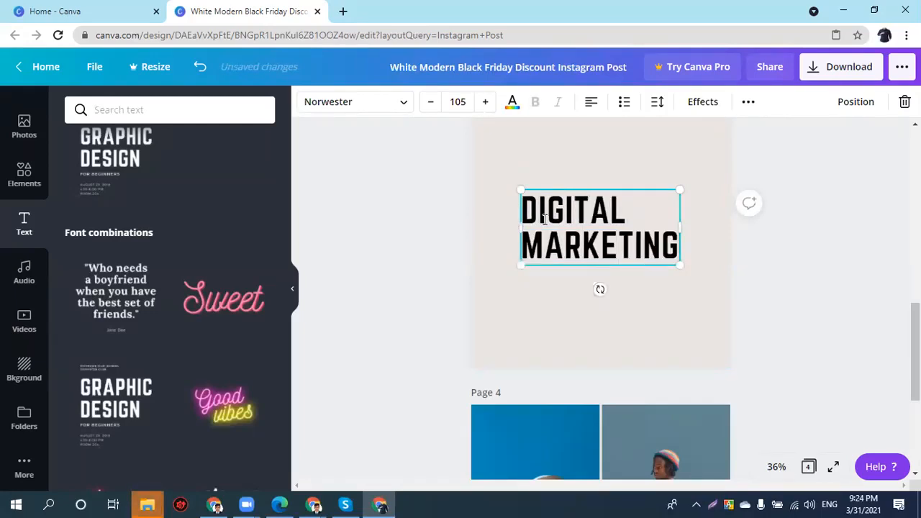
double_click(590, 244)
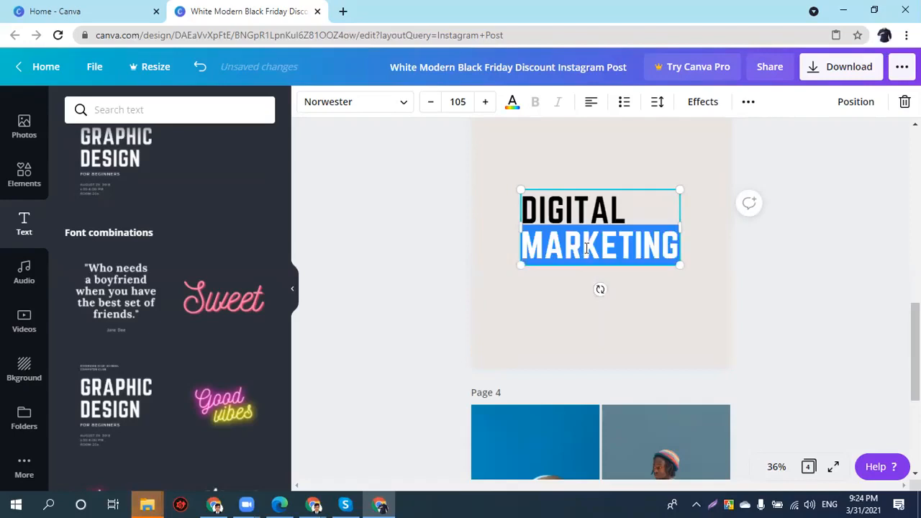
- Give just the letters RK in DIGITAL MARKETING the green swatch colour
left_click_drag(564, 245, 600, 245)
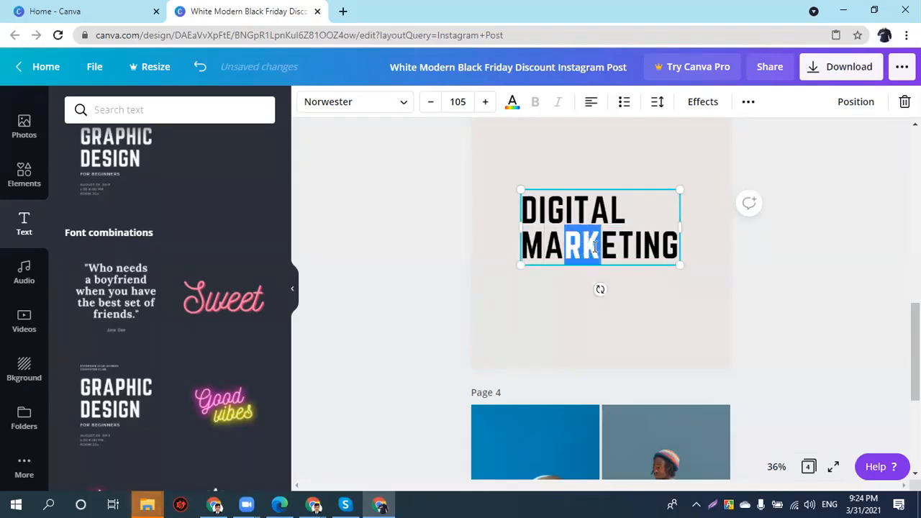
left_click(511, 101)
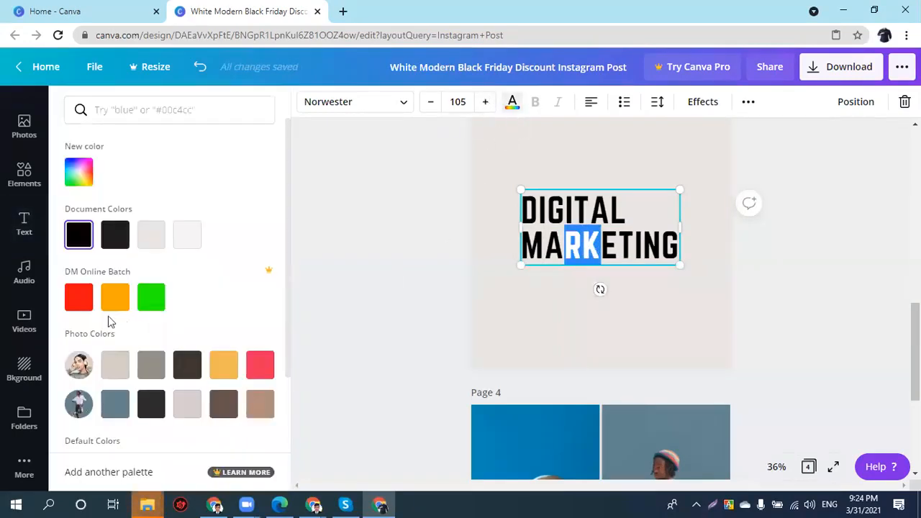
left_click(146, 292)
left_click(528, 302)
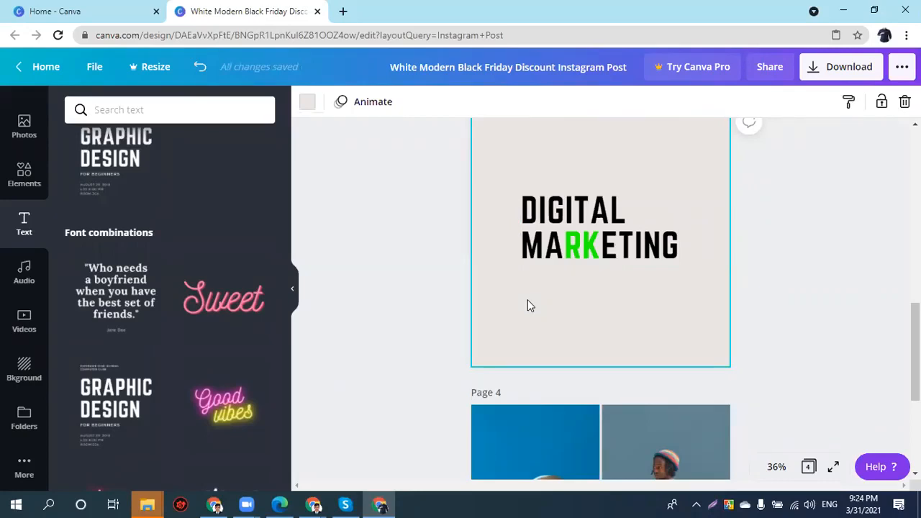
- Duplicate the DIGITAL MARKETING heading, set the copy to size 35, and place it just below
left_click(566, 246)
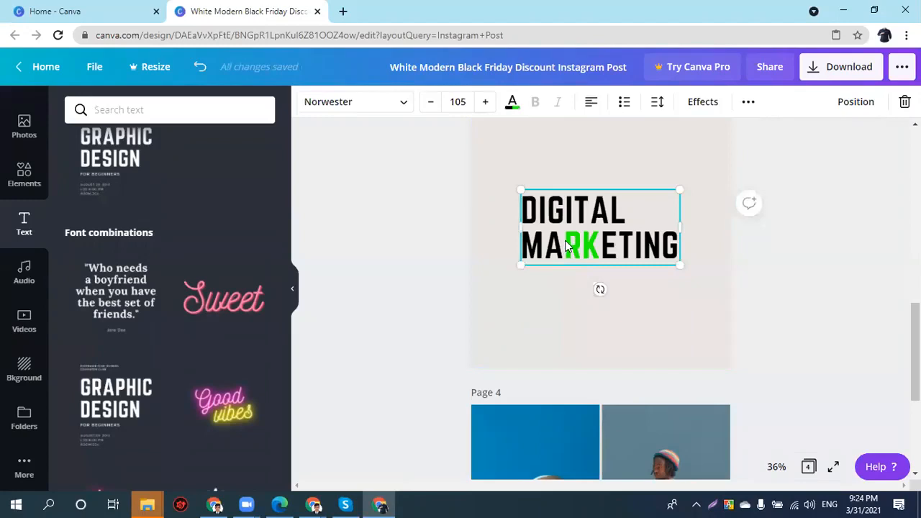
key("ctrl+d")
double_click(578, 281)
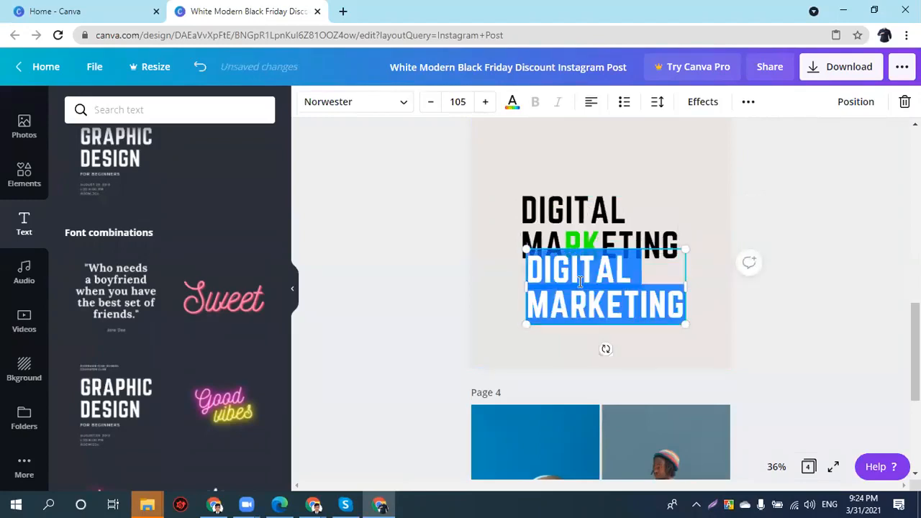
left_click(463, 102)
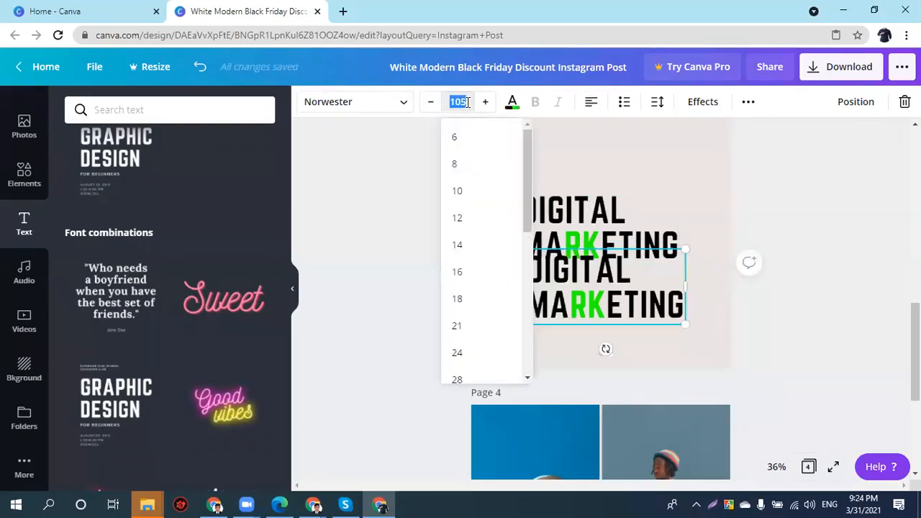
type("35")
key("Return")
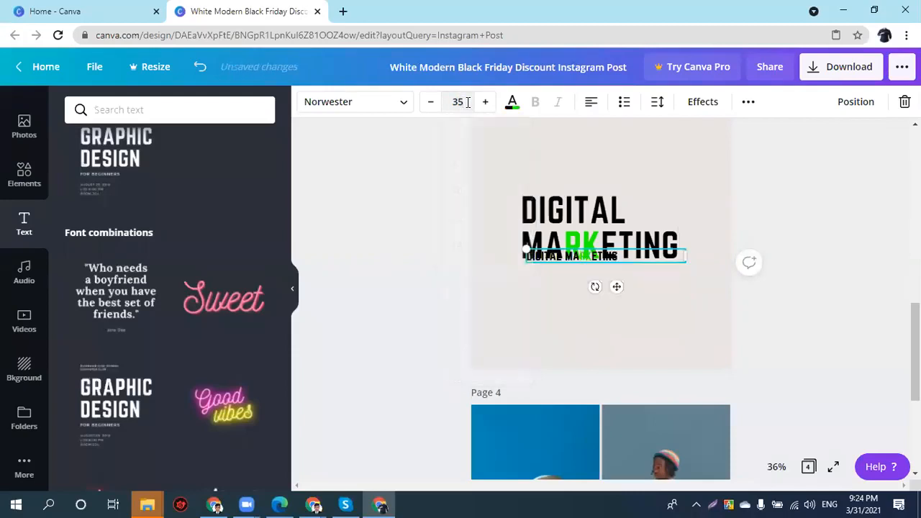
left_click(637, 363)
left_click(611, 241)
left_click_drag(601, 255, 598, 271)
- Group both DIGITAL MARKETING text boxes, reposition the group, then delete it
left_click_drag(693, 185, 632, 279)
left_click(860, 102)
left_click_drag(565, 293, 533, 281)
left_click_drag(649, 162, 558, 263)
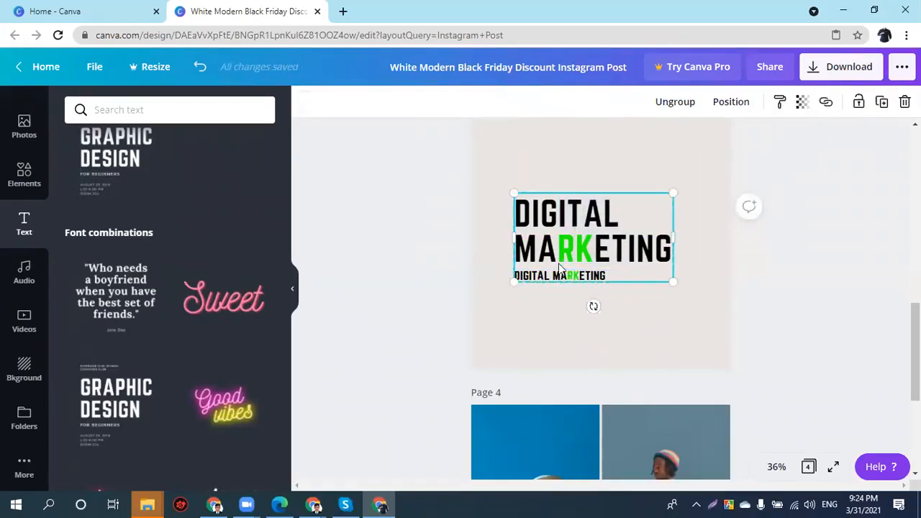
key("Delete")
scroll(31, 264, "up", 2)
- Add the uploaded Lakers jerseys image to page 3
scroll(32, 264, "up", 1)
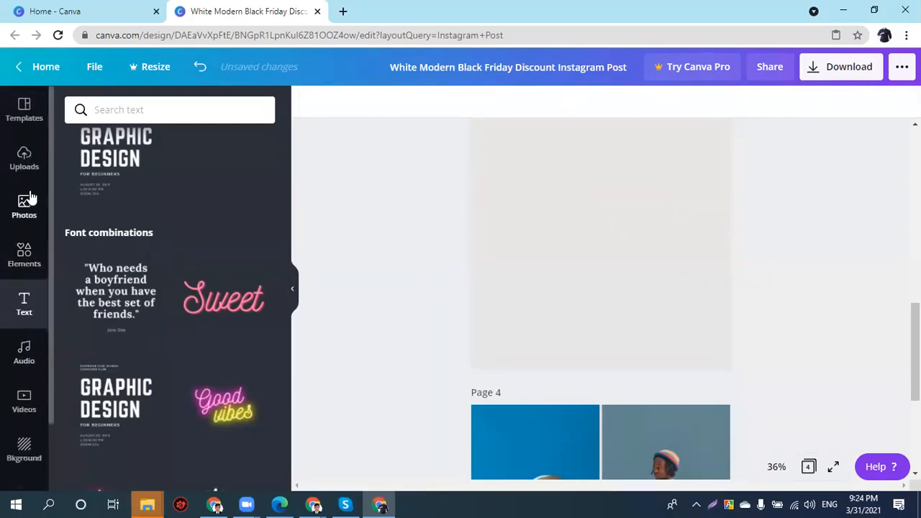
left_click(31, 185)
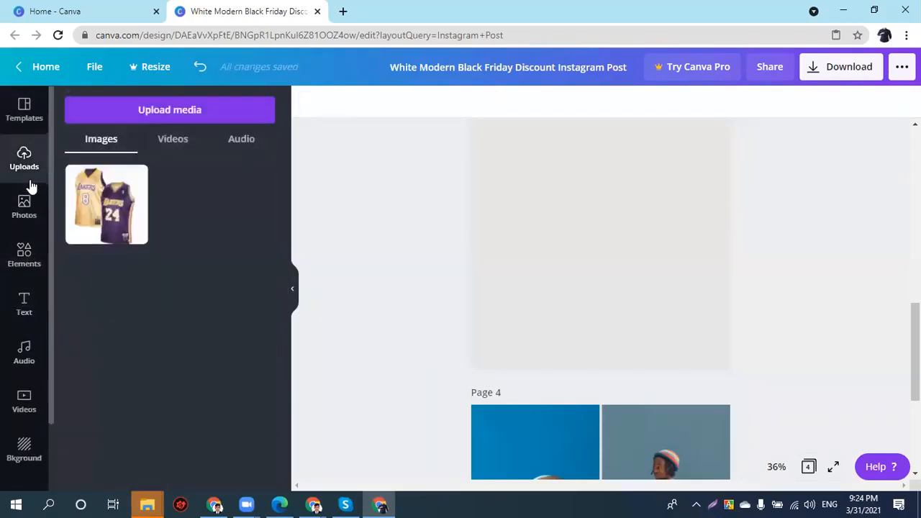
left_click(106, 205)
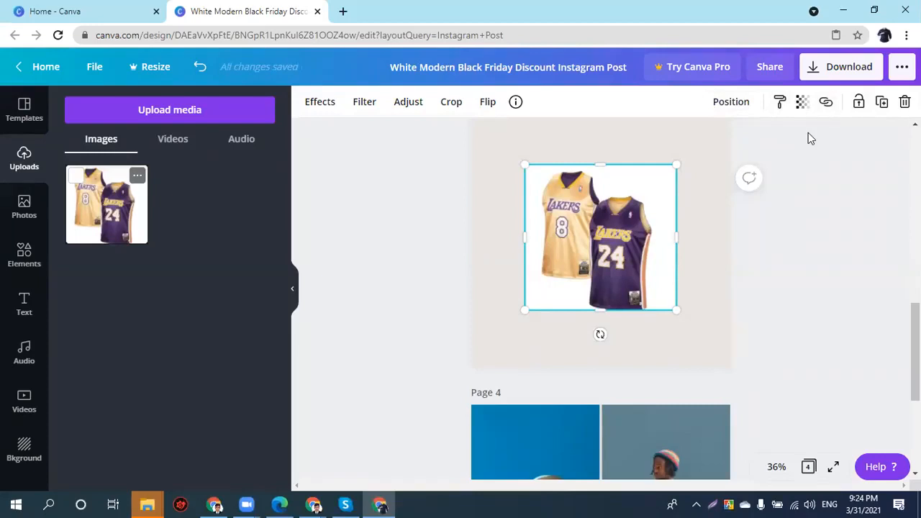
- Flip the jersey image horizontally so the purple 24 jersey sits on the left
left_click(481, 104)
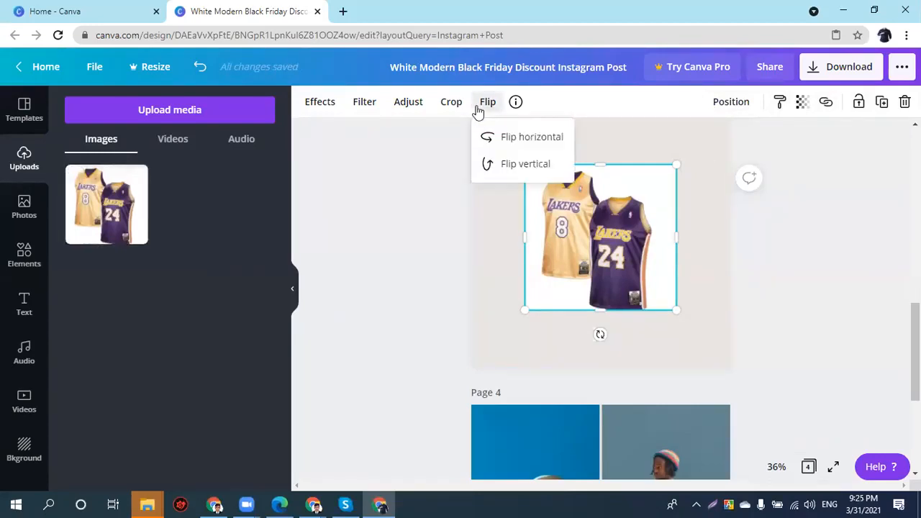
left_click(507, 144)
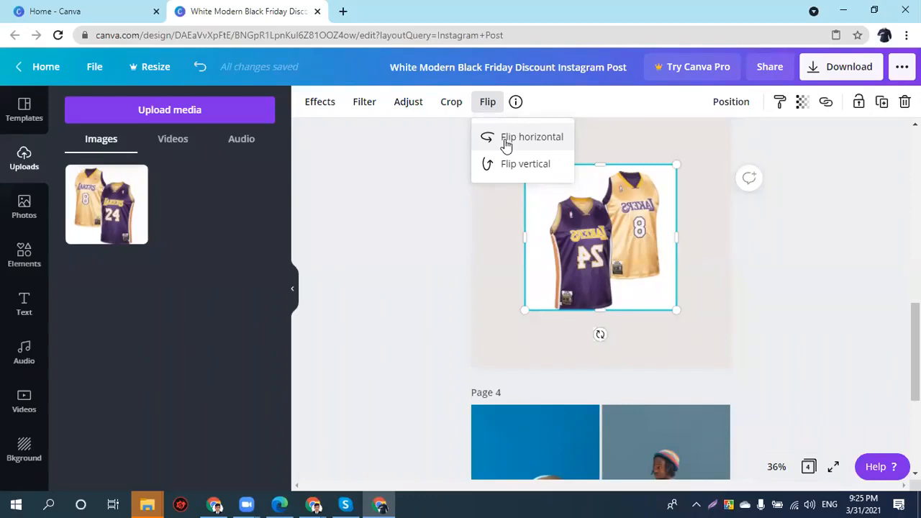
left_click(506, 169)
left_click(506, 169)
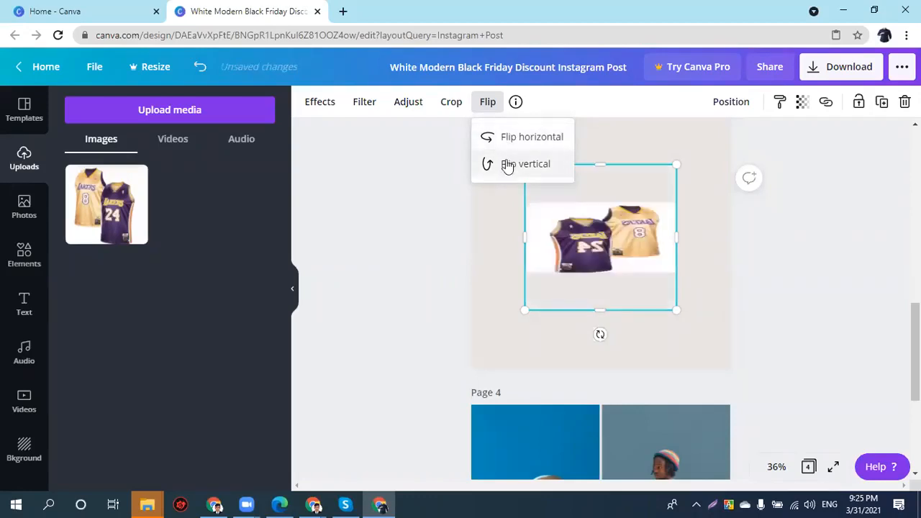
left_click(507, 150)
left_click(506, 151)
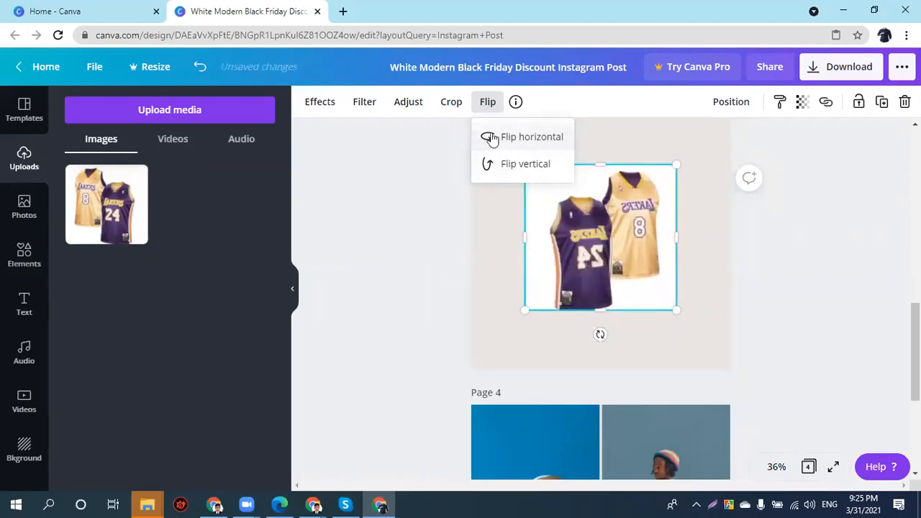
left_click(452, 104)
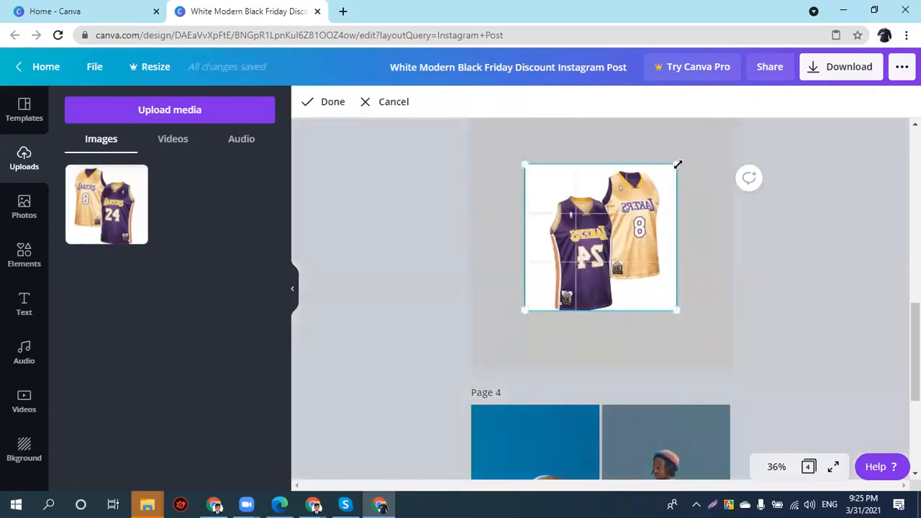
- Trim the jersey photo's right side and move it to the page centre
left_click(415, 107)
left_click_drag(663, 239, 602, 243)
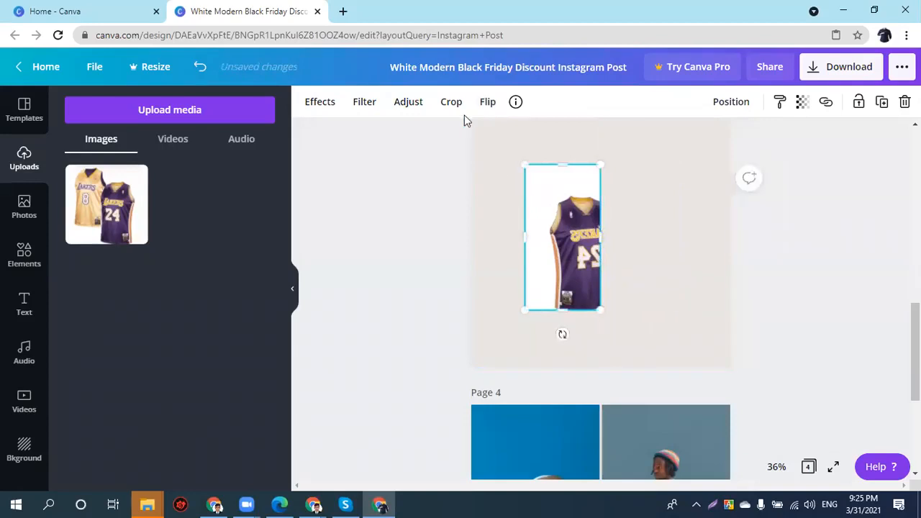
left_click(452, 102)
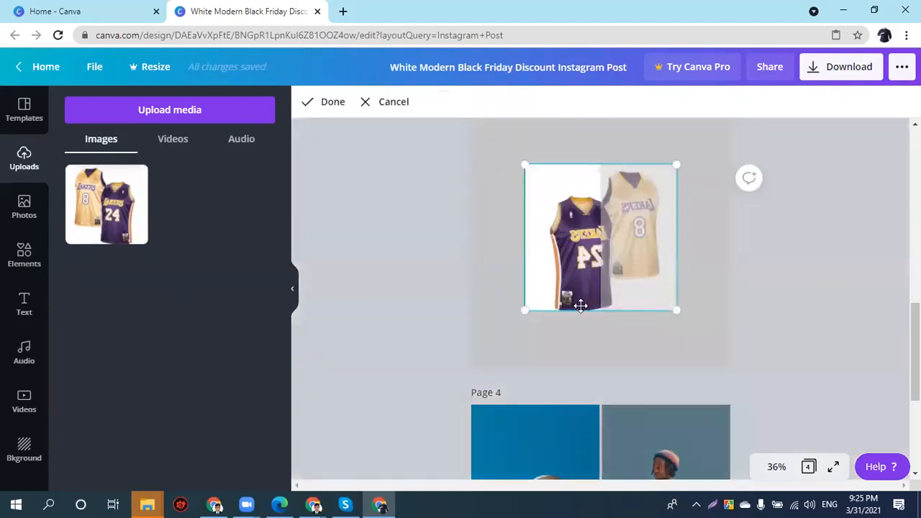
left_click(335, 109)
left_click_drag(576, 237, 504, 214)
- Shift the photo within its crop frame to show only the gold 8 jersey, trimming the left edge
double_click(615, 214)
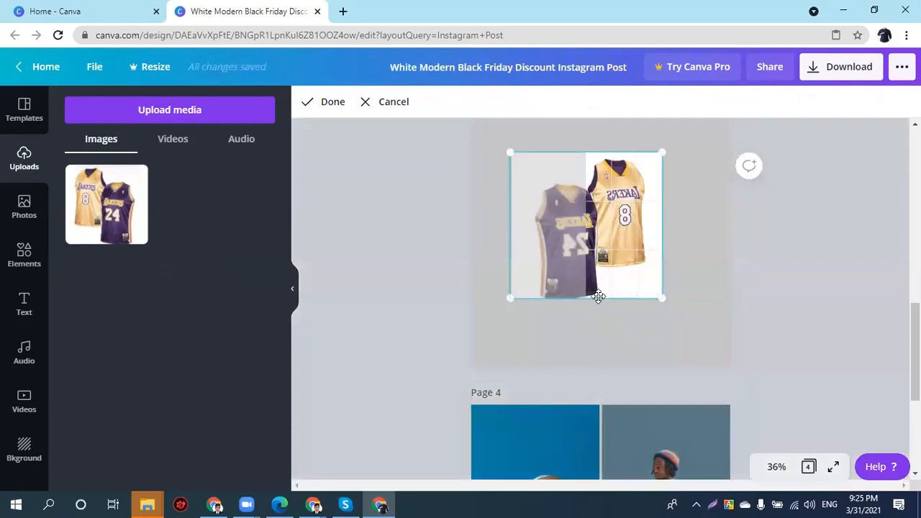
left_click(590, 333)
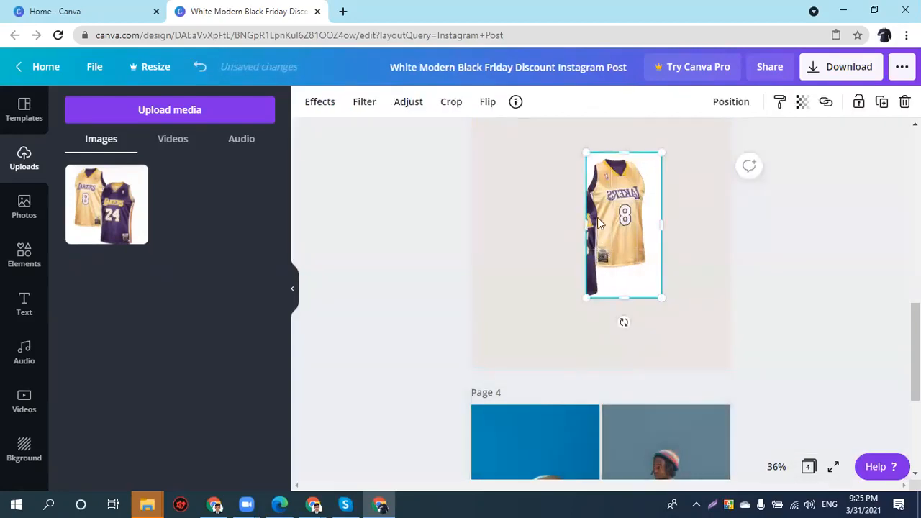
left_click_drag(587, 224, 596, 227)
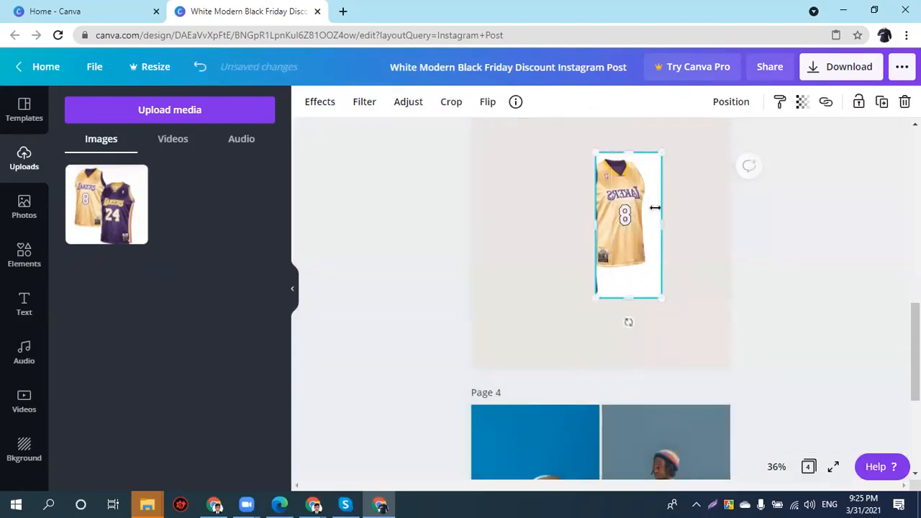
left_click(492, 103)
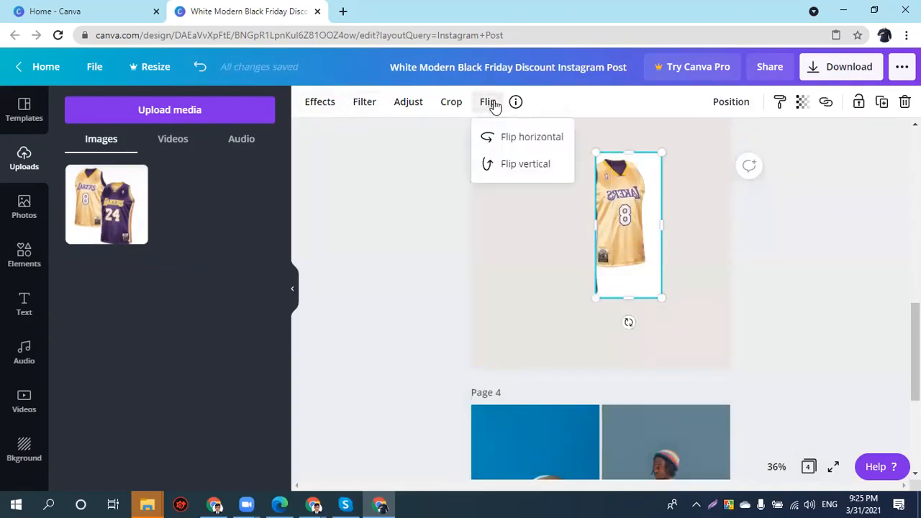
- Keep the jersey photo's previous crop and set its contrast to 12, with brightness and tint at 0
left_click(449, 104)
left_click(400, 104)
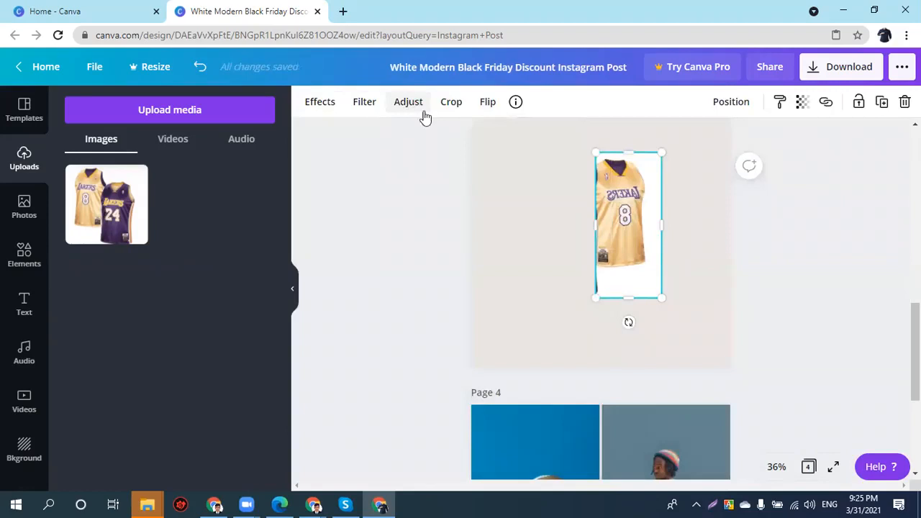
left_click(407, 103)
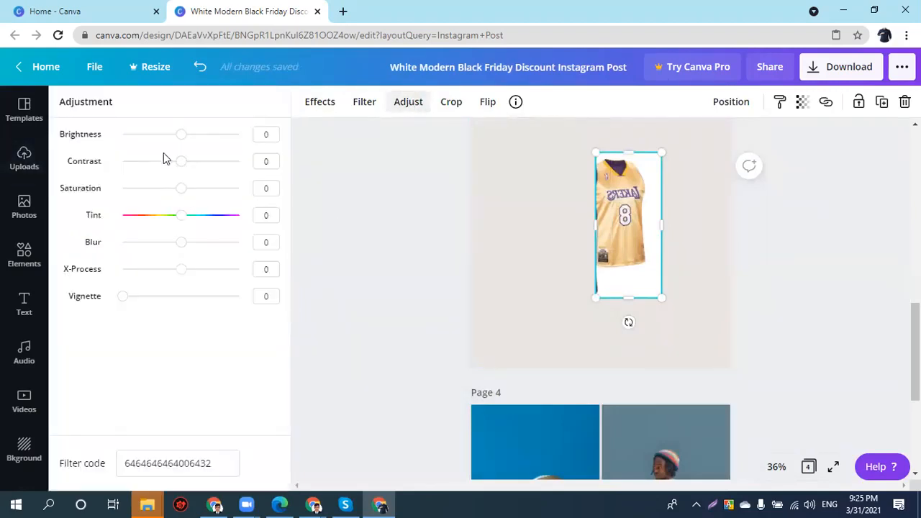
left_click_drag(182, 134, 188, 163)
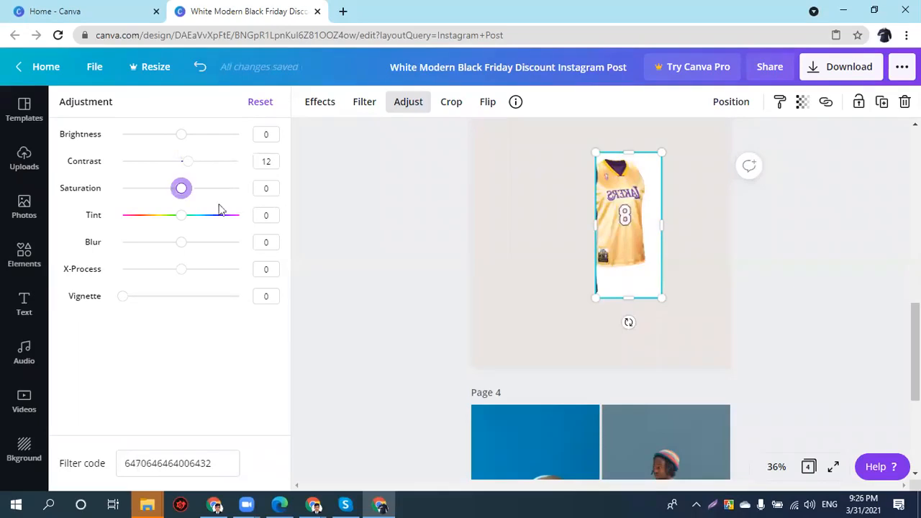
left_click_drag(193, 216, 244, 216)
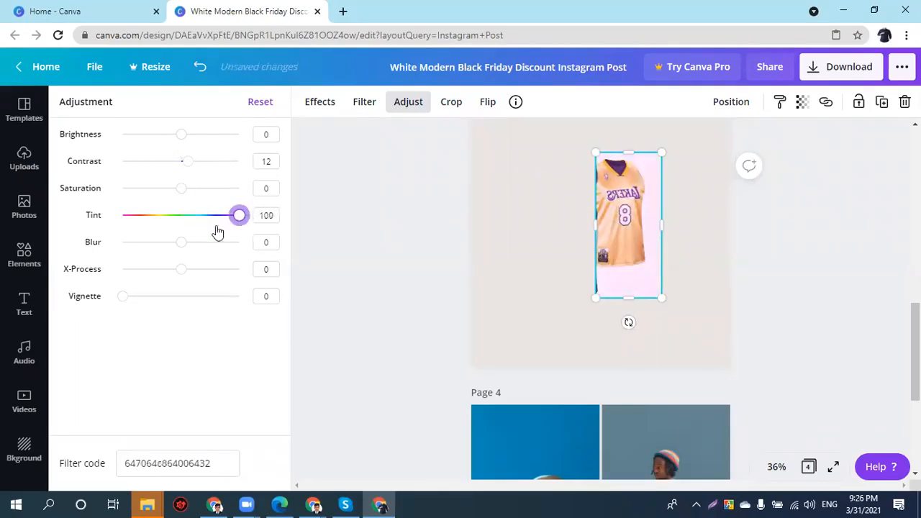
left_click(178, 217)
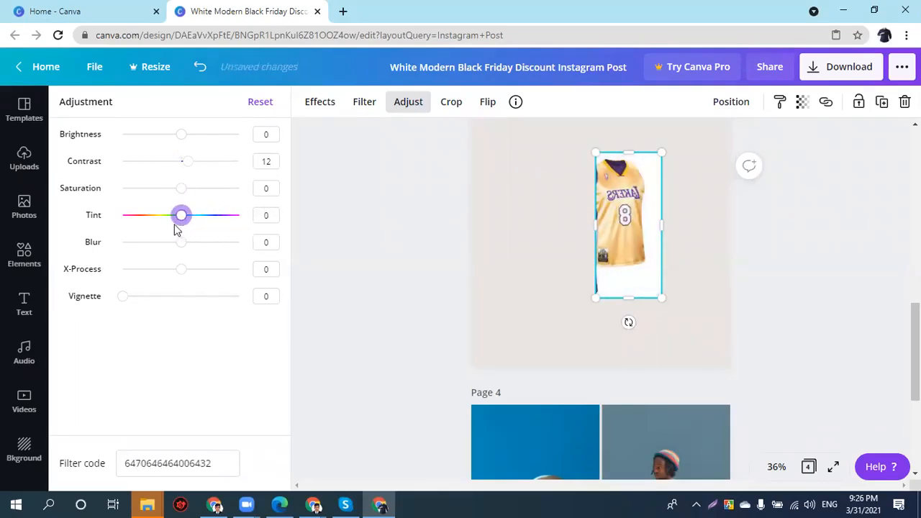
left_click(322, 105)
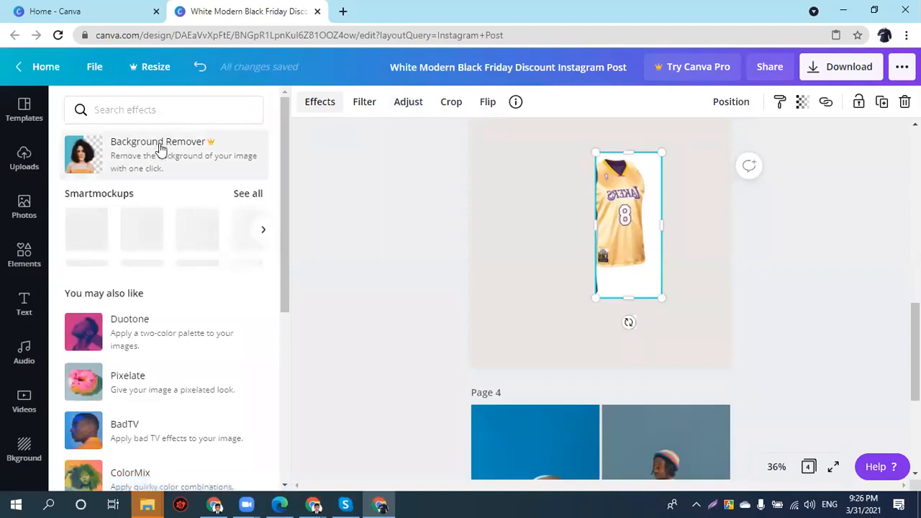
- Connect the Glitch effect app and apply the Split glitch style to the jersey photo
scroll(101, 379, "down", 2)
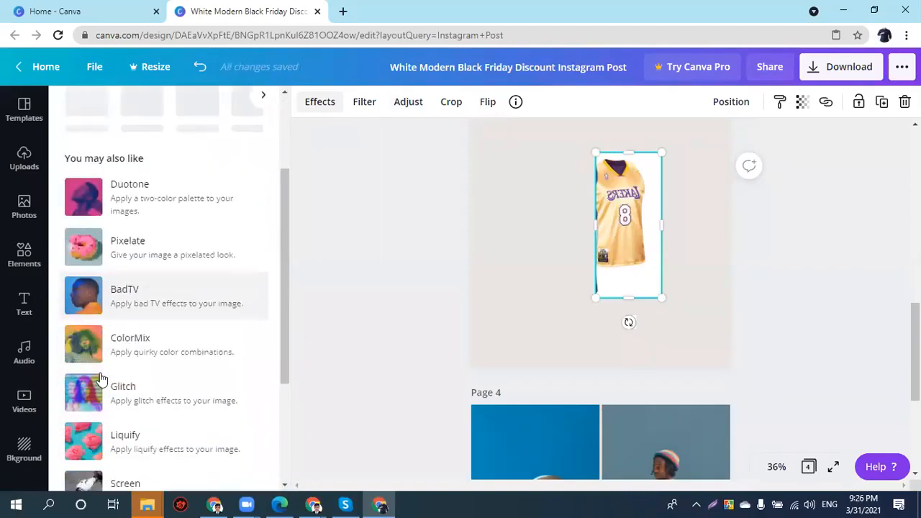
scroll(94, 367, "down", 1)
left_click(83, 327)
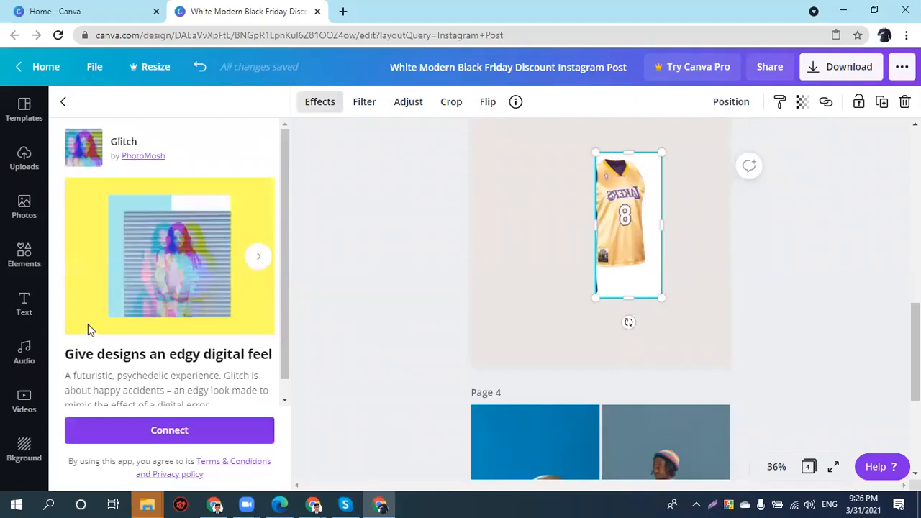
left_click(161, 436)
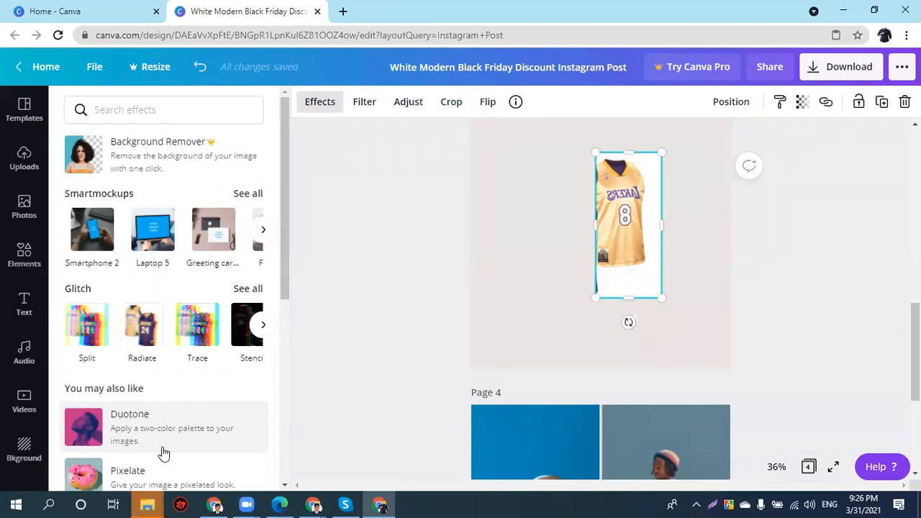
scroll(122, 287, "up", 1)
left_click(87, 198)
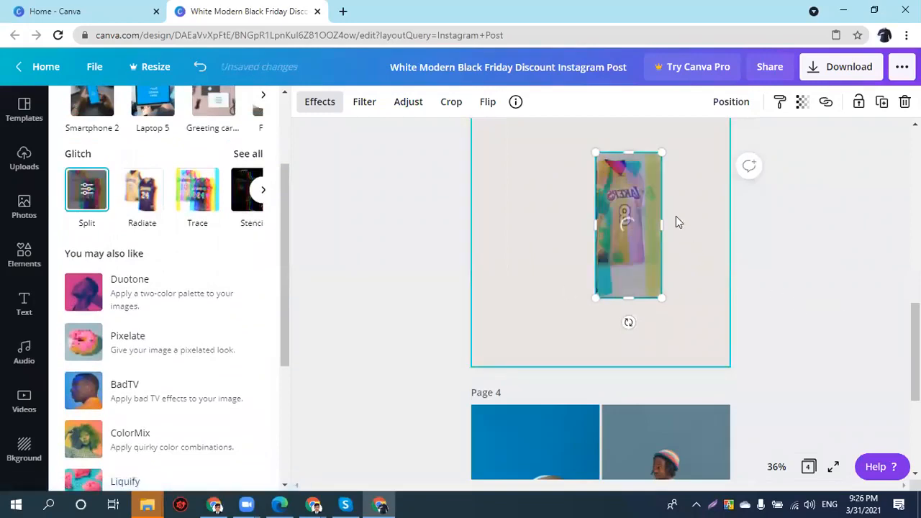
- Set the Split glitch RGB shift amount to 0.029 and angle to 6.28
left_click(90, 191)
left_click_drag(205, 192, 366, 195)
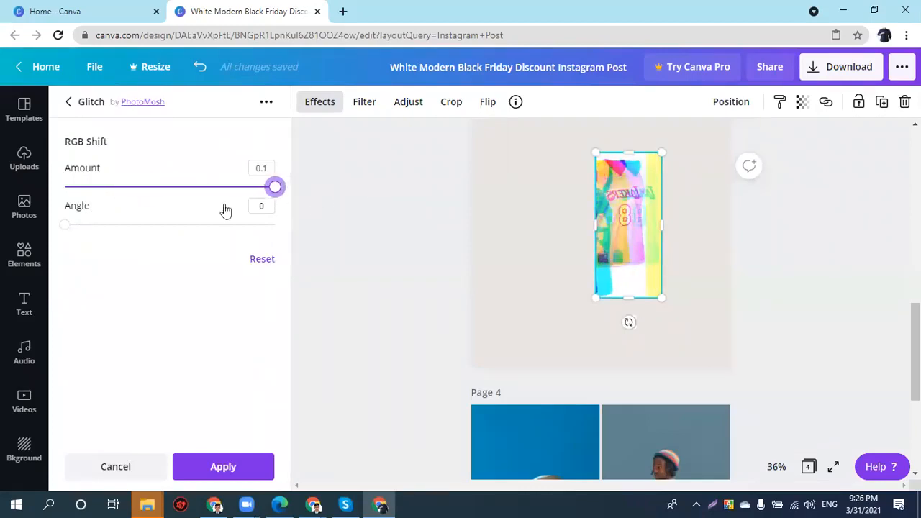
left_click(142, 187)
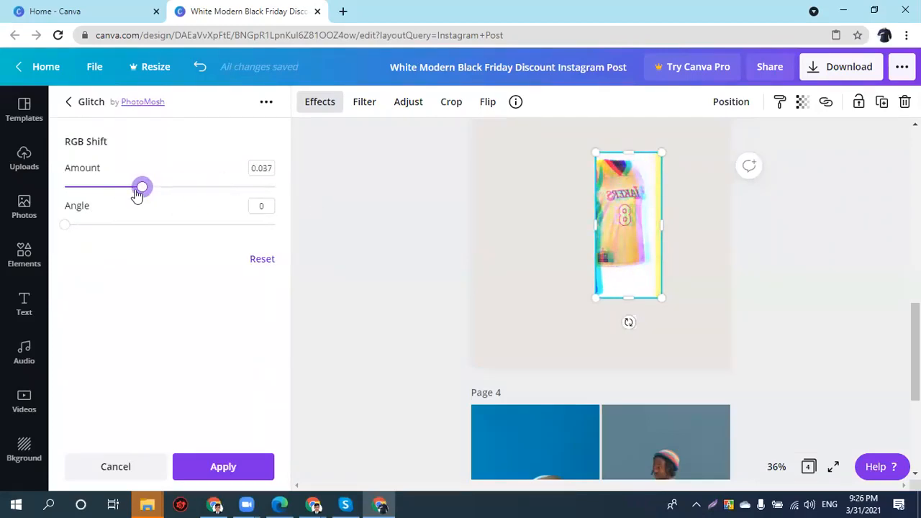
left_click_drag(101, 189, 63, 188)
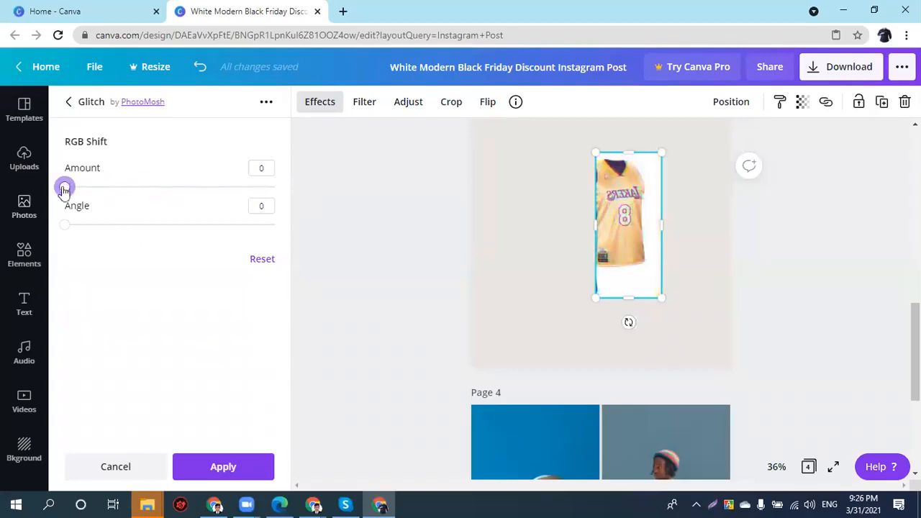
left_click_drag(63, 226, 323, 221)
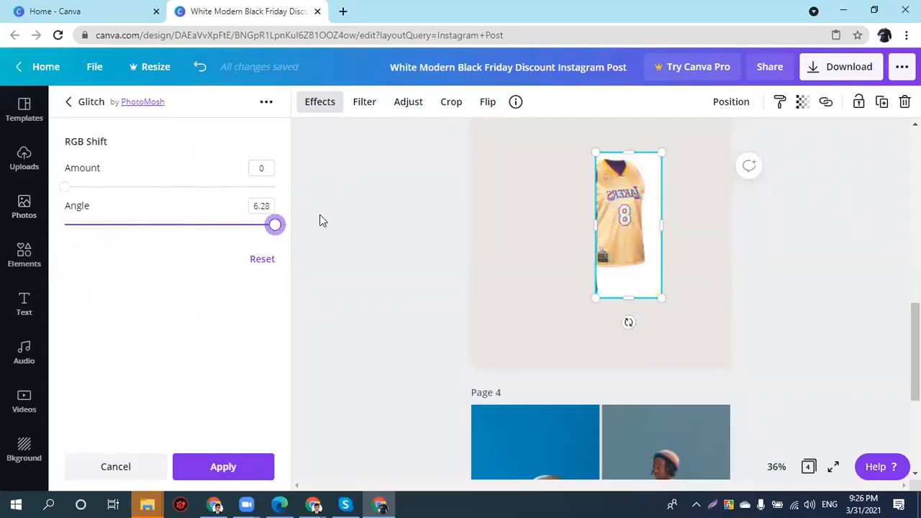
left_click_drag(131, 189, 125, 187)
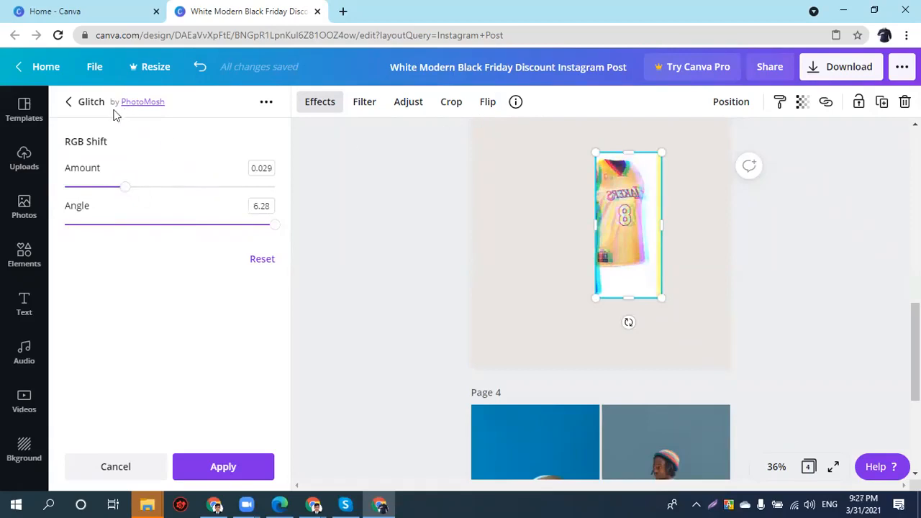
left_click(70, 103)
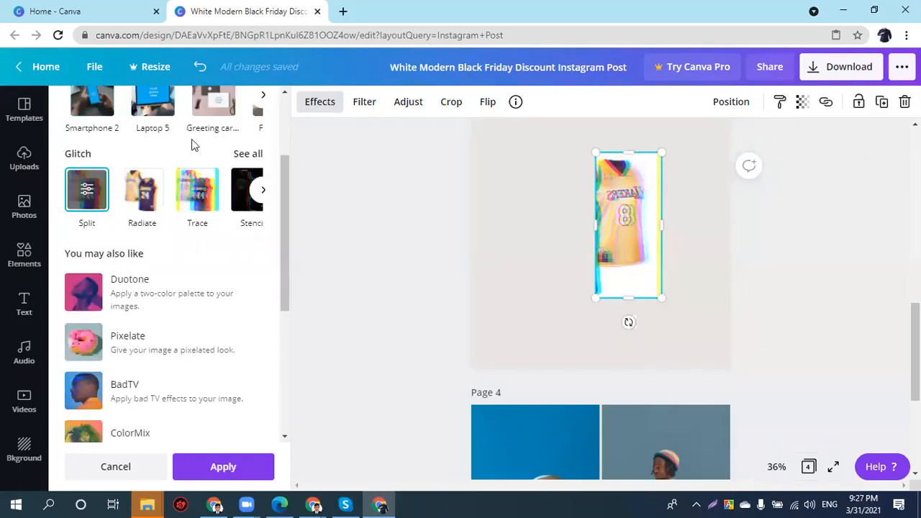
- Apply the Street filter to the jersey photo and review its adjustment values
left_click(352, 111)
left_click(258, 418)
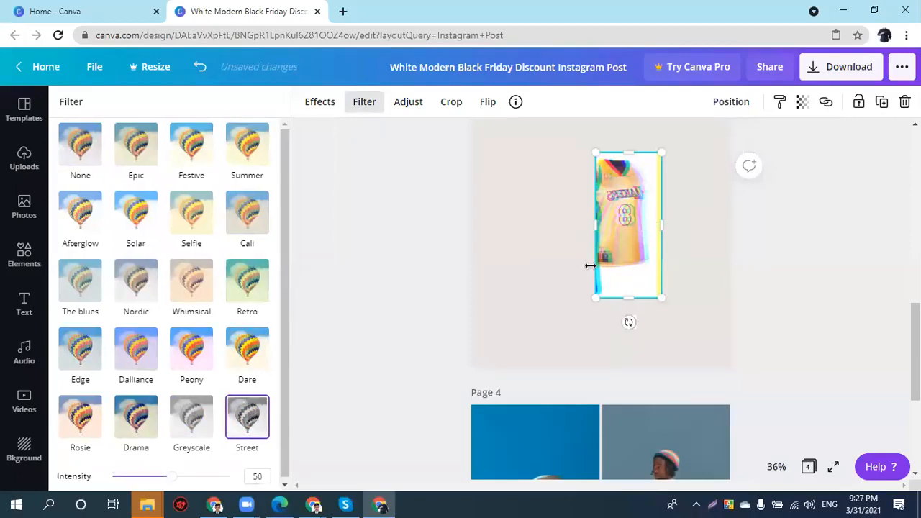
left_click(408, 104)
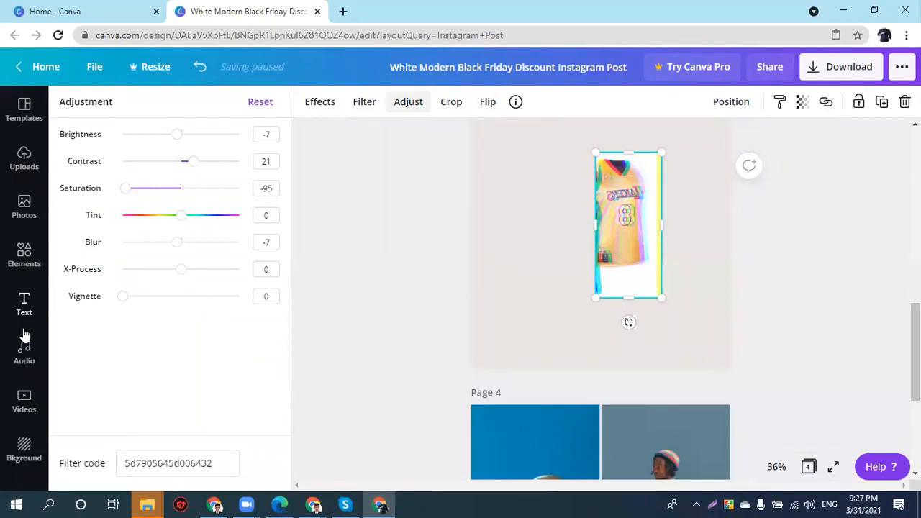
left_click(10, 376)
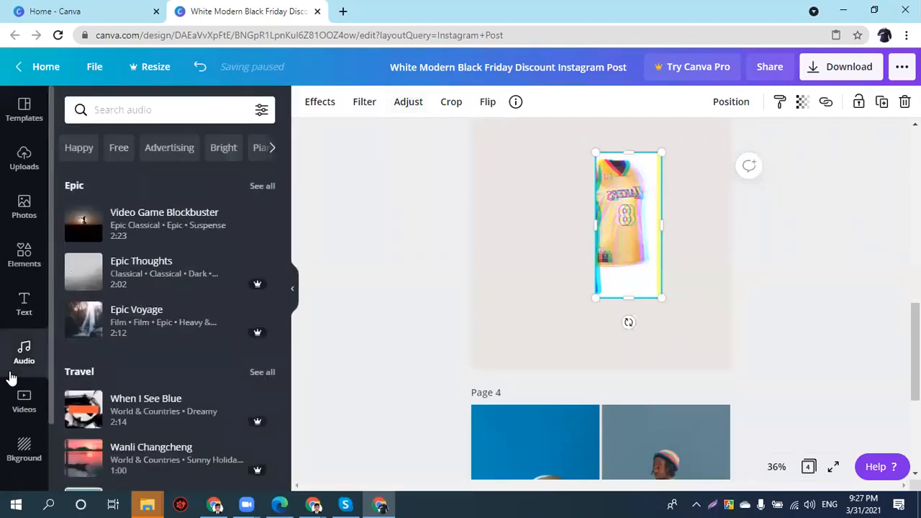
- Make page 2 active and give it the Rise page animation instead of Tumble
left_click(484, 348)
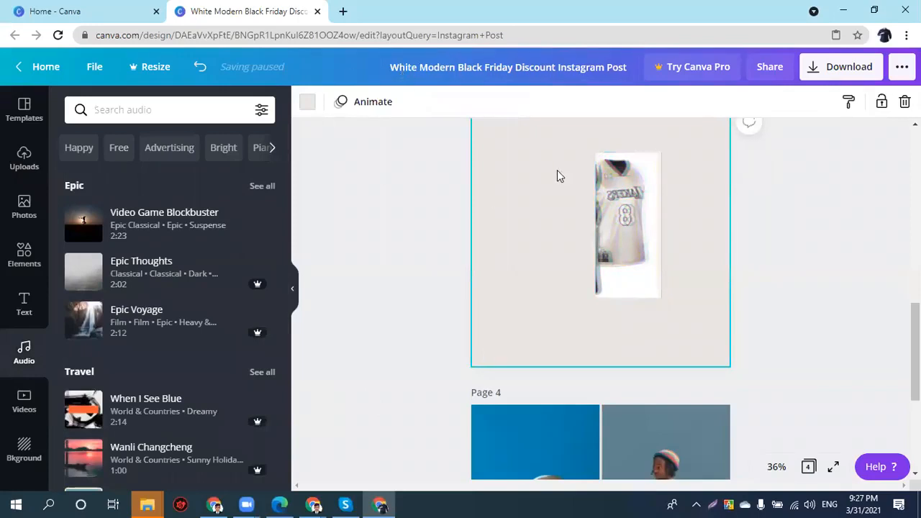
scroll(557, 176, "up", 5)
left_click(484, 276)
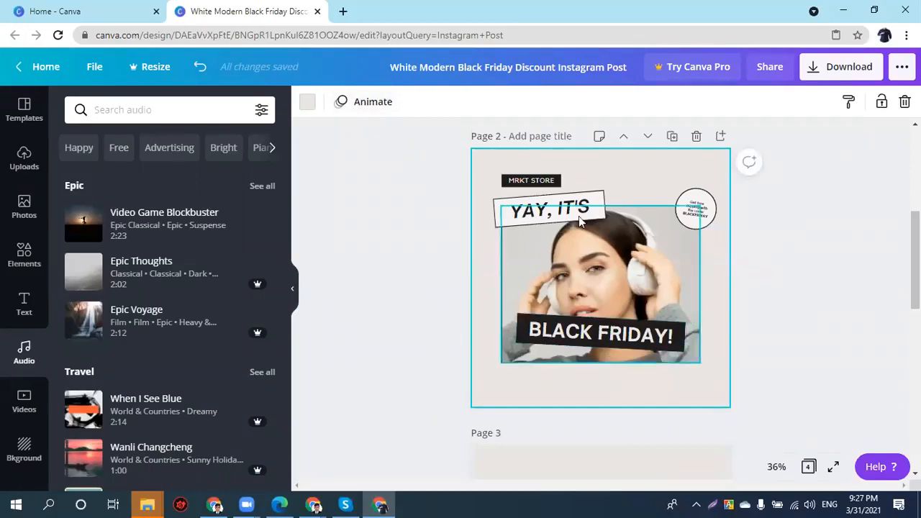
left_click(374, 108)
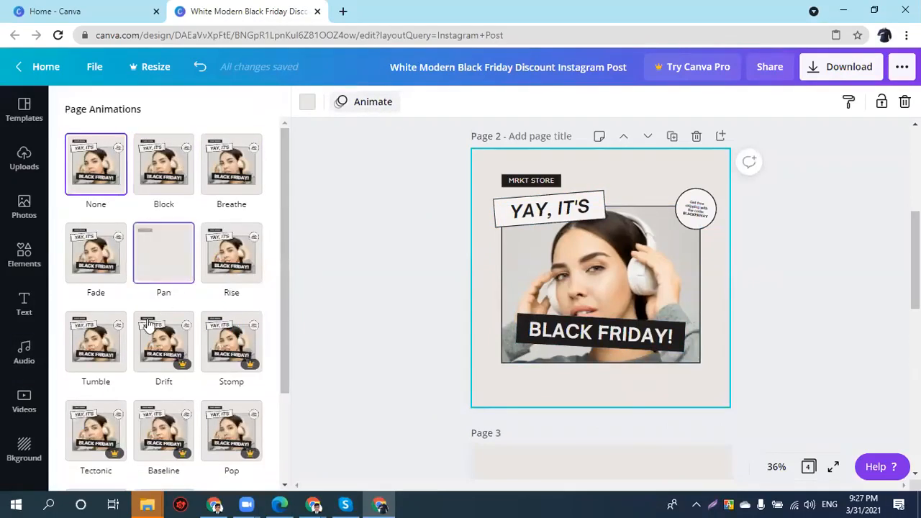
left_click(111, 344)
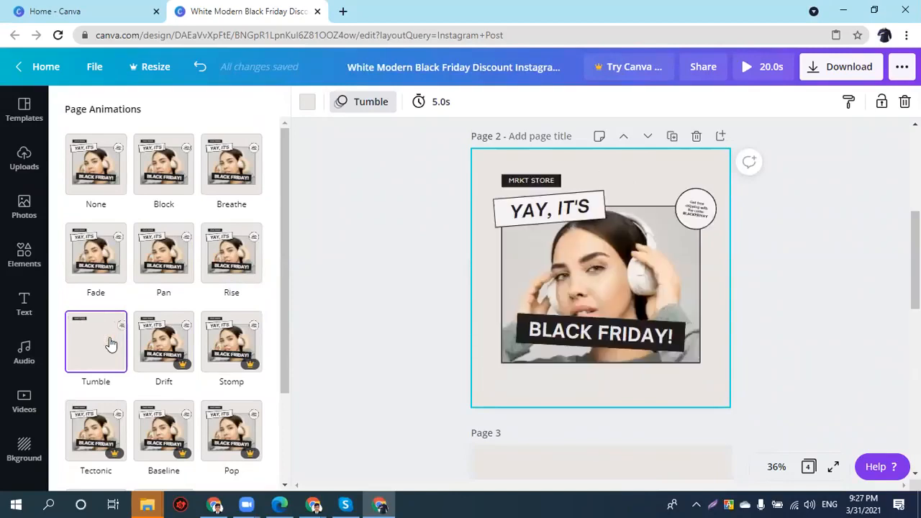
left_click(241, 269)
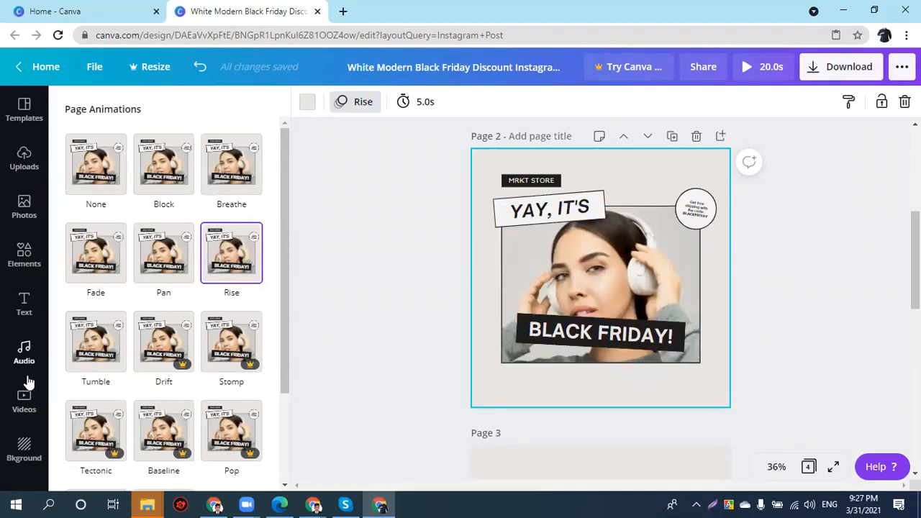
left_click(27, 381)
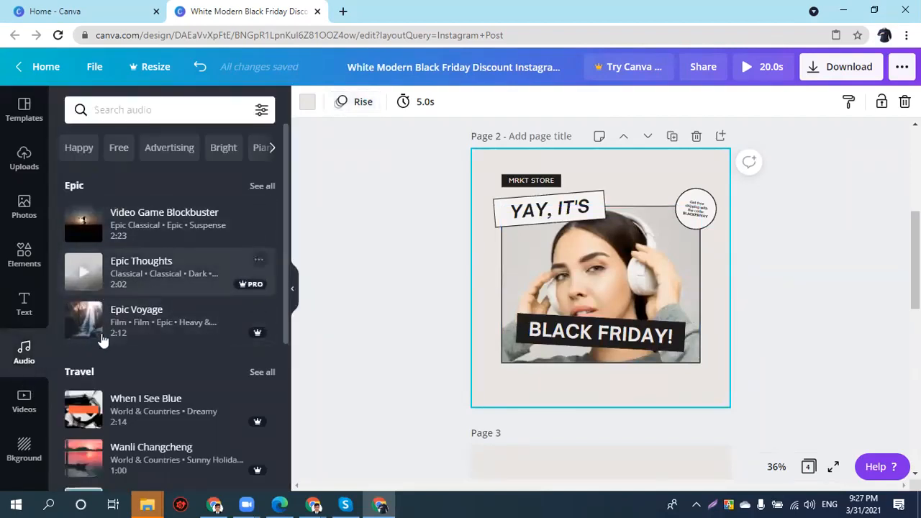
- Add the green aerial field video to page 2 and stretch it to fill the page
left_click(22, 403)
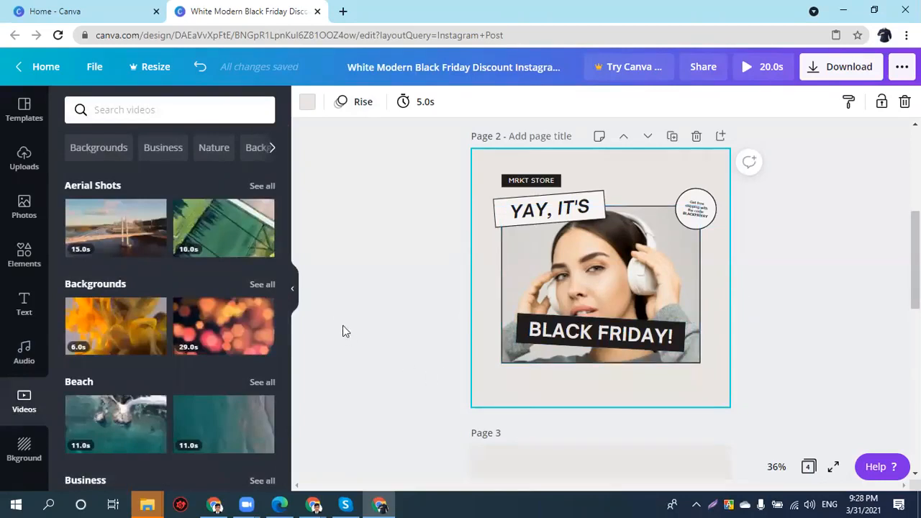
left_click(227, 253)
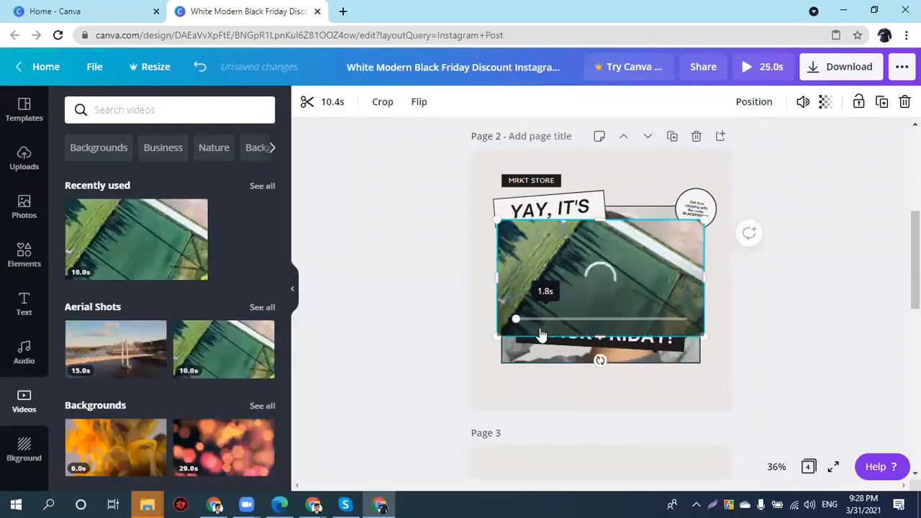
left_click_drag(704, 221, 741, 199)
left_click_drag(496, 199, 487, 194)
left_click_drag(579, 232, 564, 204)
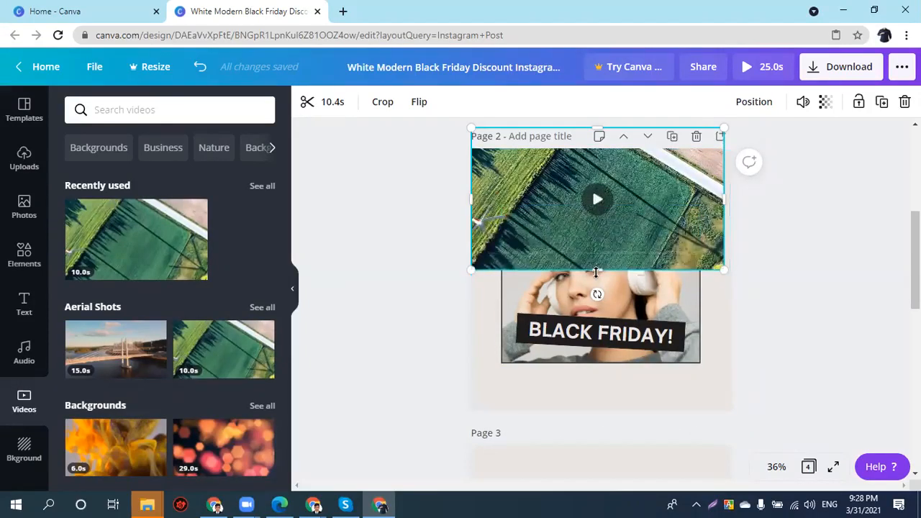
left_click_drag(598, 380, 596, 390)
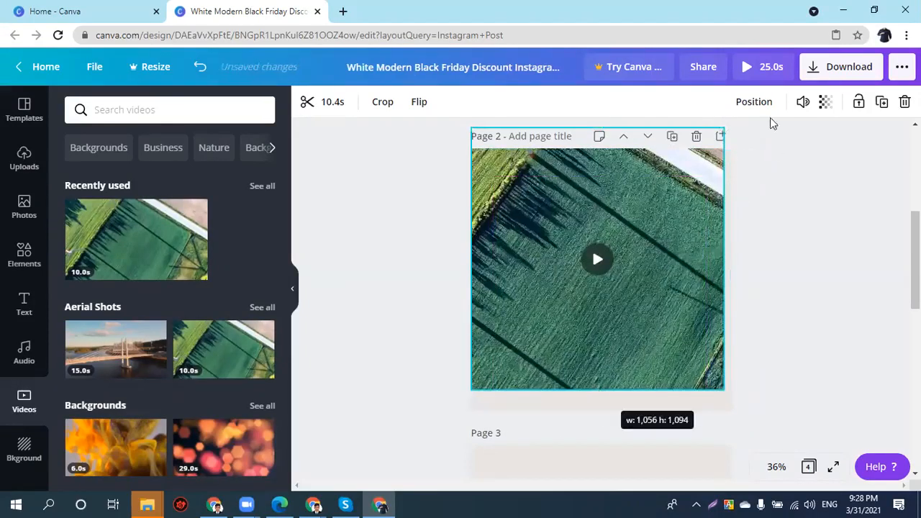
- Send the aerial video to the back, behind the Black Friday design
left_click(754, 102)
left_click(687, 167)
left_click(703, 389)
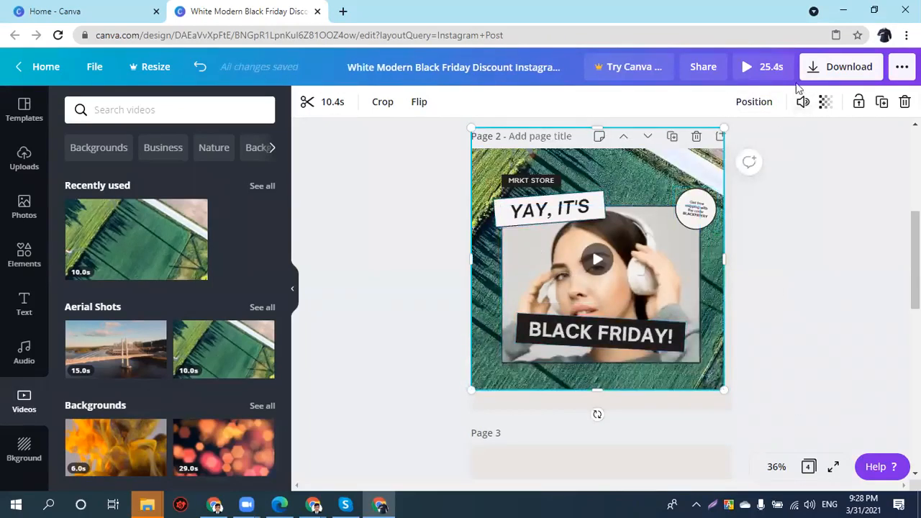
- Preview the animated post in Present mode, then close the preview
left_click(764, 69)
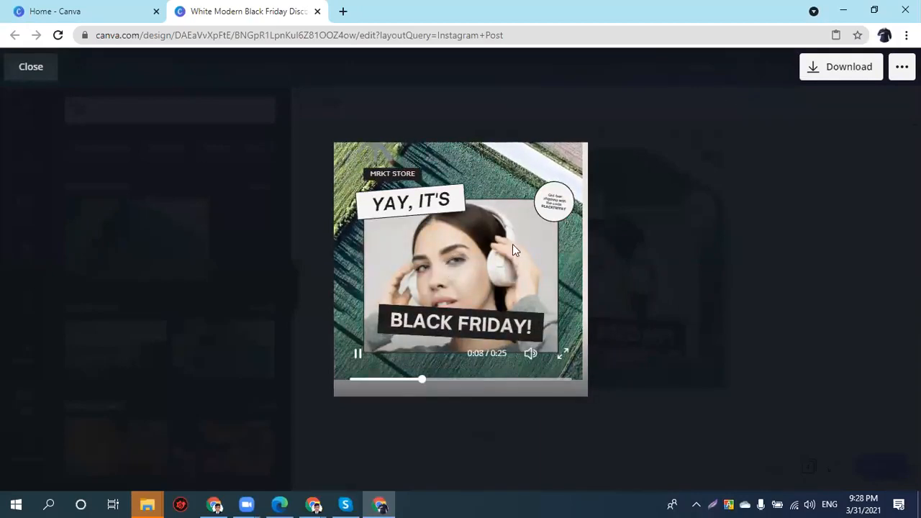
left_click(49, 72)
scroll(493, 345, "down", 1)
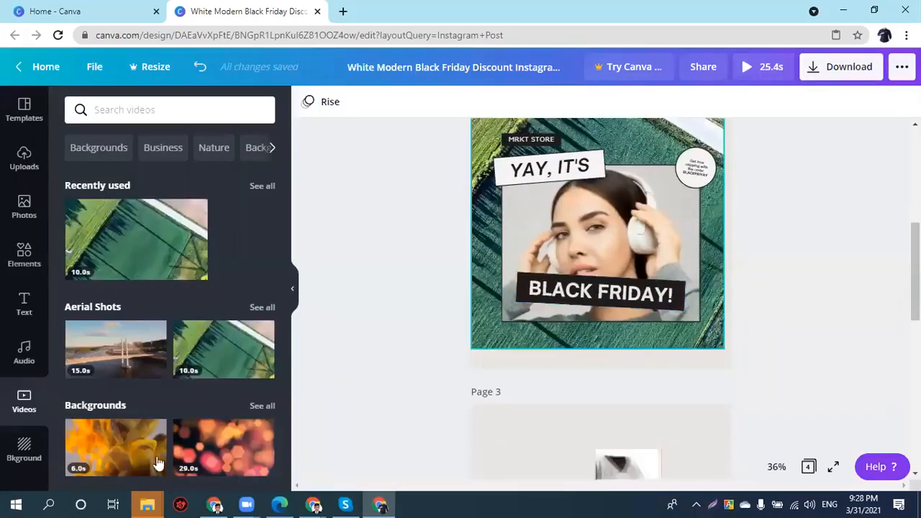
scroll(72, 432, "down", 1)
- Delete the aerial video and apply the pale-blue pink-flower background to page 2
scroll(25, 425, "down", 1)
left_click(25, 426)
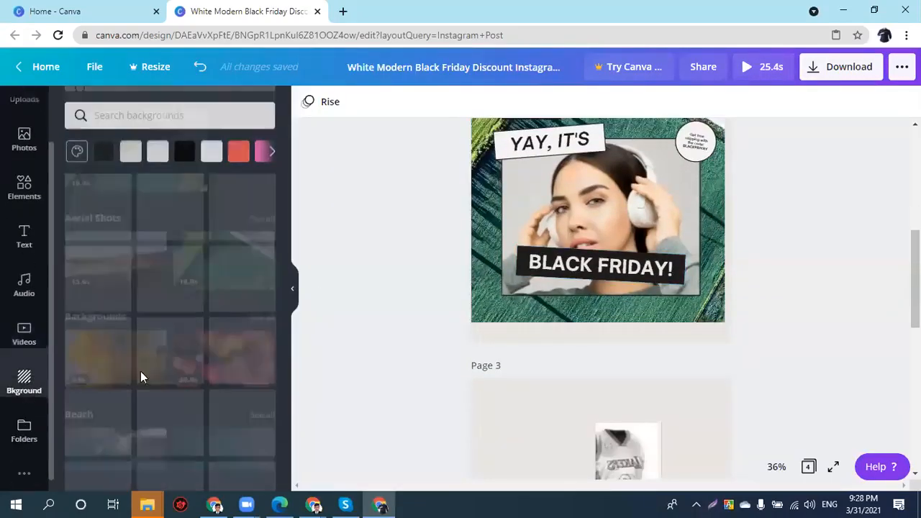
left_click(566, 310)
key("Delete")
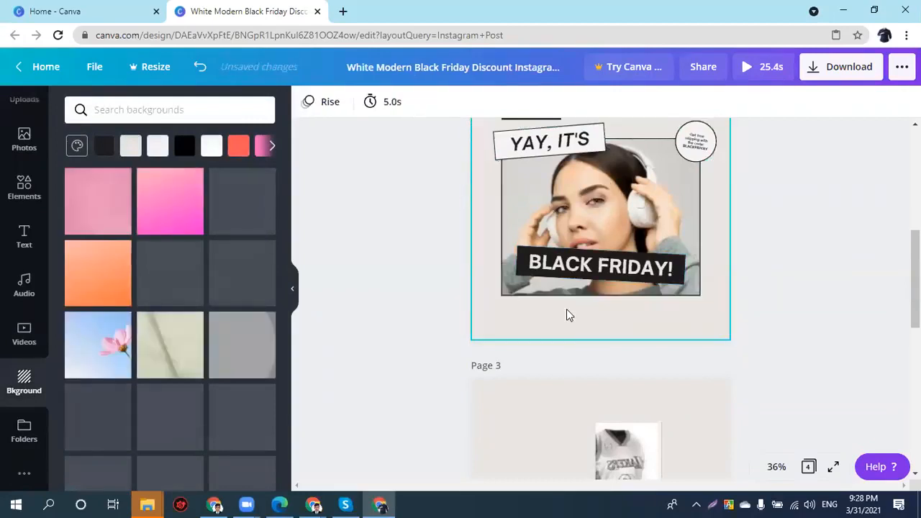
left_click(94, 345)
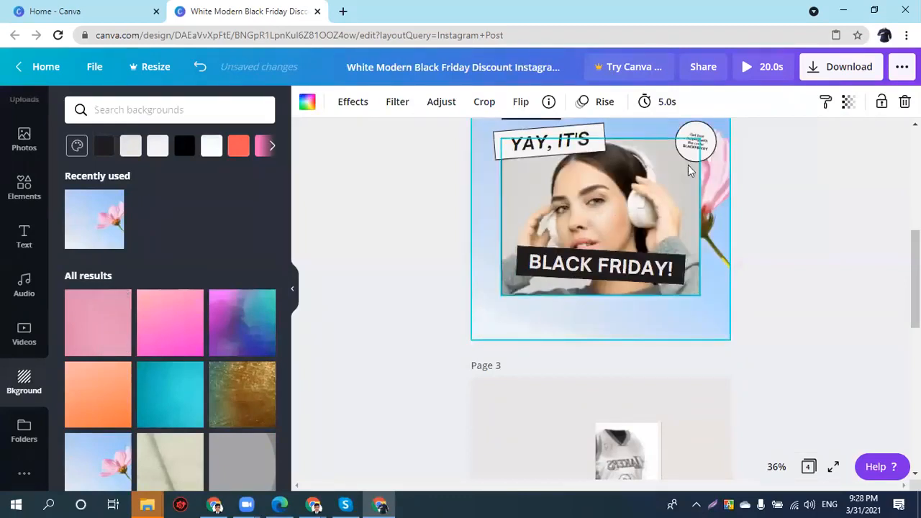
scroll(201, 324, "down", 4)
scroll(188, 337, "down", 1)
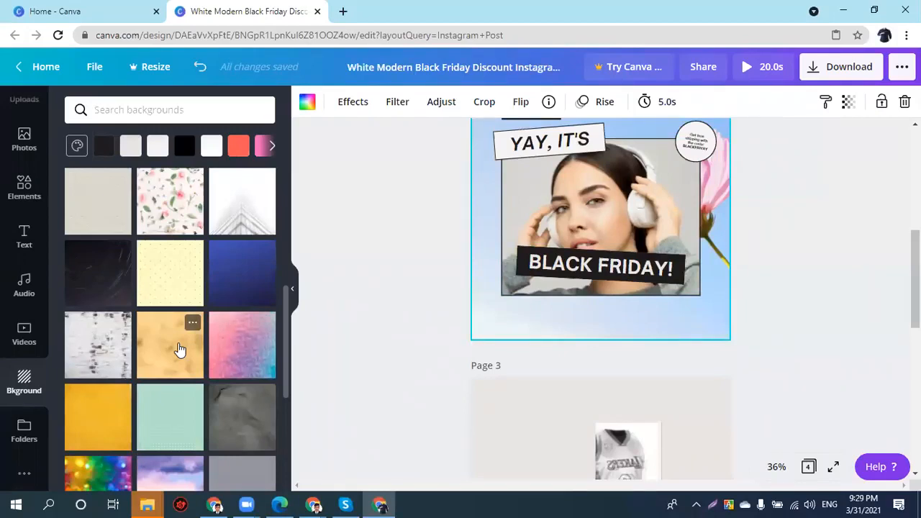
scroll(123, 366, "down", 1)
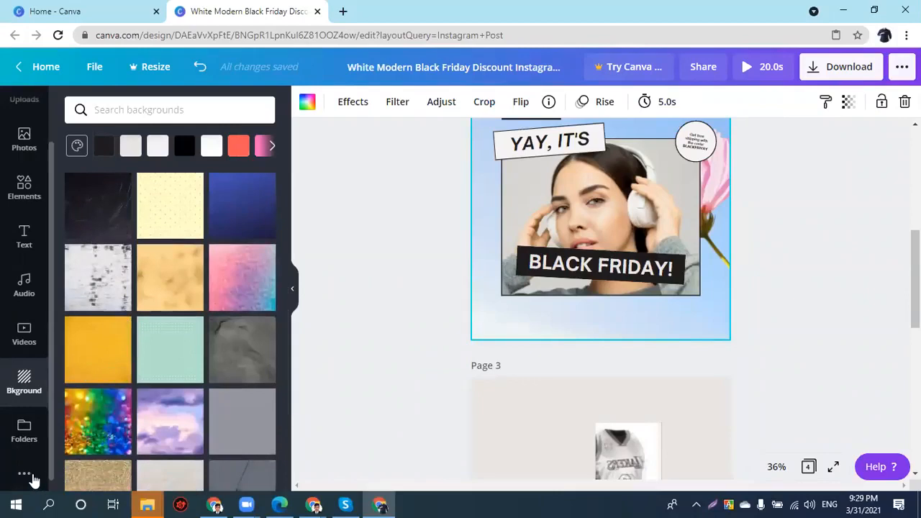
left_click(28, 476)
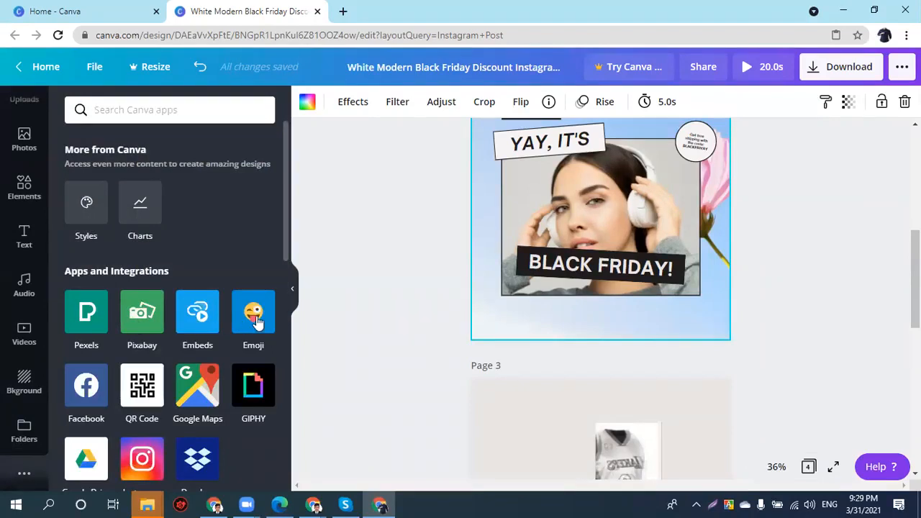
left_click(134, 403)
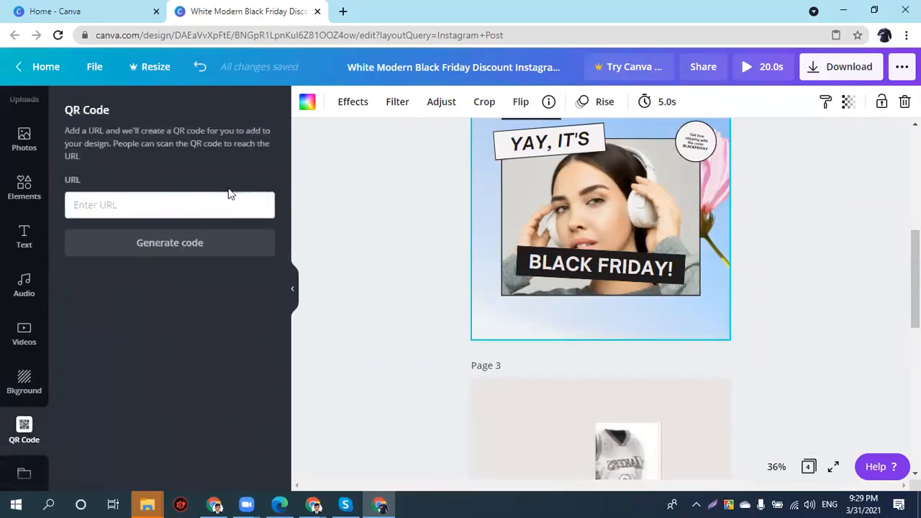
left_click(179, 213)
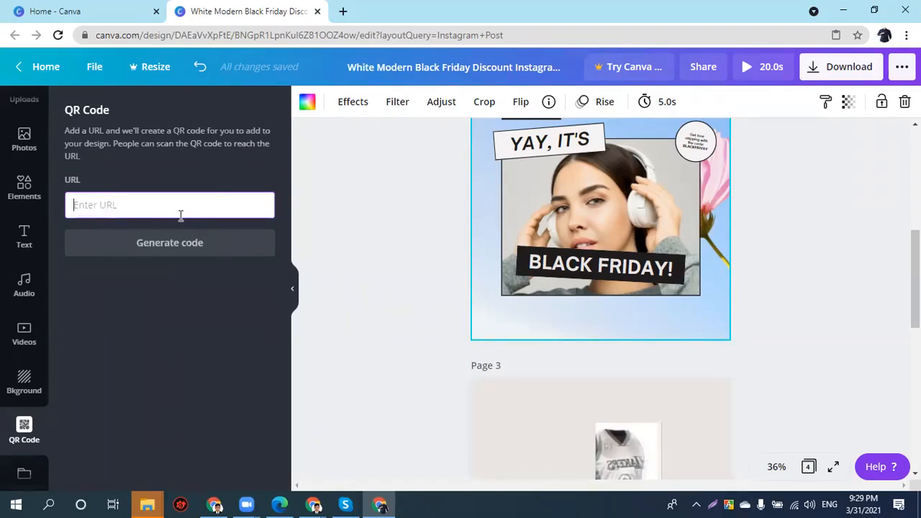
type("www.daraz.com.bd")
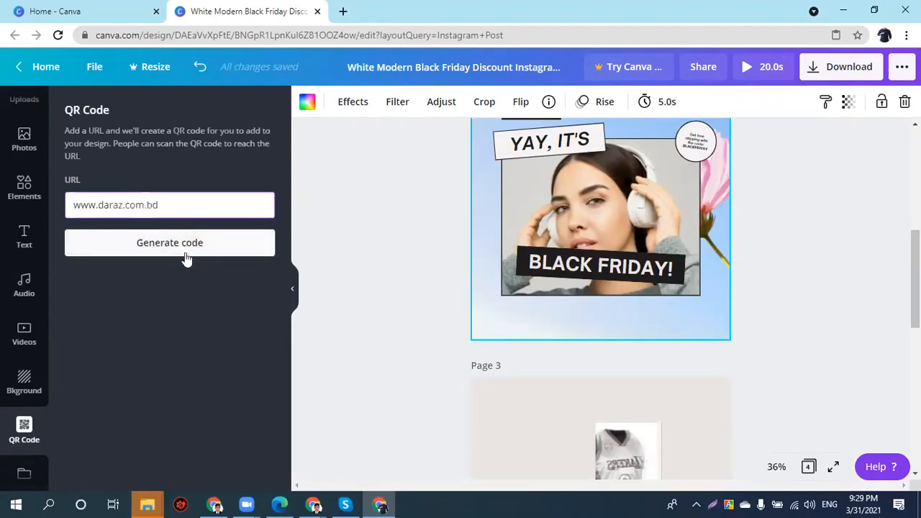
left_click(186, 245)
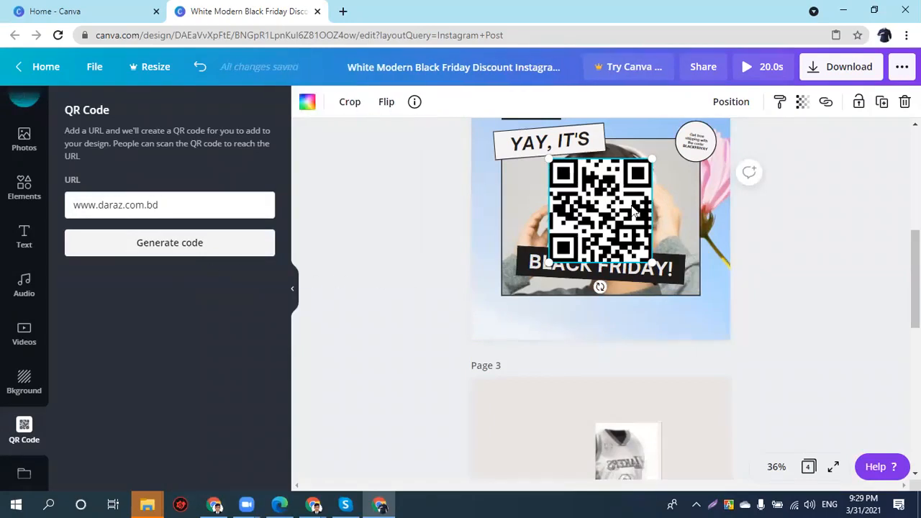
- Shrink the QR code and nudge it into page 2's bottom-right corner
left_click_drag(549, 158, 677, 332)
key("Up")
key("Up")
key("Up")
key("Up")
key("Up")
key("Up")
key("Up")
key("Up")
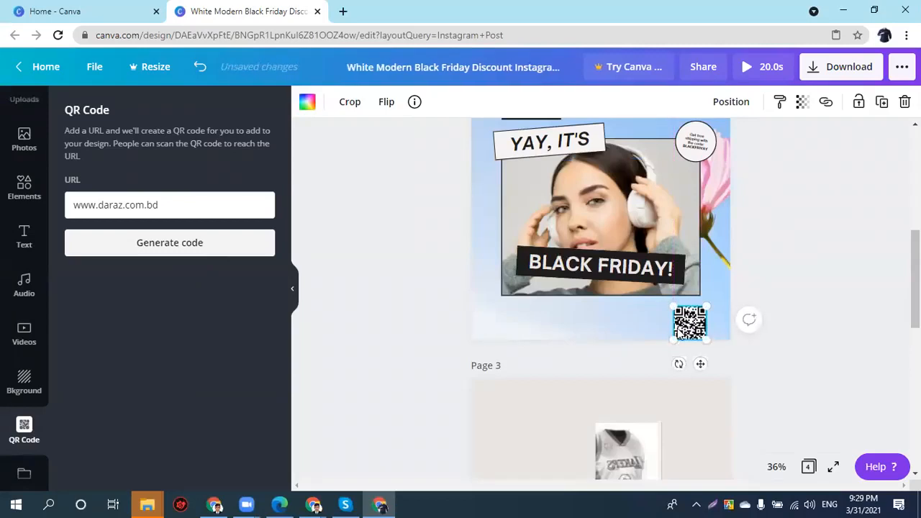
key("Right")
key("Right")
key("Right")
key("Right")
key("Right")
key("Right")
key("Right")
key("Right")
key("Right")
key("Right")
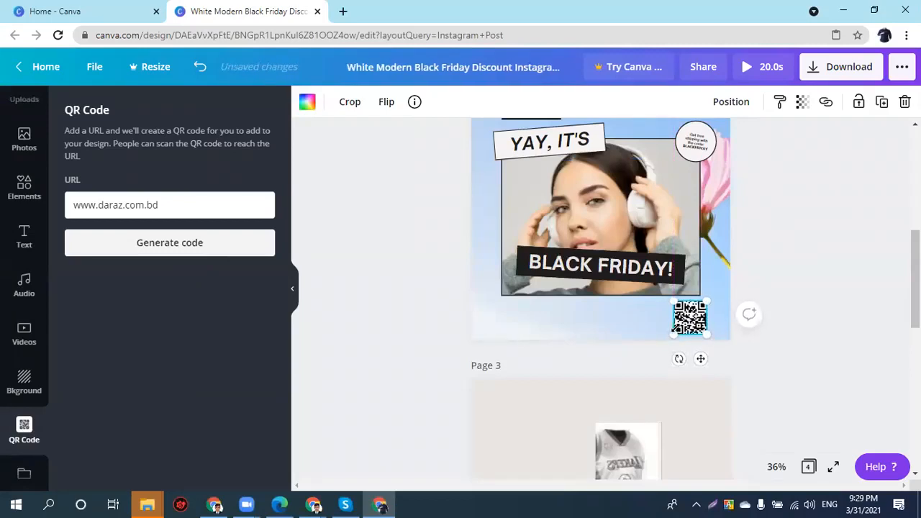
key("Right")
key("Right")
key("Right")
key("Right")
key("Right")
key("Right")
key("Right")
key("Right")
key("Right")
key("Right")
key("Right")
key("Right")
key("Right")
key("Right")
key("Right")
key("Right")
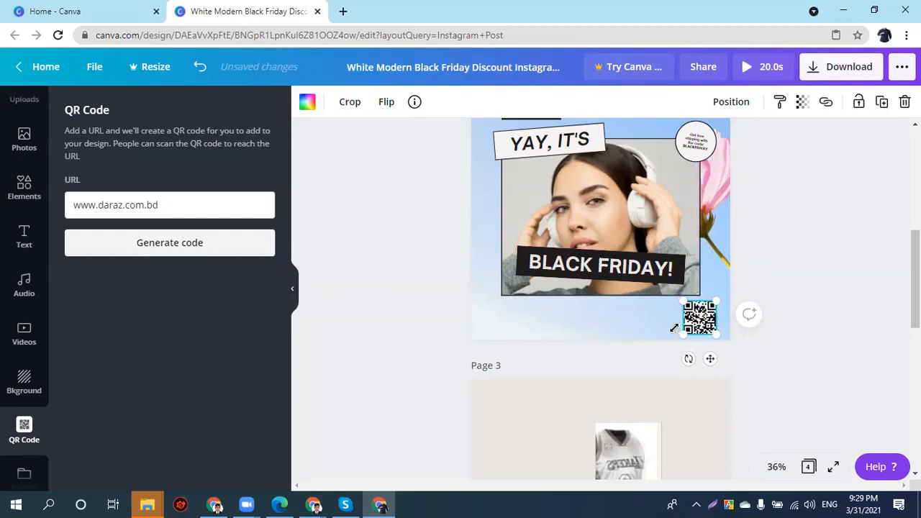
key("Right")
key("Up")
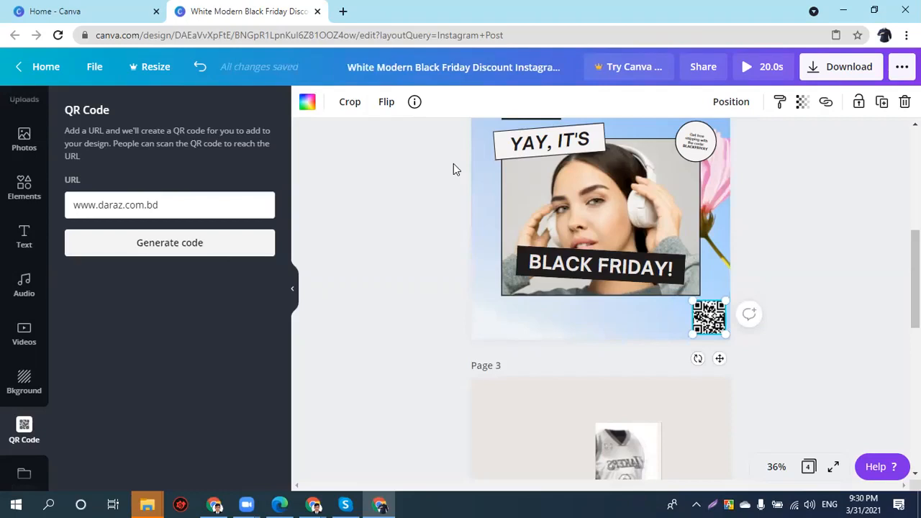
scroll(453, 169, "up", 3)
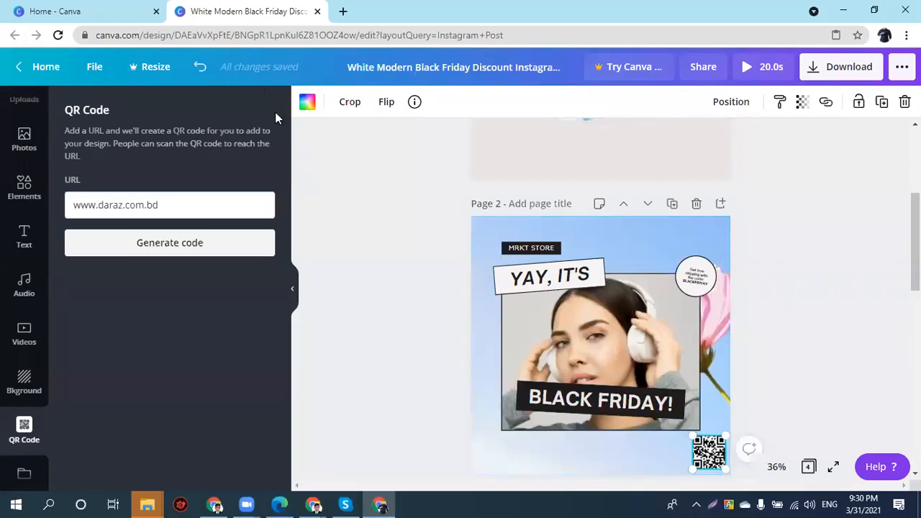
- Open a new Chrome tab and run a Google search for ajkerdeal
left_click(343, 11)
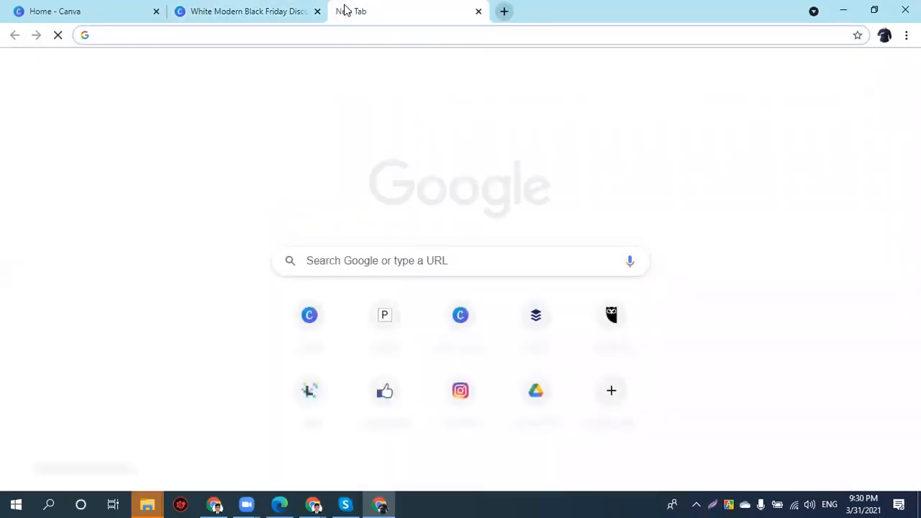
type("a")
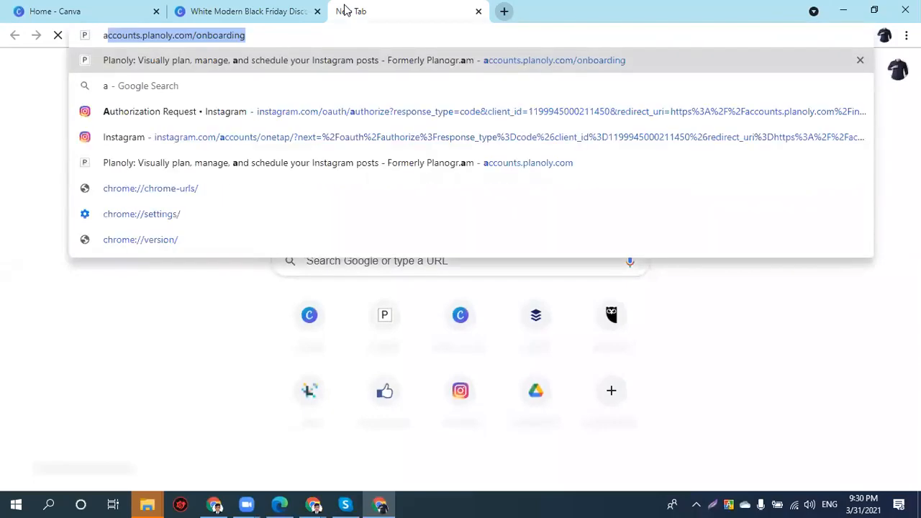
key("BackSpace")
type("j")
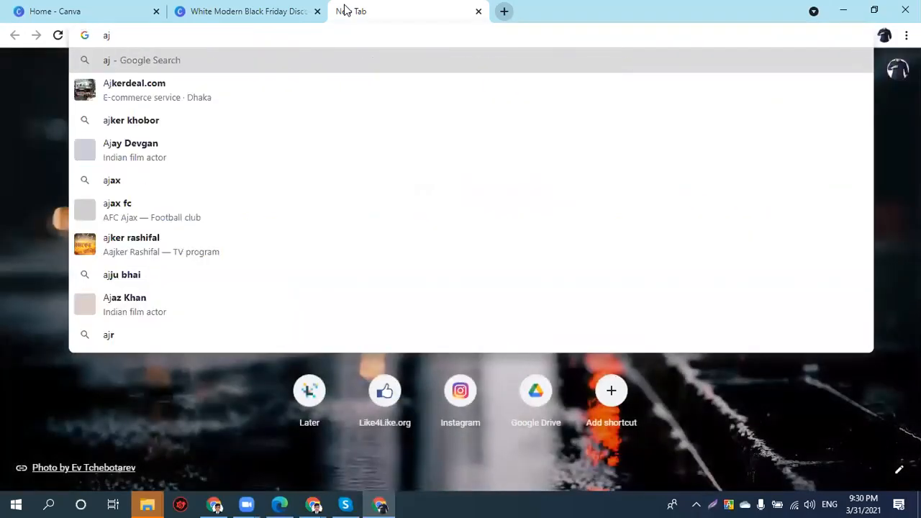
key("Down")
key("Return")
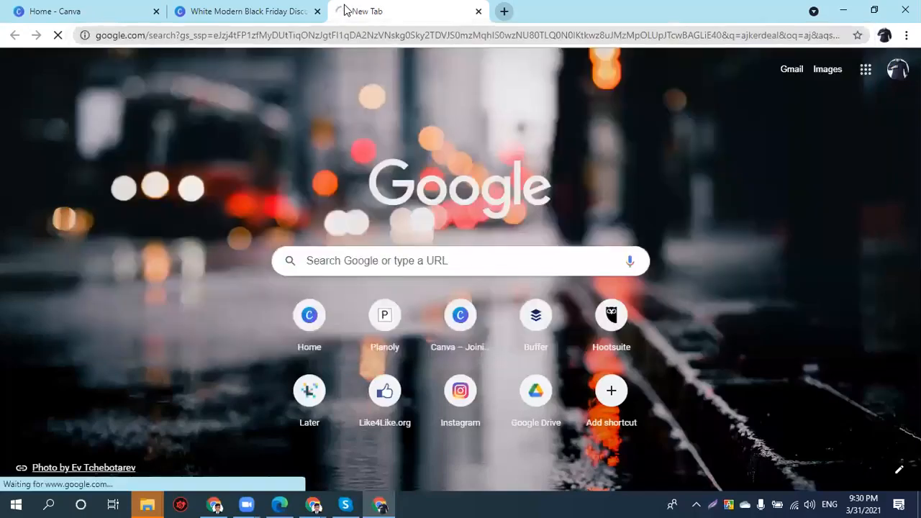
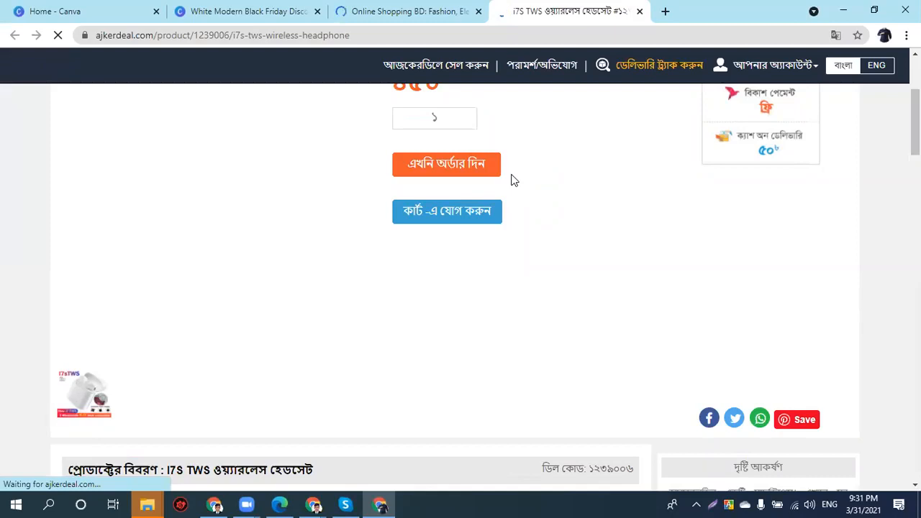
- Open the earbuds' box-contents photo (i7S TWS image 2.jpg) in its own tab
scroll(115, 288, "up", 3)
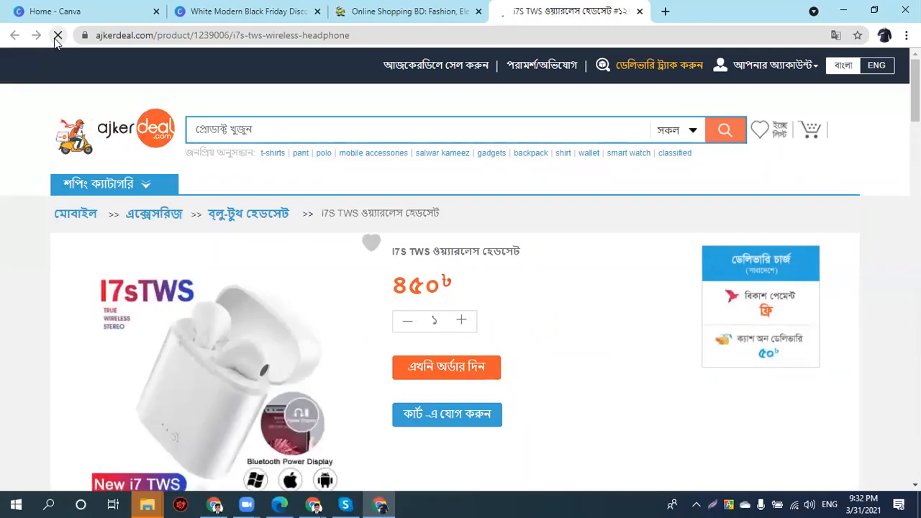
scroll(123, 194, "down", 1)
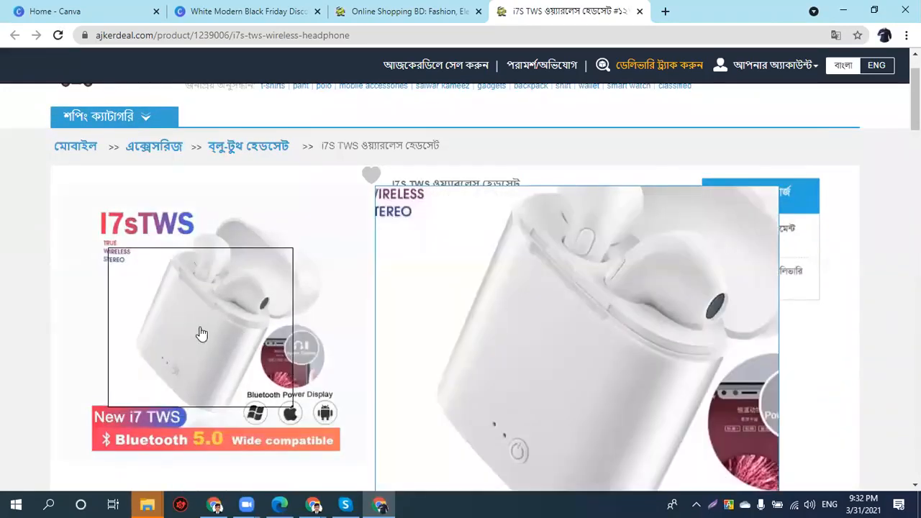
right_click(210, 322)
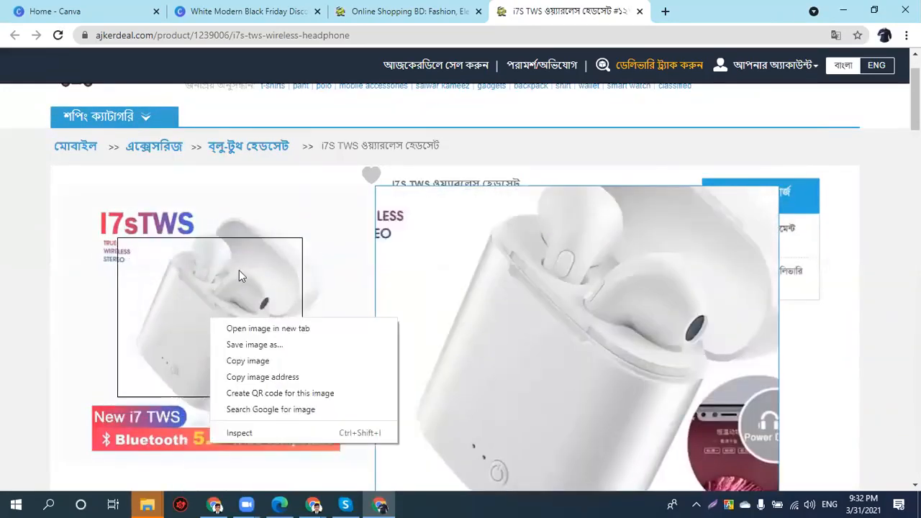
scroll(193, 180, "down", 5)
scroll(193, 179, "up", 2)
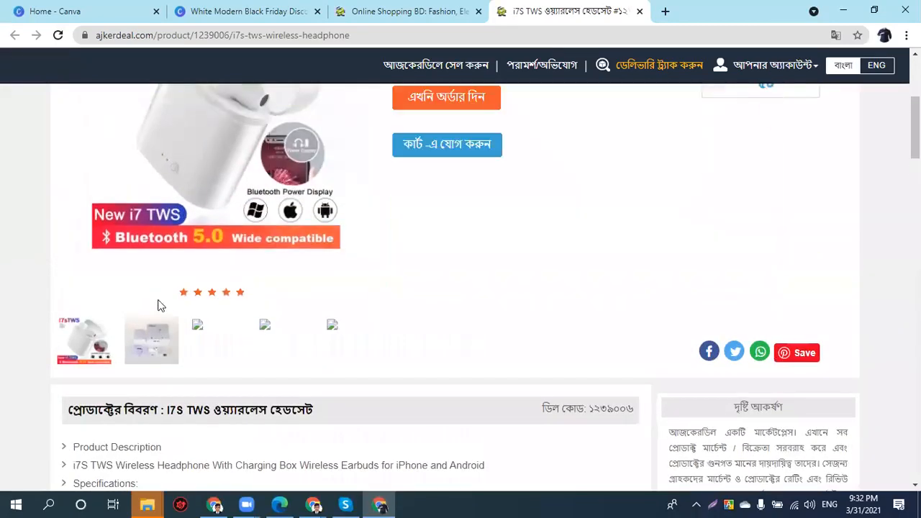
left_click(158, 342)
scroll(170, 338, "up", 2)
scroll(170, 338, "up", 1)
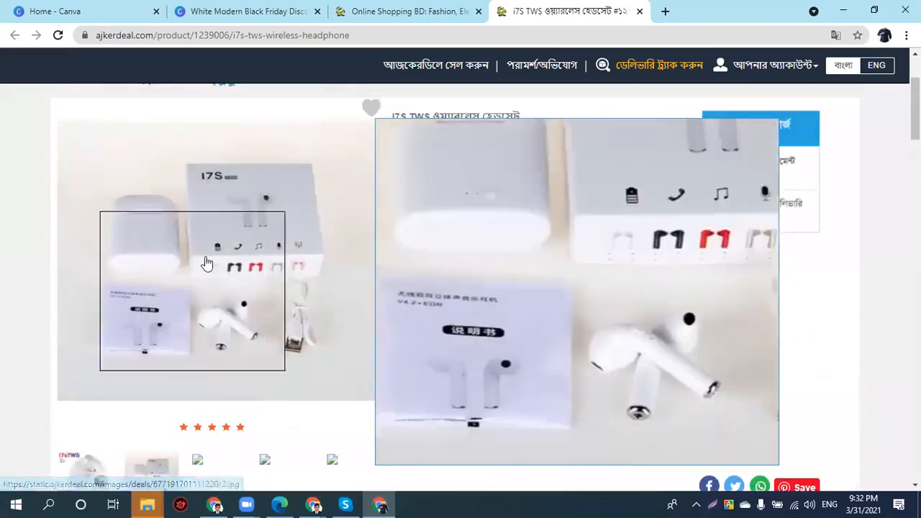
right_click(206, 239)
left_click(246, 250)
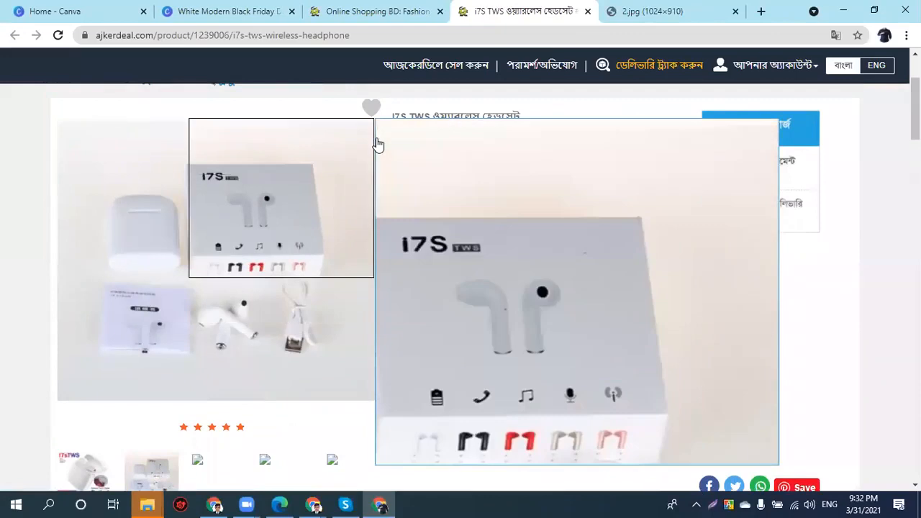
- Return to the ajkerdeal homepage and open the red punjabi from Hot Deal
left_click(619, 6)
left_click(382, 10)
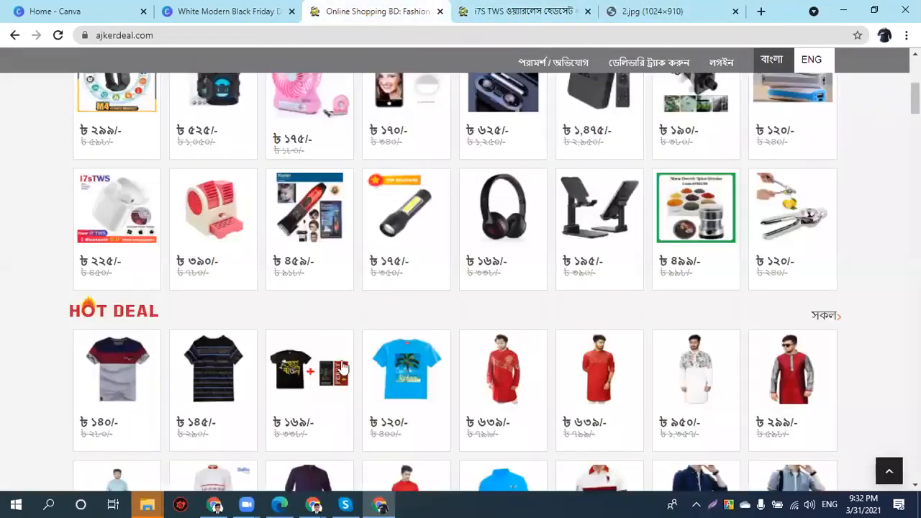
left_click(491, 386)
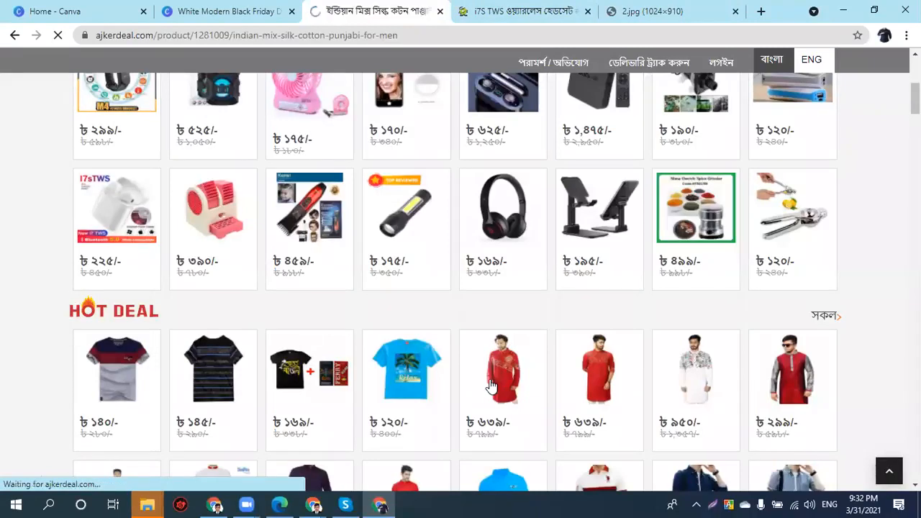
- Save the red punjabi model photo to Downloads as 1_indian-mix-silk-cotton-punjabi-for-men.webp
scroll(281, 236, "down", 2)
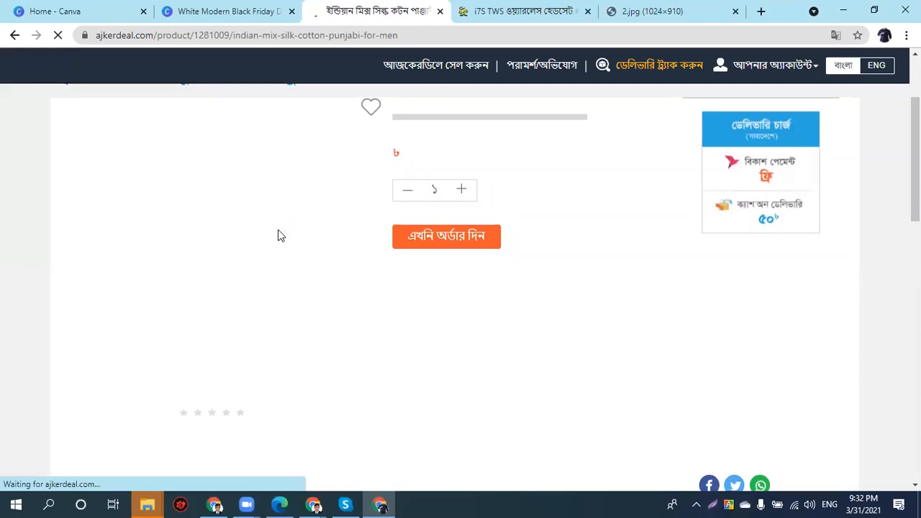
right_click(267, 235)
left_click(287, 242)
right_click(288, 178)
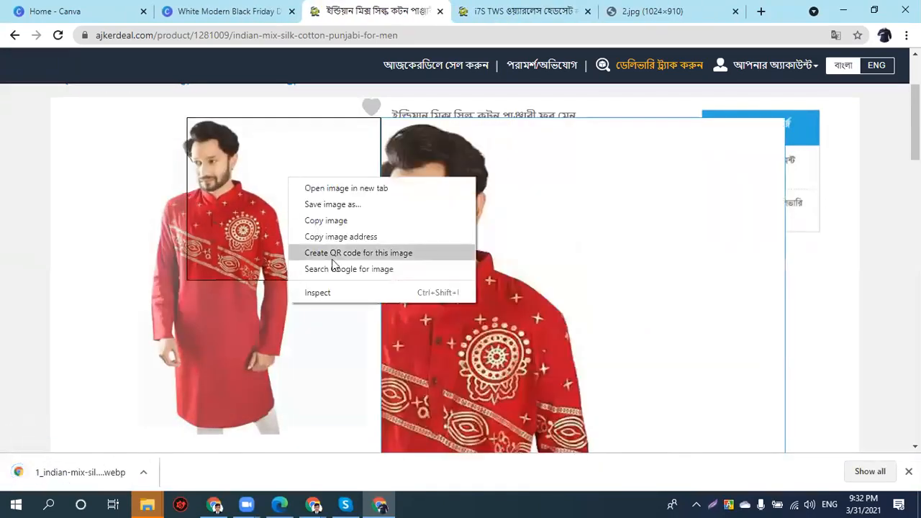
left_click(341, 205)
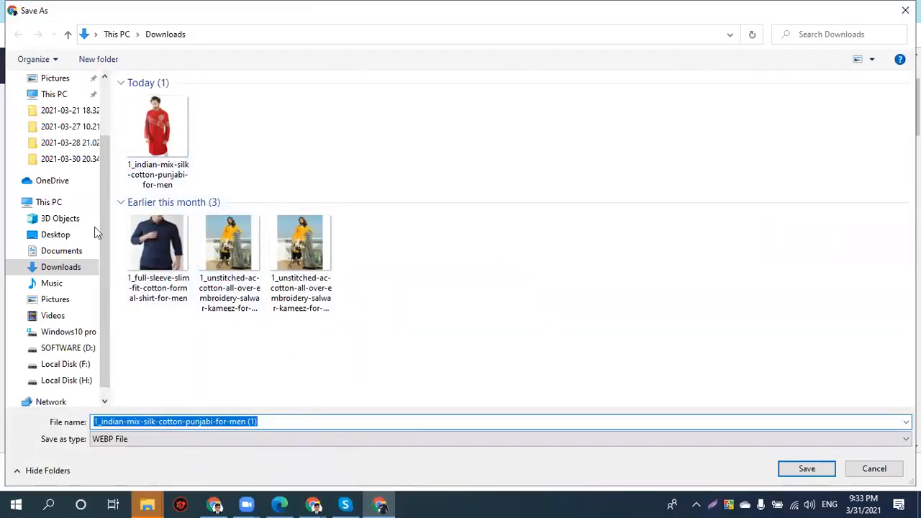
left_click(144, 146)
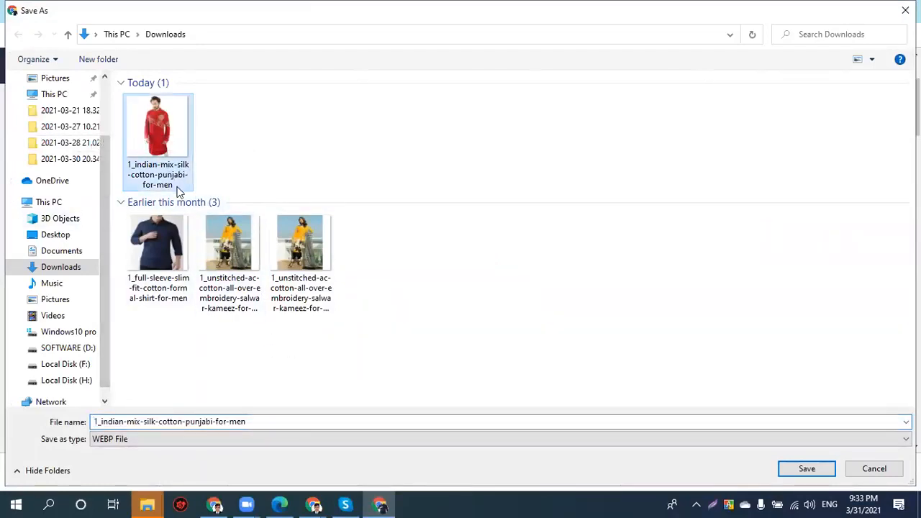
left_click(806, 469)
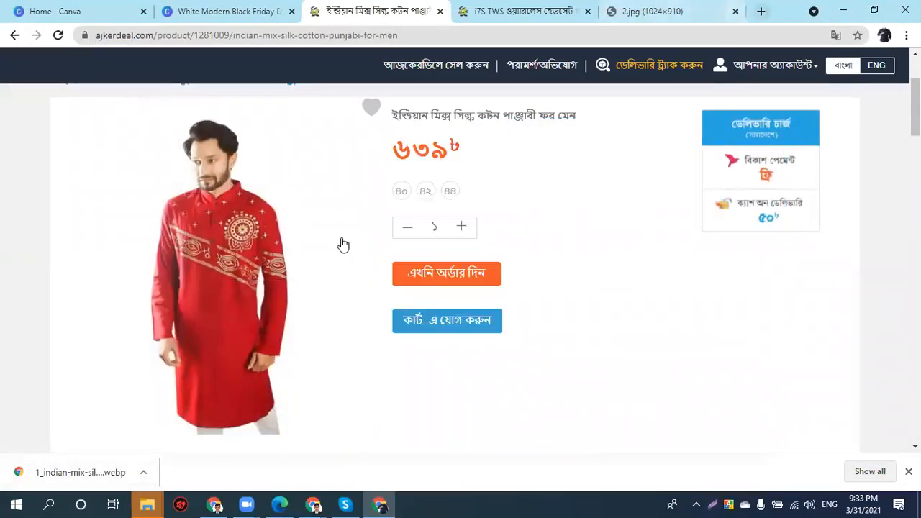
- Search 'webp to png' and upload the punjabi WebP photo to EZGif's converter
key("ctrl+t")
type("we")
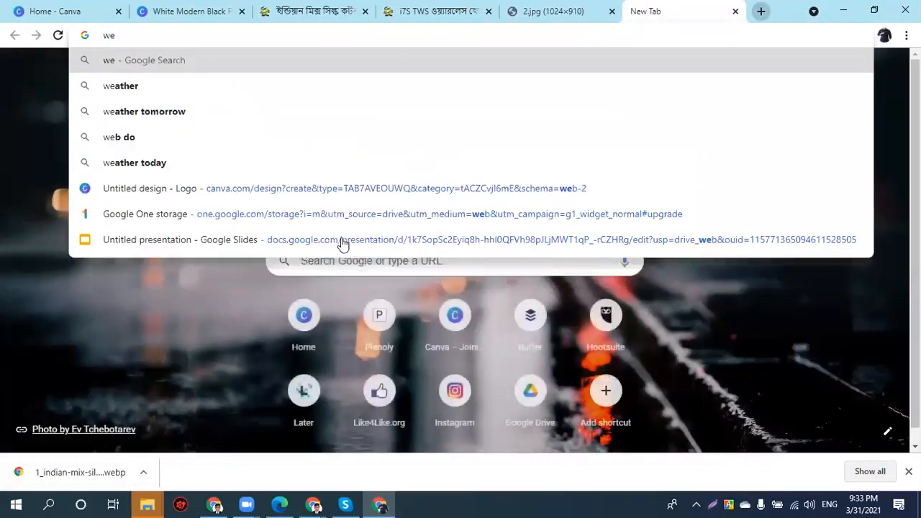
type("bp to")
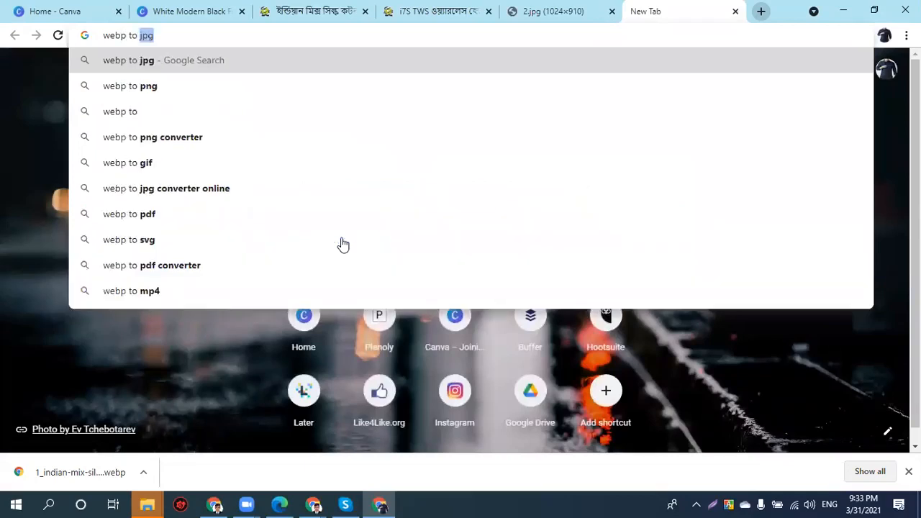
key("Down")
key("Return")
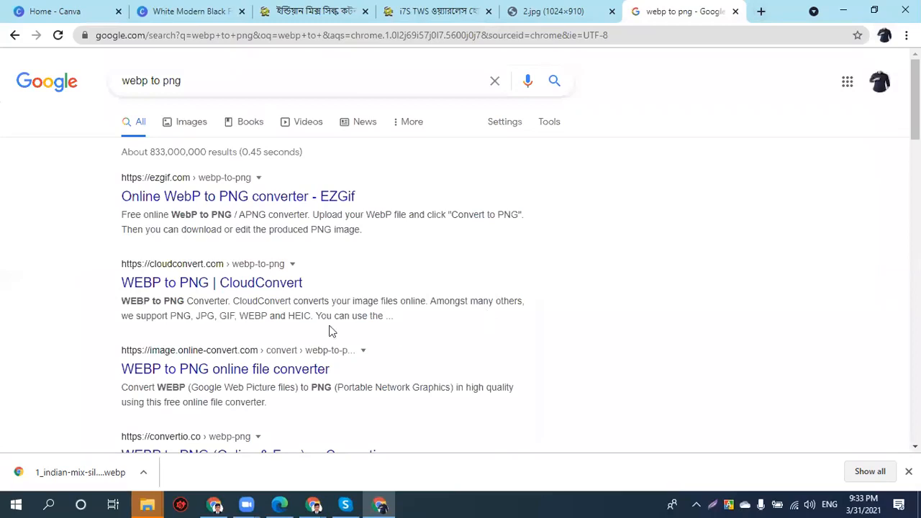
left_click(264, 198)
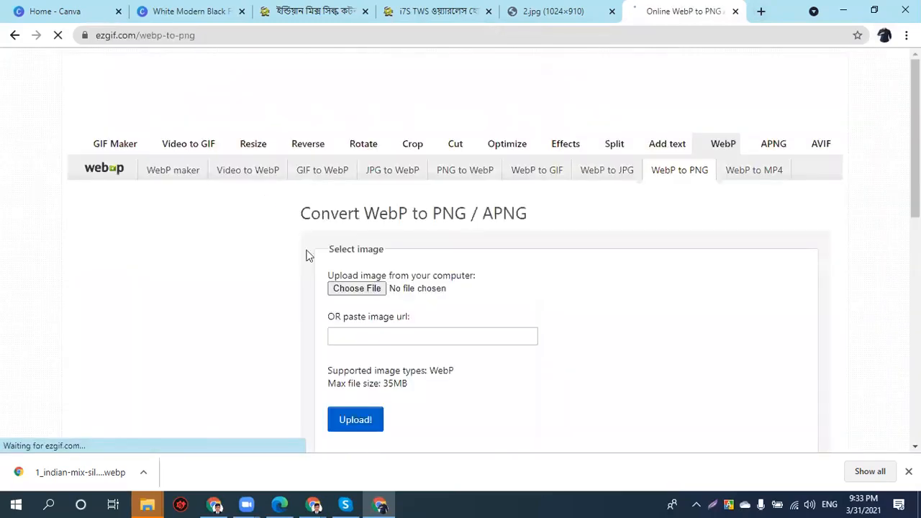
left_click(352, 289)
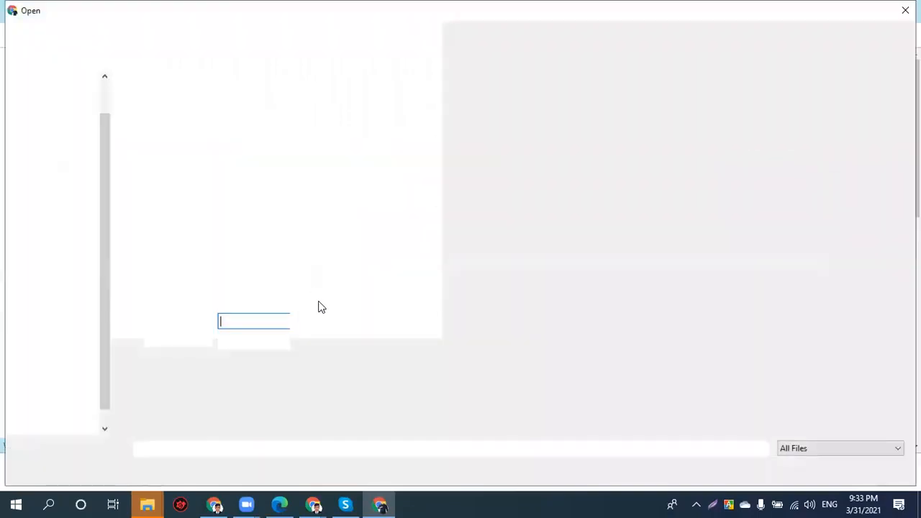
left_click(58, 122)
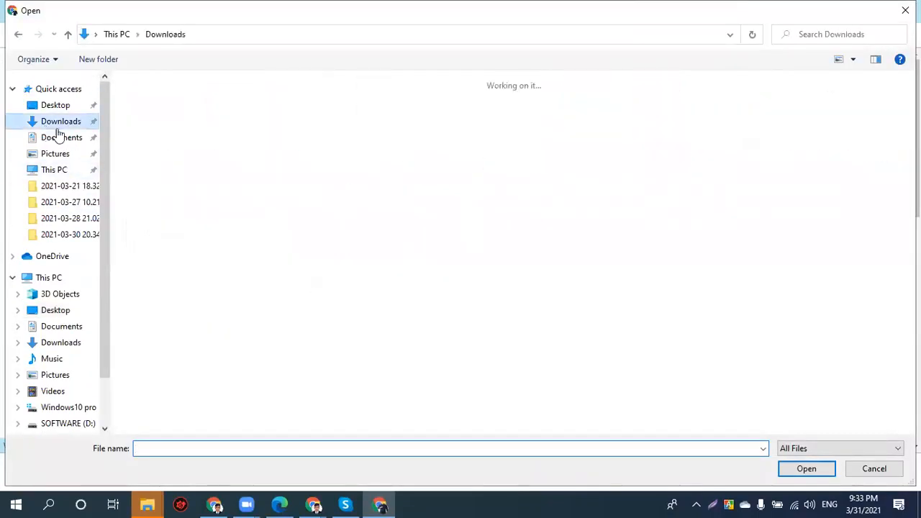
left_click(155, 131)
left_click(801, 469)
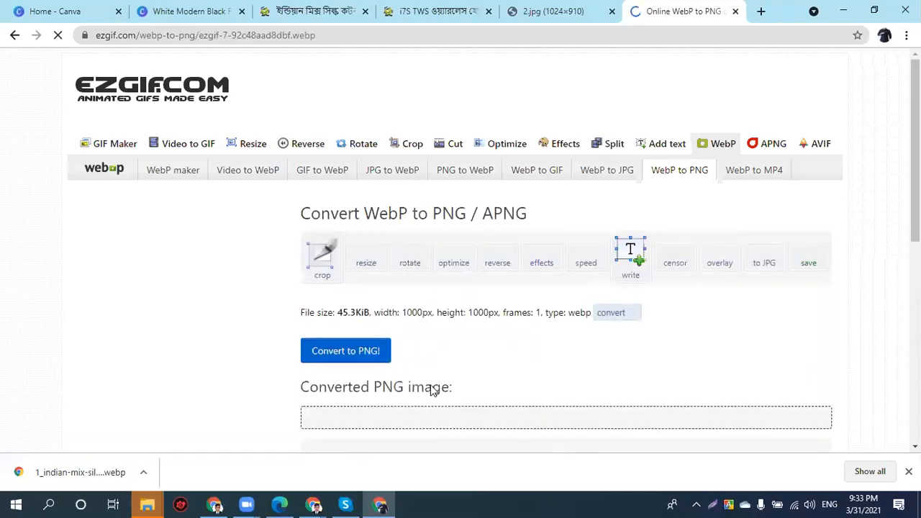
- Convert the punjabi photo to a 1000×1000 PNG and download it
scroll(509, 346, "down", 3)
scroll(509, 346, "down", 5)
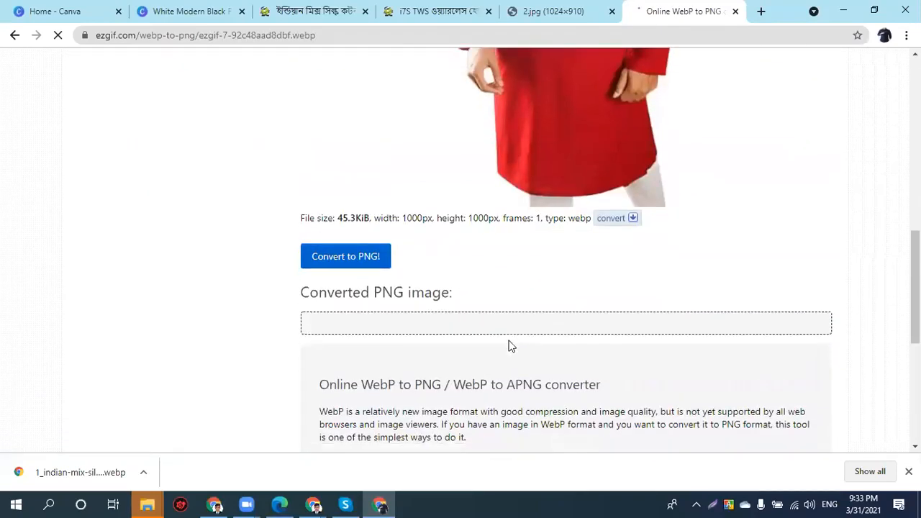
left_click(341, 204)
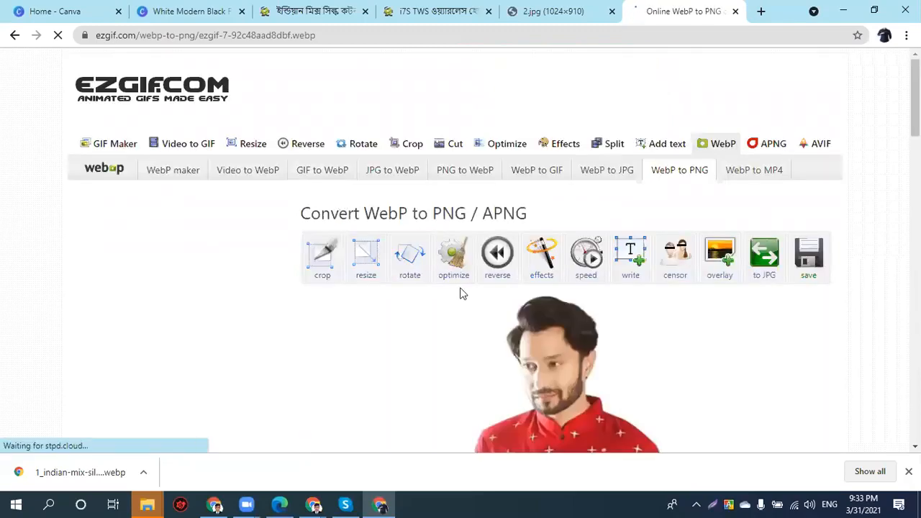
scroll(460, 290, "down", 3)
scroll(462, 291, "down", 7)
scroll(463, 291, "down", 6)
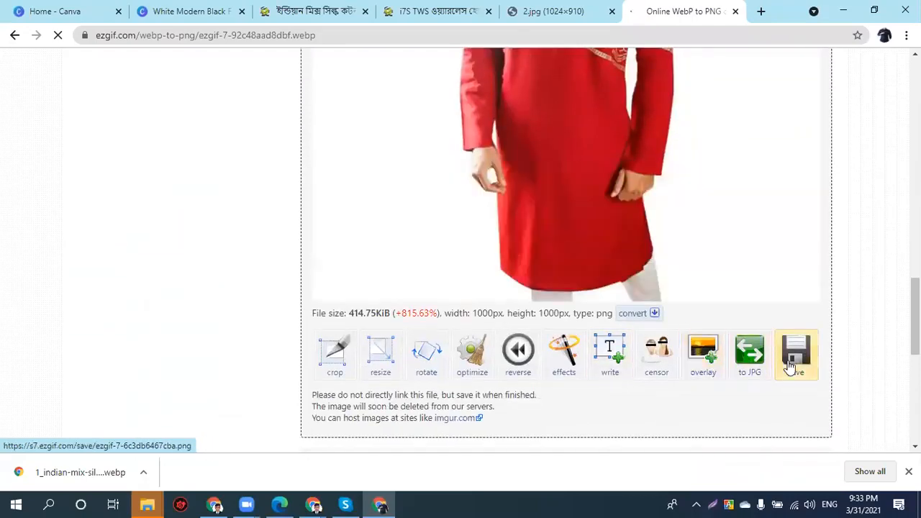
left_click(792, 367)
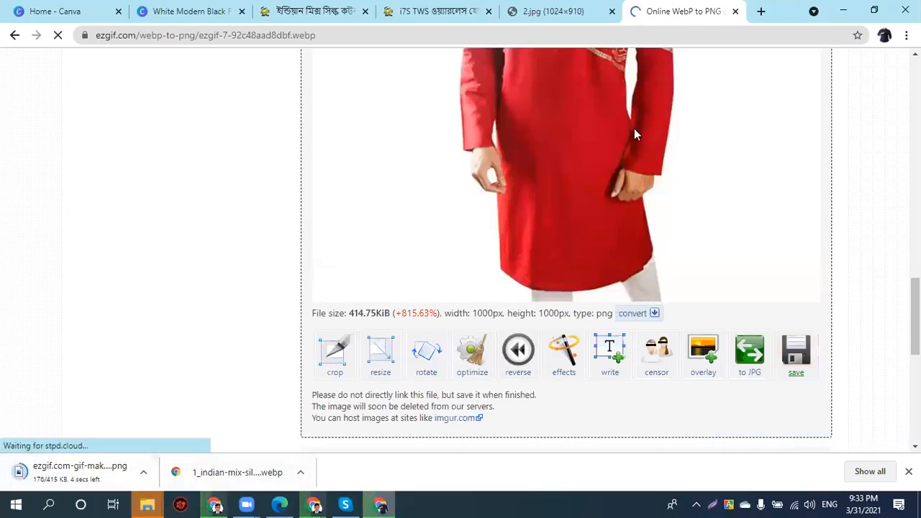
key("ctrl+t")
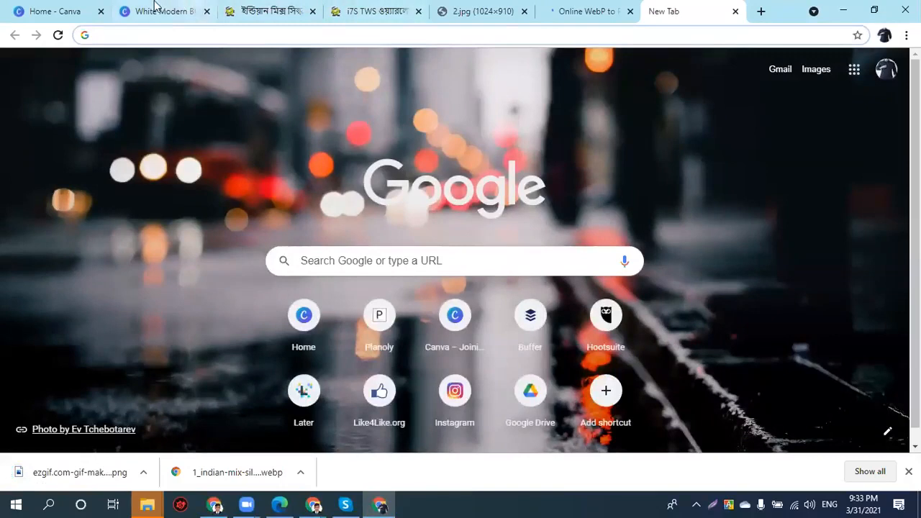
- Upload the converted ezgif punjabi PNG from Downloads into the Black Friday design
left_click(155, 9)
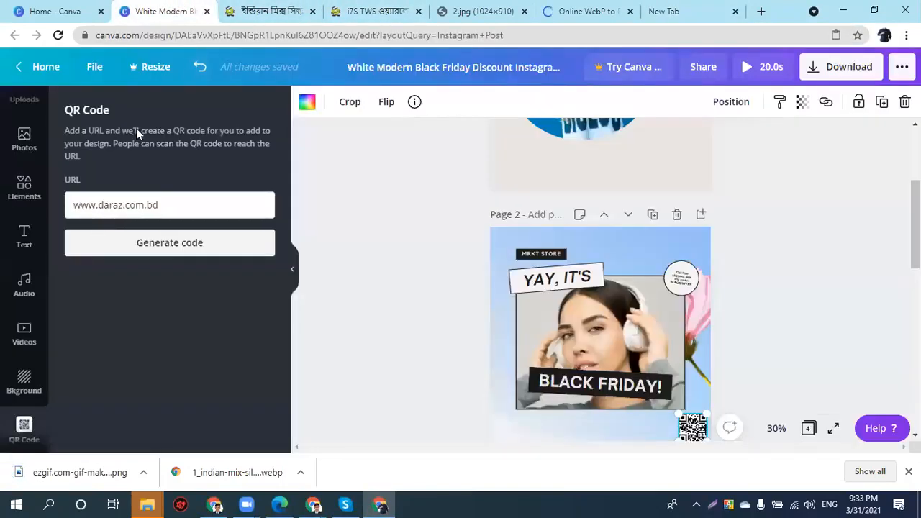
scroll(23, 148, "up", 1)
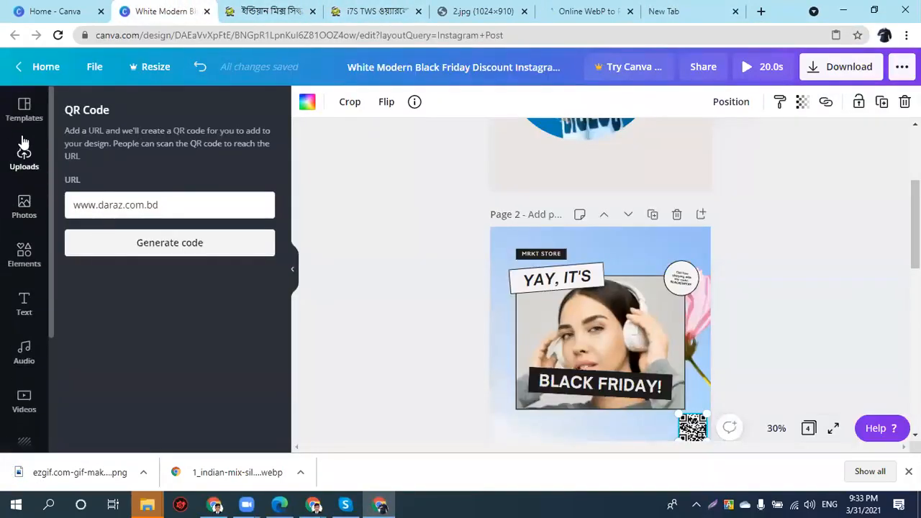
left_click(23, 142)
left_click(22, 127)
left_click(24, 158)
left_click(136, 111)
left_click(76, 181)
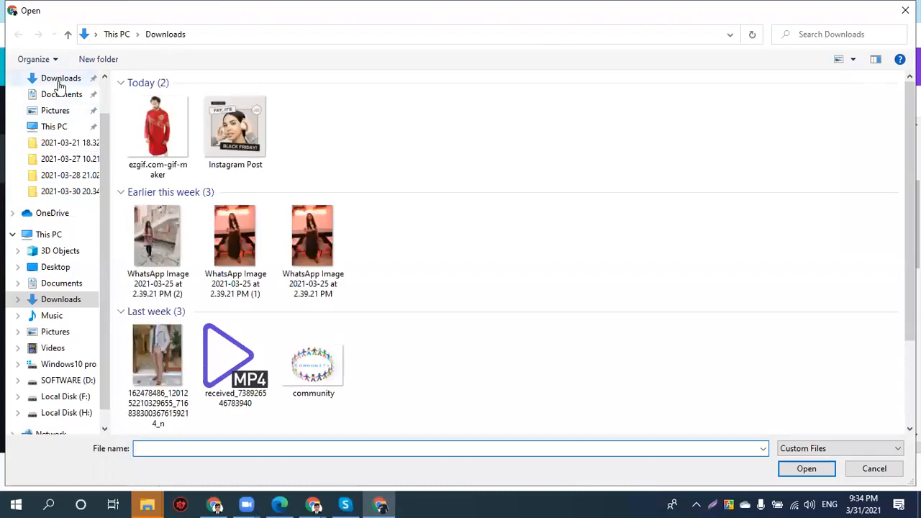
left_click(59, 81)
left_click(151, 129)
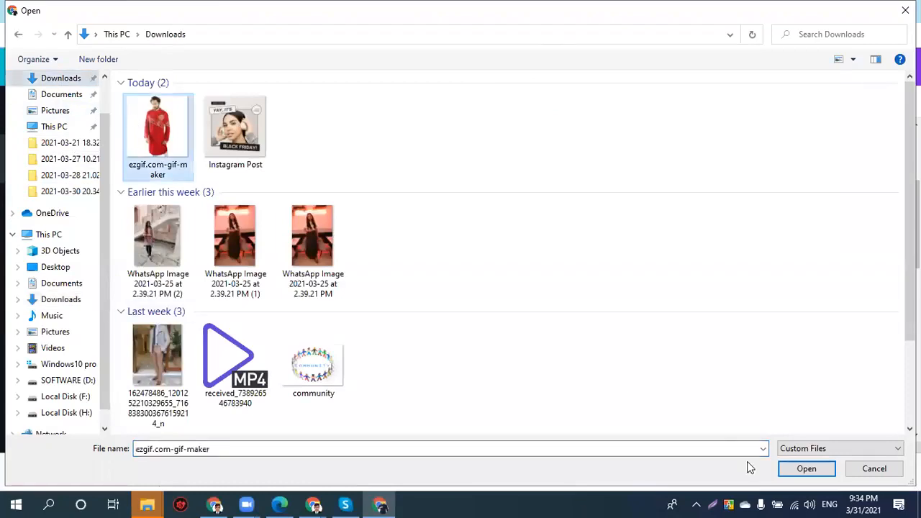
left_click(806, 468)
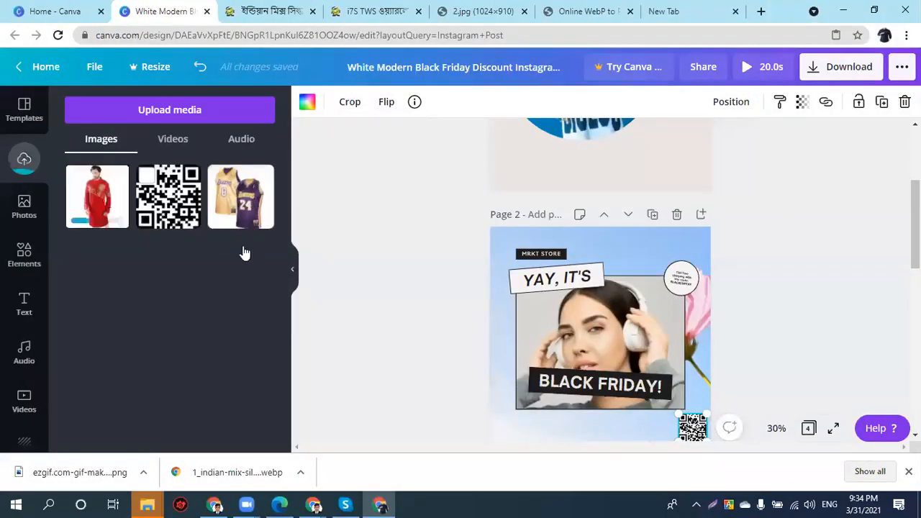
- Move the punjabi photo to page 2's top right and add a blank page 5
left_click_drag(595, 315, 623, 302)
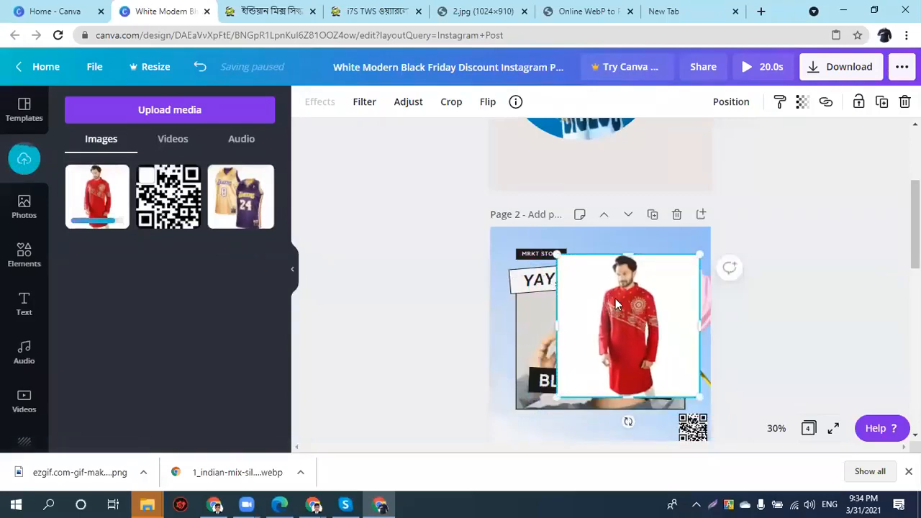
scroll(420, 323, "down", 5)
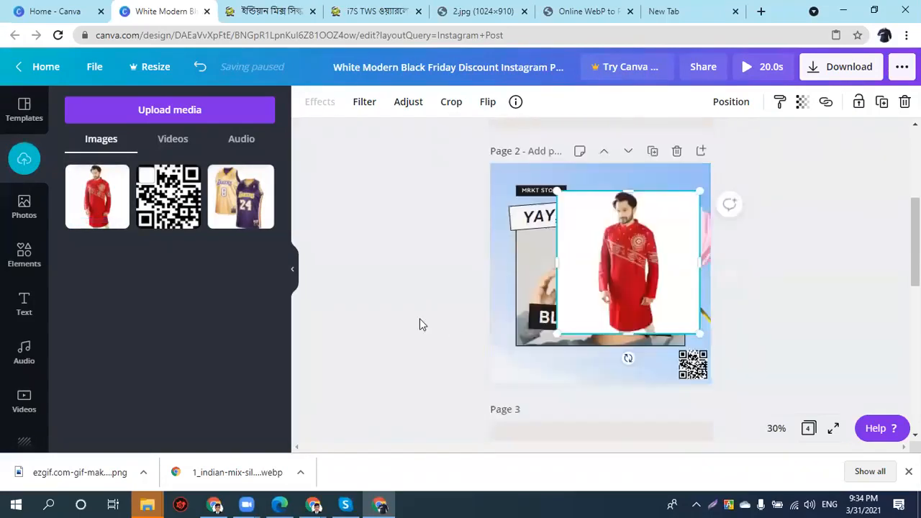
scroll(468, 328, "down", 3)
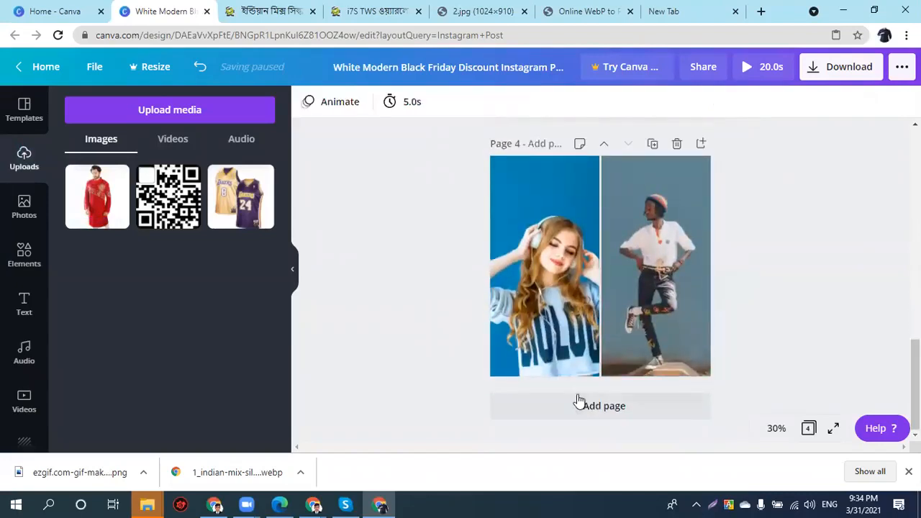
left_click(580, 403)
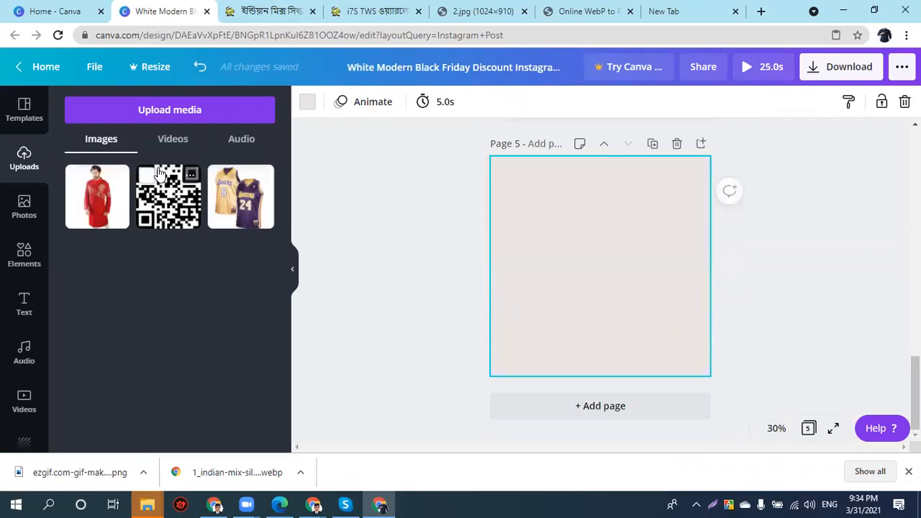
key("ctrl+t")
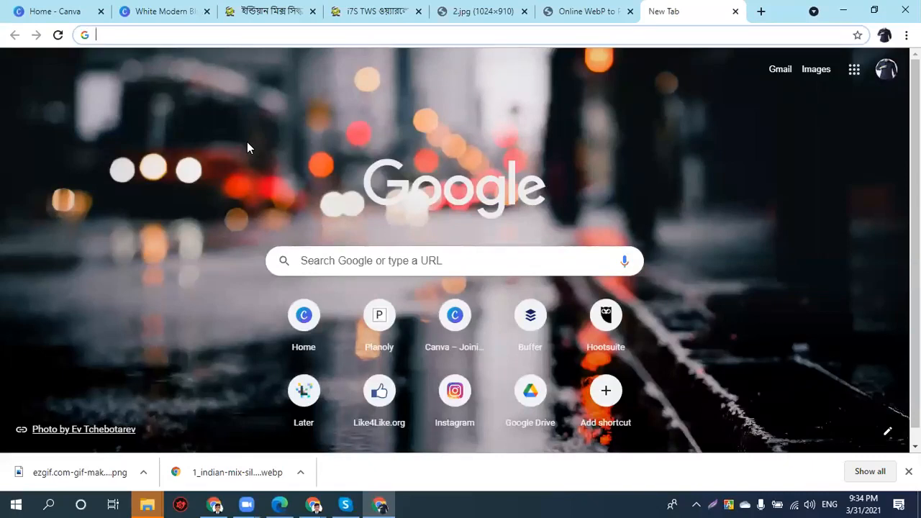
- On remove.bg, upload the ezgif.com-gif-maker kurta image for background removal
type("remove")
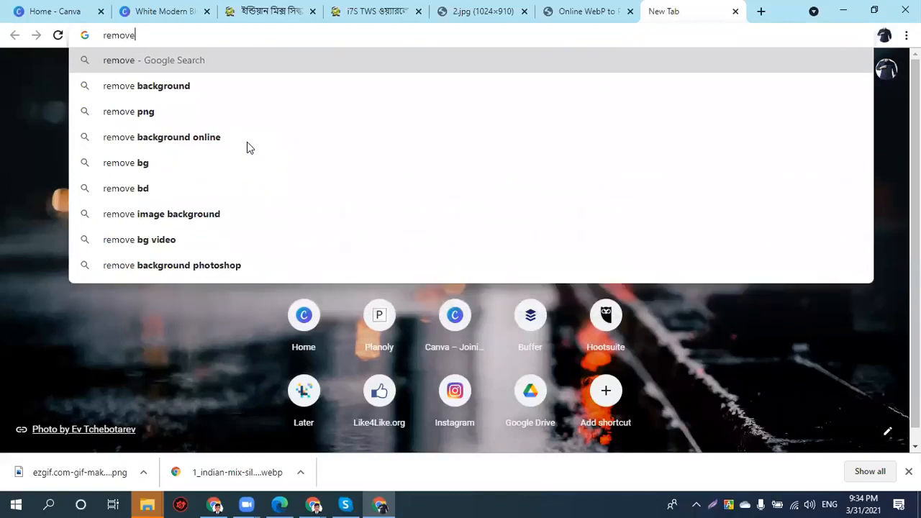
type(".bg")
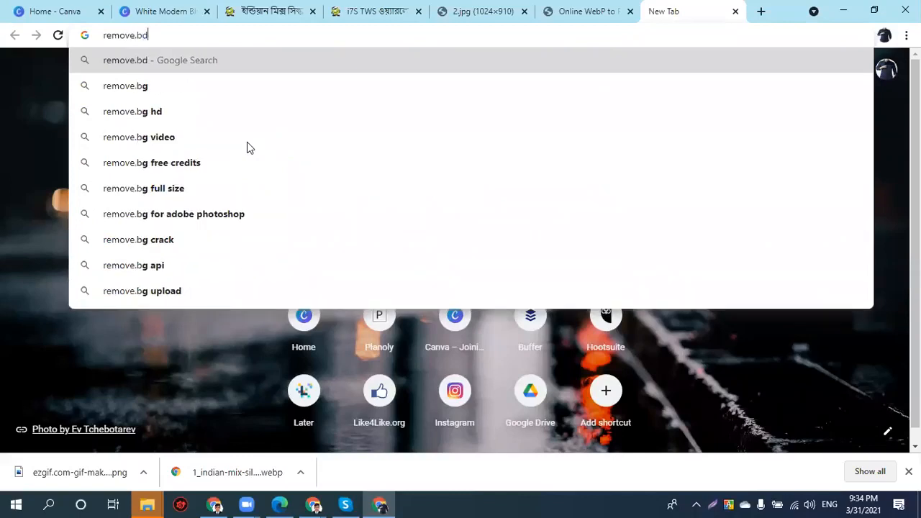
key("Return")
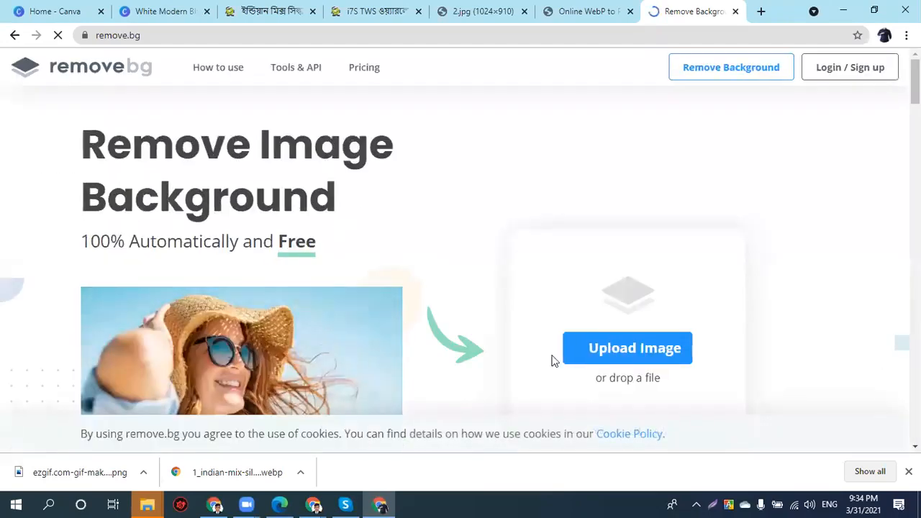
left_click(617, 345)
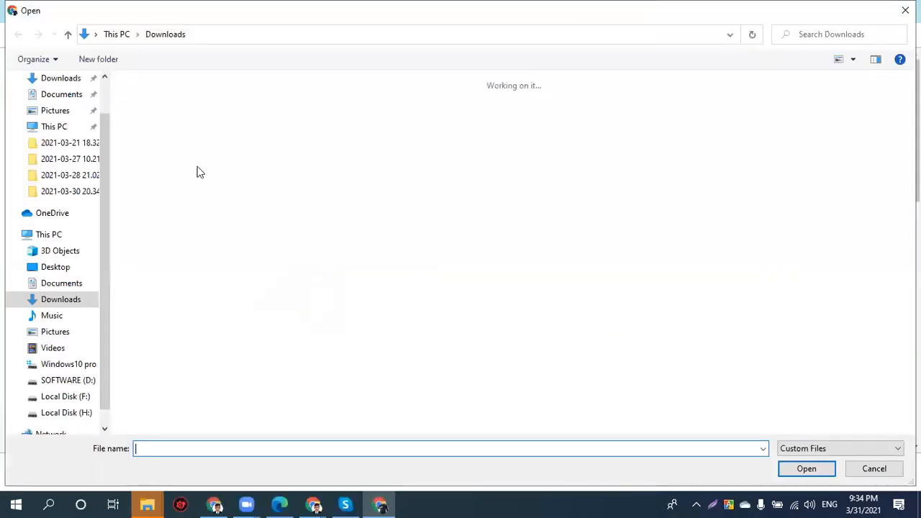
left_click(59, 79)
left_click(158, 130)
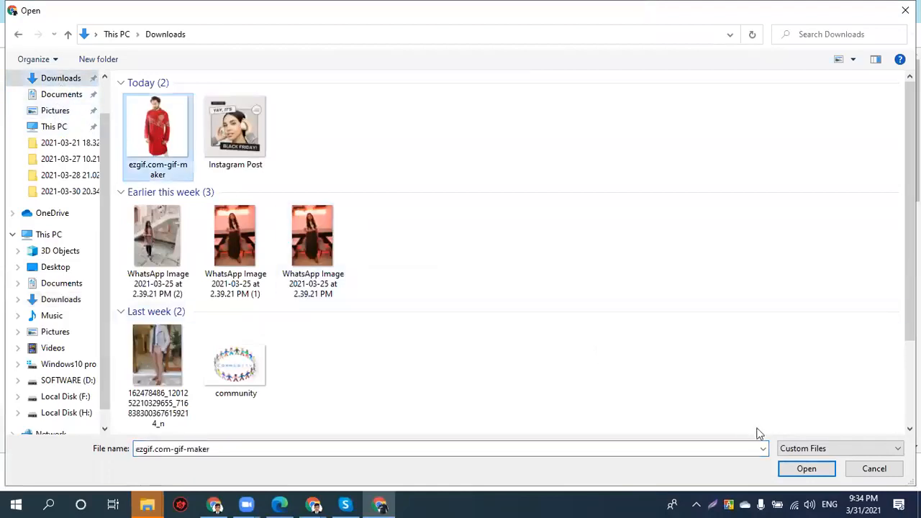
left_click(805, 468)
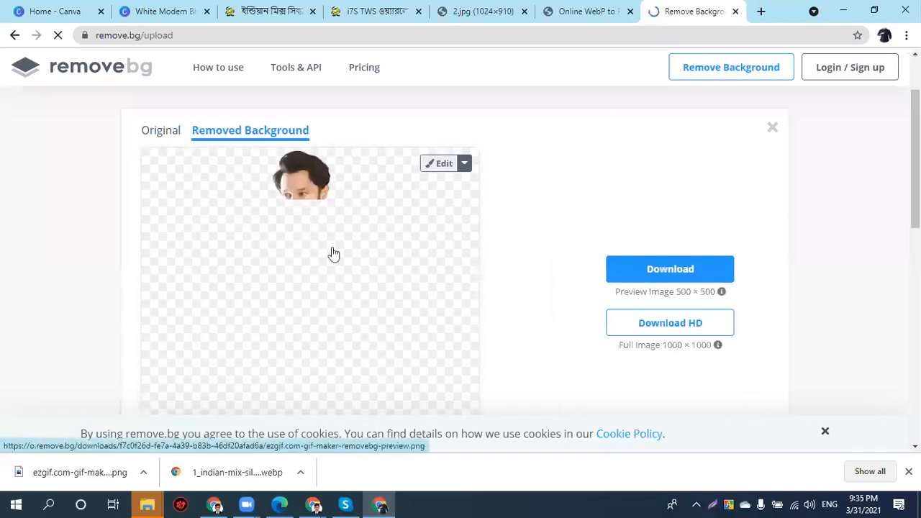
- Download the background-free kurta preview and begin uploading it into Canva
left_click(660, 268)
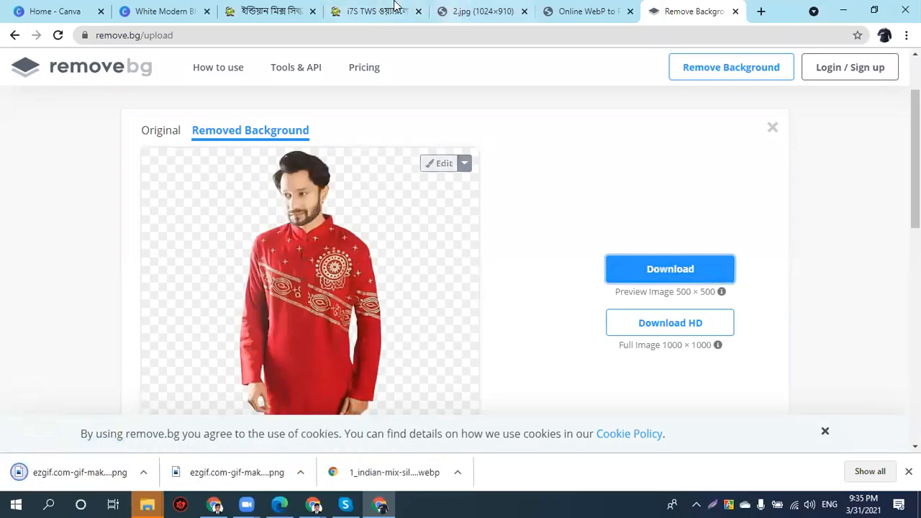
left_click(153, 10)
left_click(147, 108)
- Upload the cut-out punjabi image from the computer onto page 5
left_click(86, 184)
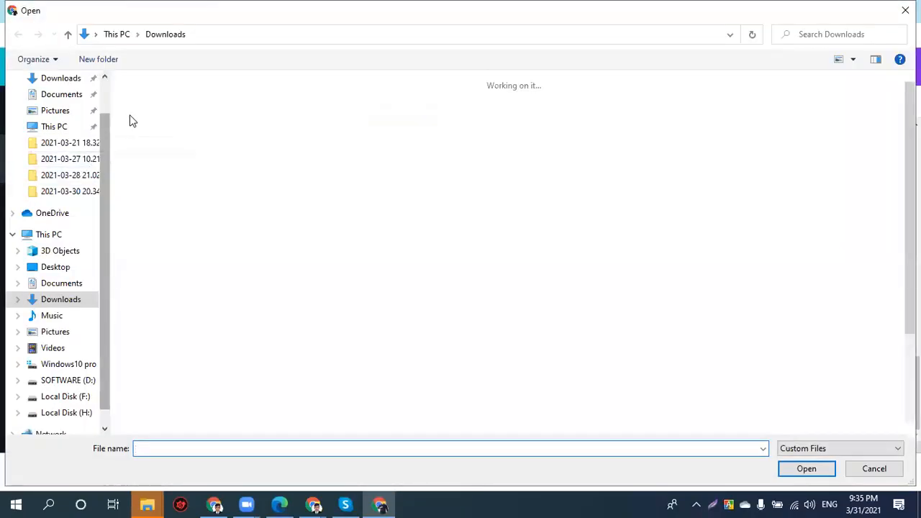
left_click(137, 123)
left_click(806, 469)
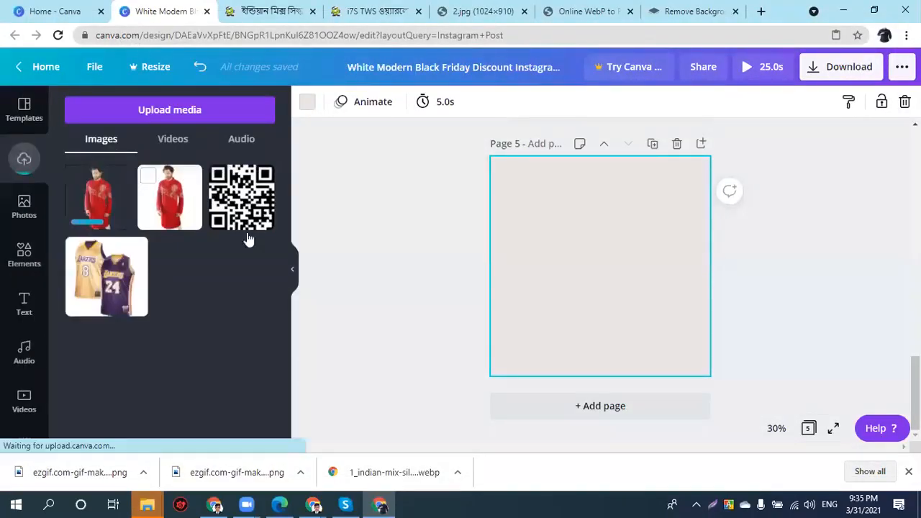
- Try coral, cobalt, purple, white and light grey backgrounds, settling on grey for page 5
left_click(524, 178)
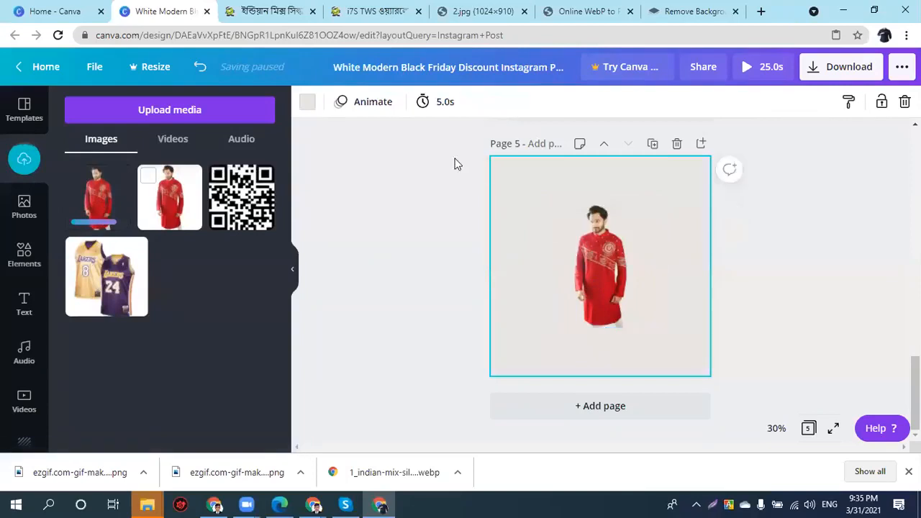
left_click(301, 105)
scroll(164, 320, "down", 2)
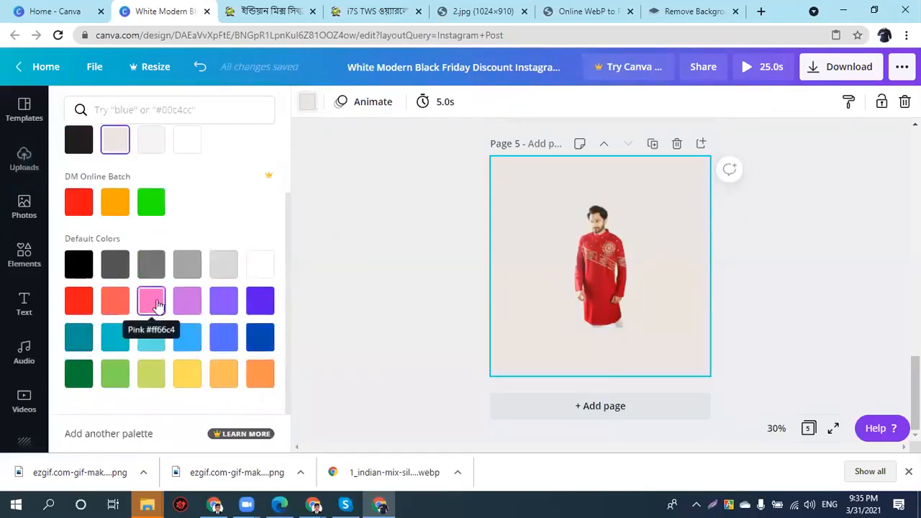
scroll(153, 298, "up", 2)
scroll(153, 299, "down", 2)
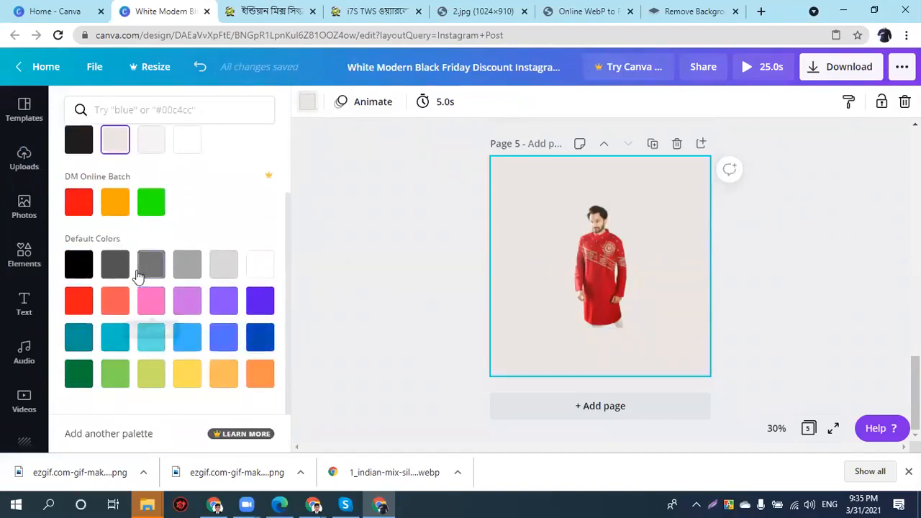
left_click(113, 308)
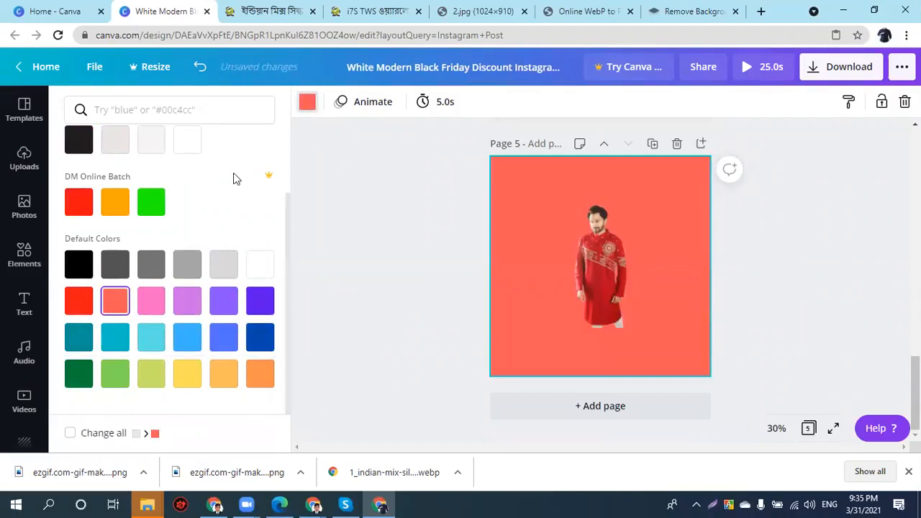
left_click(255, 338)
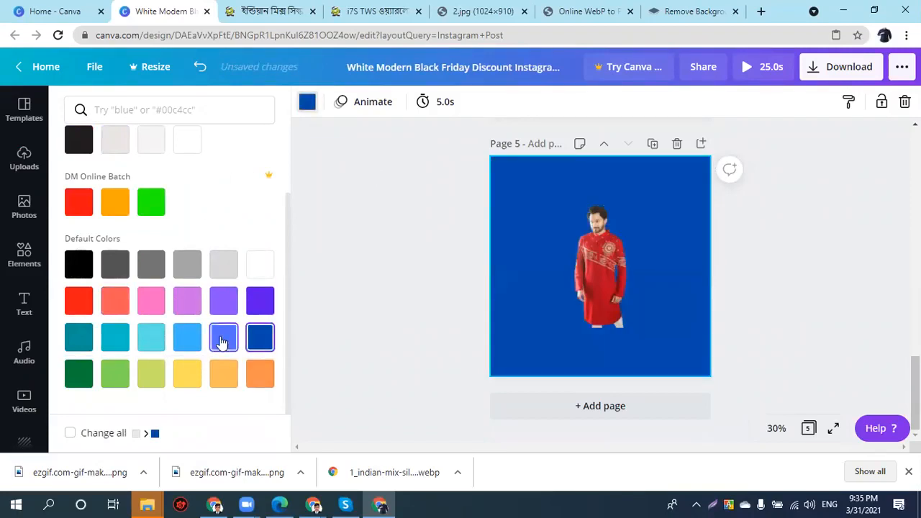
left_click(221, 302)
left_click(259, 265)
left_click(223, 265)
left_click(181, 273)
- Enlarge the cut-out punjabi model to nearly fill page 5 and raise it slightly
left_click(651, 280)
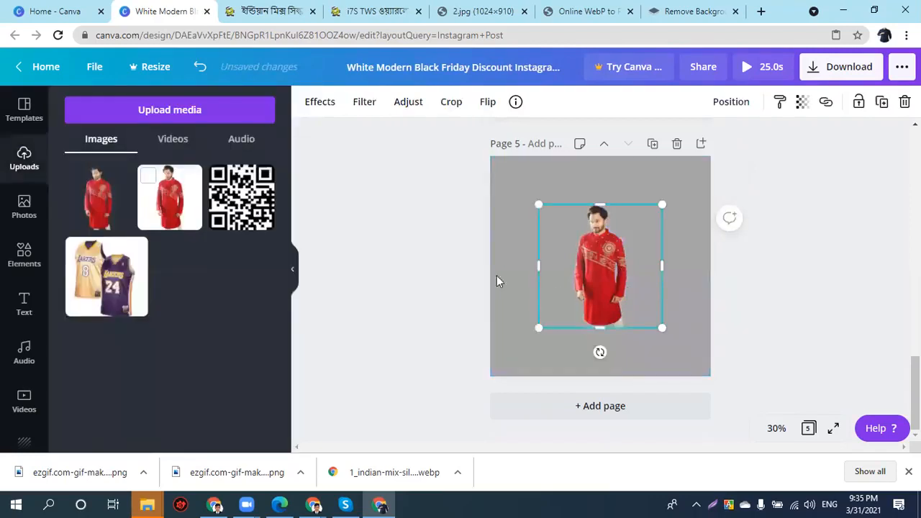
scroll(632, 280, "up", 2)
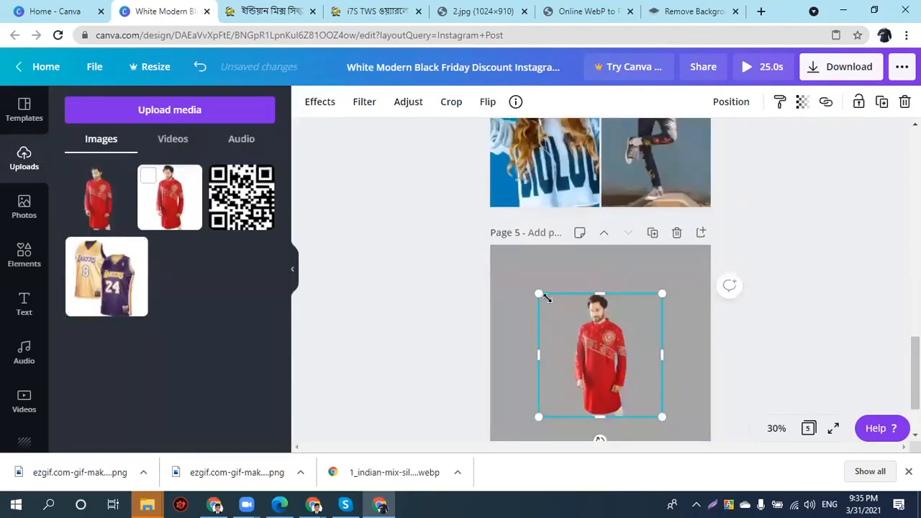
left_click_drag(521, 267, 513, 267)
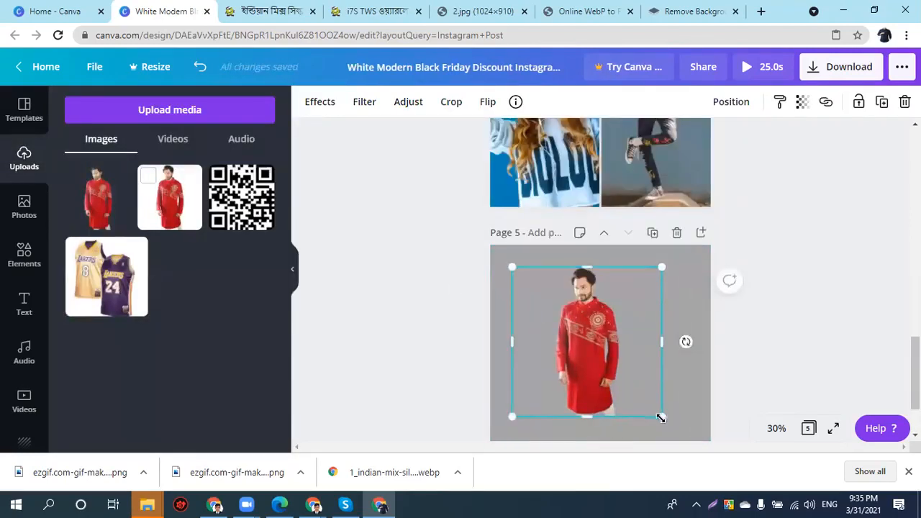
left_click_drag(662, 416, 683, 459)
scroll(664, 284, "down", 2)
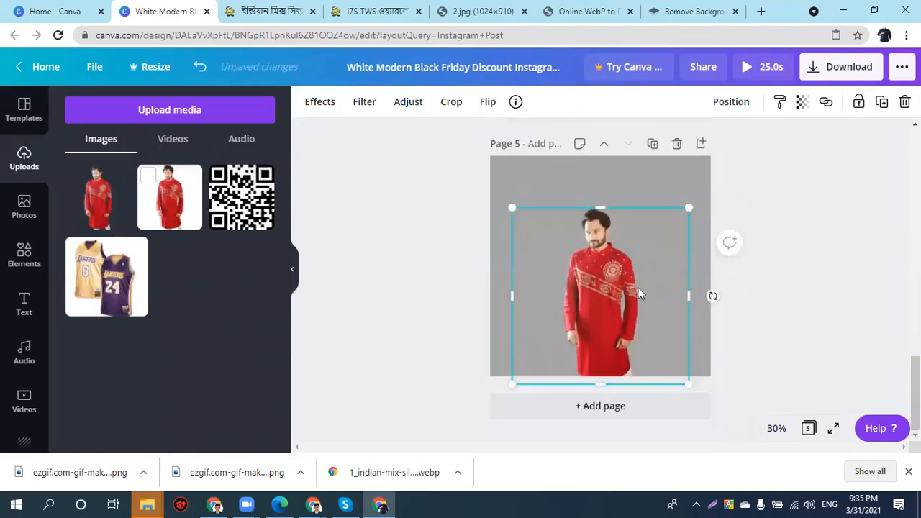
left_click_drag(608, 295, 609, 250)
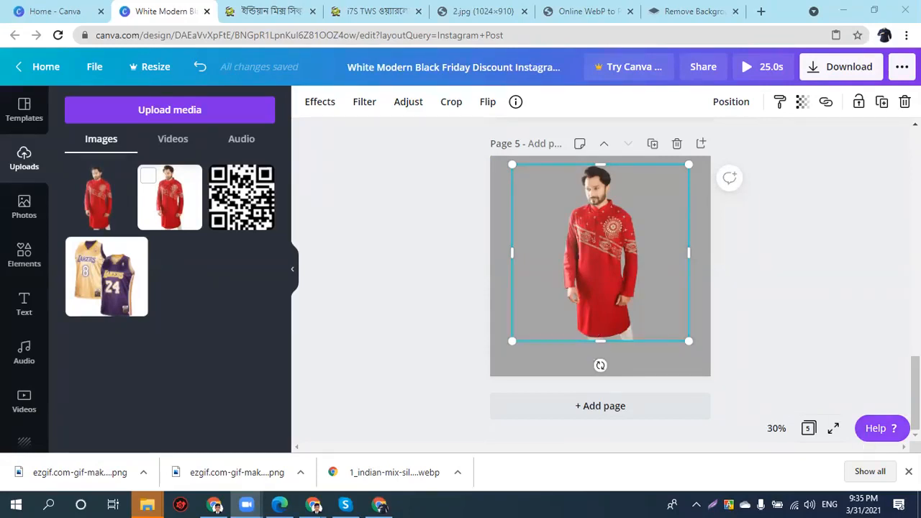
left_click(908, 472)
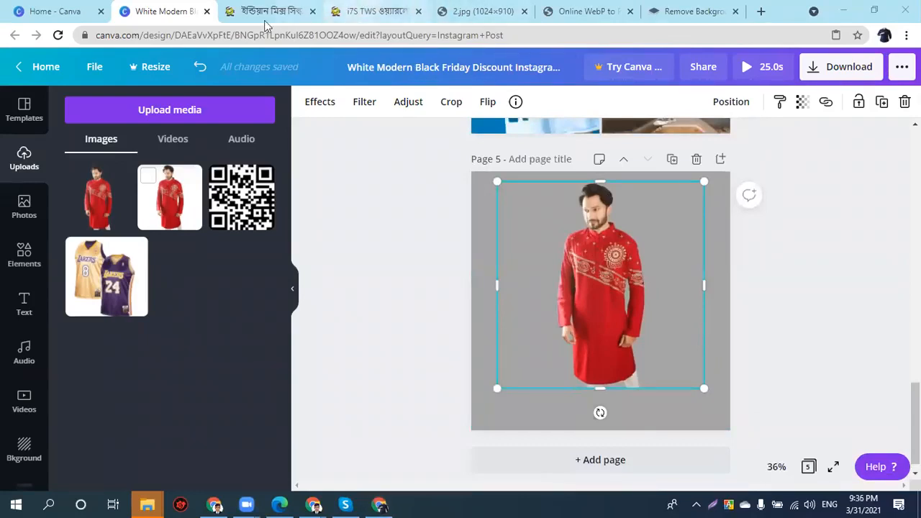
- Attempt remove.bg's full 1000×1000 download, dismiss the credit prompt, and return to Canva
left_click(684, 11)
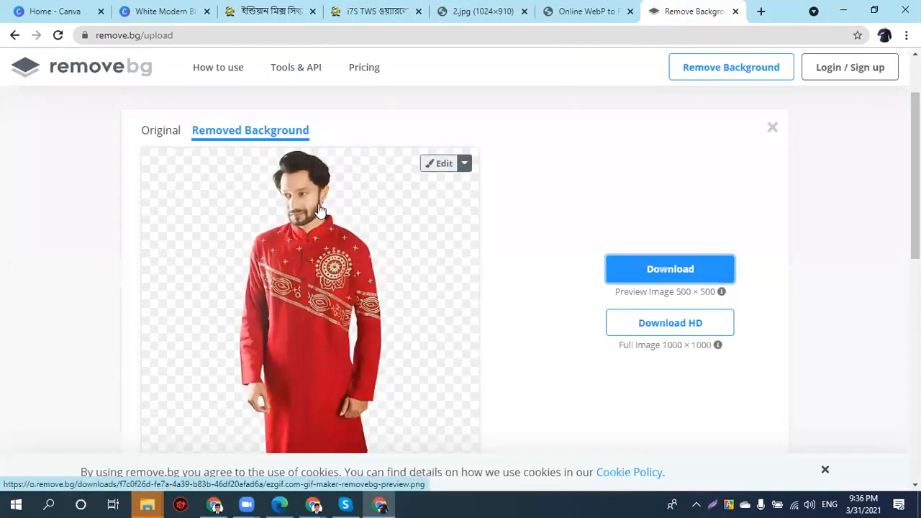
left_click(667, 326)
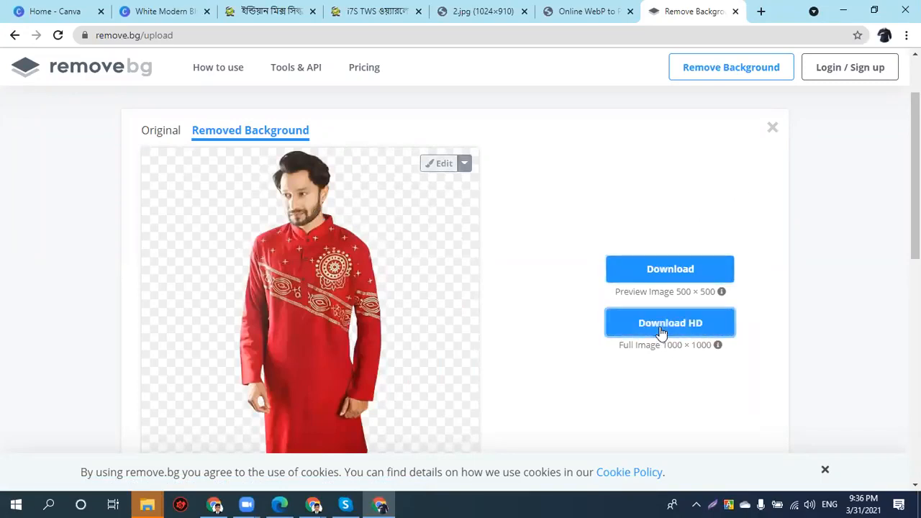
left_click(659, 333)
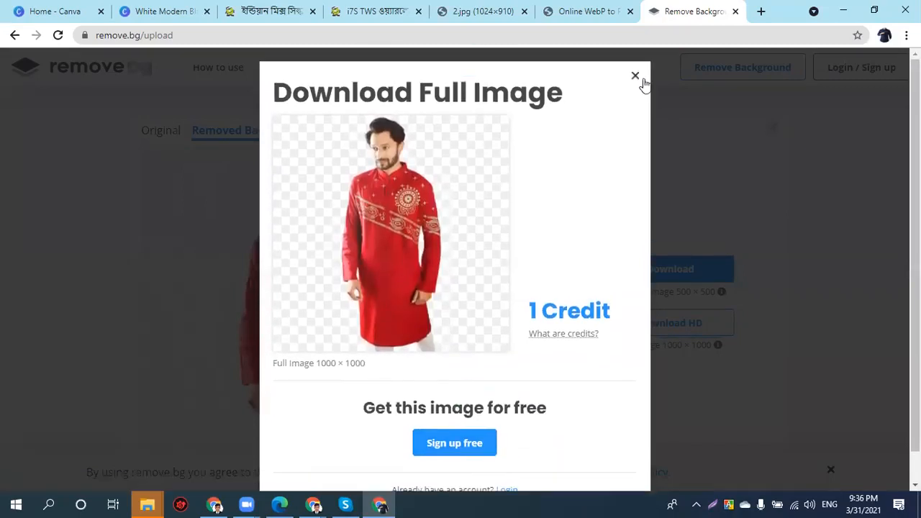
left_click(635, 77)
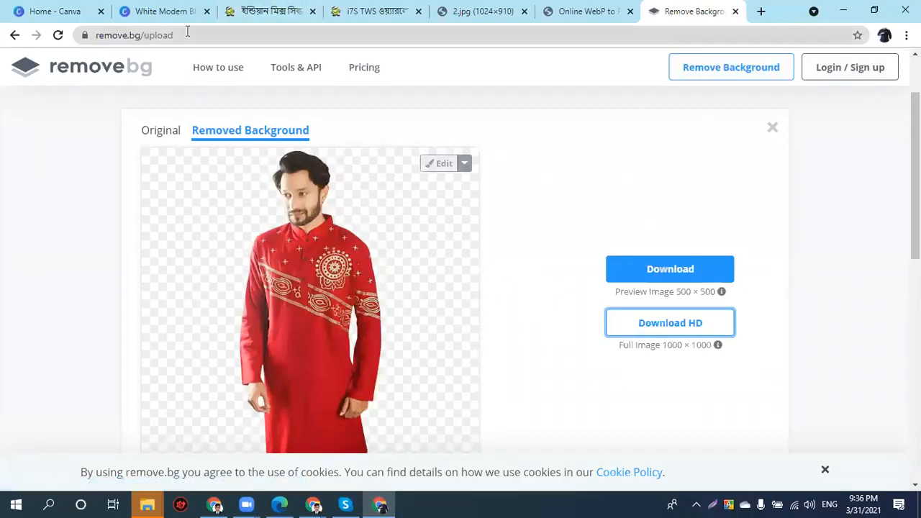
left_click(548, 6)
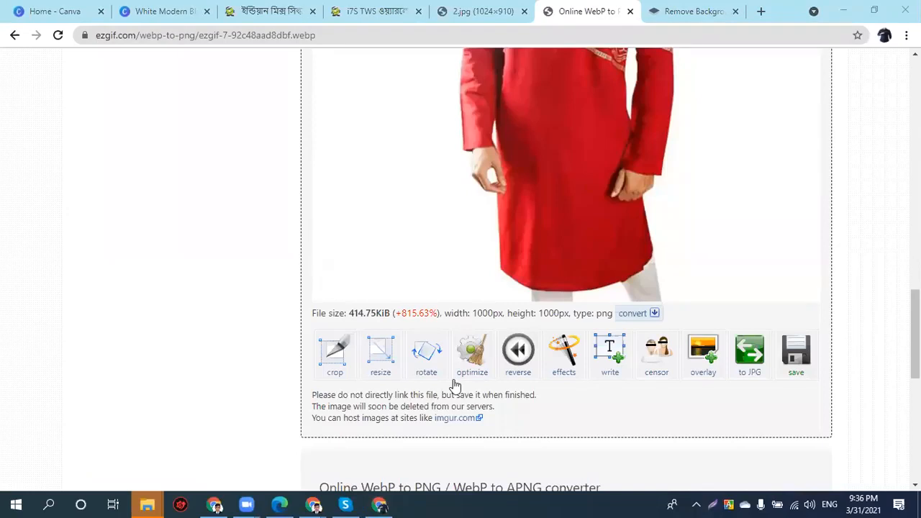
left_click(79, 11)
- Shift the punjabi model slightly lower on page 5
left_click(172, 11)
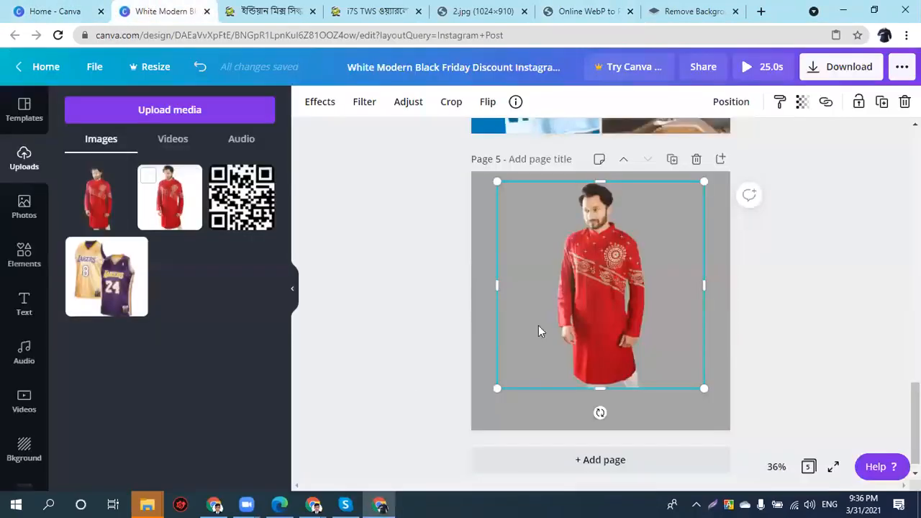
left_click_drag(578, 309, 578, 317)
left_click_drag(622, 275, 623, 288)
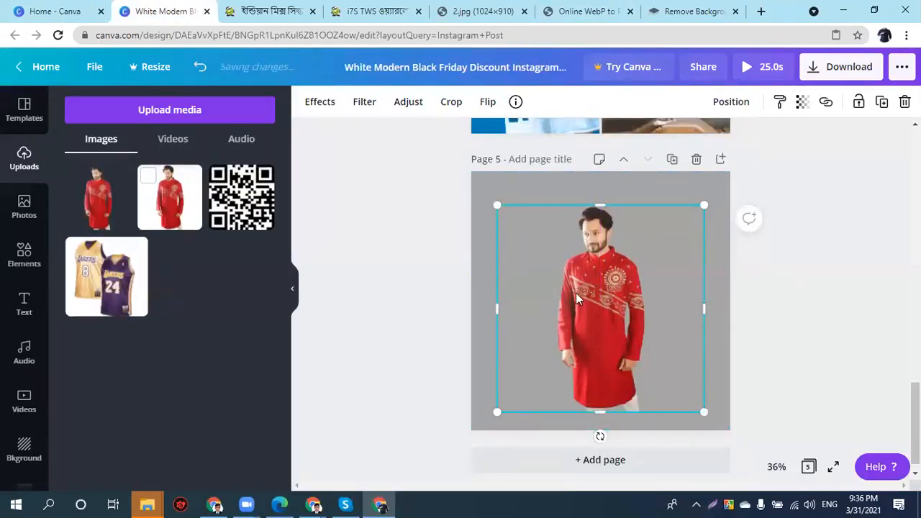
- Bring up page 5's background colours, then type 'htlm color code' into a new tab
left_click(480, 245)
left_click(306, 102)
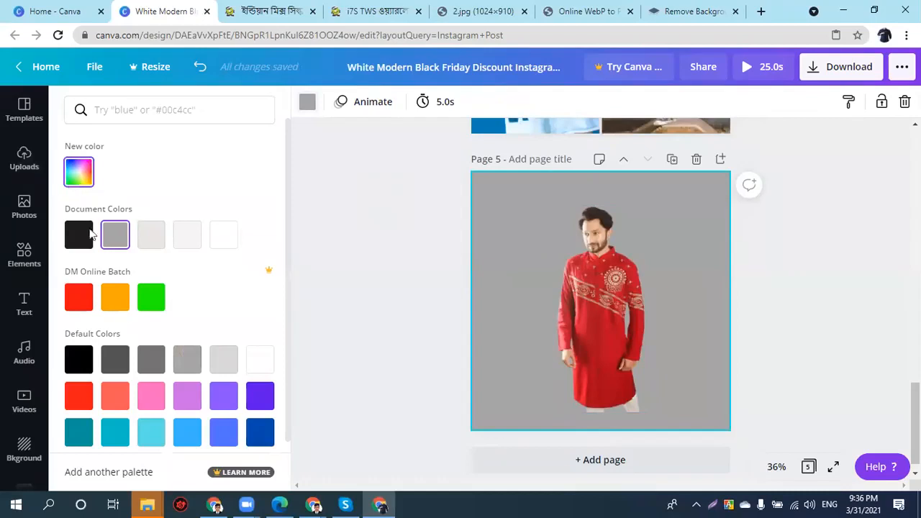
scroll(108, 273, "down", 2)
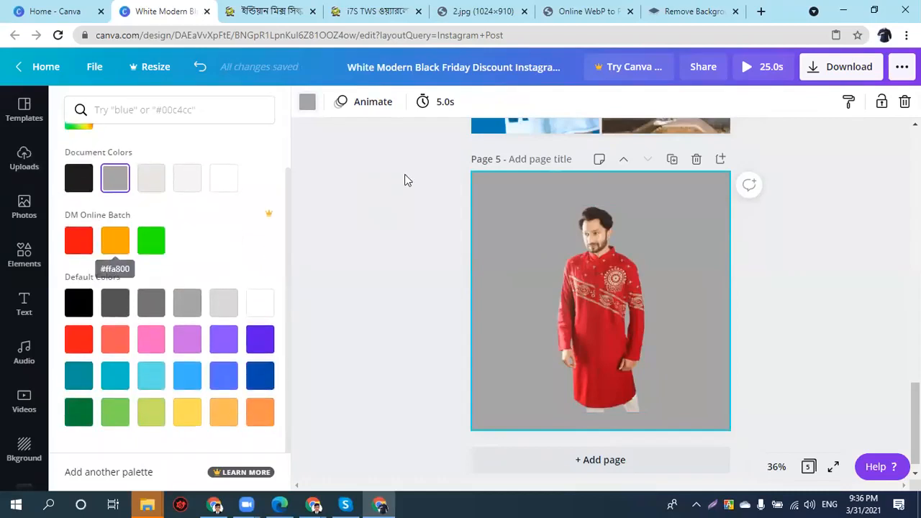
key("ctrl+t")
type("ht")
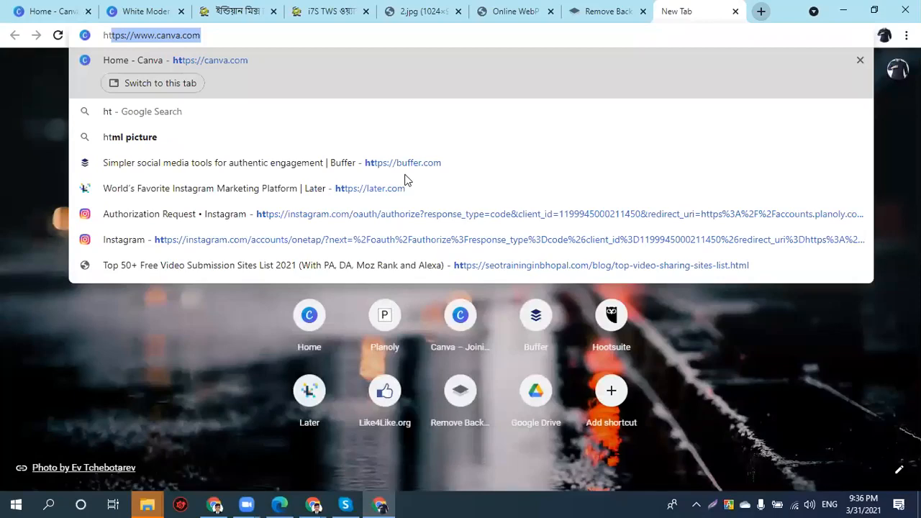
type("lm")
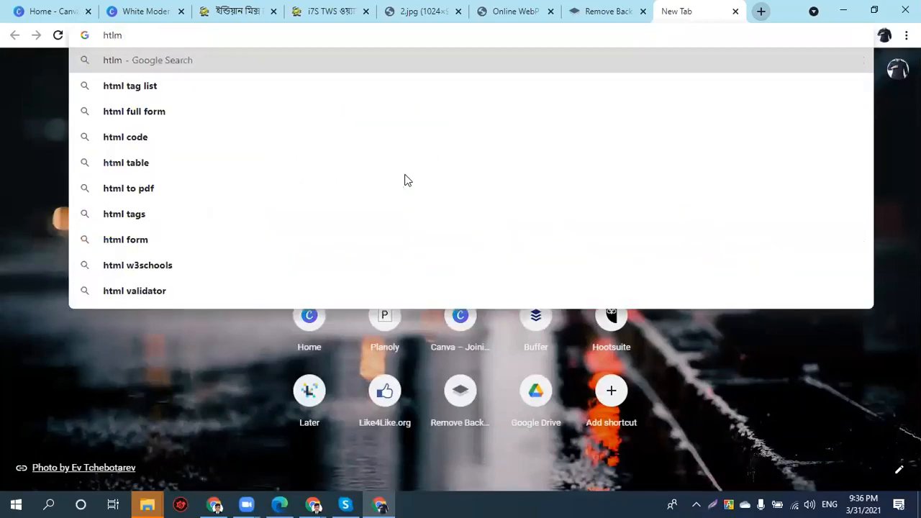
type(" color code")
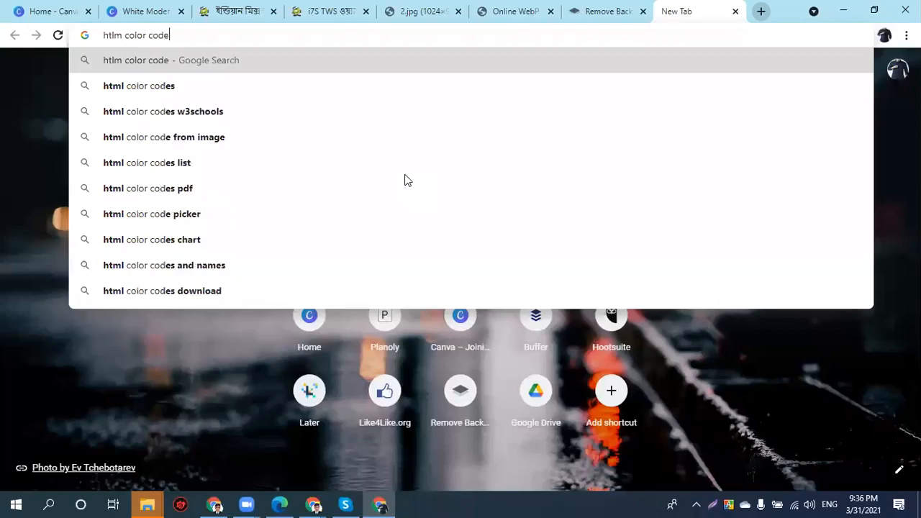
- Search Google for 'htlm color code' and open the html-color-codes.info result
key("Return")
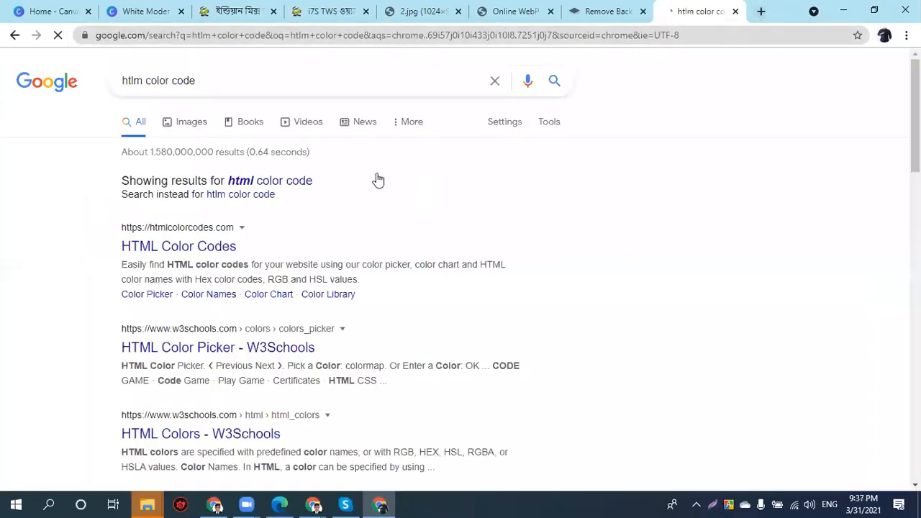
scroll(247, 360, "down", 5)
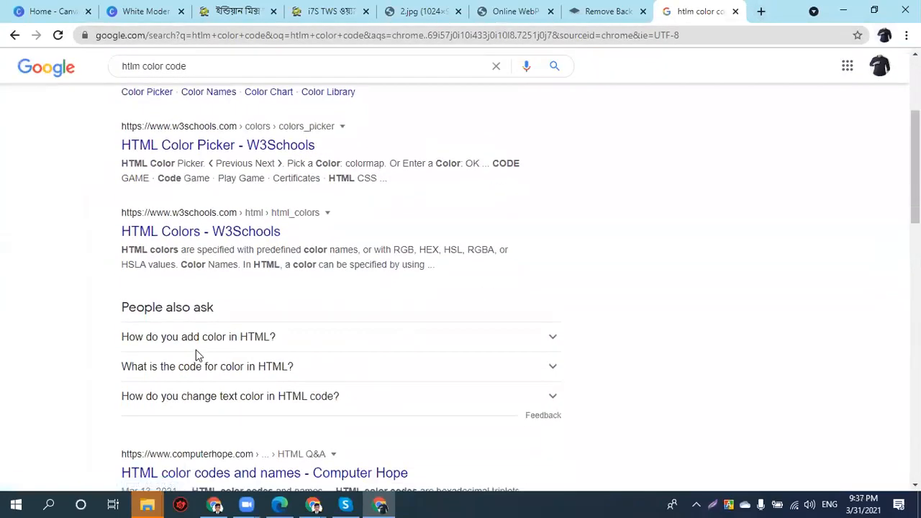
scroll(196, 350, "down", 1)
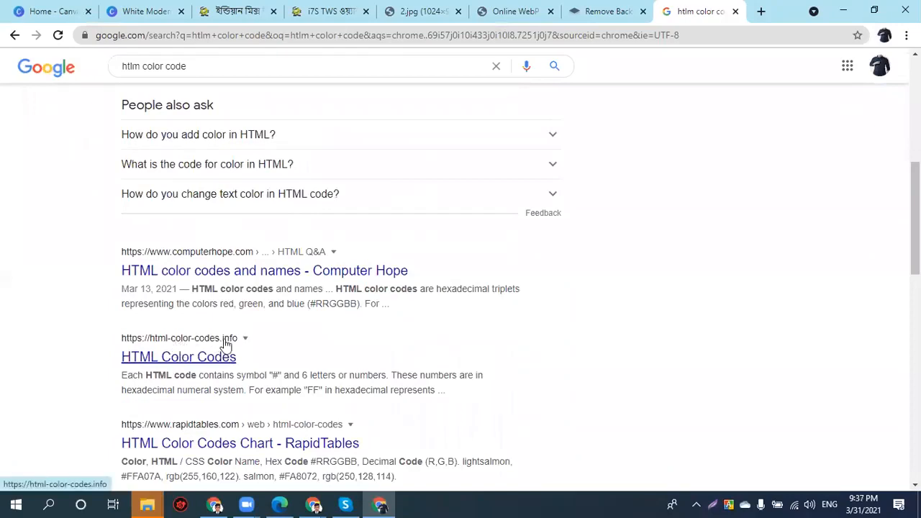
left_click(208, 357)
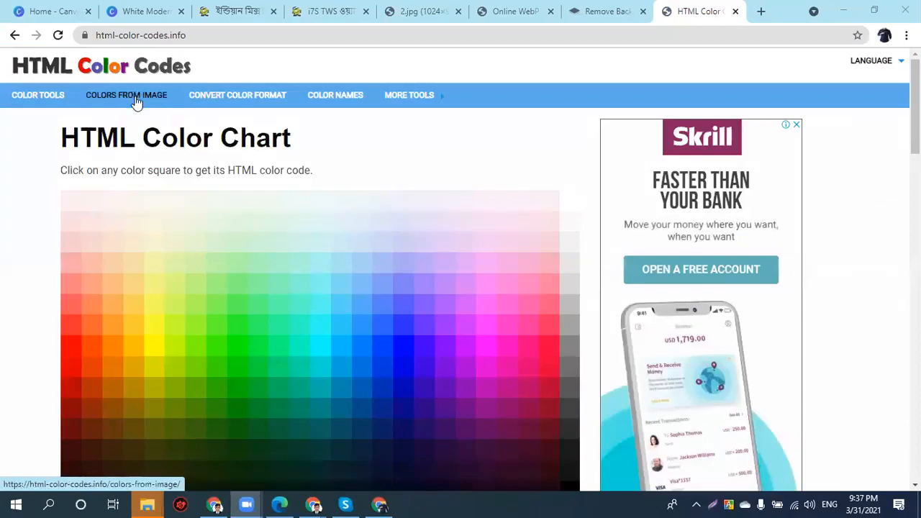
- Load the background-removed model photo into HTML Color Codes' Colors From Image tool
left_click(137, 100)
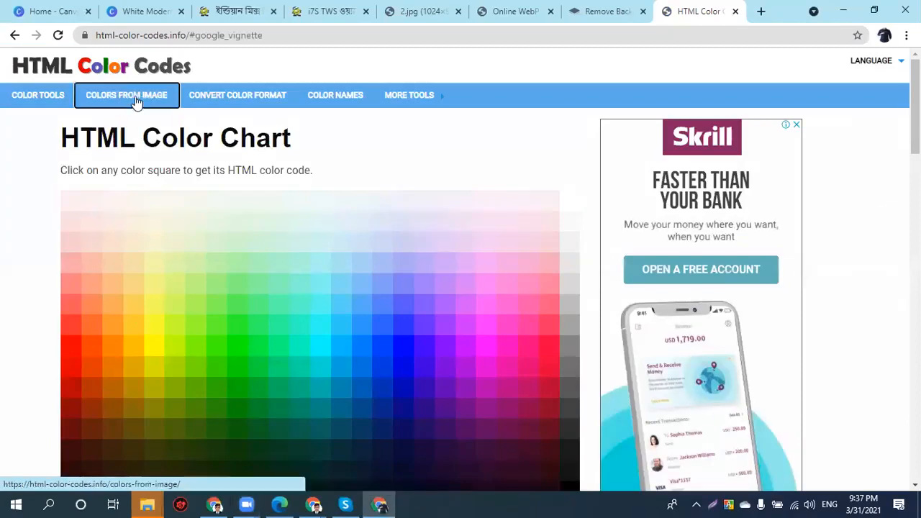
left_click(423, 358)
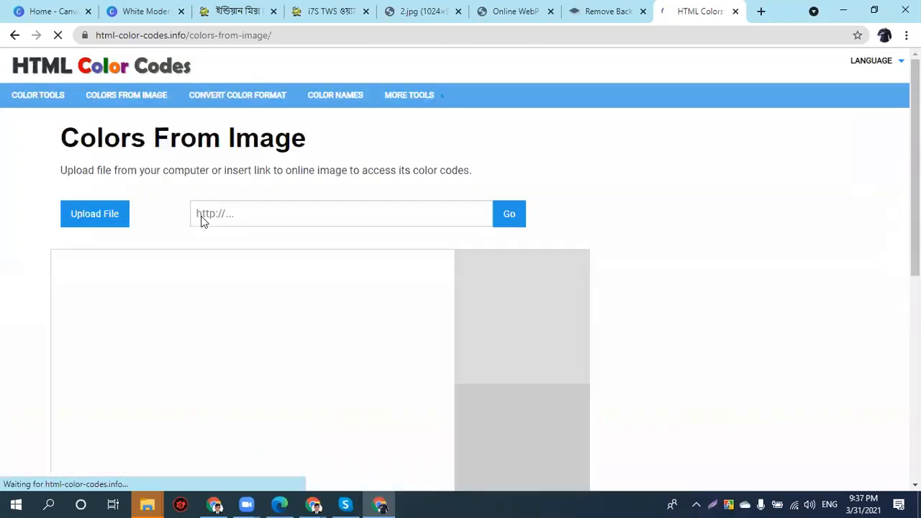
left_click(117, 227)
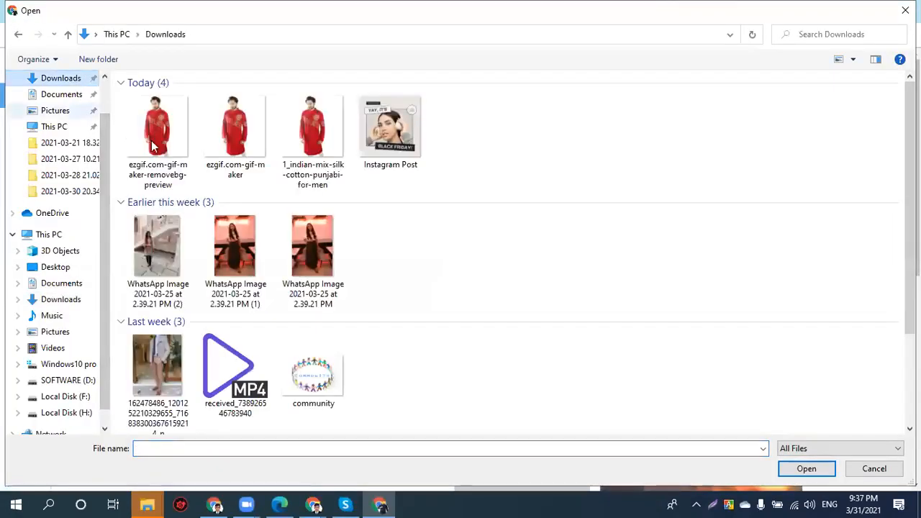
left_click(152, 146)
left_click(807, 468)
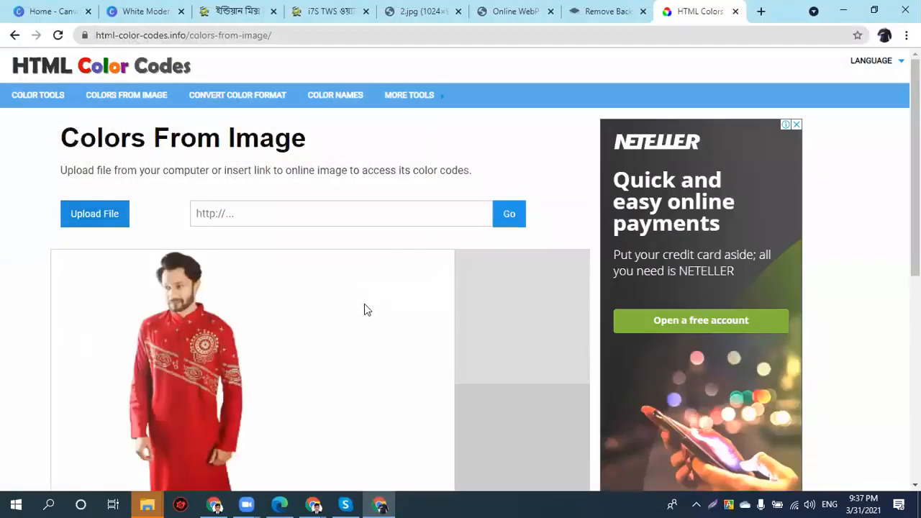
- Sample the kurta's red and copy its code #BB1A27
left_click(183, 344)
scroll(405, 441, "down", 3)
double_click(457, 281)
triple_click(457, 280)
right_click(456, 282)
left_click(489, 325)
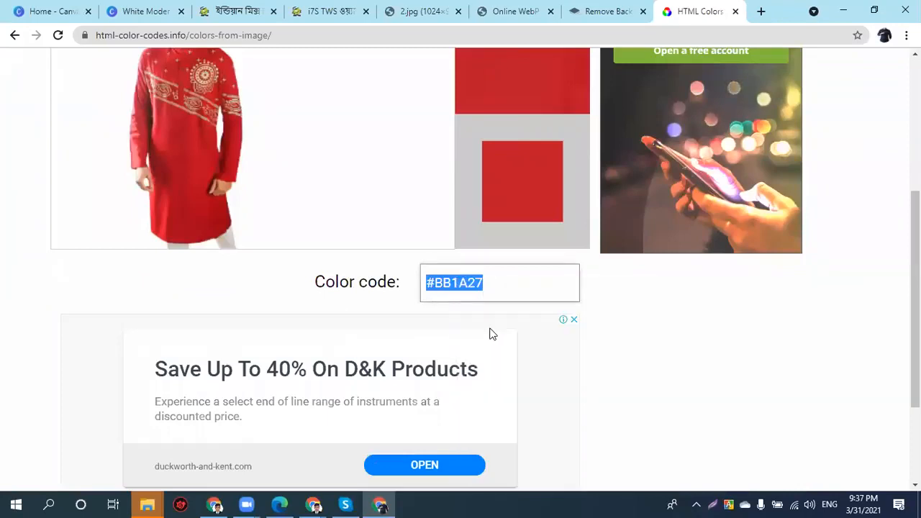
left_click(148, 11)
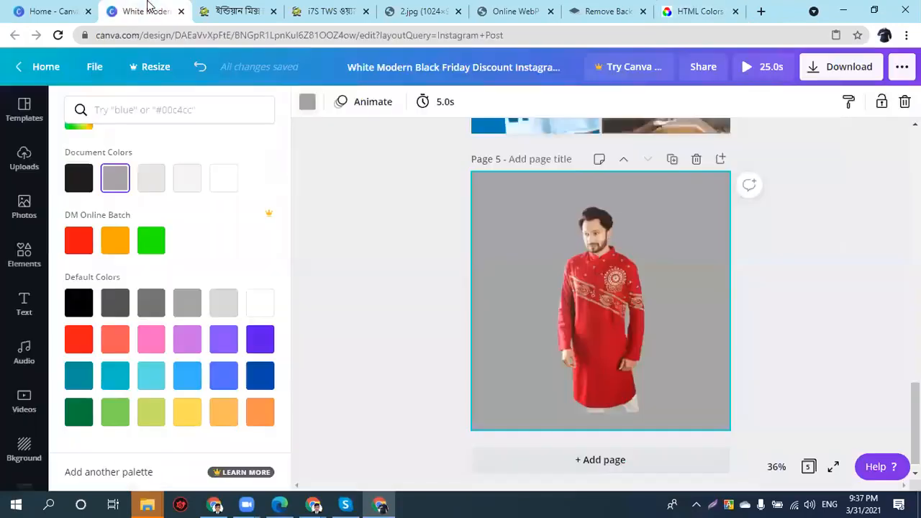
- Apply #BB1A27 to page 5's background, then lighten it to a soft pink
right_click(151, 102)
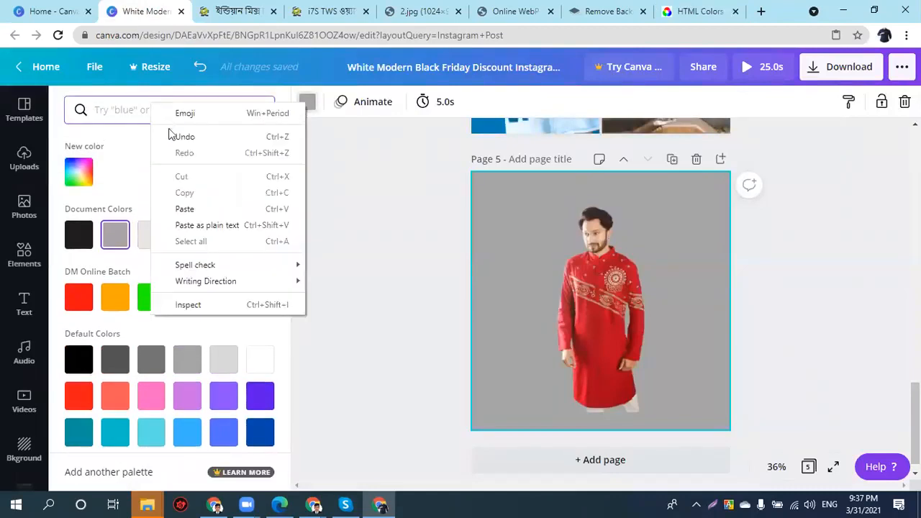
left_click(187, 209)
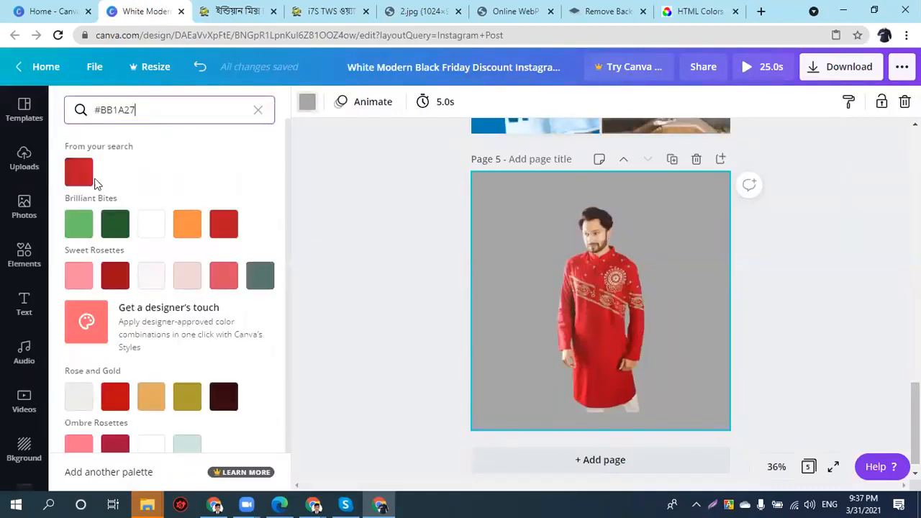
left_click(84, 177)
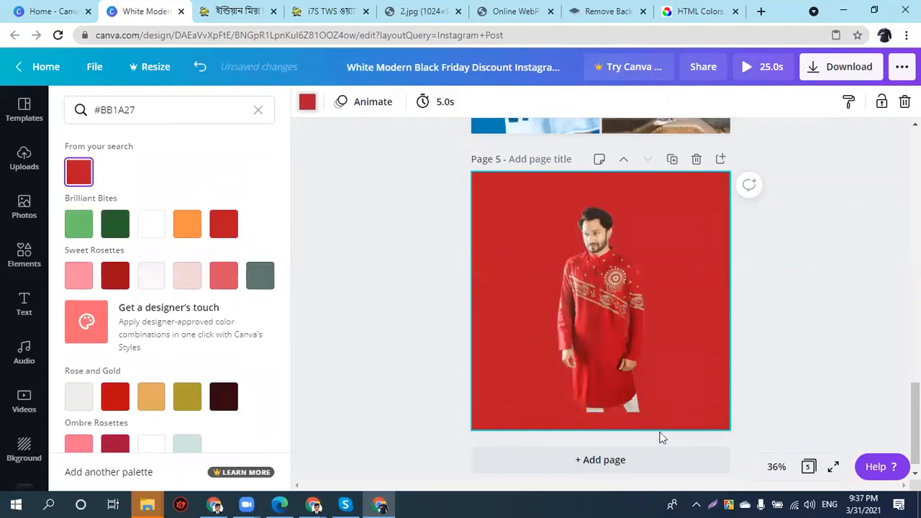
left_click(258, 110)
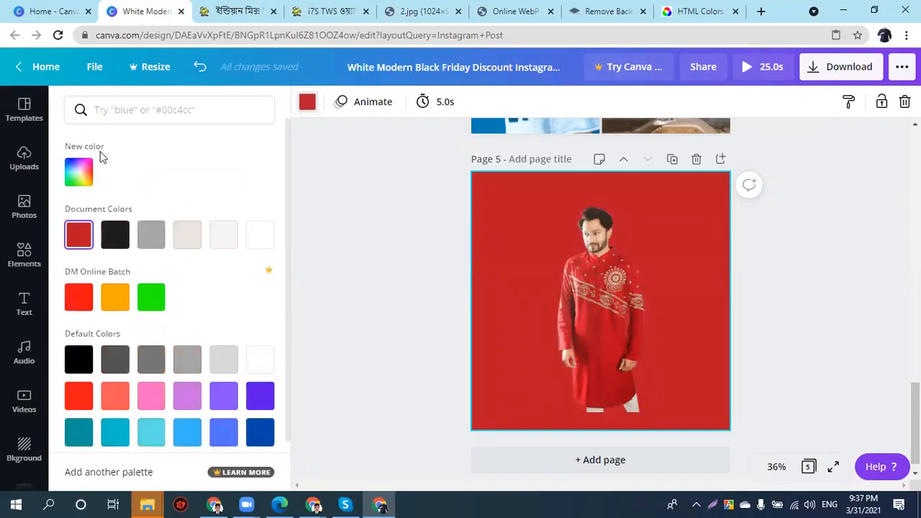
left_click(85, 173)
left_click_drag(231, 222, 135, 213)
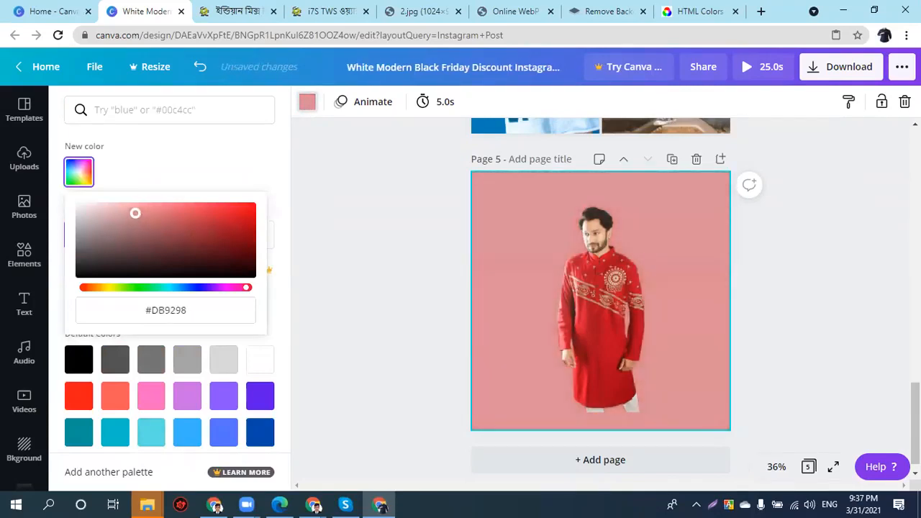
left_click(832, 352)
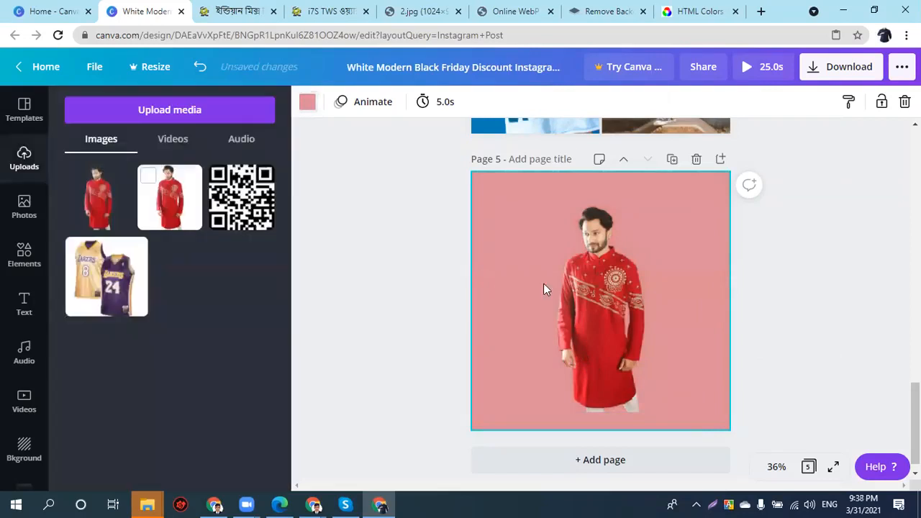
- Enlarge the model image to reach the page bottom and shift it slightly lower
left_click(604, 399)
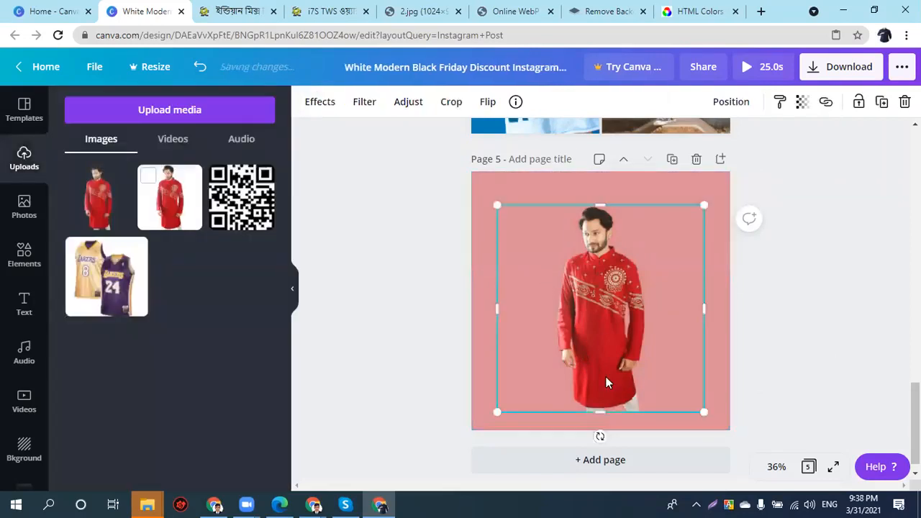
left_click_drag(600, 411, 603, 431)
left_click_drag(705, 205, 706, 213)
left_click_drag(623, 247, 626, 253)
left_click(833, 273)
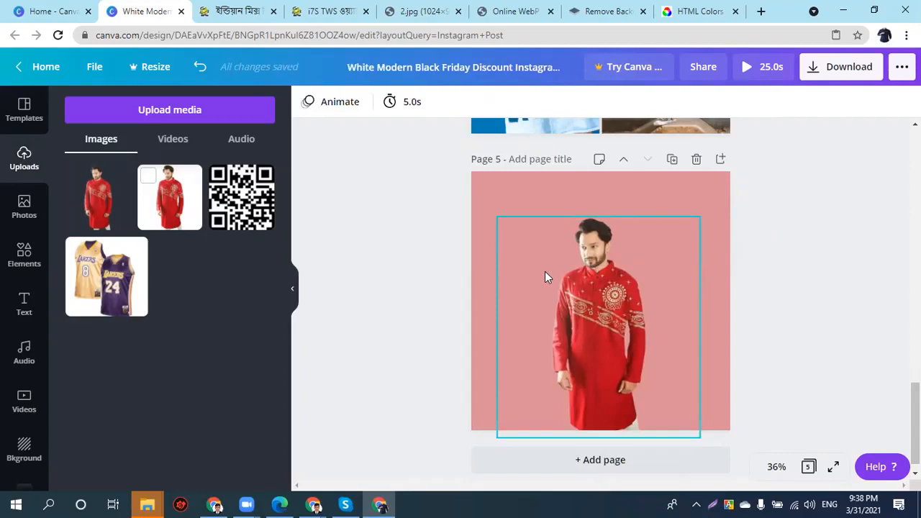
- Open the ajkerdeal logo image from the Punjabi product page in its own tab
left_click(320, 12)
left_click(249, 13)
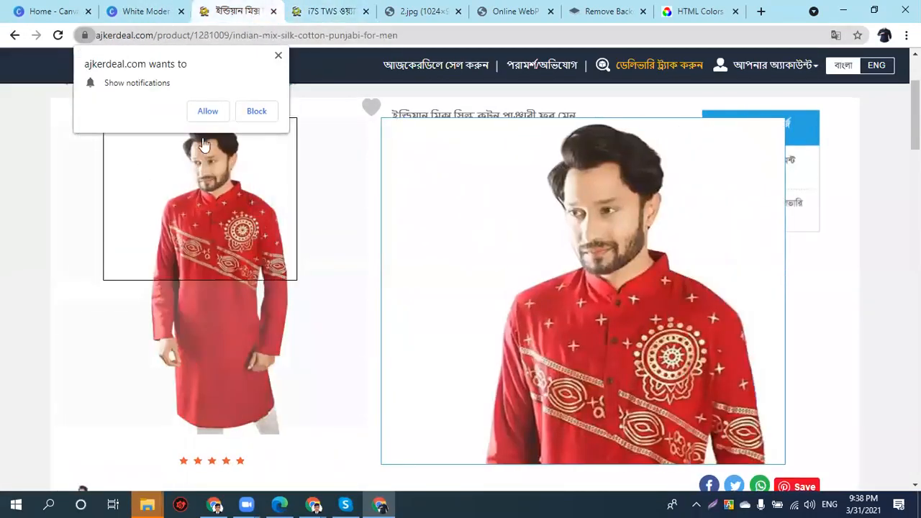
left_click(255, 111)
scroll(283, 169, "up", 2)
right_click(132, 130)
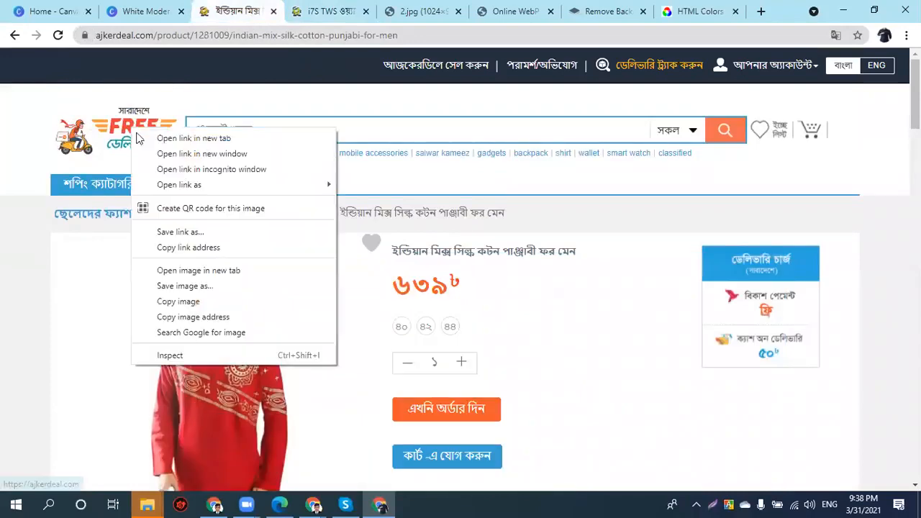
left_click(210, 270)
left_click(285, 20)
- Save the ajkerdeal logo to the Desktop as giflogo-pc.gif
right_click(437, 246)
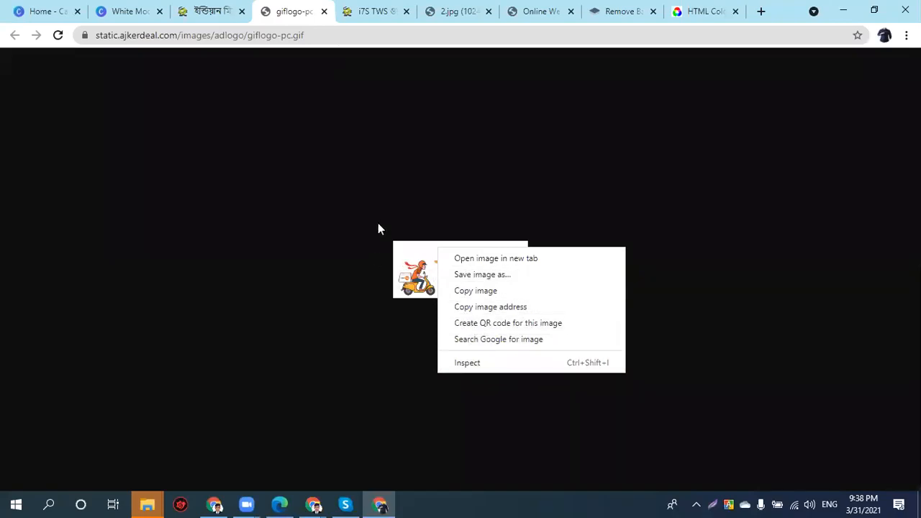
left_click(320, 36)
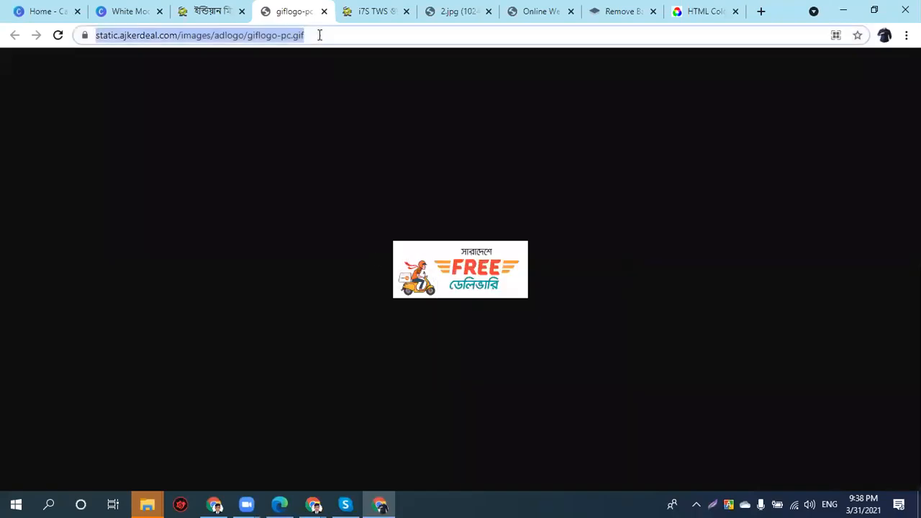
right_click(448, 268)
left_click(472, 296)
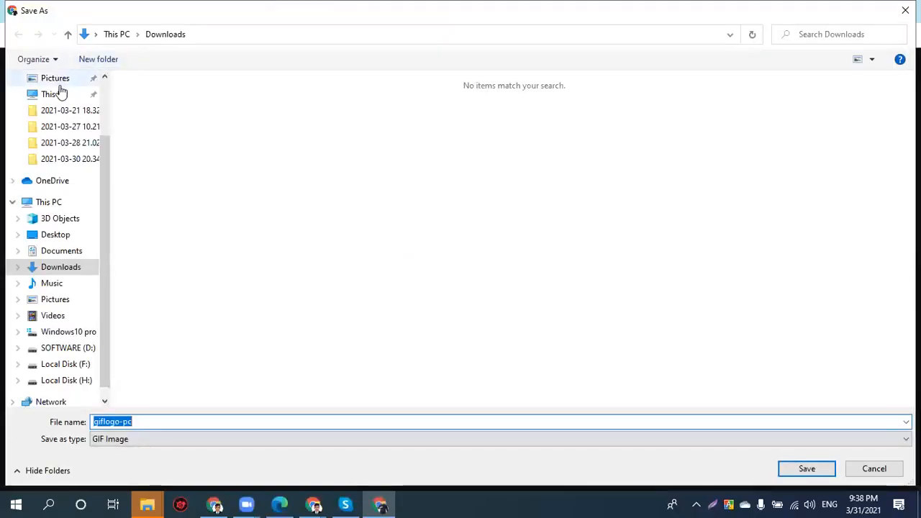
scroll(61, 91, "up", 2)
left_click(56, 105)
left_click(818, 476)
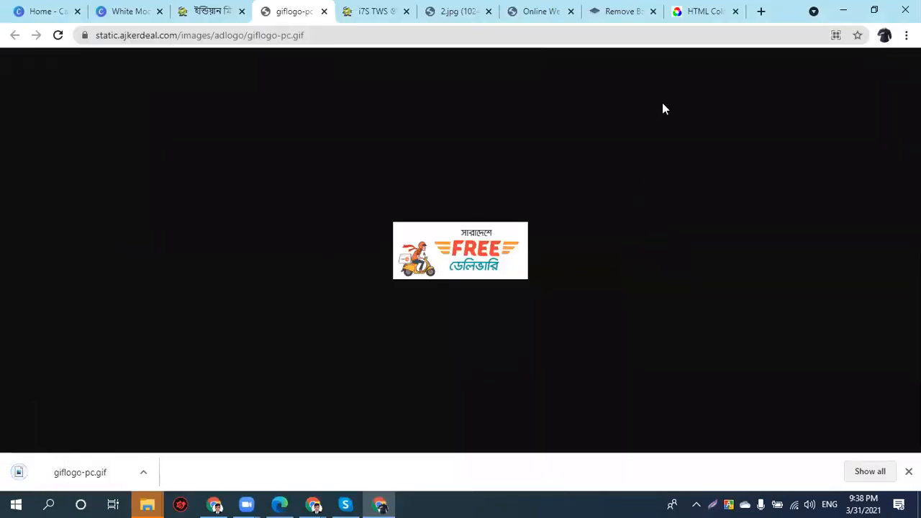
- View the Punjabi product page in English, then return to the Canva design
left_click(203, 10)
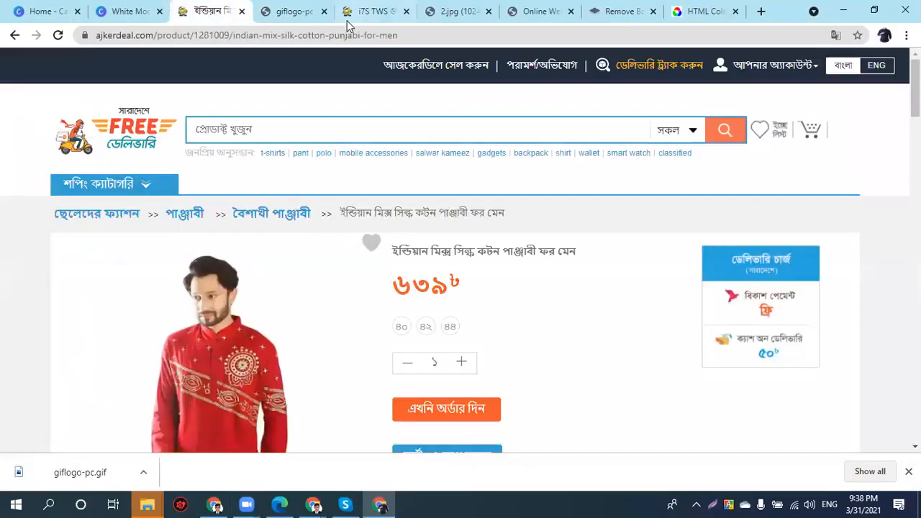
triple_click(452, 251)
left_click(874, 66)
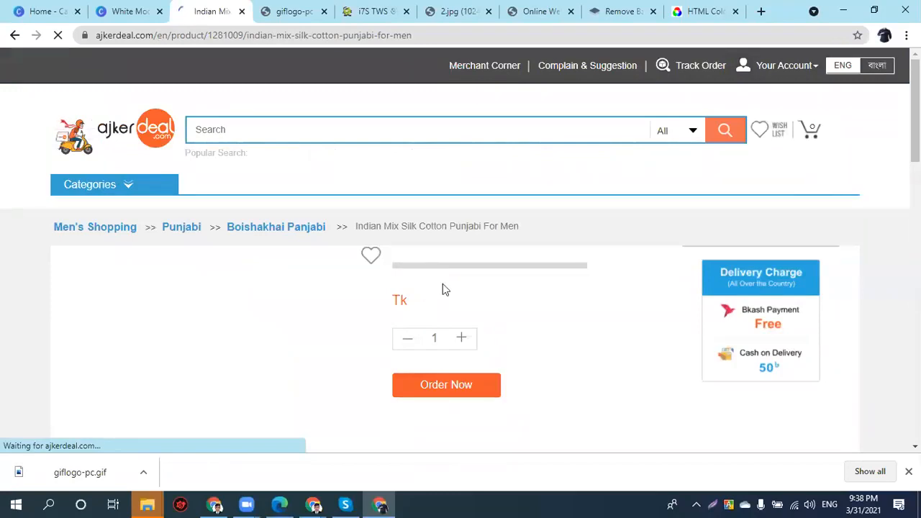
left_click(124, 11)
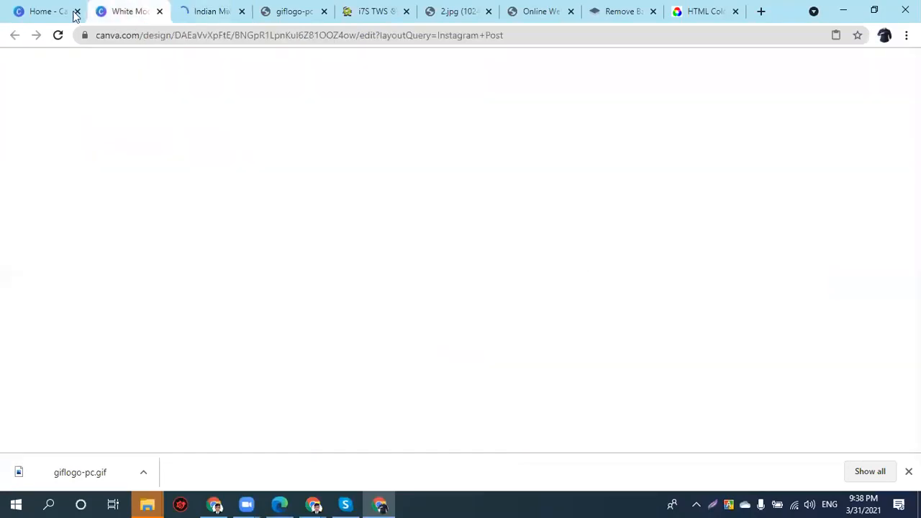
- Duplicate the model, offset the copy up-right behind the original at transparency 22
left_click(603, 299)
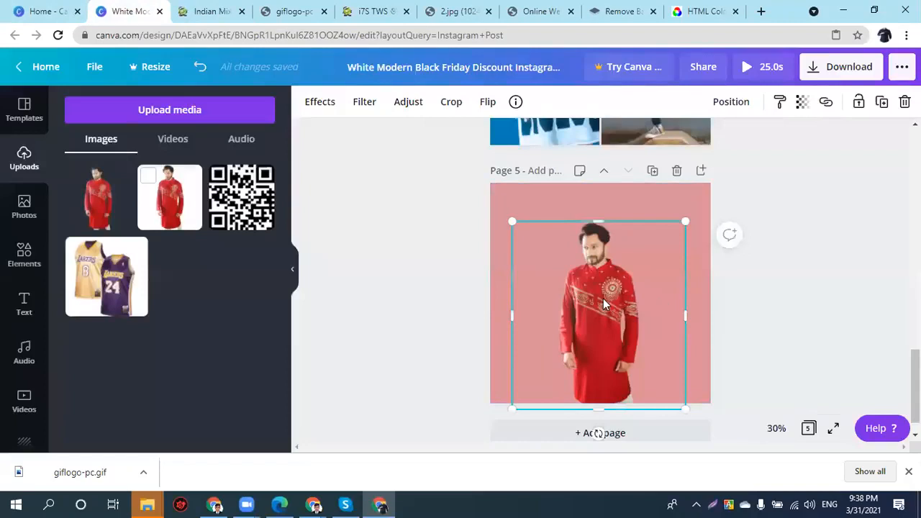
key("ctrl+d")
mouse_move(603, 298)
left_mouse_down()
mouse_move(599, 283)
mouse_move(612, 289)
left_mouse_up()
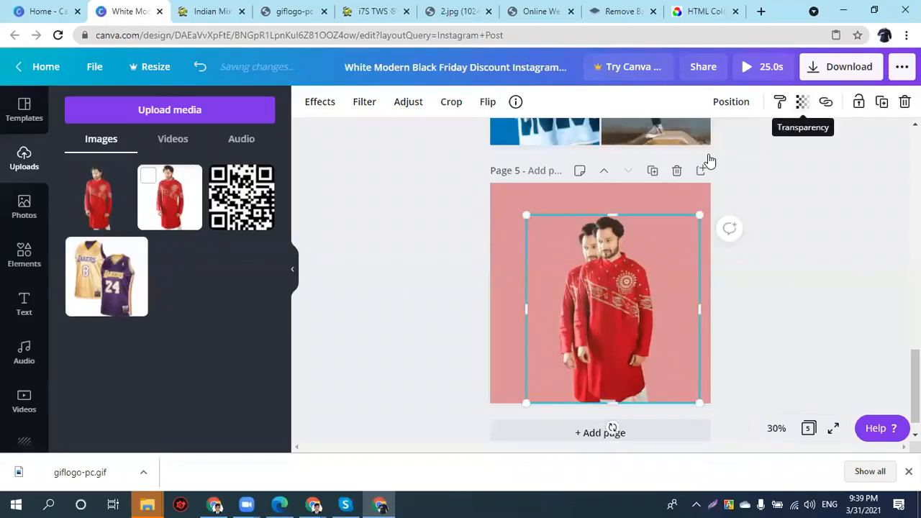
left_click(730, 101)
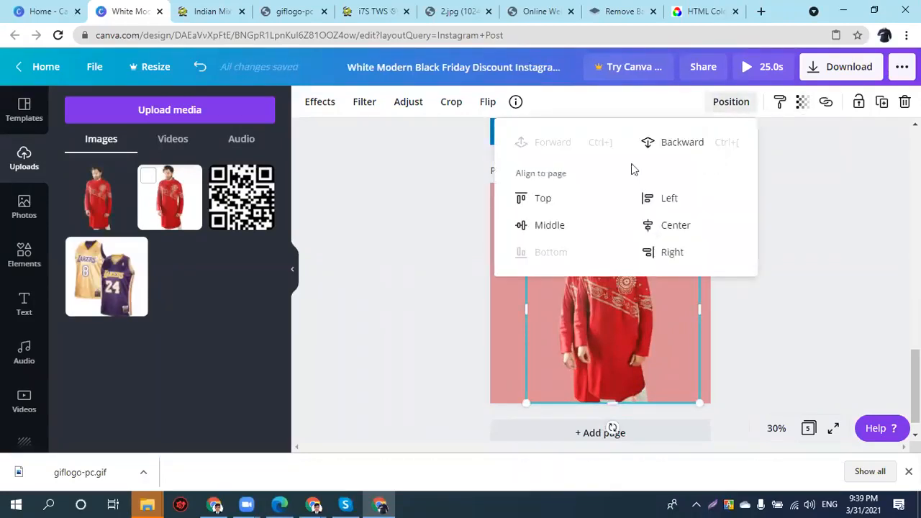
left_click(681, 147)
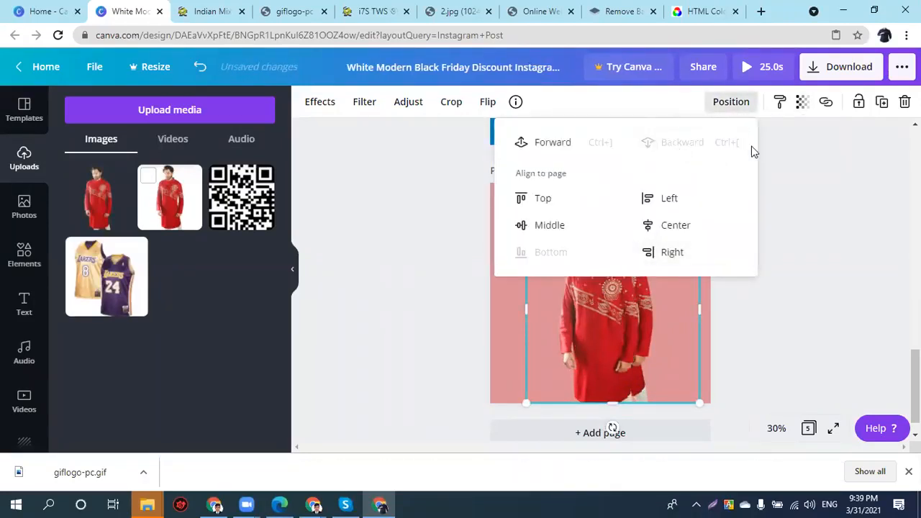
left_click(802, 102)
left_click_drag(738, 150, 693, 148)
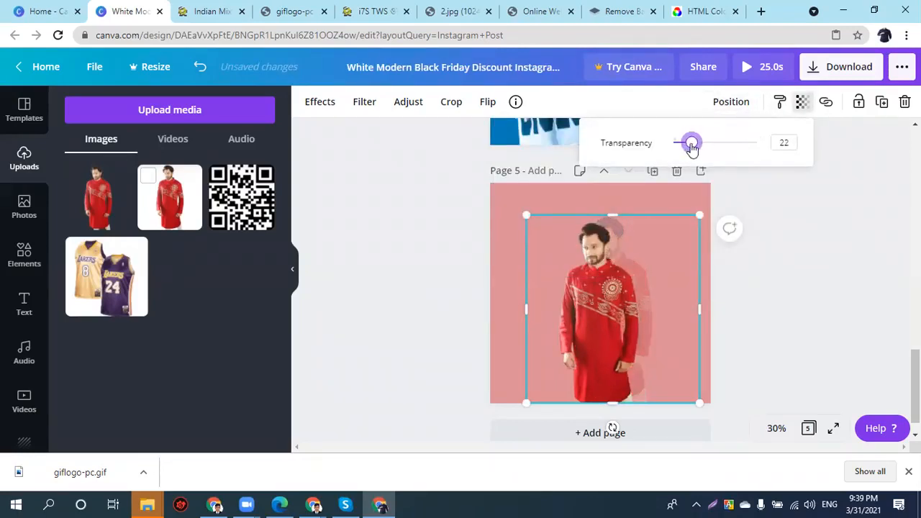
- Nudge the front model into place and group both model images together
mouse_move(628, 250)
left_mouse_down()
mouse_move(625, 234)
mouse_move(626, 245)
left_mouse_up()
key("Right")
key("Right")
key("Right")
key("Right")
key("Right")
key("Right")
key("Right")
key("Right")
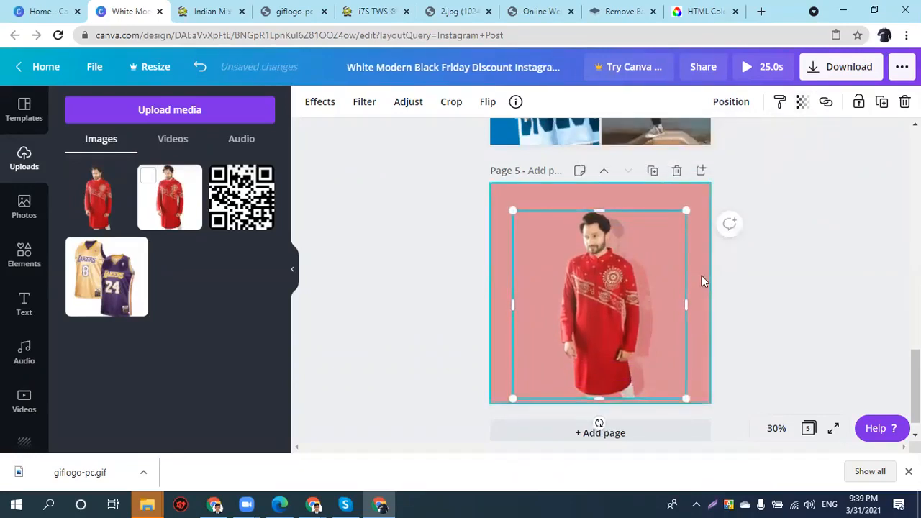
key("Right")
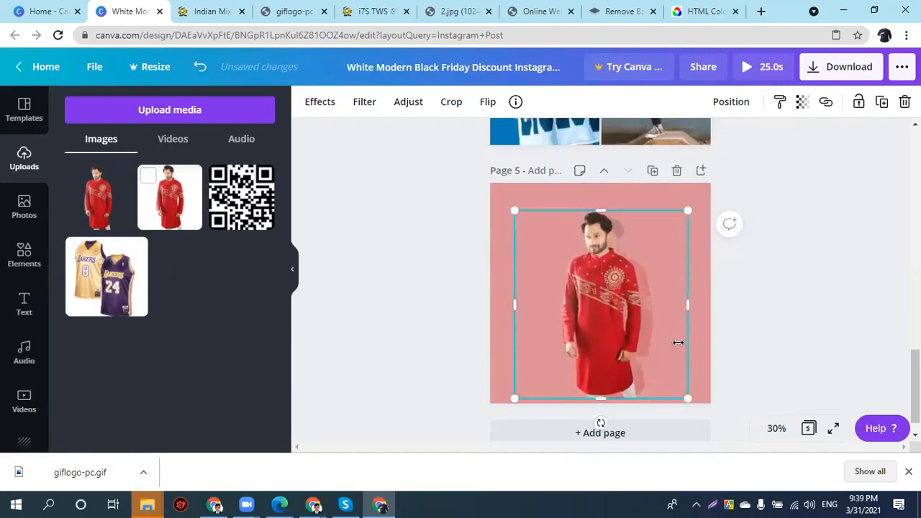
key("Right")
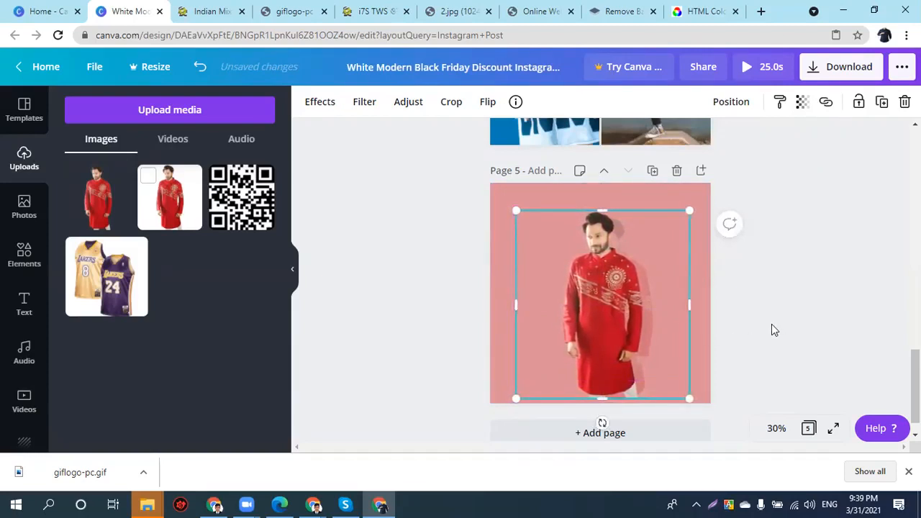
left_click_drag(753, 251, 541, 308)
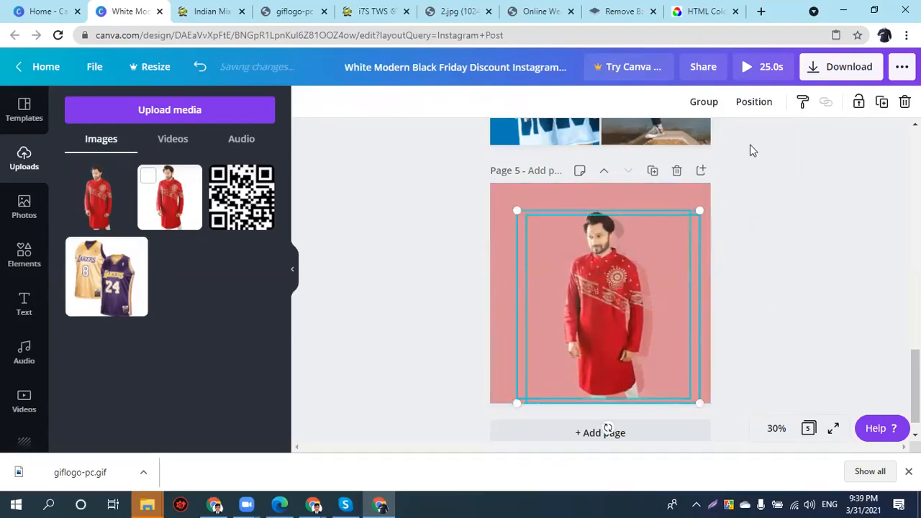
key("ctrl+g")
left_click_drag(621, 296, 606, 307)
key("ctrl+z")
left_click(737, 314)
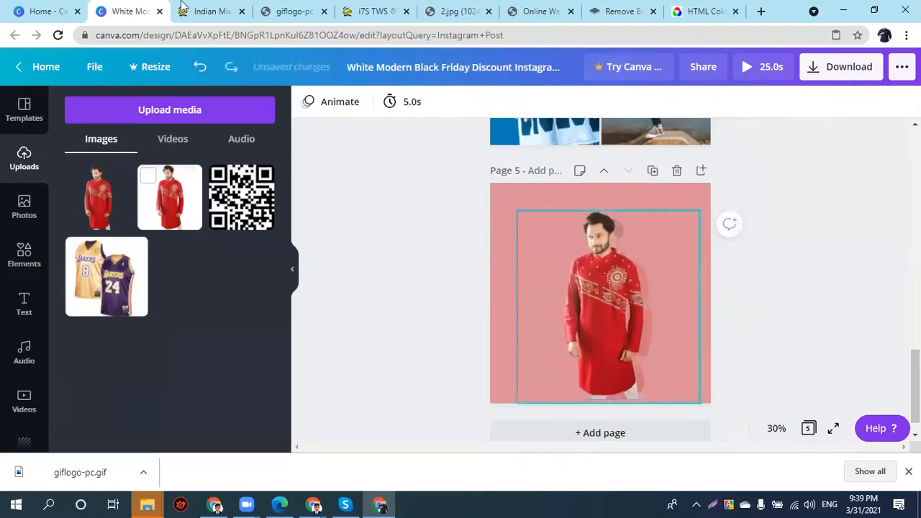
- Upload giflogo-pc from the Desktop to Canva's uploads, trying it on page 5 then deleting it
left_click(111, 121)
left_click(100, 198)
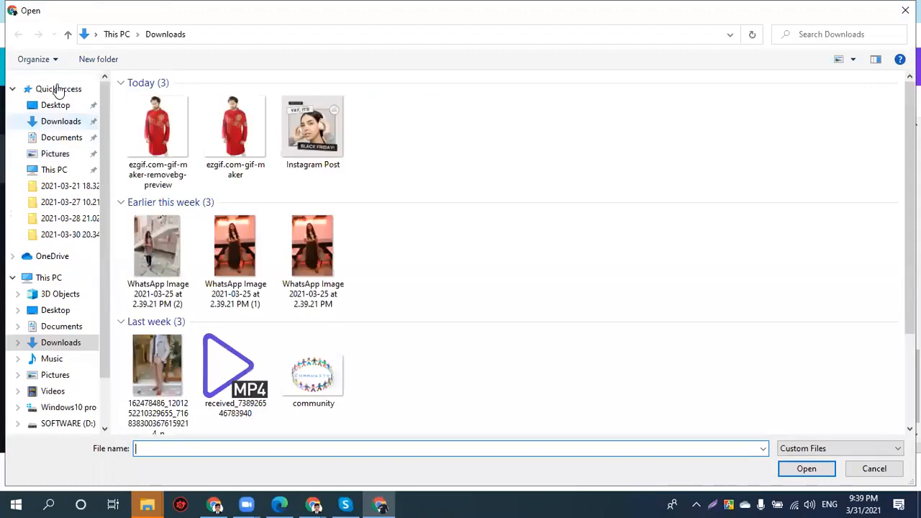
left_click(56, 105)
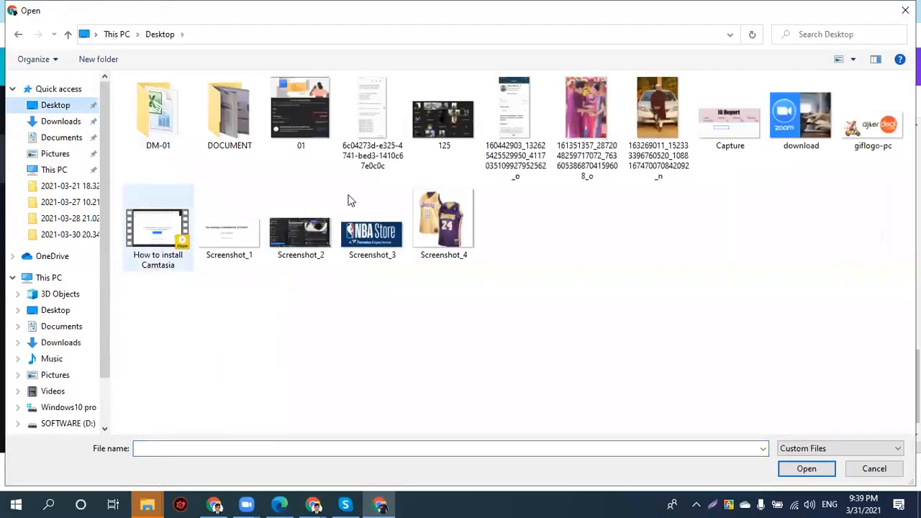
left_click(869, 147)
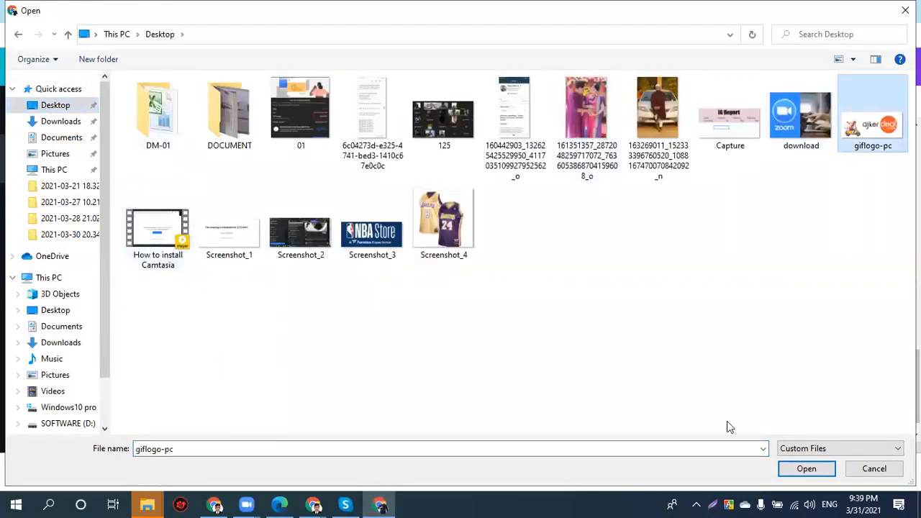
left_click(807, 468)
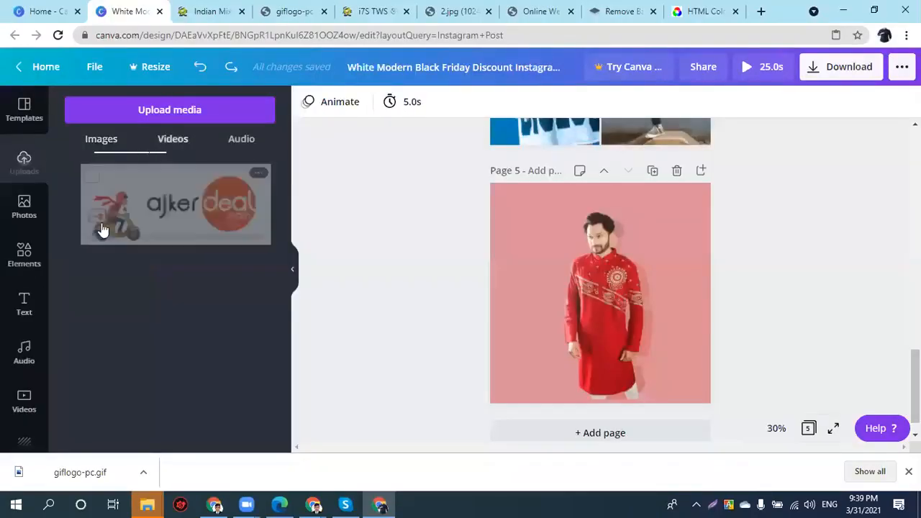
left_click(150, 228)
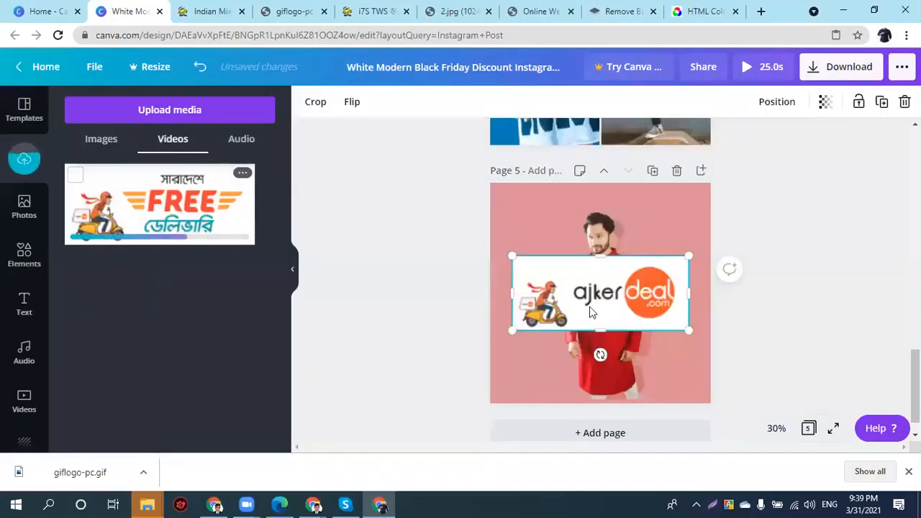
key("Delete")
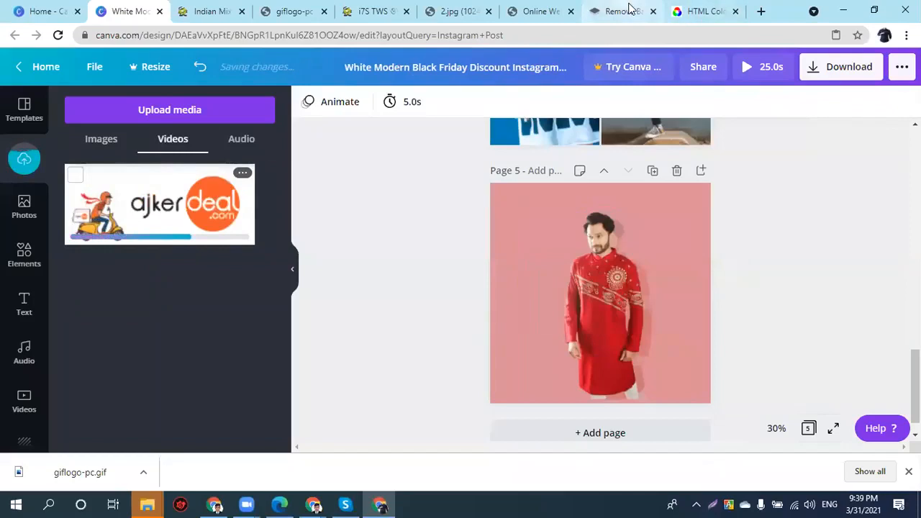
- Submit giflogo-pc to remove.bg using the All Files type filter
left_click(618, 11)
scroll(703, 288, "down", 4)
scroll(702, 287, "up", 5)
left_click(480, 127)
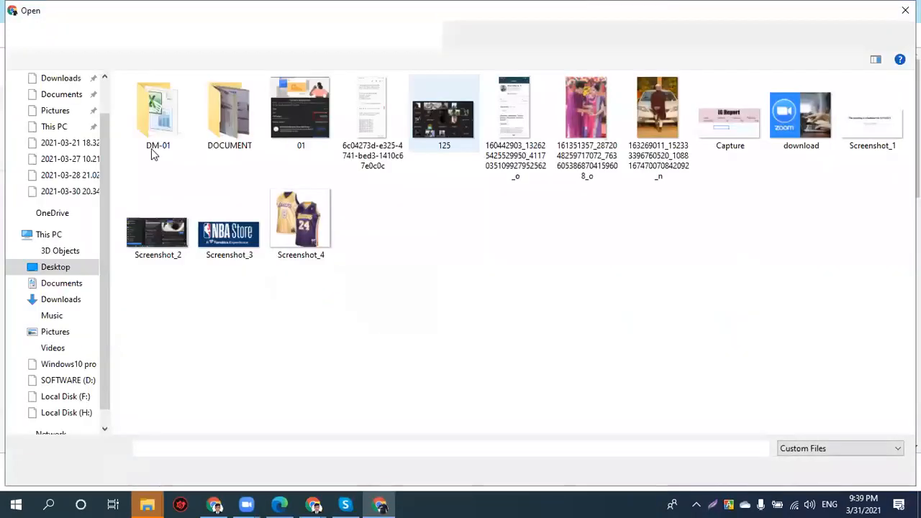
left_click(848, 151)
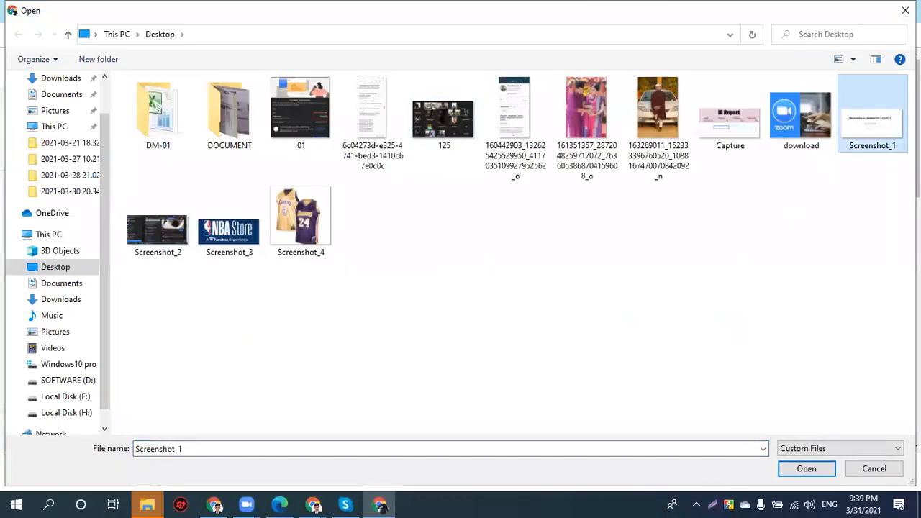
left_click(878, 448)
left_click(864, 472)
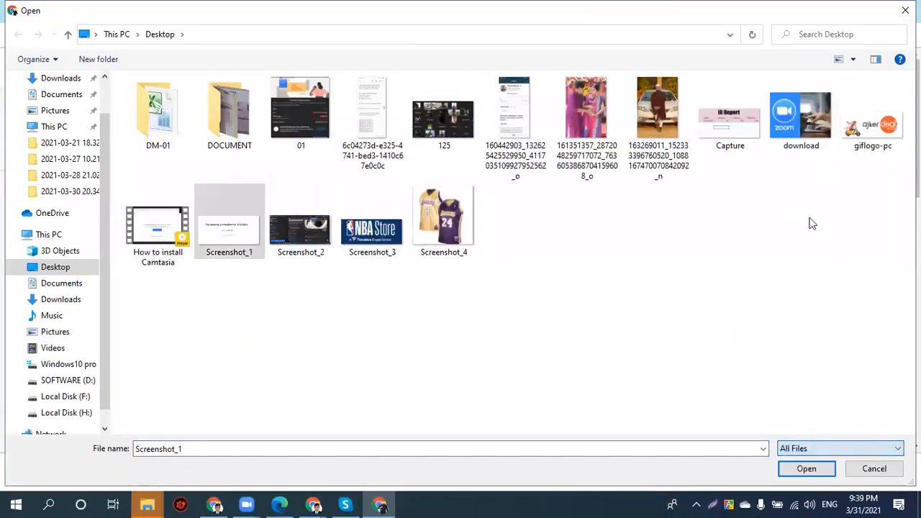
left_click(860, 140)
left_click(806, 468)
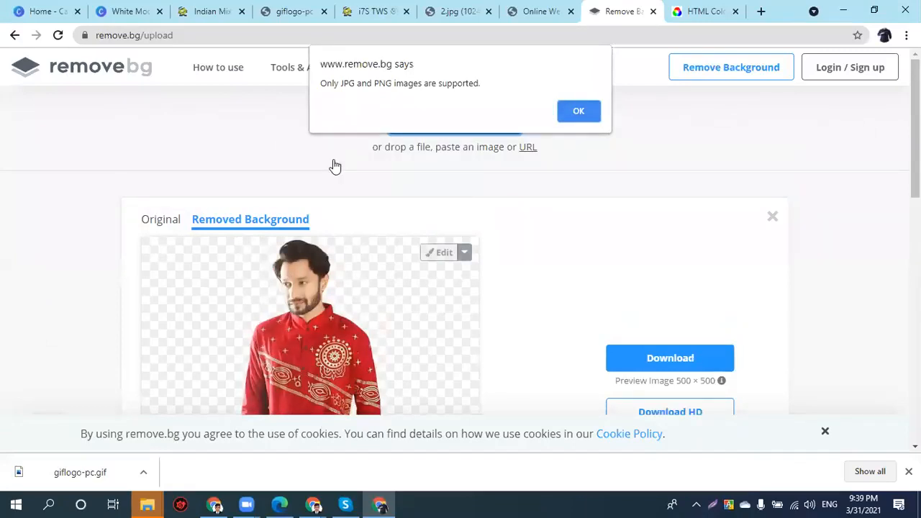
- Dismiss remove.bg's JPG/PNG-only warning and return to the Indian Mix Silk Cotton Punjabi page
key("Return")
scroll(552, 247, "down", 2)
scroll(553, 248, "up", 1)
scroll(553, 248, "down", 1)
scroll(553, 248, "up", 2)
scroll(385, 167, "down", 1)
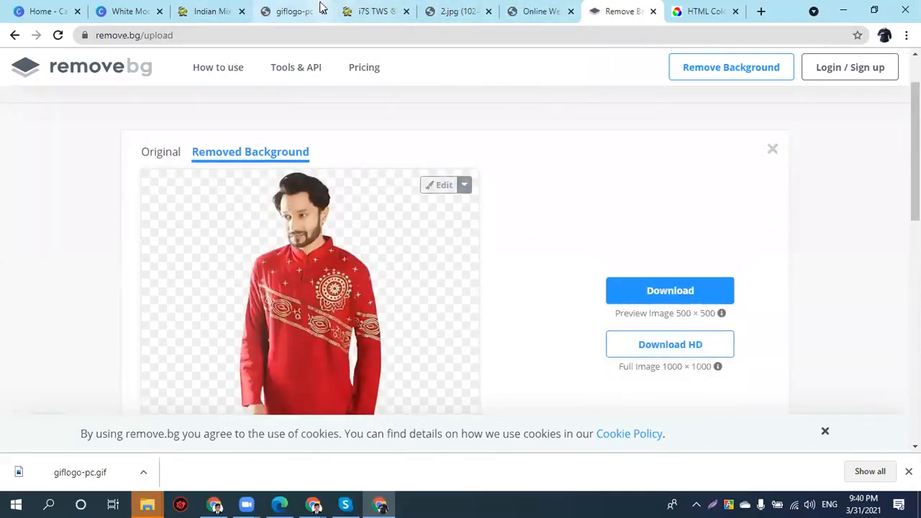
left_click(223, 10)
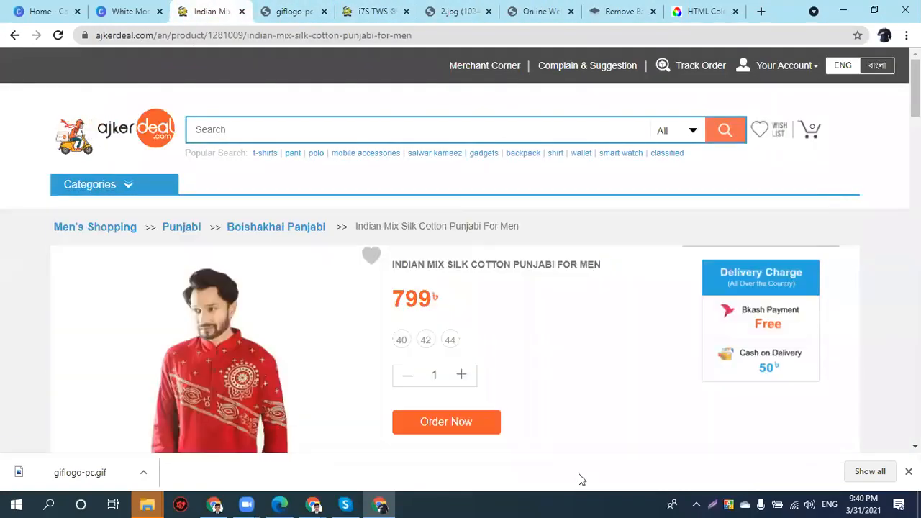
- Capture the FREE delivery logo with Lightshot and save it to the Desktop as Screenshot_5 PNG
left_click(713, 505)
mouse_move(48, 95)
left_mouse_down()
mouse_move(142, 156)
mouse_move(182, 168)
left_mouse_up()
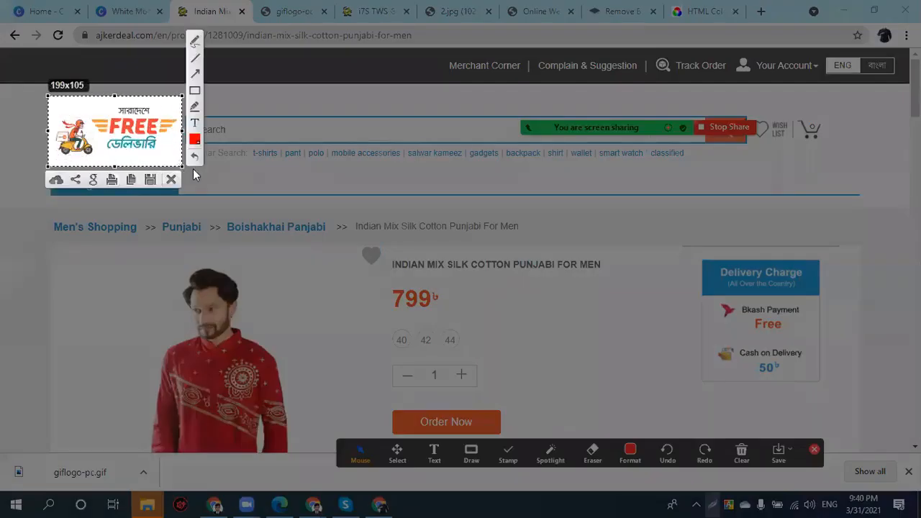
left_click(151, 180)
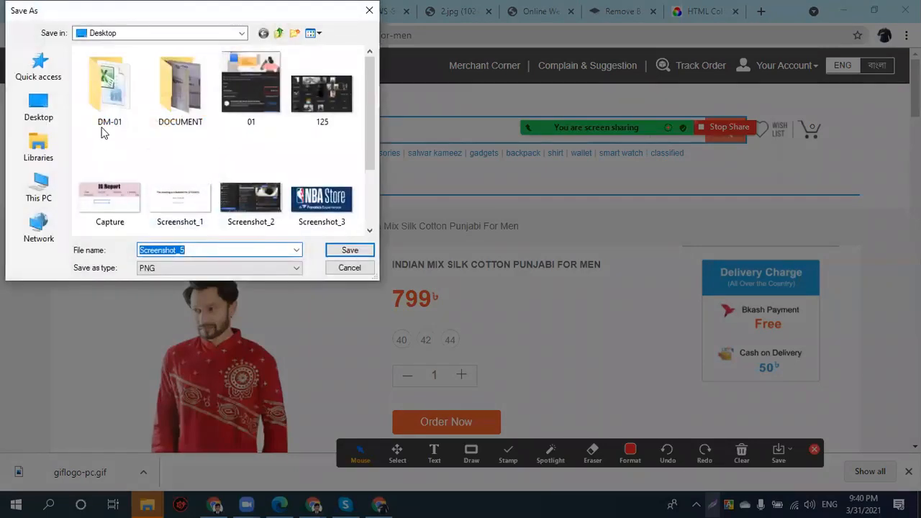
left_click(43, 107)
left_click(350, 250)
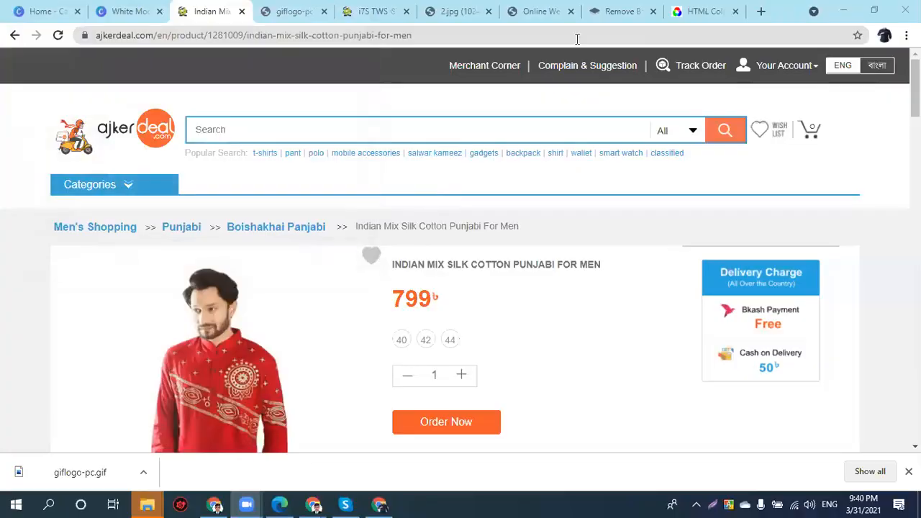
left_click(622, 11)
scroll(637, 263, "up", 1)
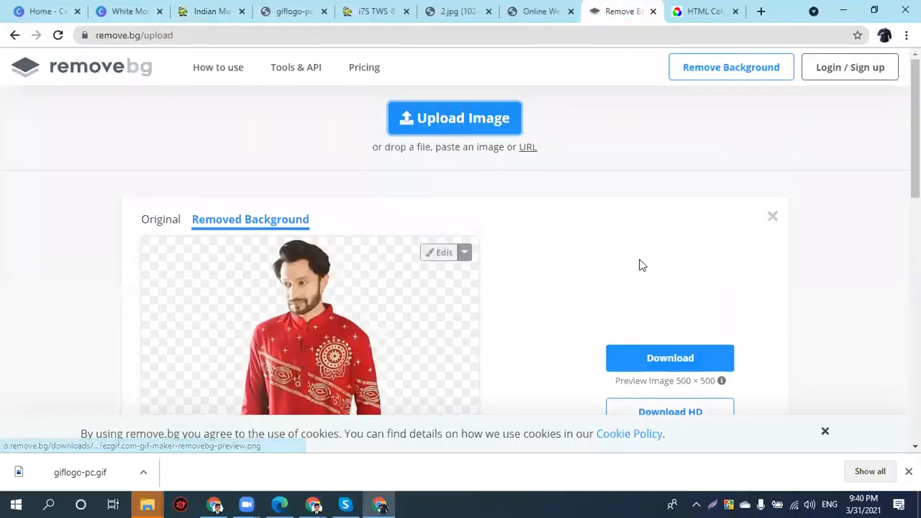
- Remove Screenshot_5's background in remove.bg and download the cut-out PNG
left_click(492, 124)
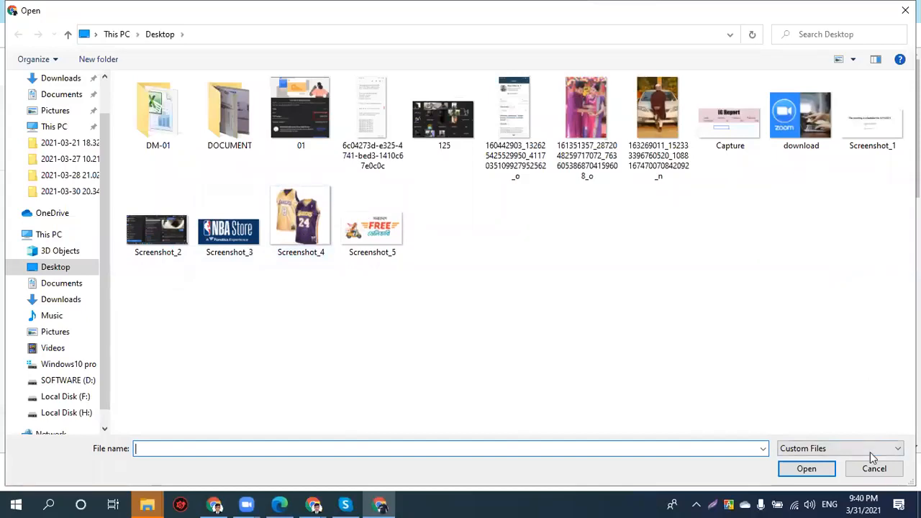
left_click(376, 245)
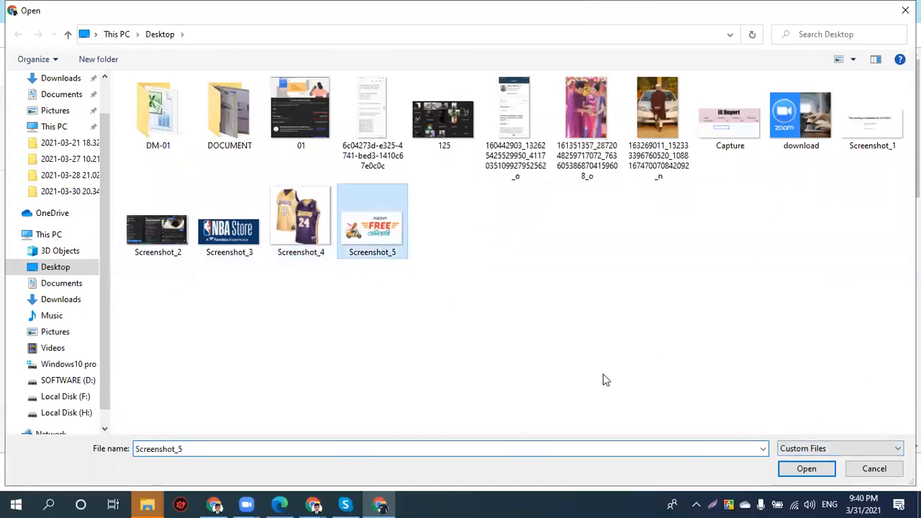
left_click(828, 466)
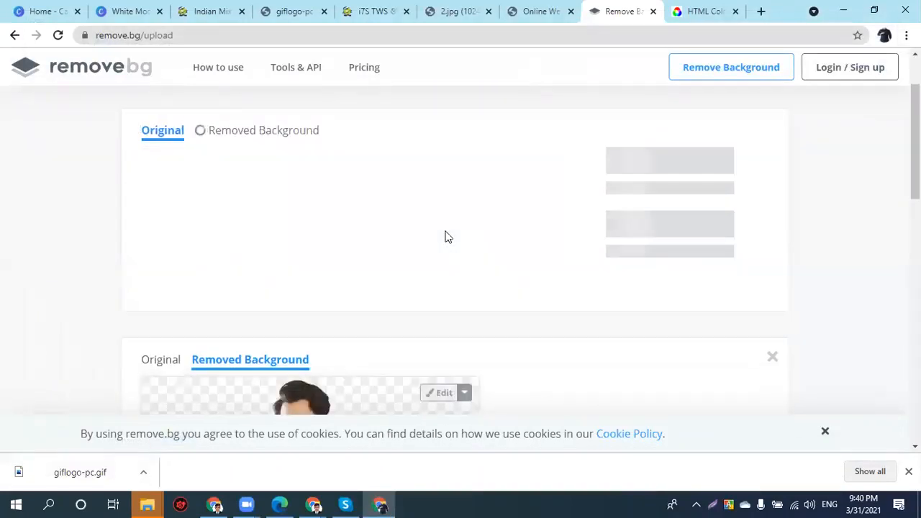
left_click(656, 174)
left_click(126, 11)
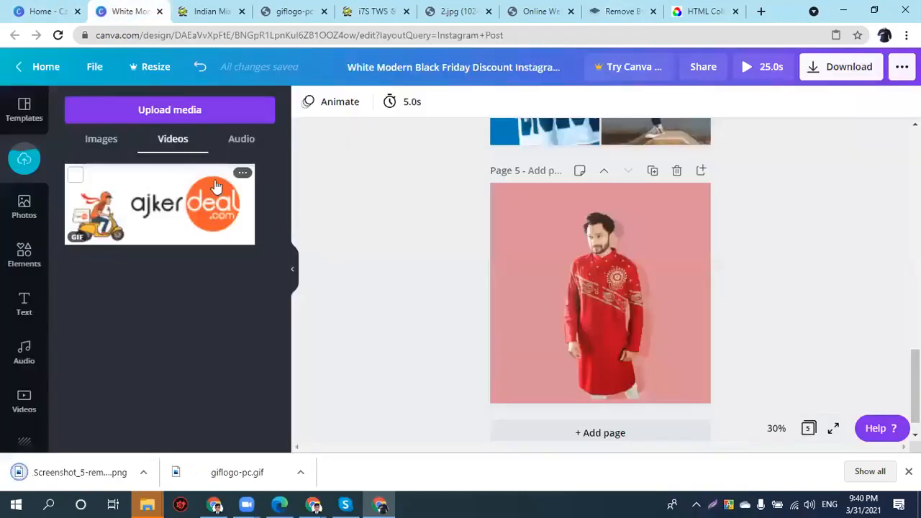
- Upload Screenshot_5-removebg-preview from Downloads into Canva
left_click(171, 116)
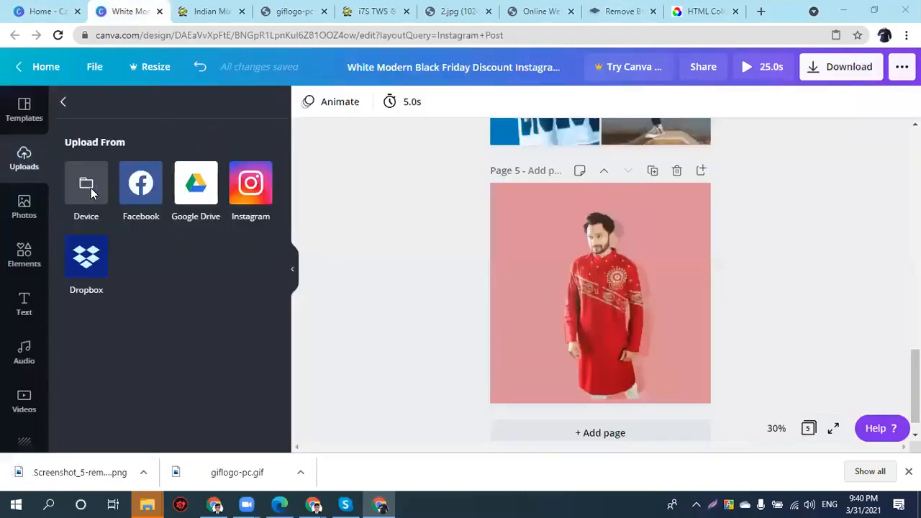
left_click(90, 189)
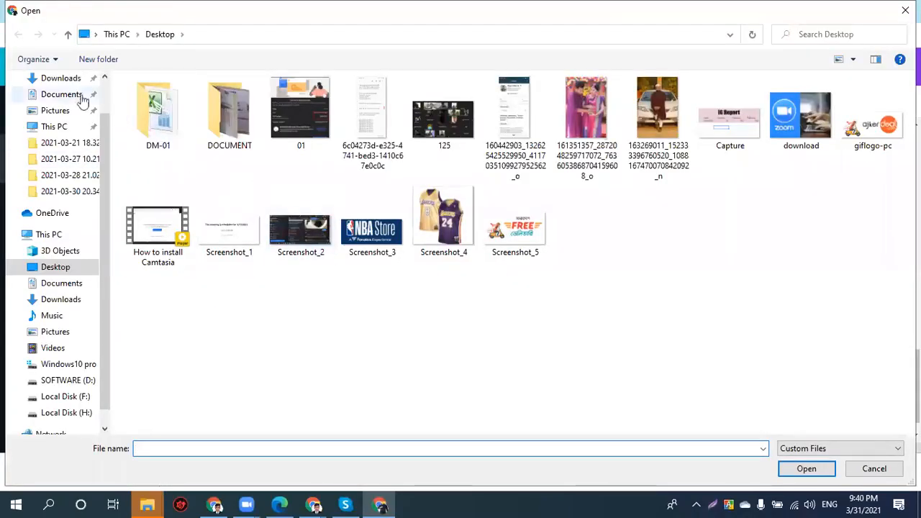
left_click(60, 78)
left_click(159, 133)
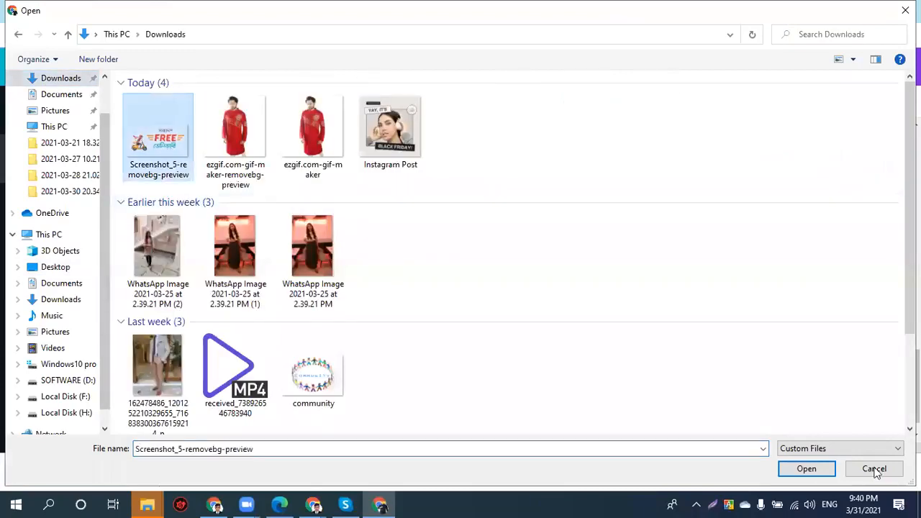
left_click(806, 468)
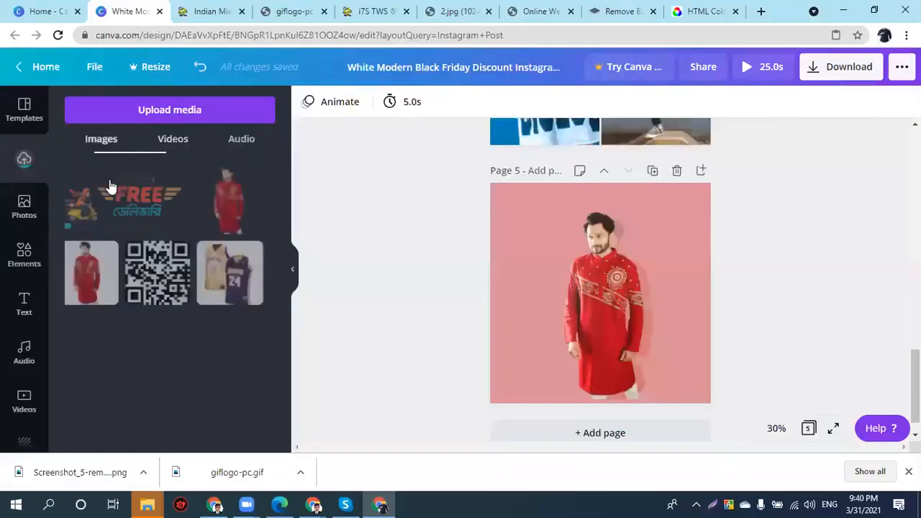
- Place the FREE delivery cut-out as a small badge in page 5's top-left corner
left_click(110, 187)
left_click_drag(631, 269, 520, 202)
left_click(574, 304)
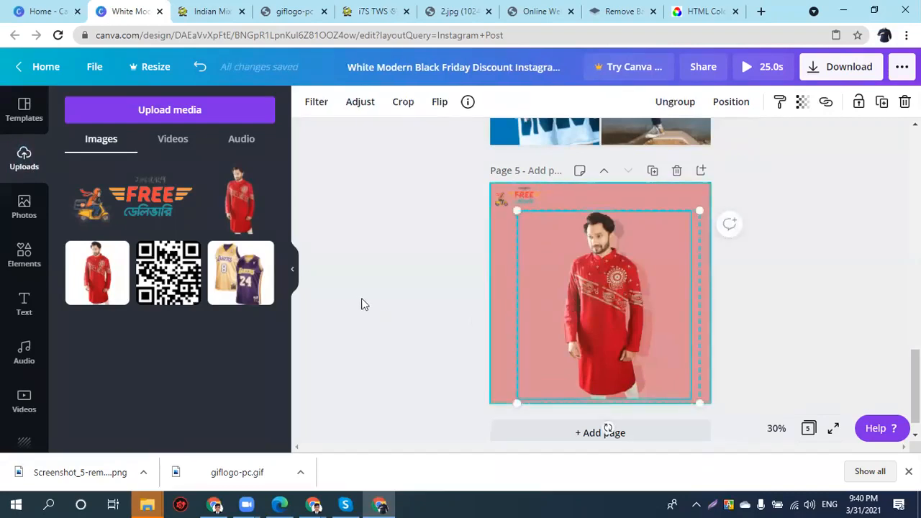
left_click(413, 297)
left_click(624, 316)
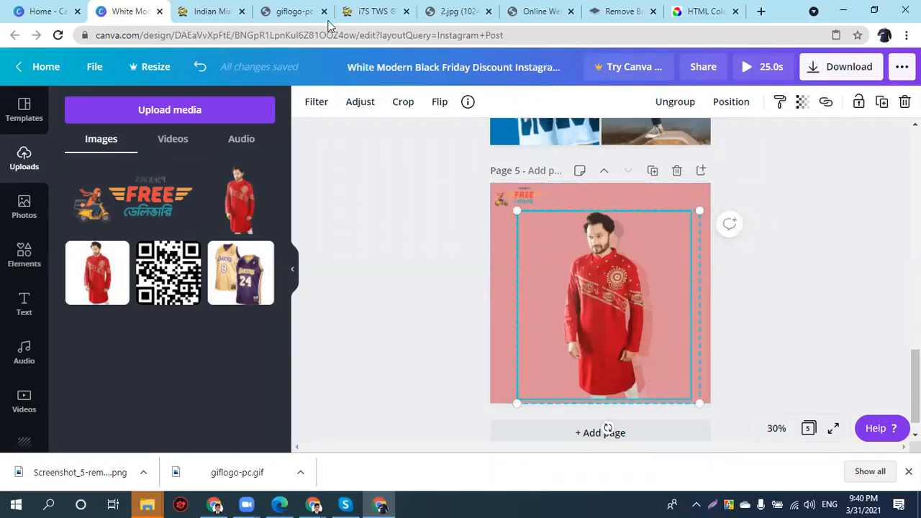
left_click(387, 16)
- Open the Indian Mix punjabi product page and try selecting words in its title
left_click(258, 111)
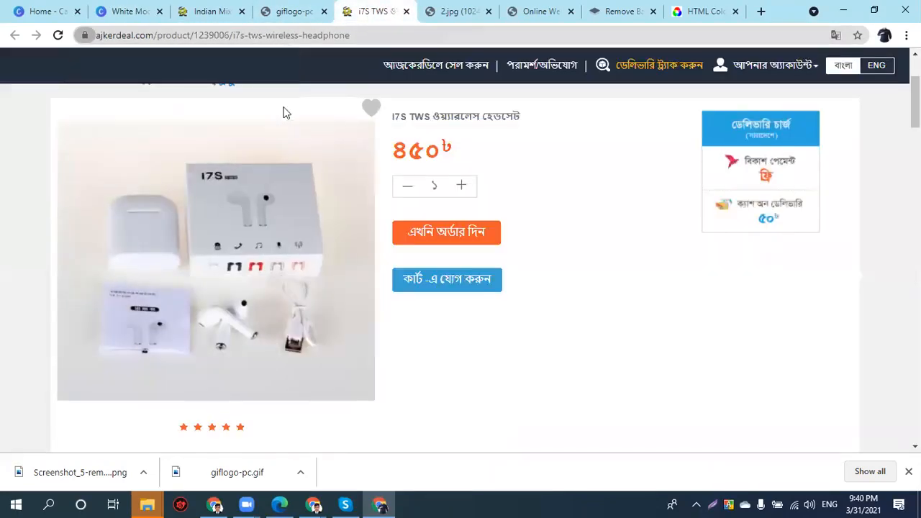
scroll(338, 122, "up", 2)
left_click(219, 10)
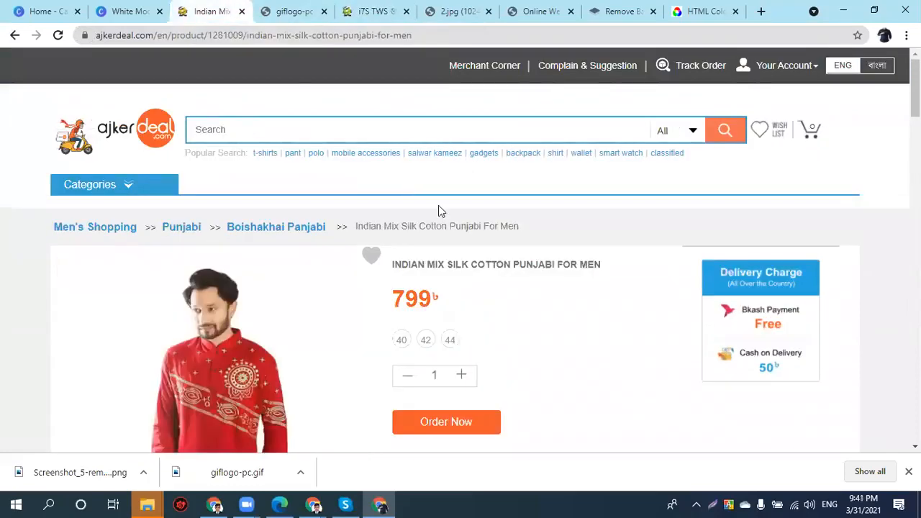
triple_click(427, 266)
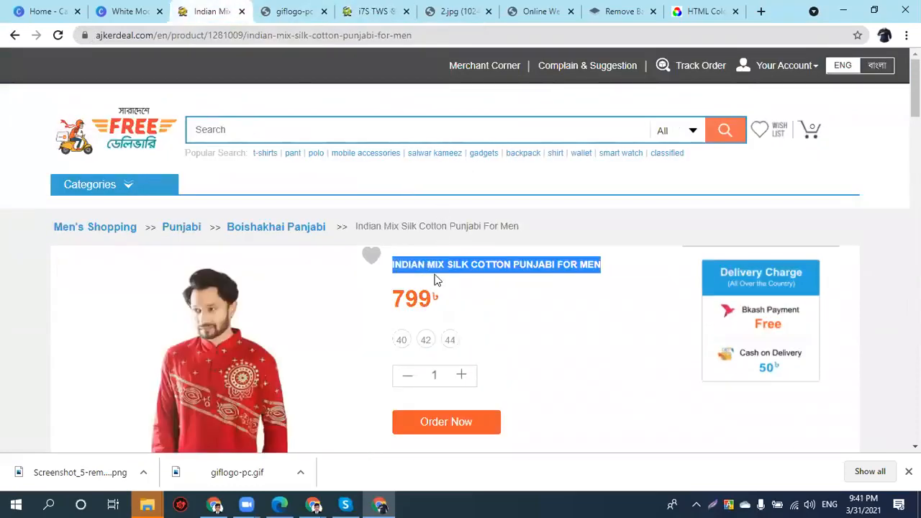
left_click(436, 278)
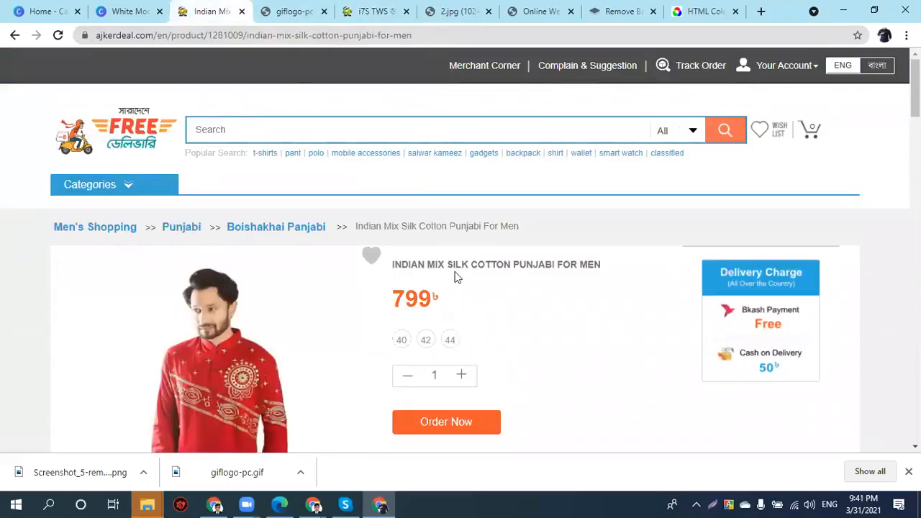
left_click_drag(515, 265, 607, 277)
right_click(581, 276)
left_click(526, 277)
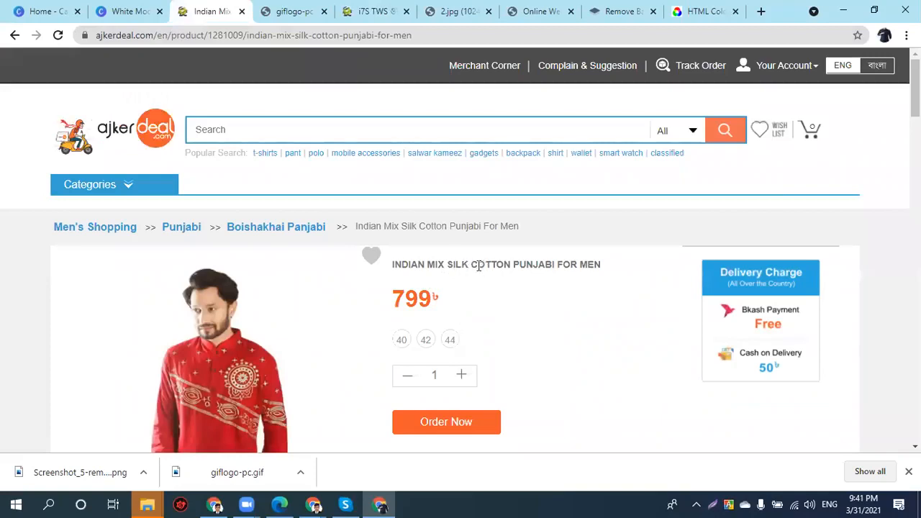
- Copy 'COTTON PUNJABI FOR MEN' from the product title and return to Canva
left_click_drag(477, 264, 601, 262)
right_click(594, 264)
left_click(604, 272)
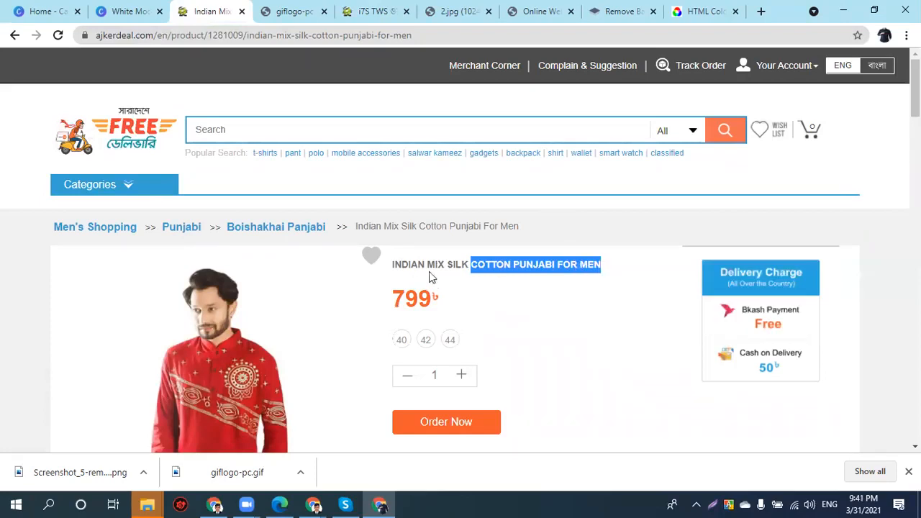
left_click(125, 11)
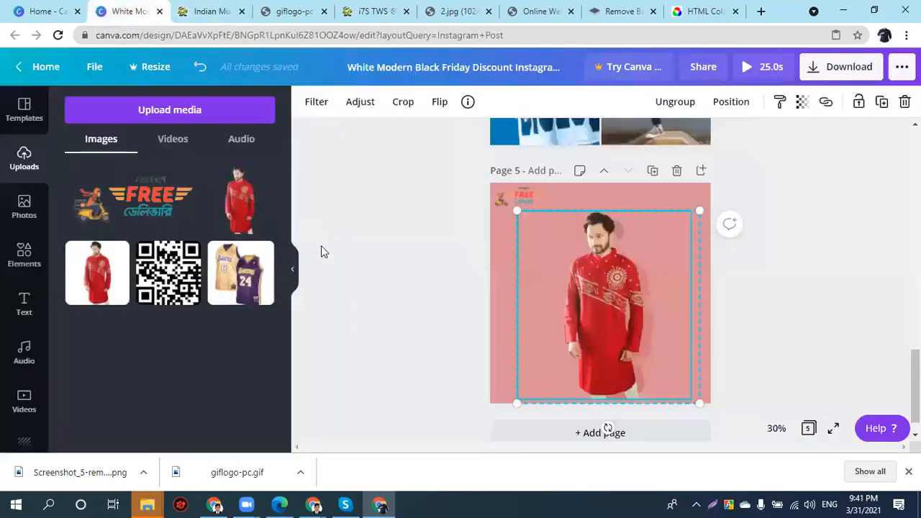
- Paste the COTTON PUNJABI FOR MEN heading onto page 5 and set it in Gagalin
left_click_drag(601, 283, 589, 271)
left_click(431, 305)
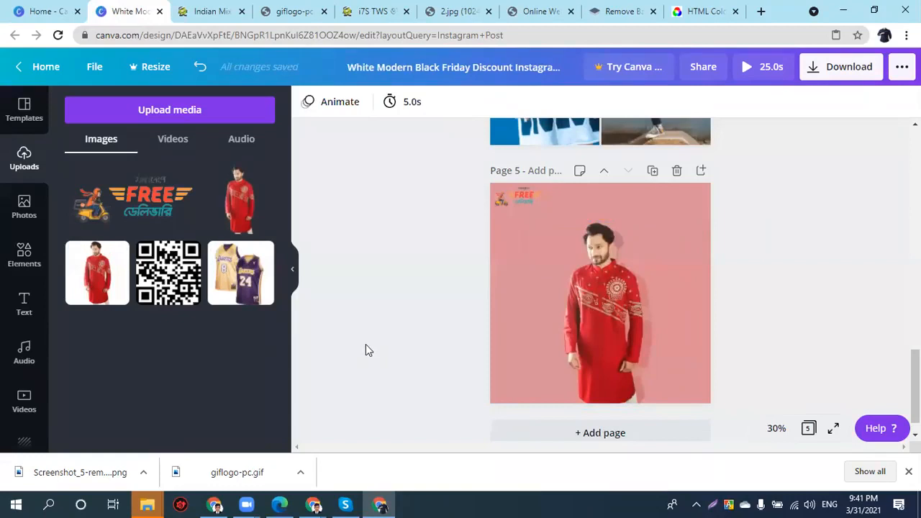
key("ctrl+v")
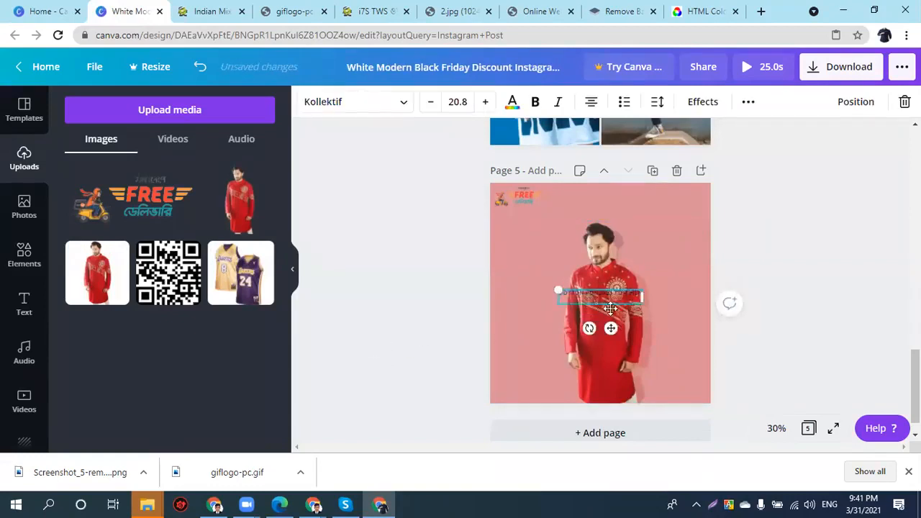
double_click(609, 302)
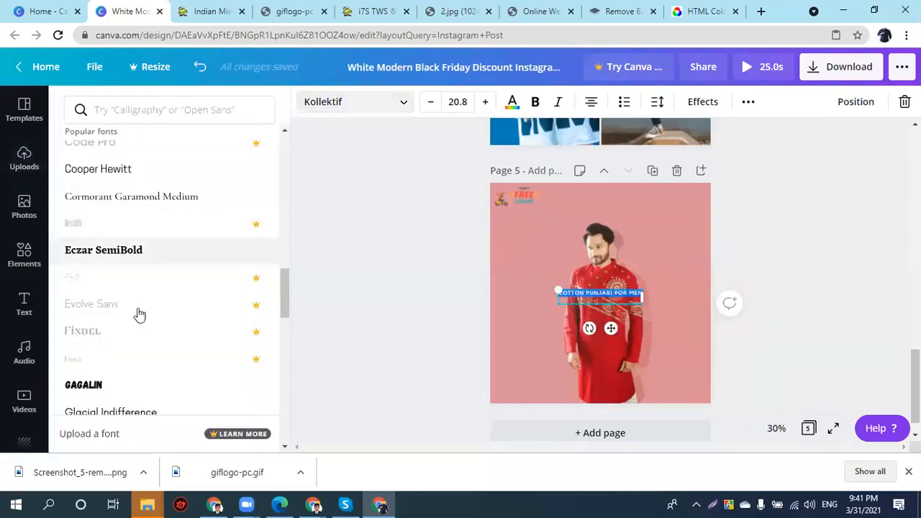
left_click(118, 386)
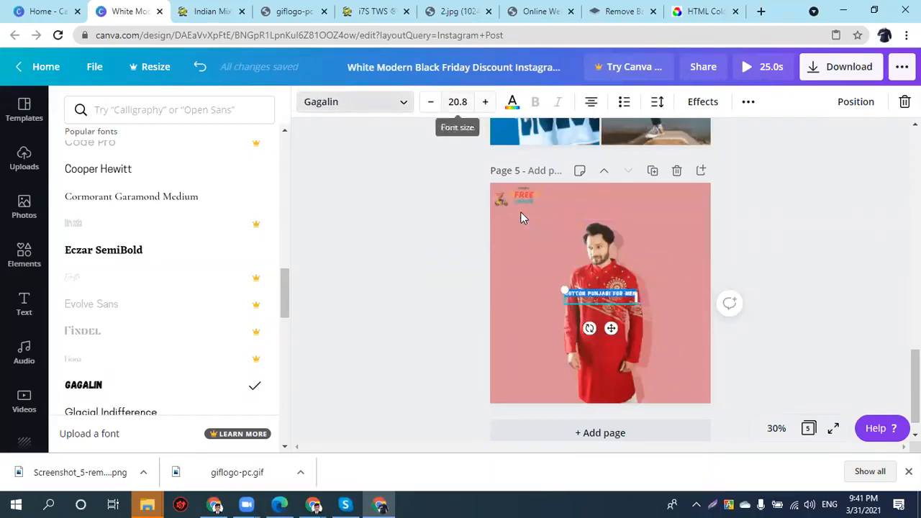
- Enlarge the heading to font size 52
key("ctrl+shift+period")
key("ctrl+shift+period")
key("ctrl+shift+period")
key("ctrl+shift+period")
key("ctrl+shift+period")
key("ctrl+shift+period")
key("ctrl+shift+period")
key("ctrl+shift+period")
key("ctrl+shift+period")
key("ctrl+shift+period")
key("ctrl+shift+period")
type("50")
key("Return")
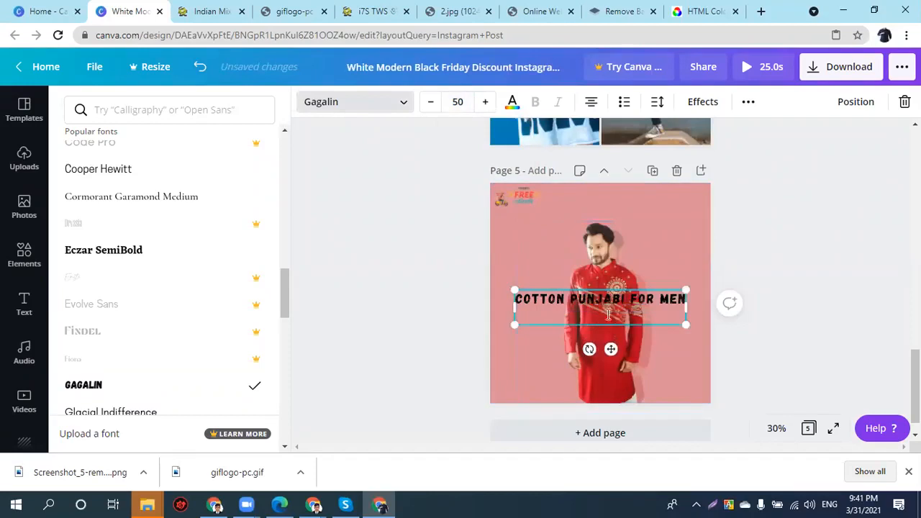
left_click(601, 284)
left_click(680, 300)
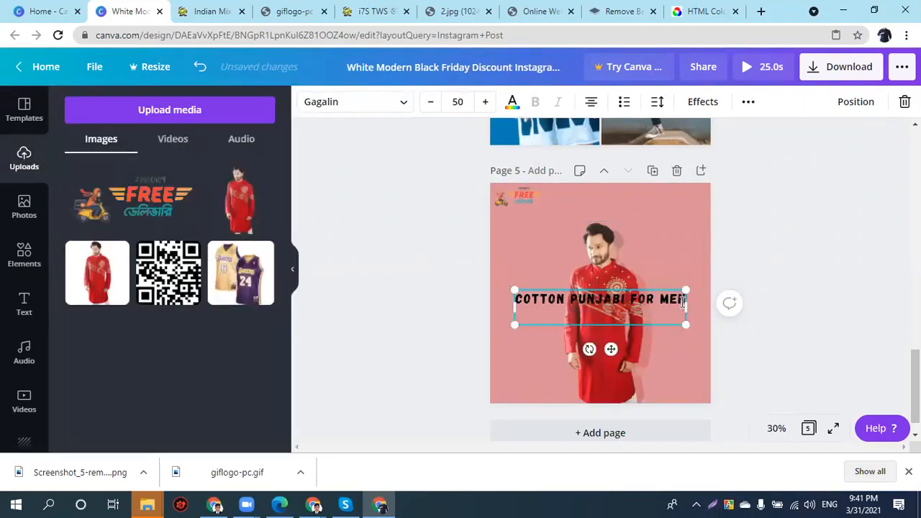
left_click(682, 300)
triple_click(605, 297)
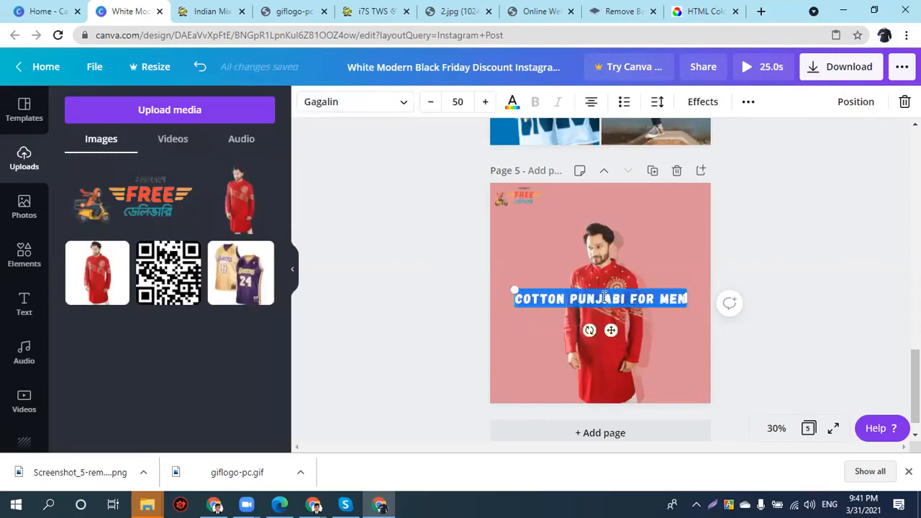
key("ctrl+shift+period")
key("ctrl+shift+period")
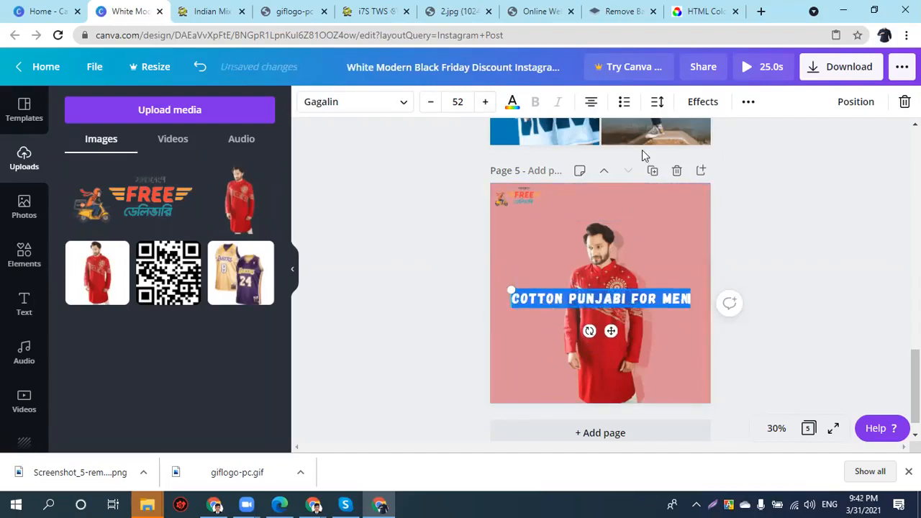
- Set the heading's letter spacing to 0
left_click(657, 102)
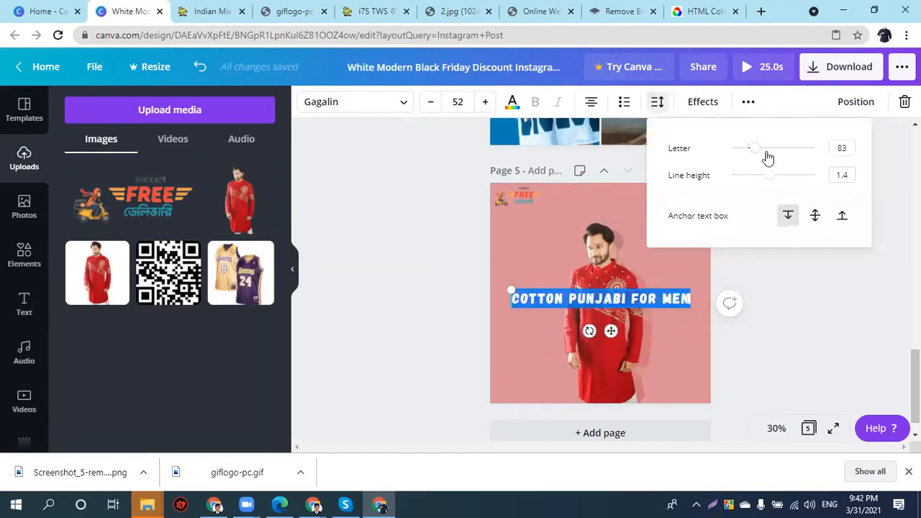
left_click(841, 149)
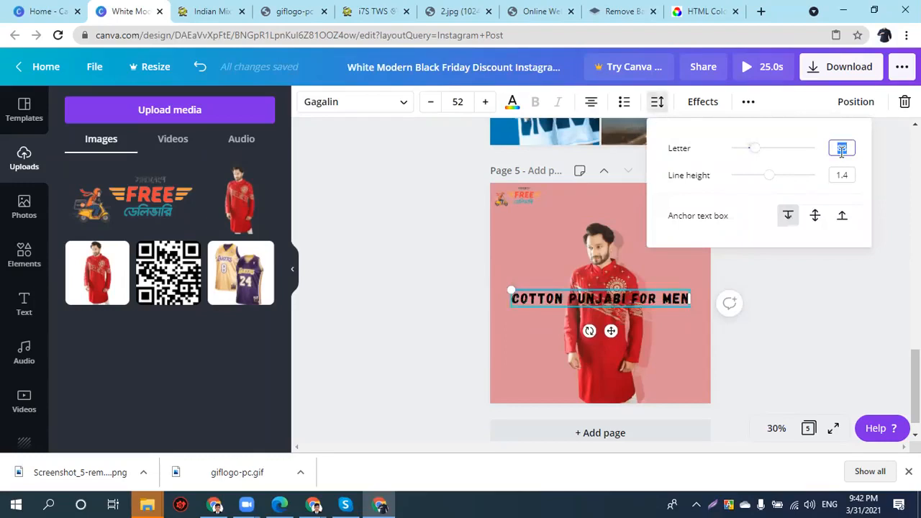
key("BackSpace")
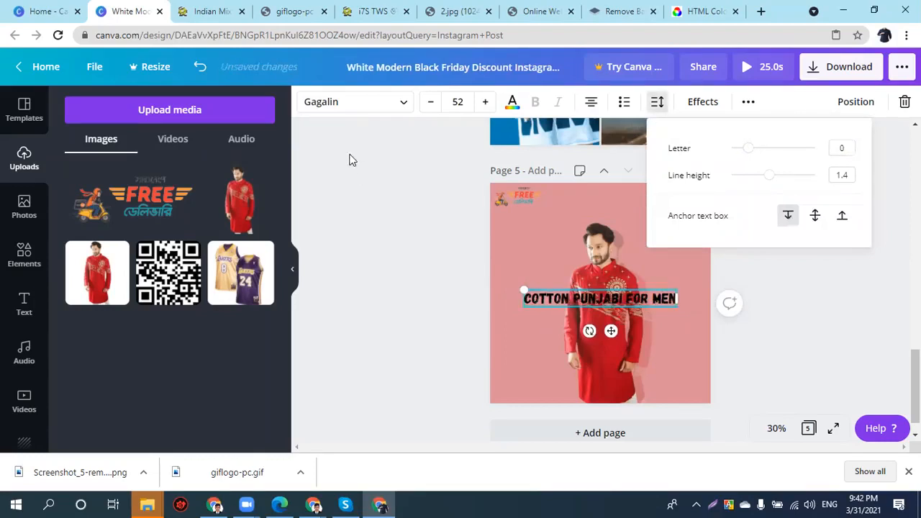
left_click(40, 247)
scroll(156, 353, "up", 2)
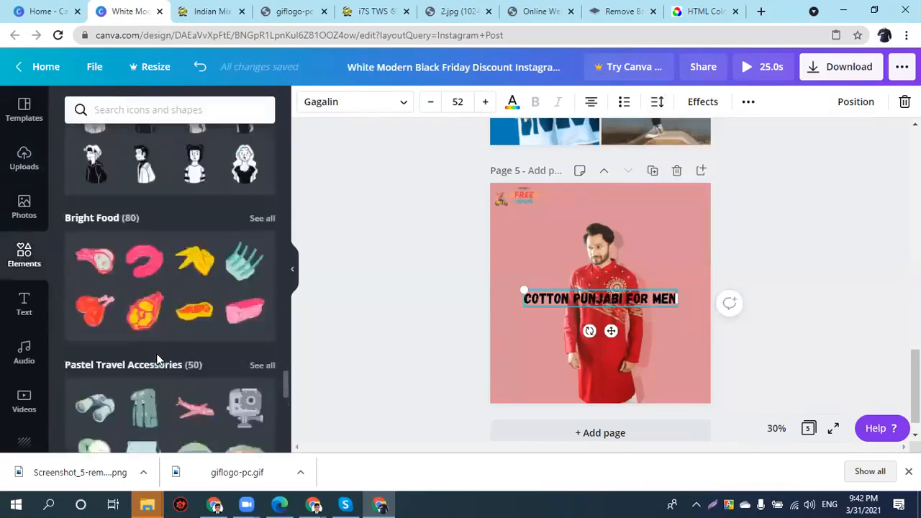
scroll(156, 360, "up", 20)
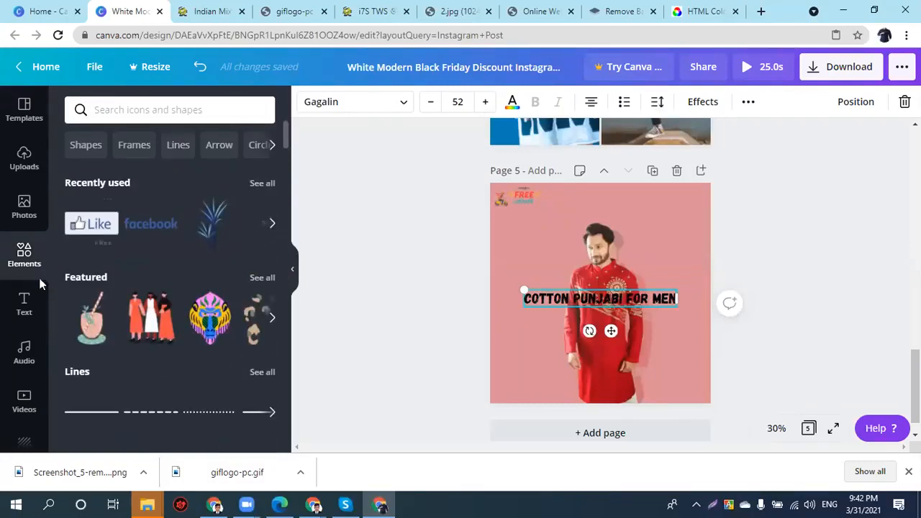
scroll(78, 256, "down", 3)
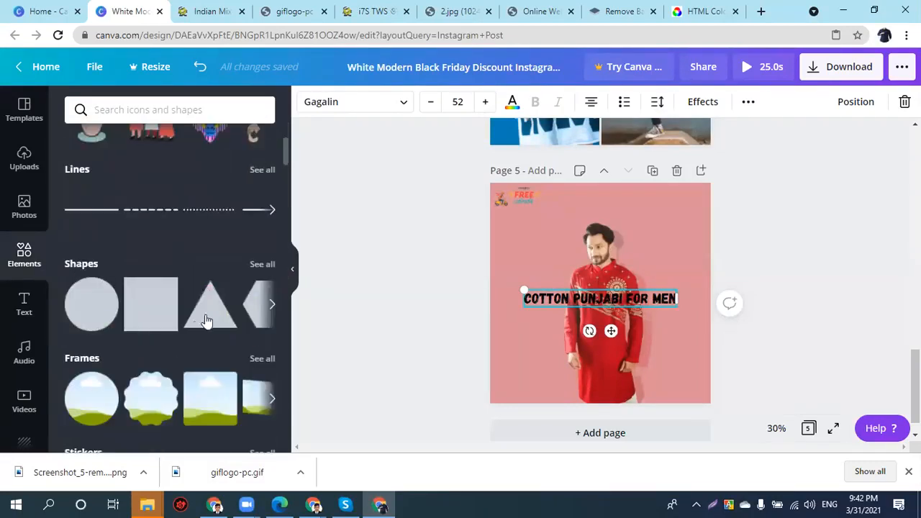
- Add a white square and stretch it into a wide bar behind the title
left_click(152, 315)
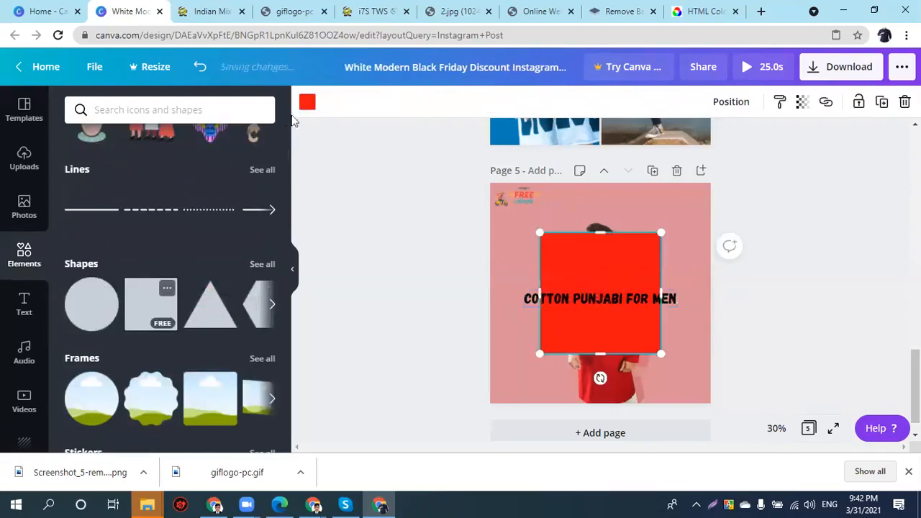
left_click(307, 102)
left_click(259, 236)
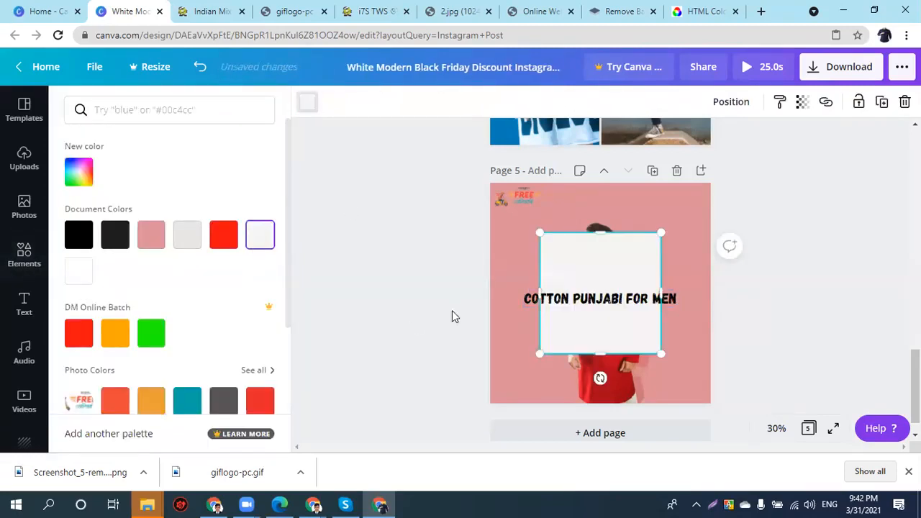
left_click_drag(595, 328, 585, 300)
left_click_drag(523, 298, 515, 298)
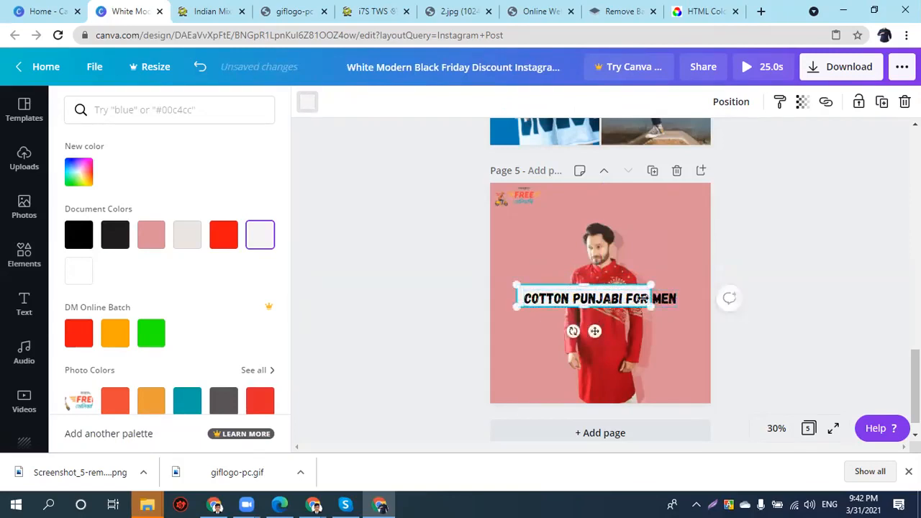
left_click_drag(668, 298, 684, 298)
key("Down")
key("Down")
key("Down")
- Delete the model photo and move the title up to the top of the page
left_click_drag(674, 315, 676, 318)
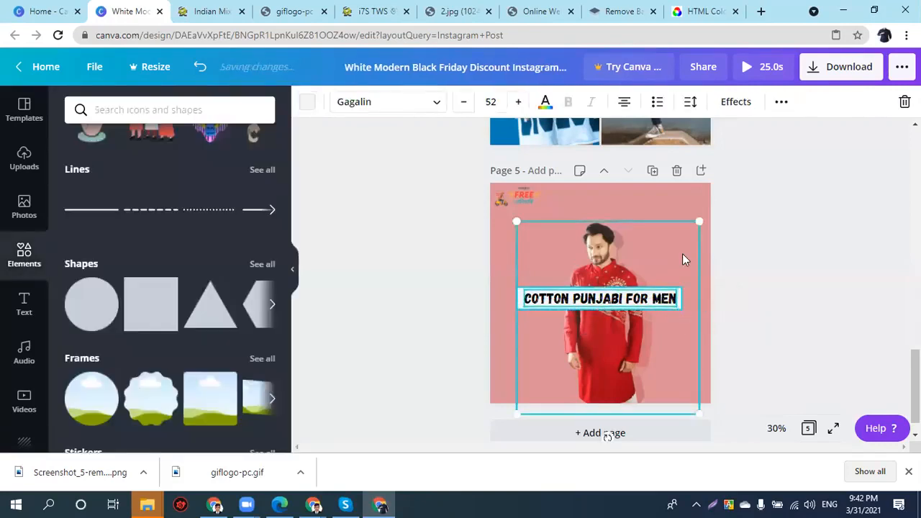
left_click(715, 312)
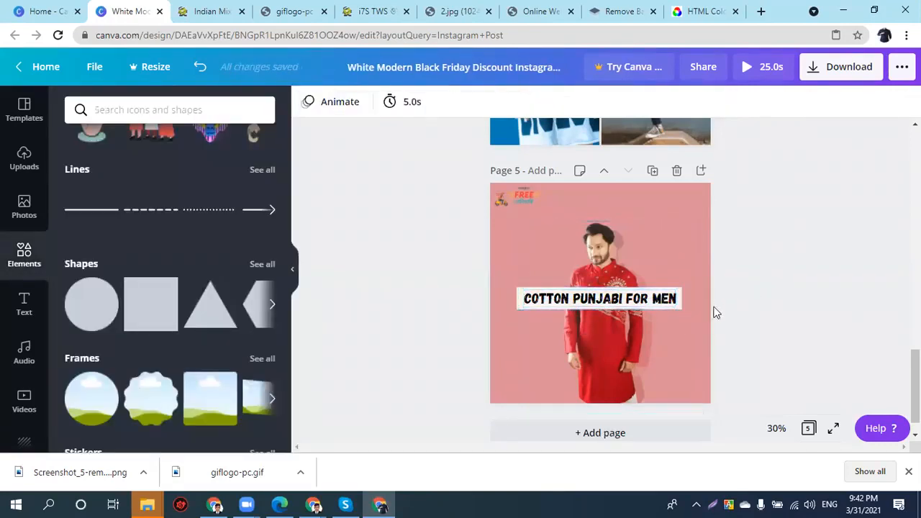
left_click(523, 298)
left_click(492, 280)
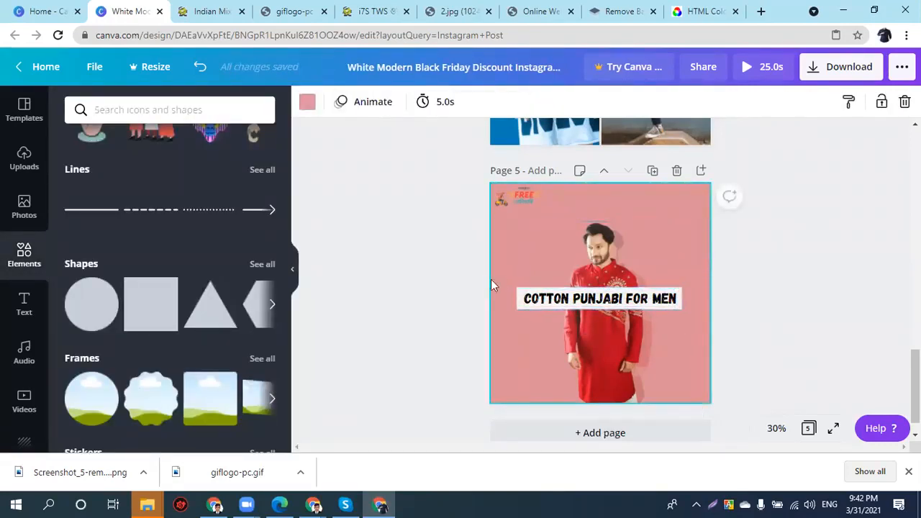
left_click(611, 260)
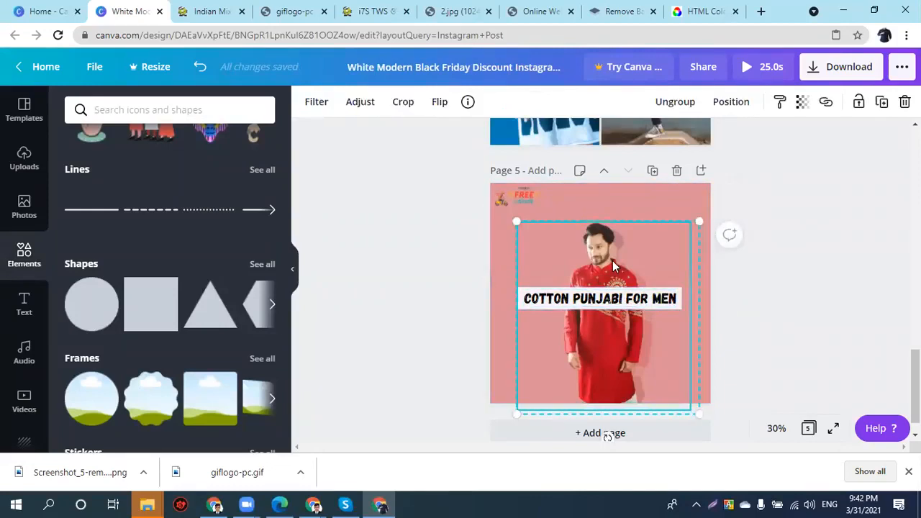
key("Delete")
left_click(603, 291)
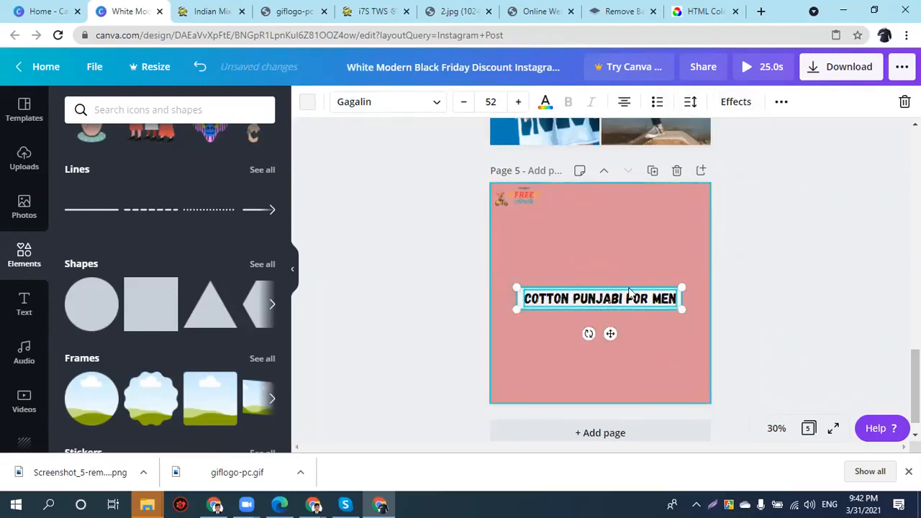
left_click_drag(620, 307, 619, 253)
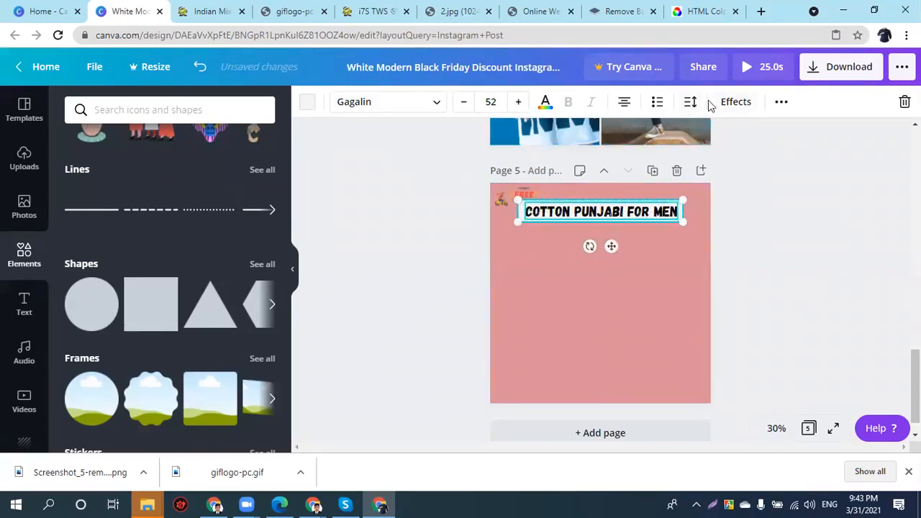
- Send the white bar one layer backward and shift the title slightly left
left_click(710, 180)
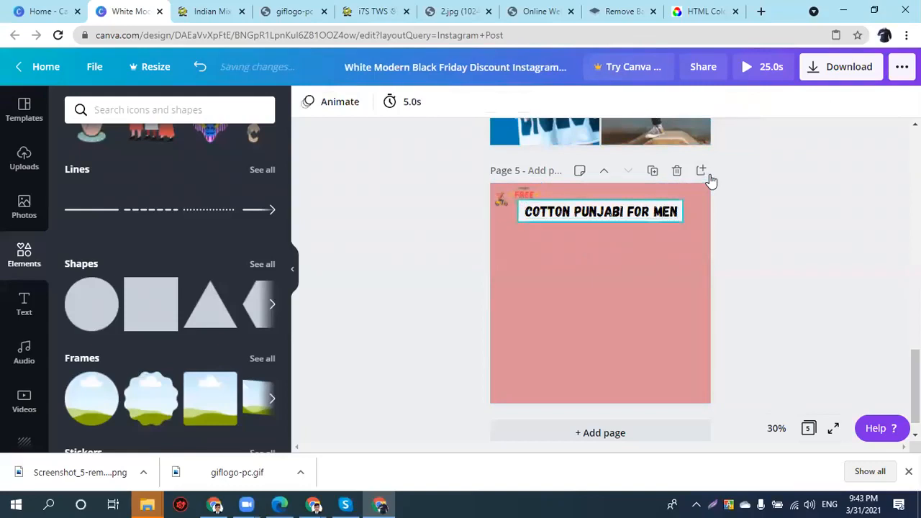
left_click(522, 211)
left_click(741, 105)
left_click(669, 148)
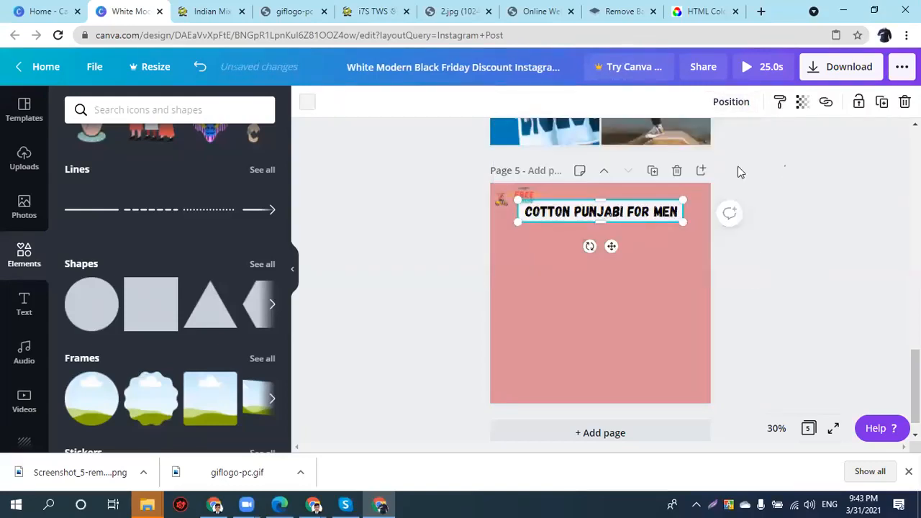
left_click(741, 173)
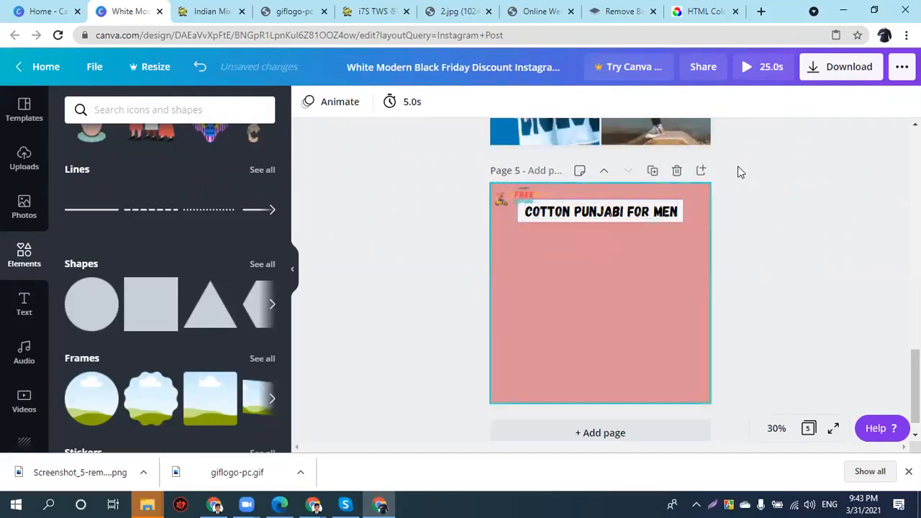
key("Tab")
key("Left")
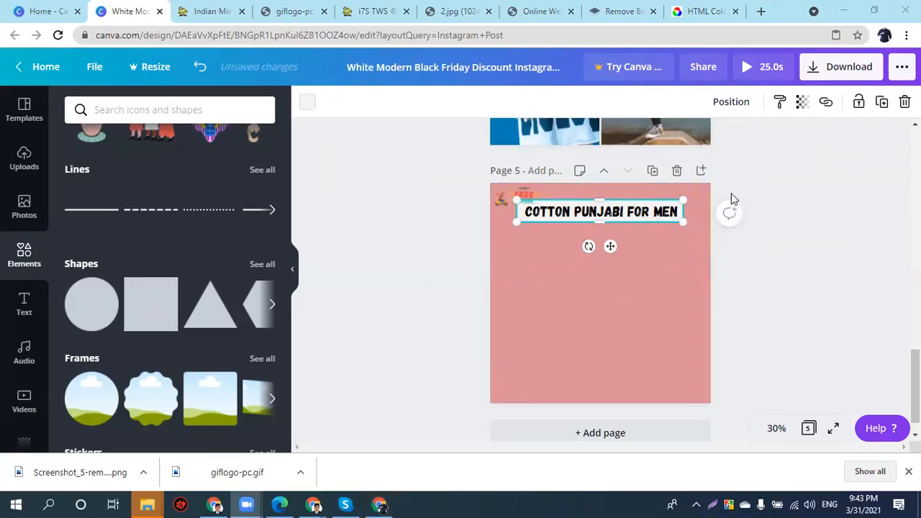
left_click(647, 219)
mouse_move(647, 219)
left_mouse_down()
mouse_move(663, 232)
mouse_move(642, 229)
mouse_move(631, 213)
left_mouse_up()
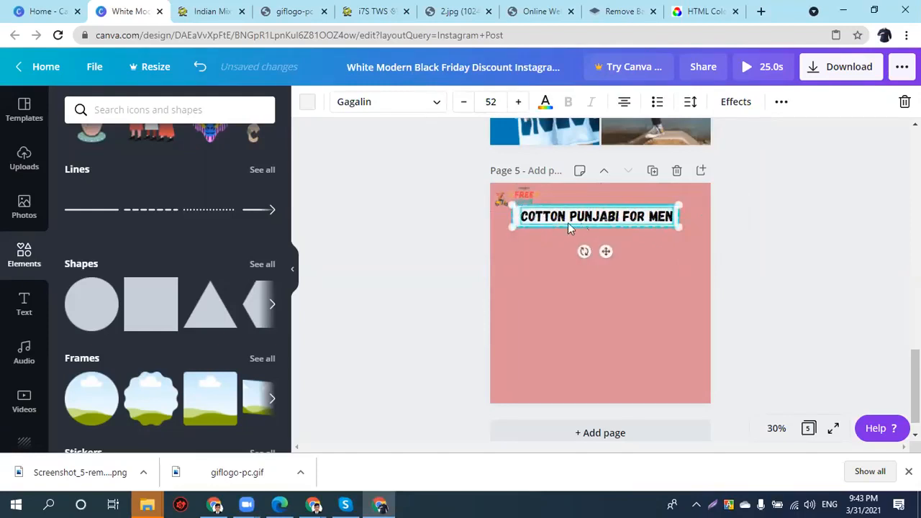
- Colour the title box background yellow and nudge it toward the centre
left_click(499, 221)
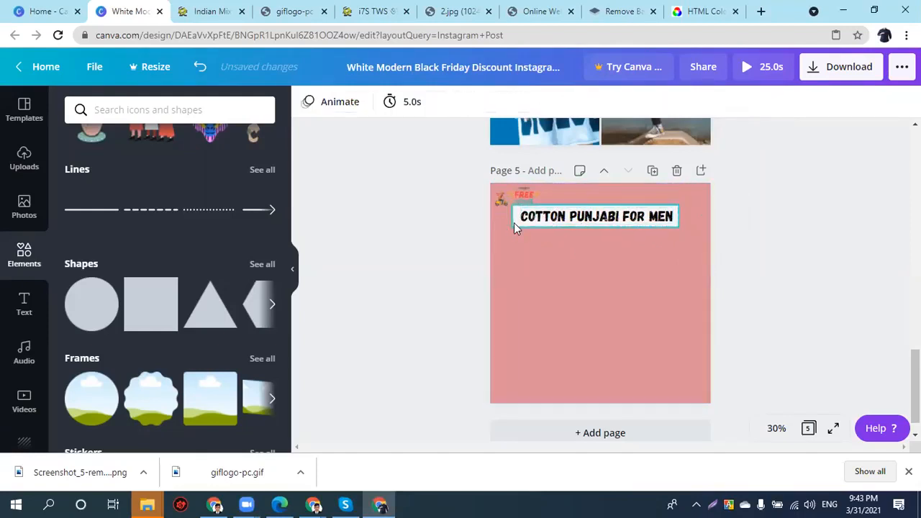
left_click(514, 220)
left_click(308, 102)
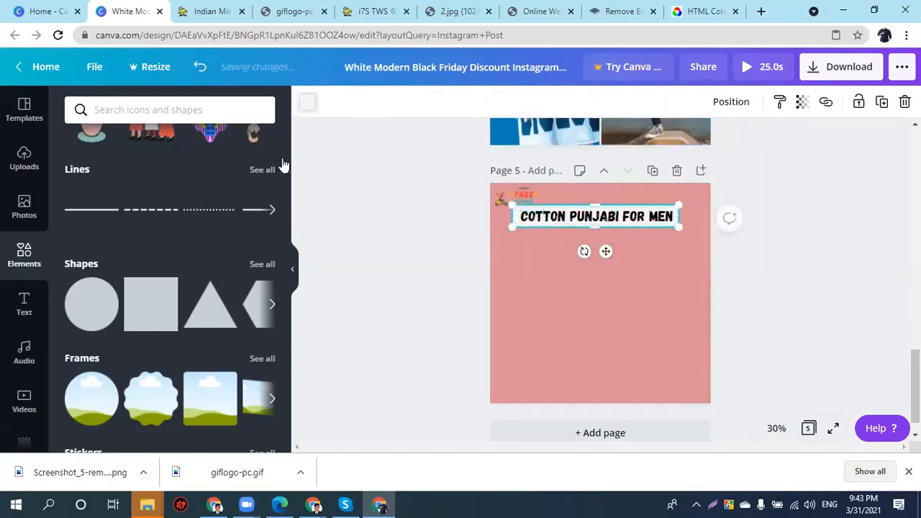
left_click(152, 245)
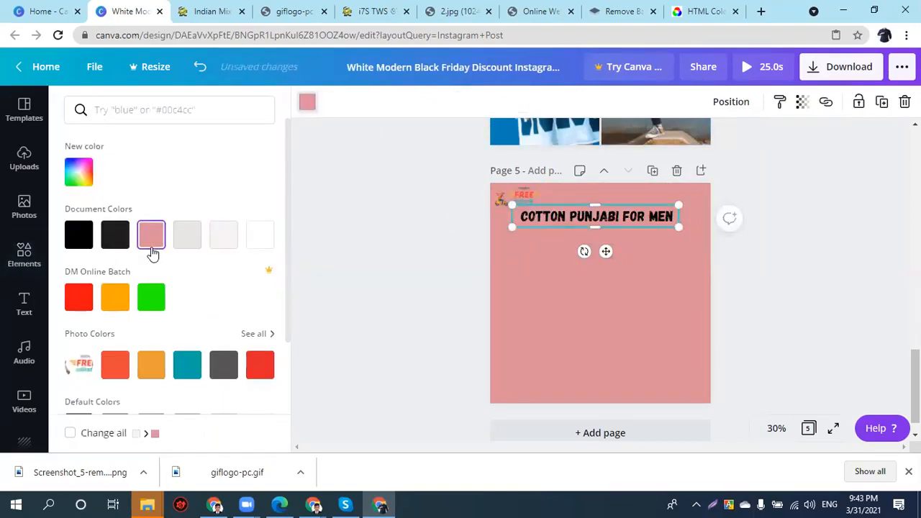
scroll(158, 372, "down", 3)
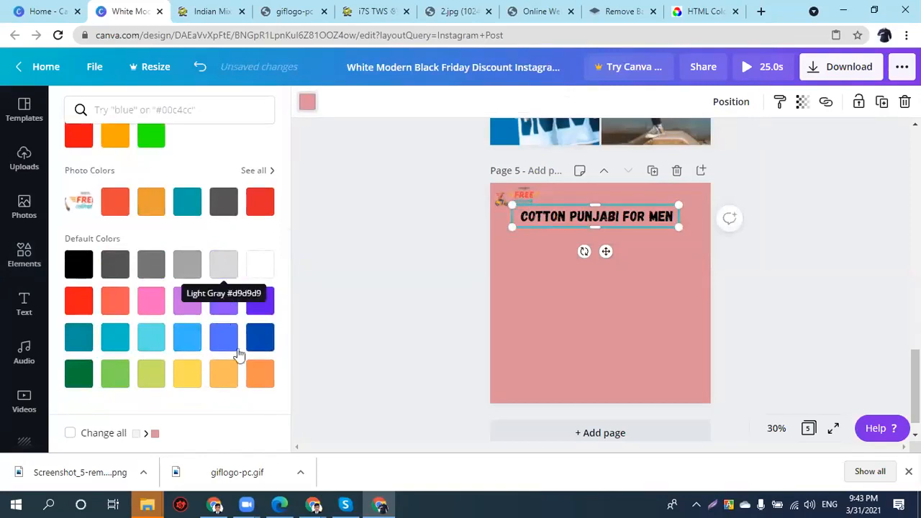
left_click(250, 377)
left_click(192, 383)
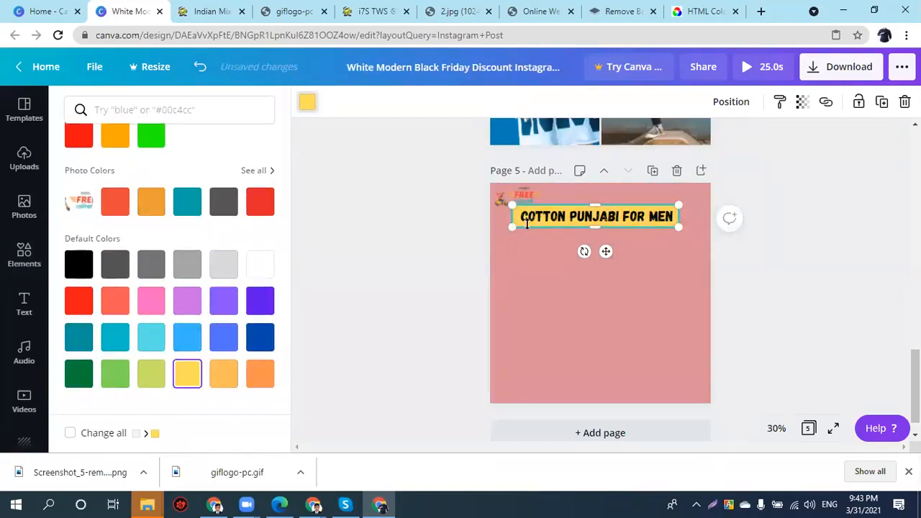
left_click(494, 236)
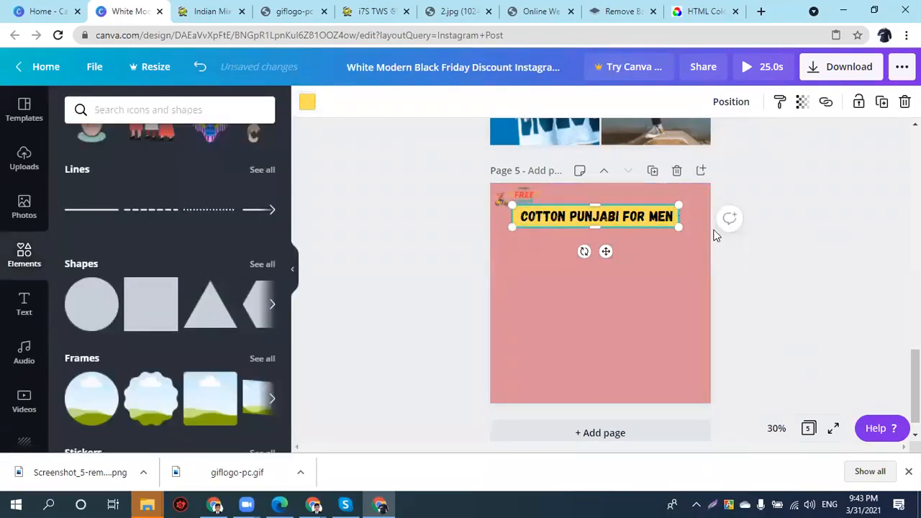
left_click(754, 272)
left_click_drag(645, 224, 643, 225)
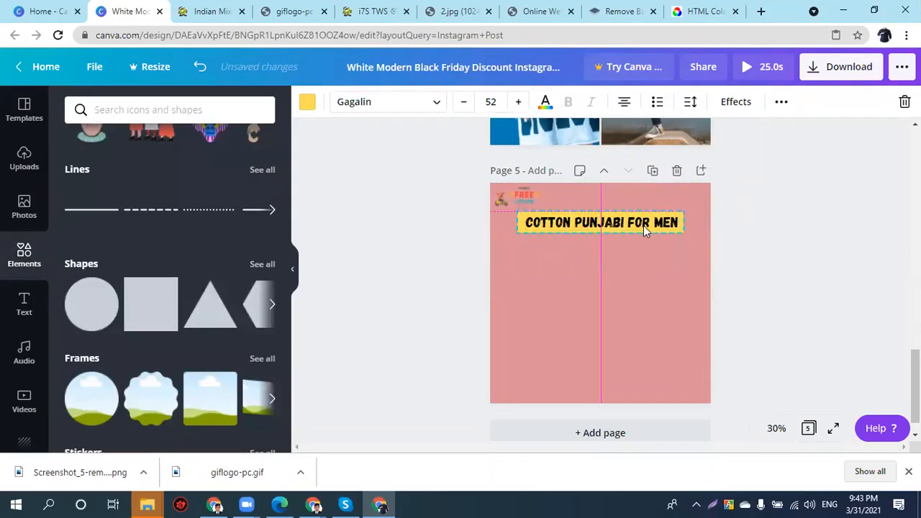
- Centre the yellow bar, then restore the model photo and shrink it below the title
left_click(671, 274)
key("ctrl+v")
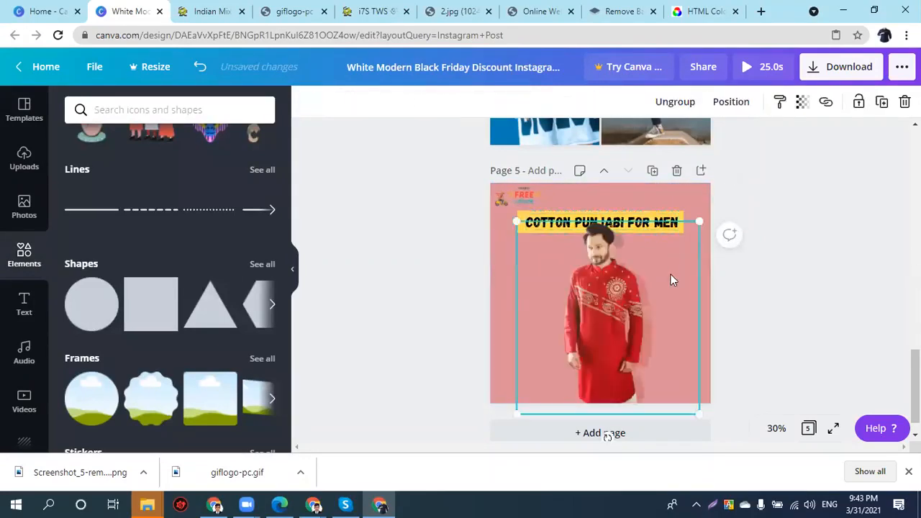
left_click_drag(699, 216, 656, 257)
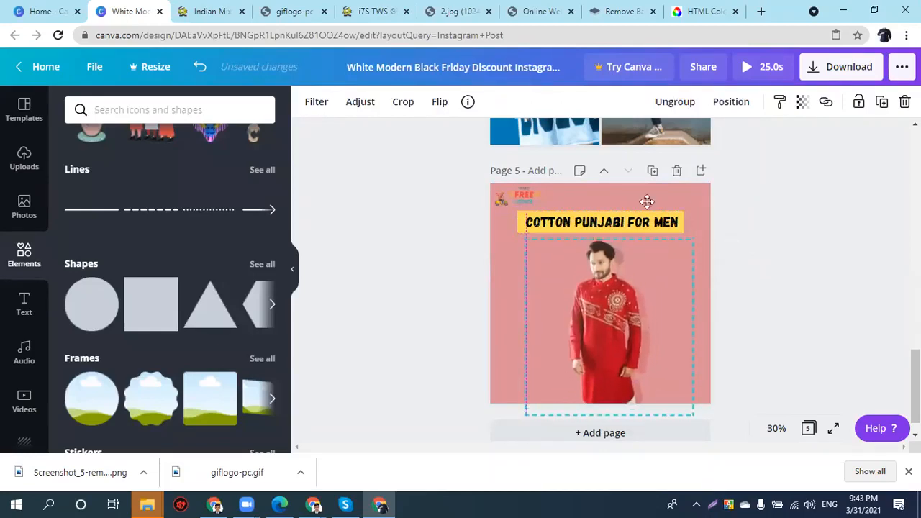
left_click(399, 260)
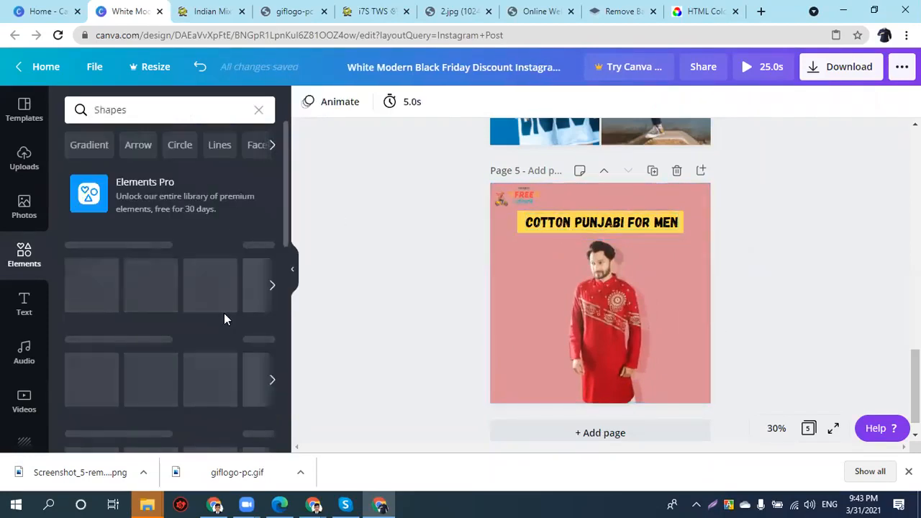
- Narrow the yellow bar, recolour it black and nudge it up above the title
scroll(190, 319, "down", 5)
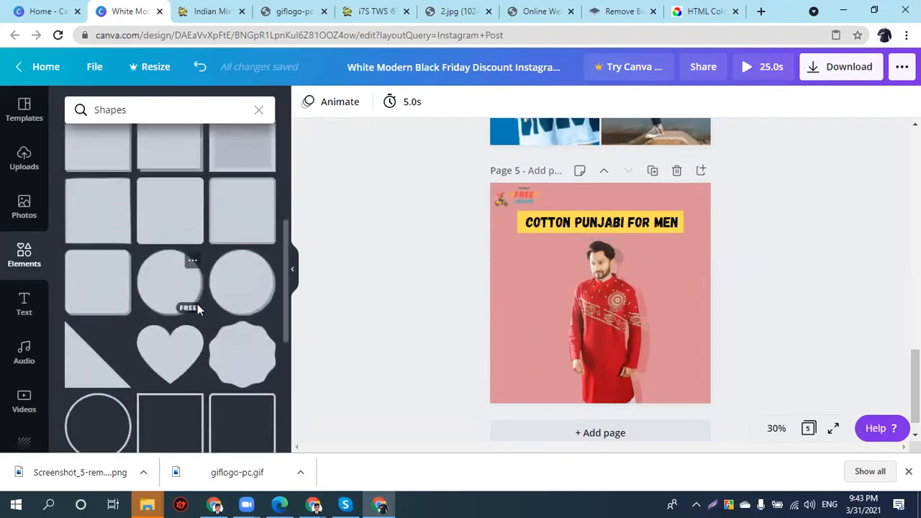
scroll(197, 308, "down", 2)
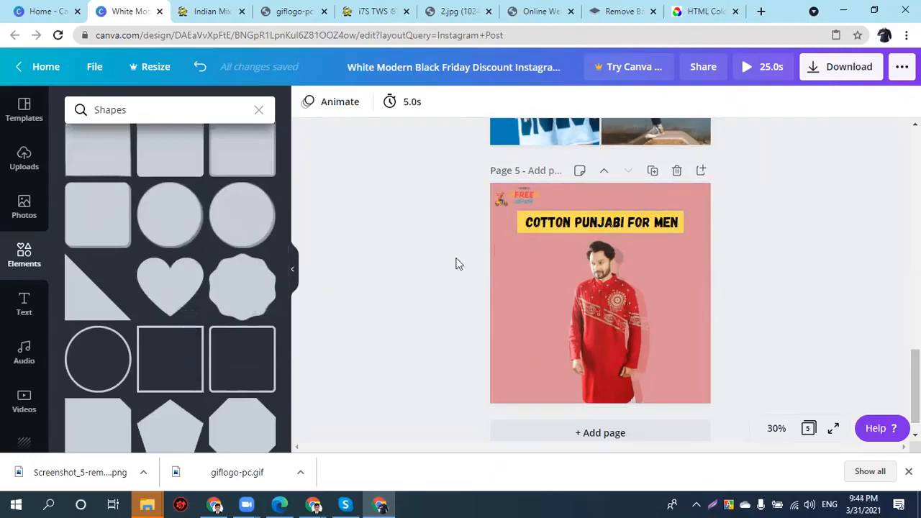
left_click(520, 231)
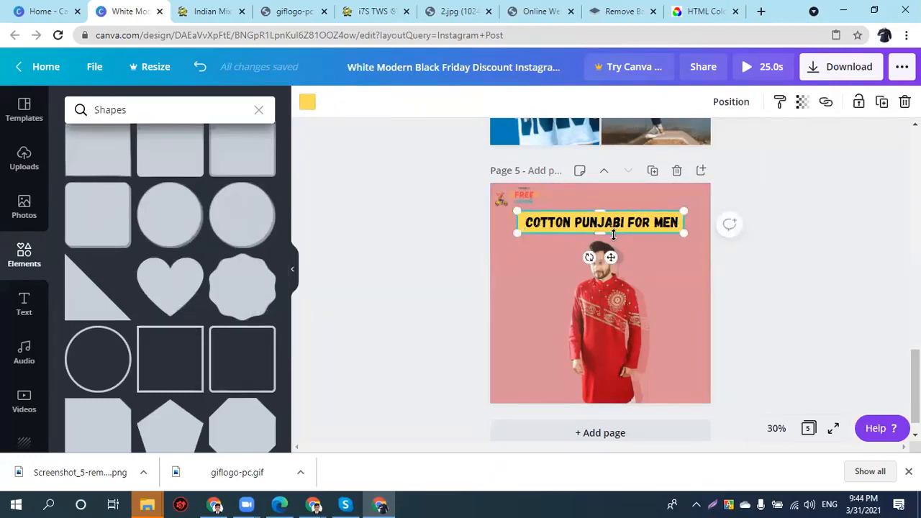
left_click_drag(513, 224, 608, 241)
left_click(308, 103)
left_click(84, 243)
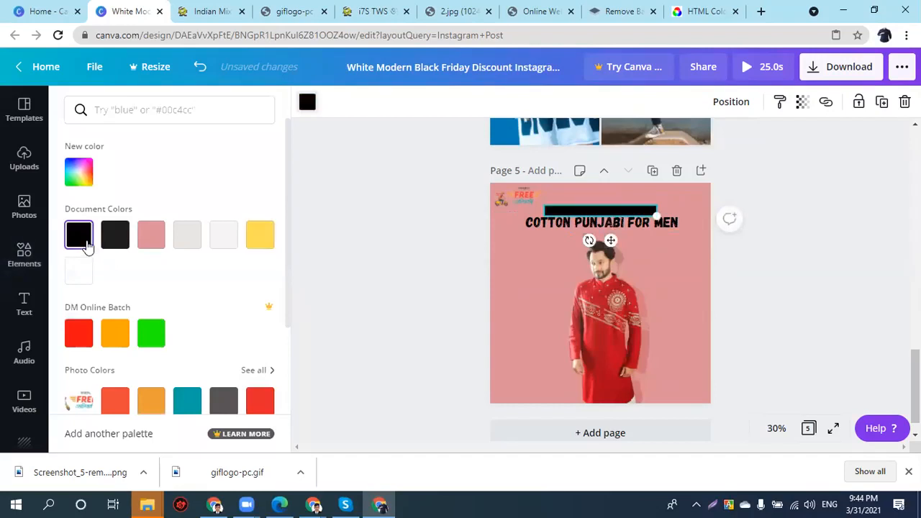
key("Up")
key("Up")
key("Up")
key("Up")
key("Up")
key("Up")
key("Up")
key("Up")
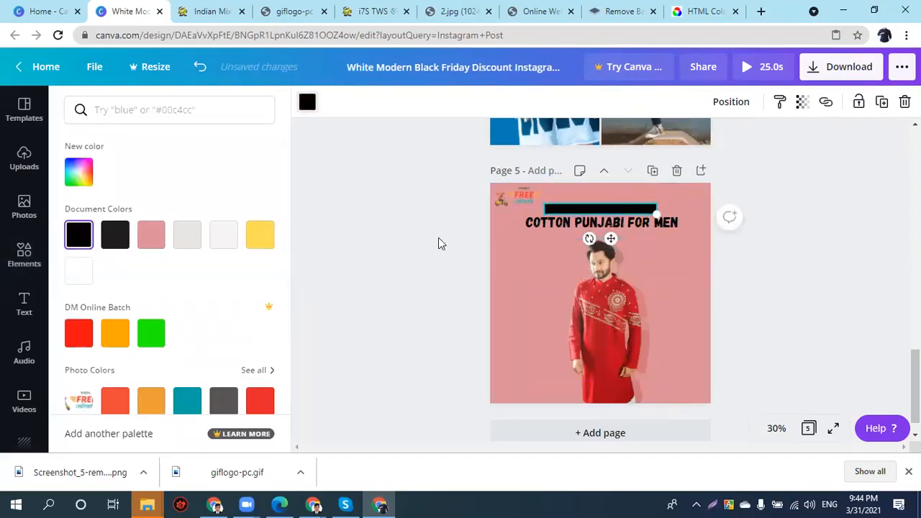
- Add an INDIAN SILK text label and move it onto the black bar above the title
left_click(527, 256)
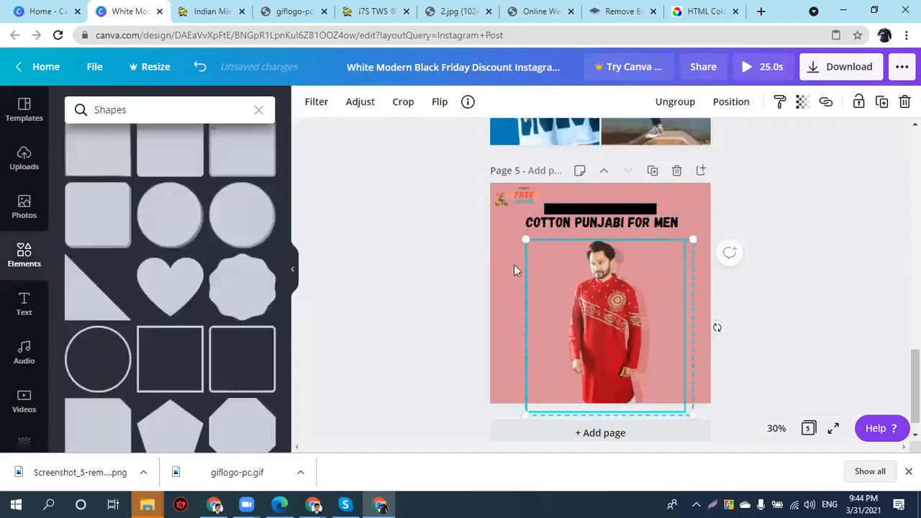
left_click(507, 270)
type("t")
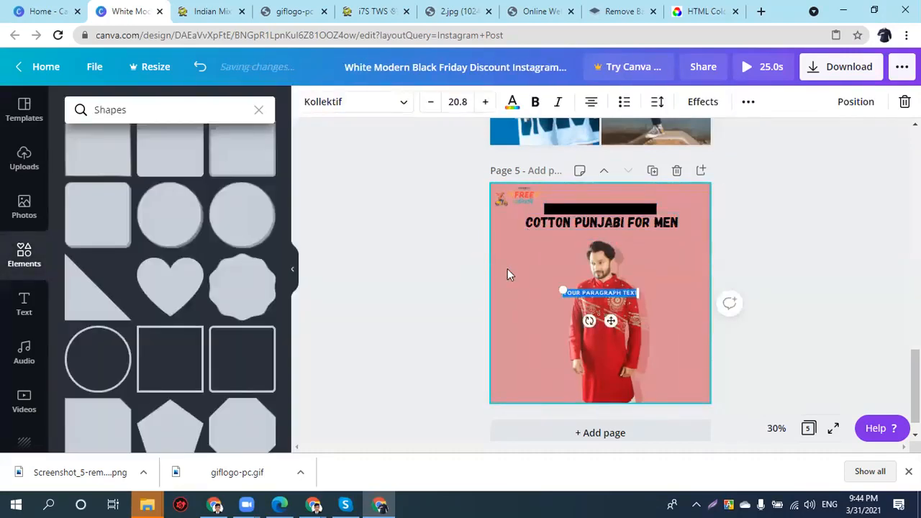
type("INDIA")
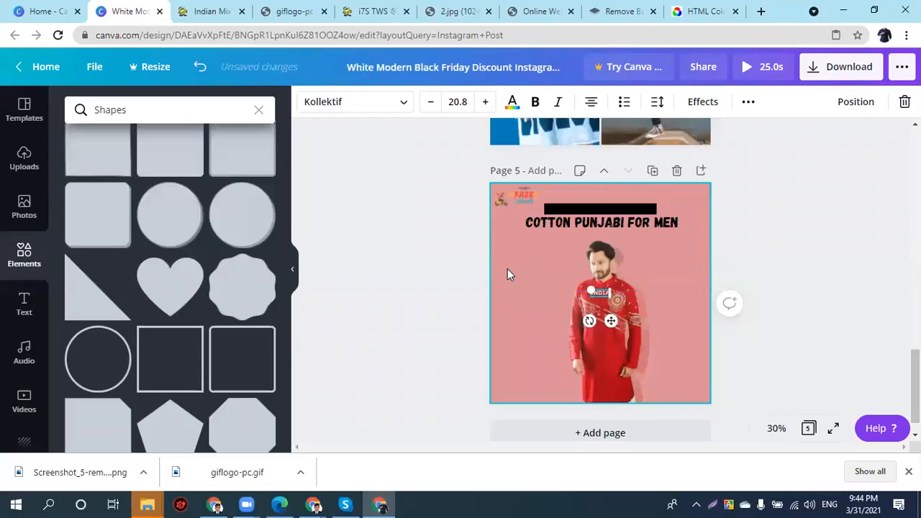
type("N")
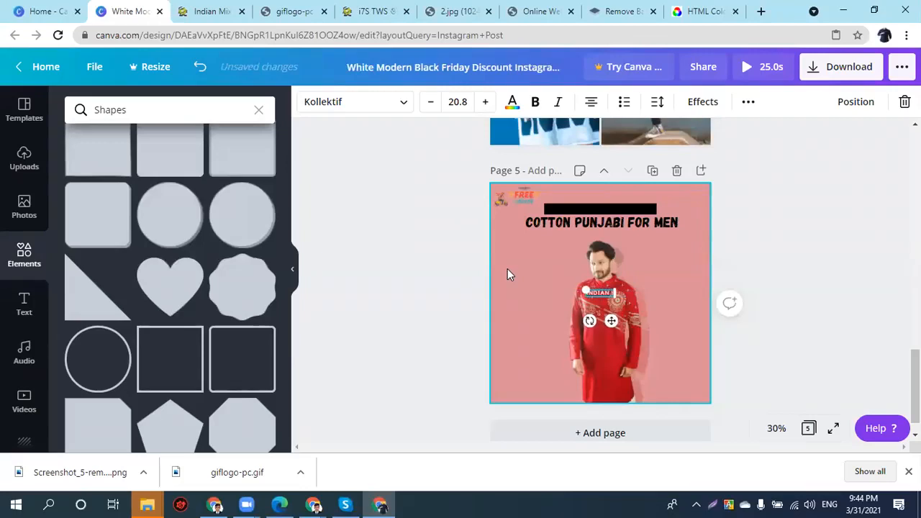
type(" SHI")
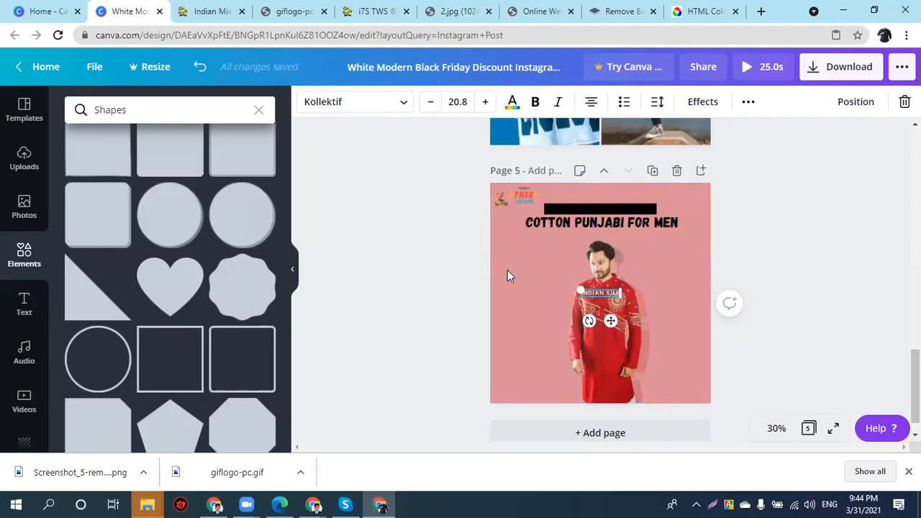
left_click(611, 274)
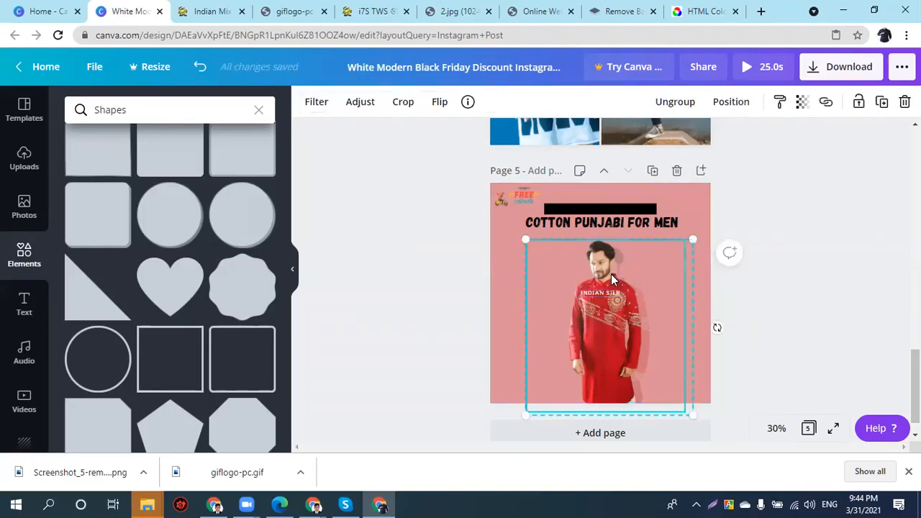
left_click_drag(605, 292, 598, 213)
left_click(776, 278)
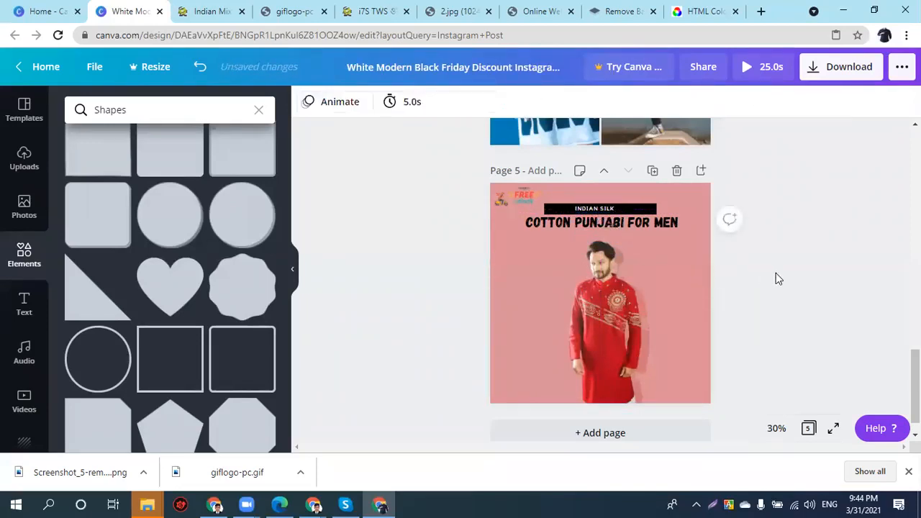
left_click(598, 211)
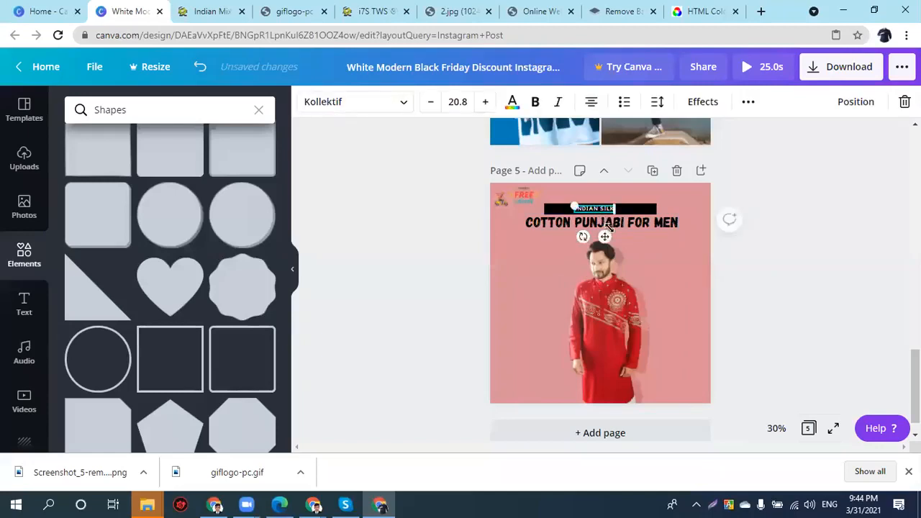
left_click(768, 268)
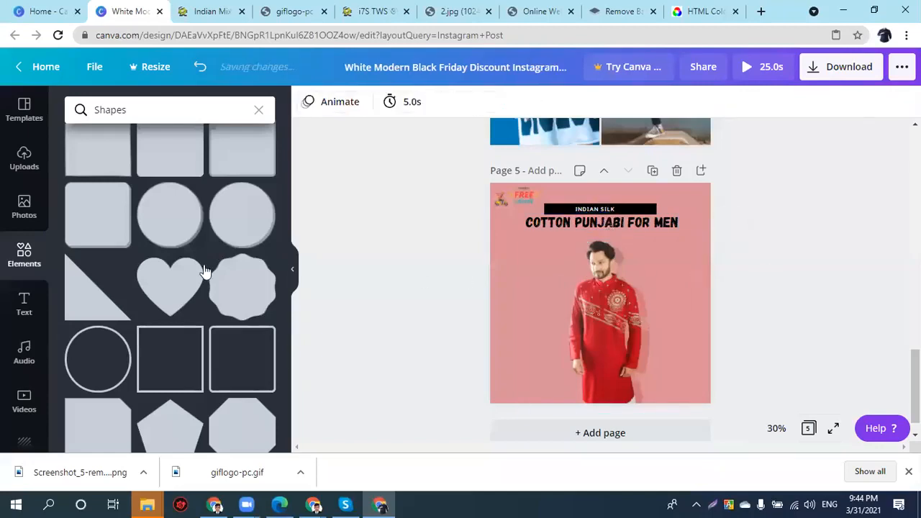
- Add a square outline frame and resize it into a wide rectangle around the title
left_click(160, 362)
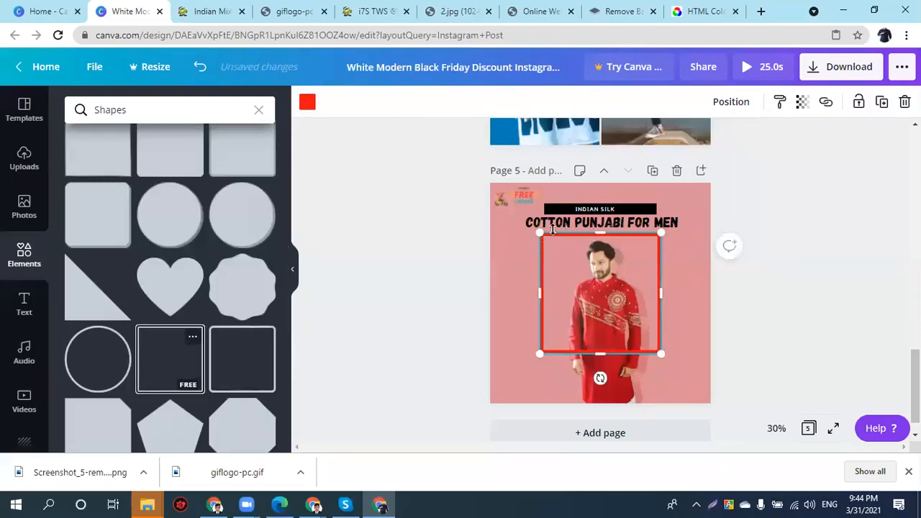
left_click_drag(540, 230, 567, 277)
left_click_drag(595, 321, 537, 321)
left_click_drag(604, 353, 582, 218)
left_click_drag(644, 224, 680, 225)
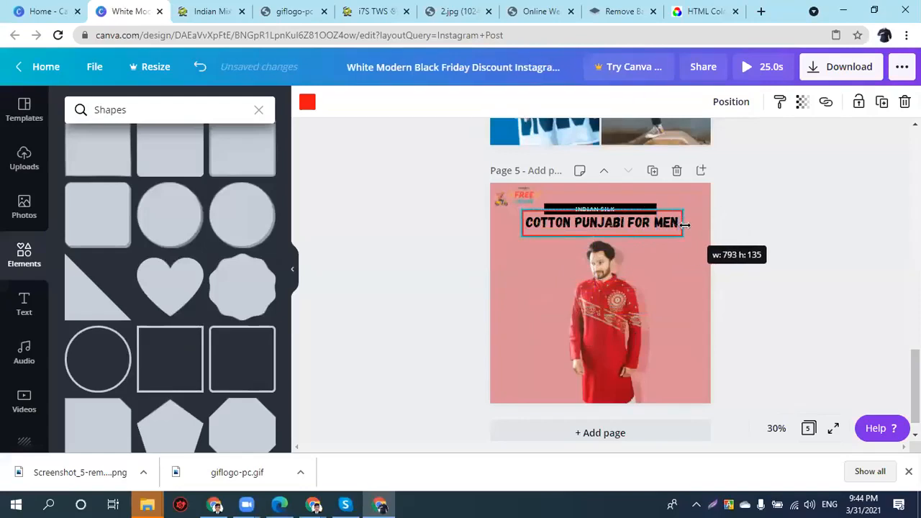
left_click_drag(684, 225, 684, 226)
- Make the frame outline black and send it to the back behind the title
left_click(307, 103)
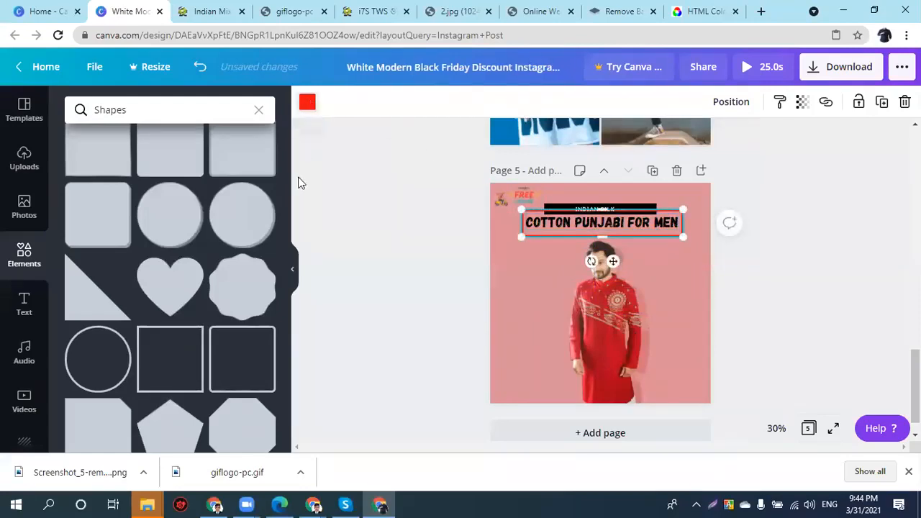
left_click(83, 234)
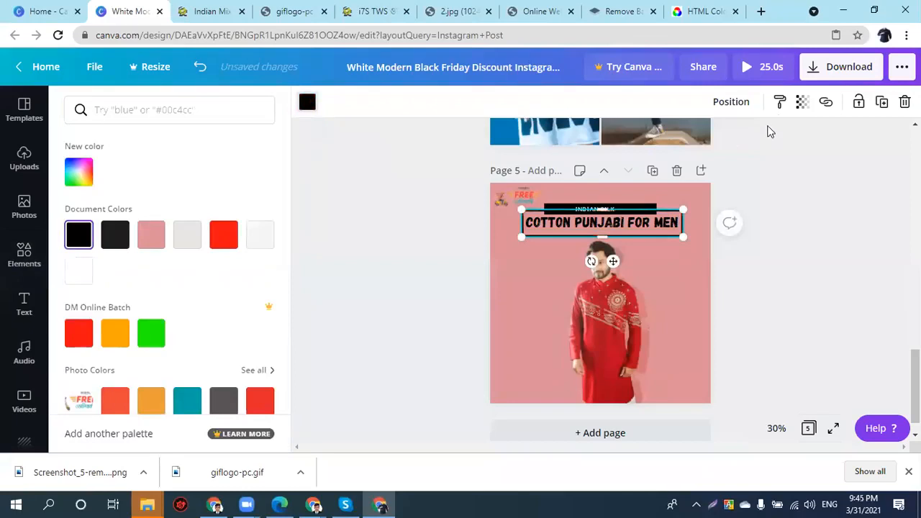
left_click(728, 103)
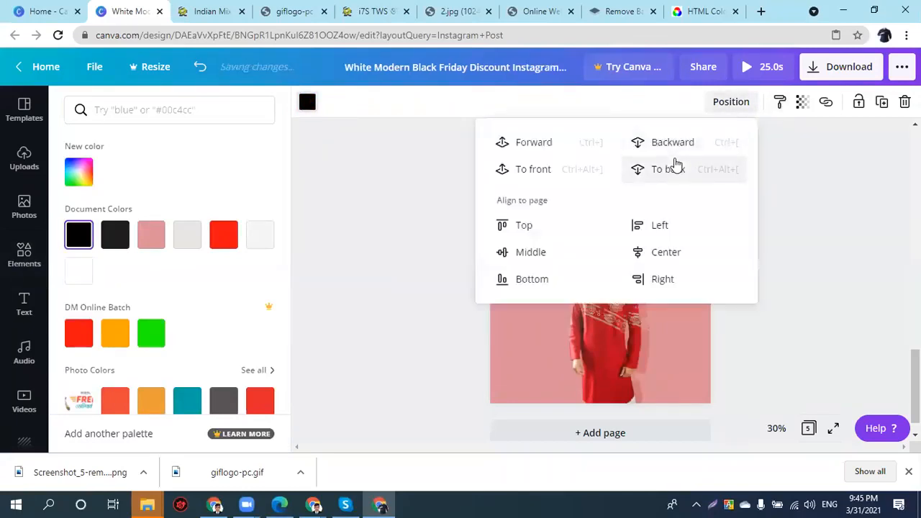
left_click(673, 169)
left_click(833, 237)
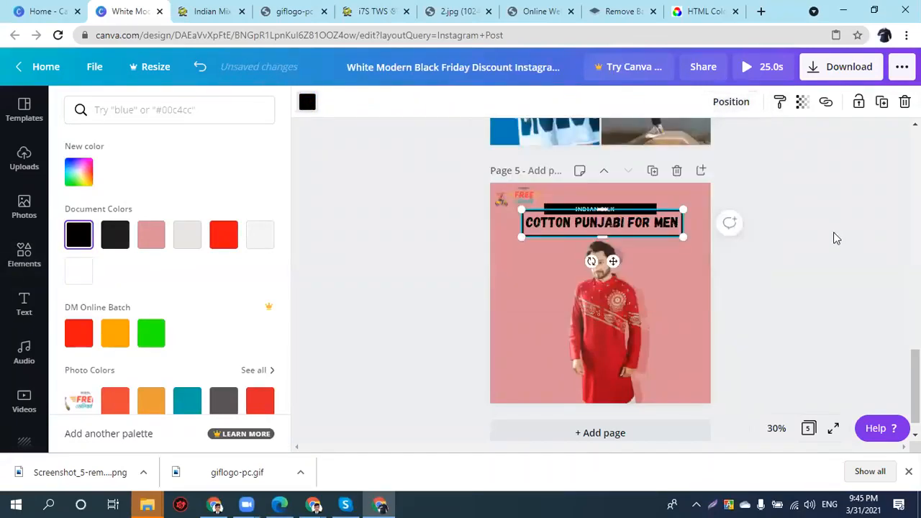
left_click(827, 241)
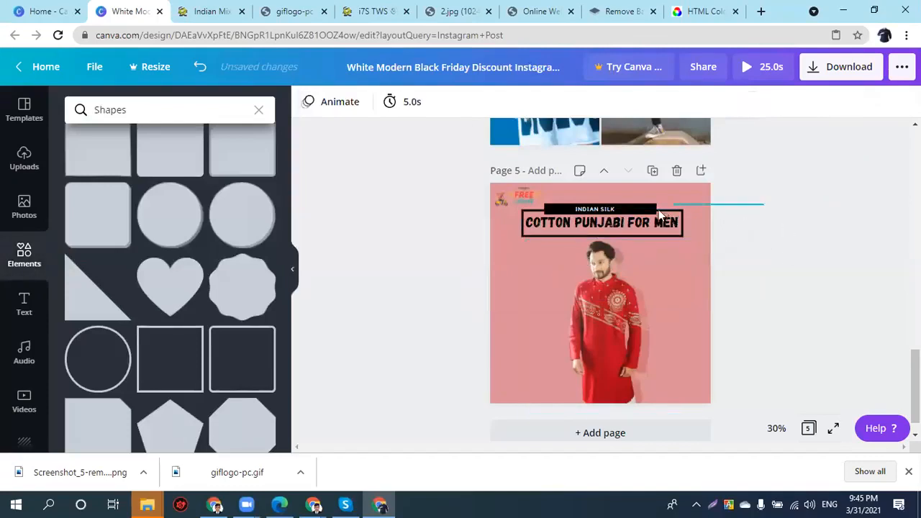
left_click(623, 222)
left_click_drag(629, 220, 628, 213)
key("ctrl+z")
left_click(823, 255)
left_click_drag(764, 194, 620, 225)
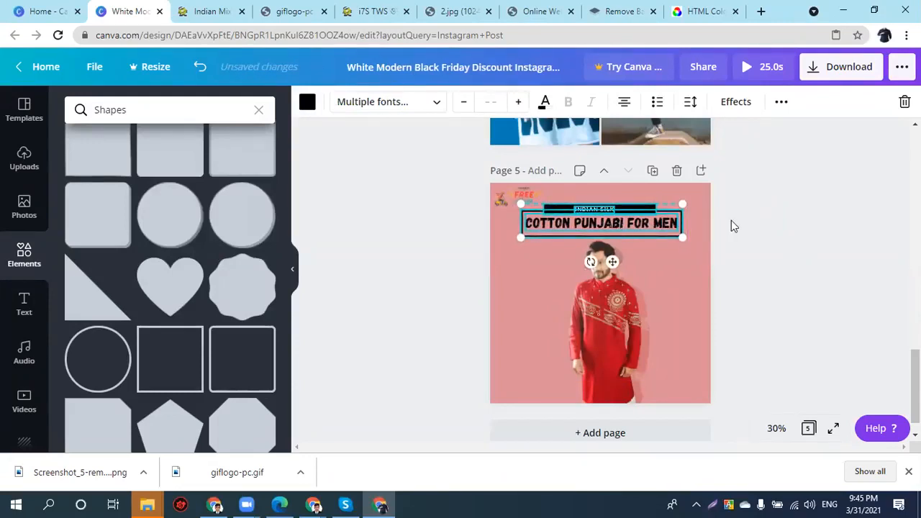
left_click(715, 230)
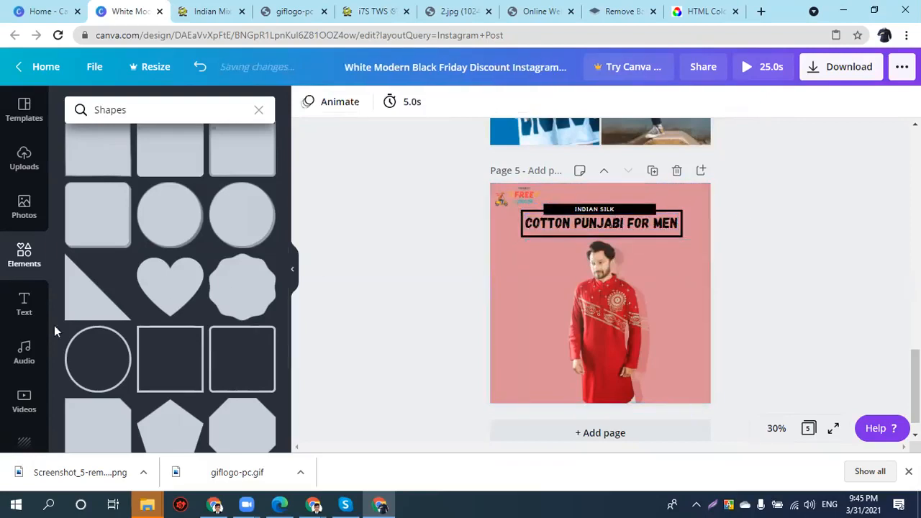
- Add a right triangle, rotate it into the top-right corner and colour it black
left_click(80, 308)
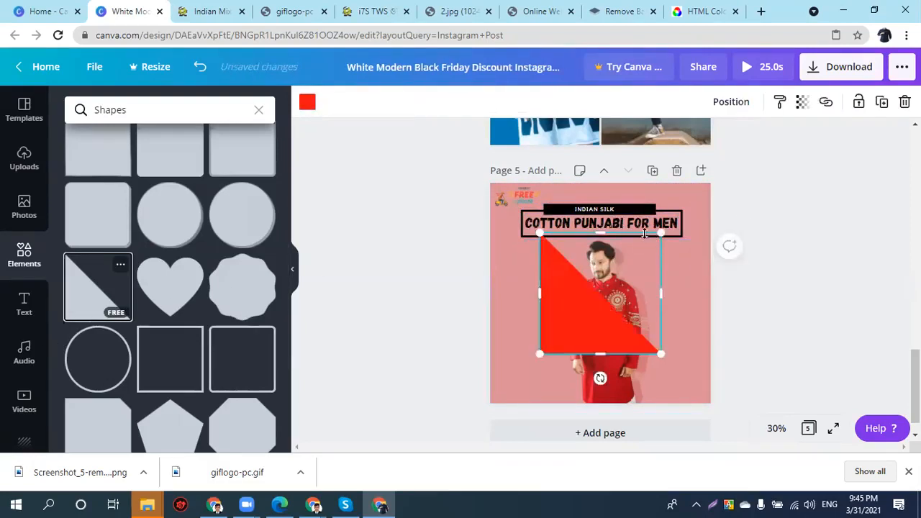
left_click_drag(659, 246, 630, 276)
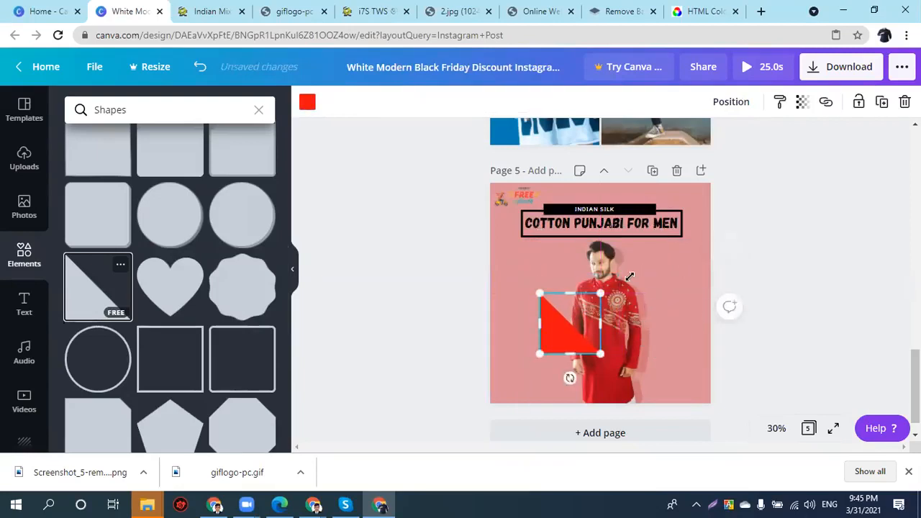
left_click_drag(569, 378, 571, 249)
left_click_drag(572, 320, 670, 223)
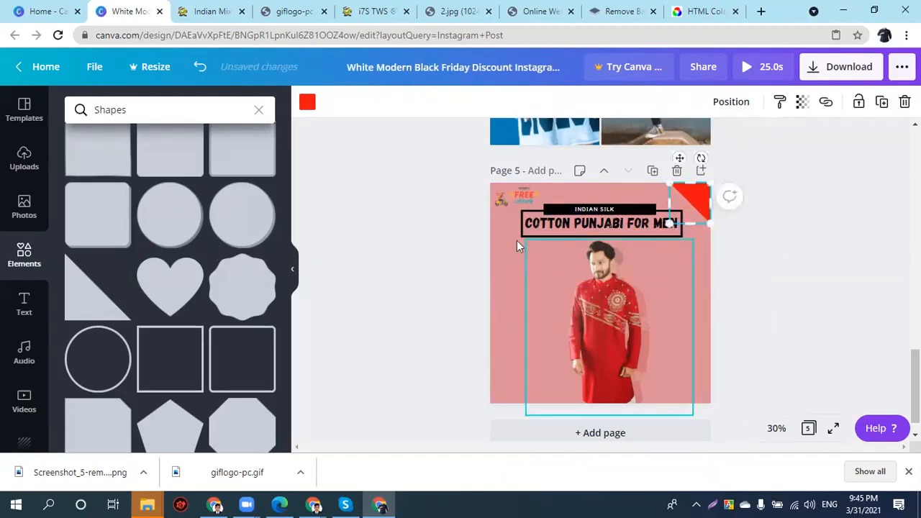
left_click(308, 102)
left_click(90, 241)
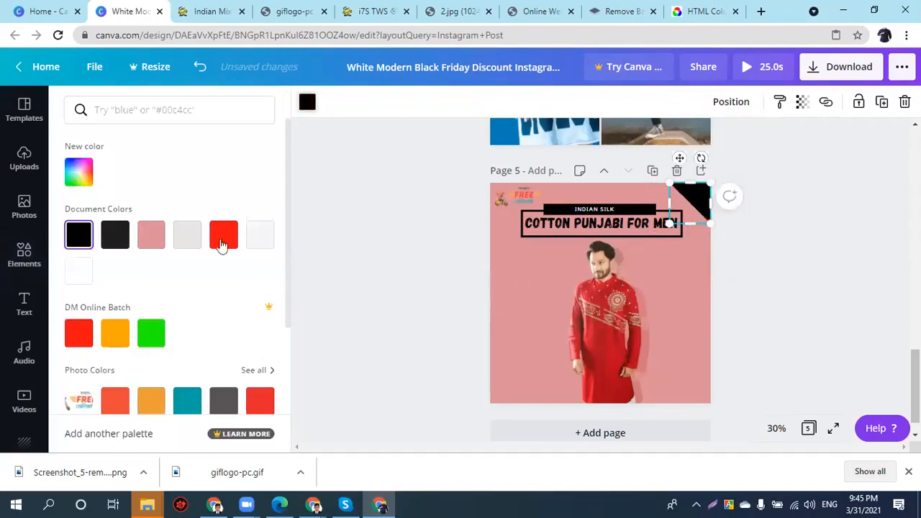
left_click(782, 290)
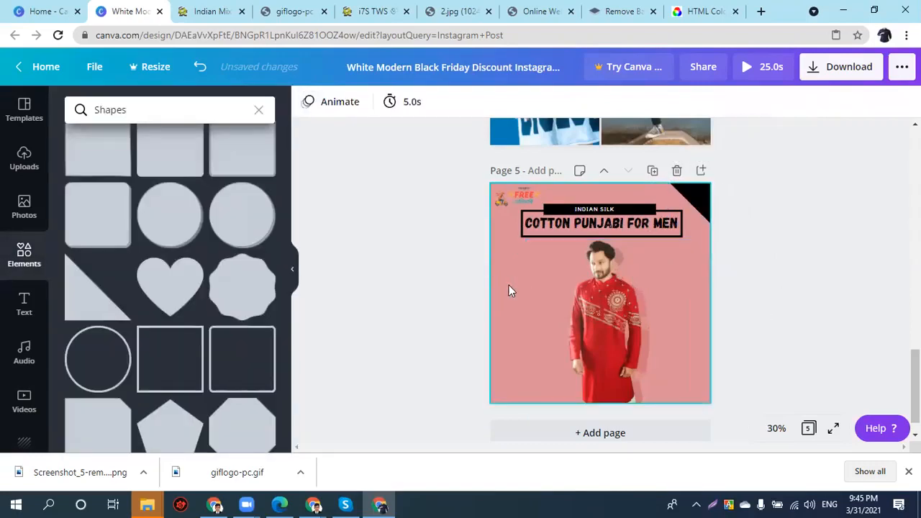
left_click(307, 108)
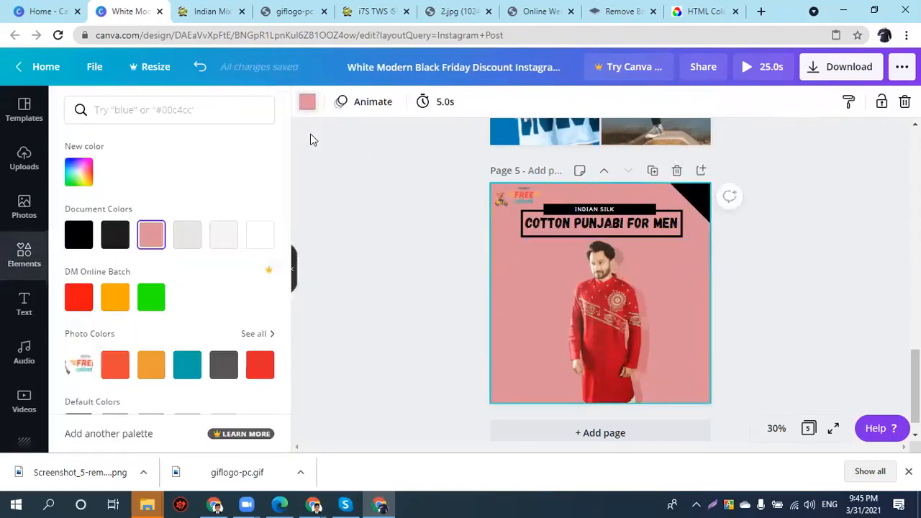
- Copy the page background's pink hex code
left_click(77, 173)
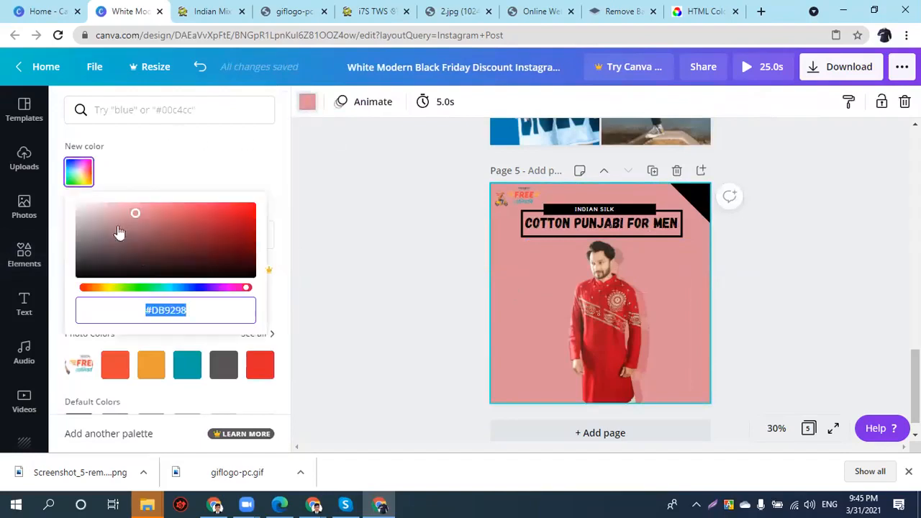
right_click(169, 310)
left_click(232, 153)
left_click(824, 324)
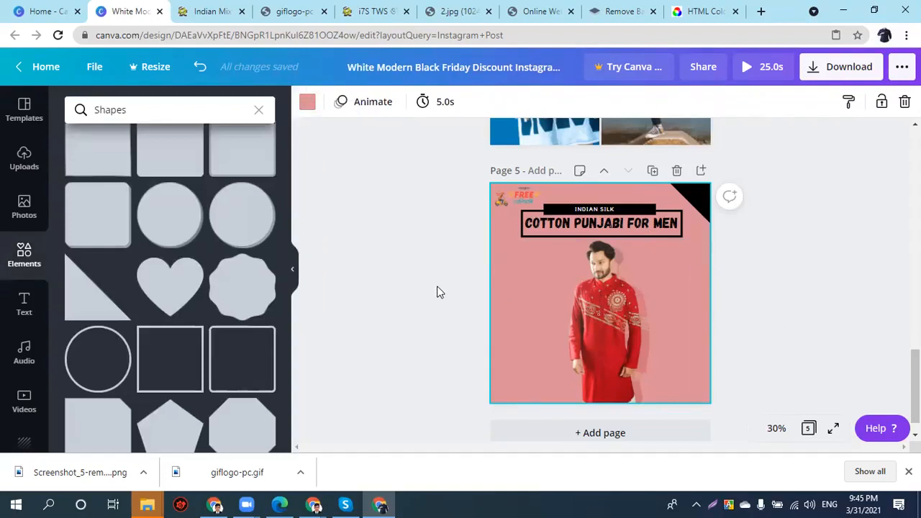
- Add a two-line TK 1000 price at font size 25 on the black corner
type("tTK")
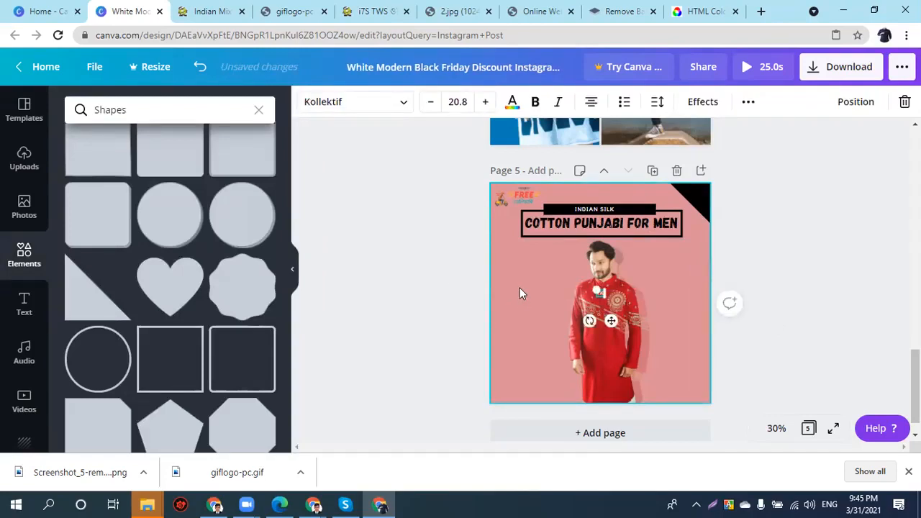
type(" 1000")
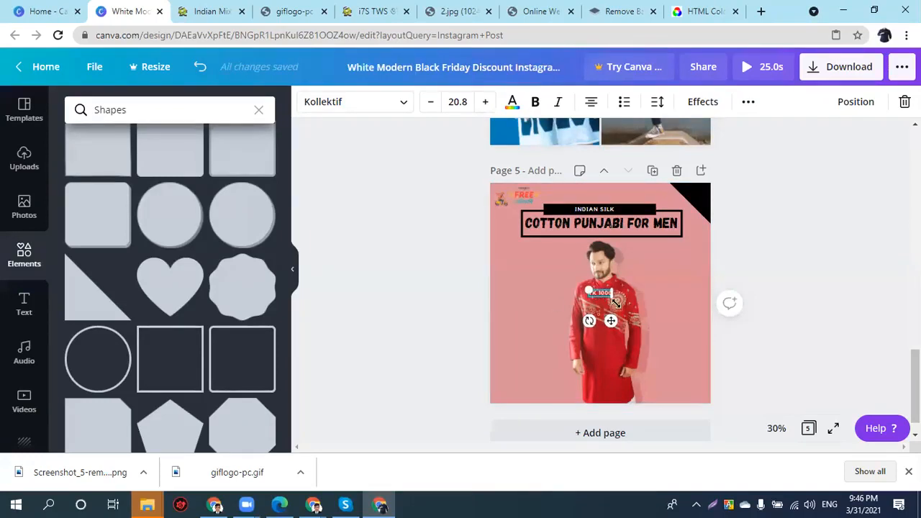
key("Return")
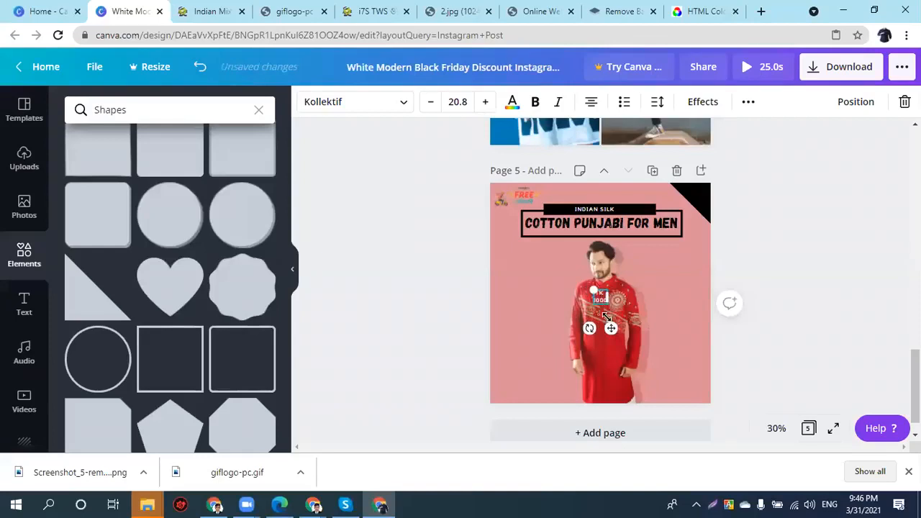
left_click_drag(611, 328, 707, 230)
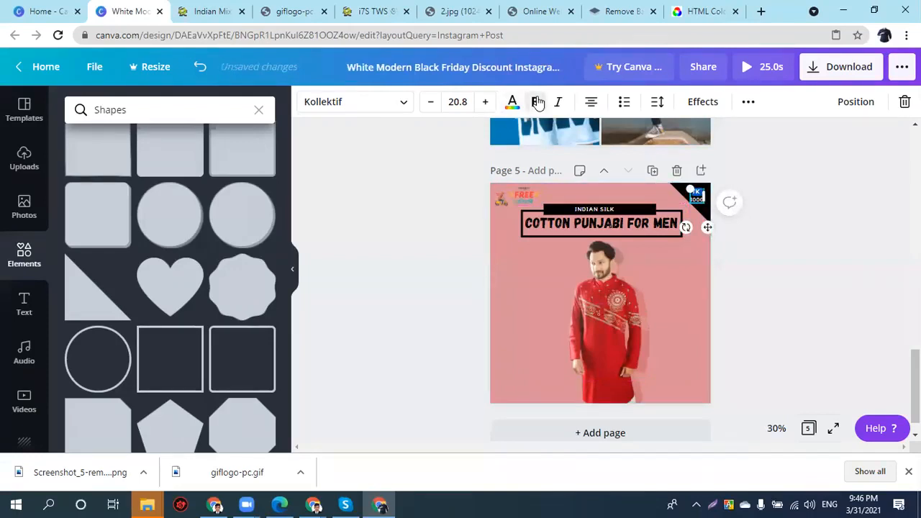
left_click(469, 102)
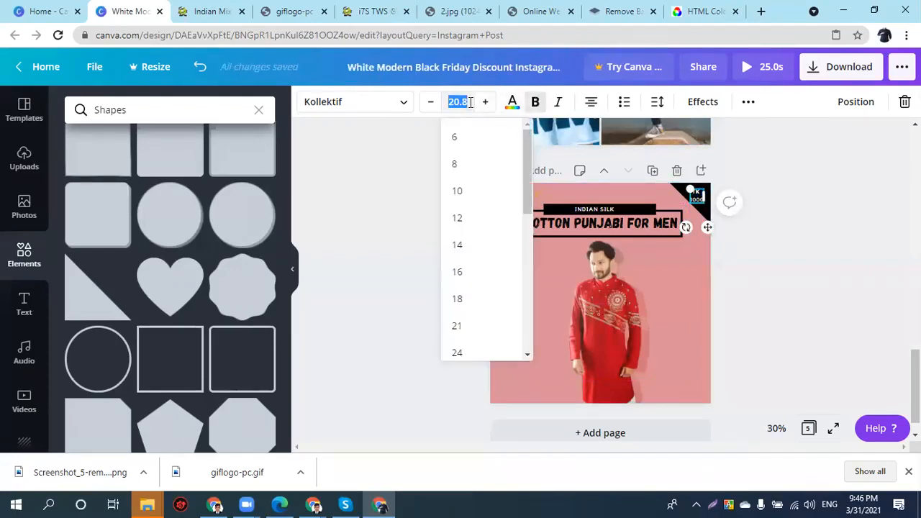
type("25")
key("Return")
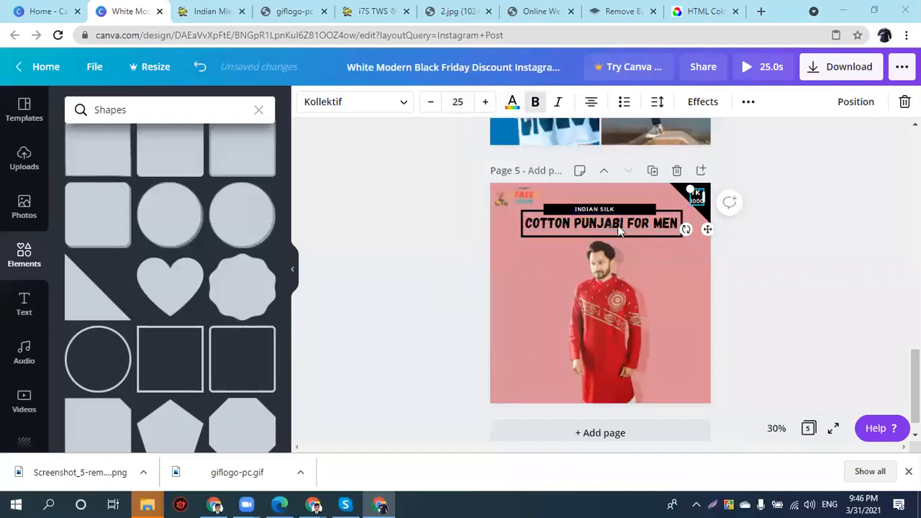
left_click_drag(703, 231, 704, 230)
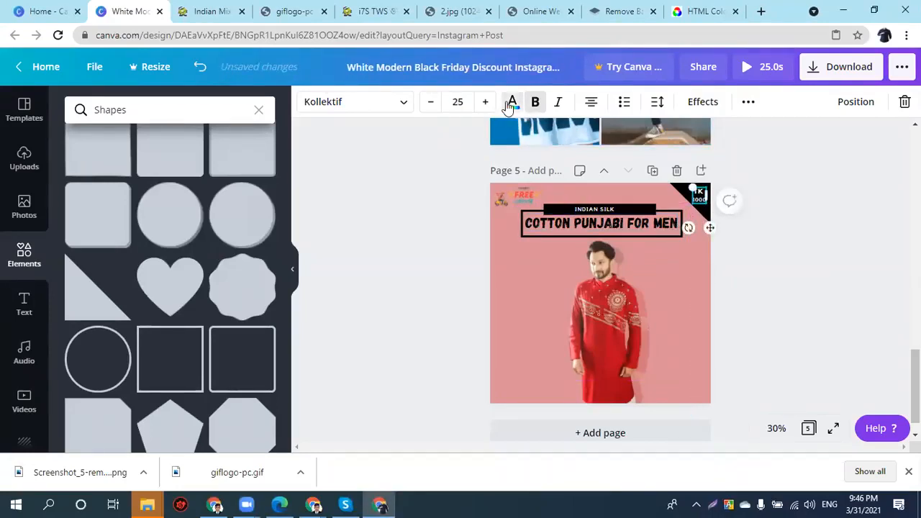
- Colour the TK 1000 price text with the background pink #DB9298
left_click(511, 104)
left_click(123, 112)
key("ctrl+v")
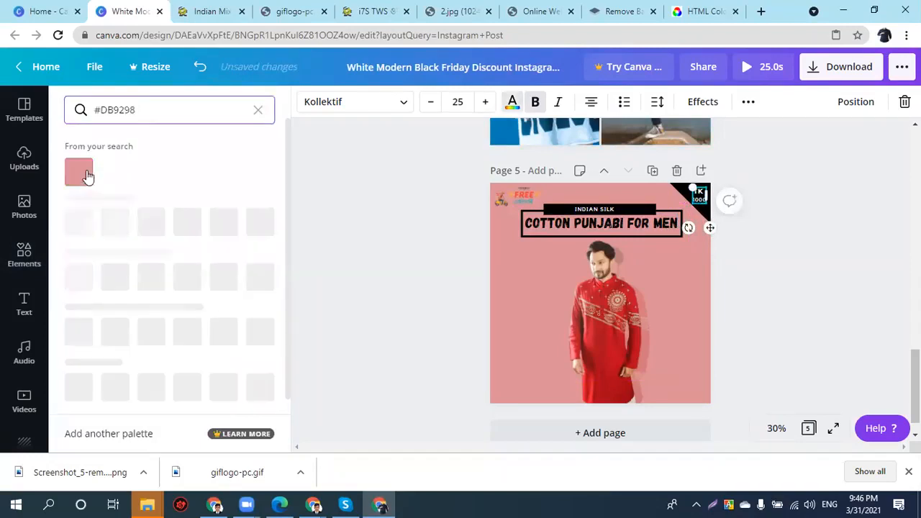
left_click(86, 175)
left_click_drag(773, 276, 716, 240)
double_click(700, 195)
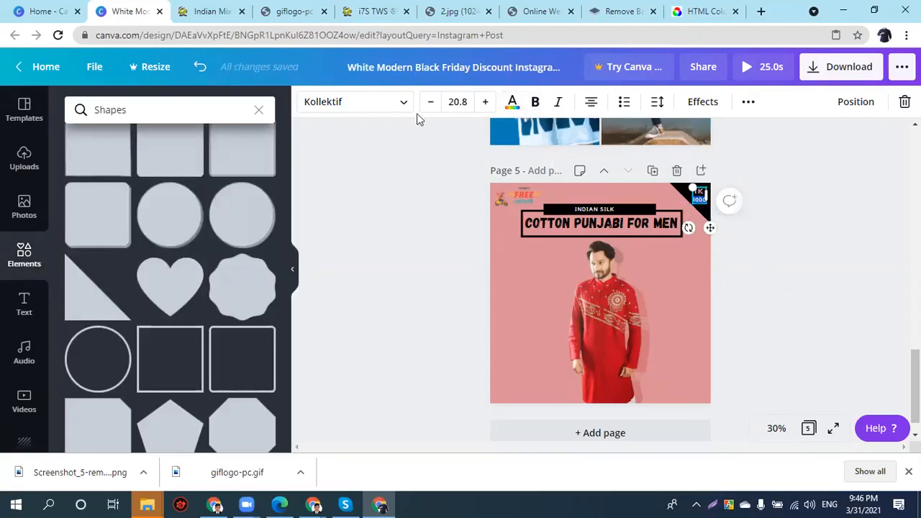
left_click(511, 102)
left_click(152, 240)
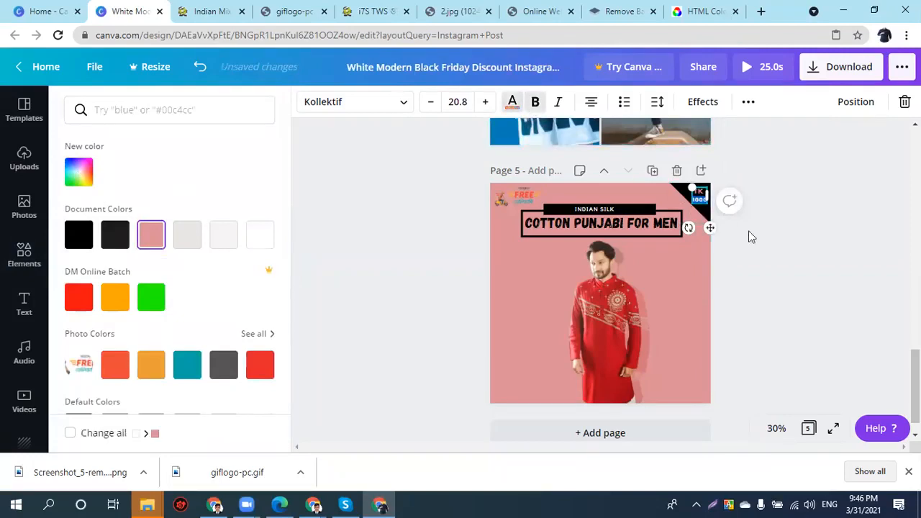
left_click(865, 248)
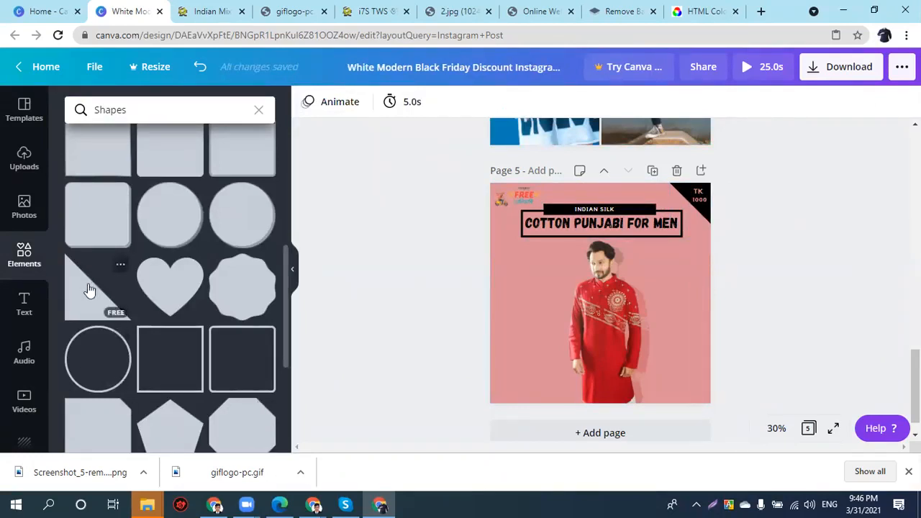
- Duplicate the black bar and stretch the copy across the bottom of the page
scroll(134, 370, "up", 1)
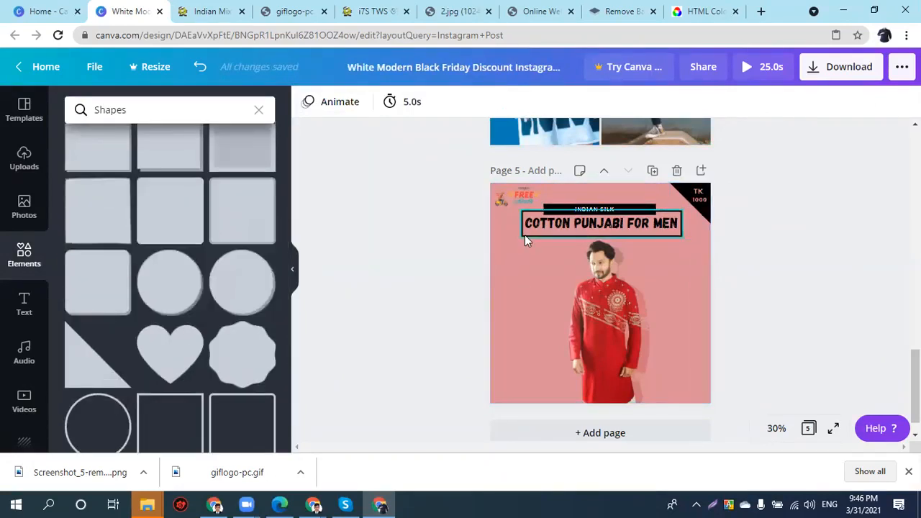
left_click(559, 208)
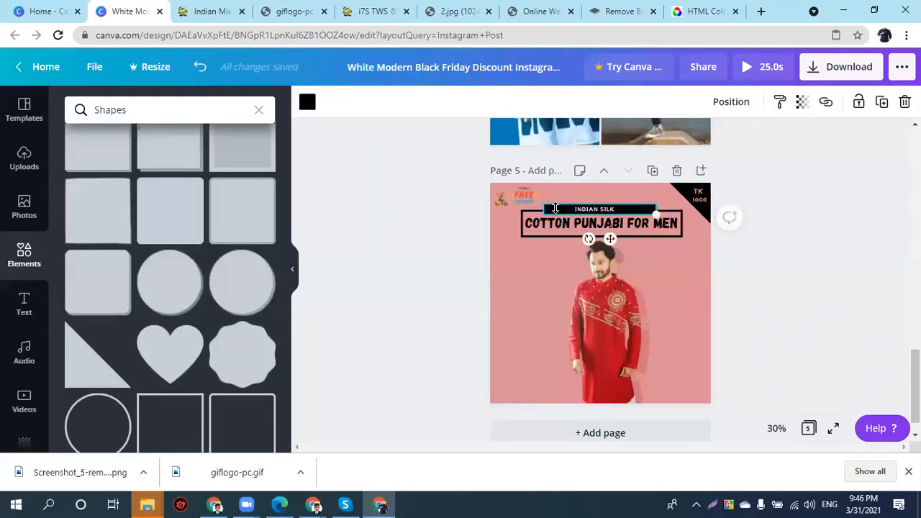
key("ctrl+v")
left_click_drag(615, 247, 554, 430)
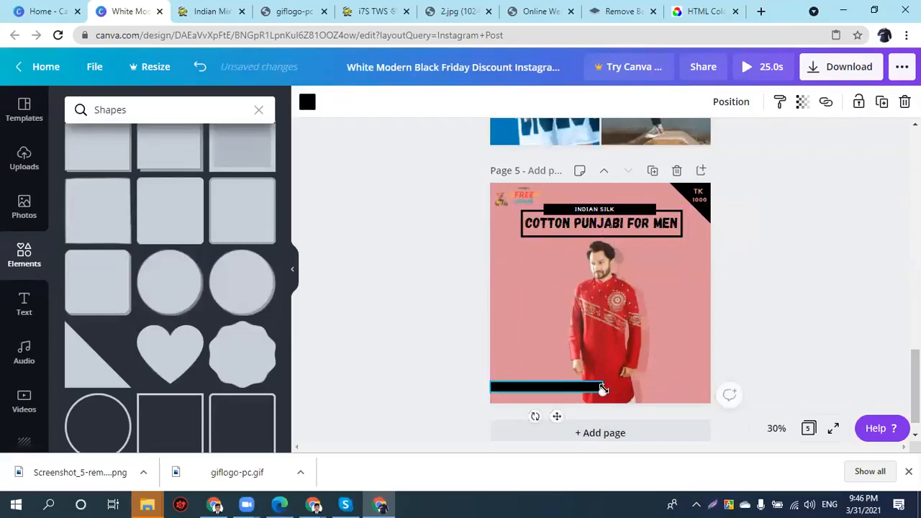
left_click_drag(602, 387, 756, 387)
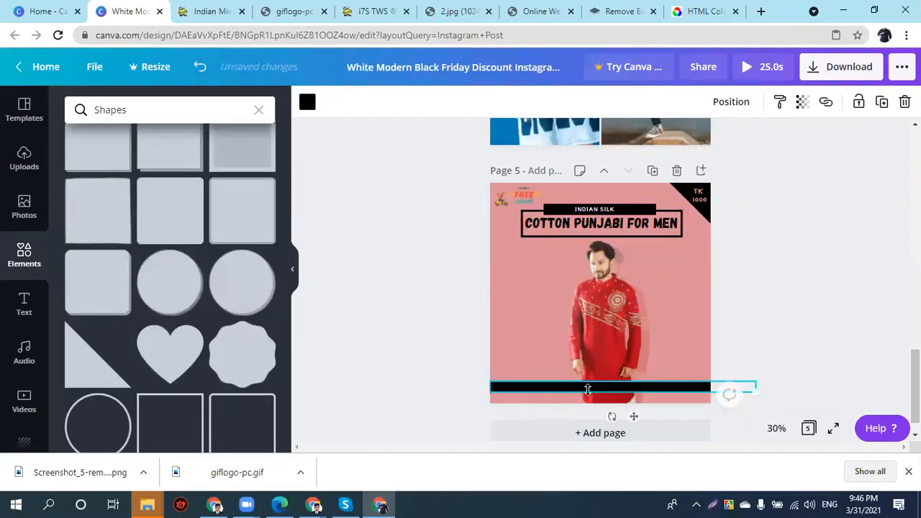
- Set the bottom strip to about 46 transparency and a near-white colour
left_click(802, 104)
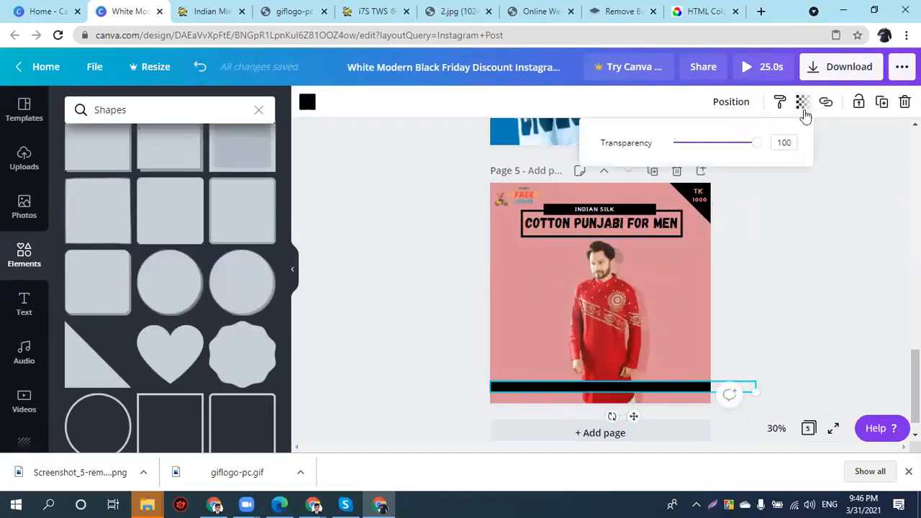
left_click_drag(755, 143, 712, 149)
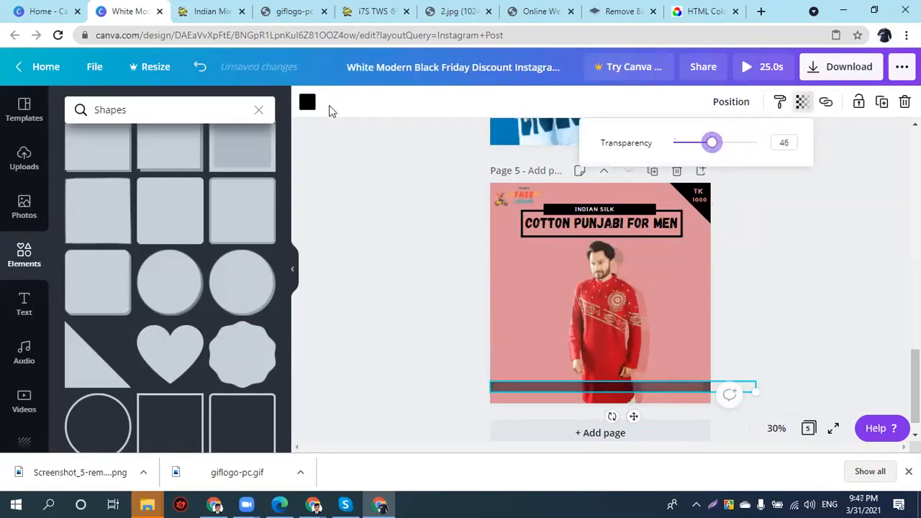
left_click(308, 102)
left_click(259, 236)
left_click(229, 240)
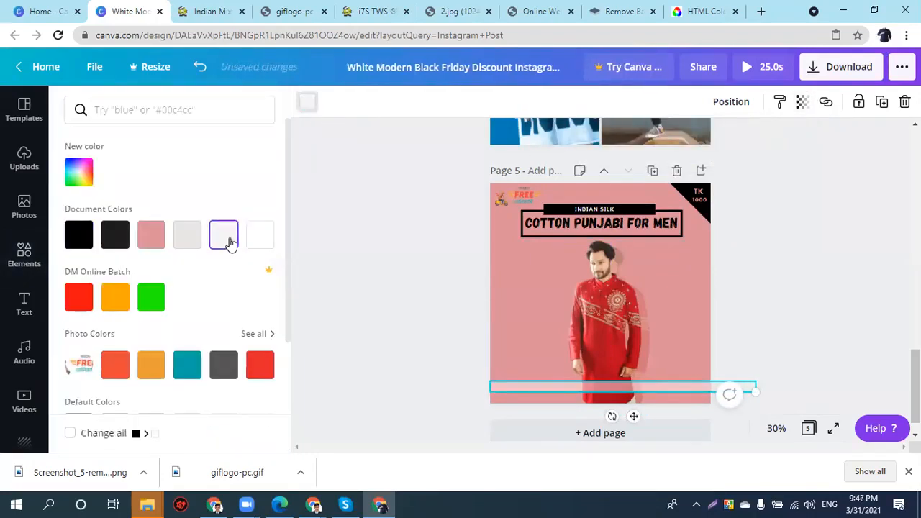
left_click(466, 267)
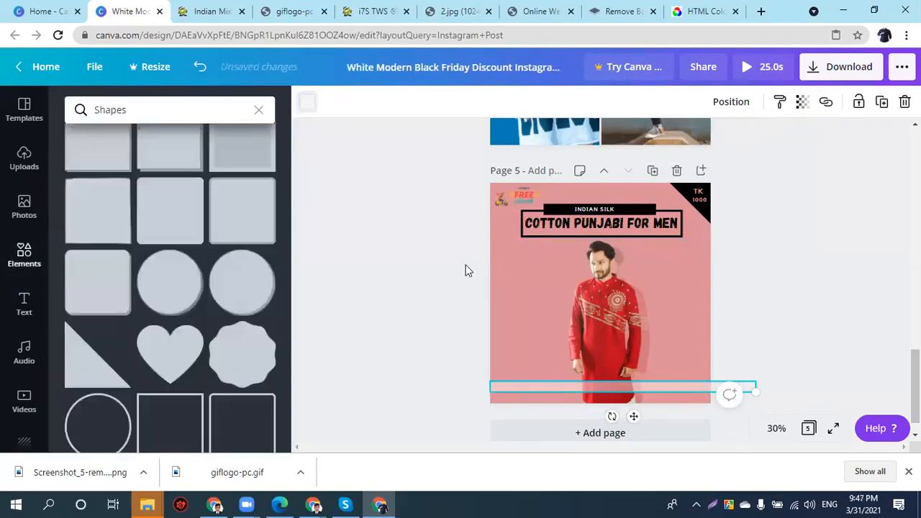
left_click(544, 393)
type("WWW.AJKERDEAL.COM")
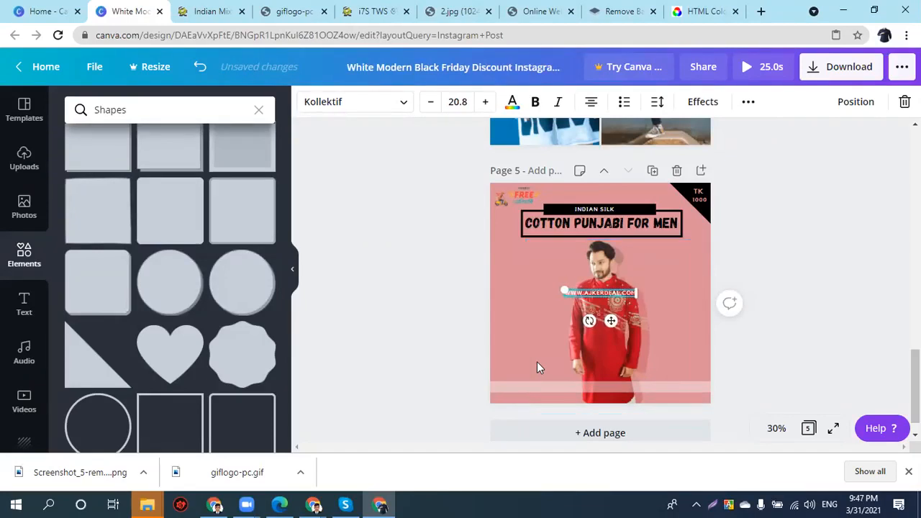
- Make the URL text bold and black, and drag it down toward the bottom
key("ctrl+a")
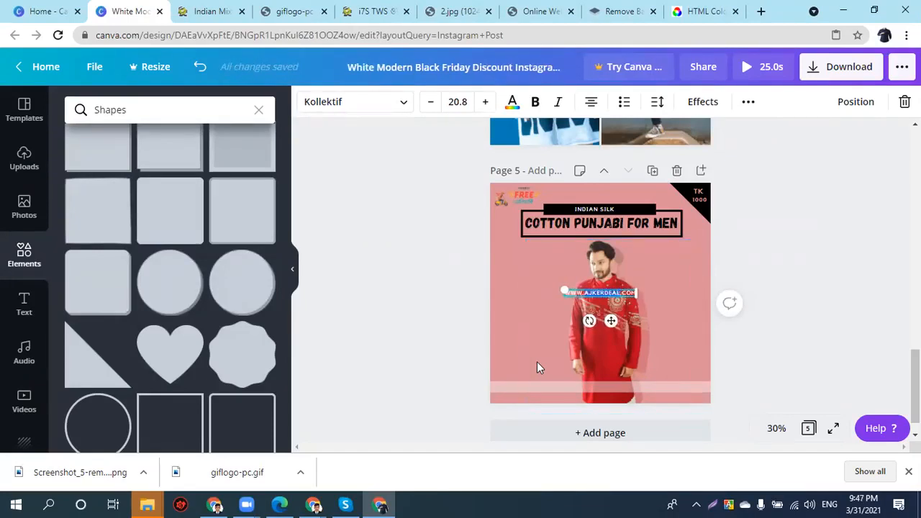
left_click(534, 102)
left_click(512, 102)
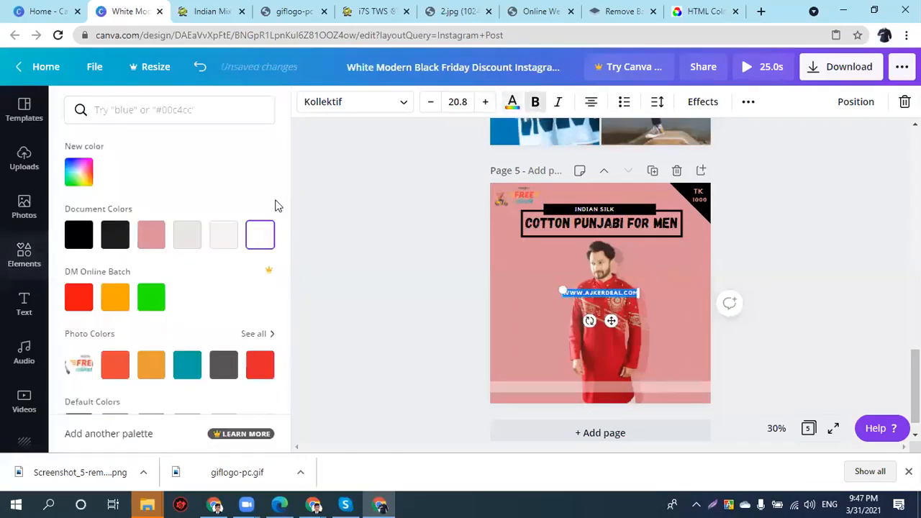
left_click(78, 235)
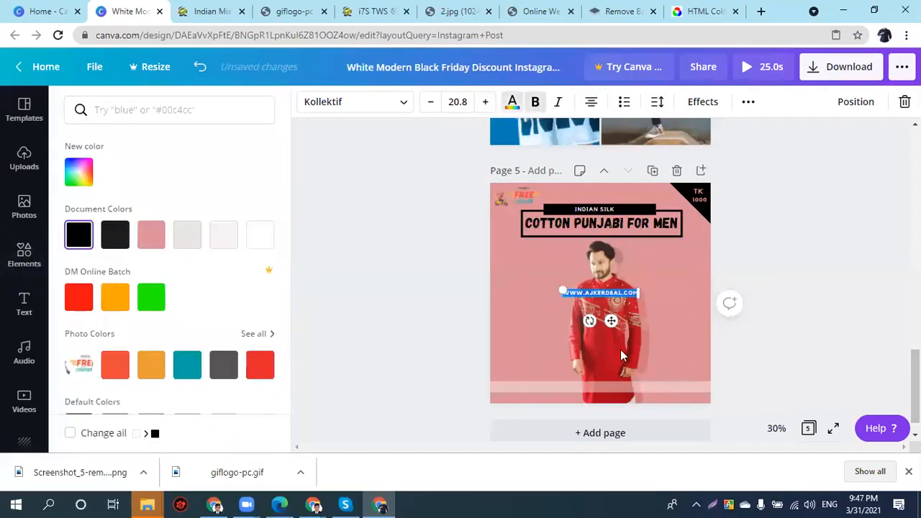
left_click_drag(611, 321, 613, 413)
left_click(868, 322)
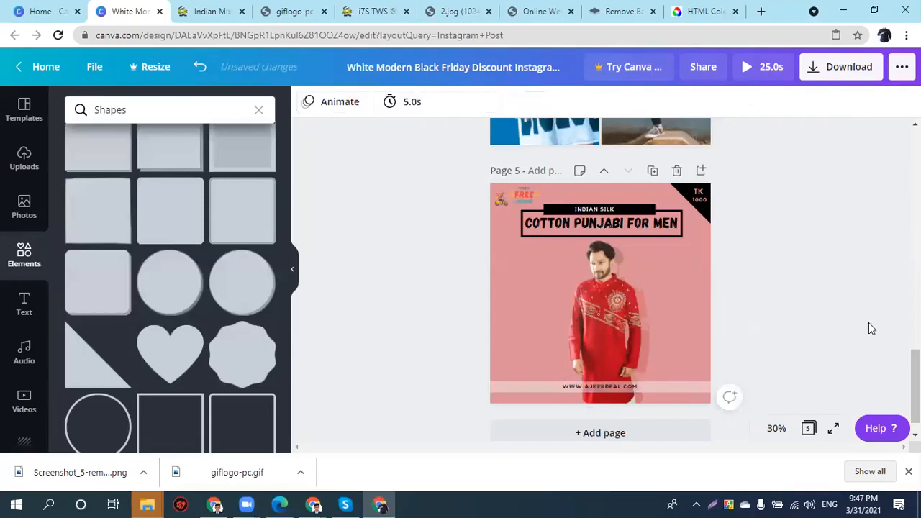
- Stretch the light strip to the right and settle the URL text onto it
left_click(594, 391)
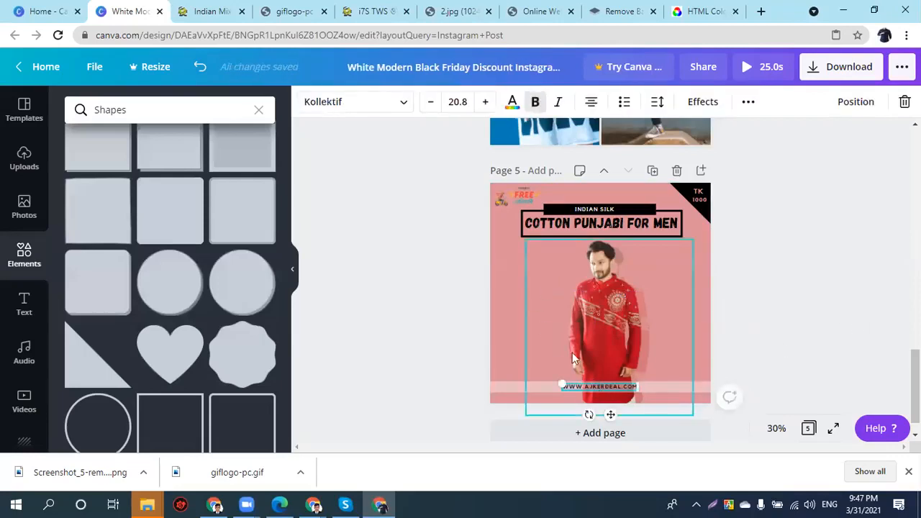
left_click(511, 392)
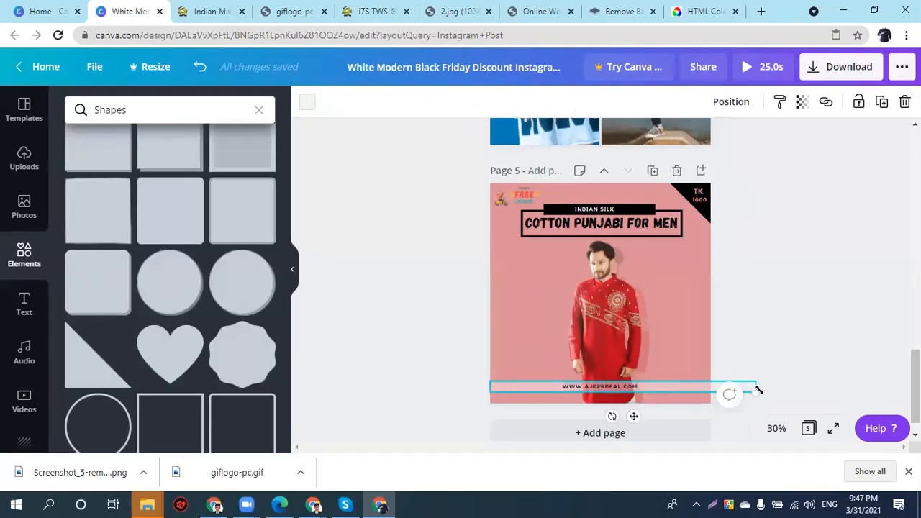
left_click_drag(756, 393, 710, 388)
left_click_drag(589, 388, 590, 389)
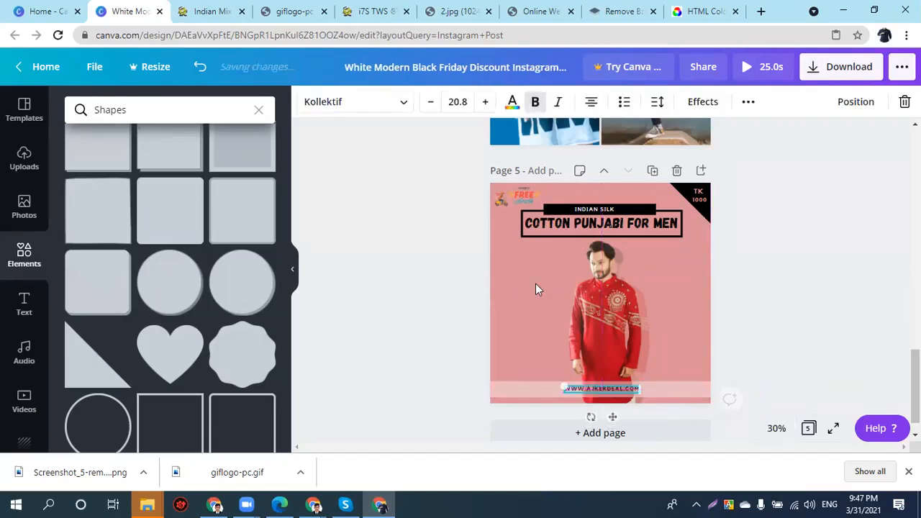
- Set the URL text to size 25 and widen its letter spacing to 495
left_click(457, 101)
key("Escape")
type("25")
key("Return")
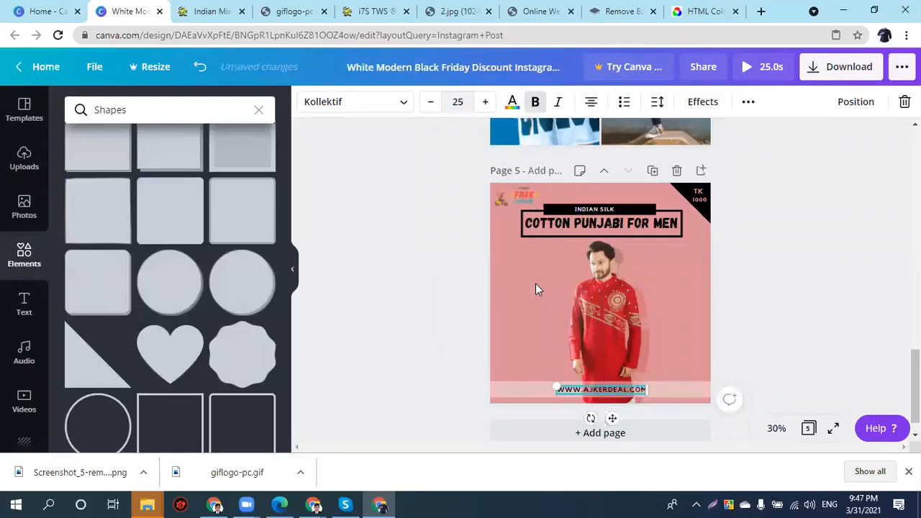
left_click(655, 104)
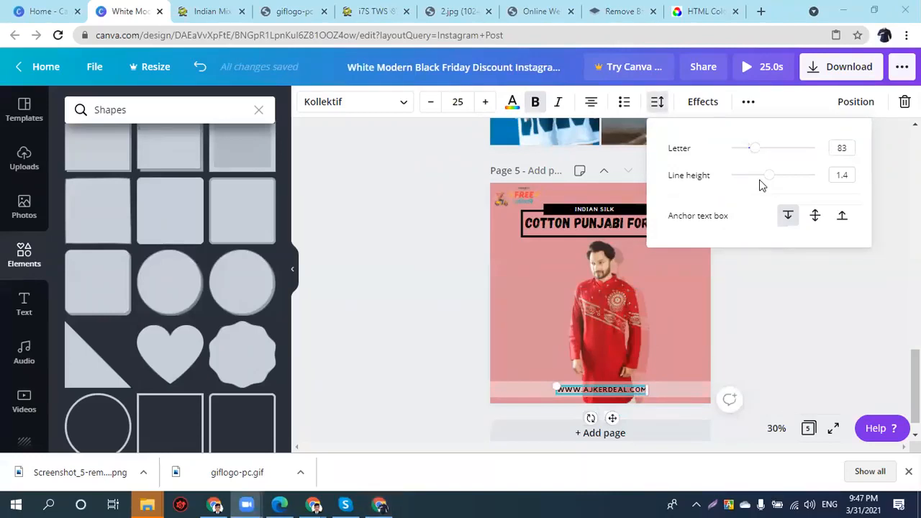
left_click_drag(755, 148, 787, 148)
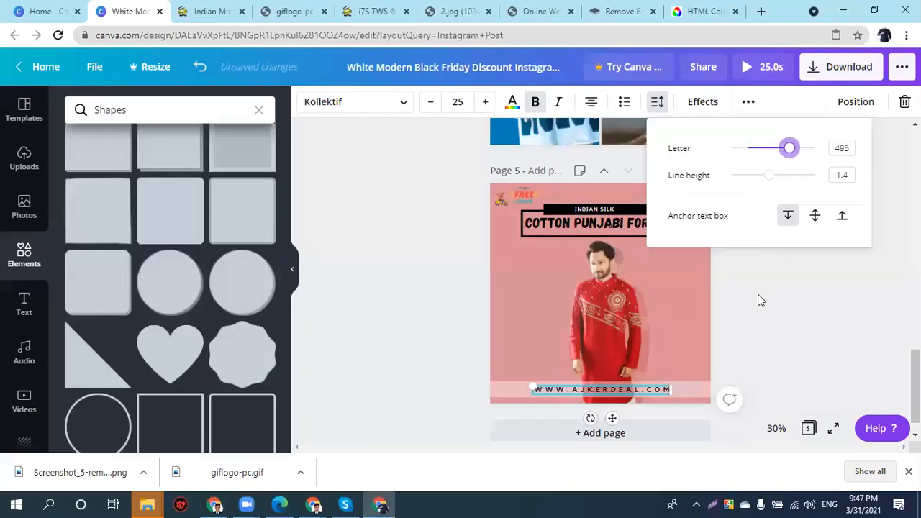
left_click(766, 325)
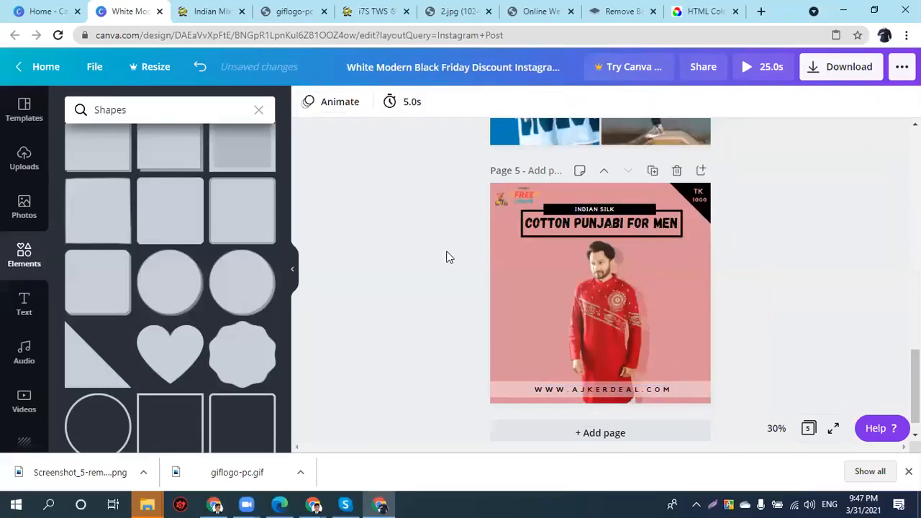
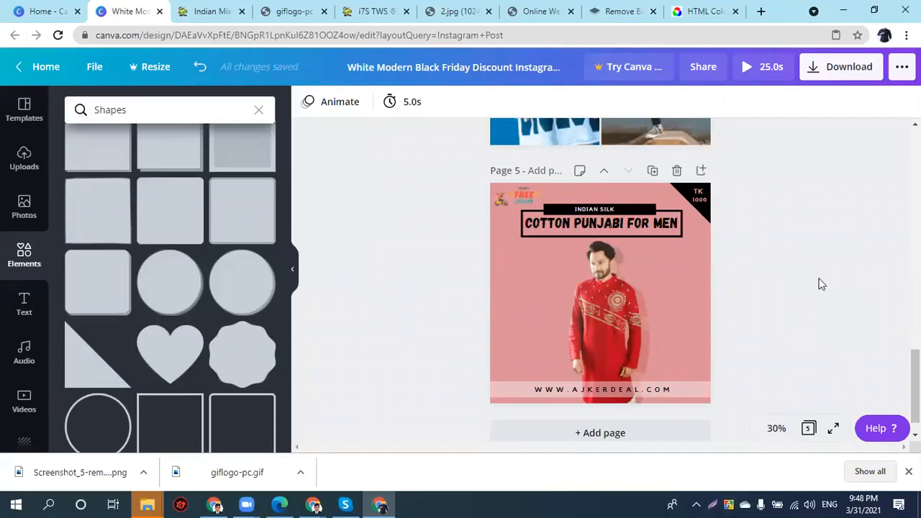
- Look over the colour choices for the TK 1000 price text, then deselect it
left_click(706, 201)
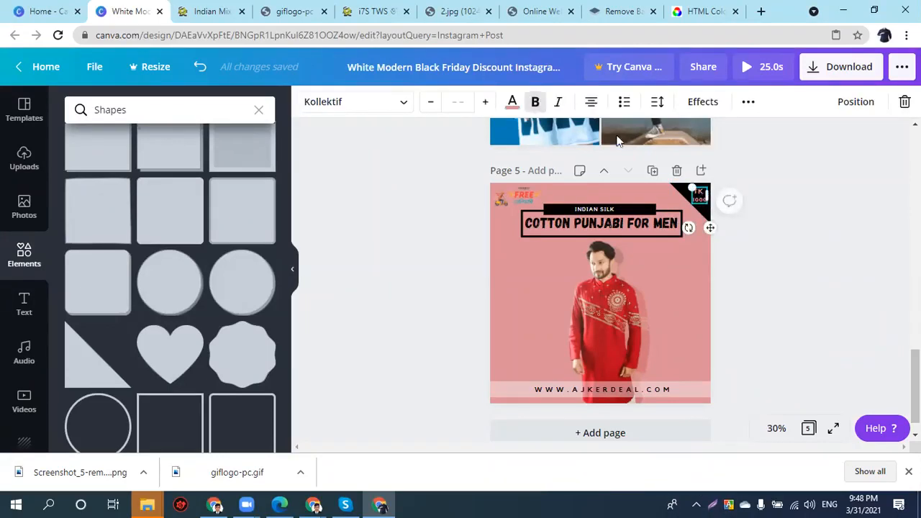
left_click(512, 101)
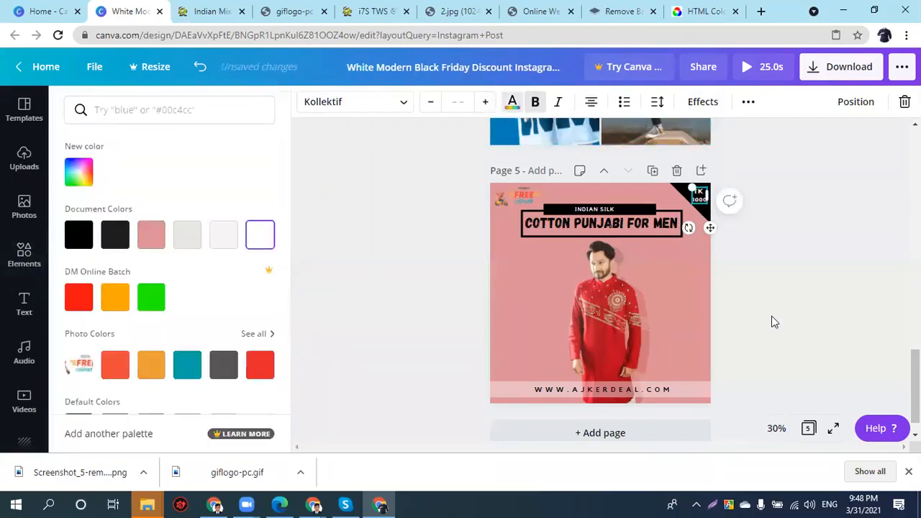
left_click(771, 315)
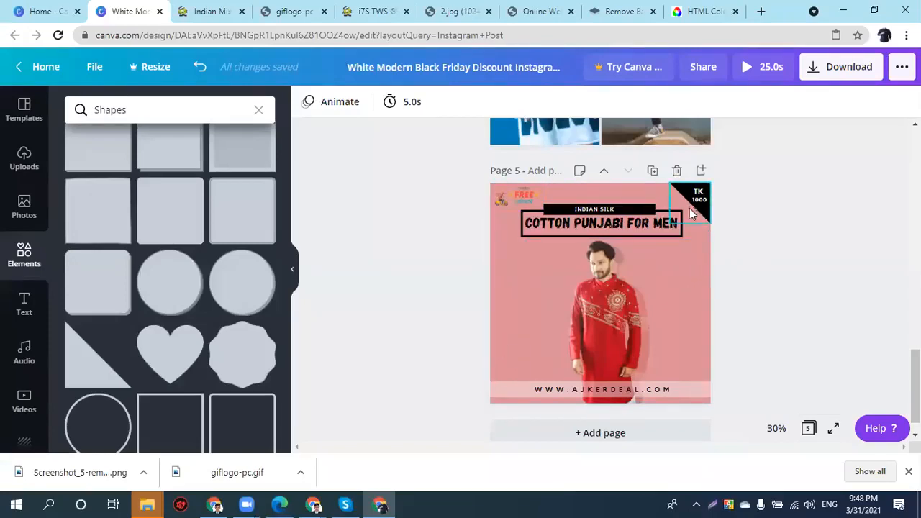
scroll(558, 265, "down", 1)
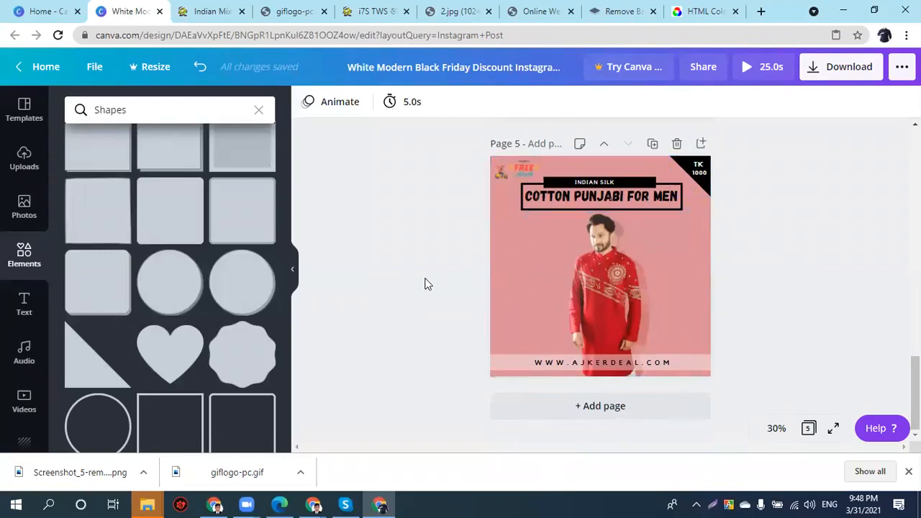
- Search the Canva home page for 'logo' templates
left_click(61, 12)
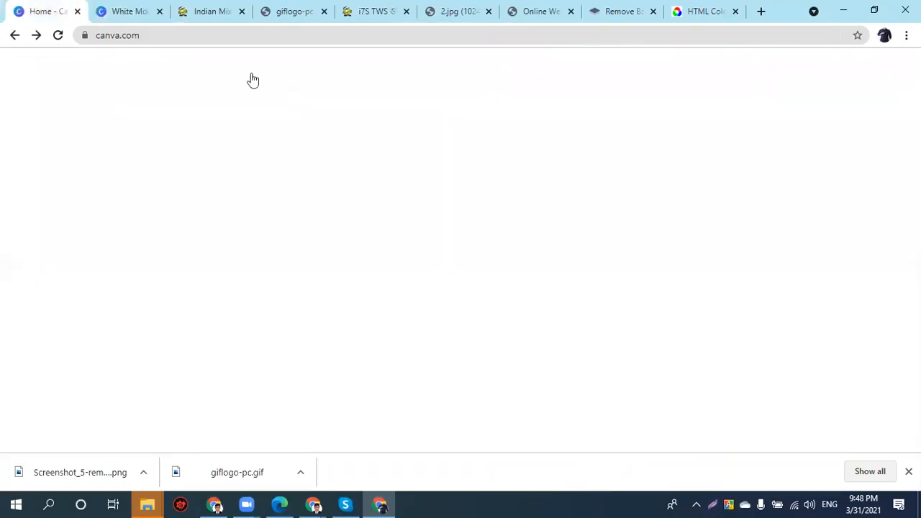
left_click(536, 72)
type("lp")
key("BackSpace")
type("ogo")
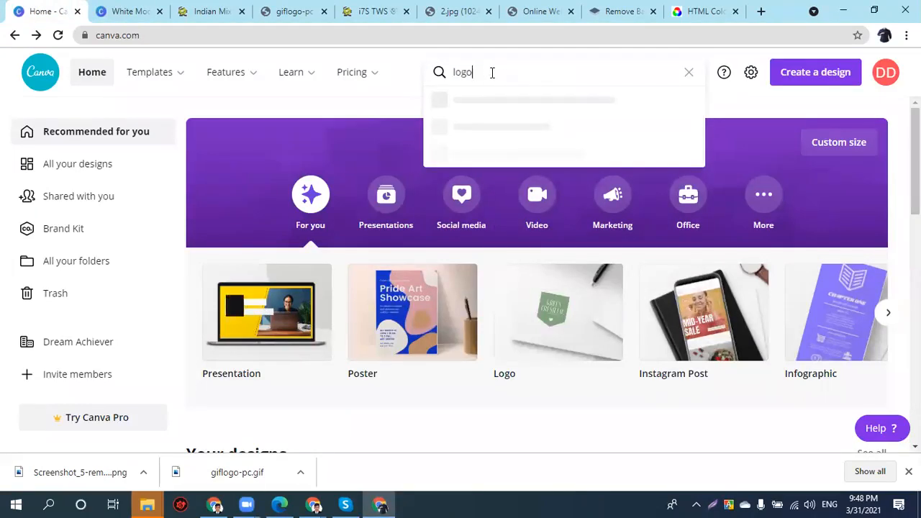
key("Return")
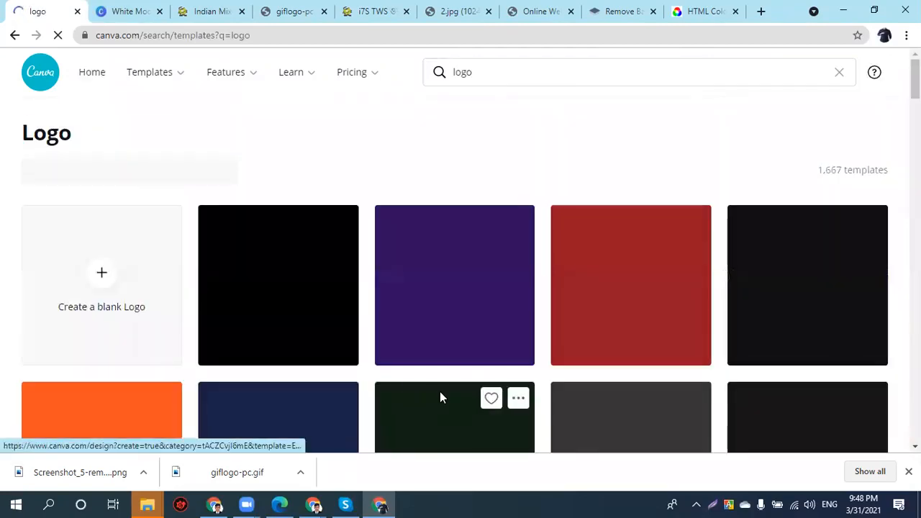
- Browse the logo results and open the Stryker Leap gaming logo template
scroll(453, 368, "down", 1)
scroll(453, 368, "down", 1)
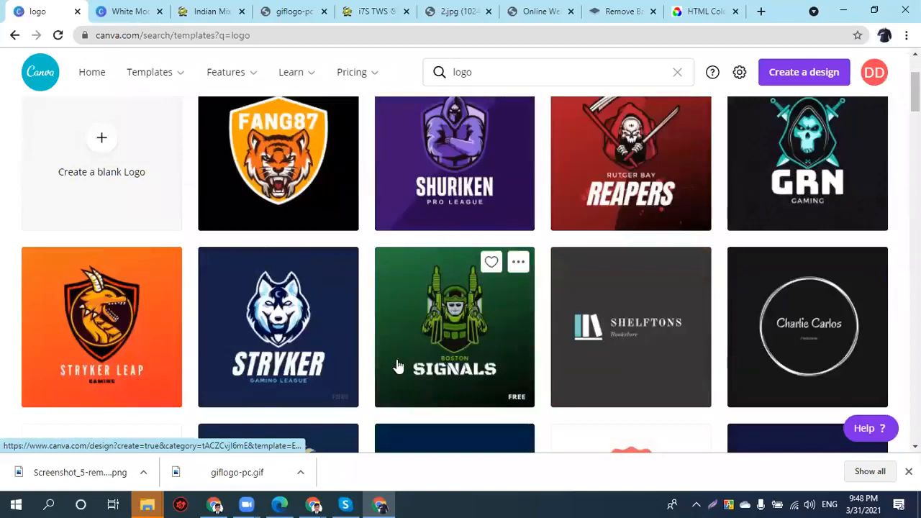
scroll(647, 294, "down", 1)
scroll(644, 294, "up", 1)
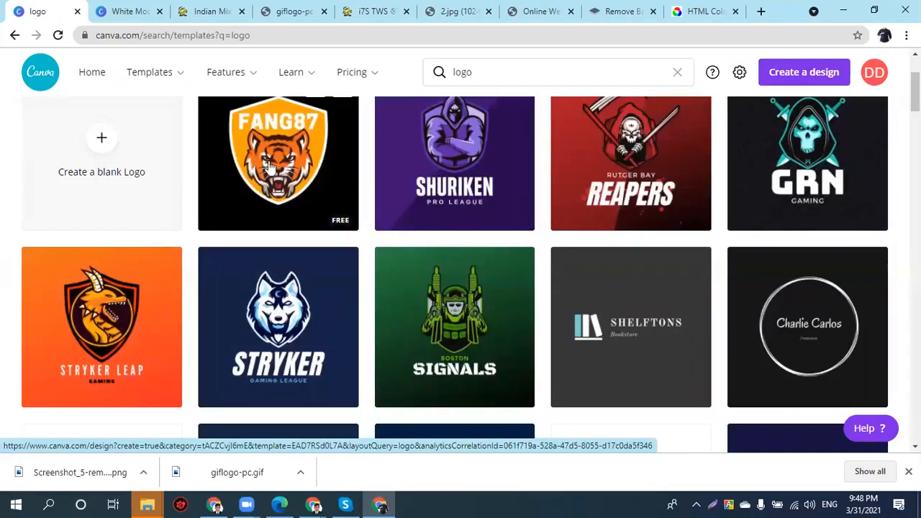
left_click(82, 302)
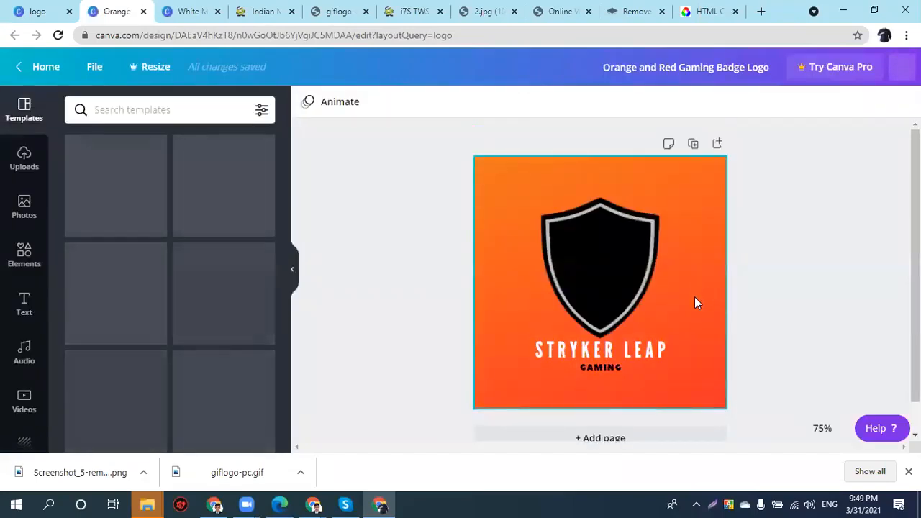
- Pull the dragon off its shield and move the shield toward the top-left
left_click_drag(689, 360, 713, 391)
left_click_drag(687, 272, 668, 322)
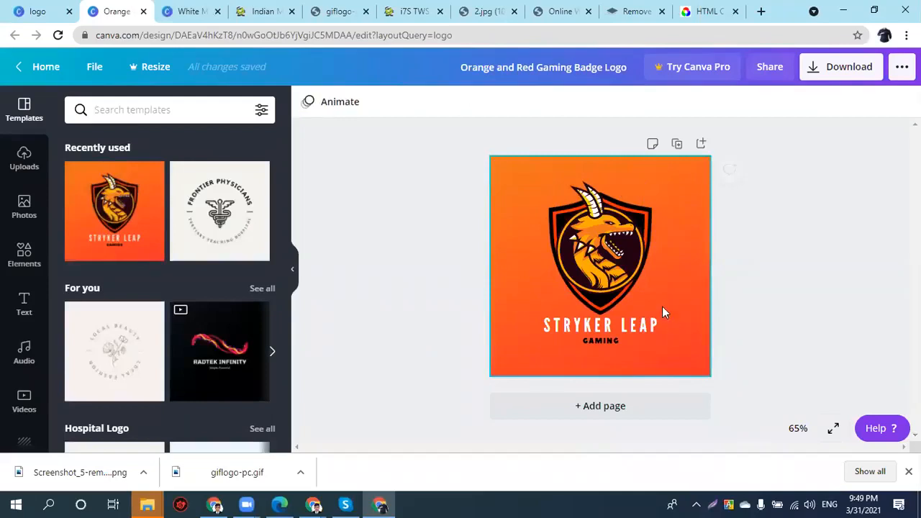
left_click(636, 266)
left_click_drag(599, 253, 660, 269)
left_click(563, 240)
left_click_drag(562, 242, 525, 211)
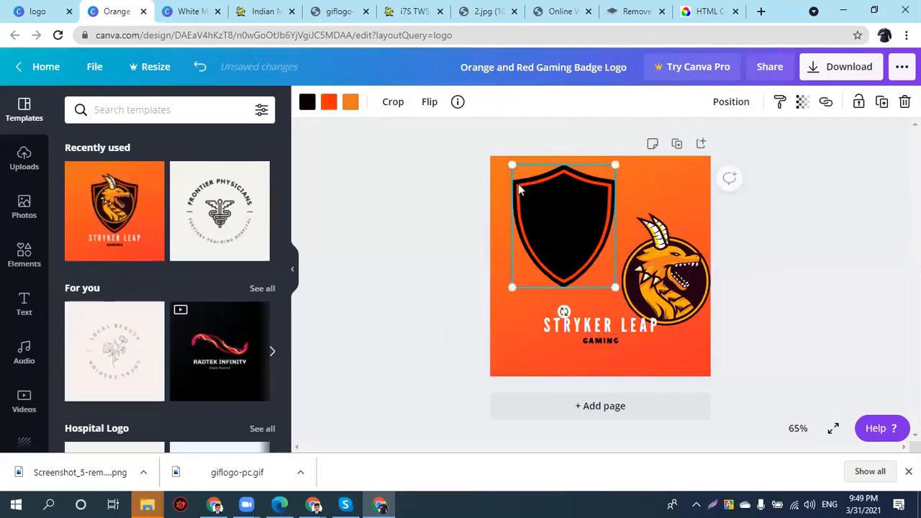
left_click(505, 200)
- Recolour the shield's outline and orange part white, then set shield and dragon side by side
left_click(651, 281)
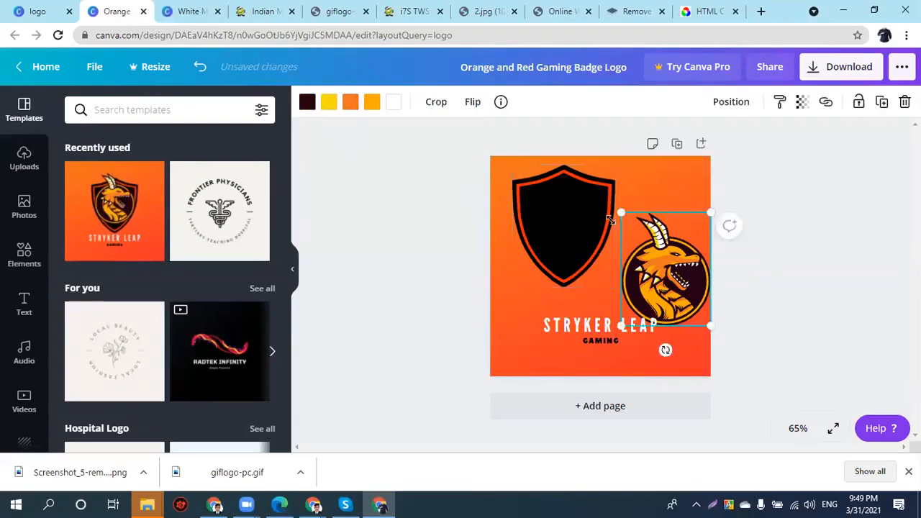
left_click(596, 223)
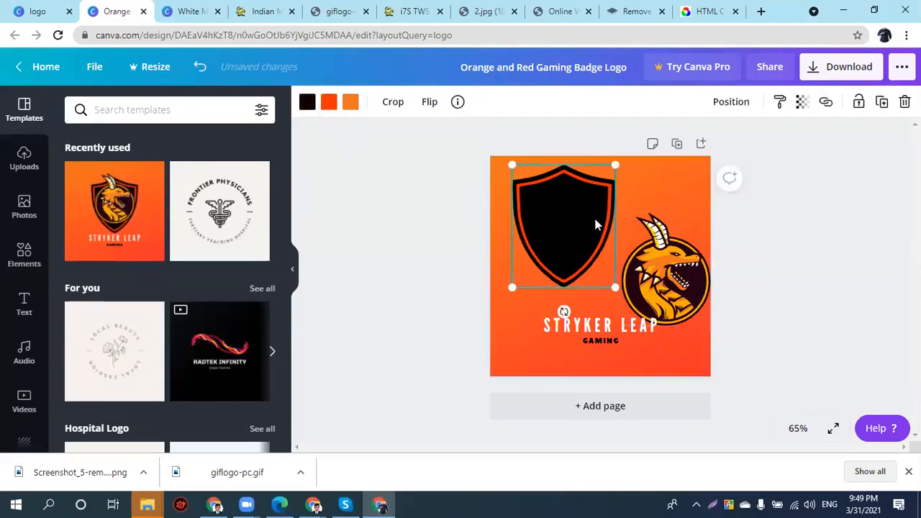
left_click(329, 102)
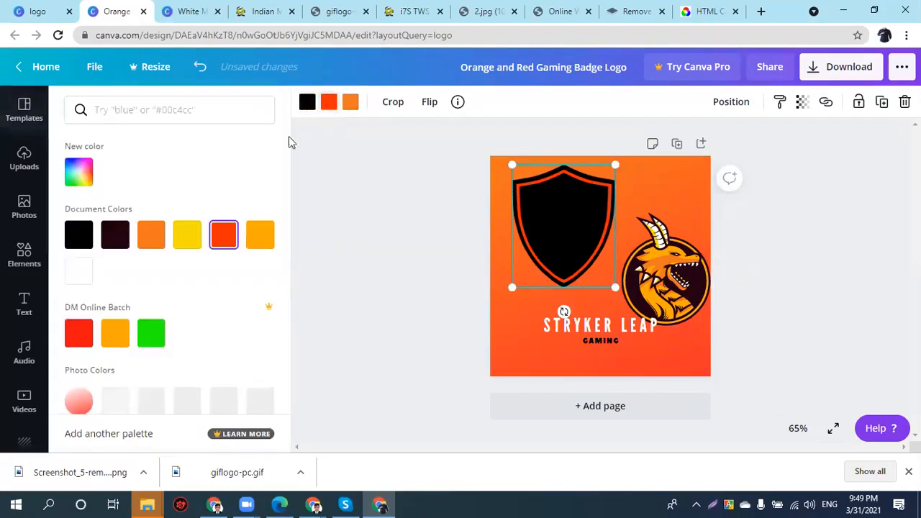
left_click(78, 271)
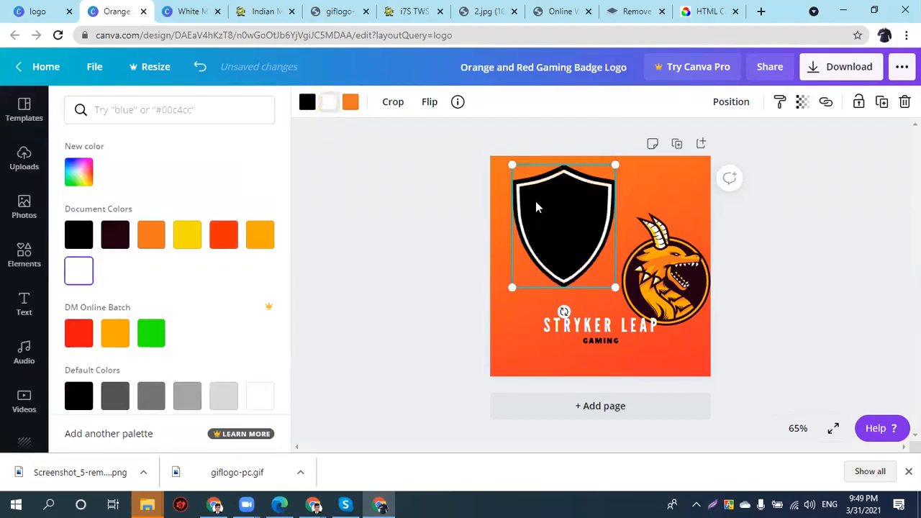
left_click(355, 107)
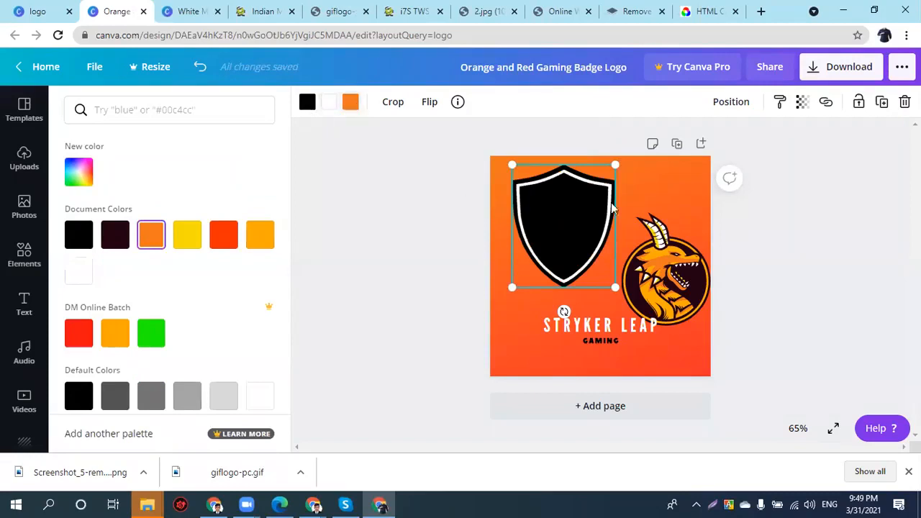
left_click(81, 274)
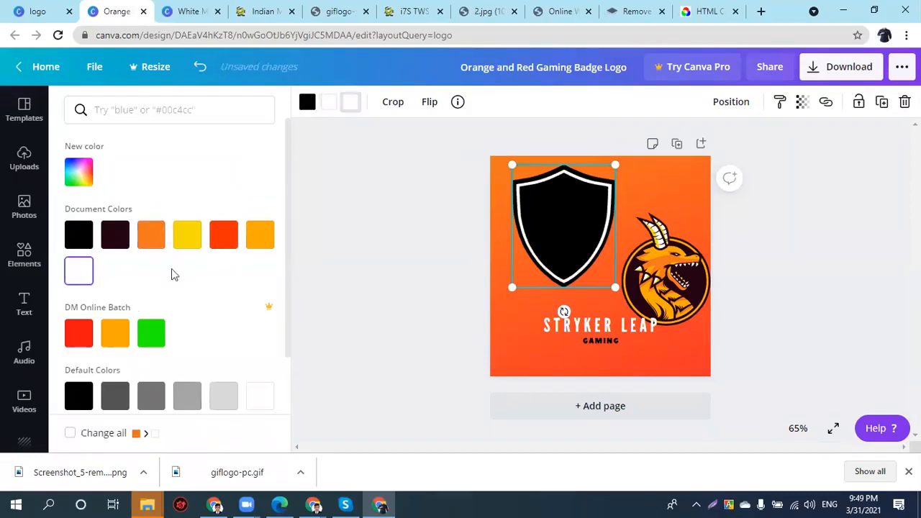
left_click_drag(571, 207, 577, 231)
left_click_drag(657, 271, 672, 257)
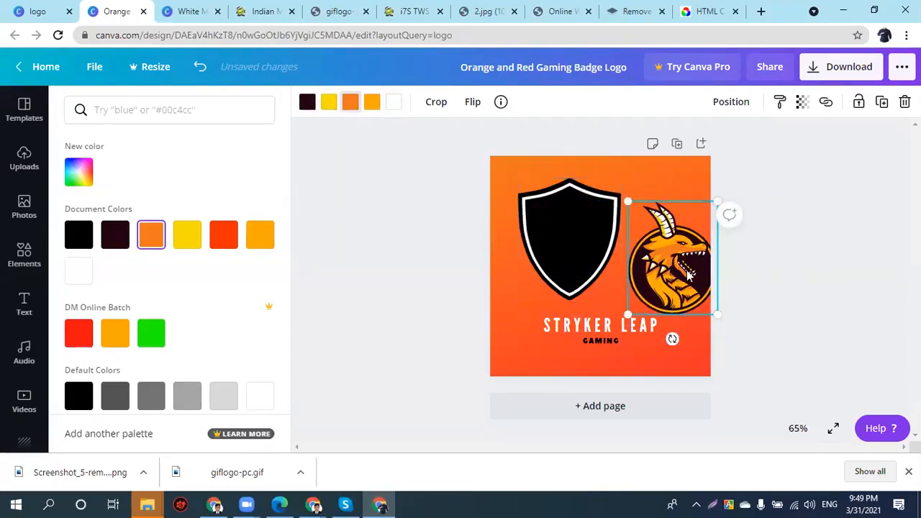
- Try dark blue on the dragon's white parts, then undo it with Ctrl+Z
left_click(394, 101)
scroll(133, 337, "down", 2)
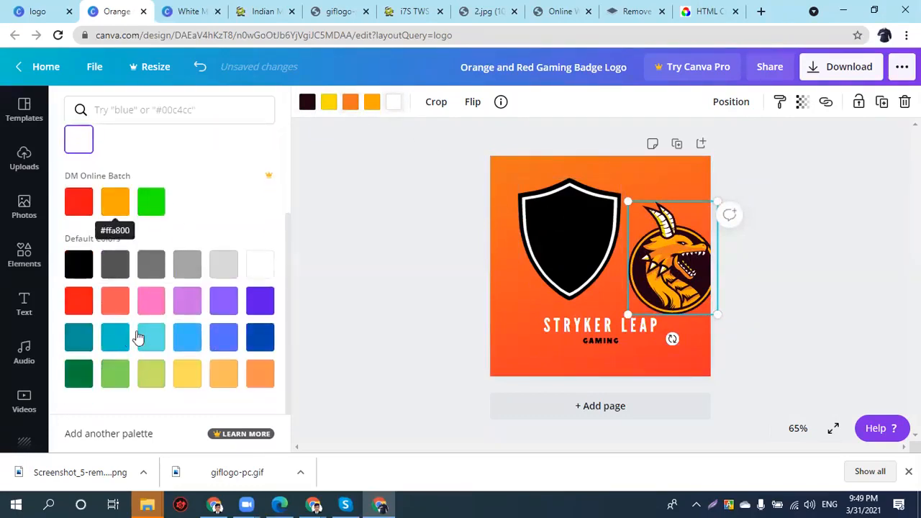
left_click(259, 337)
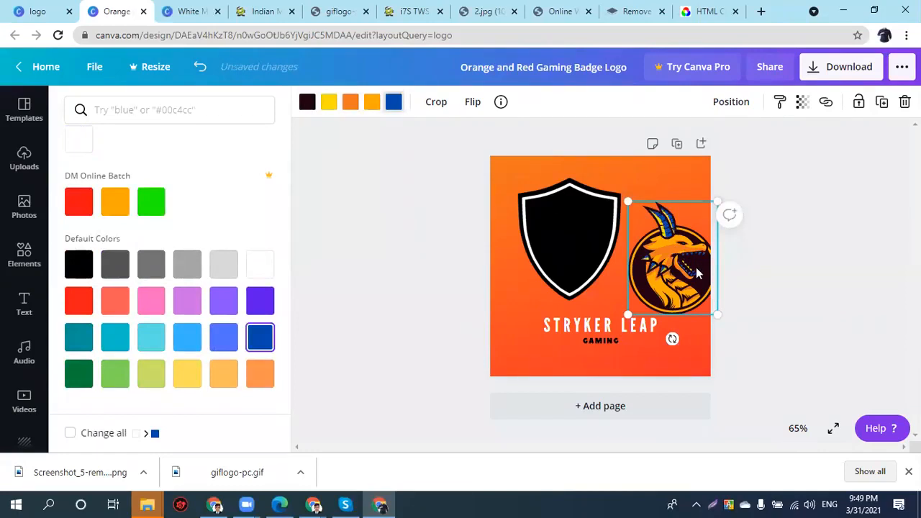
key("ctrl+z")
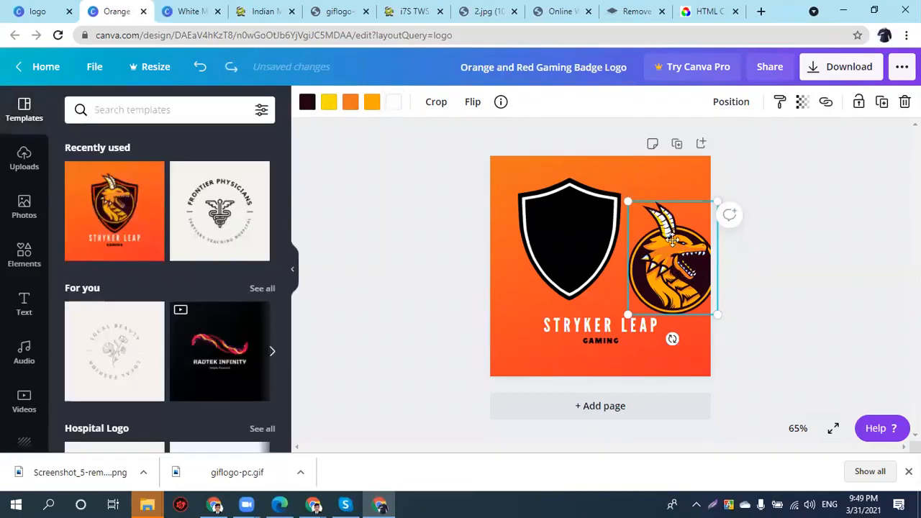
key("ctrl+z")
- Set the dragon back inside the shield, then swap in the Frontier Physicians template
left_click_drag(636, 257, 593, 260)
left_click(532, 258, "shift")
left_click_drag(594, 258, 594, 254)
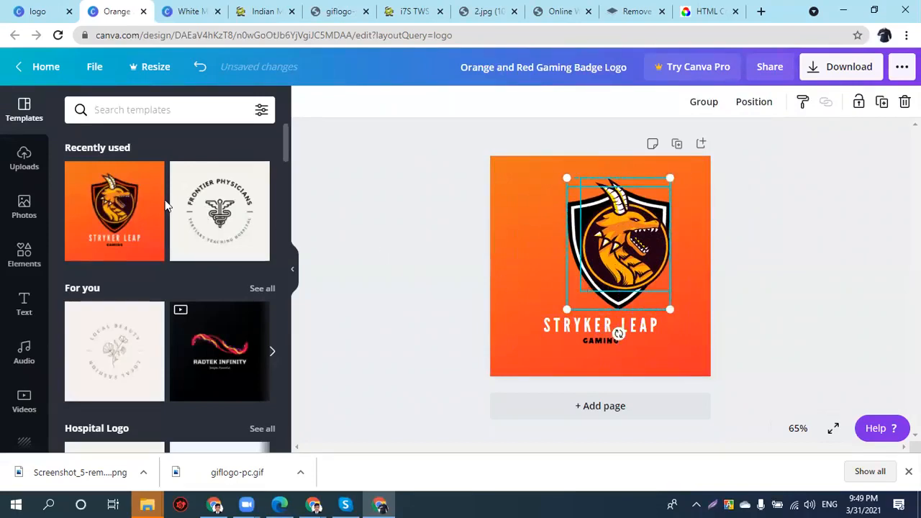
left_click_drag(755, 224, 568, 340)
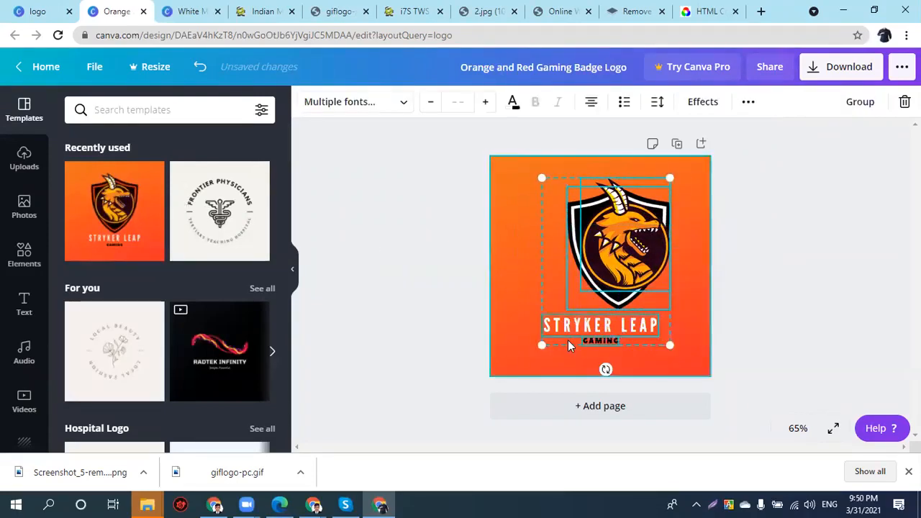
left_click(221, 223)
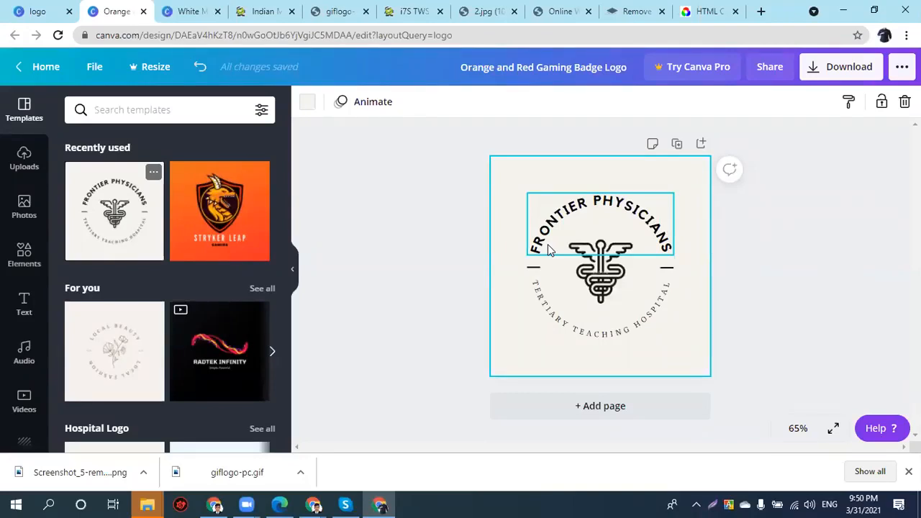
- Inspect the curved text effects and drag the caduceus emblem below the circle
left_click(640, 232)
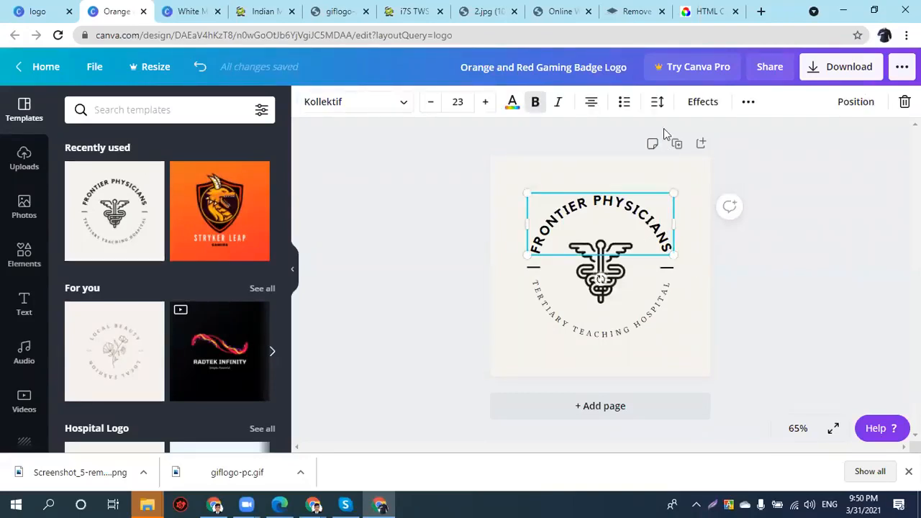
left_click(691, 102)
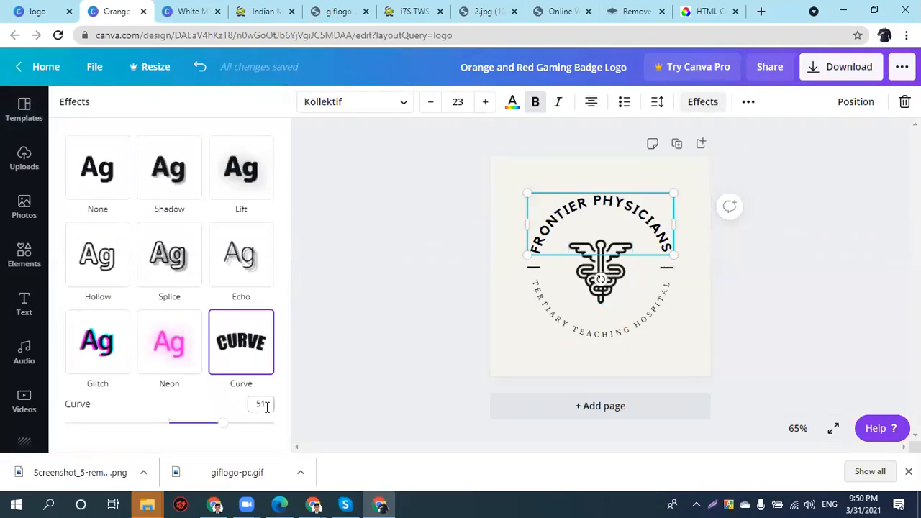
left_click(554, 321)
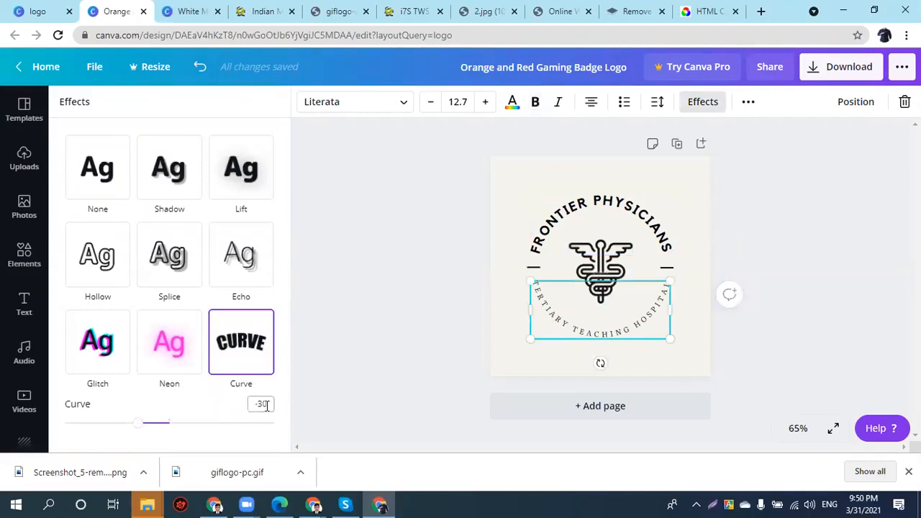
left_click(604, 263)
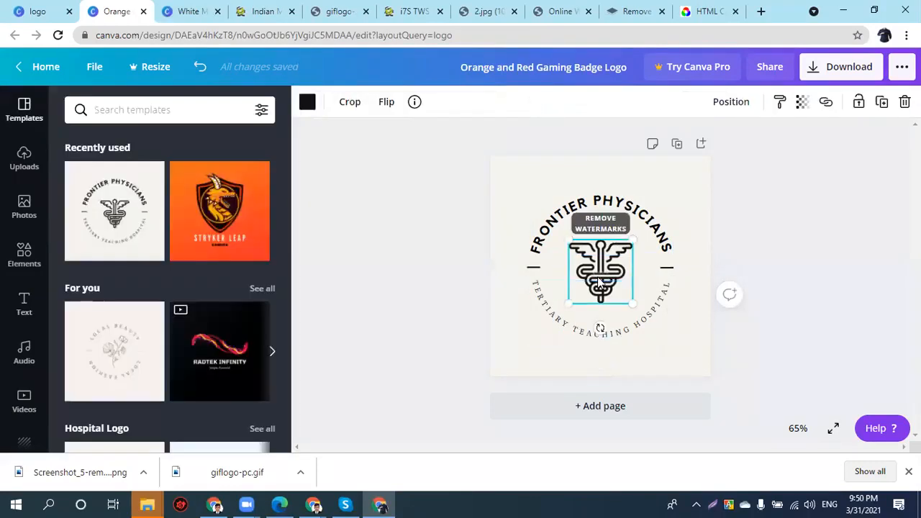
left_click_drag(605, 262, 615, 371)
- Check the FRONTIER PHYSICIANS curved text, then delete the caduceus emblem
double_click(586, 243)
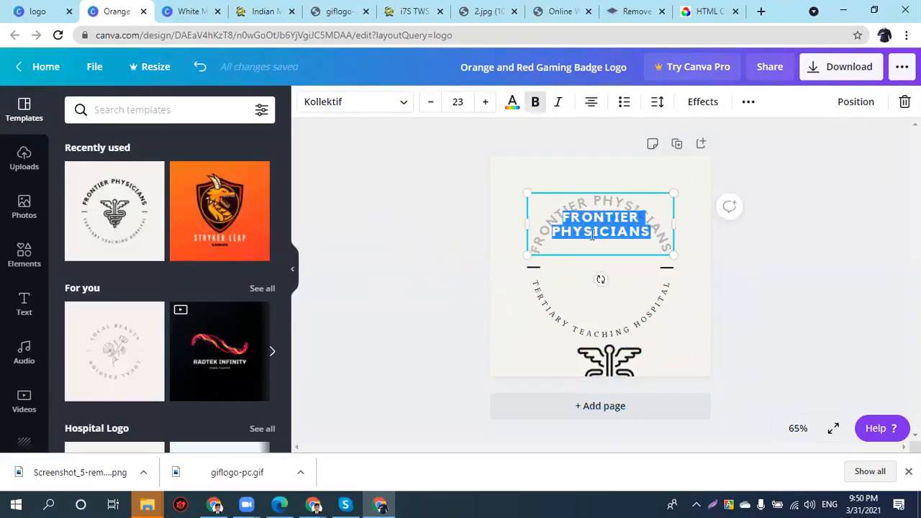
left_click(786, 283)
left_click_drag(756, 222, 583, 322)
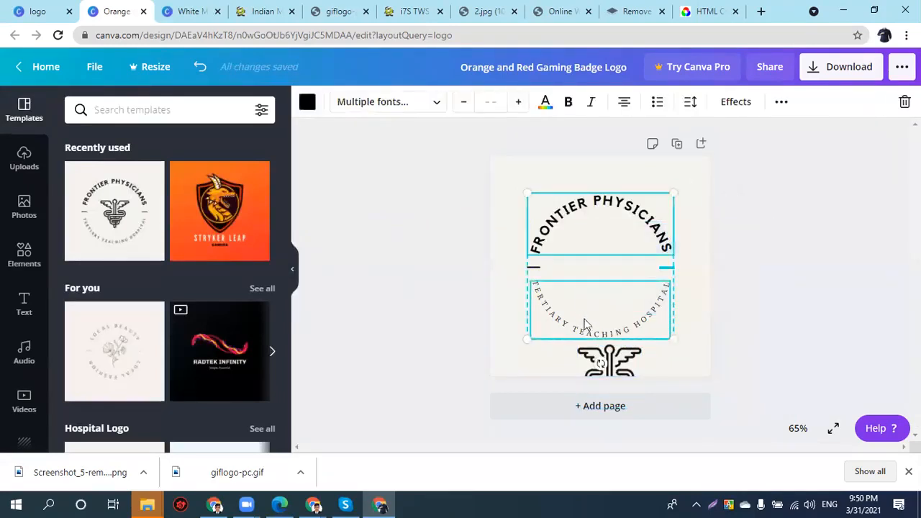
left_click(615, 364)
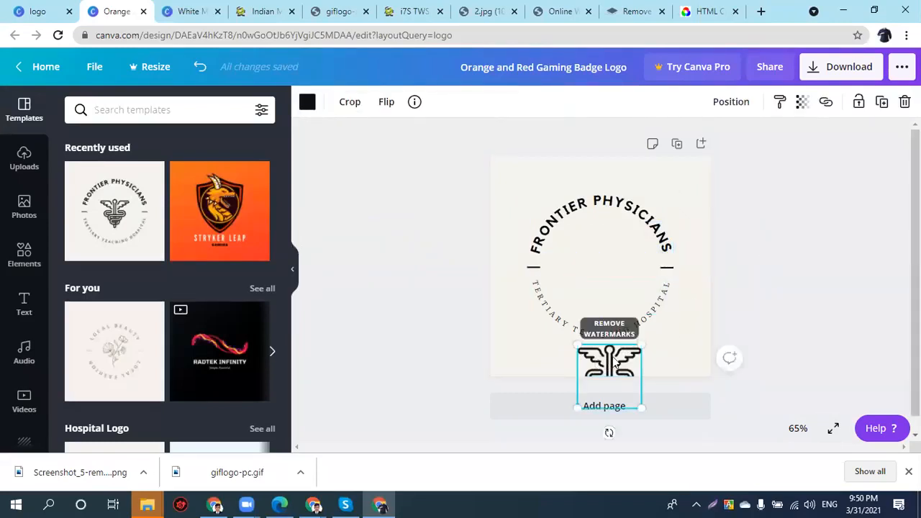
key("Delete")
- Apply the Medica doctor logo template and inspect its curved MEDICA and URGENT CARE CLINIC texts
scroll(239, 358, "down", 4)
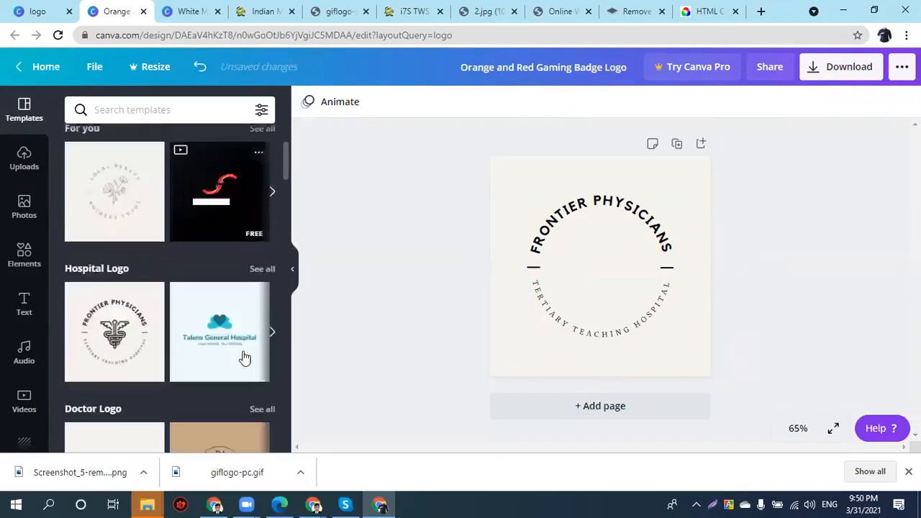
scroll(211, 230, "down", 2)
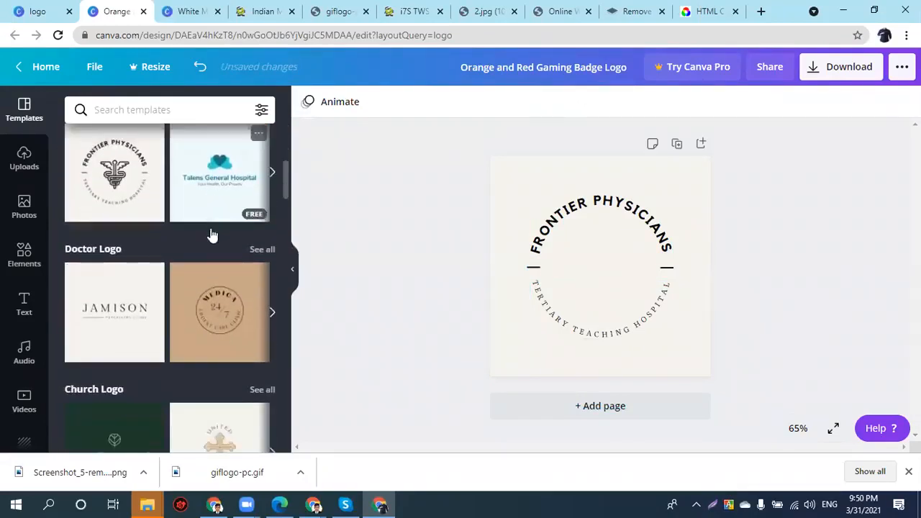
left_click(208, 295)
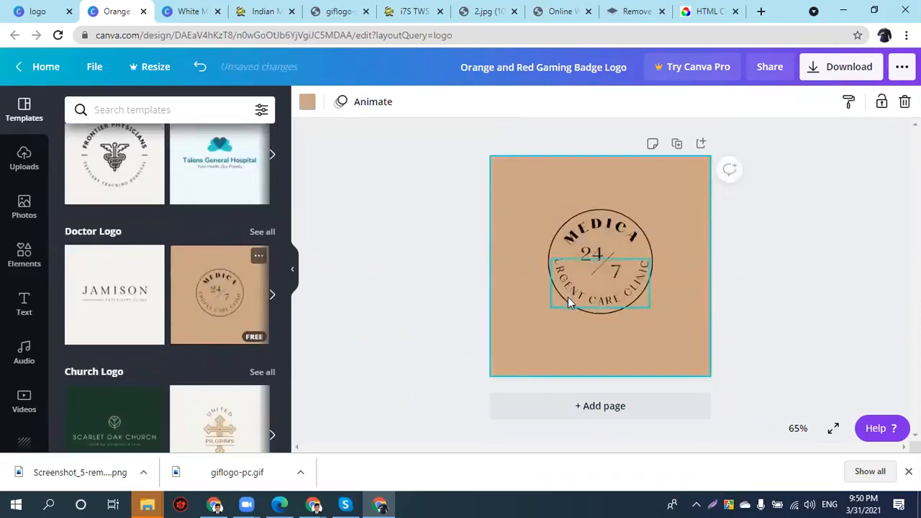
left_click(582, 236)
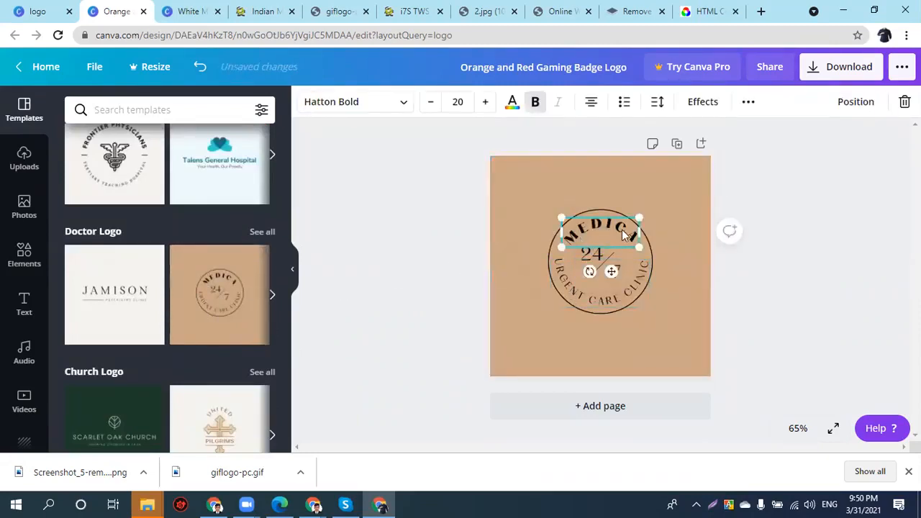
left_click(568, 277)
left_click(596, 232)
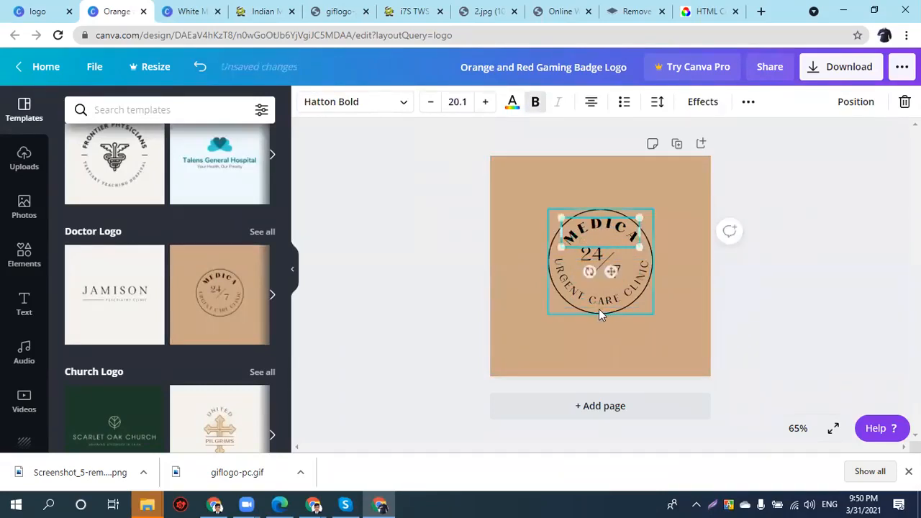
- Re-centre the circle outline and move the 24/7 mark back into its middle
left_click(598, 309)
mouse_move(598, 309)
left_mouse_down()
mouse_move(558, 350)
mouse_move(602, 308)
mouse_move(596, 262)
mouse_move(600, 309)
left_mouse_up()
left_click_drag(600, 254, 600, 342)
left_click(600, 261)
left_click(602, 271)
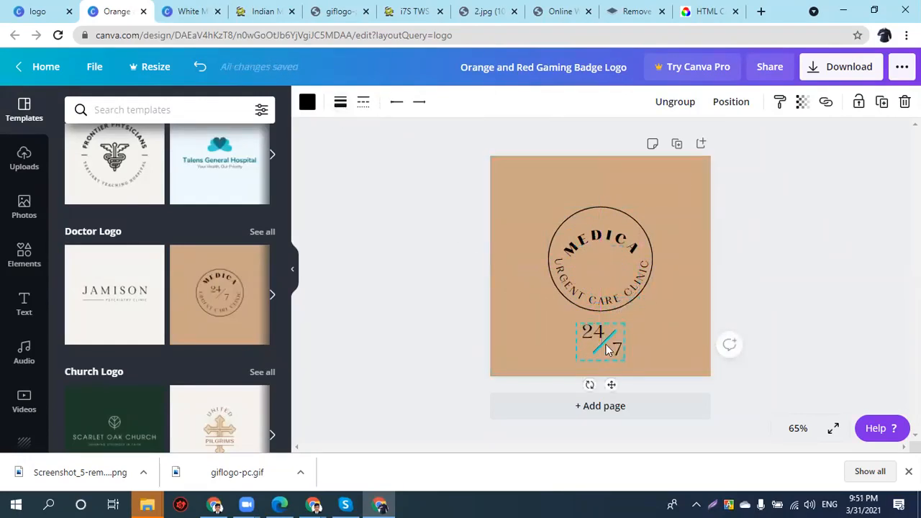
left_click_drag(598, 349, 598, 278)
scroll(72, 329, "down", 8)
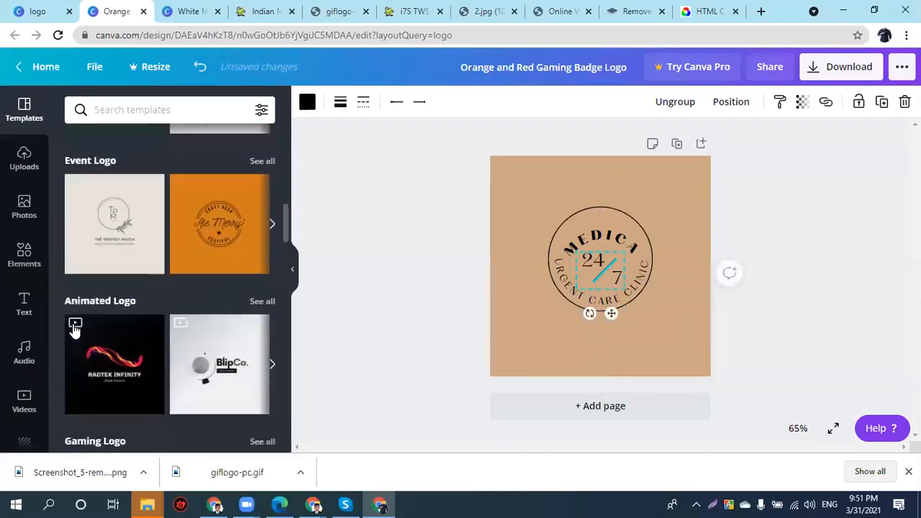
- Apply the Toxik gaming logo, push the black badge right and move TOXIK down
scroll(72, 329, "down", 1)
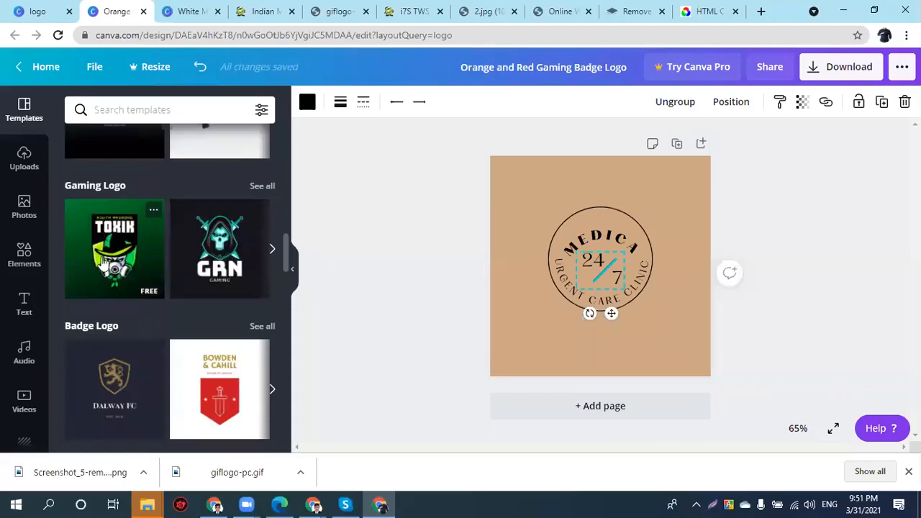
left_click(117, 243)
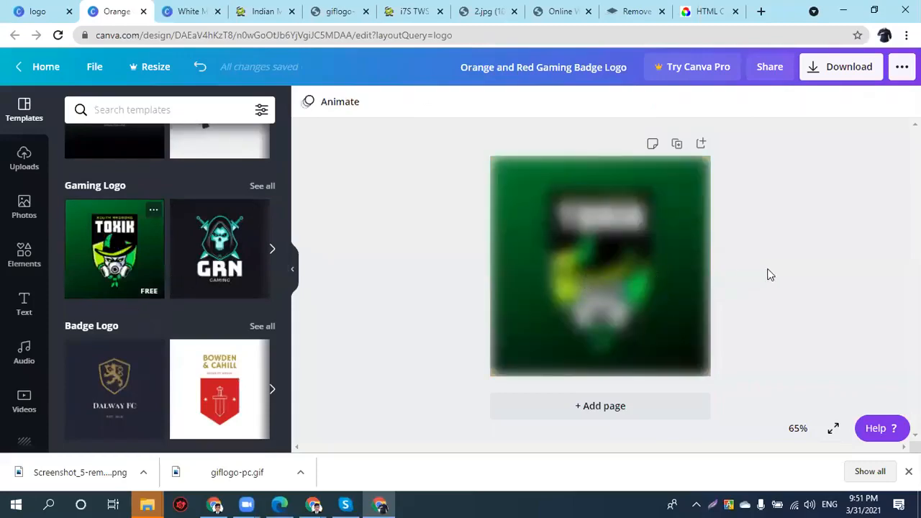
left_click_drag(600, 315, 473, 315)
left_click_drag(596, 266, 687, 288)
left_click_drag(608, 227, 602, 265)
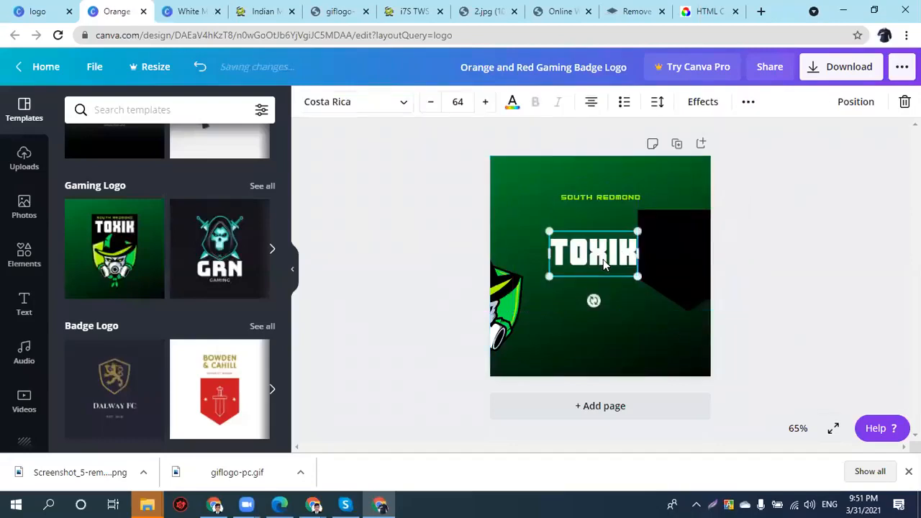
left_click_drag(496, 300, 597, 330)
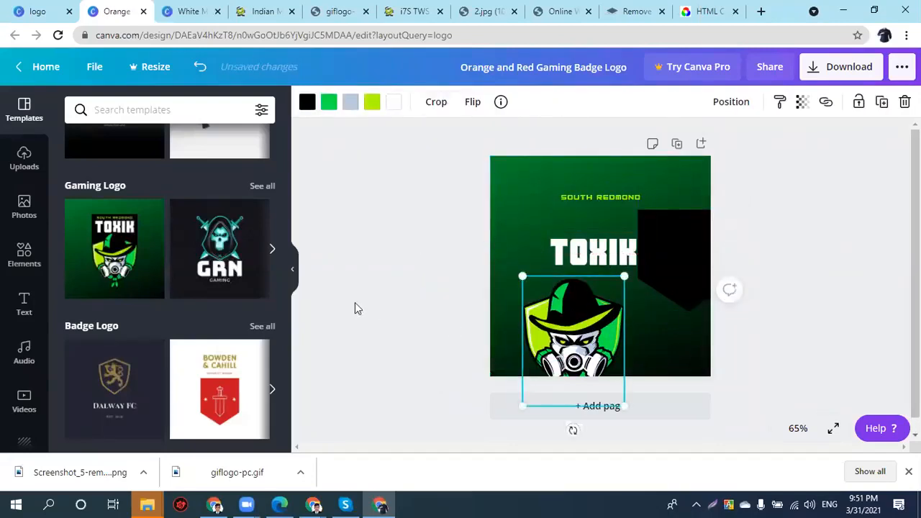
- Move the gas-mask mascot up so it overlaps the TOXIK title
scroll(162, 392, "down", 1)
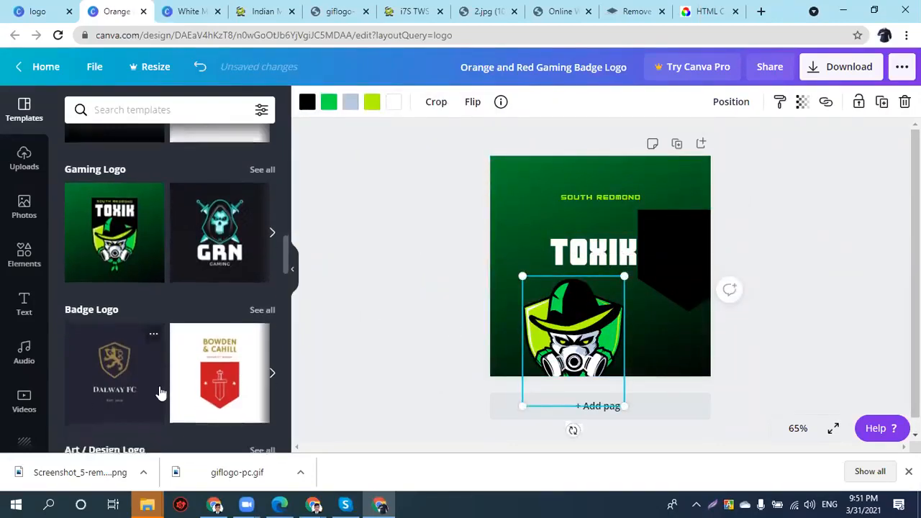
scroll(161, 392, "down", 4)
left_click_drag(566, 336, 592, 299)
scroll(155, 288, "down", 4)
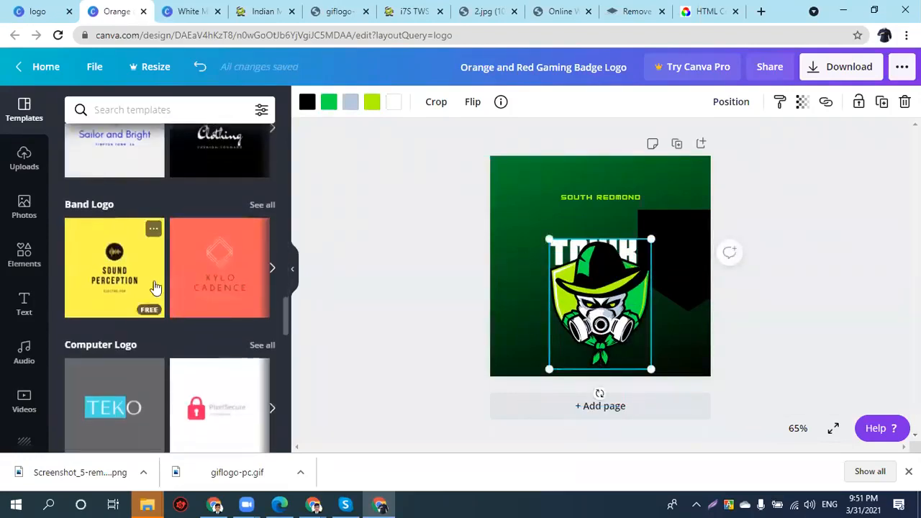
scroll(154, 285, "down", 5)
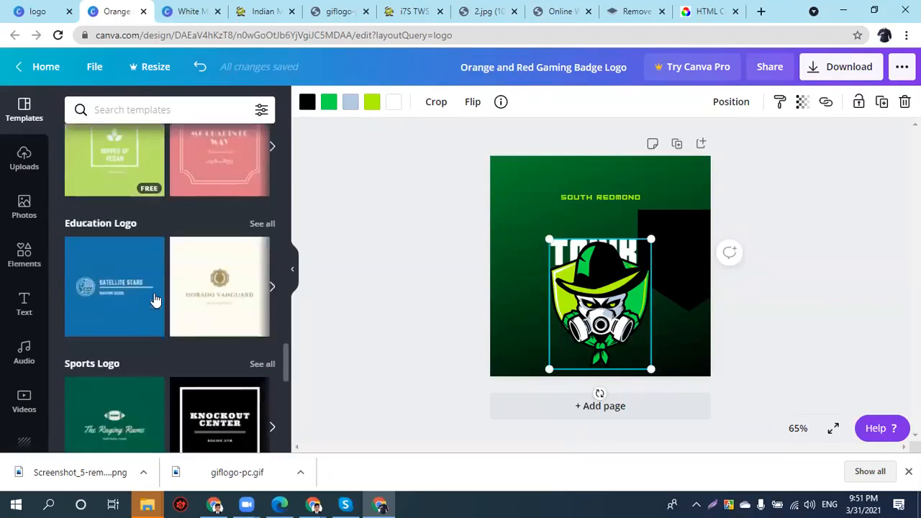
scroll(183, 309, "down", 2)
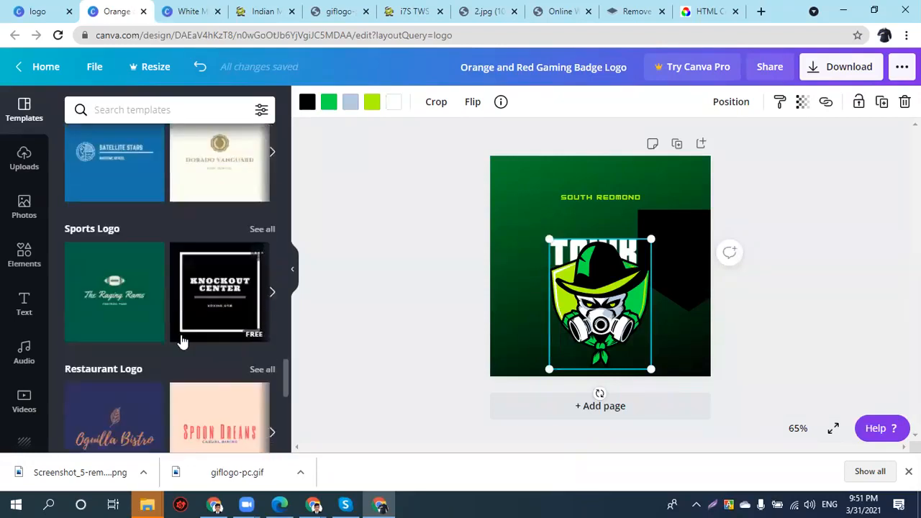
scroll(134, 323, "down", 5)
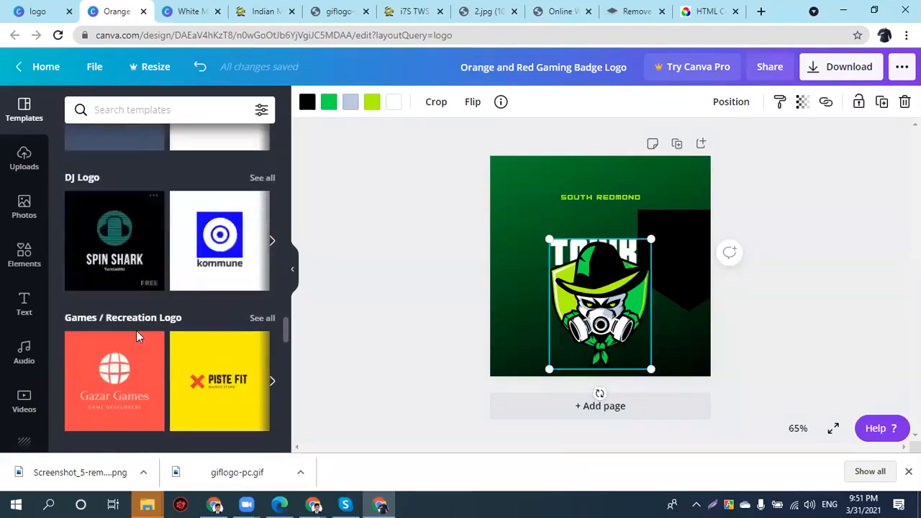
scroll(136, 330, "down", 5)
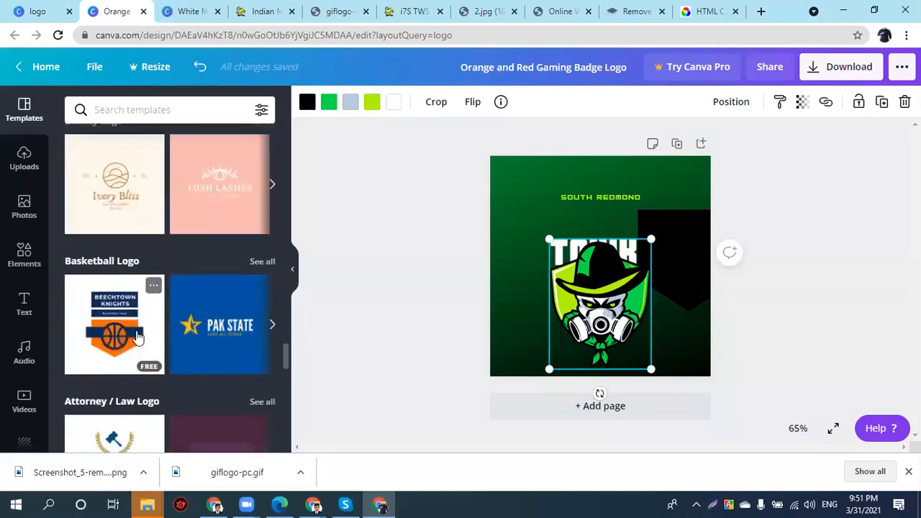
- Apply the Pak State basketball logo, try moving the star, and delete the blue background
left_click(186, 334)
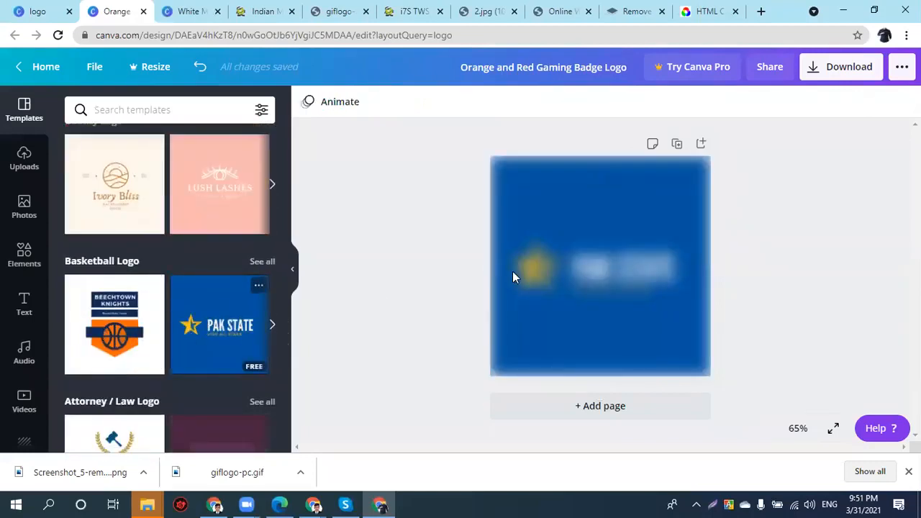
left_click_drag(543, 284, 543, 185)
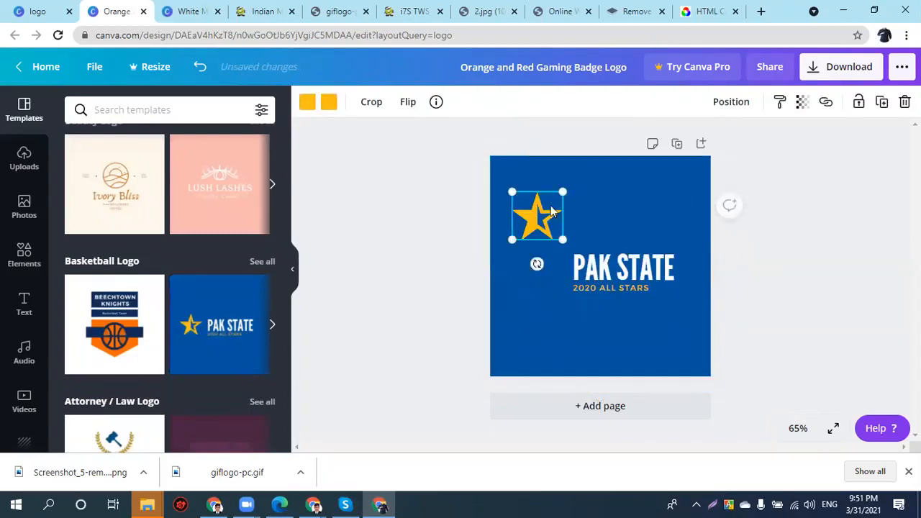
left_click_drag(540, 219, 528, 308)
left_click(575, 223)
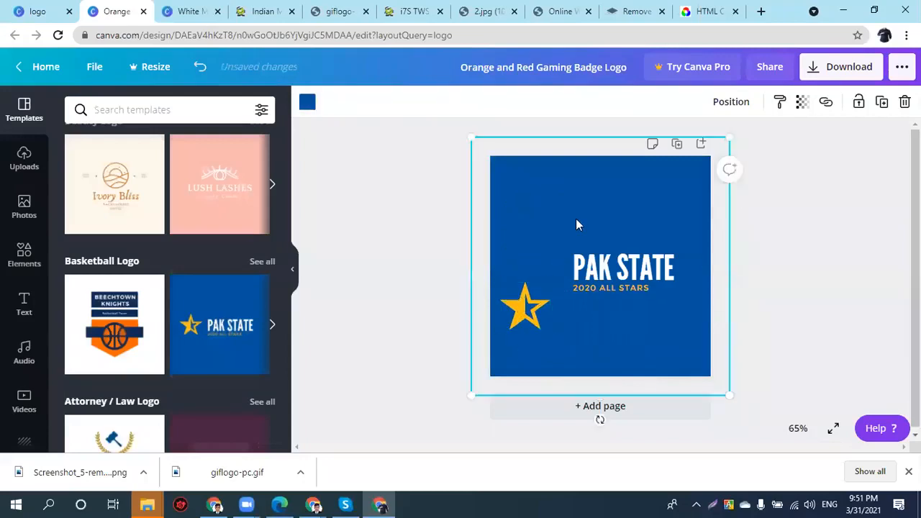
key("Delete")
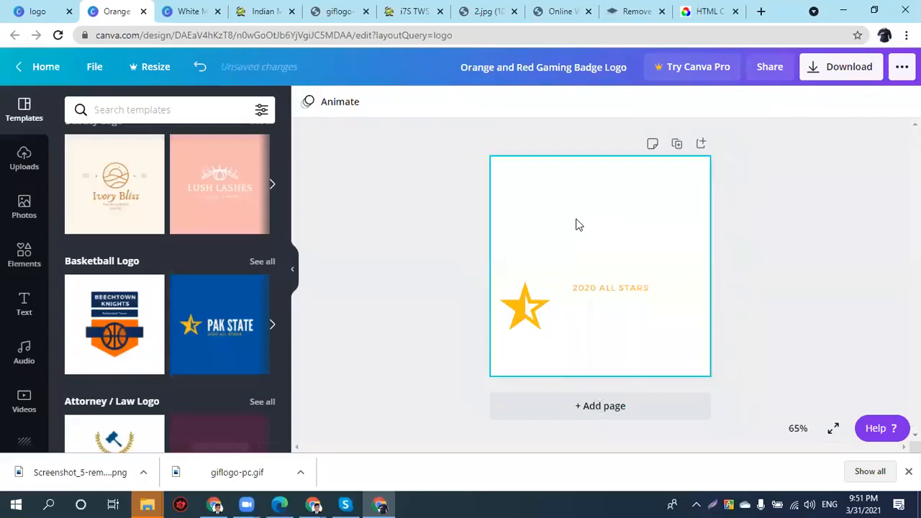
- Place the gold star just left of PAK STATE, level with the title
left_click(525, 292)
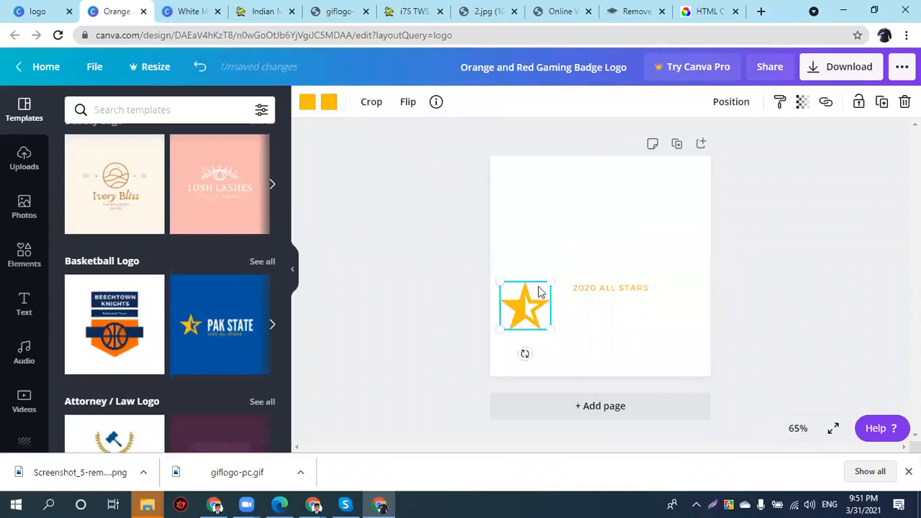
left_click_drag(525, 293, 546, 264)
key("ctrl+z")
key("ctrl+z")
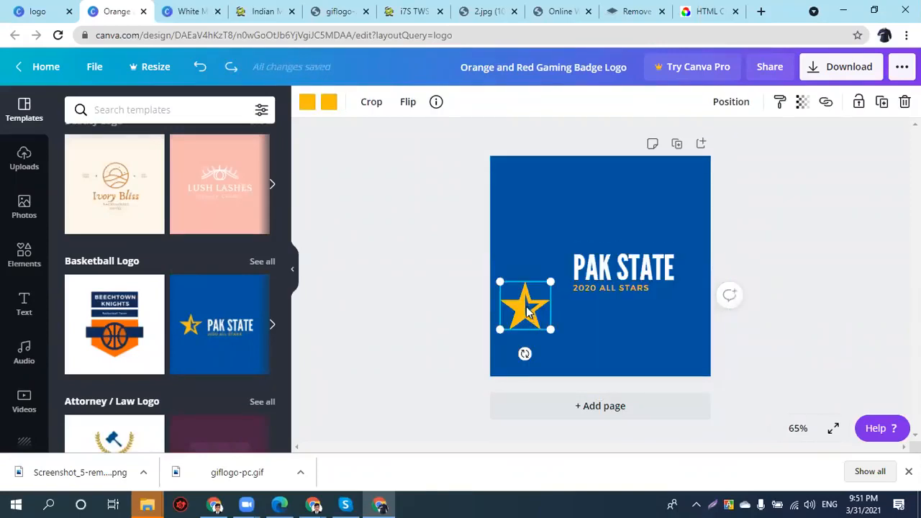
left_click_drag(522, 300, 532, 269)
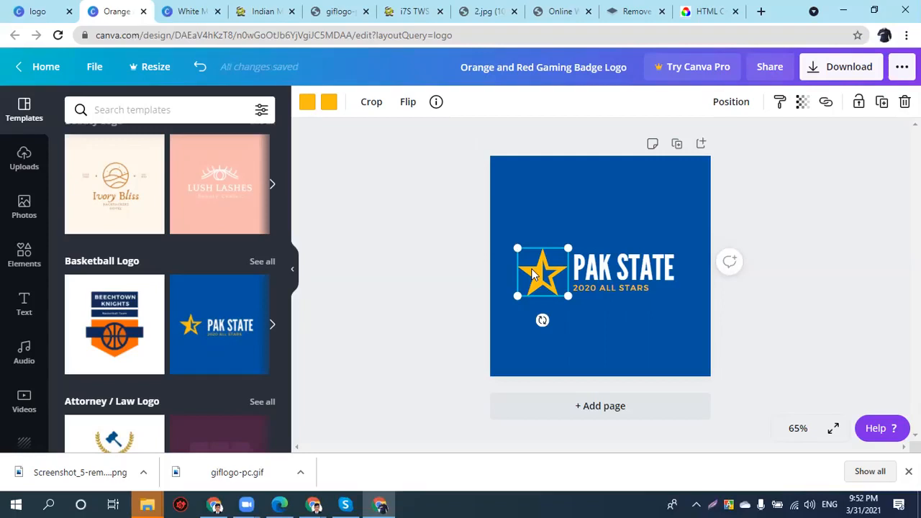
- Add a second page and apply the Mueller Law attorney logo template to it
left_click(588, 408)
scroll(133, 343, "down", 1)
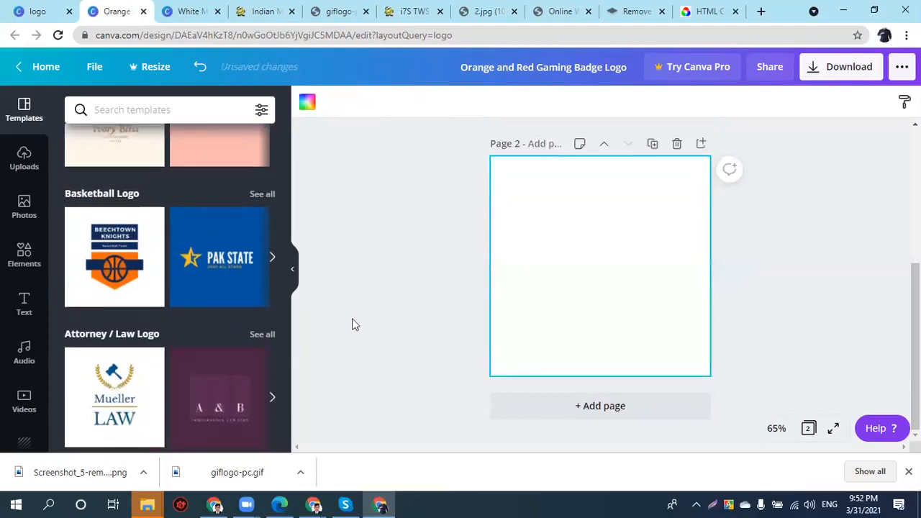
scroll(144, 352, "down", 4)
scroll(109, 309, "up", 2)
left_click(104, 279)
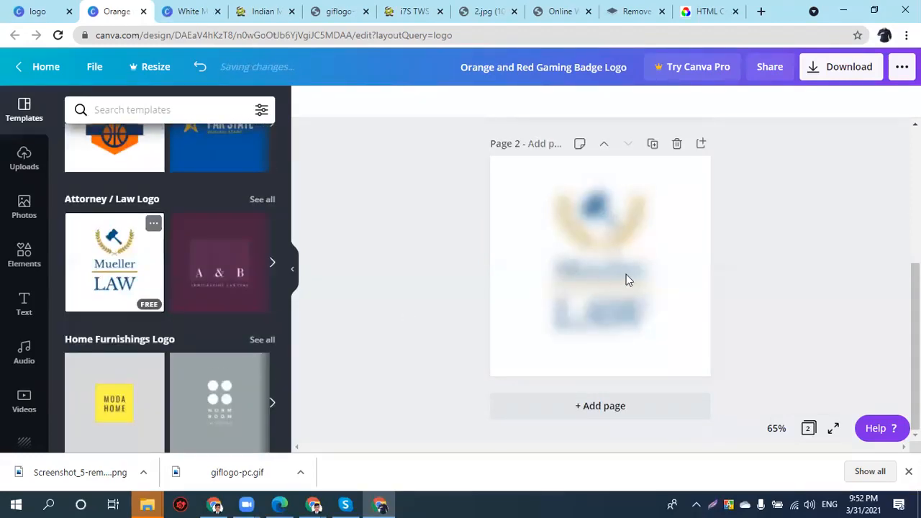
- Pull the law logo's gavel, wreath and name text apart
left_click(634, 236)
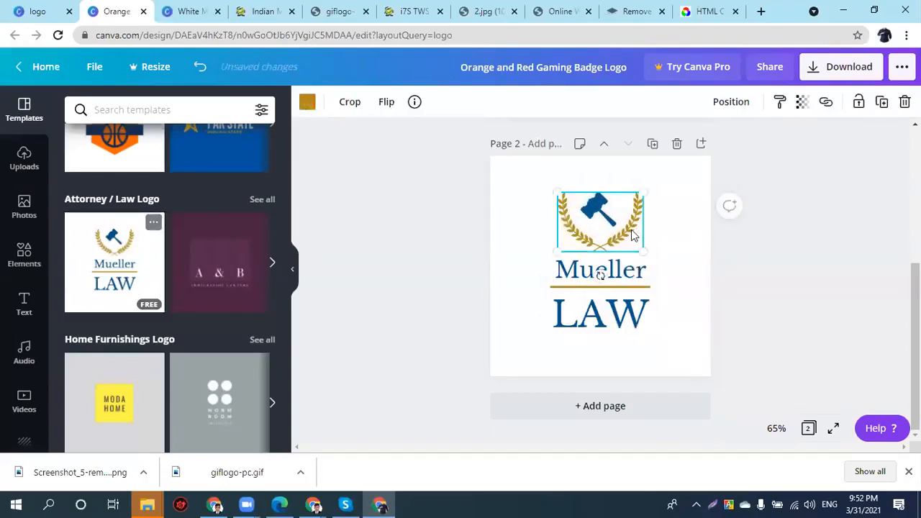
left_click_drag(607, 248, 633, 245)
left_click_drag(589, 197, 563, 305)
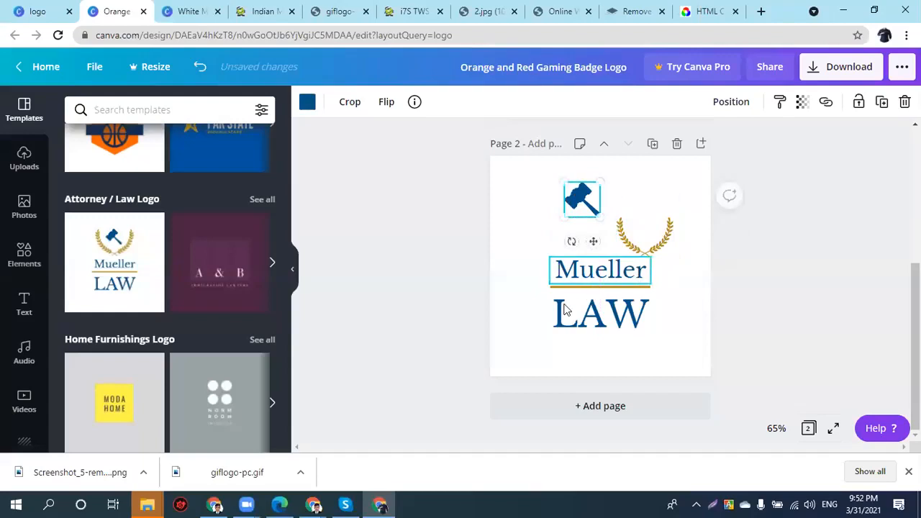
left_click_drag(632, 236, 593, 258)
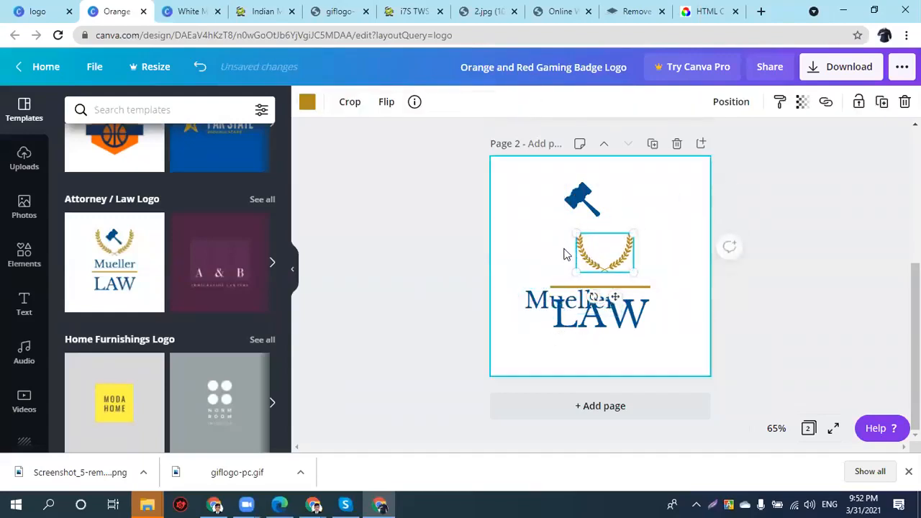
- Replace page 2 with the Bordough Bakery logo template
scroll(230, 368, "down", 5)
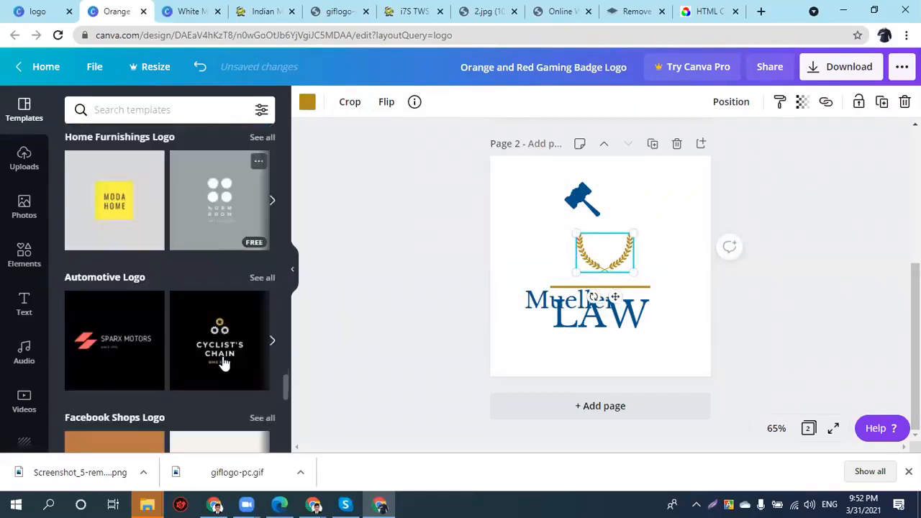
scroll(223, 363, "down", 3)
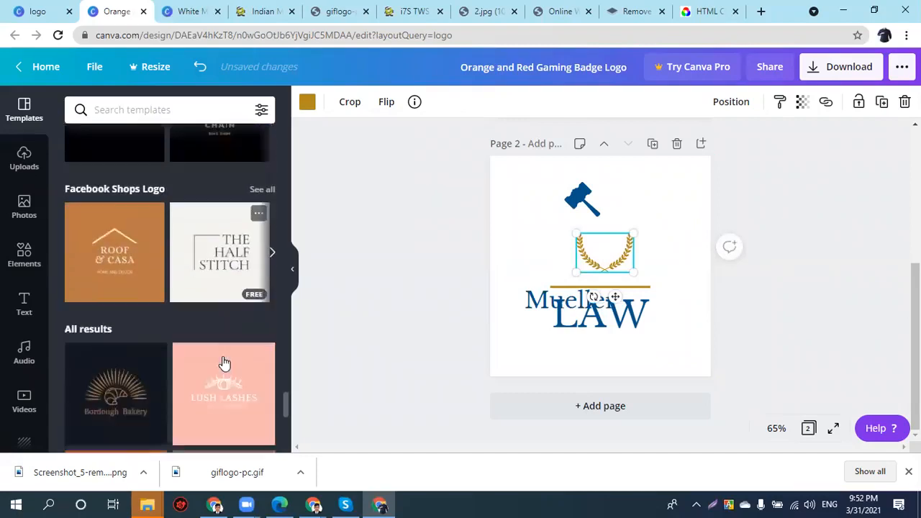
left_click(126, 351)
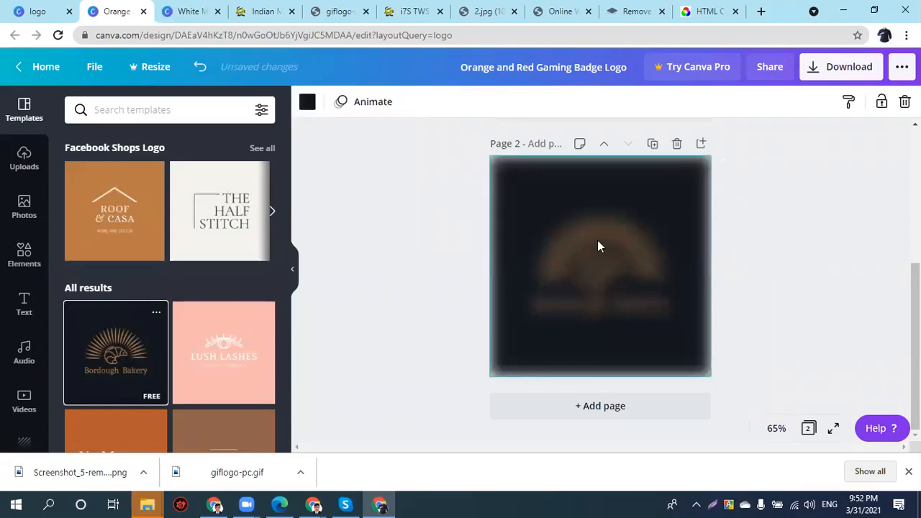
- Shuffle the sun rays and croissant around above the Bordough Bakery text
left_click_drag(555, 224, 575, 183)
left_click_drag(647, 198, 616, 217)
left_click_drag(601, 281, 601, 297)
left_click_drag(586, 199, 600, 268)
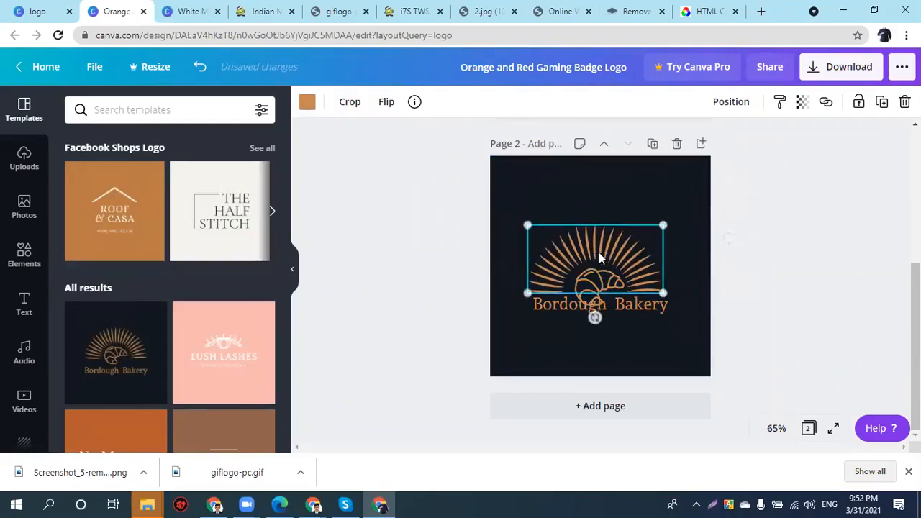
- Turn the sun rays yellow and settle them above the croissant, then revisit other design tabs
left_click(307, 102)
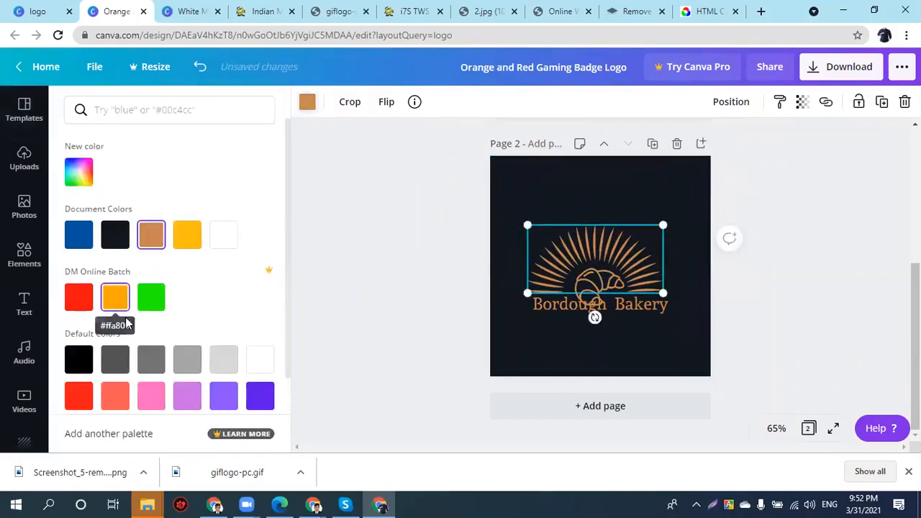
left_click(188, 239)
left_click_drag(580, 275, 581, 277)
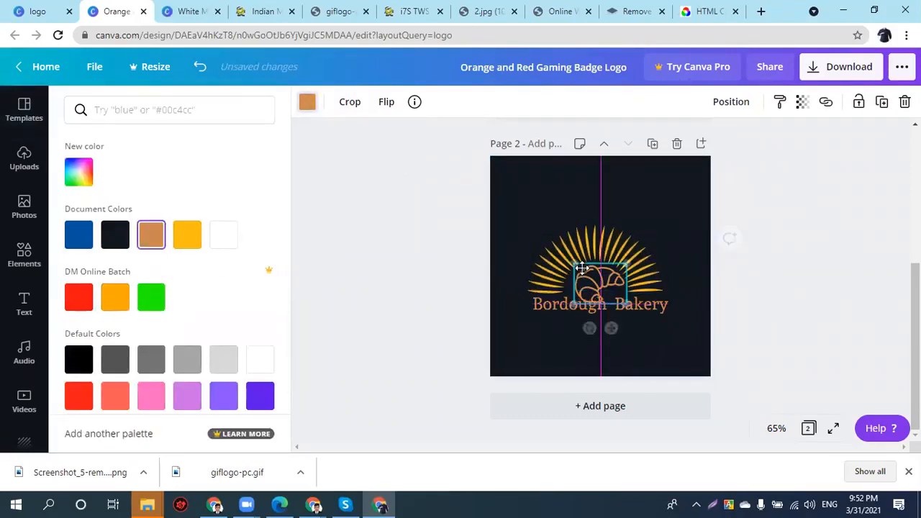
scroll(113, 364, "down", 2)
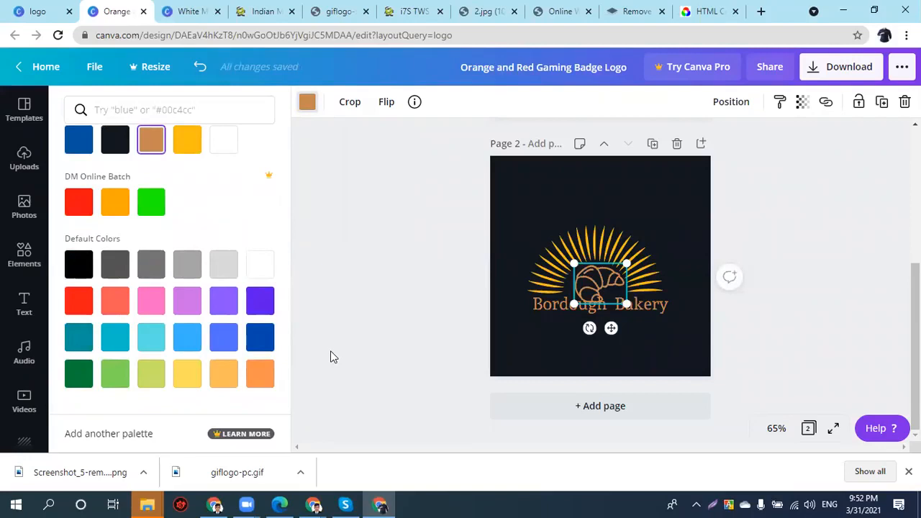
mouse_move(592, 241)
left_mouse_down()
mouse_move(602, 231)
mouse_move(590, 230)
left_mouse_up()
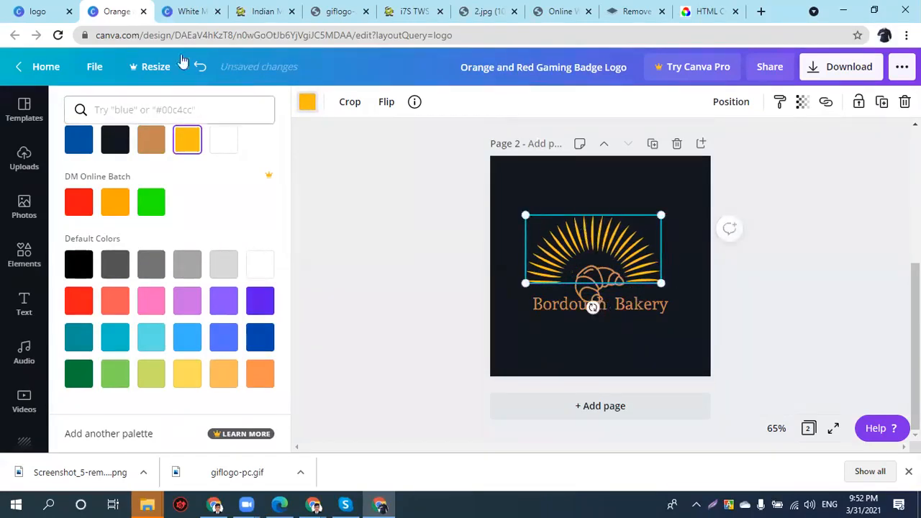
left_click(167, 10)
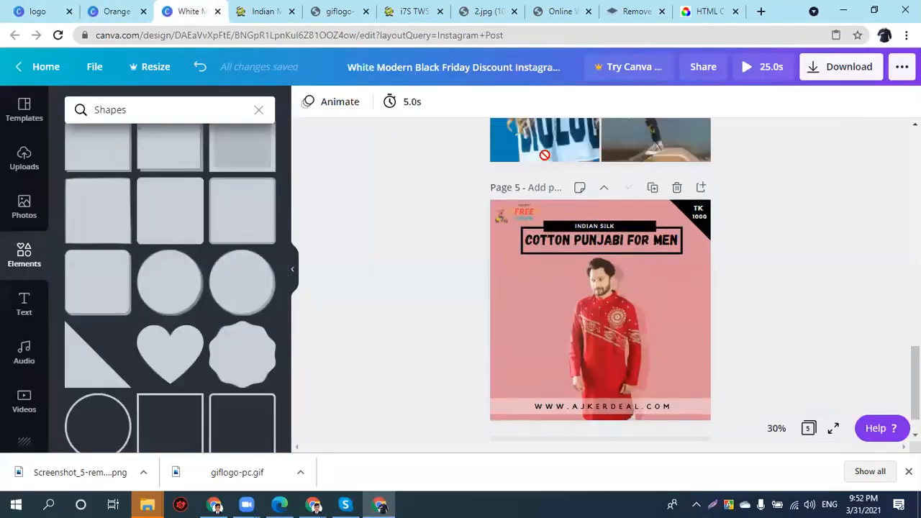
left_click(115, 11)
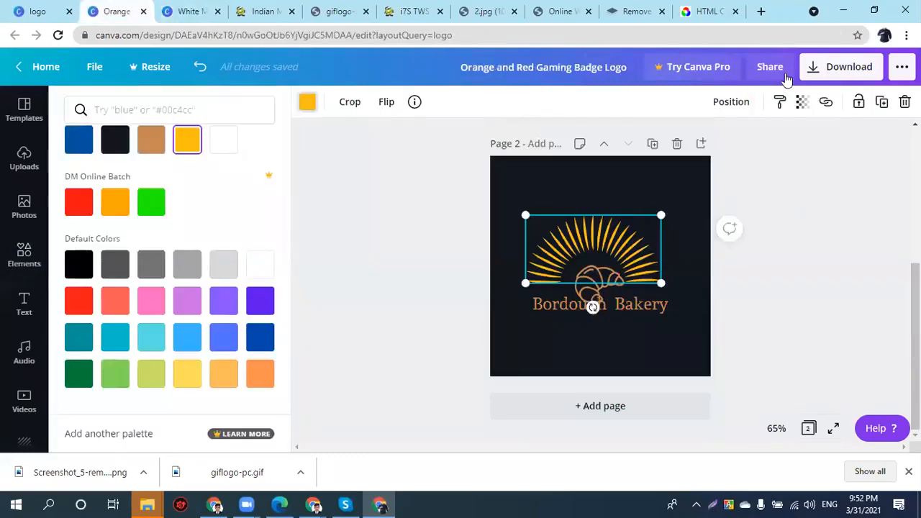
- Create a new Pinterest Pin design via Create a design, searching 'pintere'
left_click(52, 6)
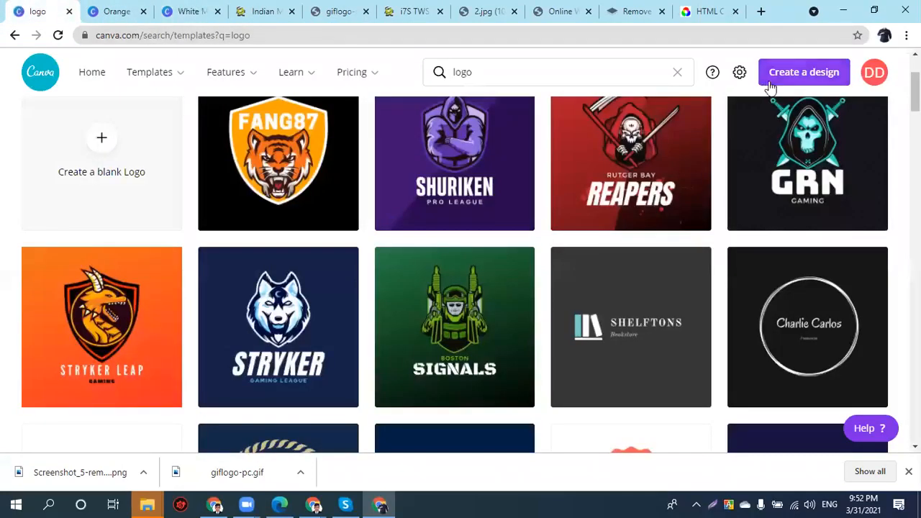
left_click(777, 81)
type("pinterest")
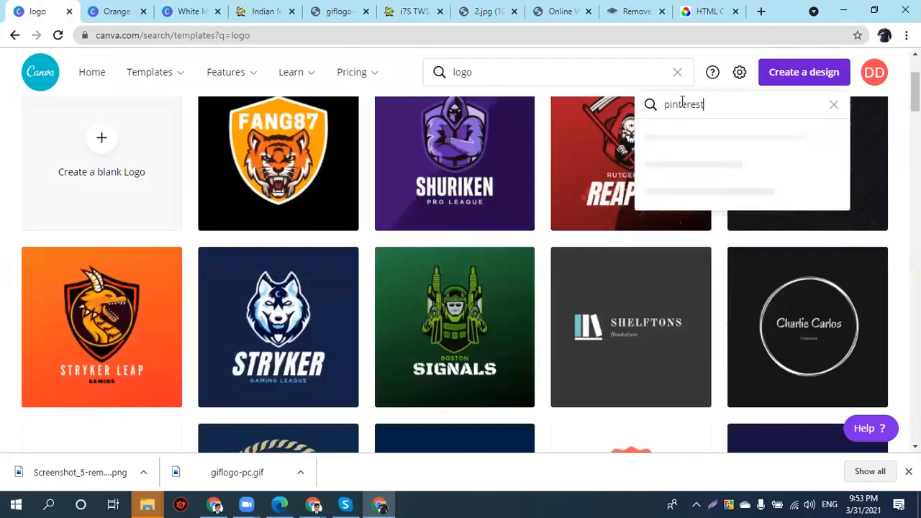
left_click(687, 143)
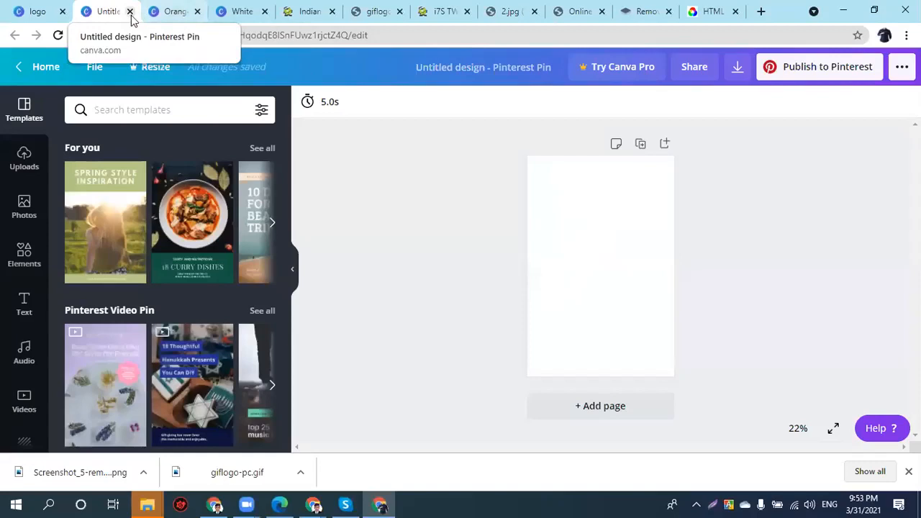
- Review the White Modern Black Friday Instagram design, then minimize Chrome to reveal the Downloads folder
left_click(243, 17)
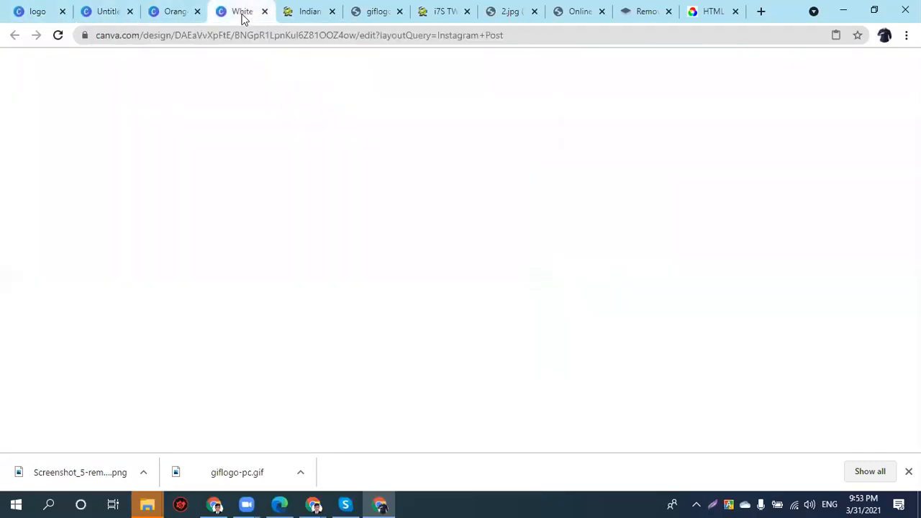
scroll(626, 331, "down", 2)
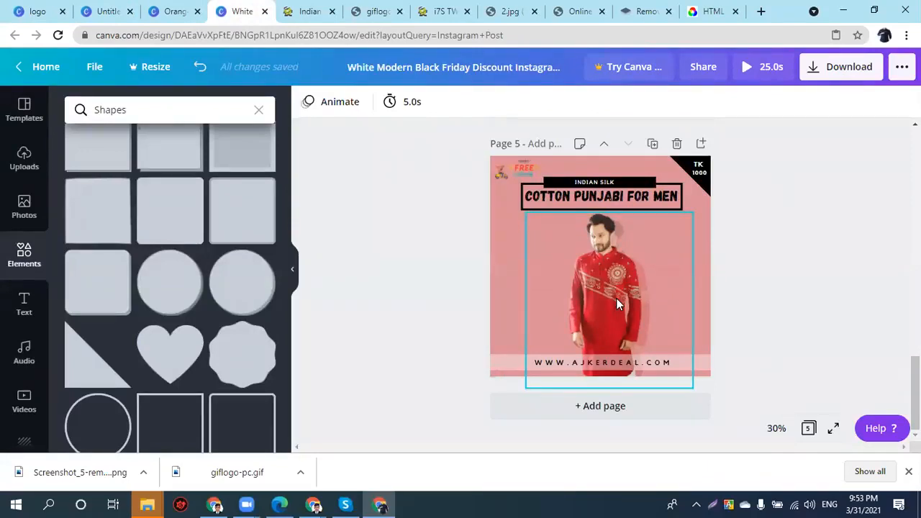
left_click(586, 6)
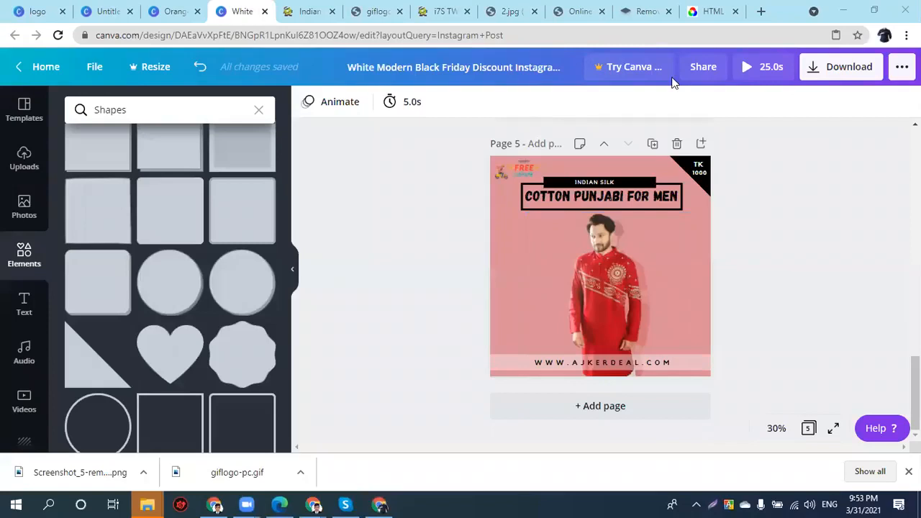
left_click(846, 11)
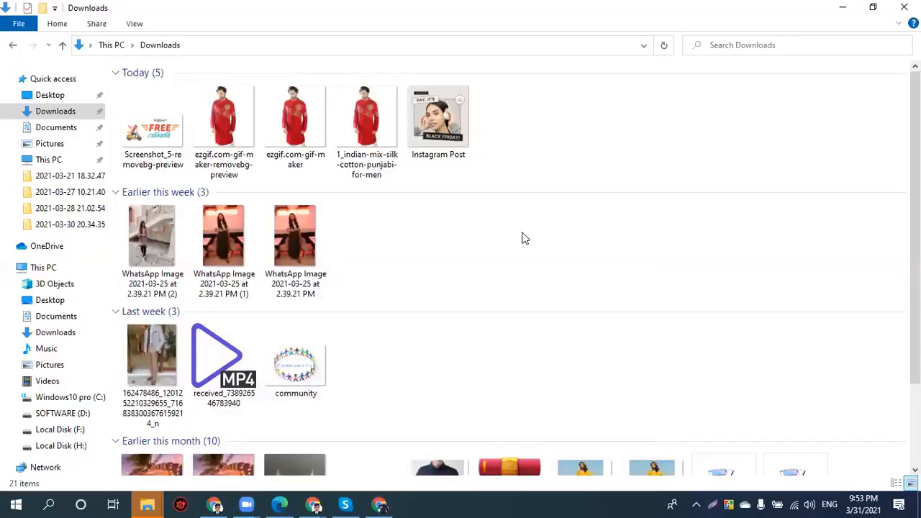